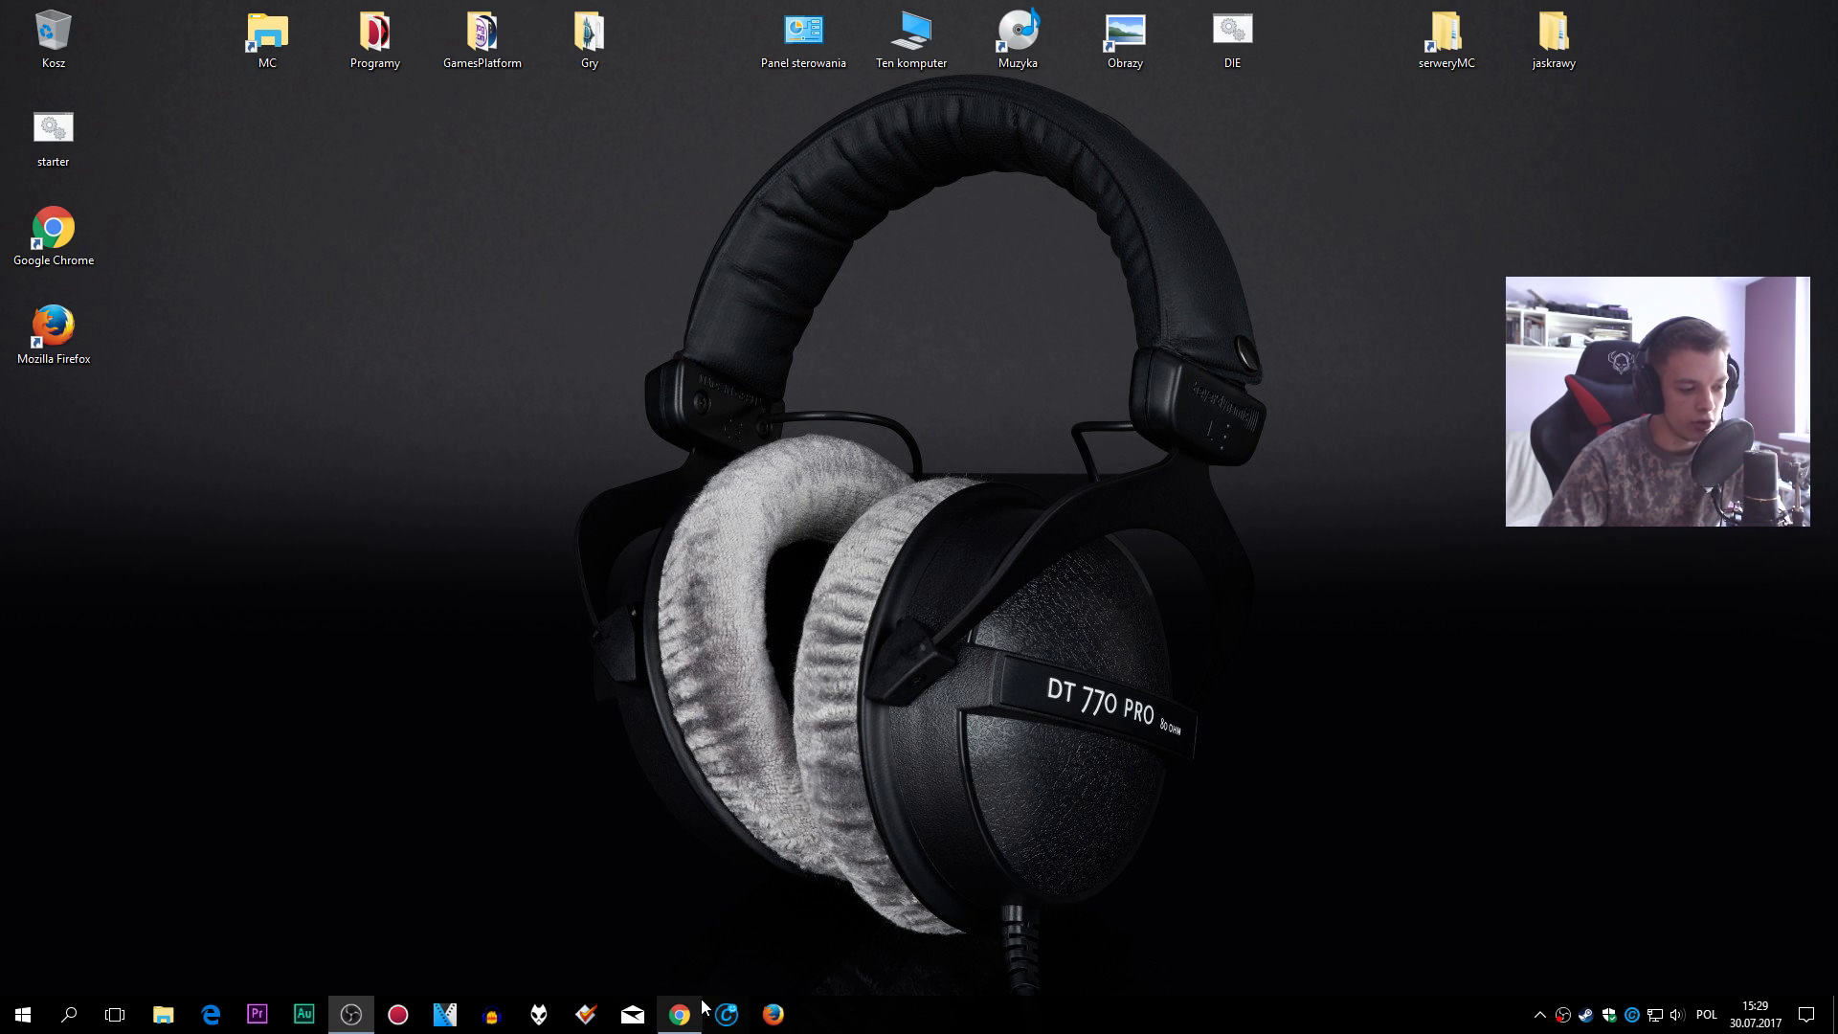
- Bring back the GetBukkit CraftBukkit download page and scroll so version 1.12 is at the top
click(687, 1009)
drag(1837, 350, 517, 2)
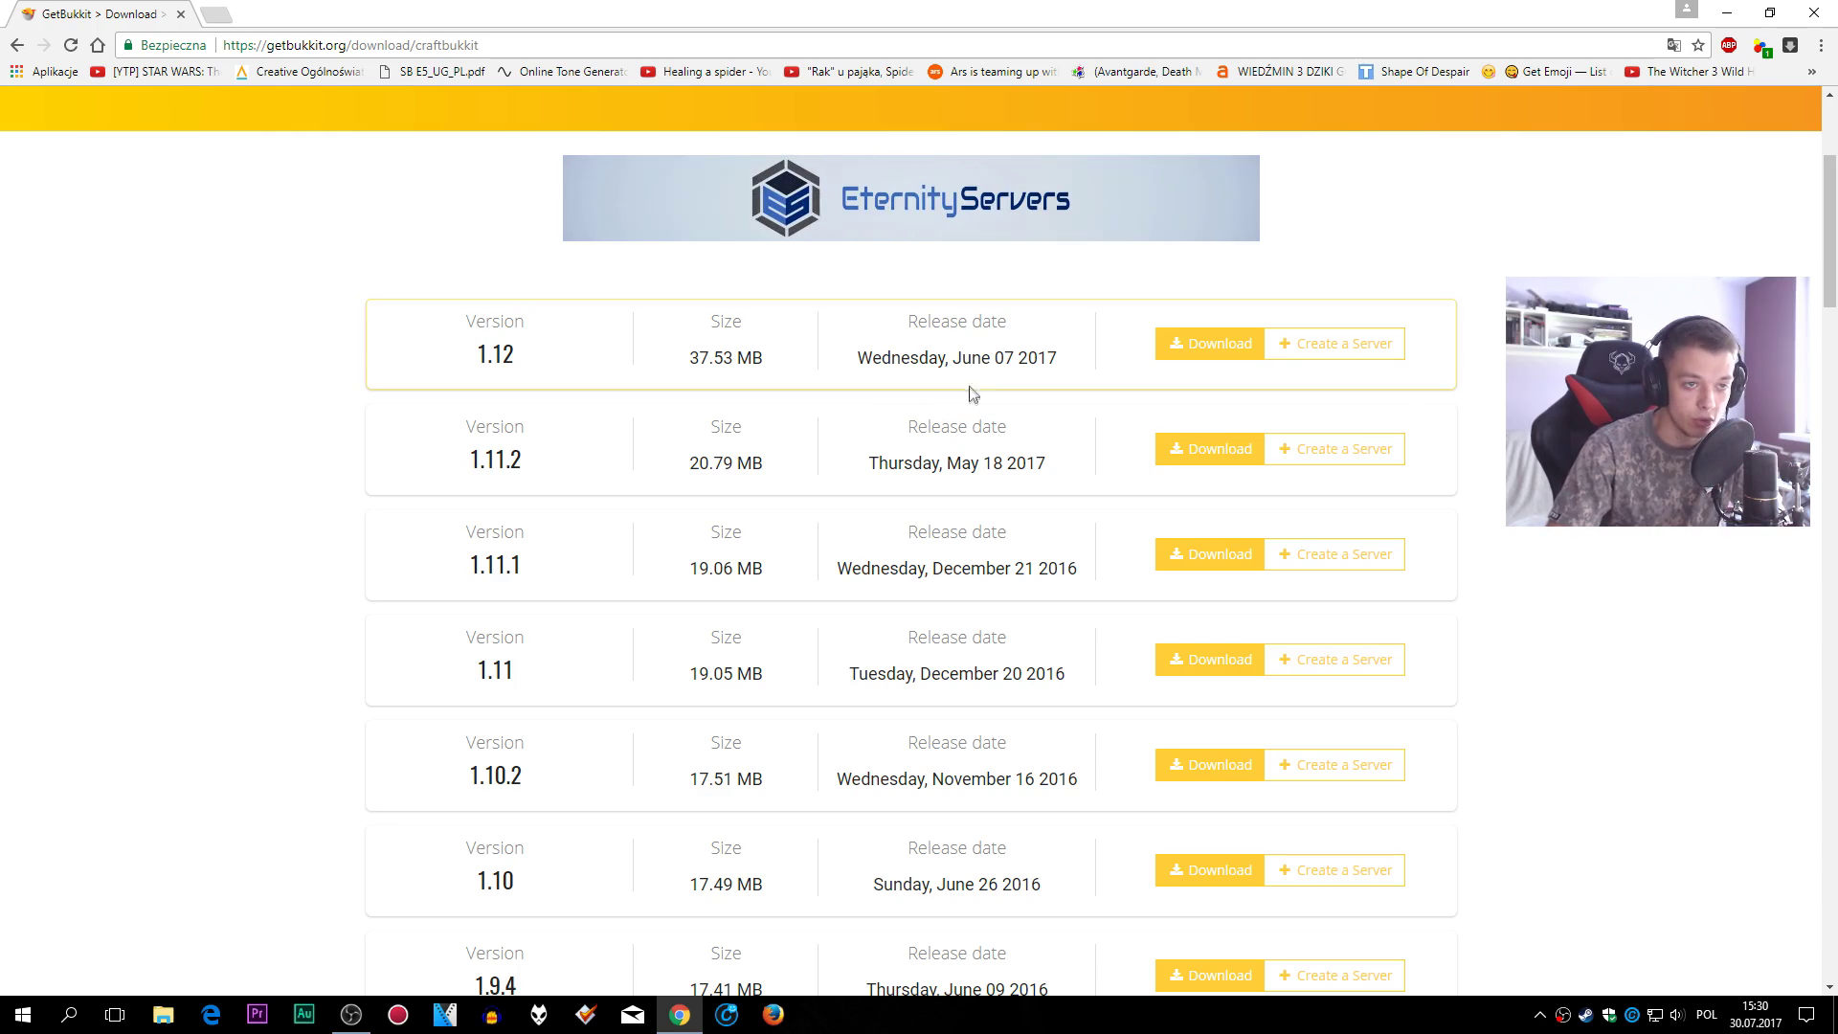
scroll(996, 403, down, 13)
scroll(1000, 403, down, 20)
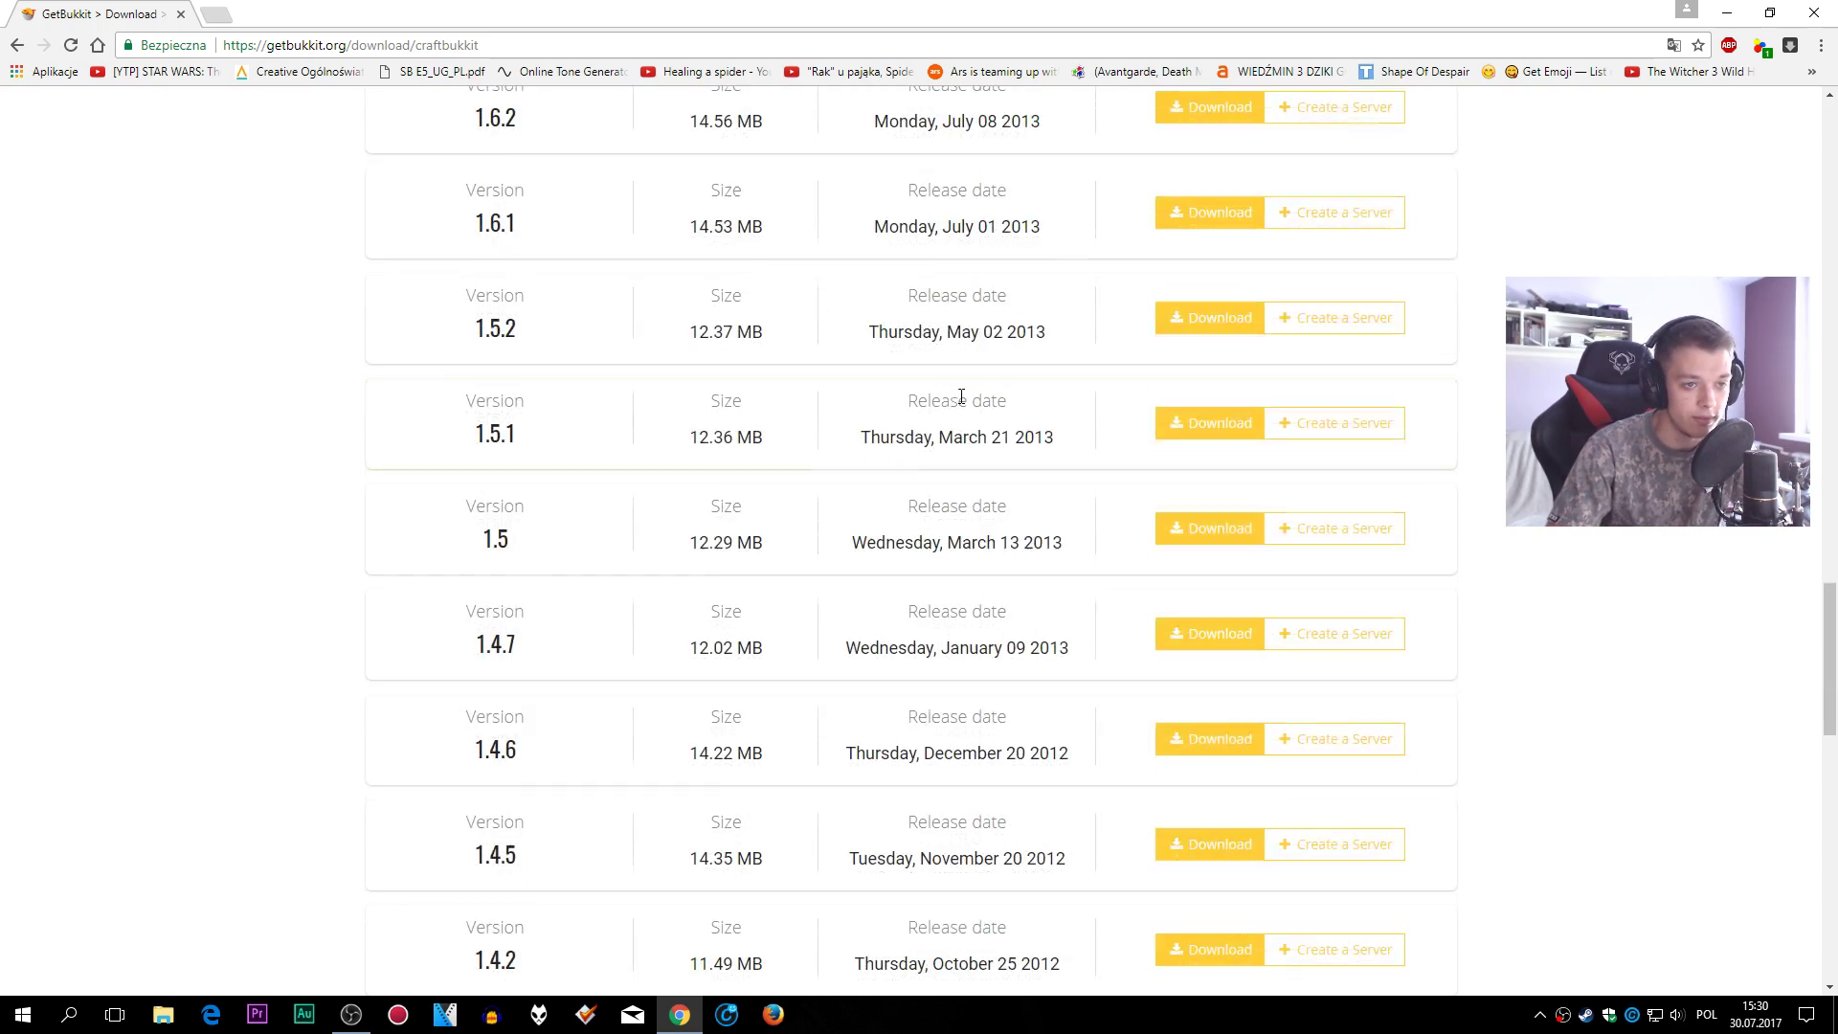
scroll(960, 407, up, 20)
scroll(958, 400, up, 15)
scroll(960, 399, down, 20)
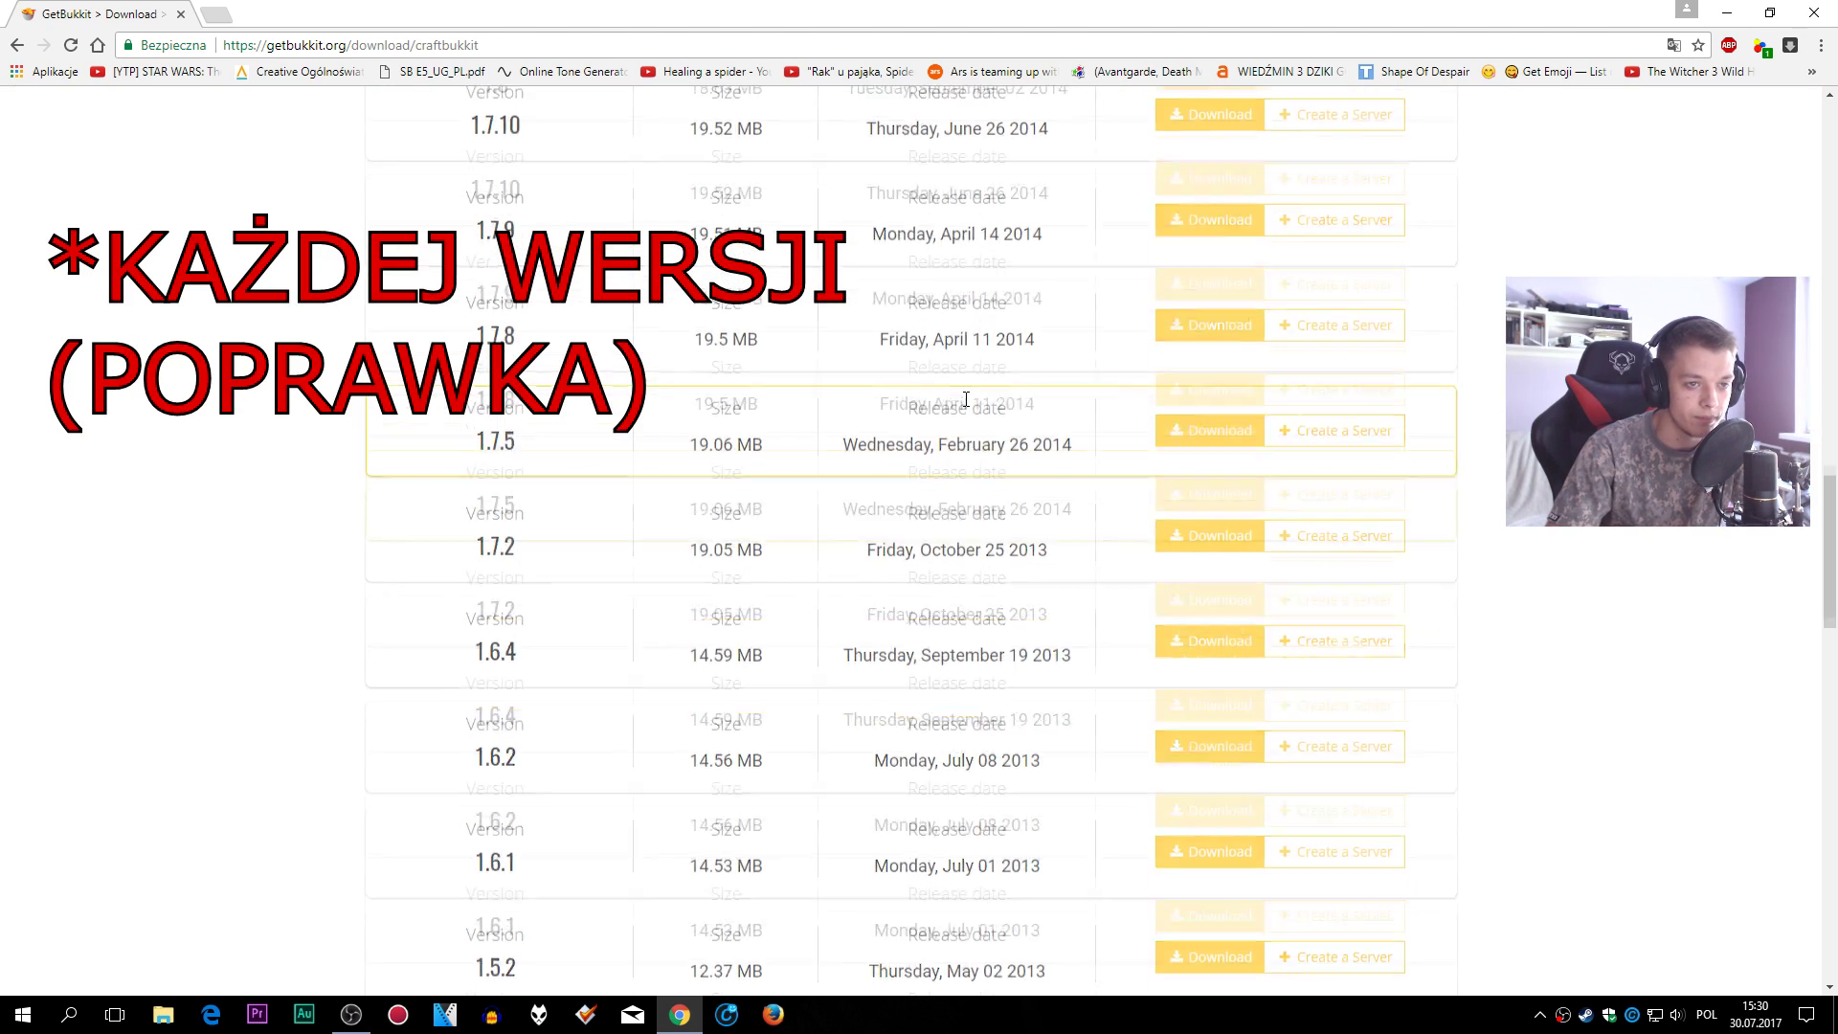
scroll(965, 397, up, 20)
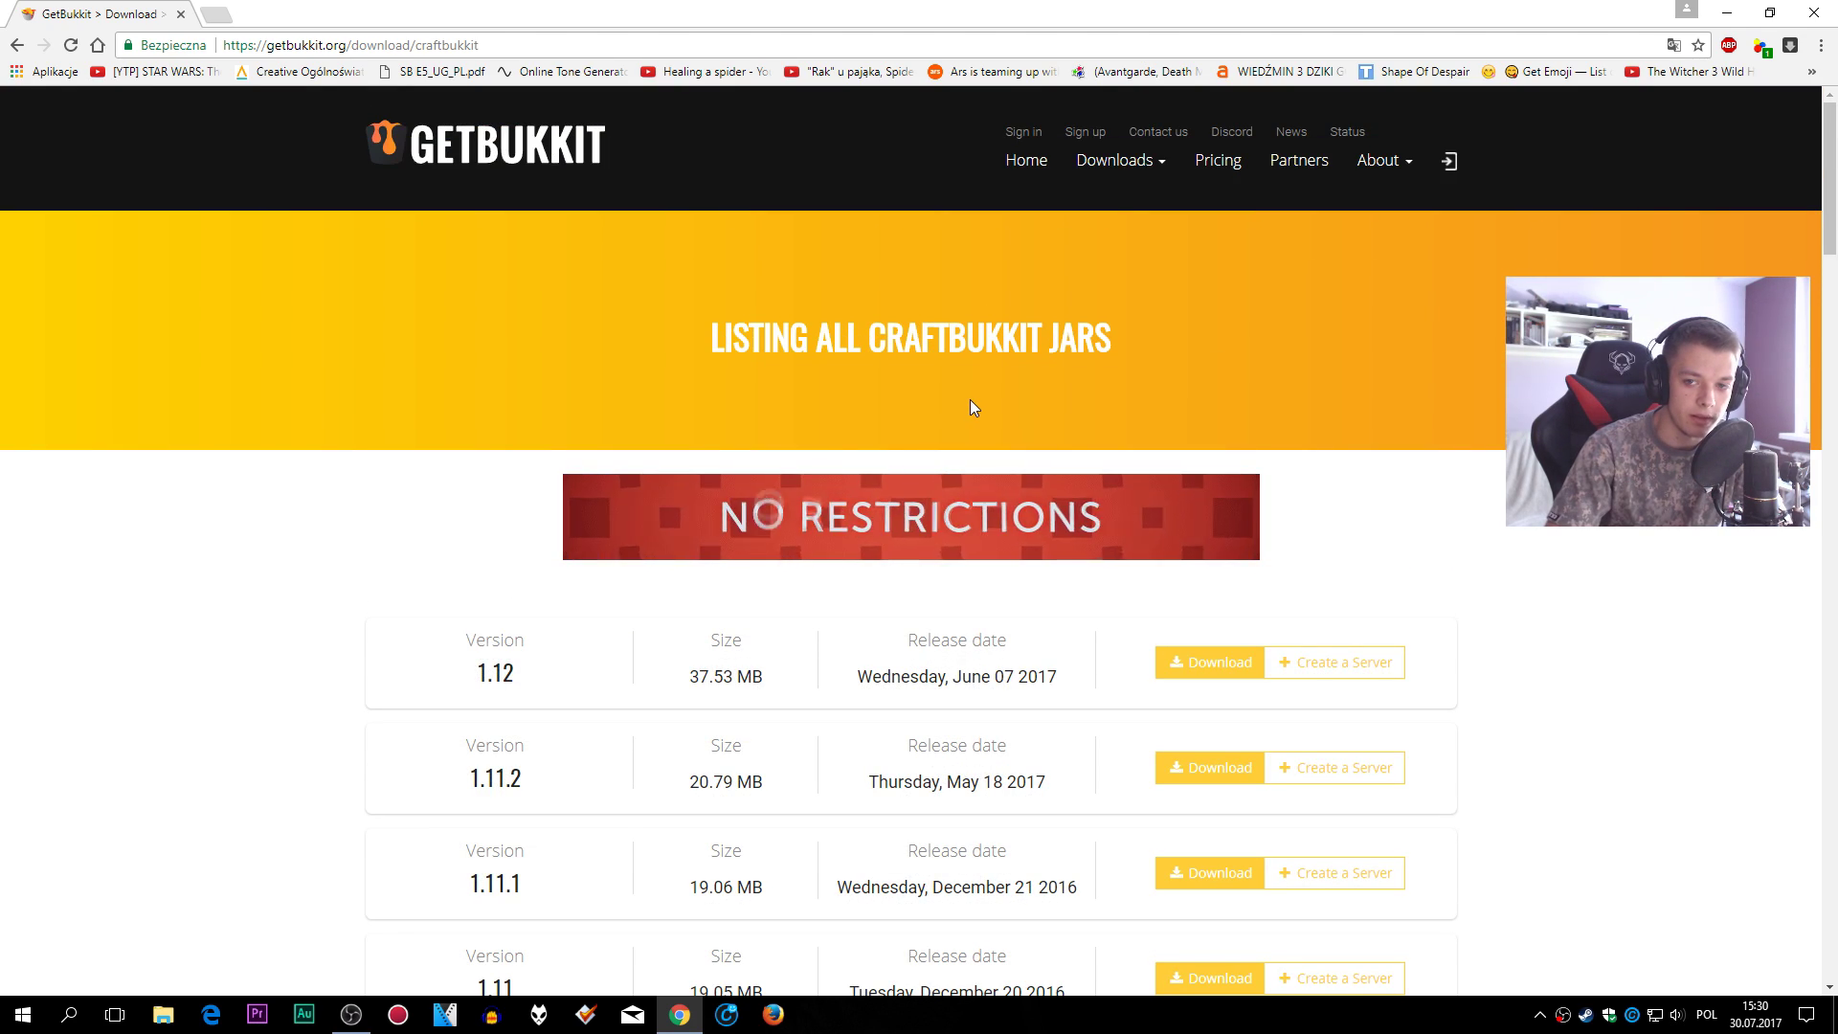
scroll(1072, 459, down, 2)
scroll(1072, 459, down, 5)
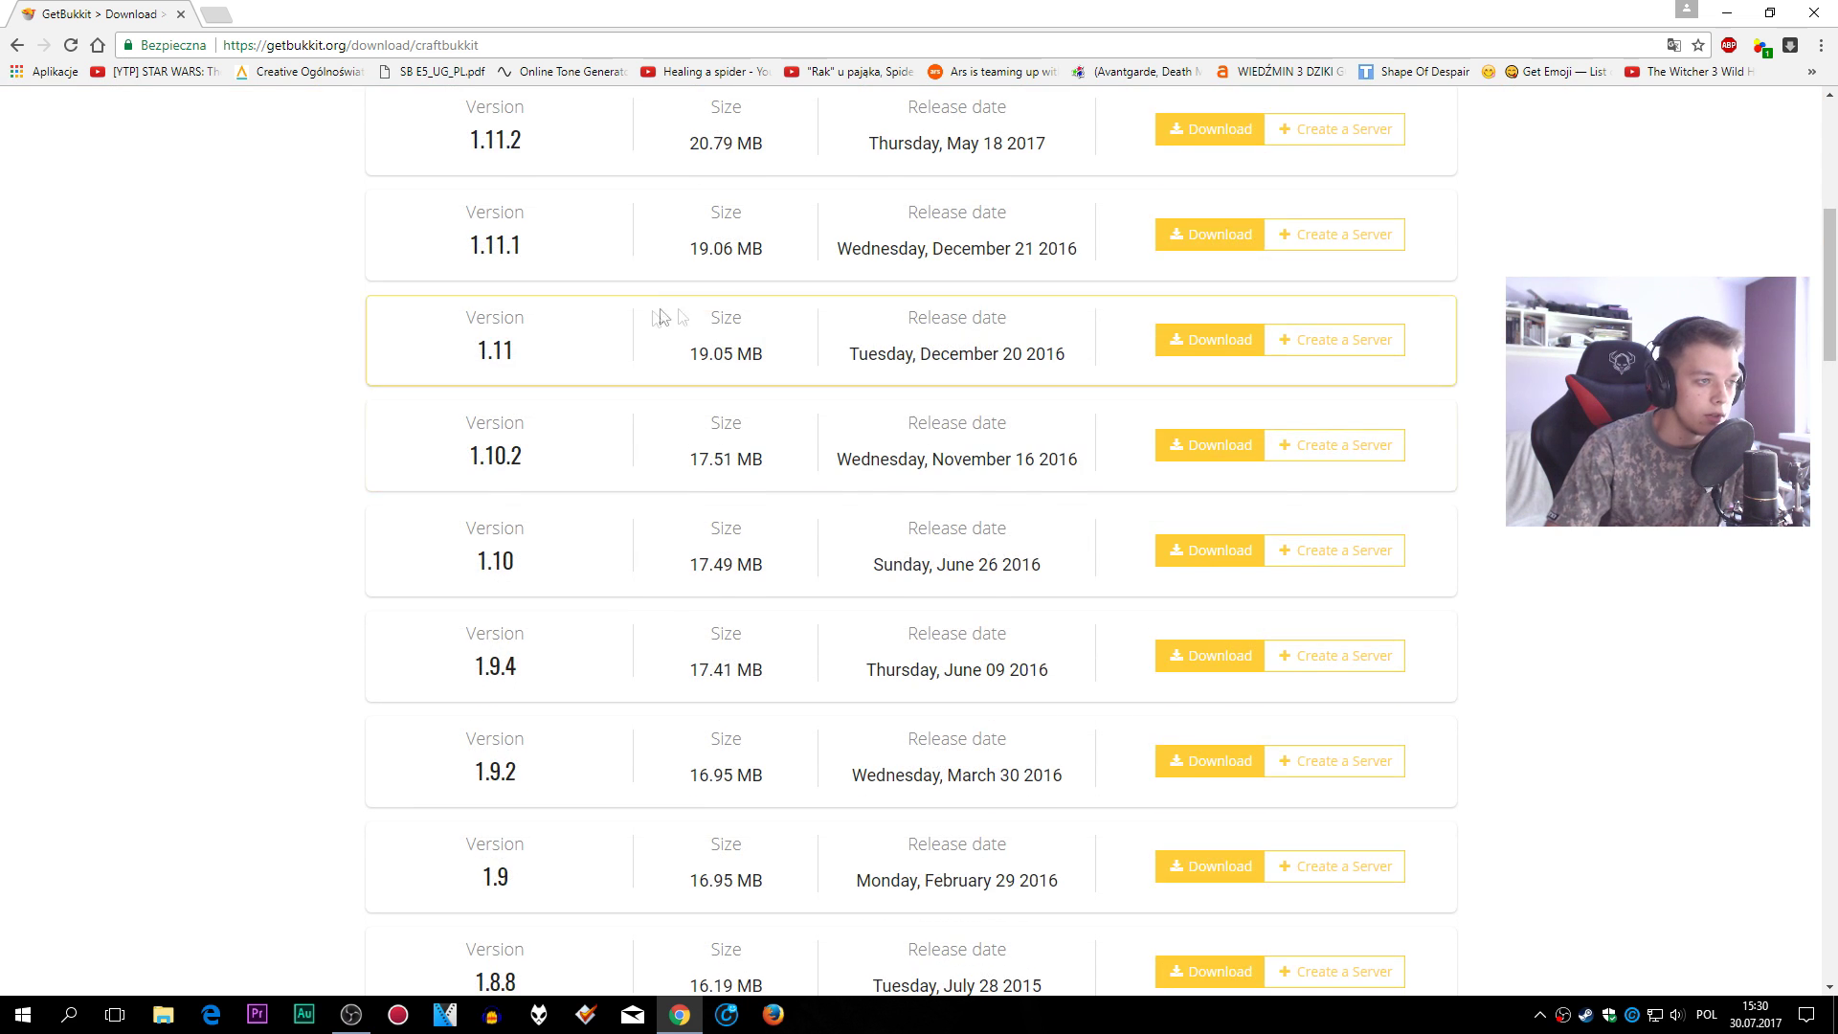
scroll(1072, 459, up, 7)
scroll(1053, 459, down, 3)
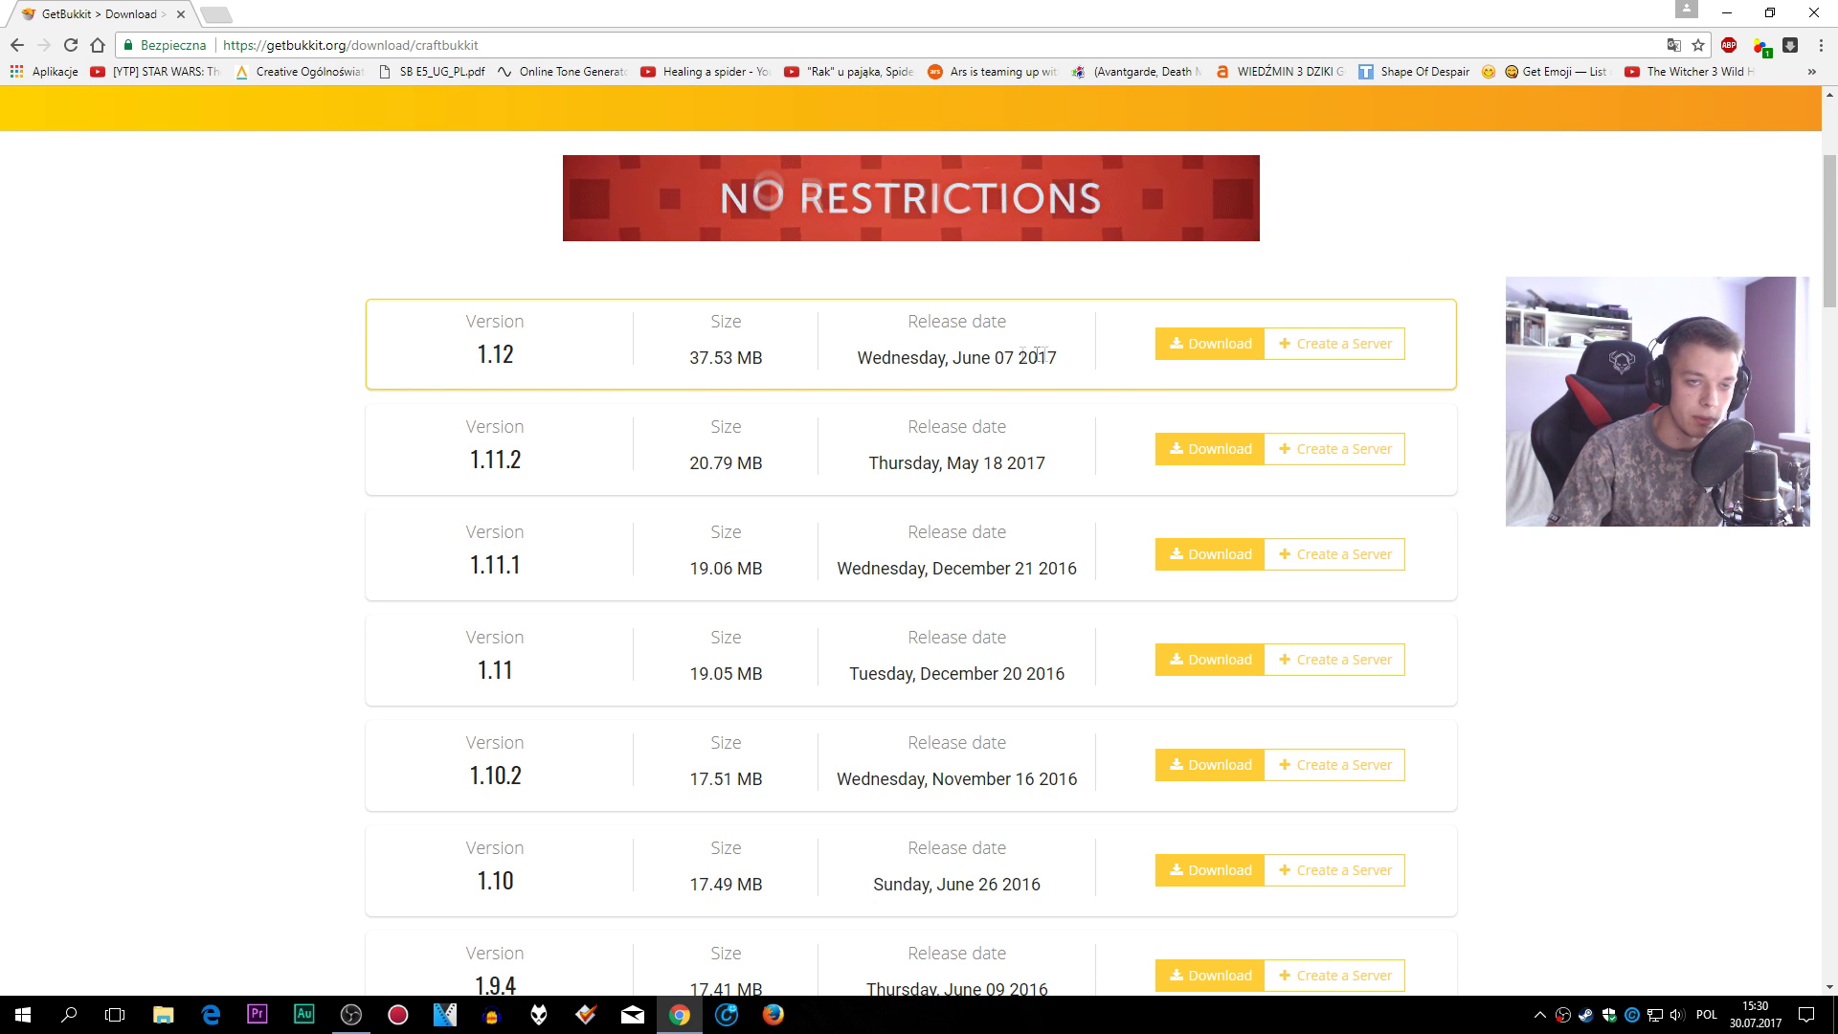
- Download craftbukkit-1.12.jar for version 1.12 and keep the flagged download
click(1203, 356)
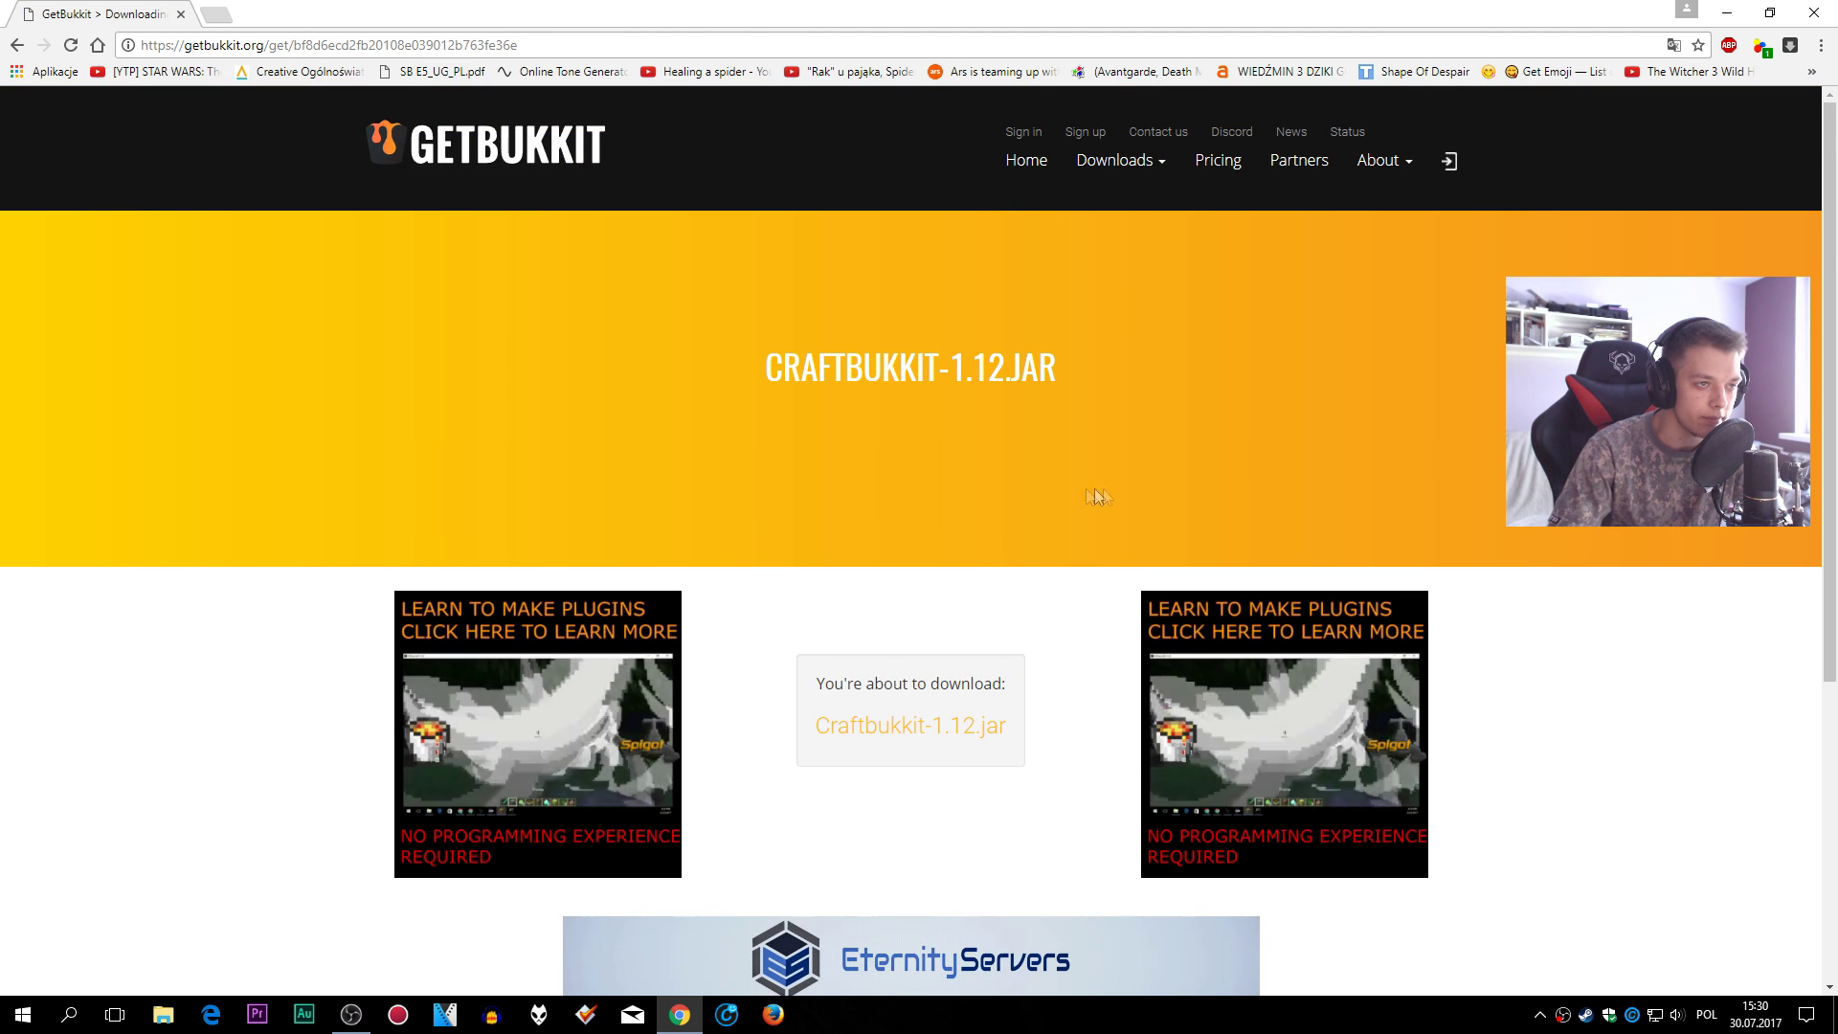
scroll(960, 717, down, 3)
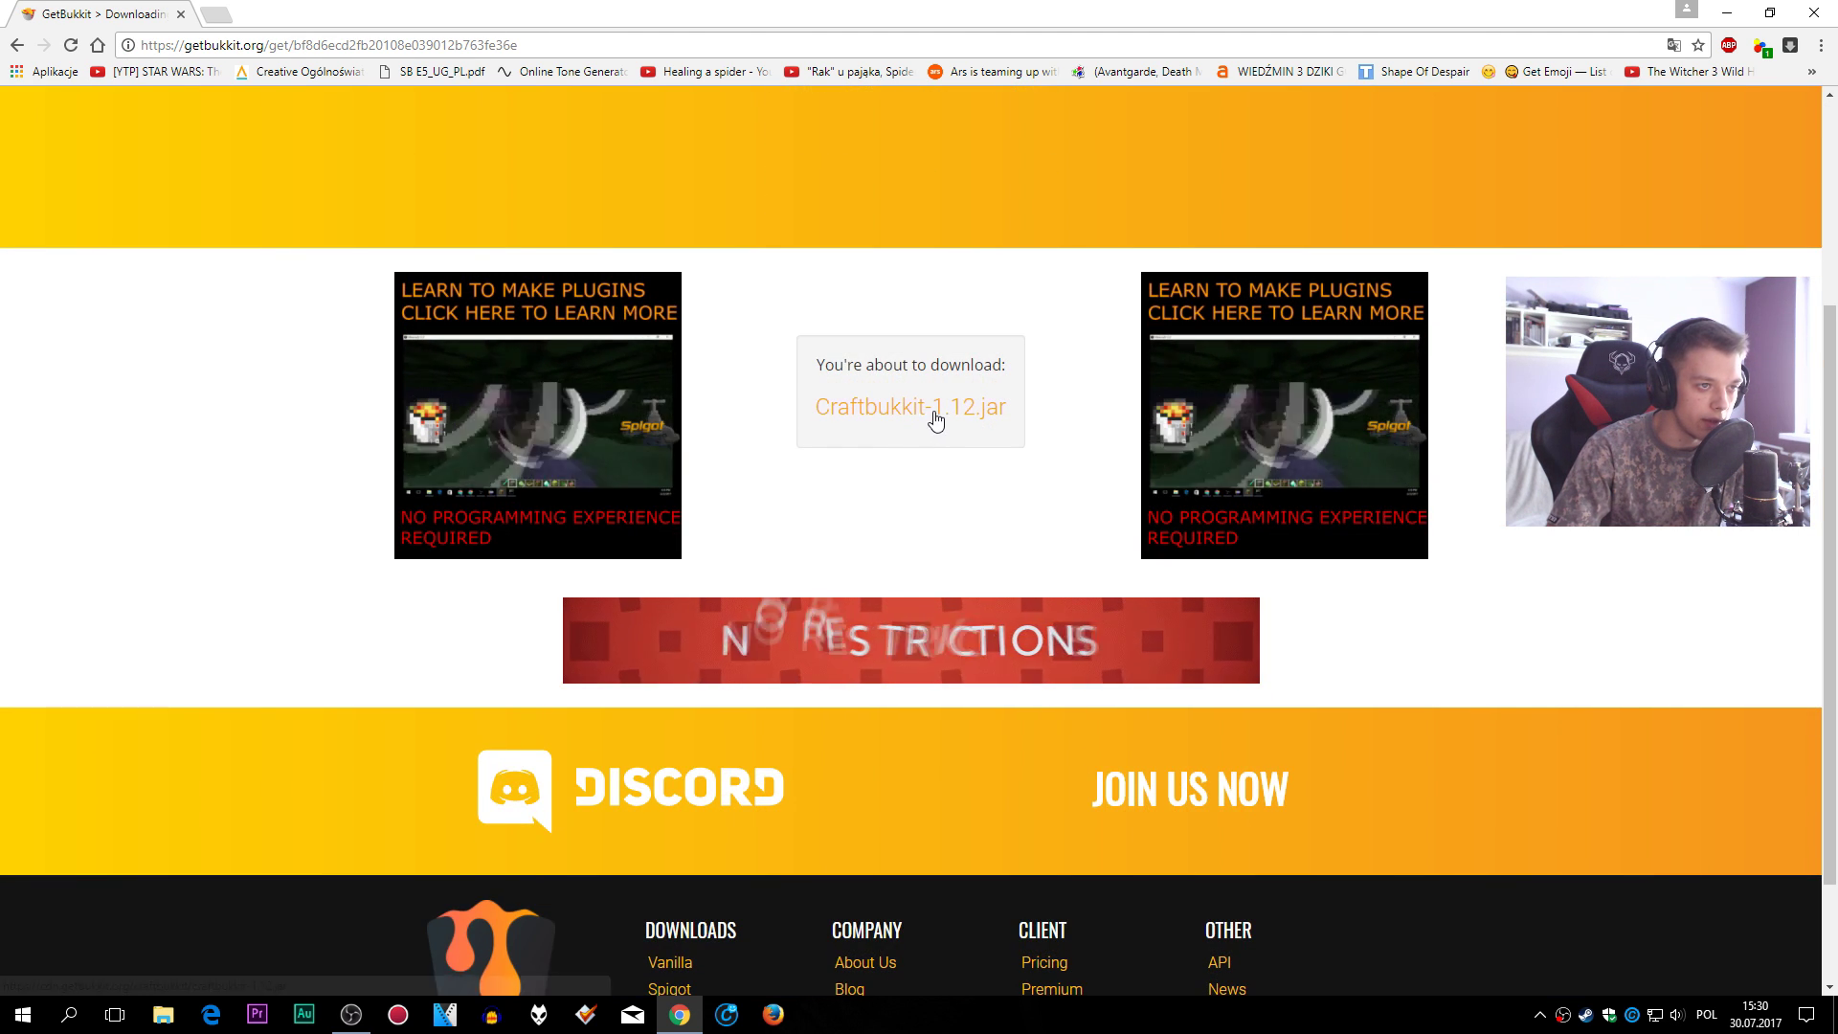
click(924, 412)
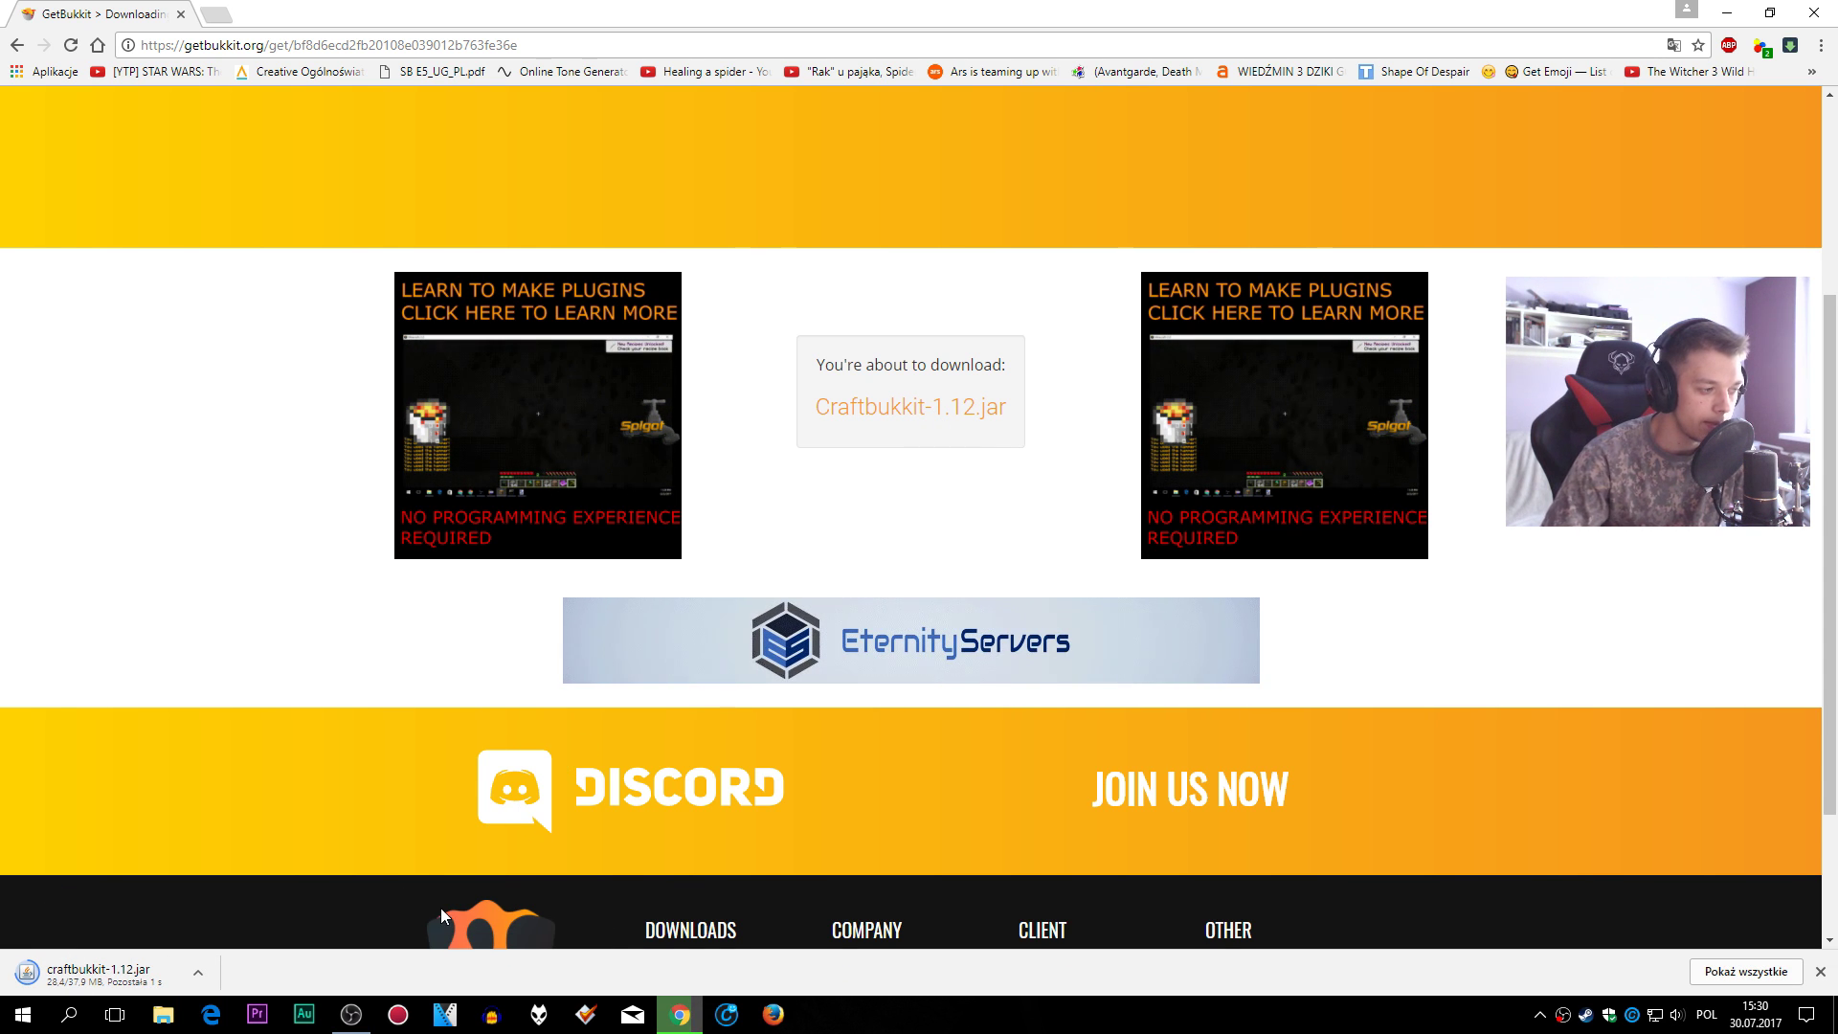
click(382, 968)
- Clear the Chrome downloads list, minimize Chrome and refresh the desktop to show the jar
click(1745, 972)
click(1819, 113)
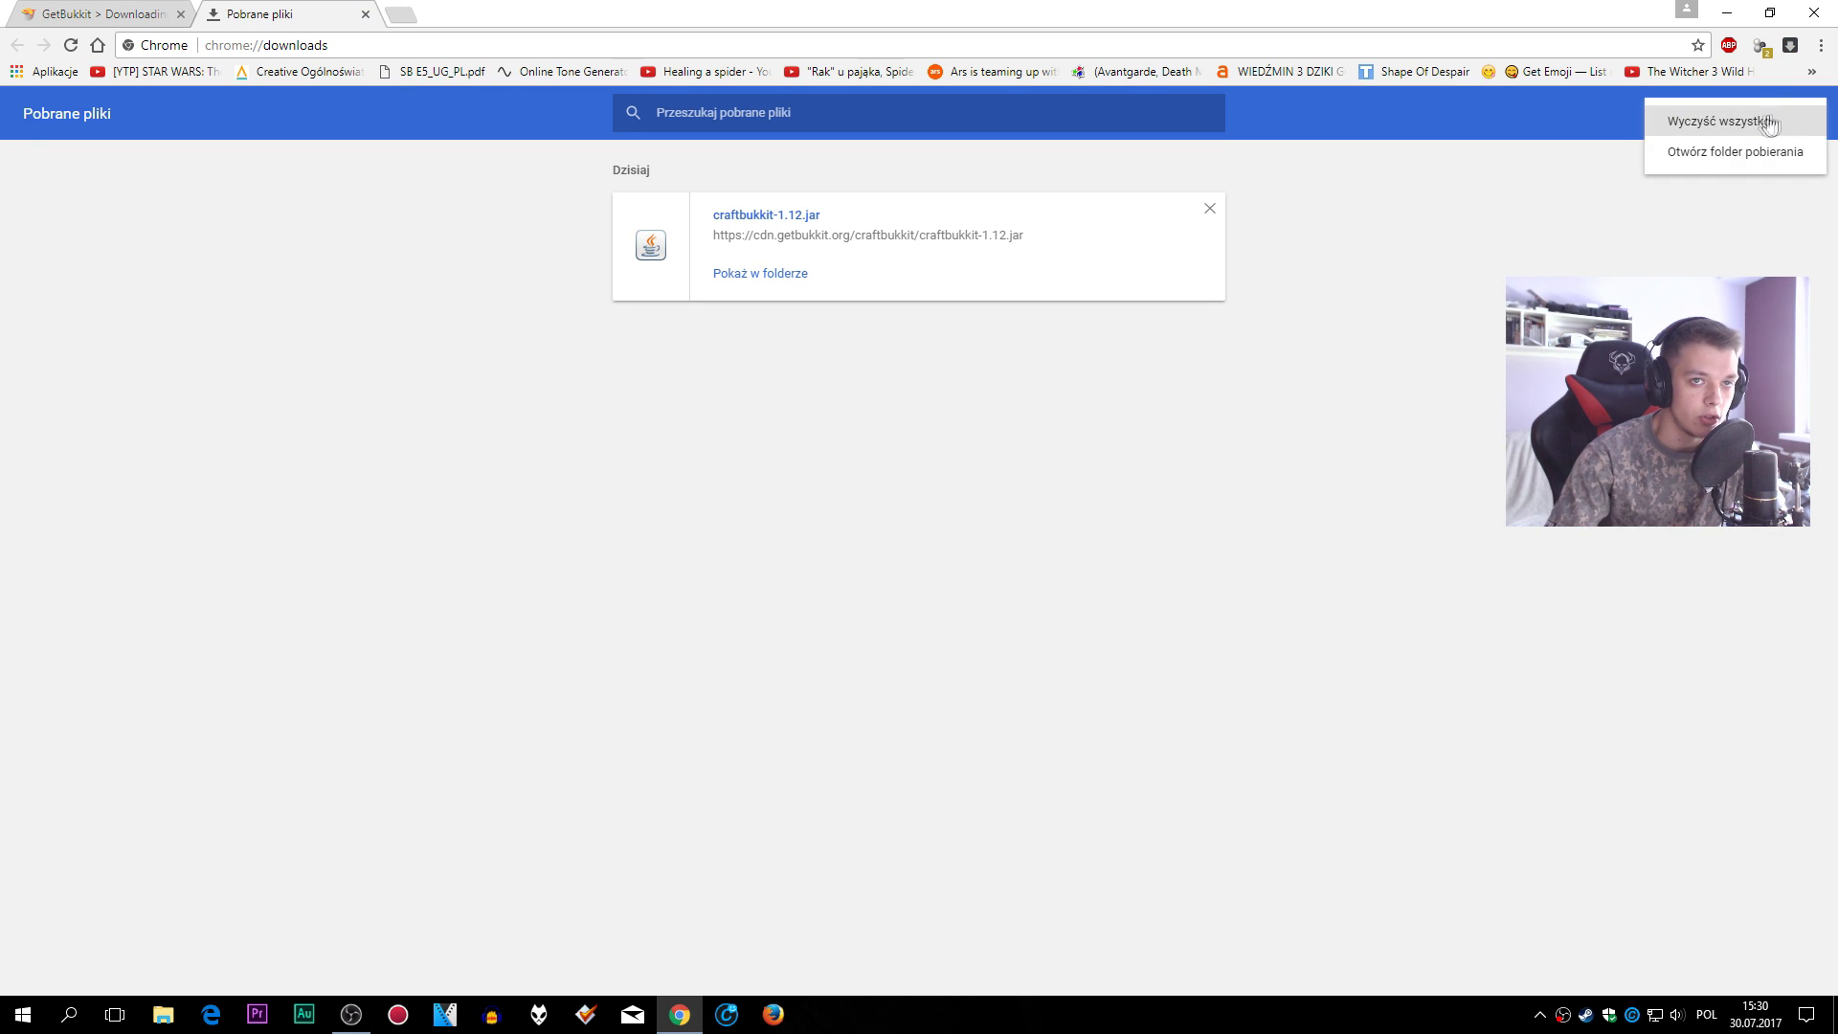
click(1735, 122)
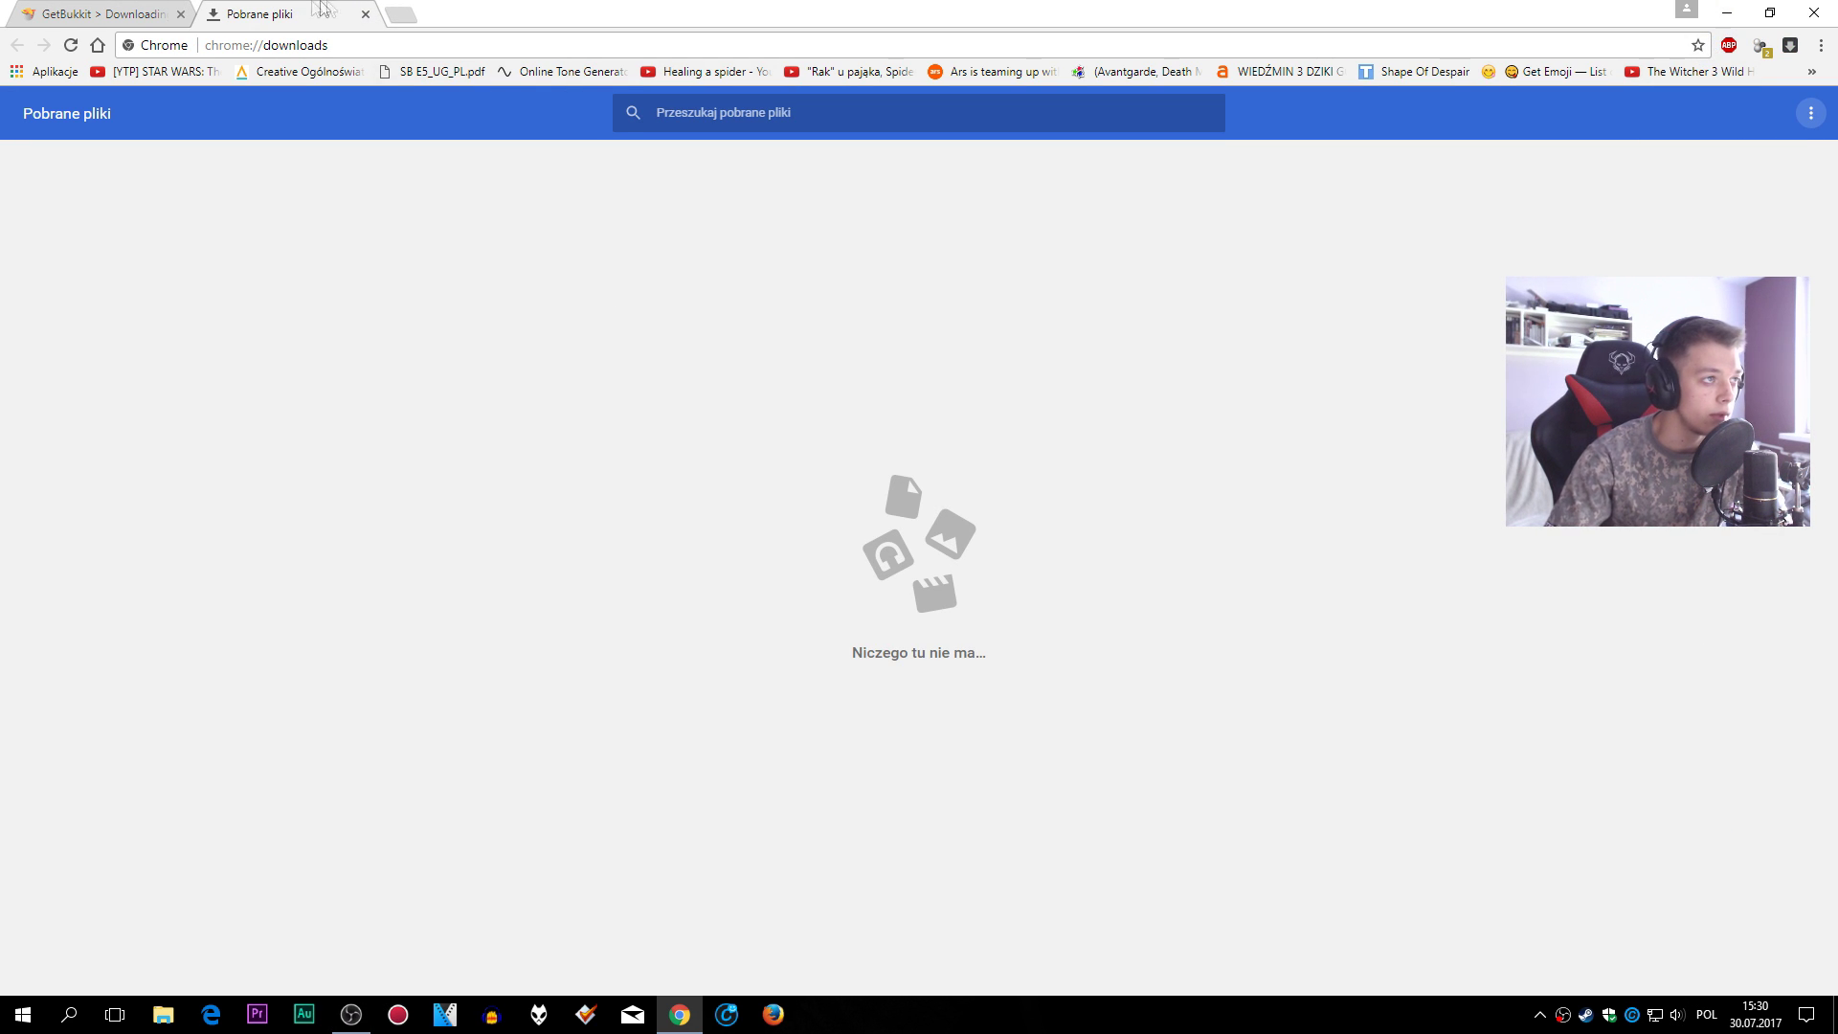
click(366, 14)
click(1726, 13)
right_click(996, 432)
click(1047, 488)
- Rearrange the desktop icons, placing craftbukkit-1.12 mid-desktop and the starter file nearby
drag(53, 426, 1018, 431)
drag(45, 137, 480, 391)
drag(1015, 378, 1015, 285)
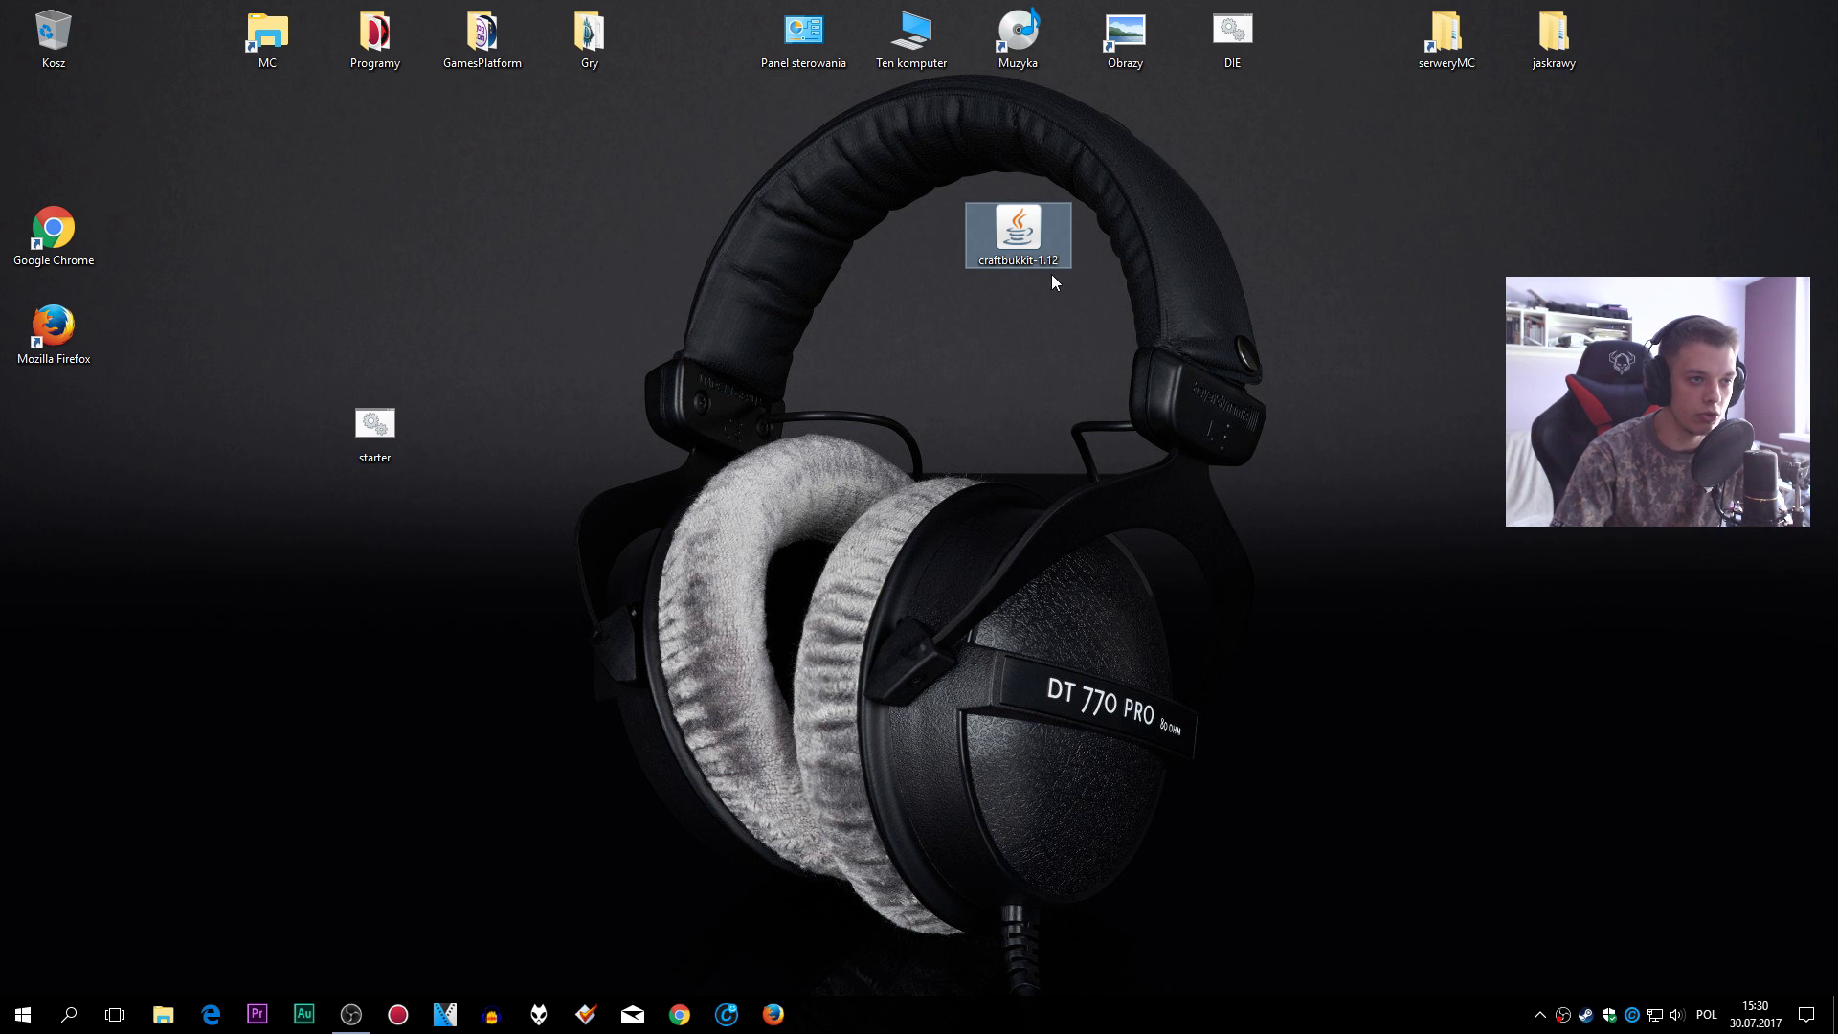
click(974, 393)
- Create a new text document on the desktop named asdasd
right_click(888, 351)
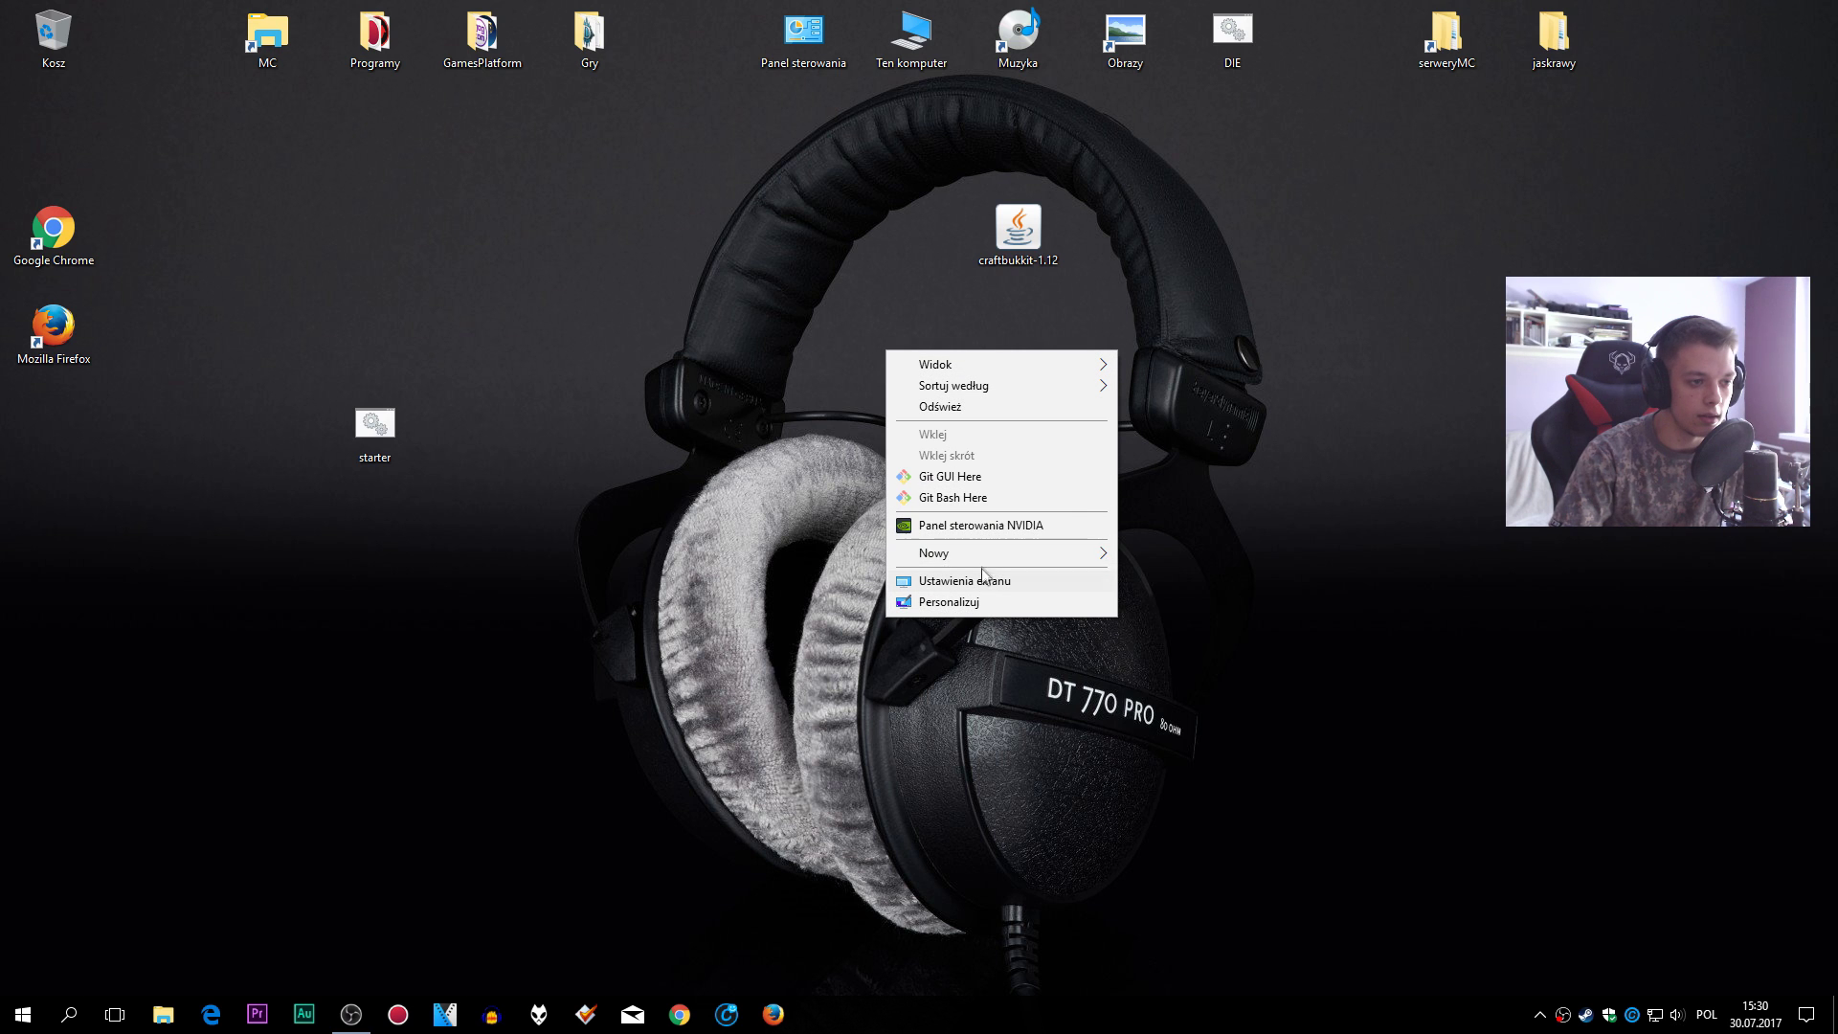
mouse_move(1010, 560)
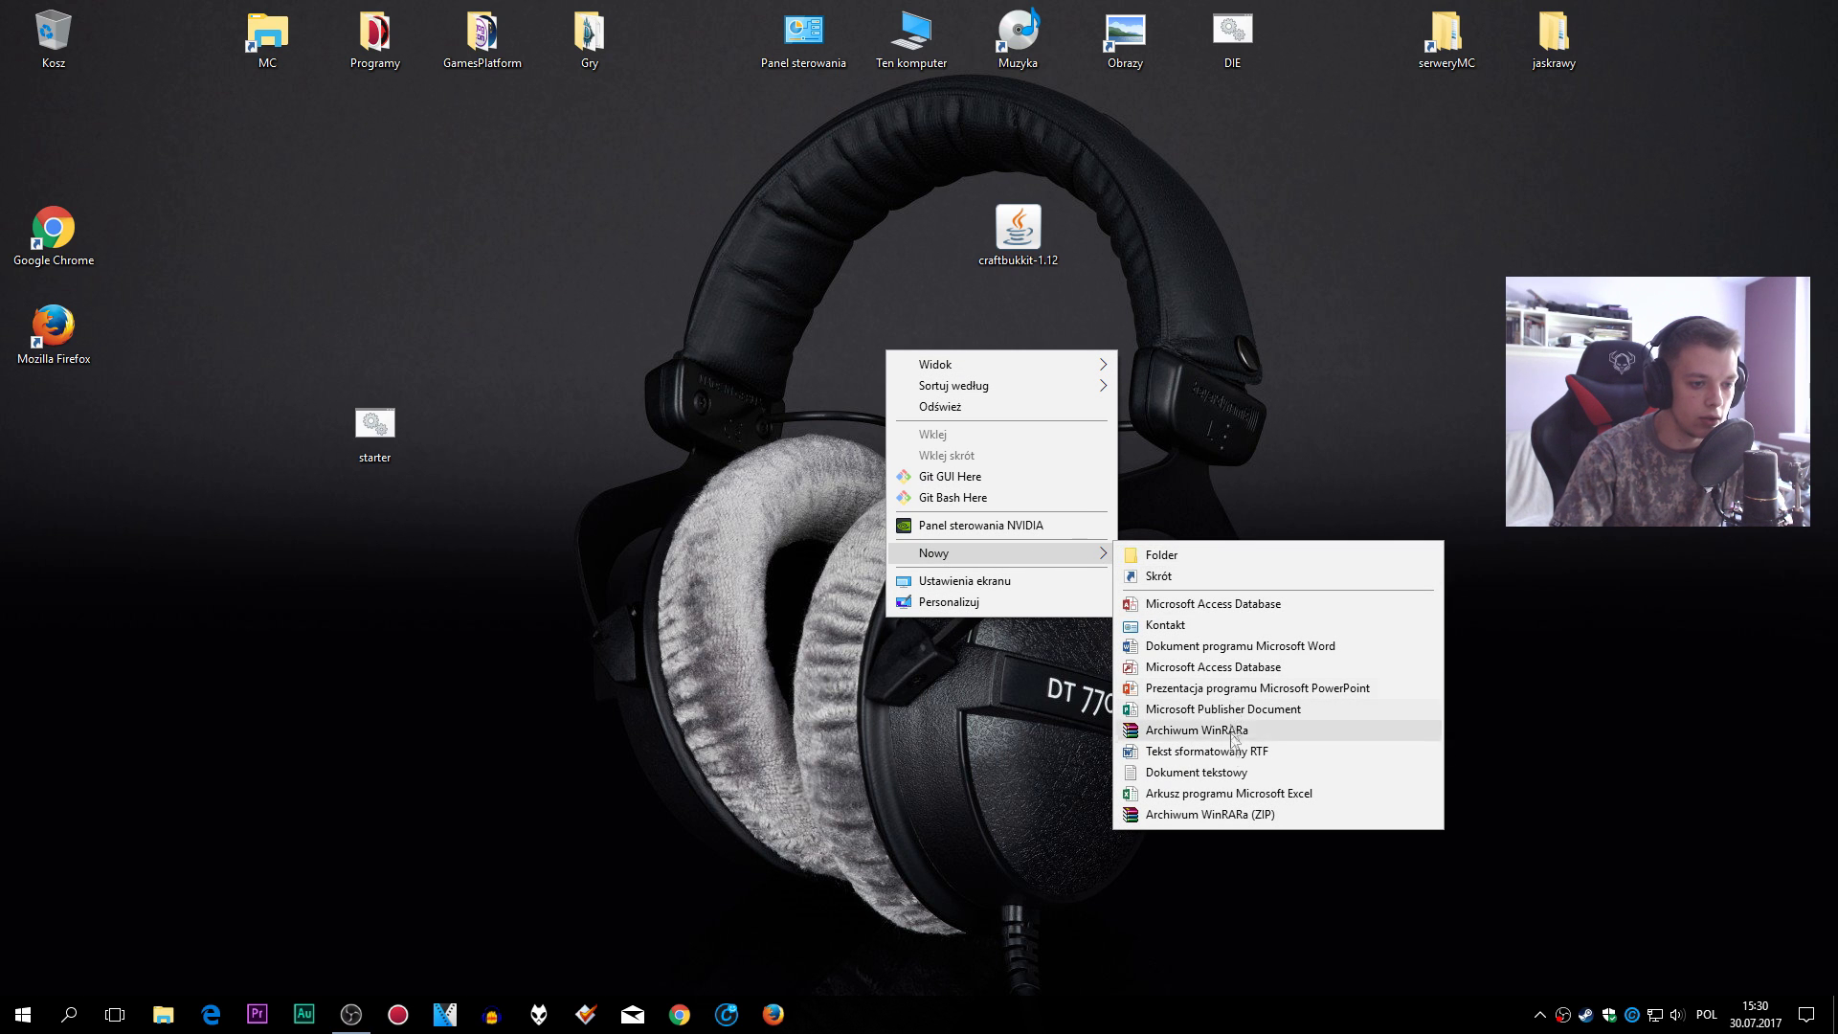
click(1196, 771)
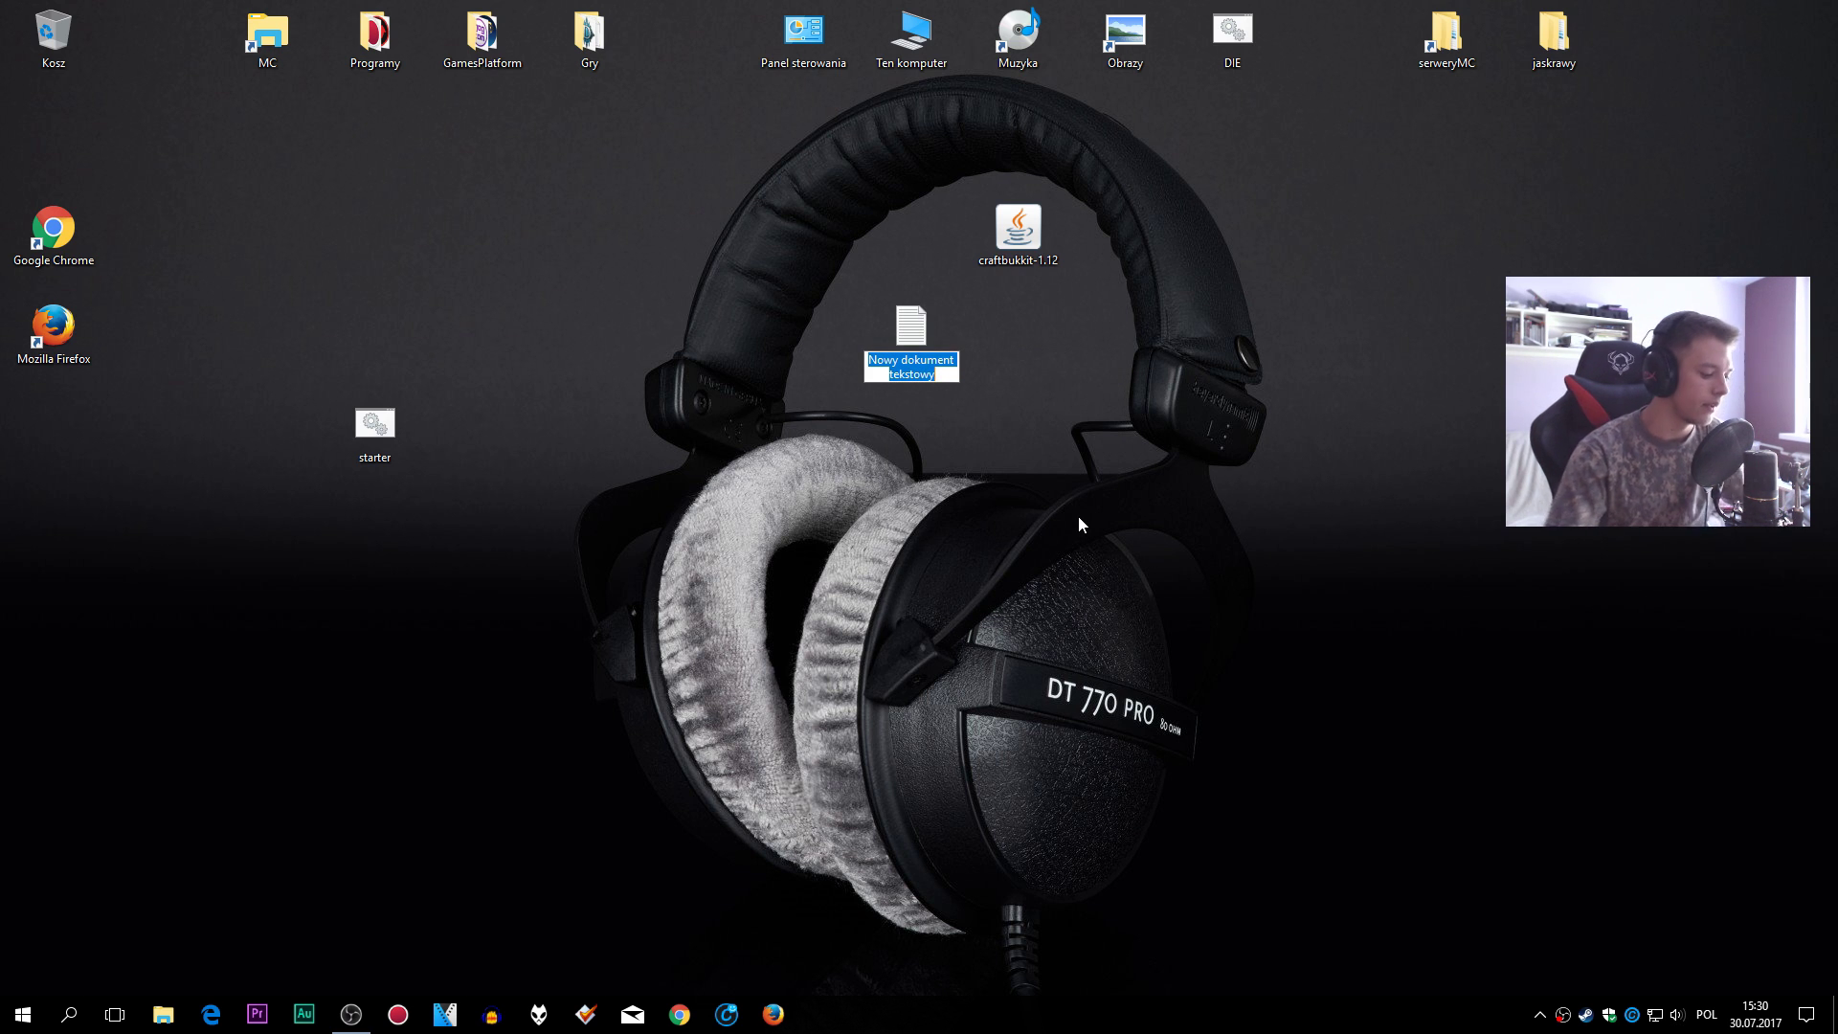
text(asdasd)
key(Return)
- Open asdasd and the starter script in Notepad, and select both starter lines
double_click(905, 331)
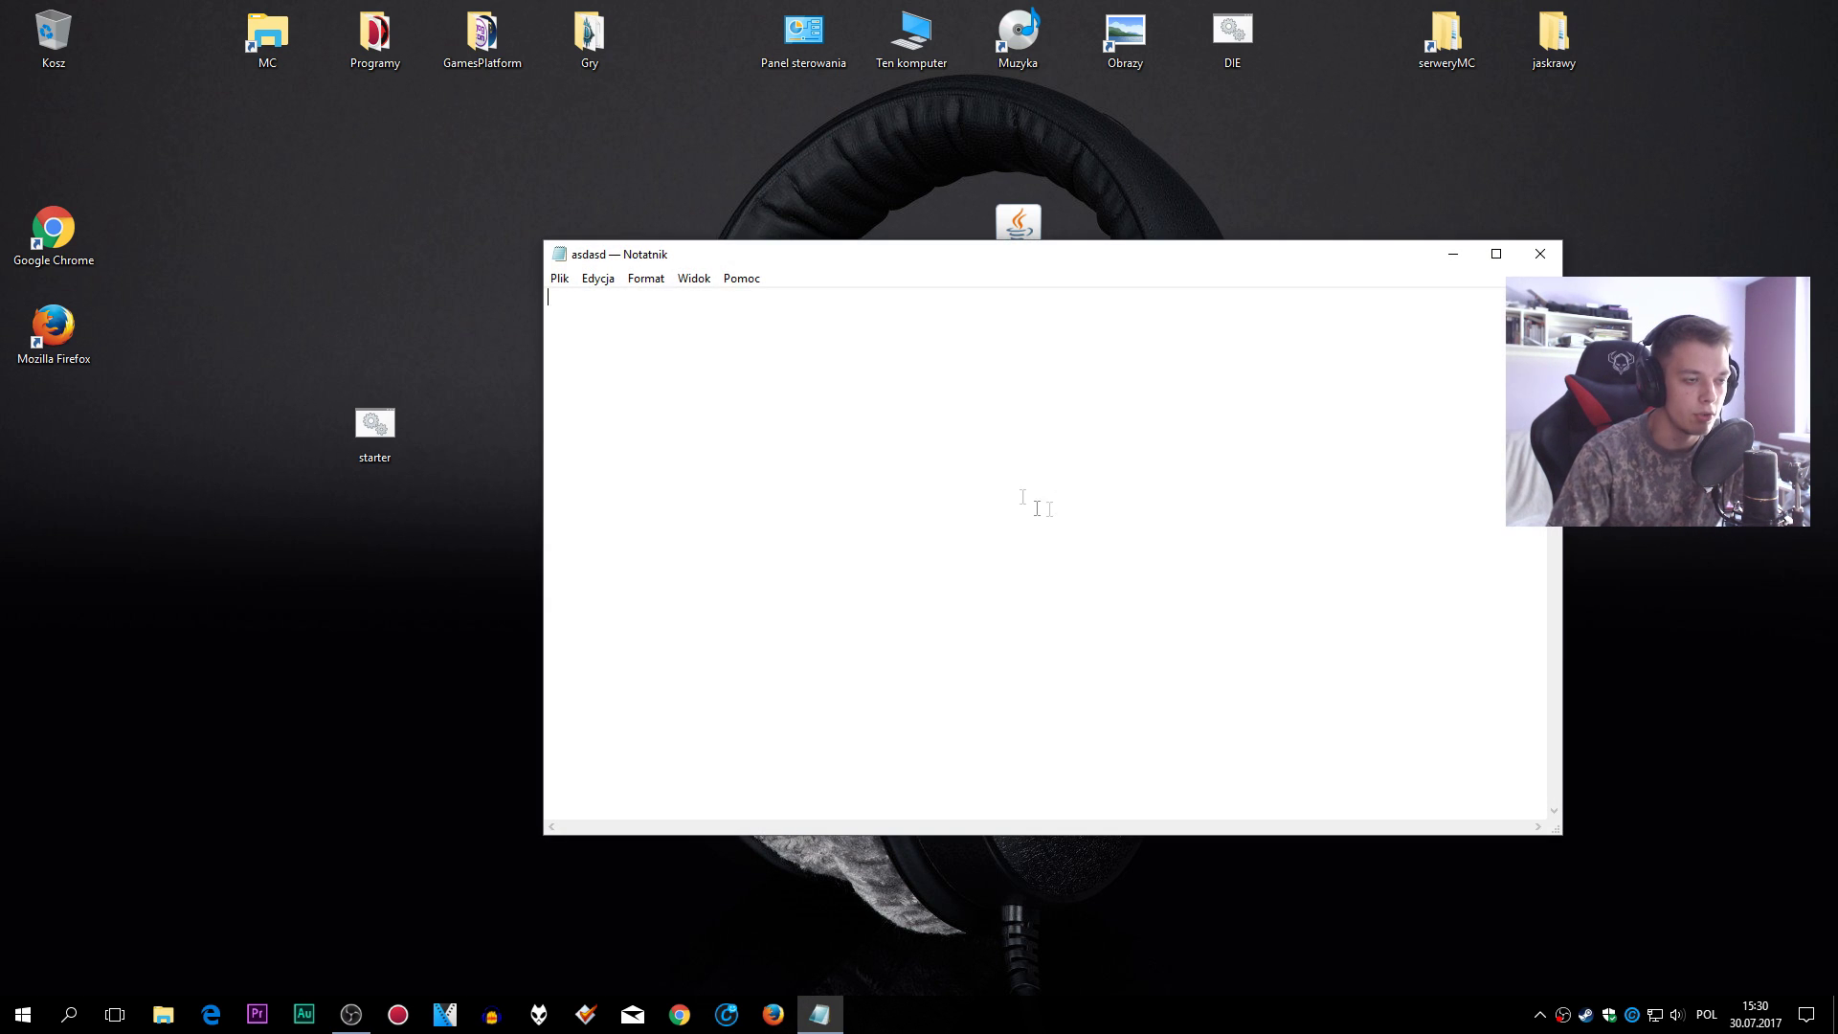
drag(1002, 271, 1108, 363)
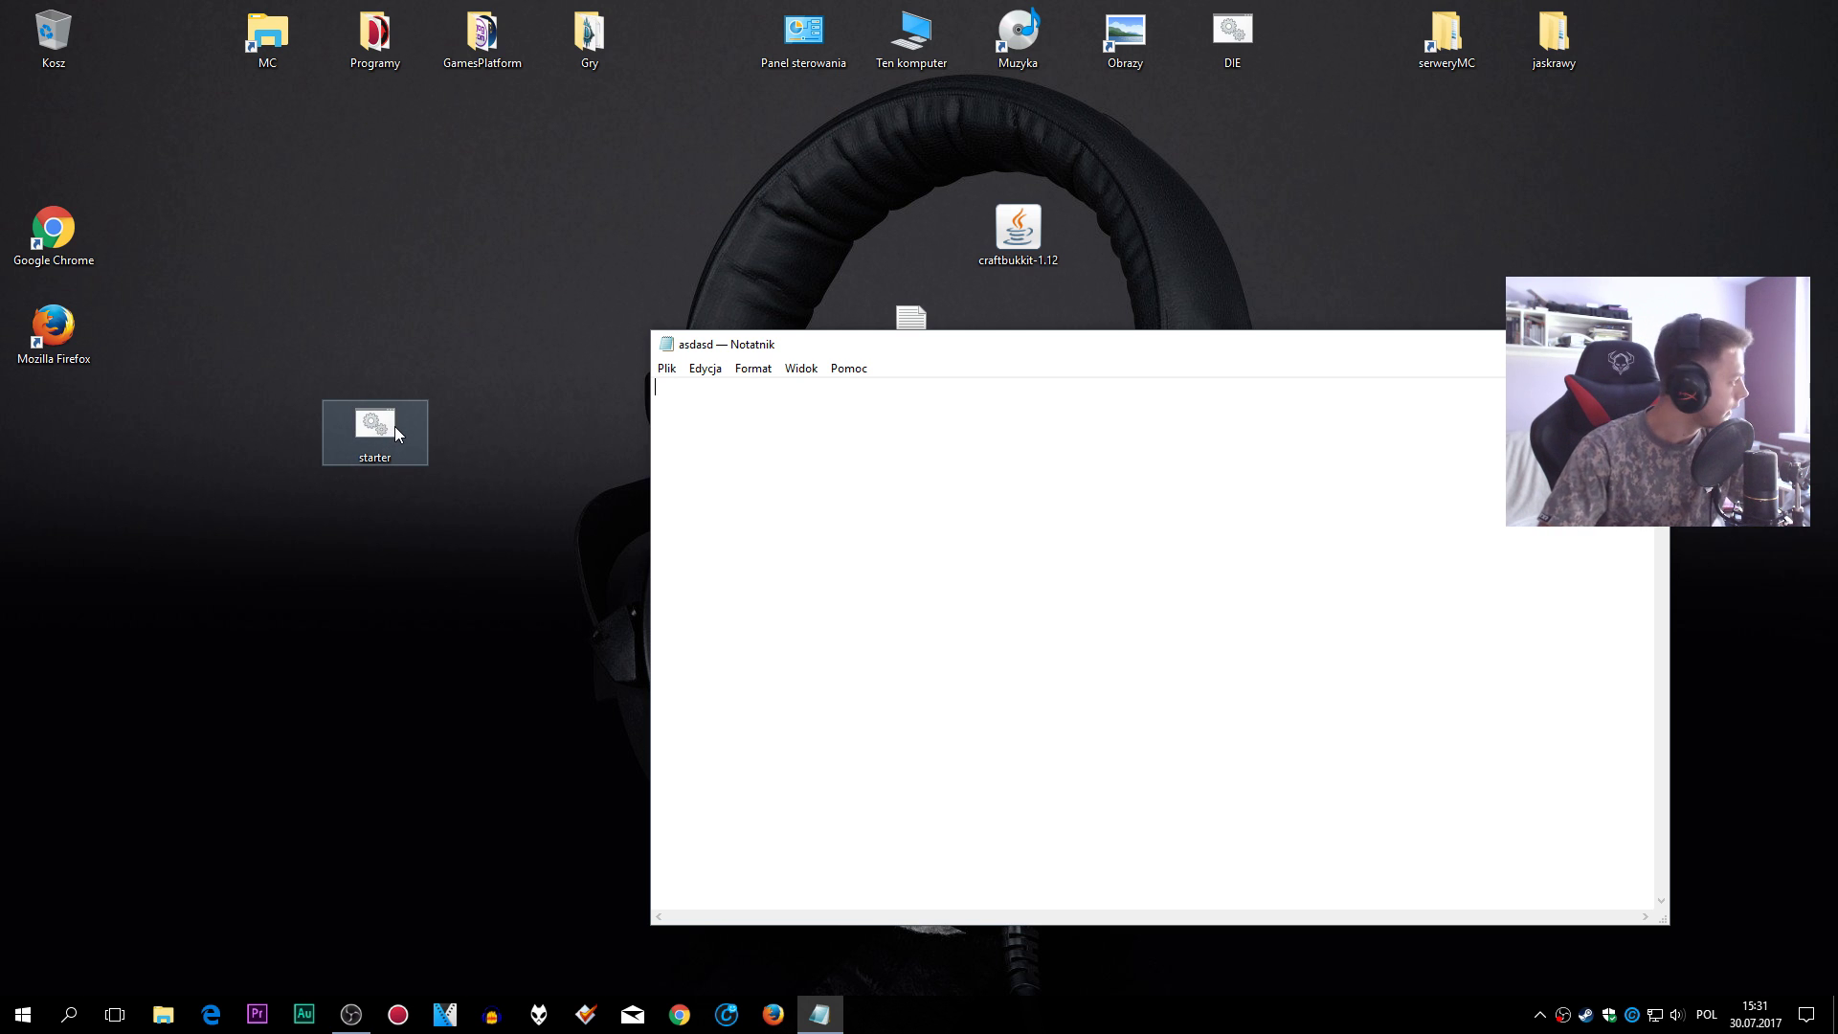
right_click(394, 427)
click(491, 468)
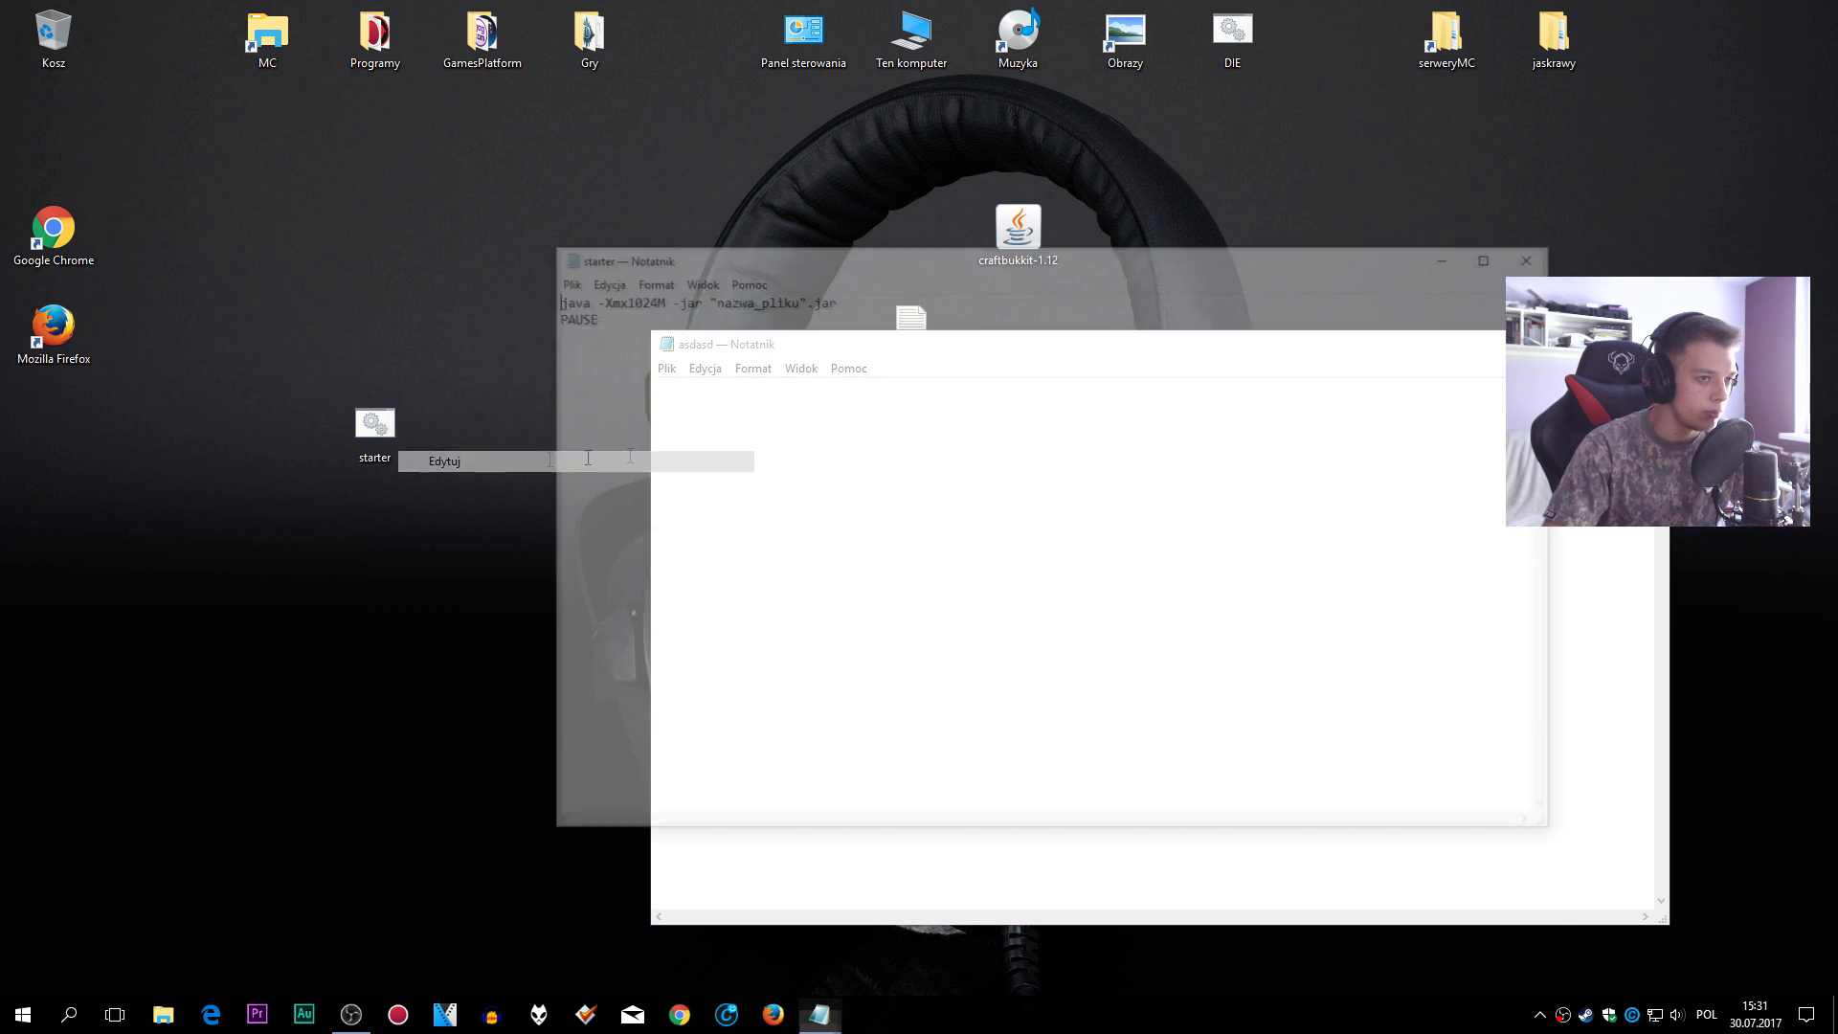
drag(973, 272, 1139, 481)
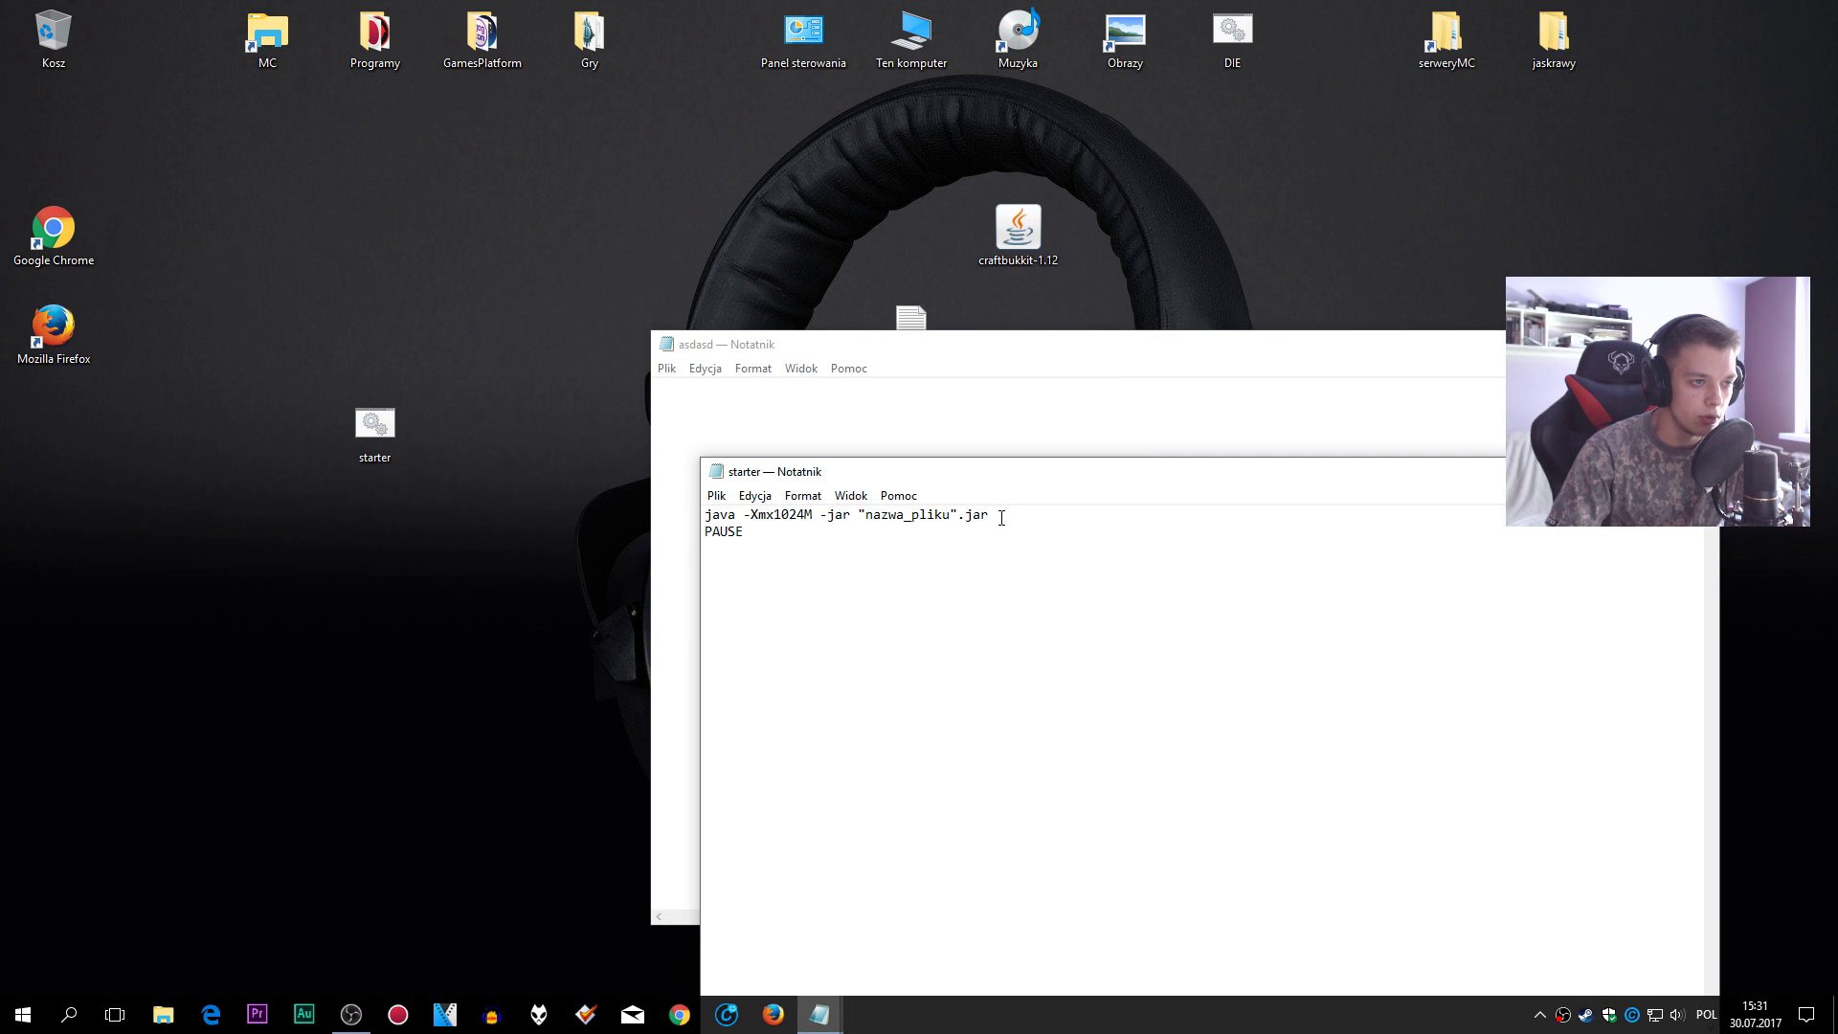
drag(854, 546, 672, 512)
key(ctrl+c)
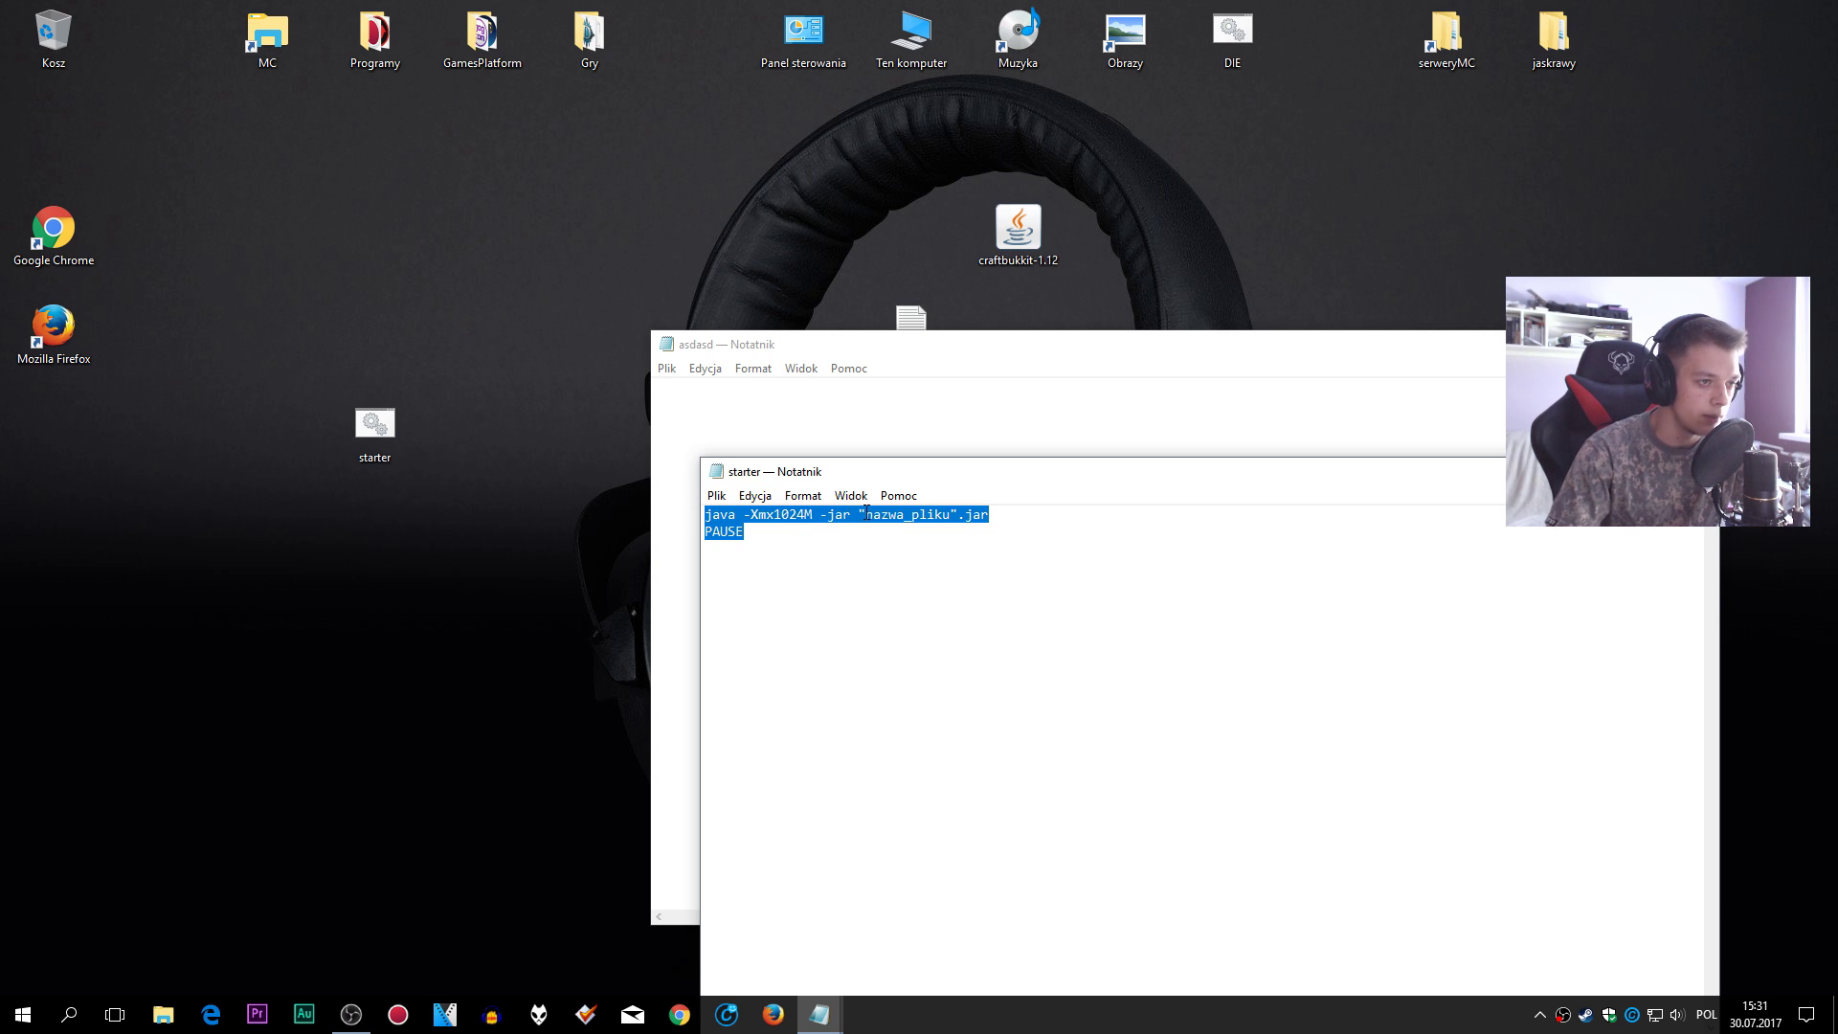
- Paste the starter's java -Xmx1024M -jar and PAUSE lines into asdasd
click(871, 351)
key(ctrl+v)
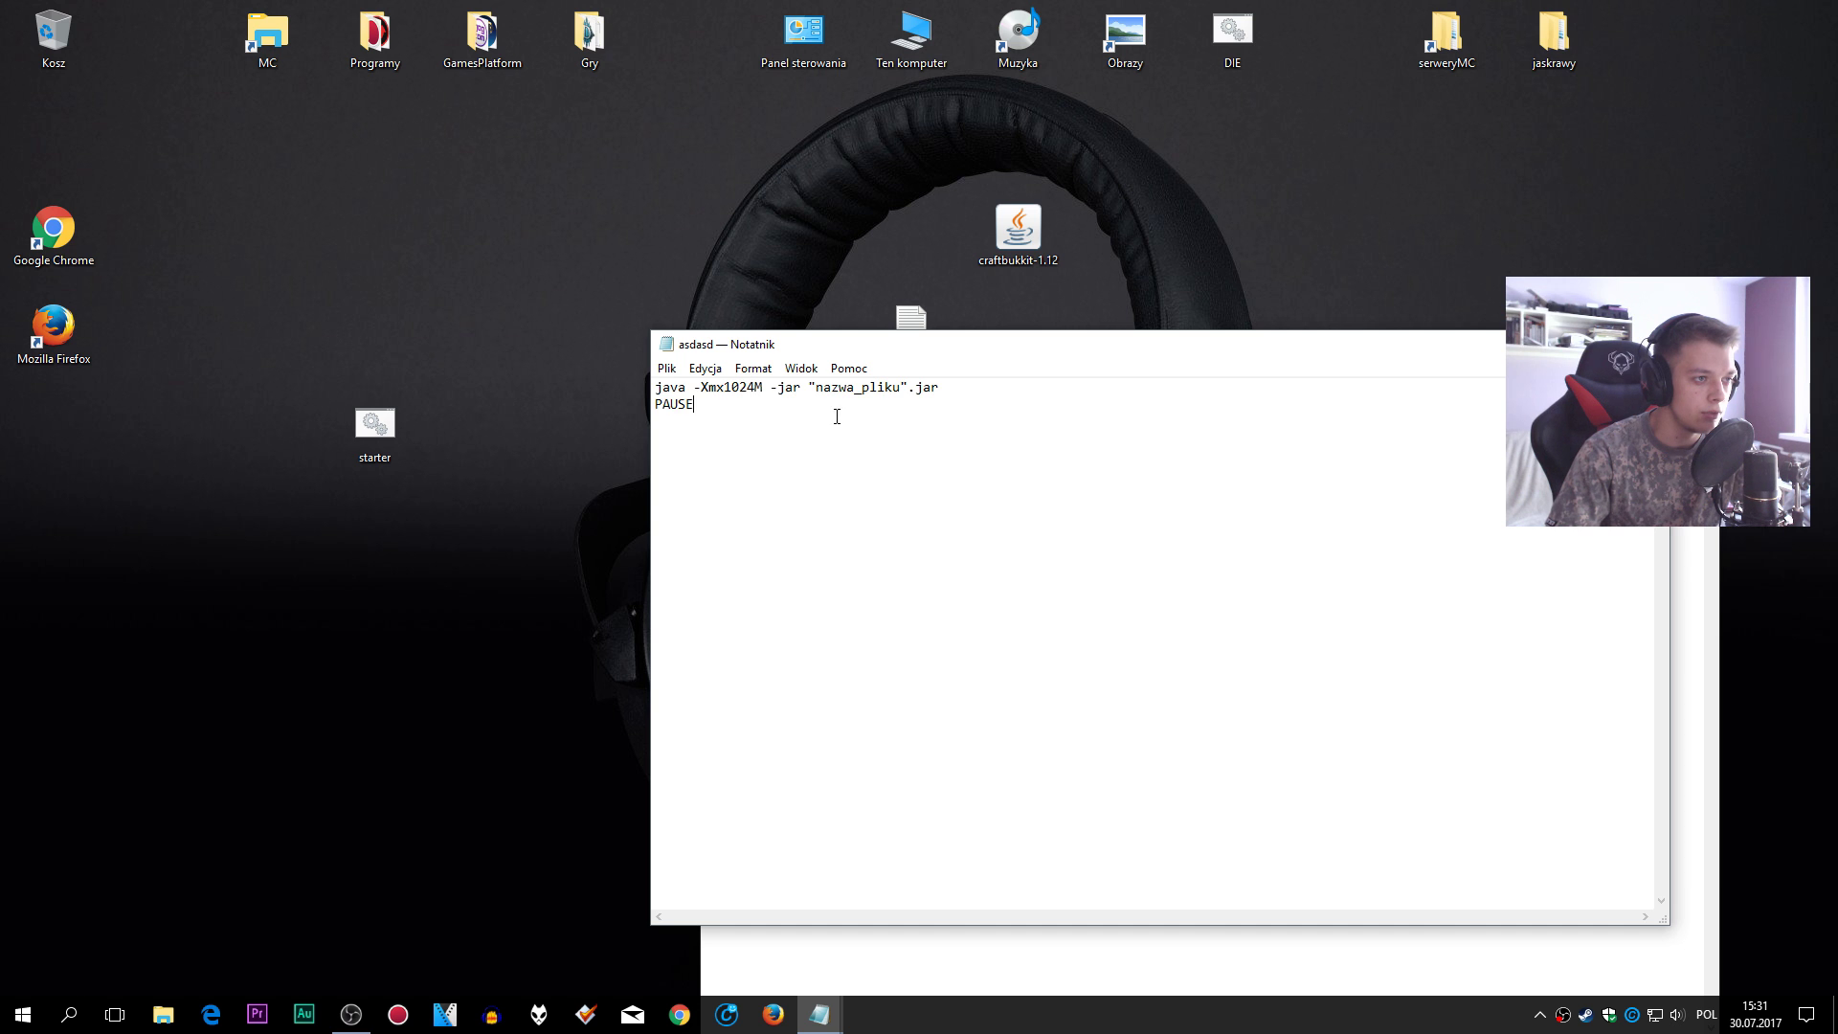
drag(716, 388, 763, 388)
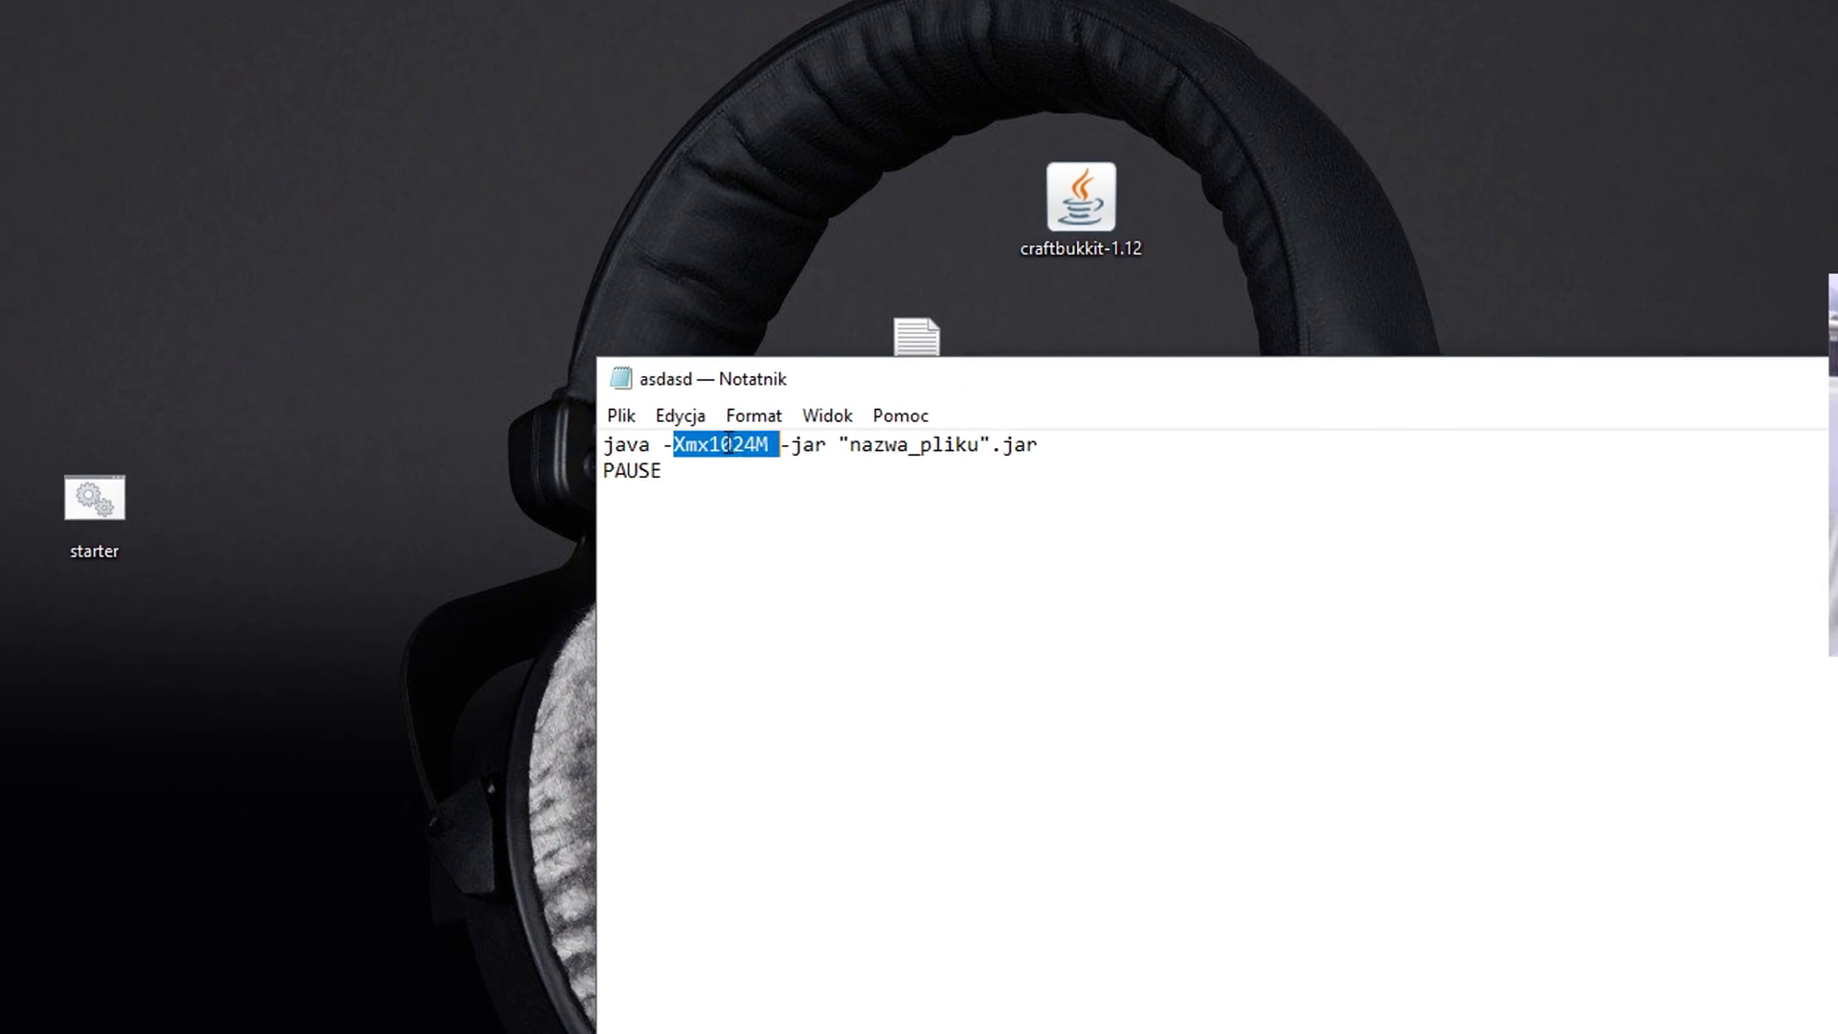
click(741, 428)
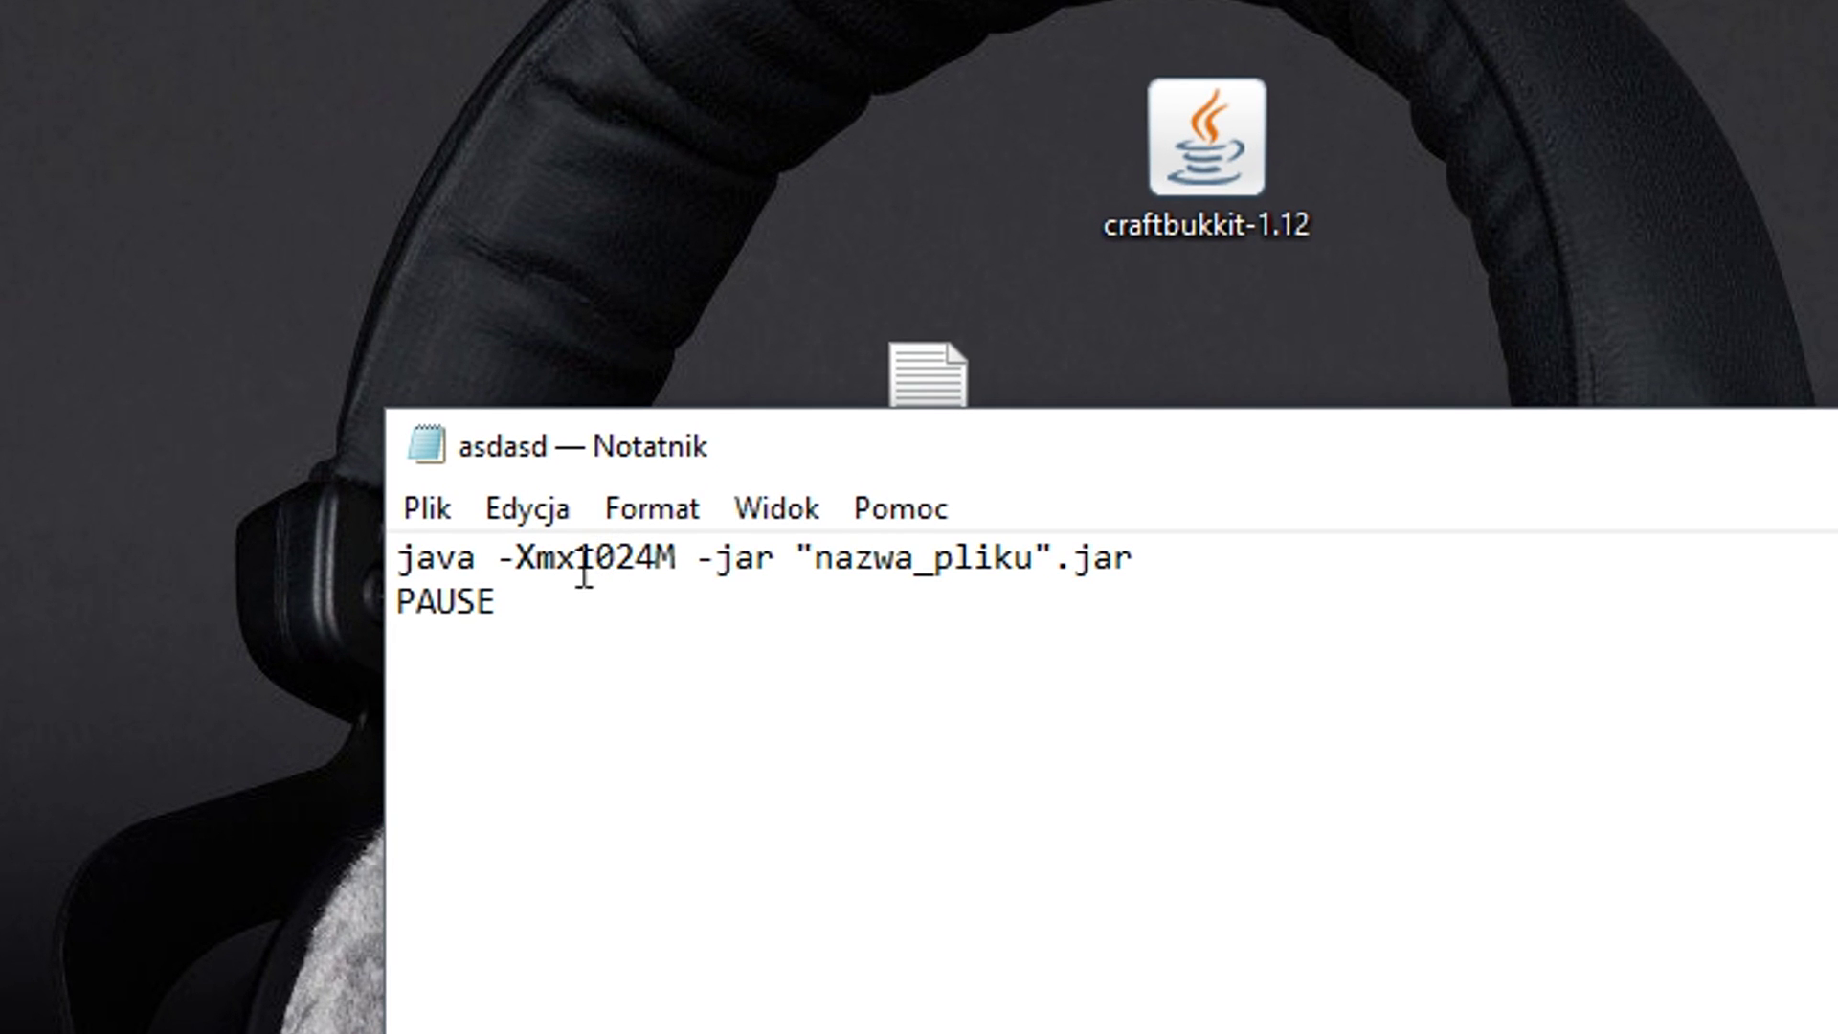
drag(829, 450, 898, 566)
drag(643, 676, 706, 676)
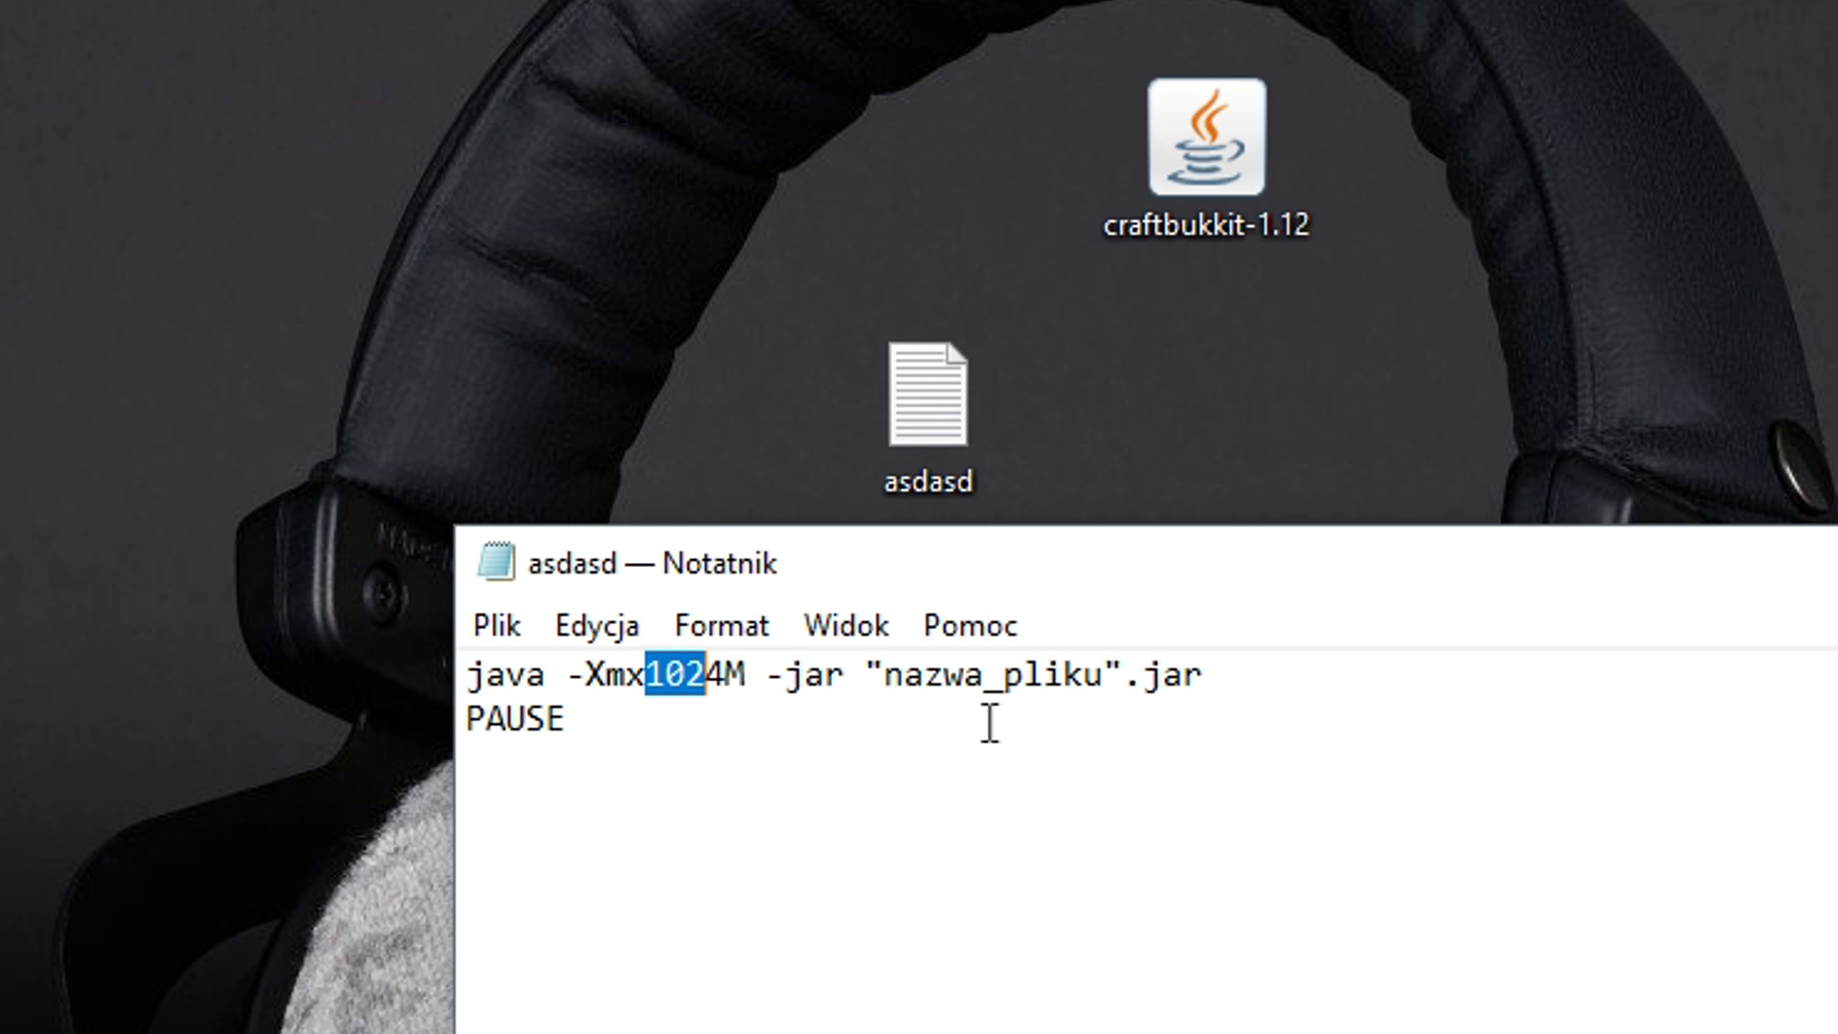
click(745, 677)
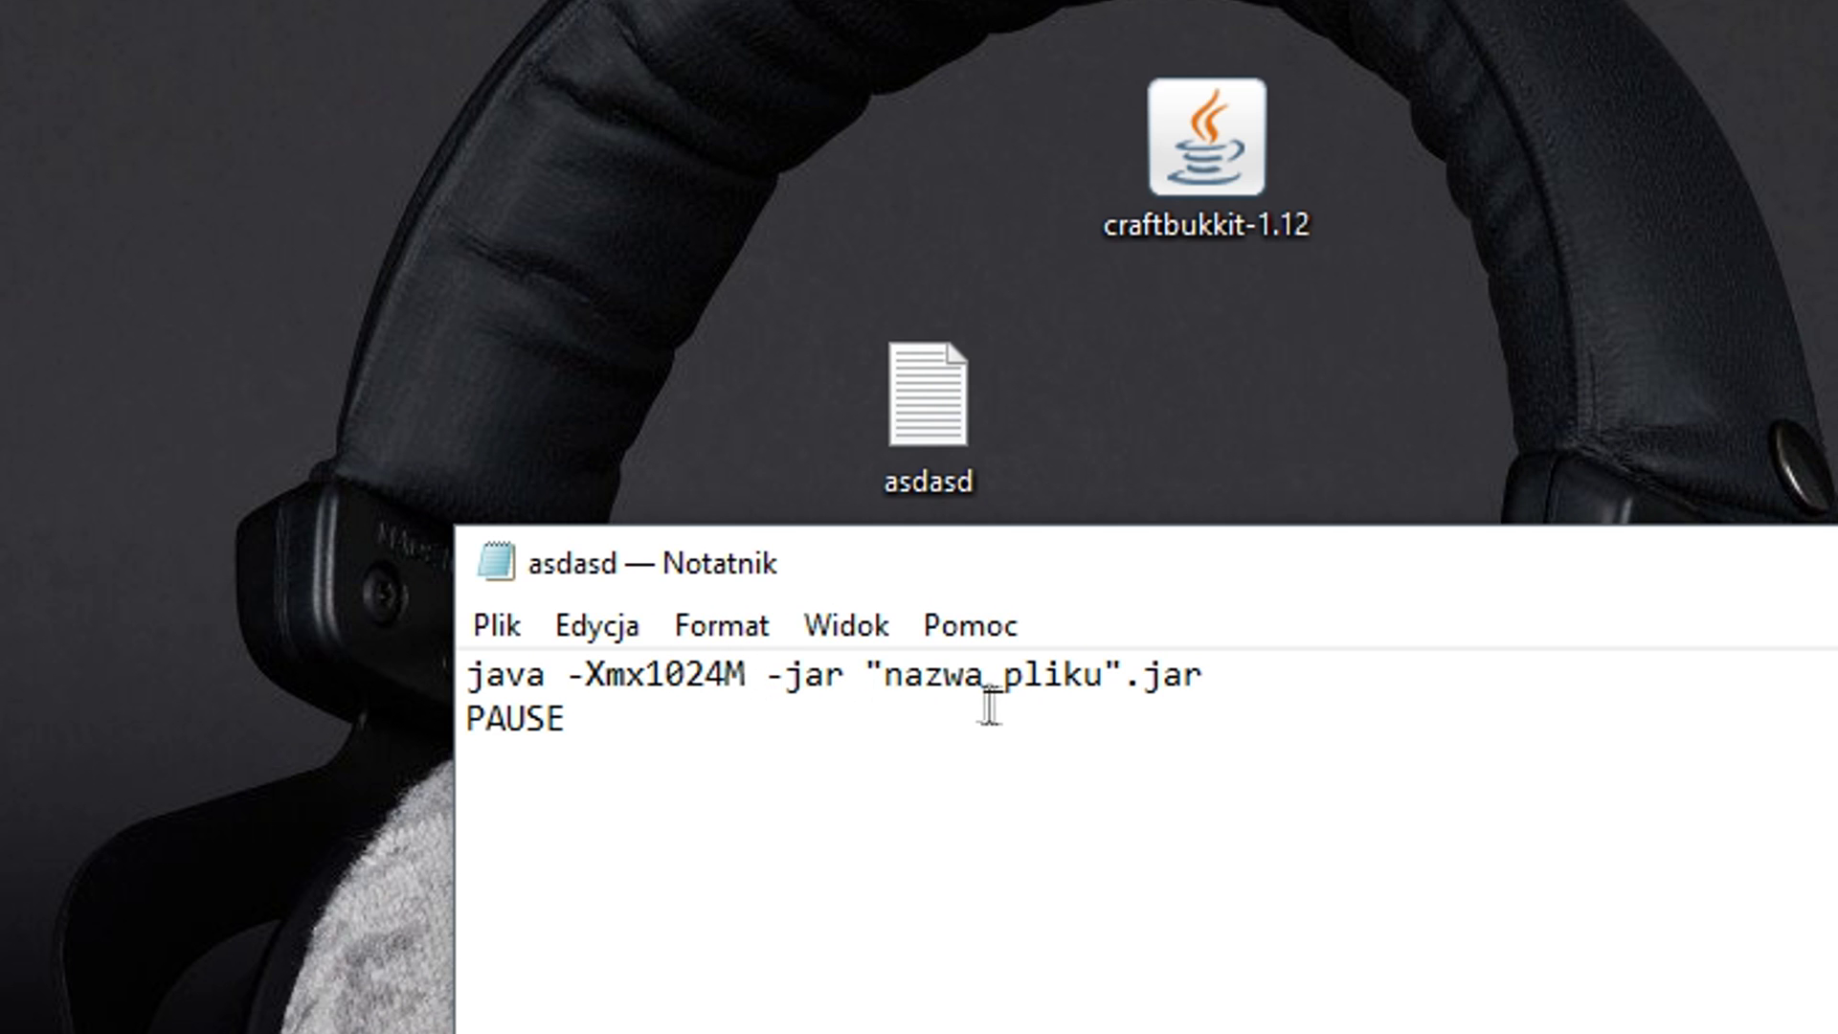
drag(885, 678, 1129, 677)
click(1125, 677)
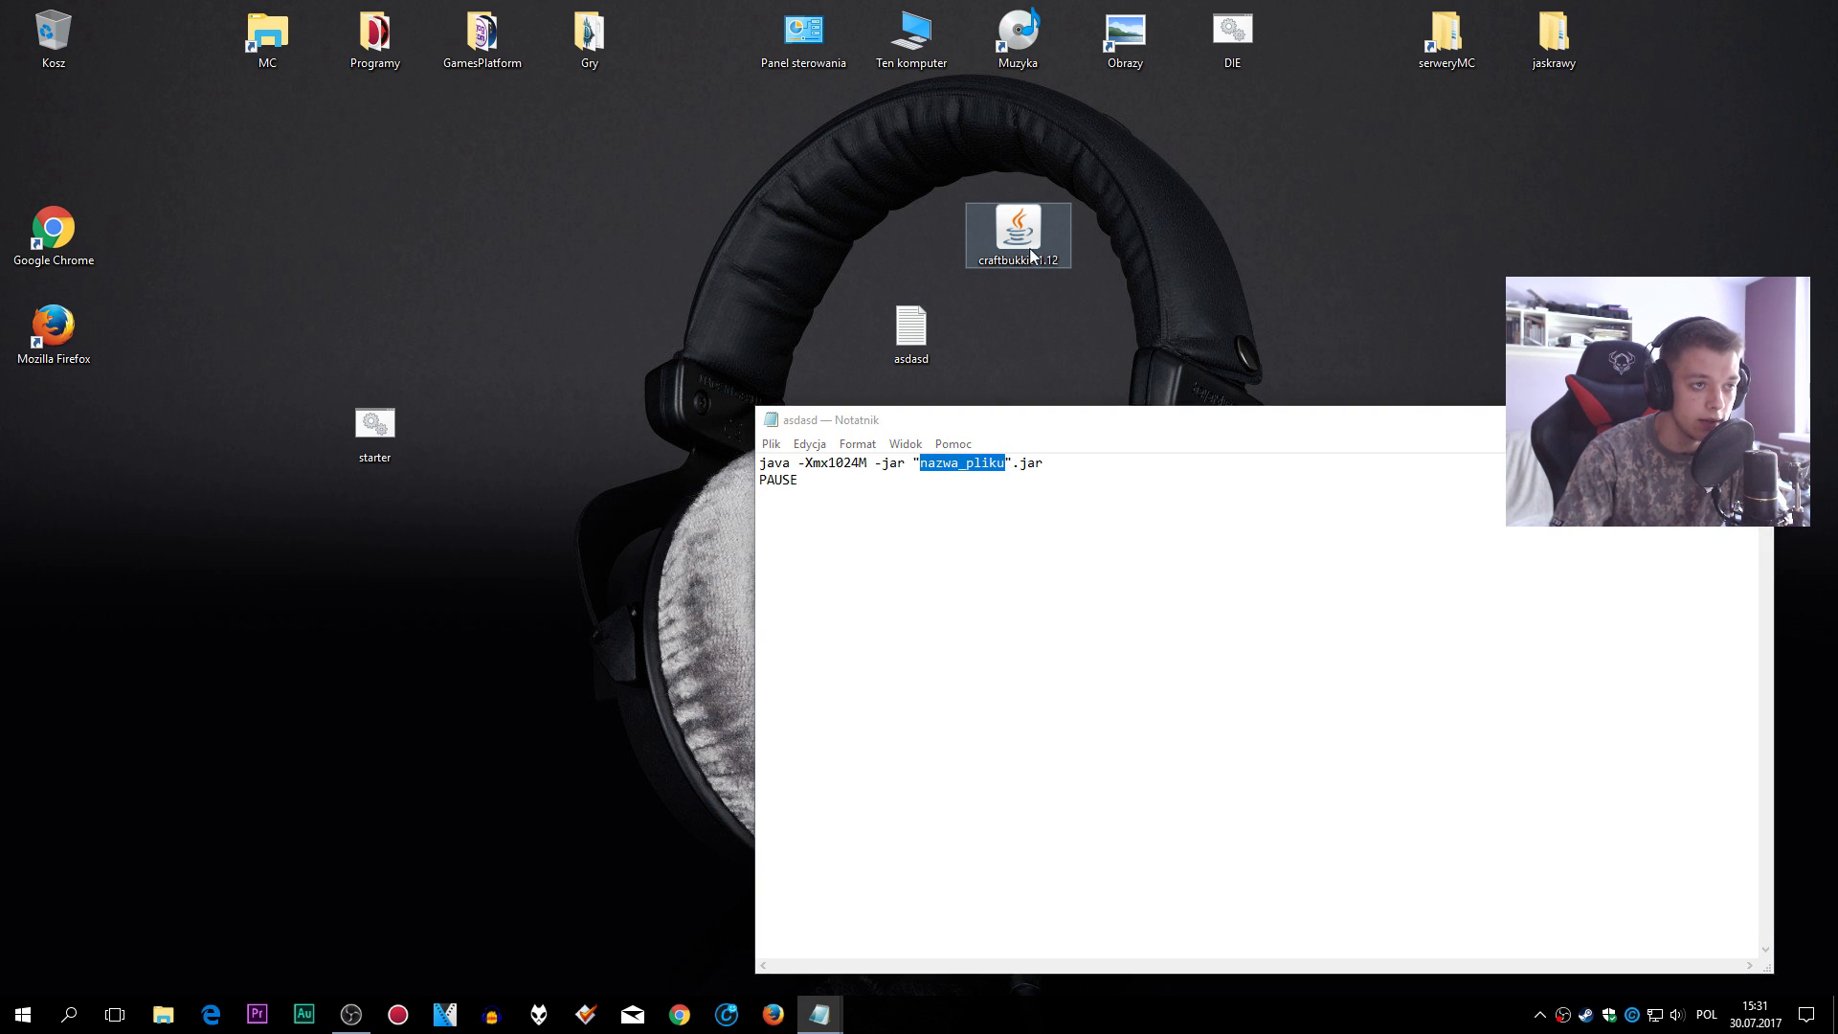
- Replace the "nazwa_pliku" placeholder with the copied craftbukkit-1.12 jar name
right_click(1024, 253)
click(1110, 639)
key(ctrl+c)
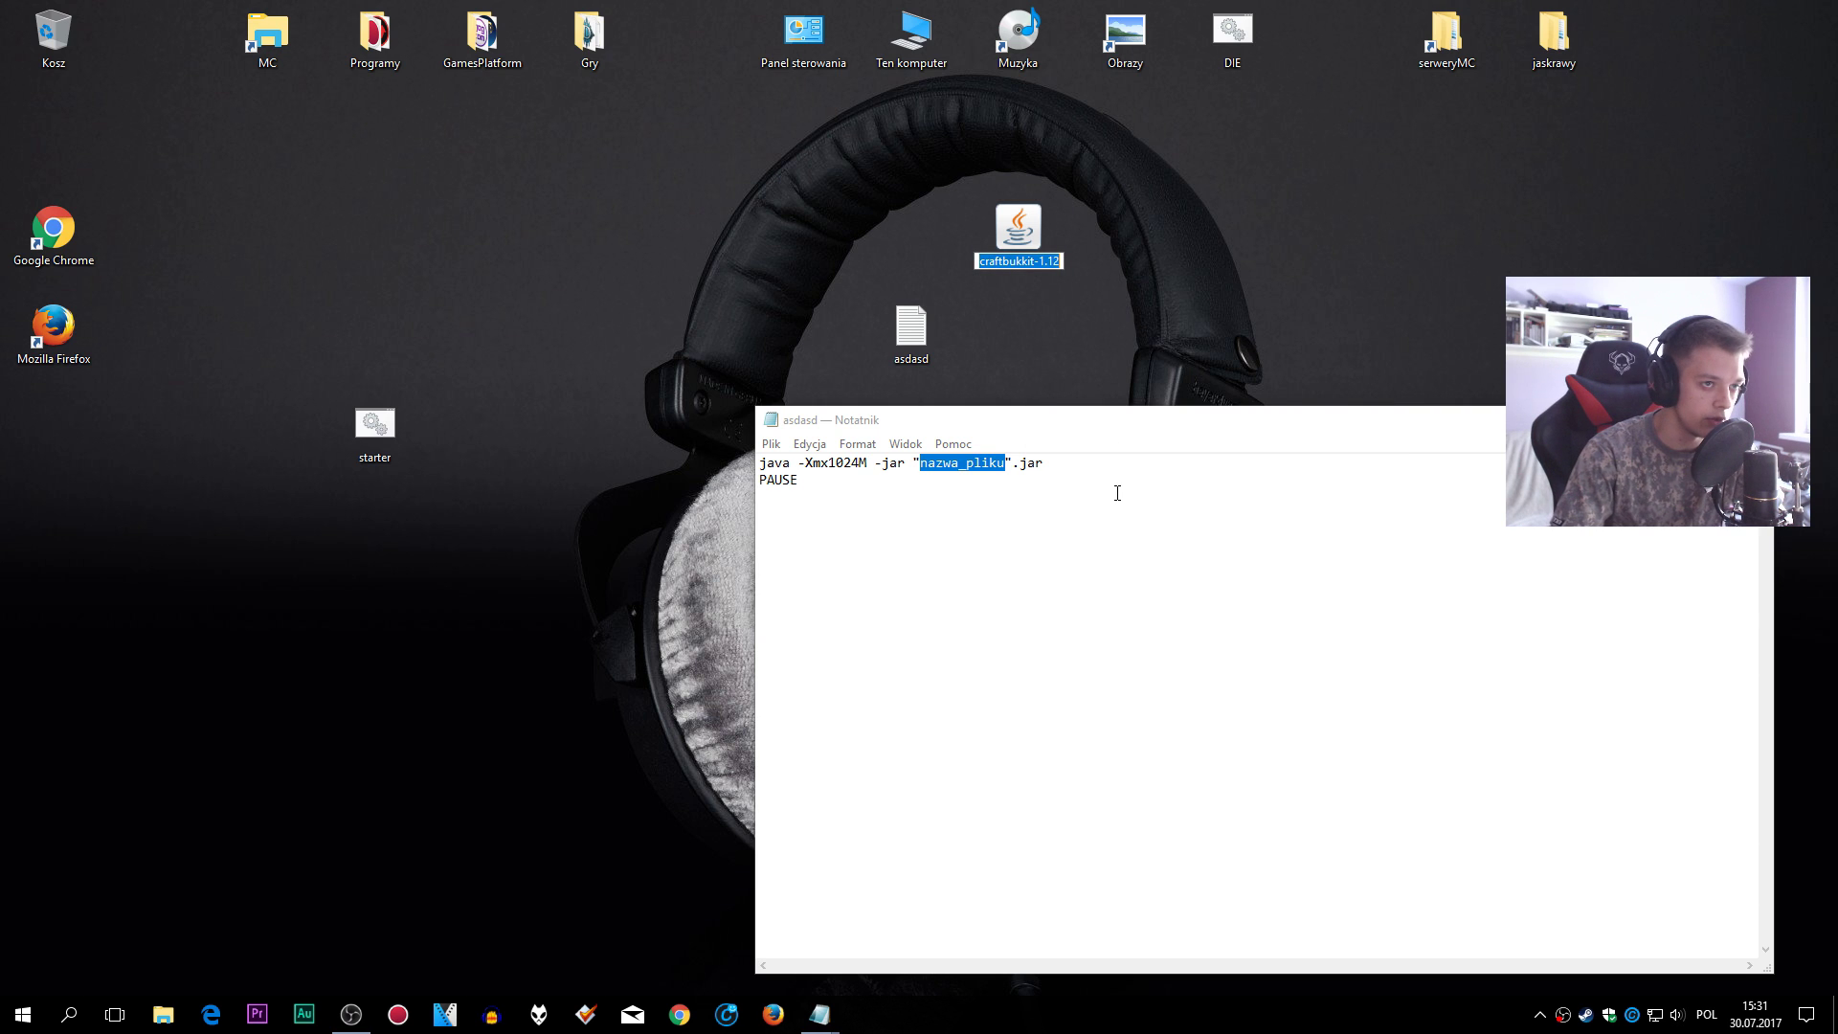
click(916, 462)
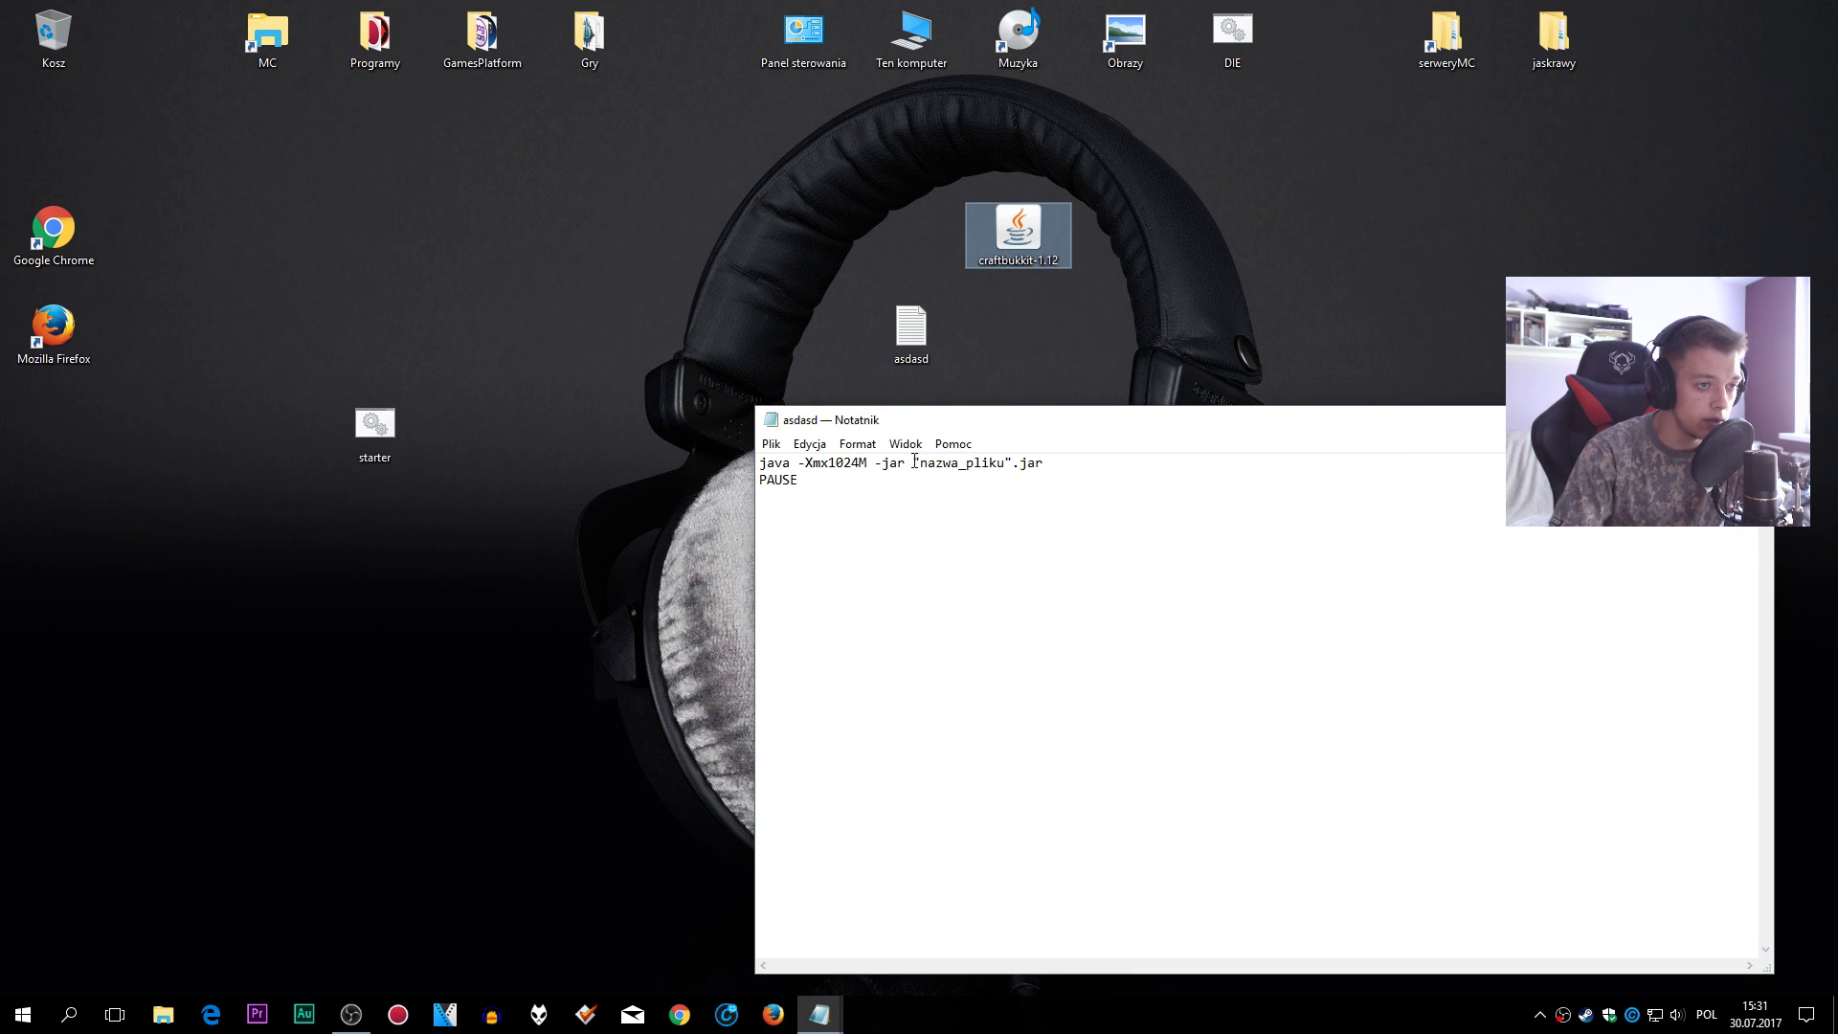
drag(914, 462, 1007, 457)
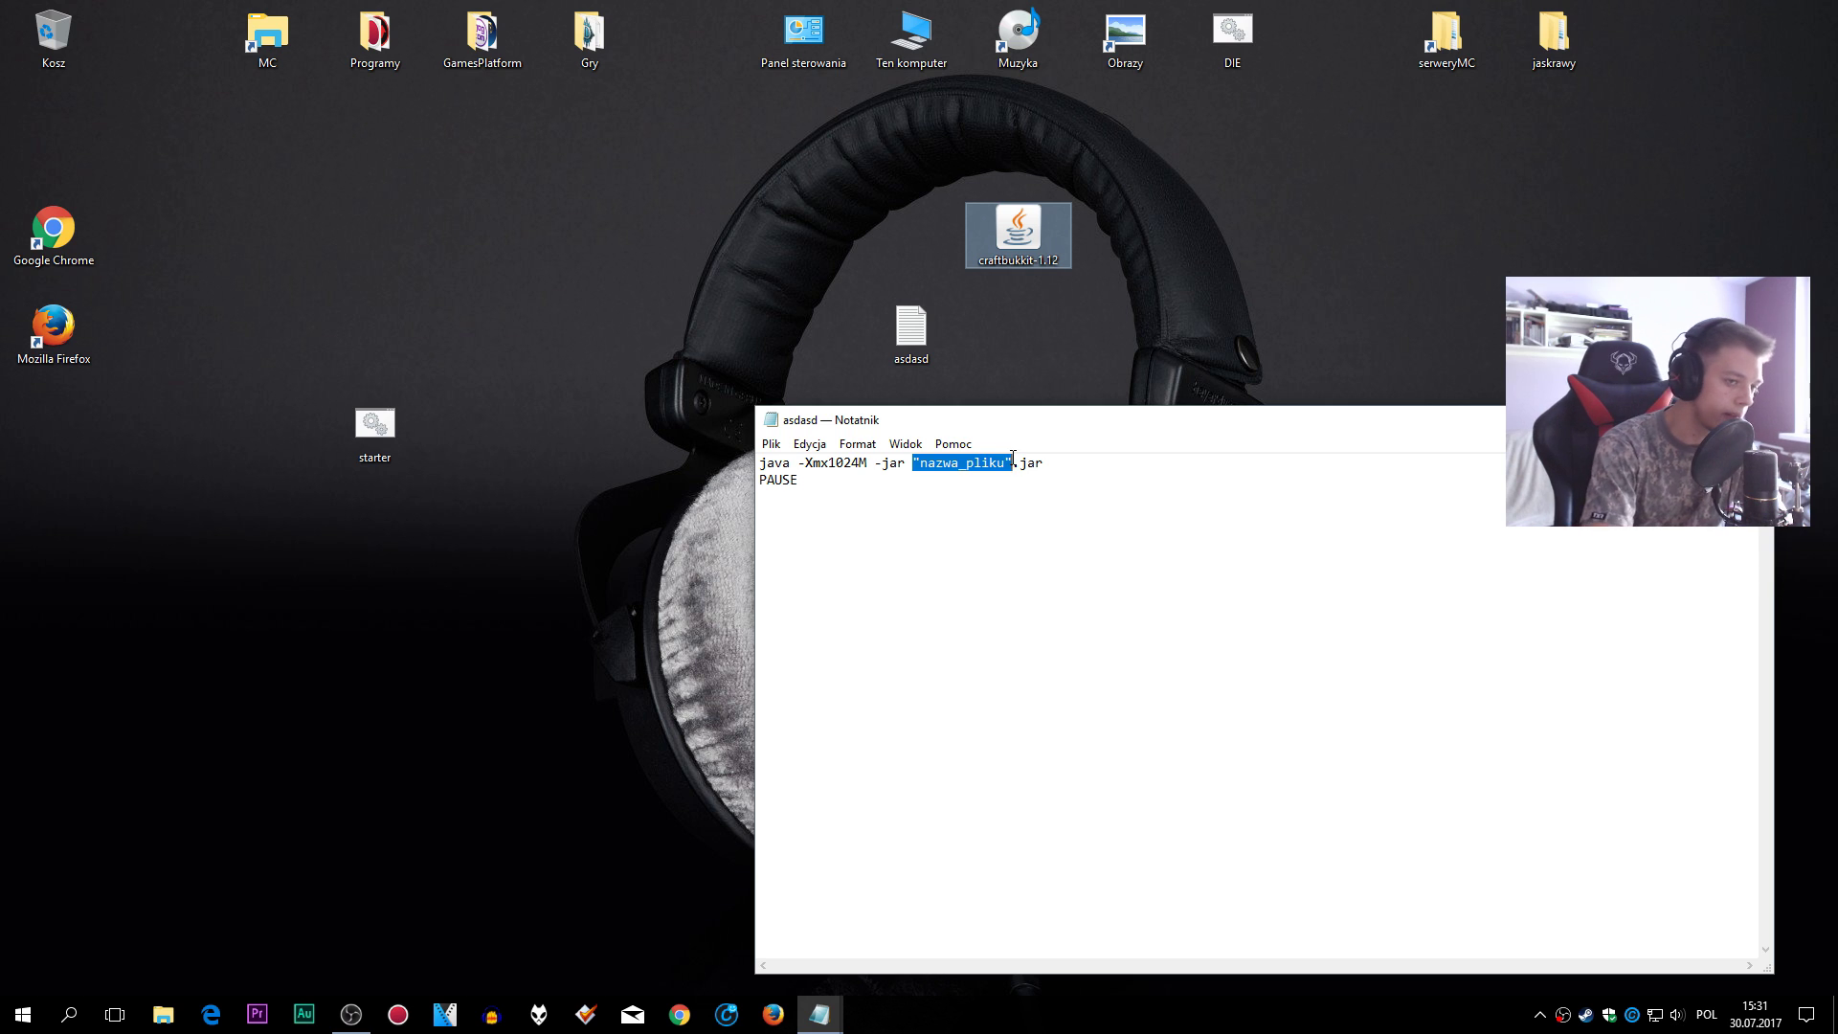
key(BackSpace)
key(ctrl+v)
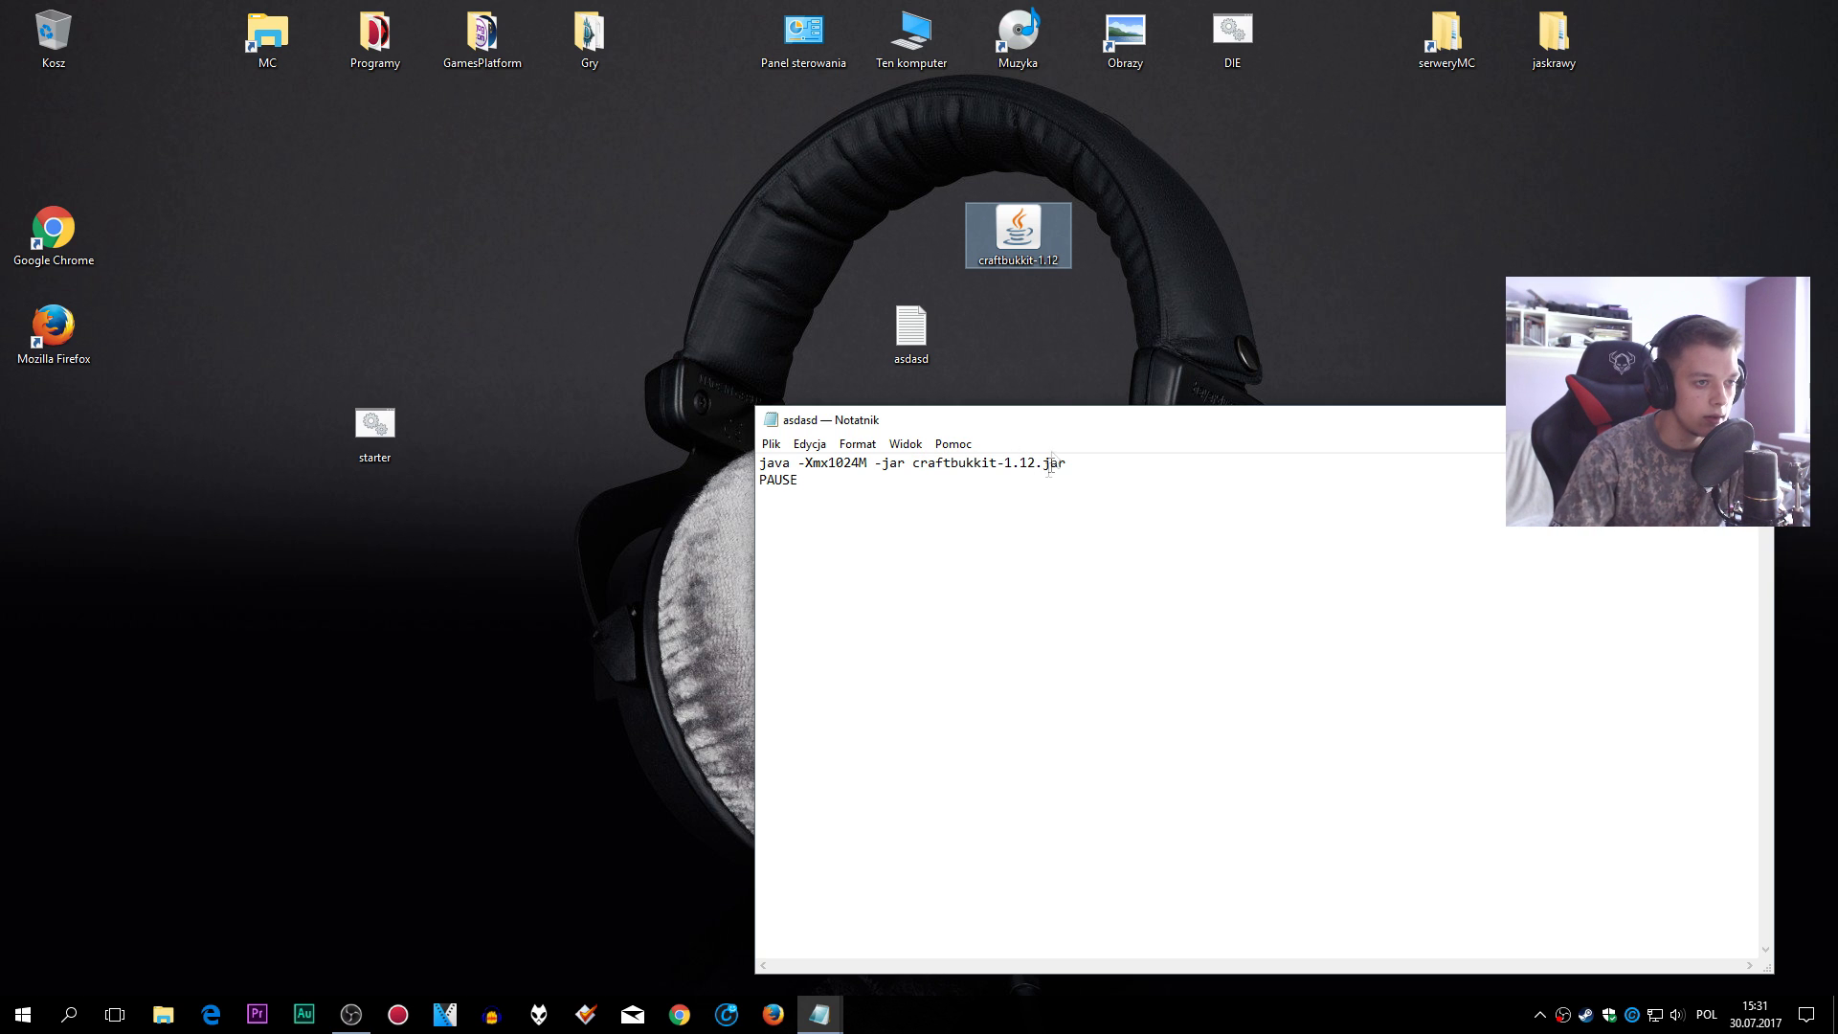
drag(1196, 423, 1139, 365)
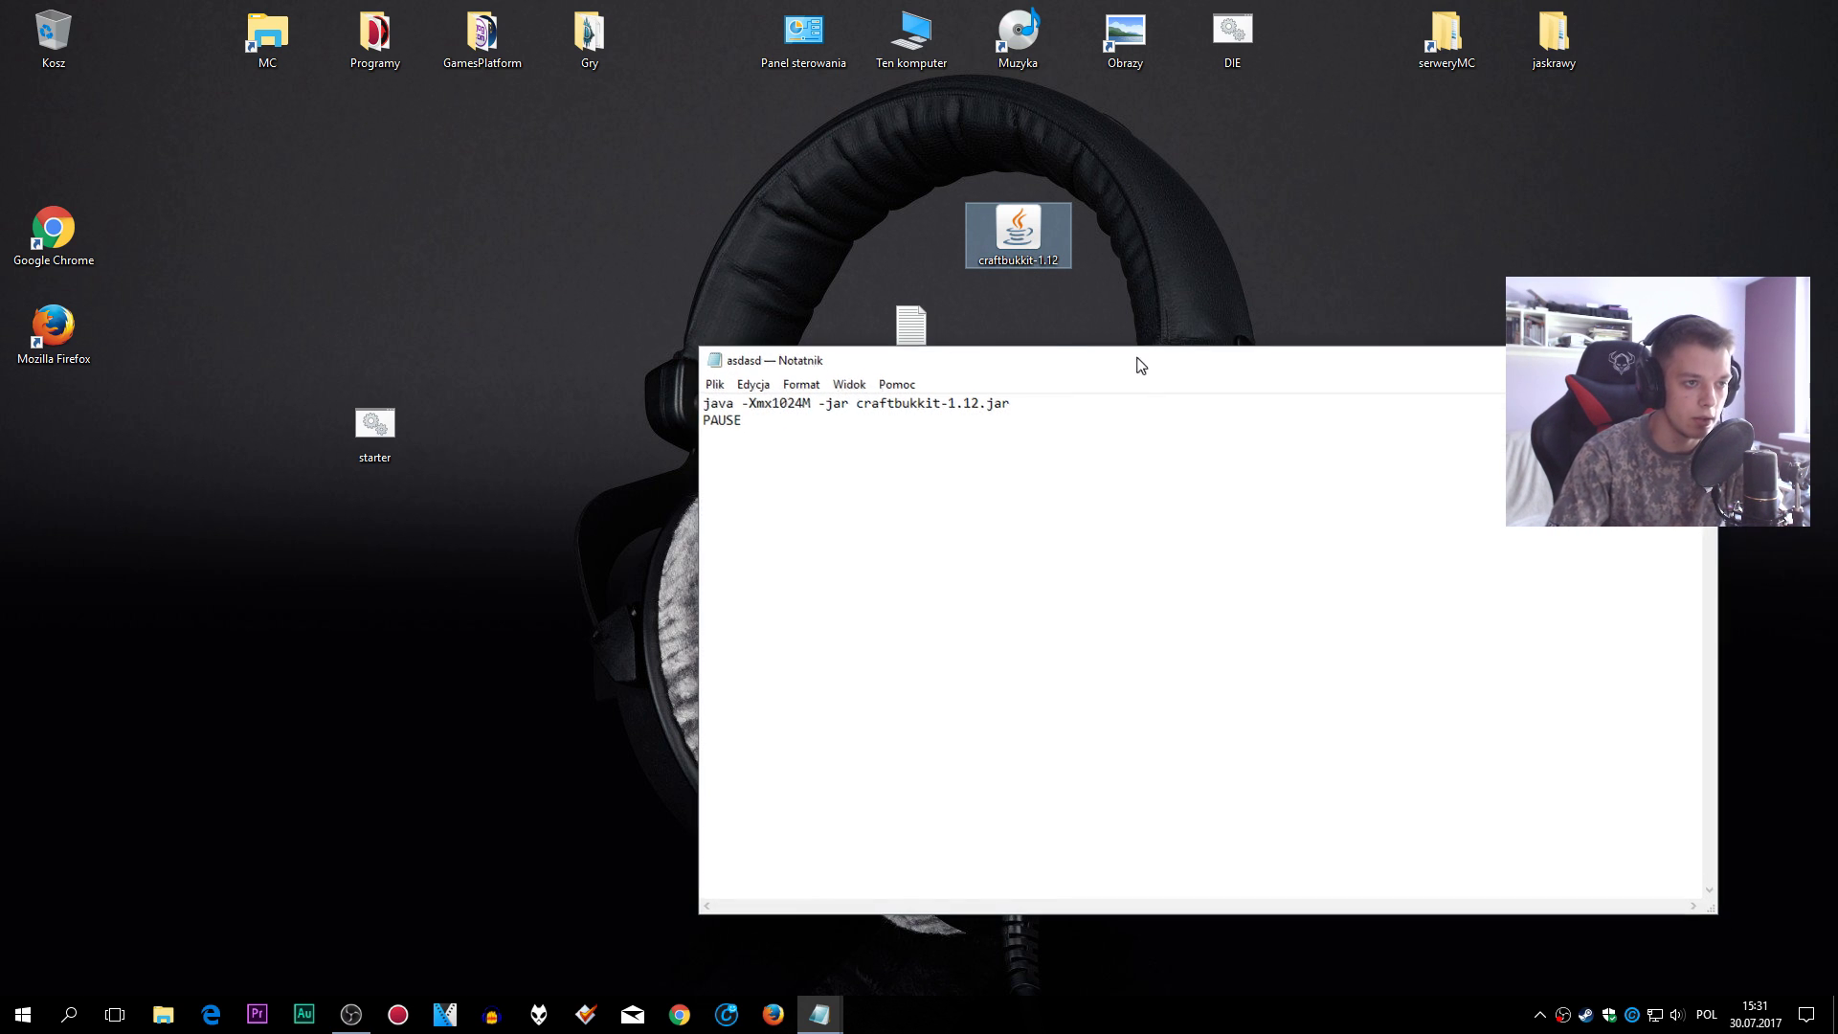
- Save the script to the desktop (Pulpit) as Odpalacz.bat using Plik > Zapisz jako
click(715, 383)
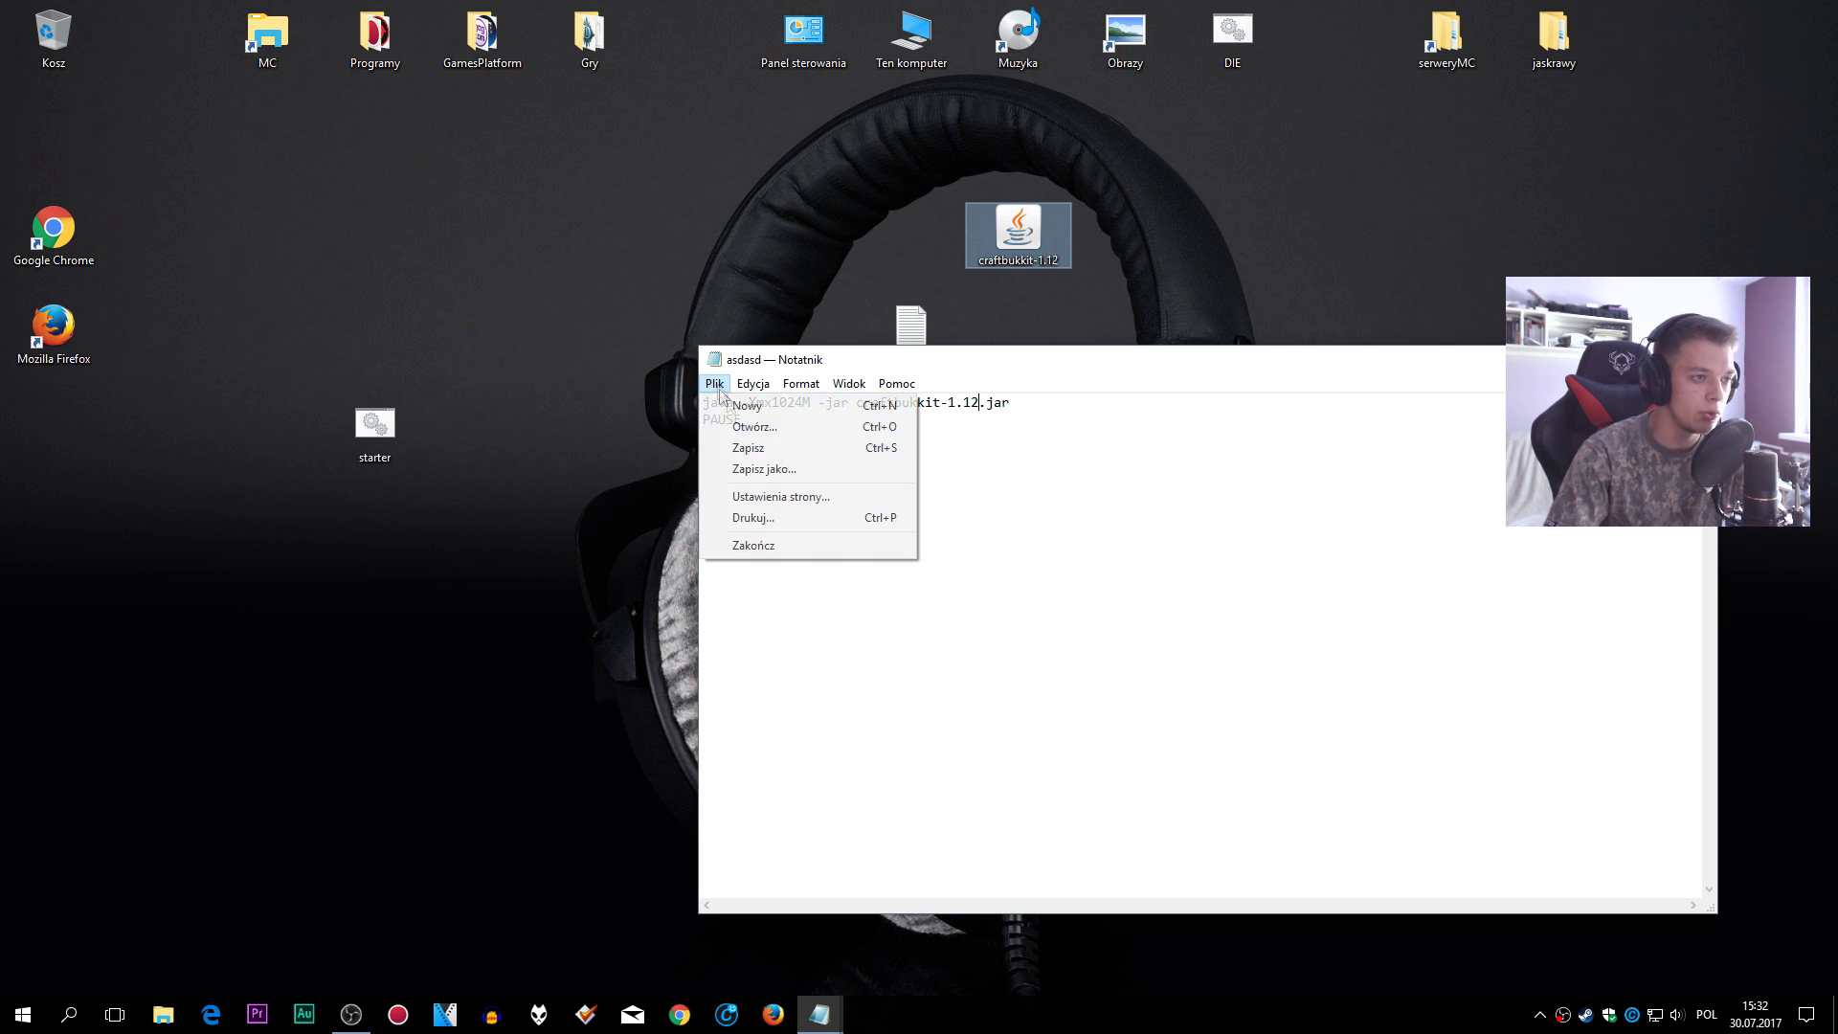
click(790, 474)
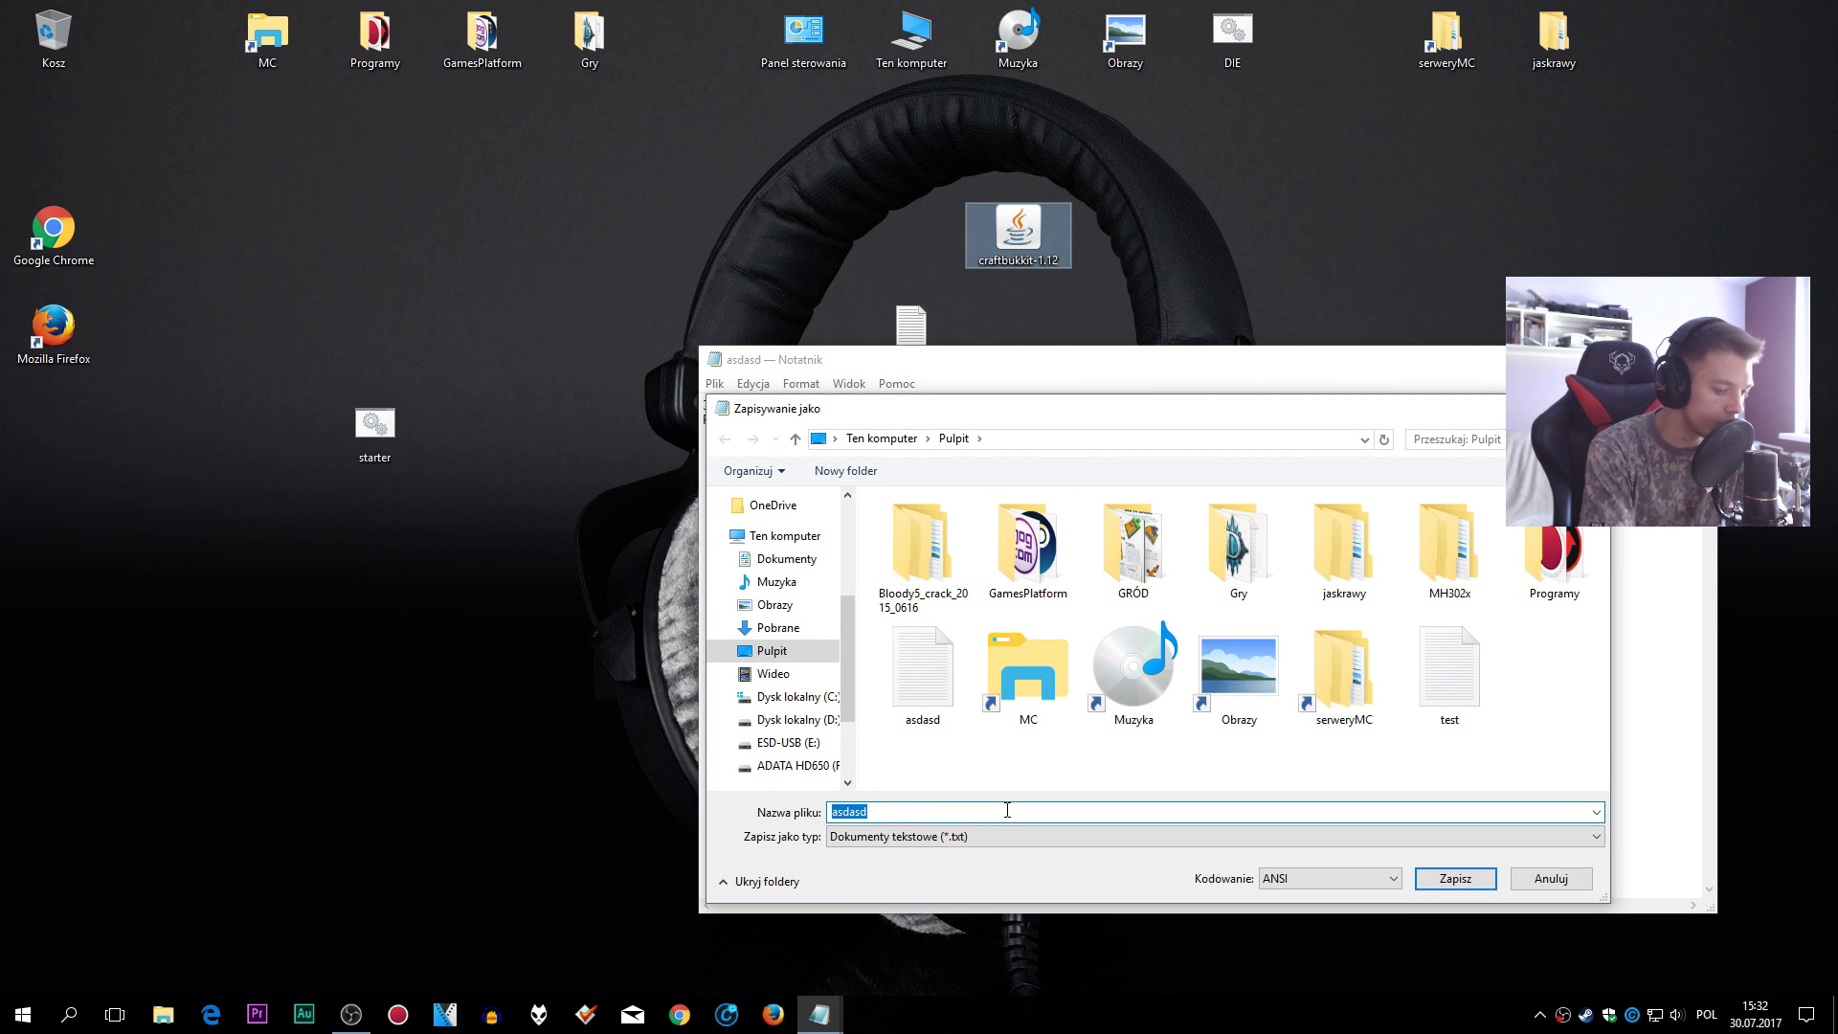
text(Starter)
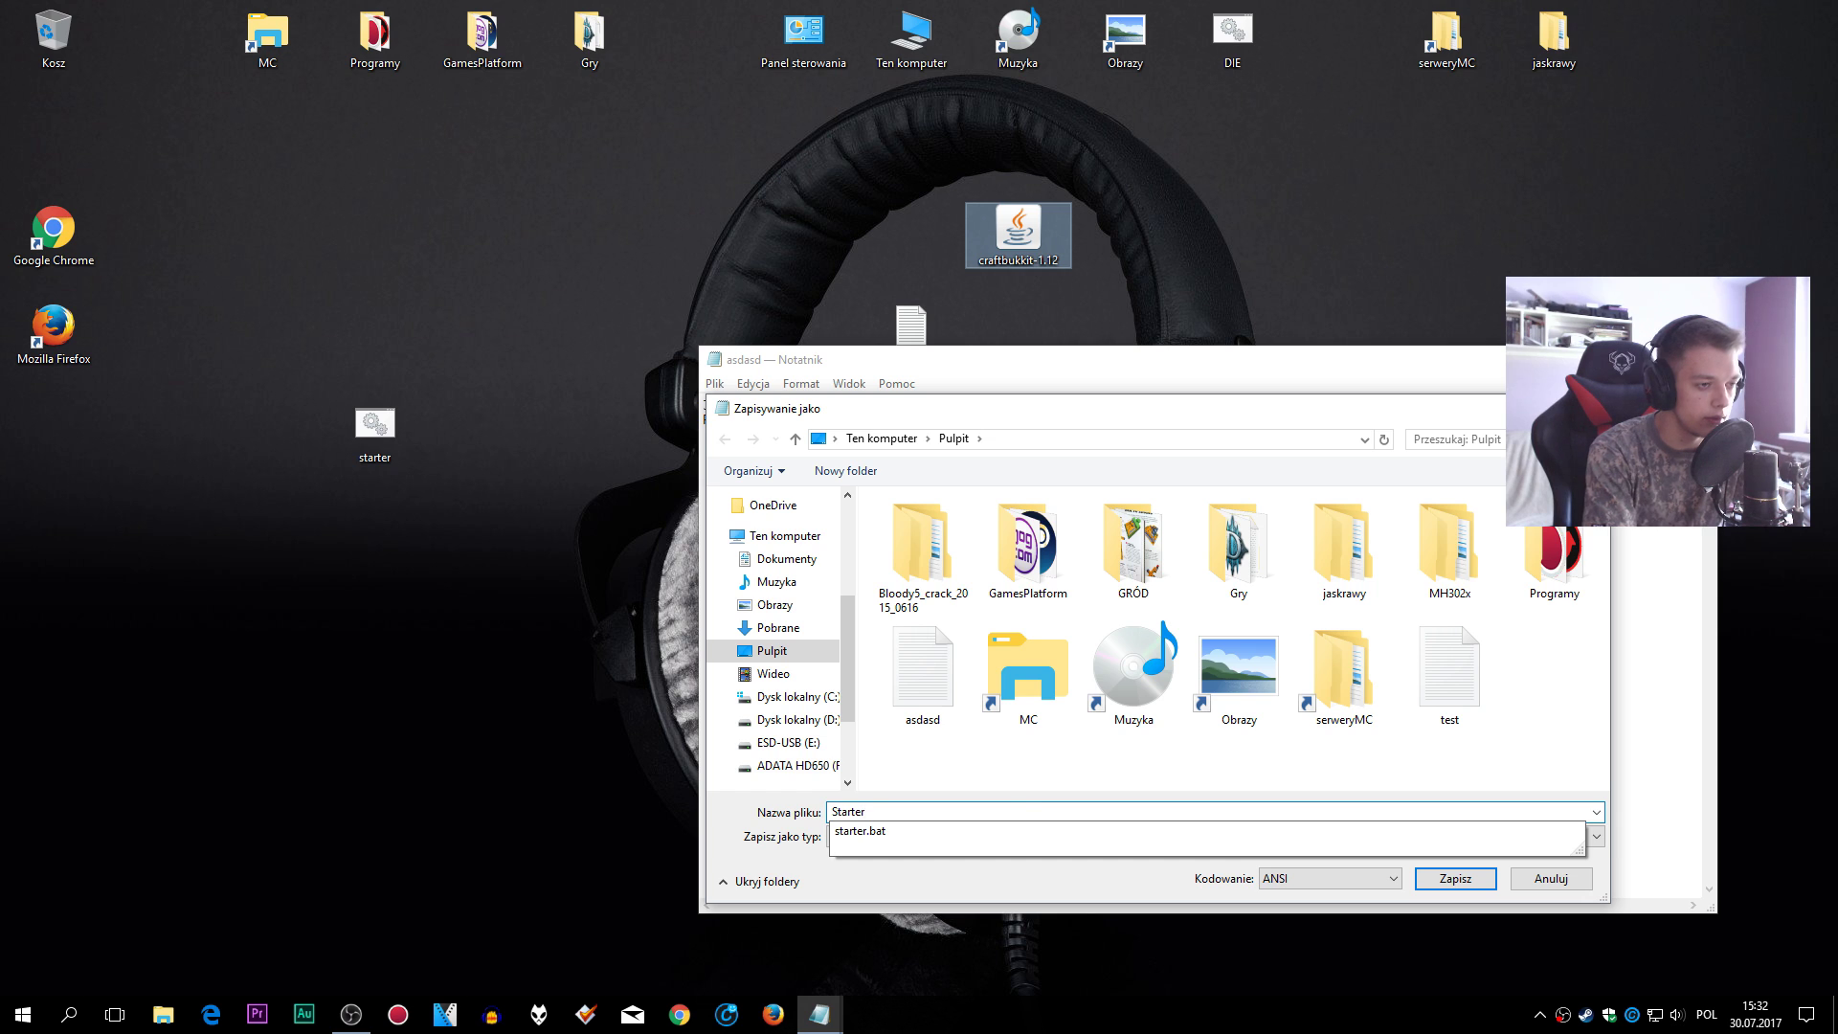
key(BackSpace)
key(BackSpace)
key(BackSpace)
key(BackSpace)
key(BackSpace)
key(BackSpace)
key(BackSpace)
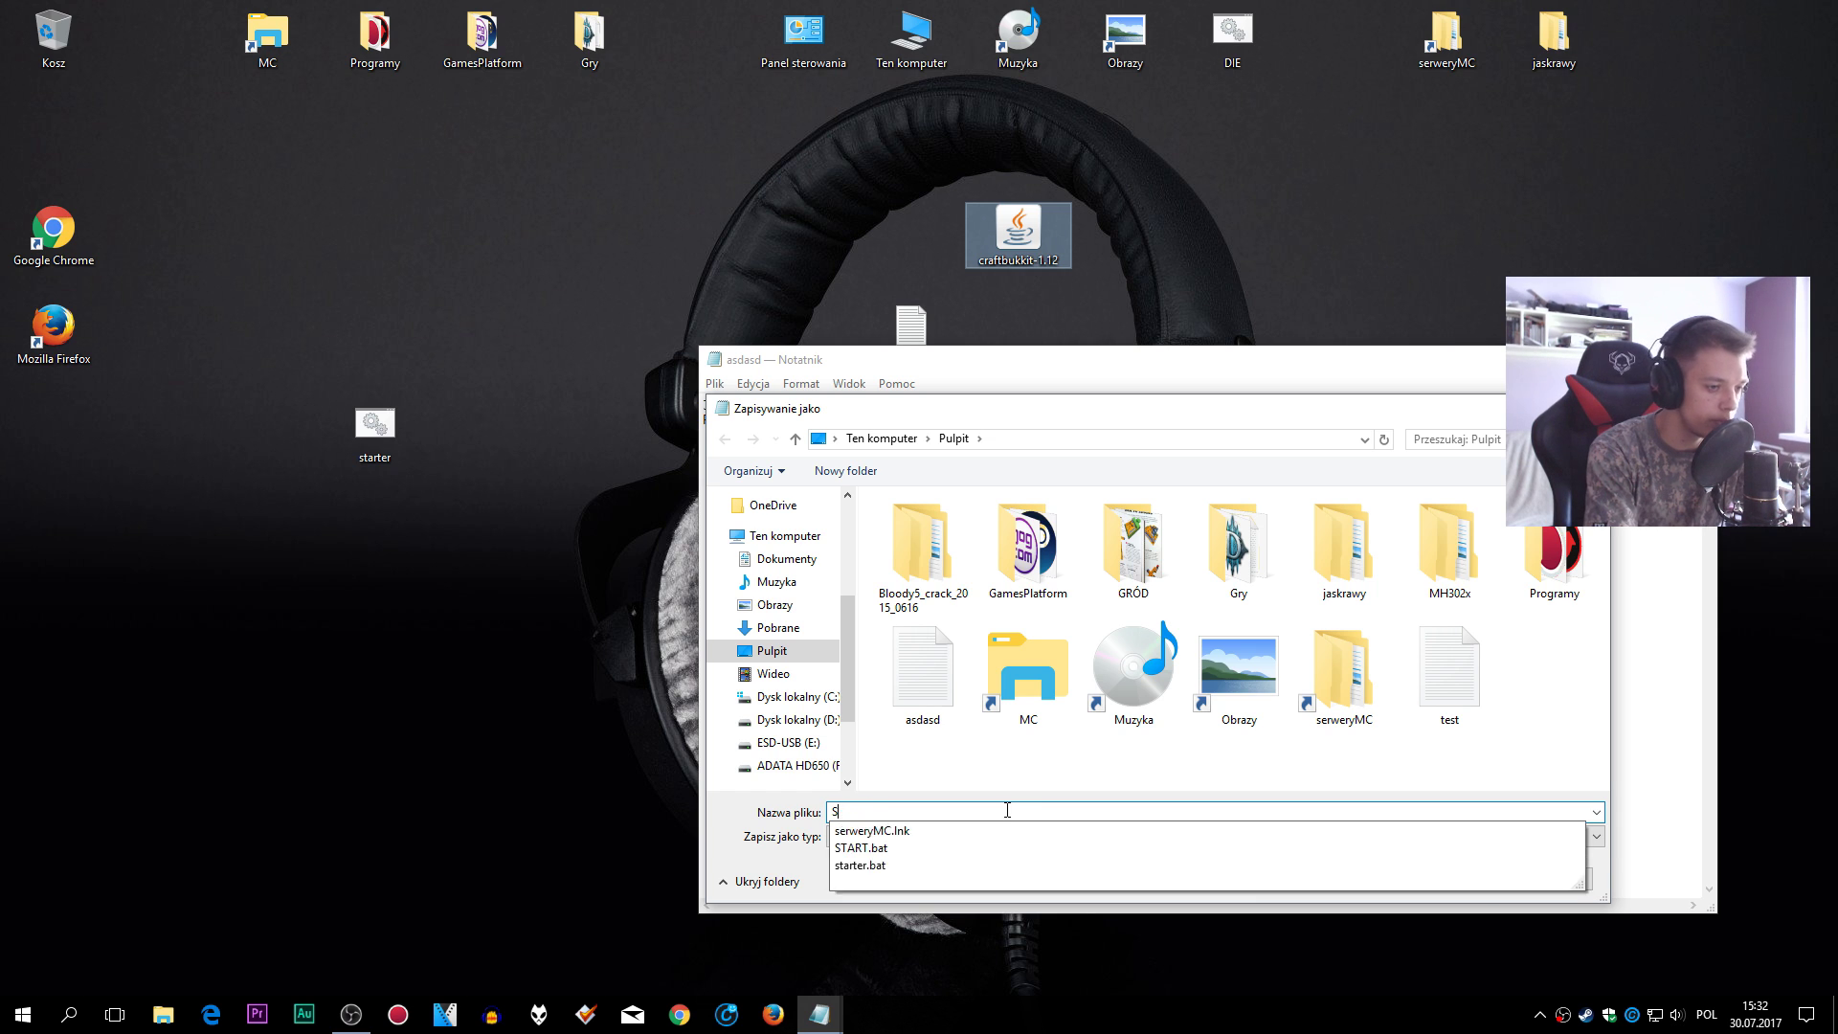
text(Odpalacz)
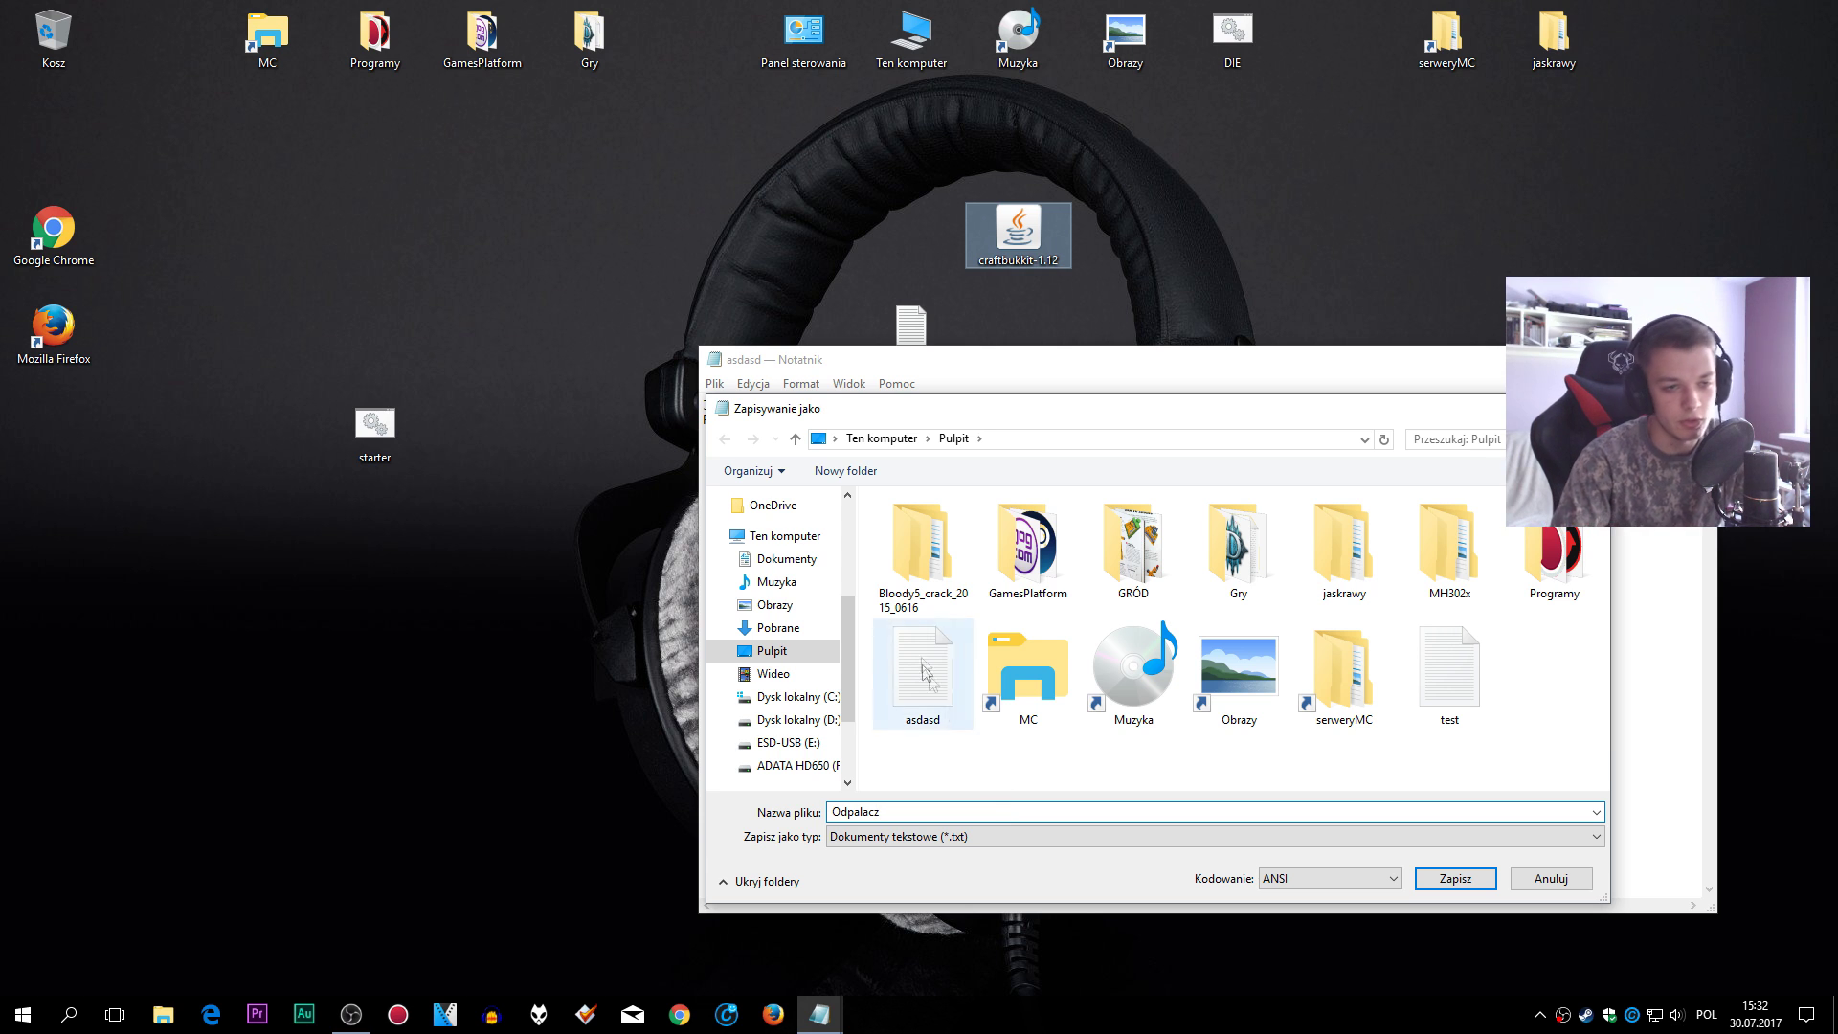
drag(1080, 418, 1101, 387)
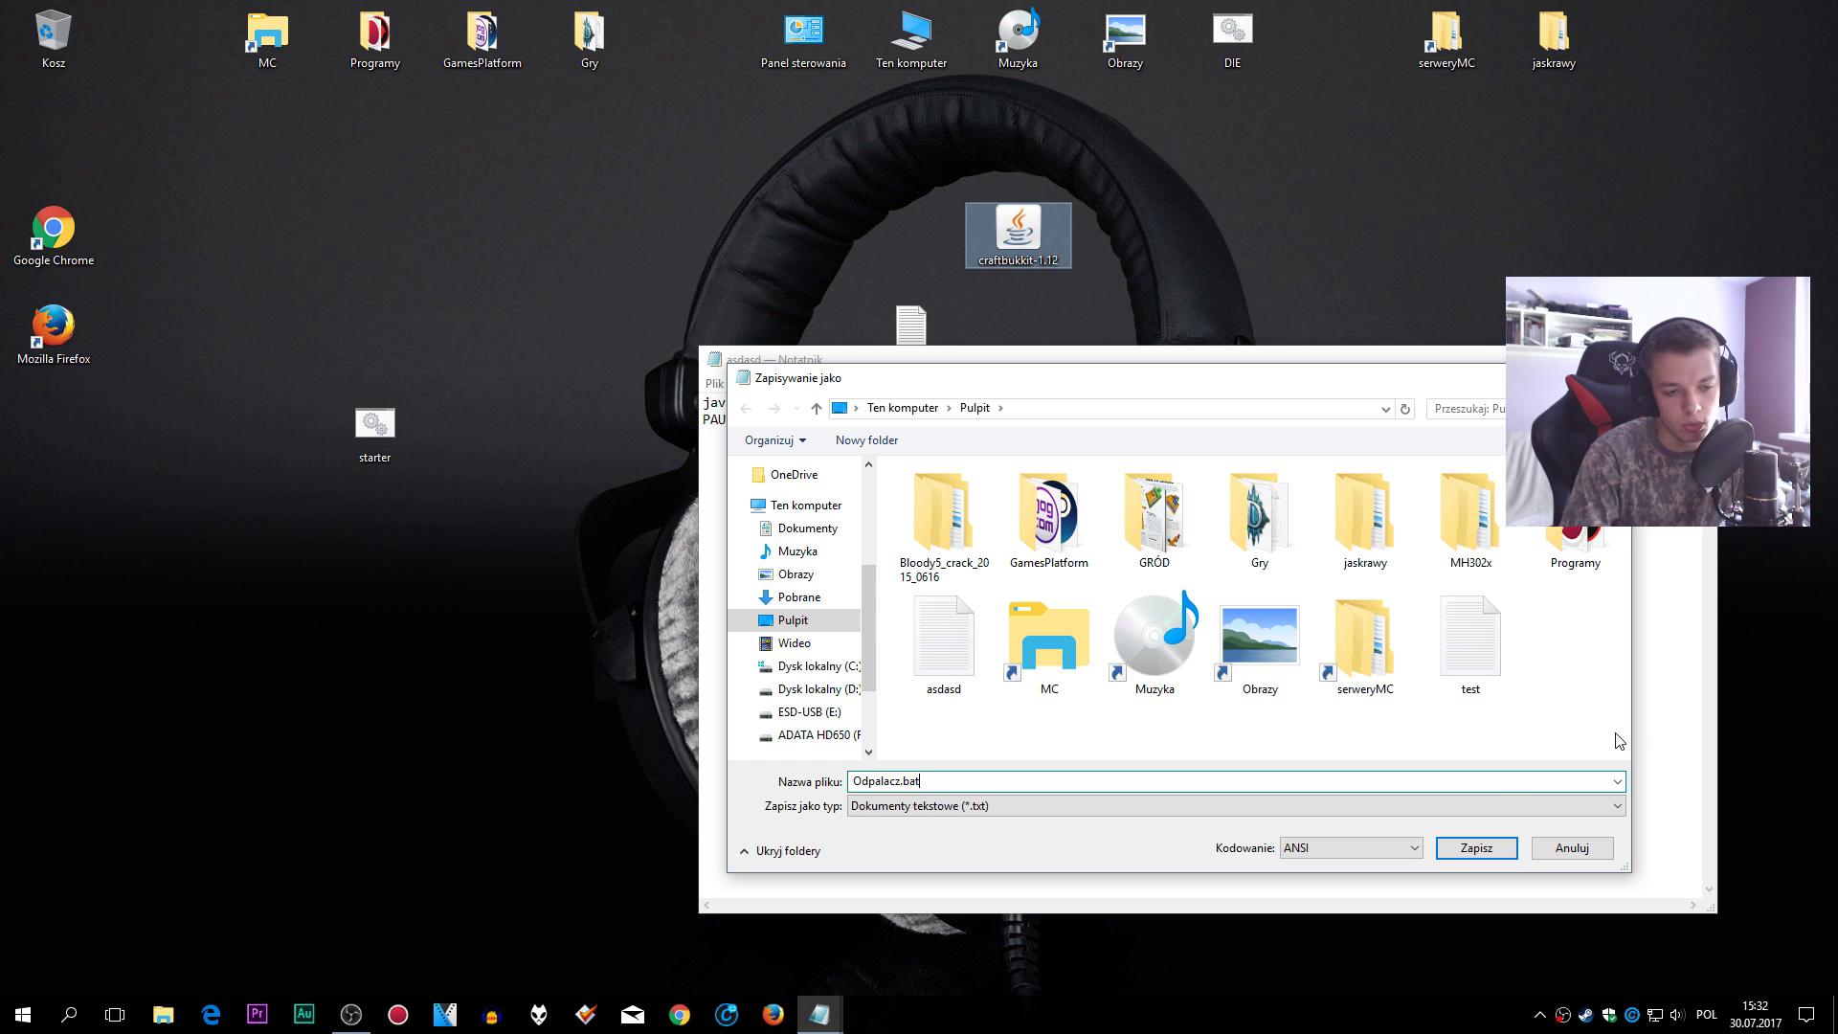
click(1541, 805)
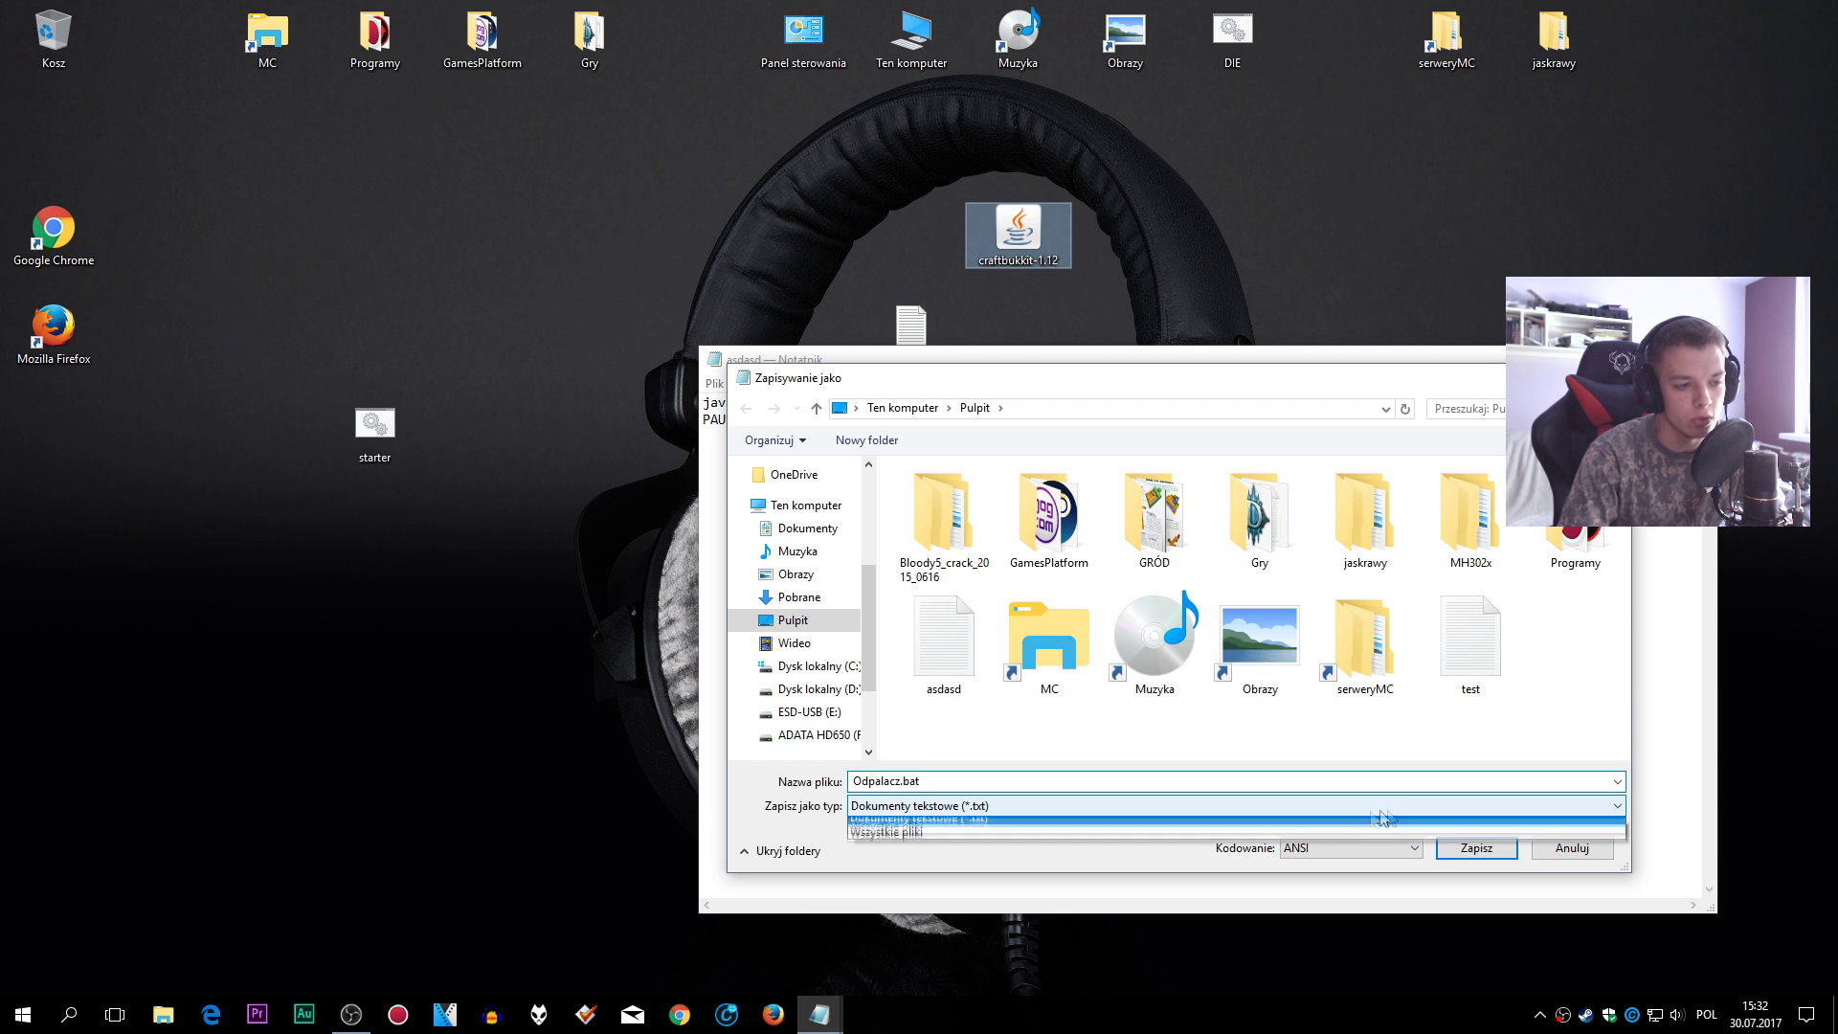
click(1059, 811)
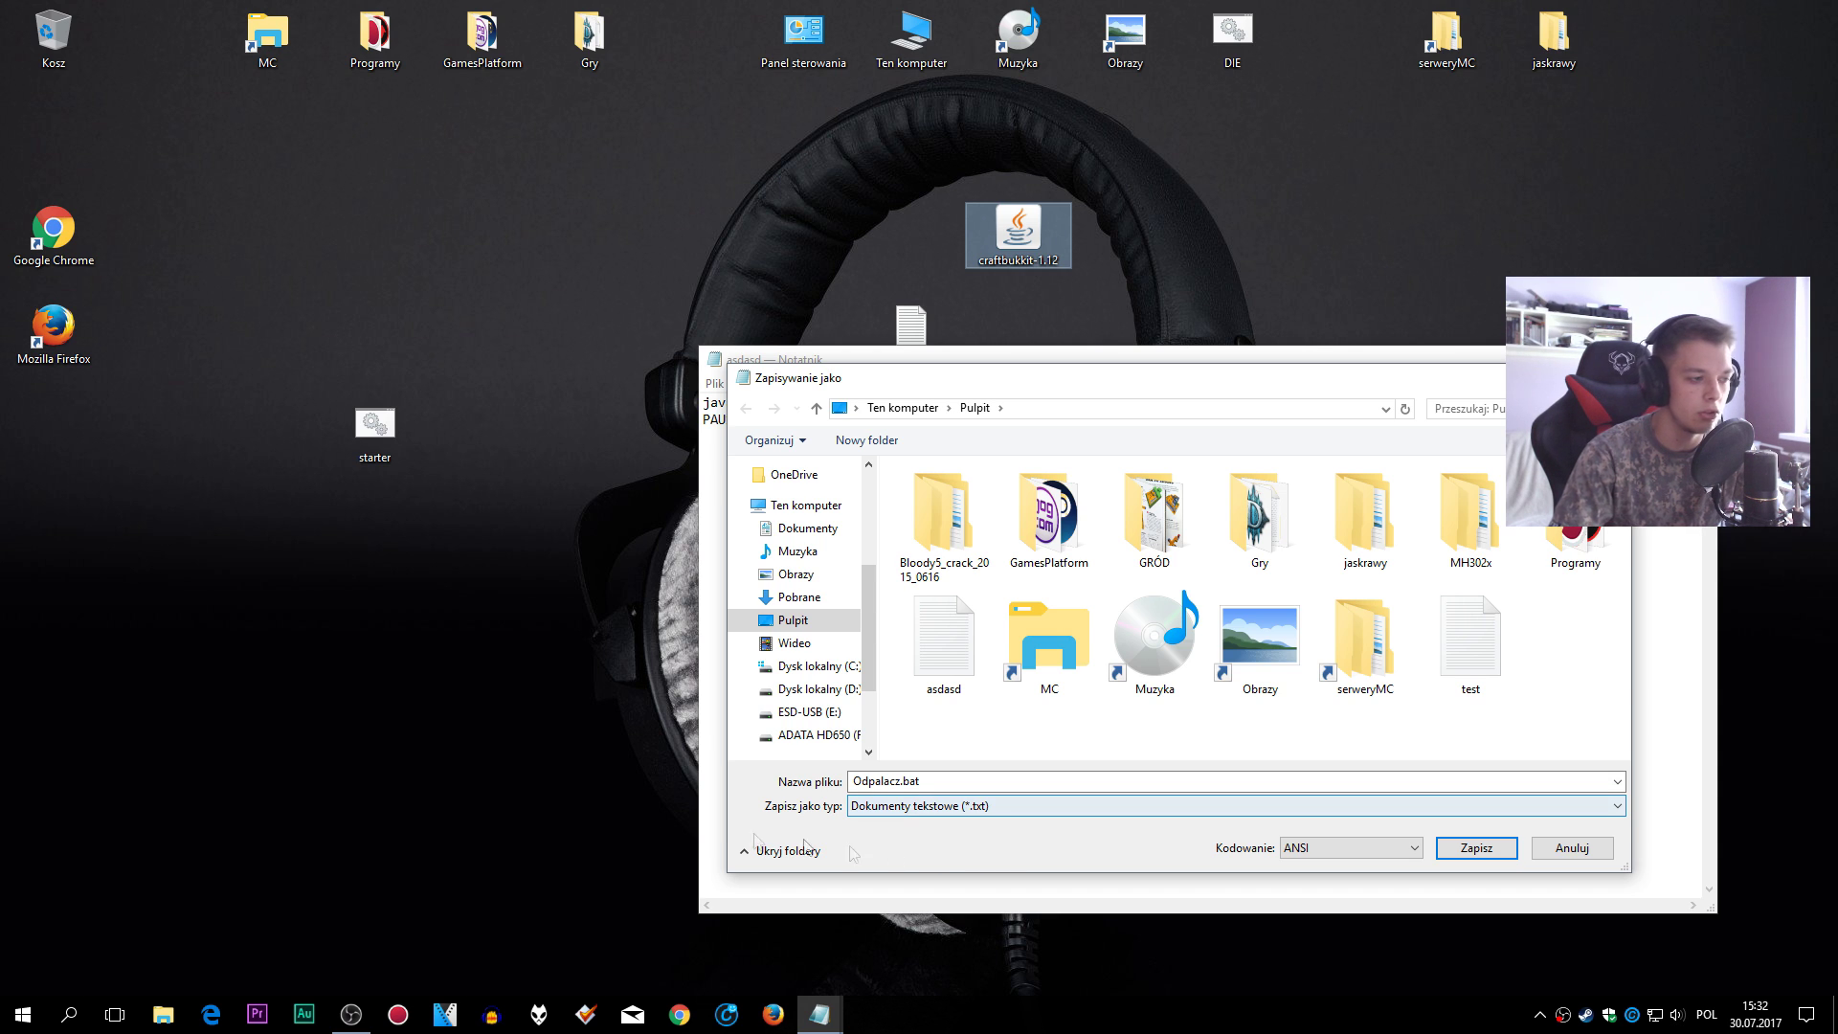
click(1097, 807)
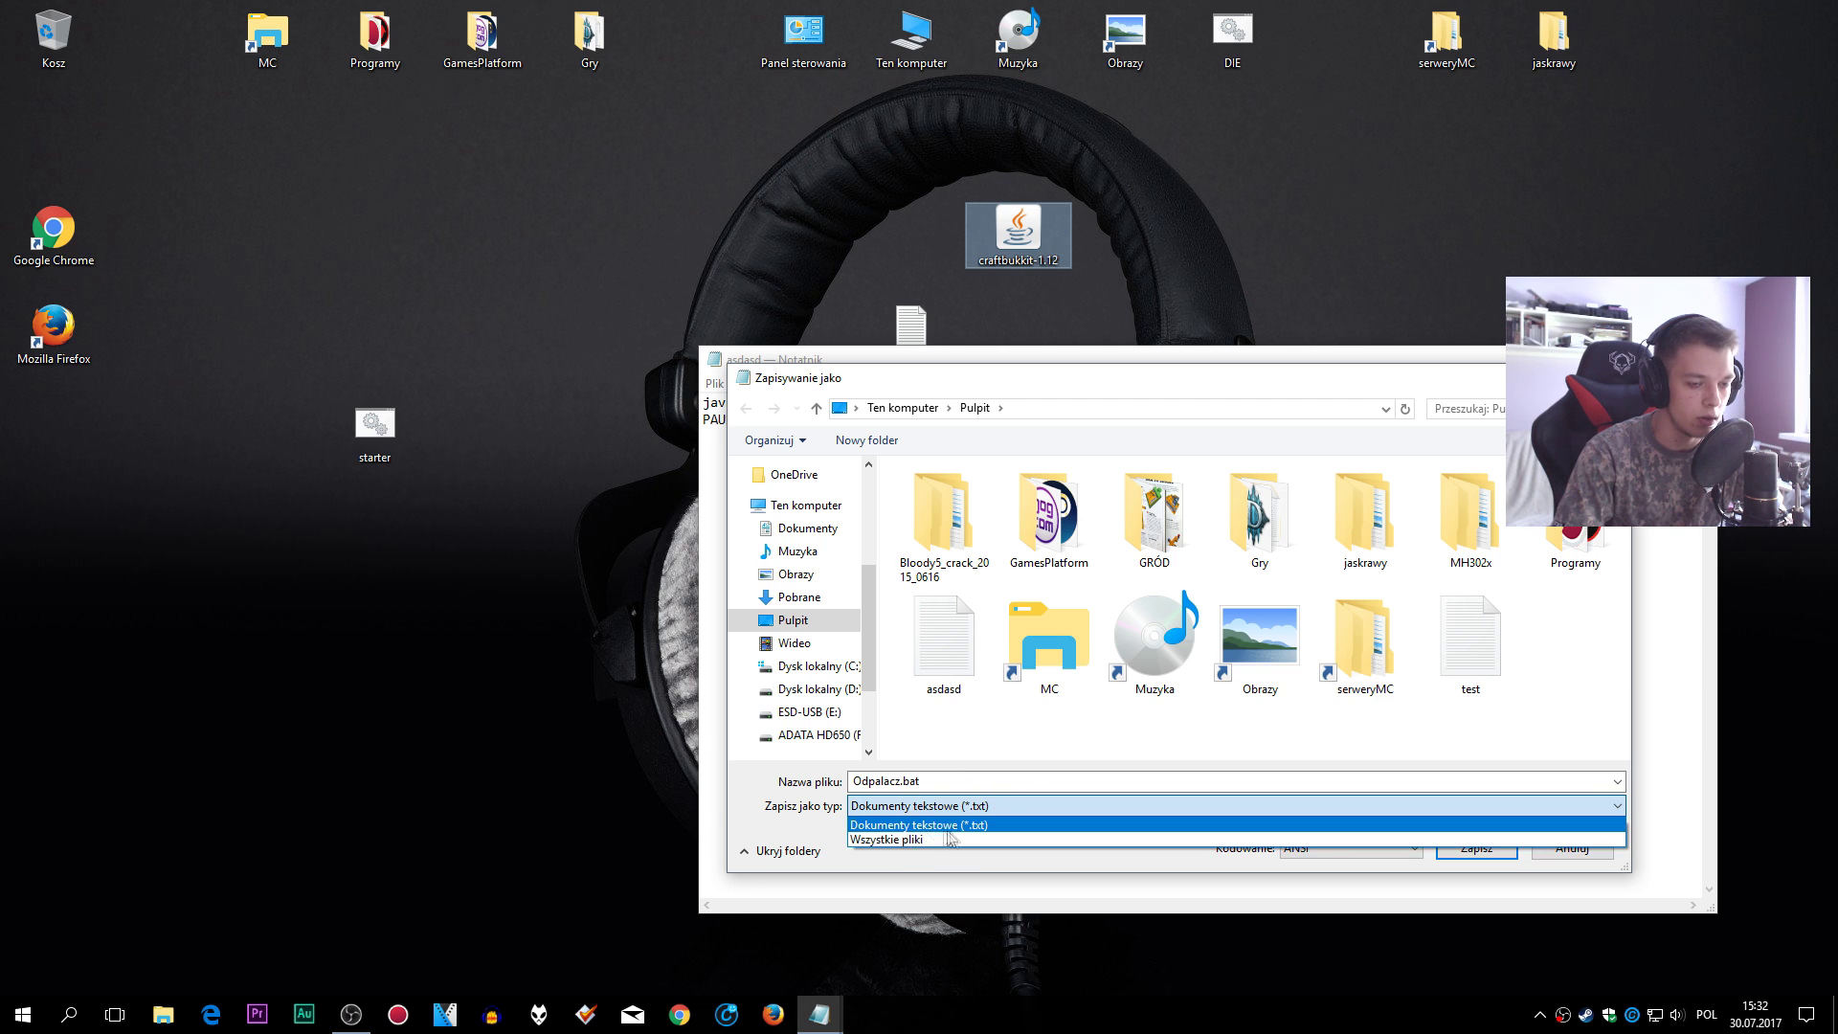
click(974, 812)
click(1156, 780)
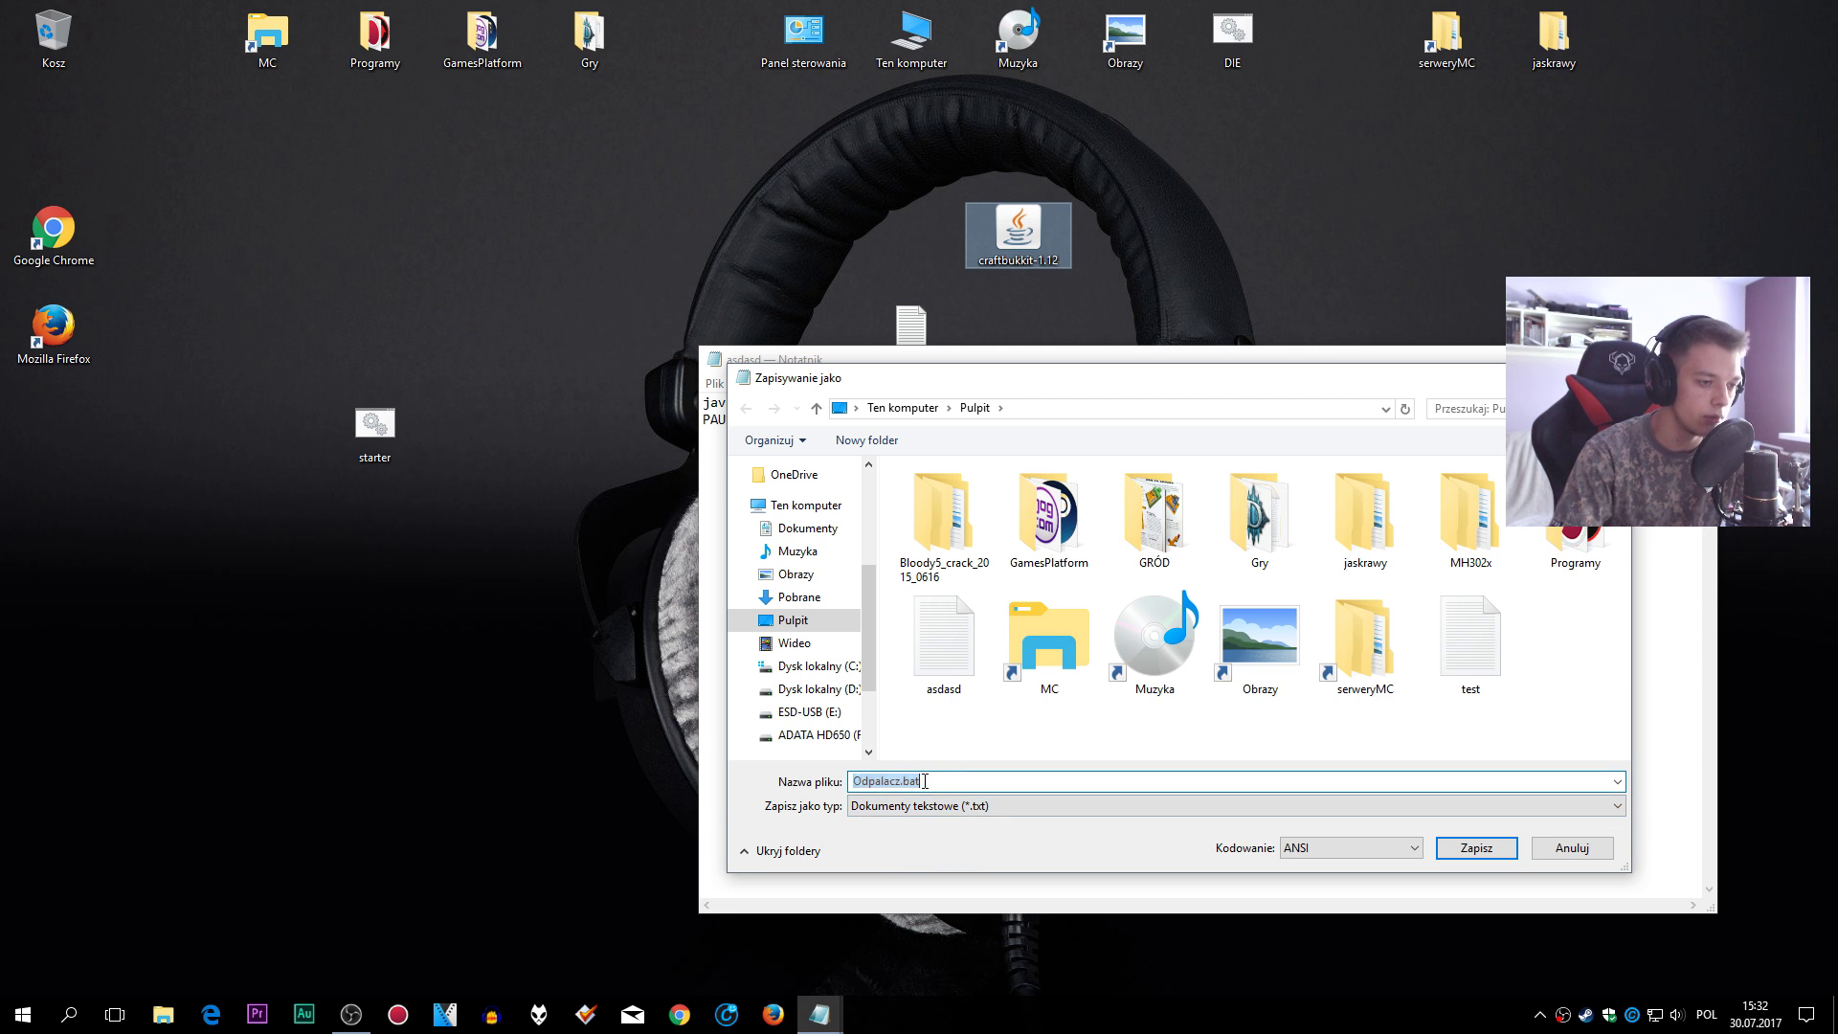
click(1473, 852)
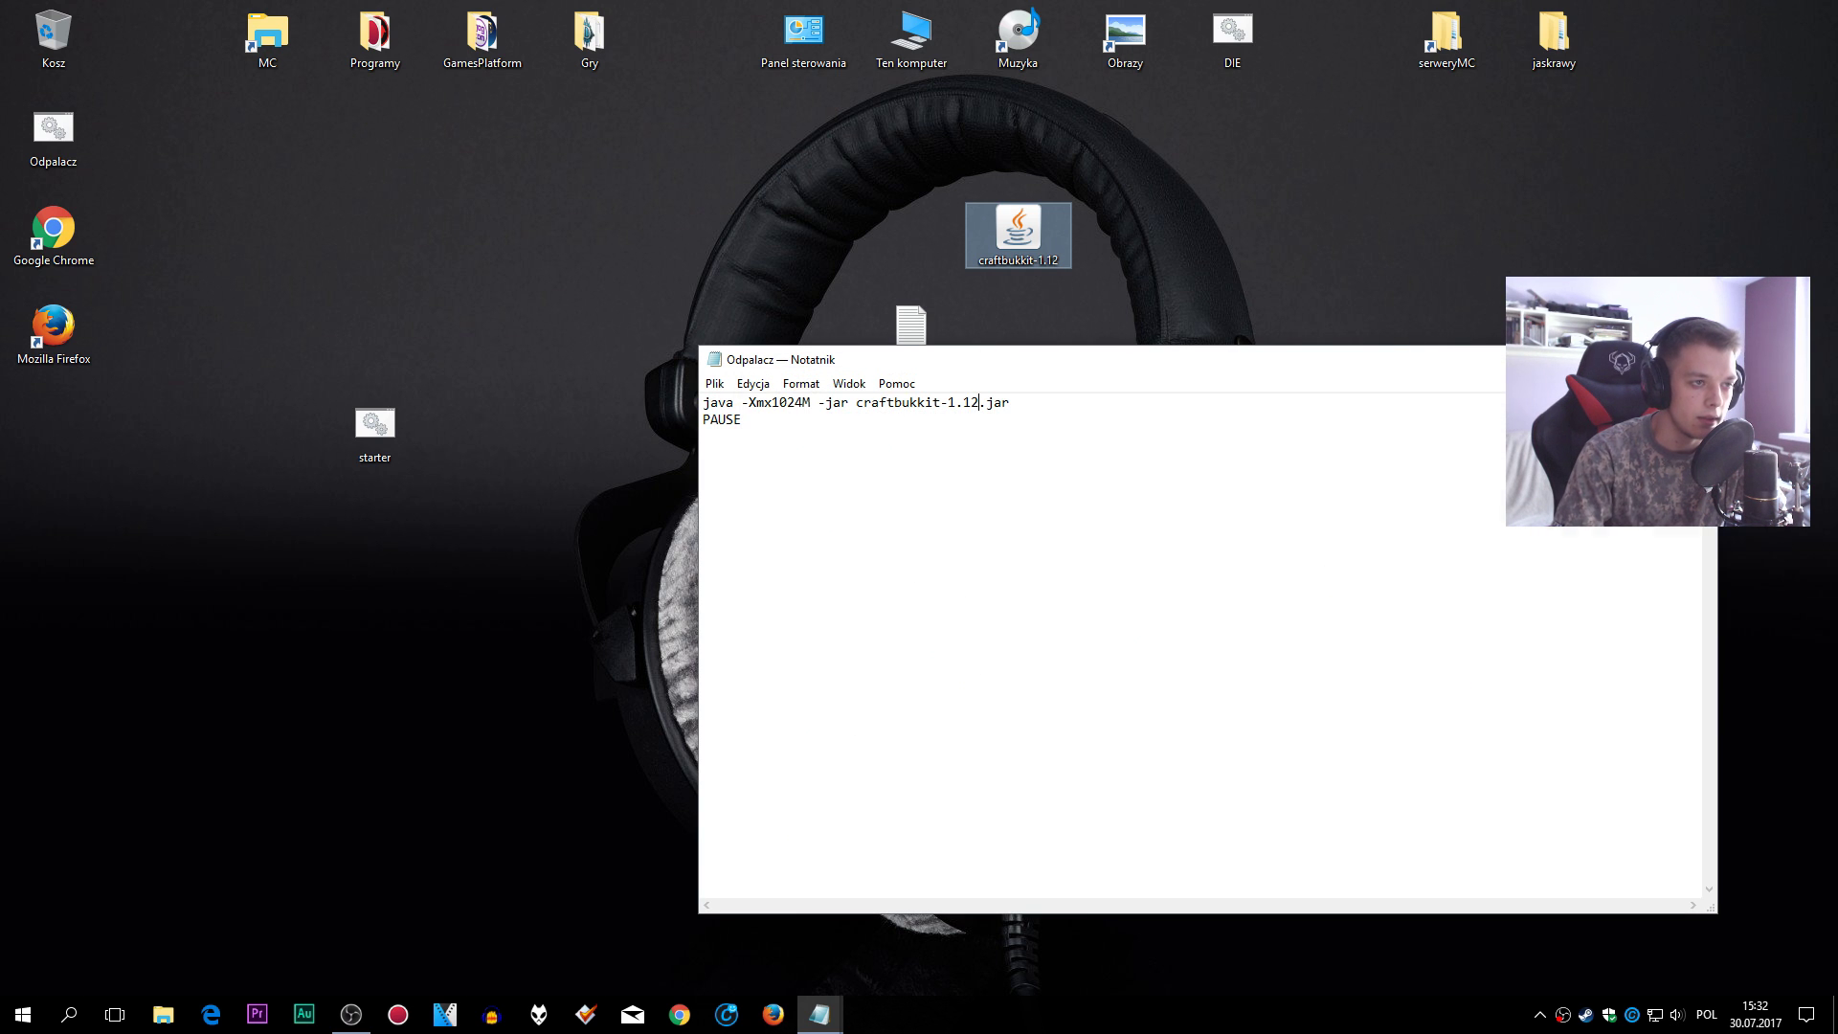
- Close Notepad and rearrange the desktop so Odpalacz sits beside asdasd
click(1695, 359)
drag(96, 139, 1130, 335)
drag(890, 335, 242, 352)
drag(1125, 330, 1029, 326)
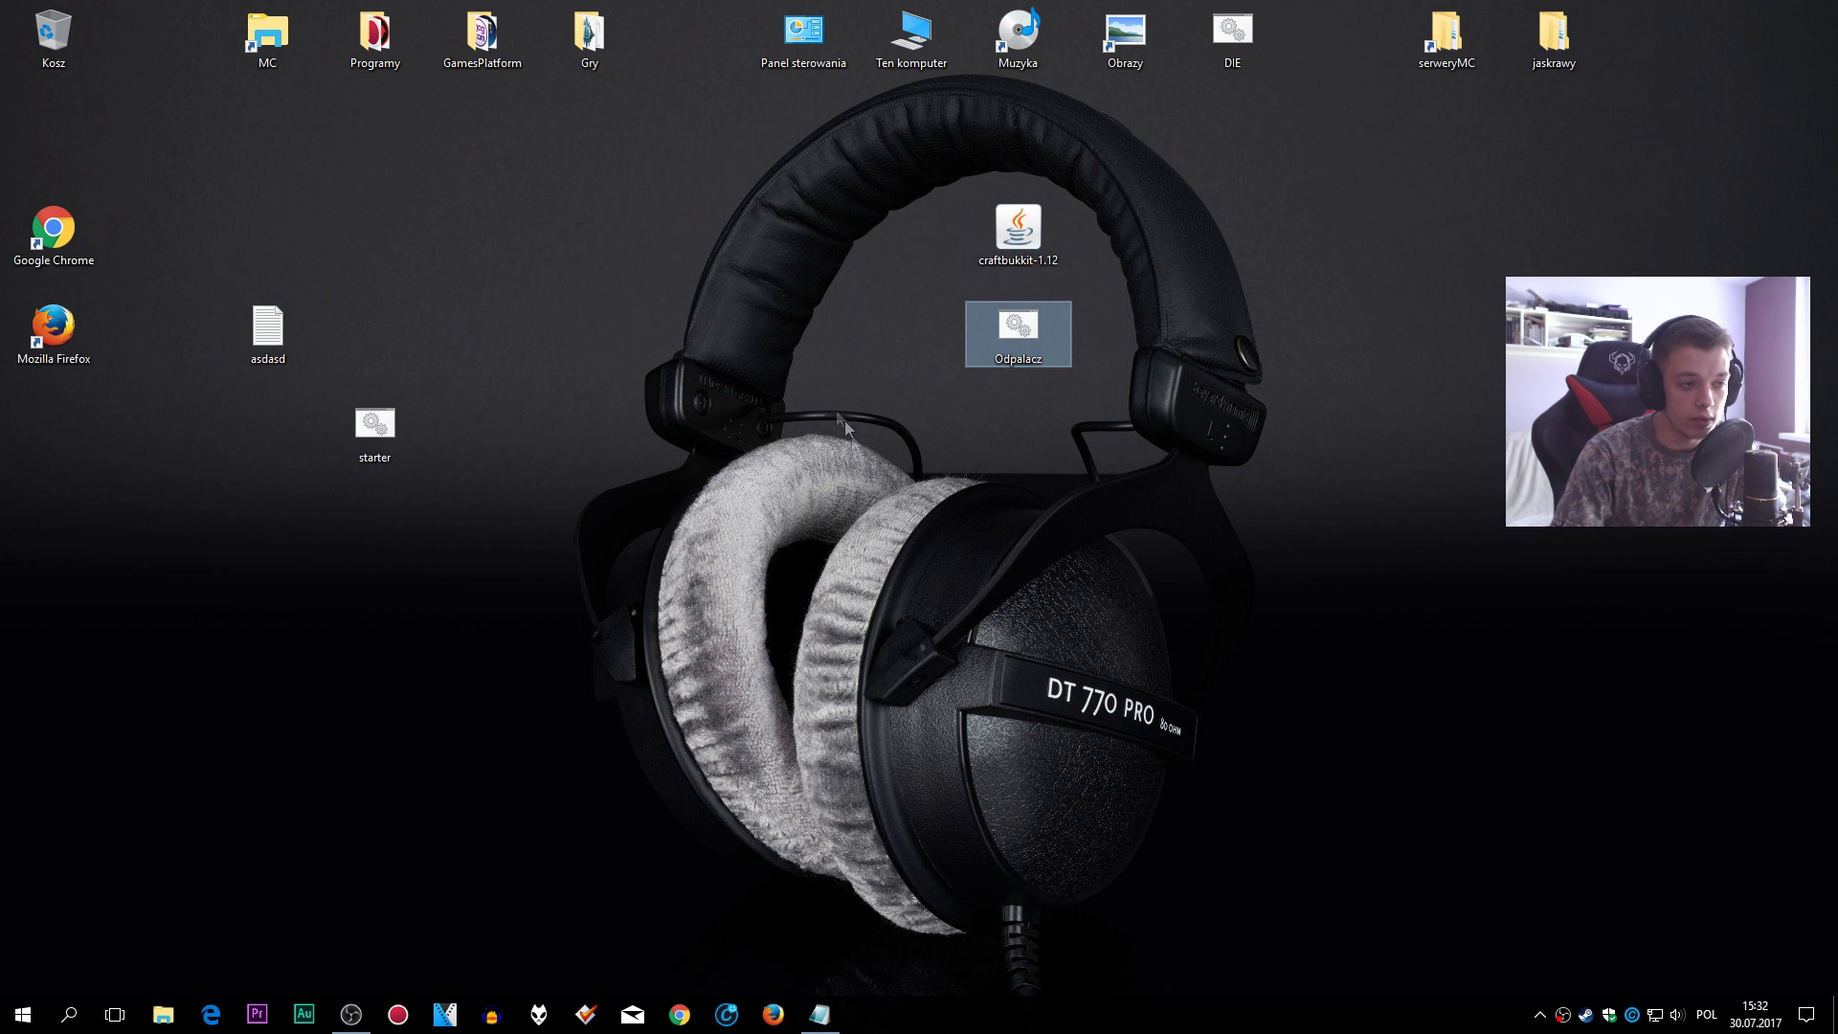
- Create a new desktop folder and type the name Serwer bukkit 1.12
right_click(911, 444)
mouse_move(1039, 665)
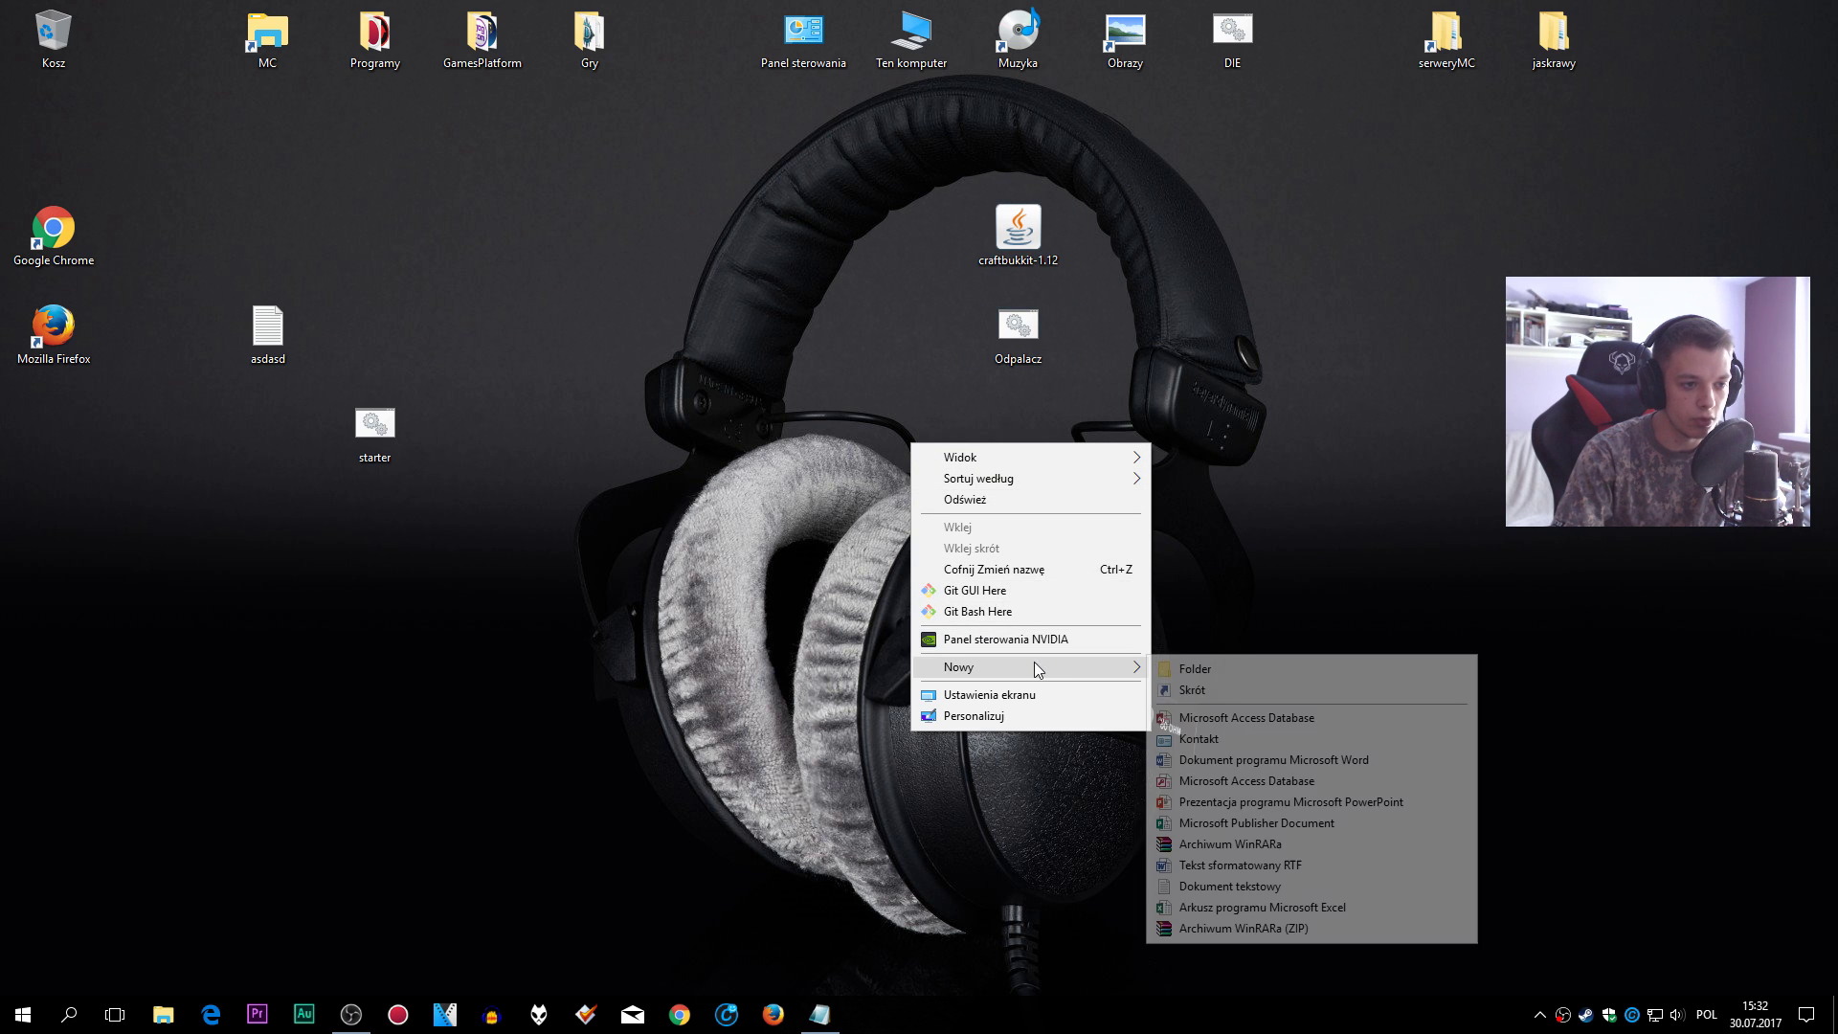
click(1191, 664)
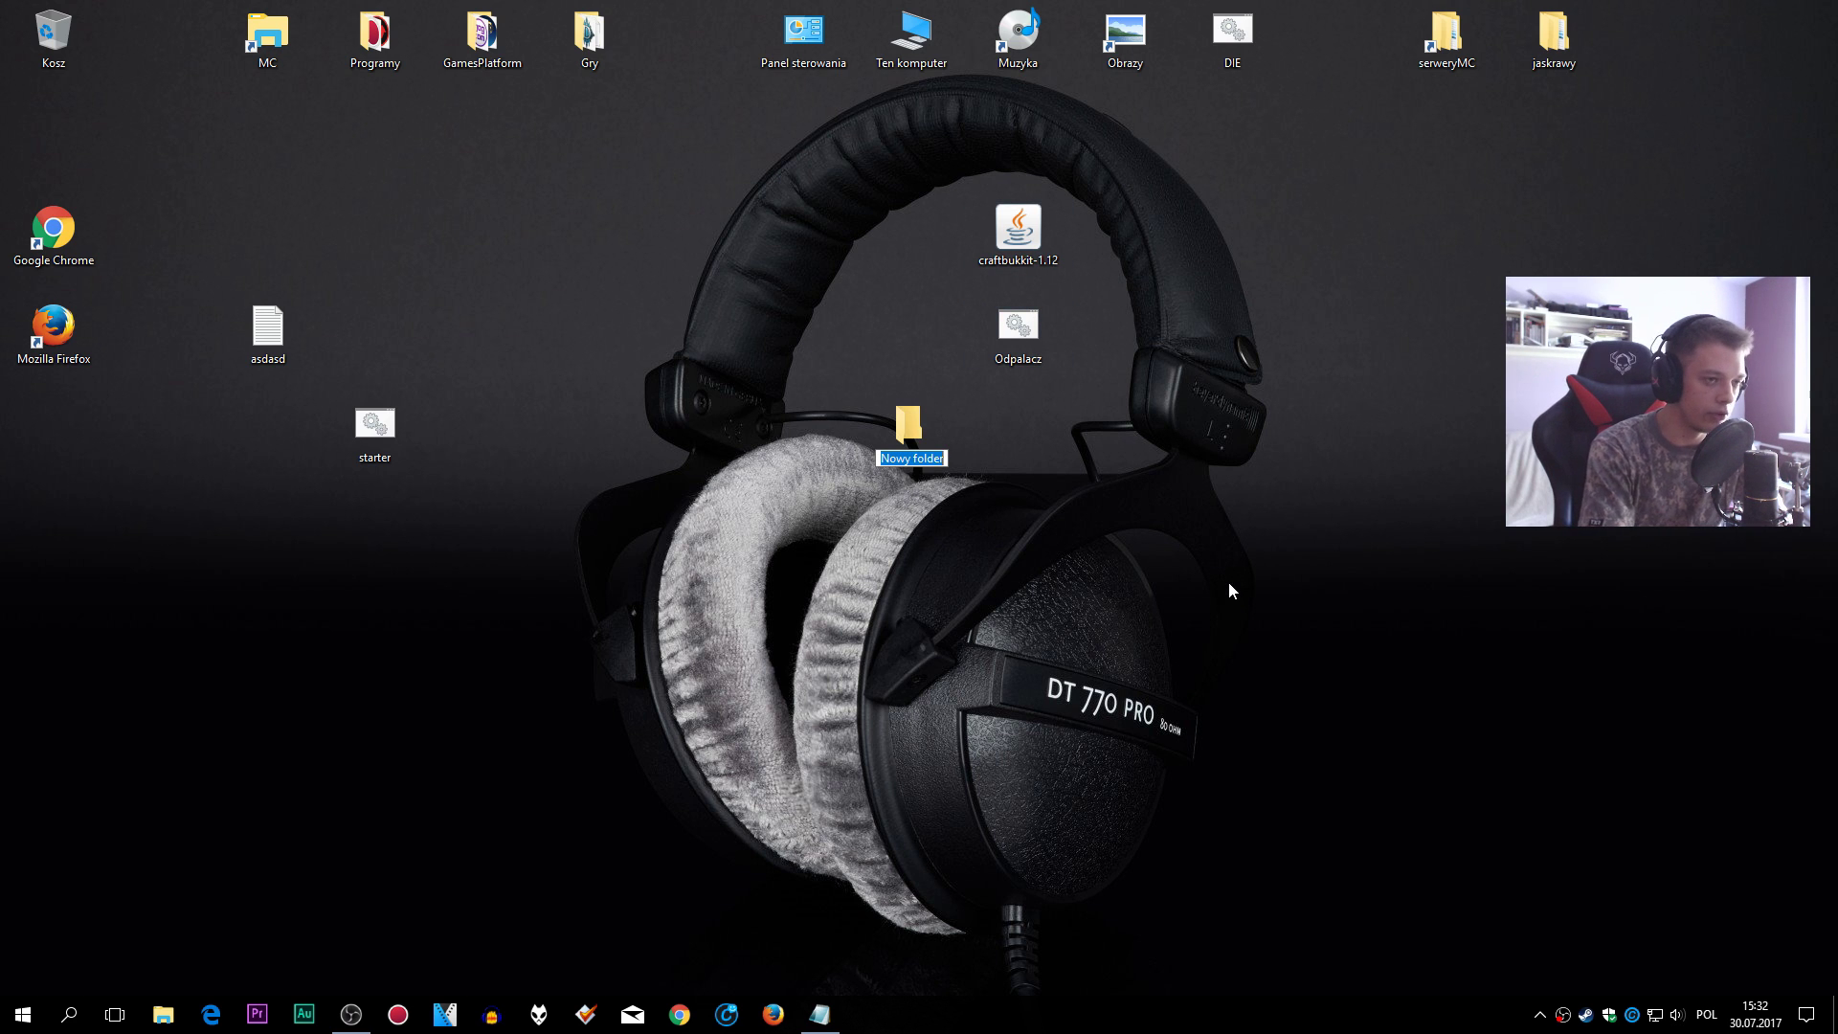
text(Serwer)
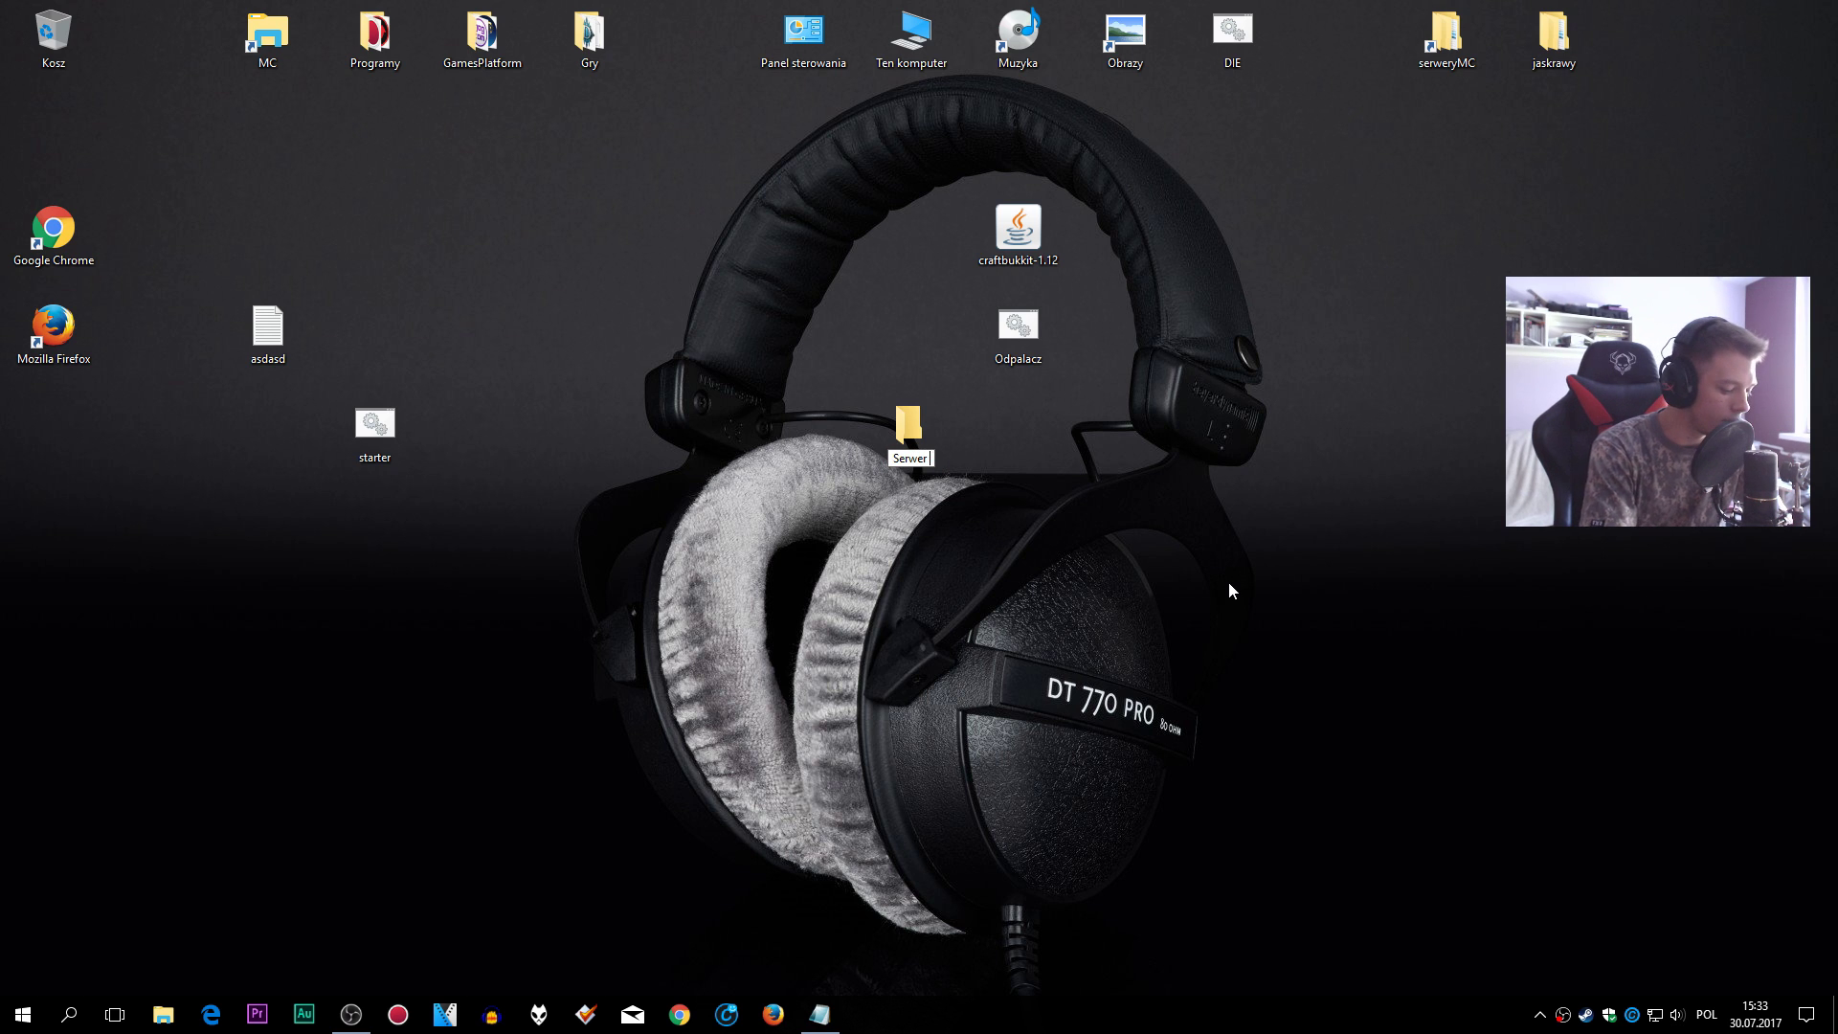
text( bukkit 1.12)
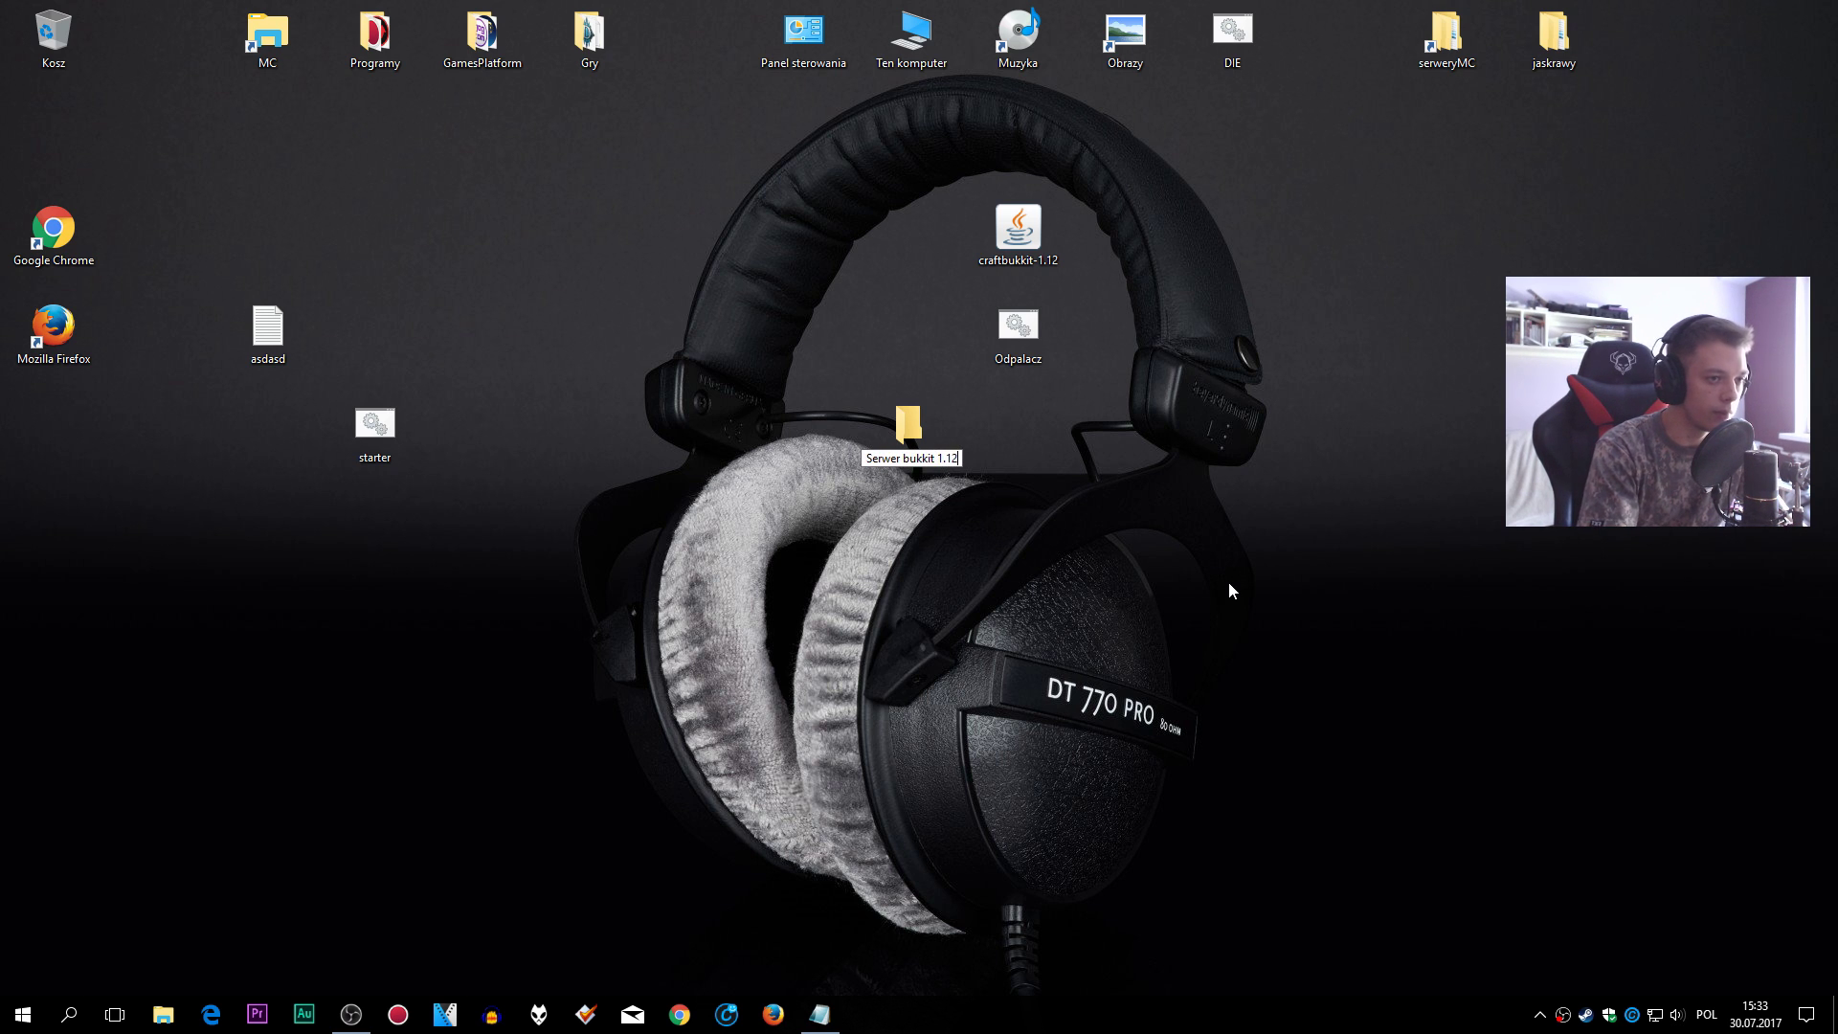
- Confirm the Serwer bukkit 1.12 folder name and move craftbukkit-1.12 and Odpalacz into it
key(Return)
drag(939, 448, 1232, 251)
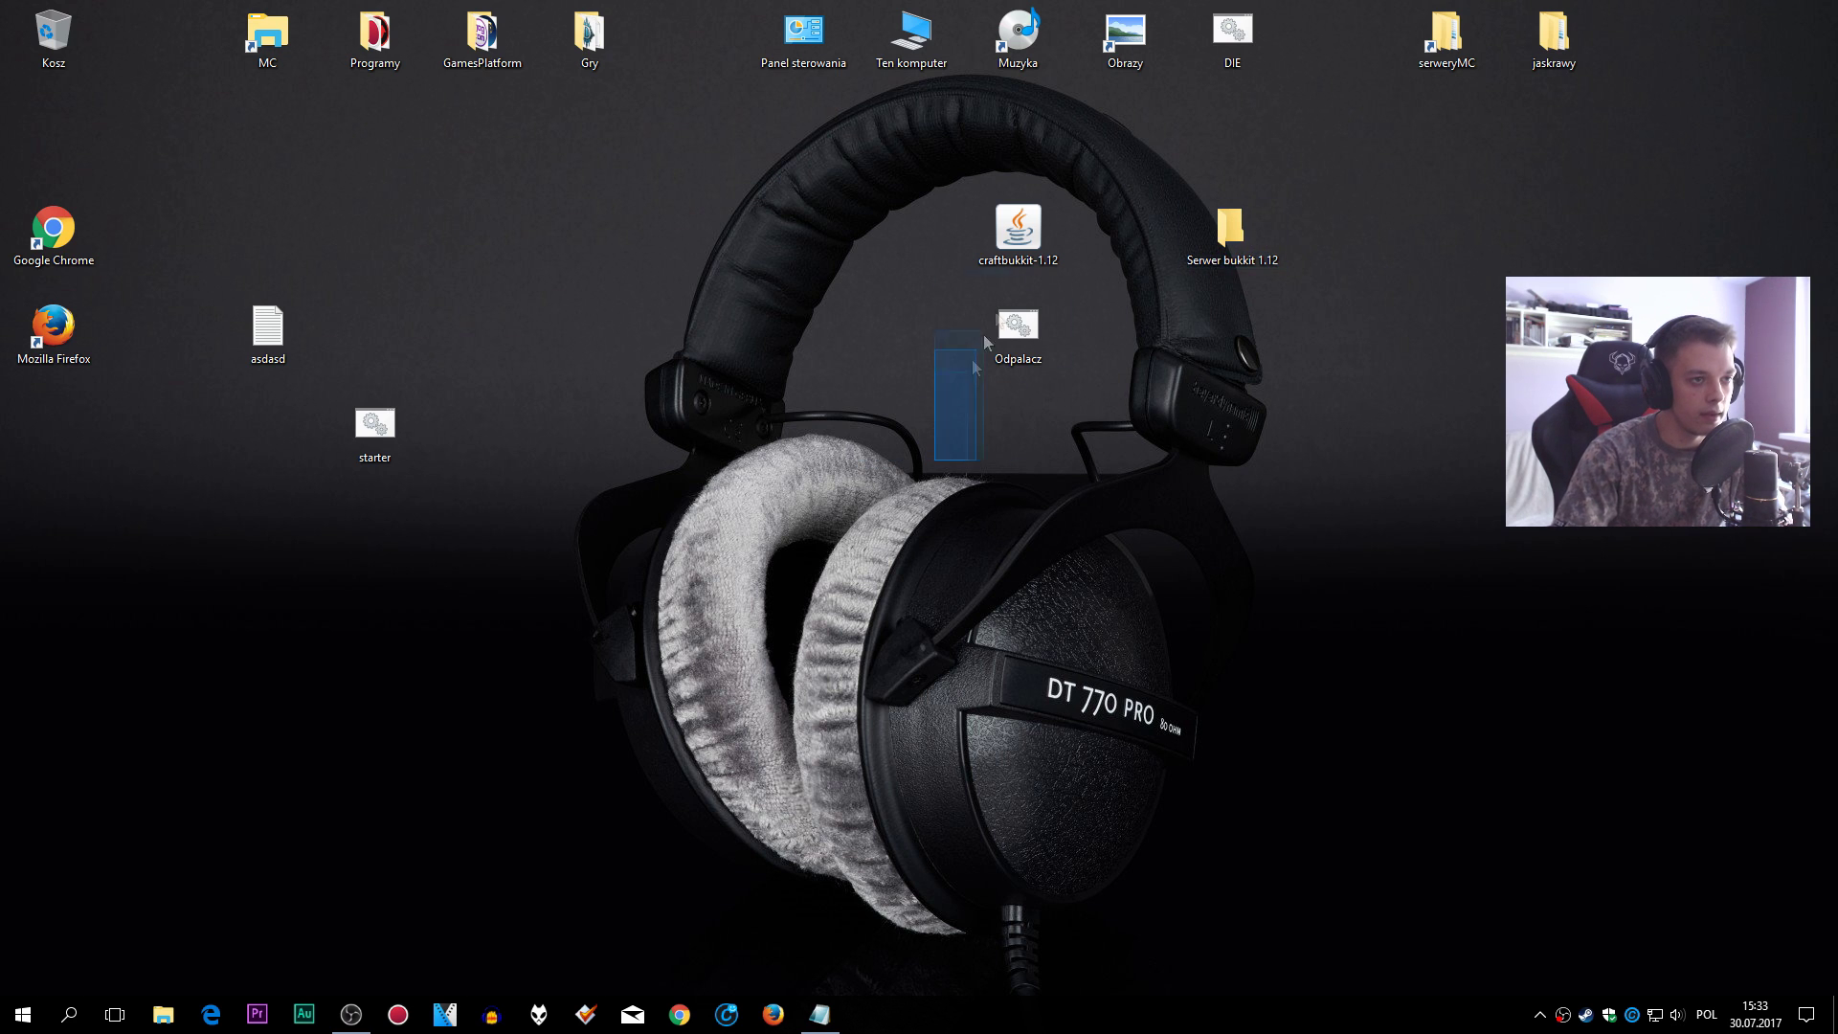
drag(1026, 304, 1343, 214)
right_click(1134, 326)
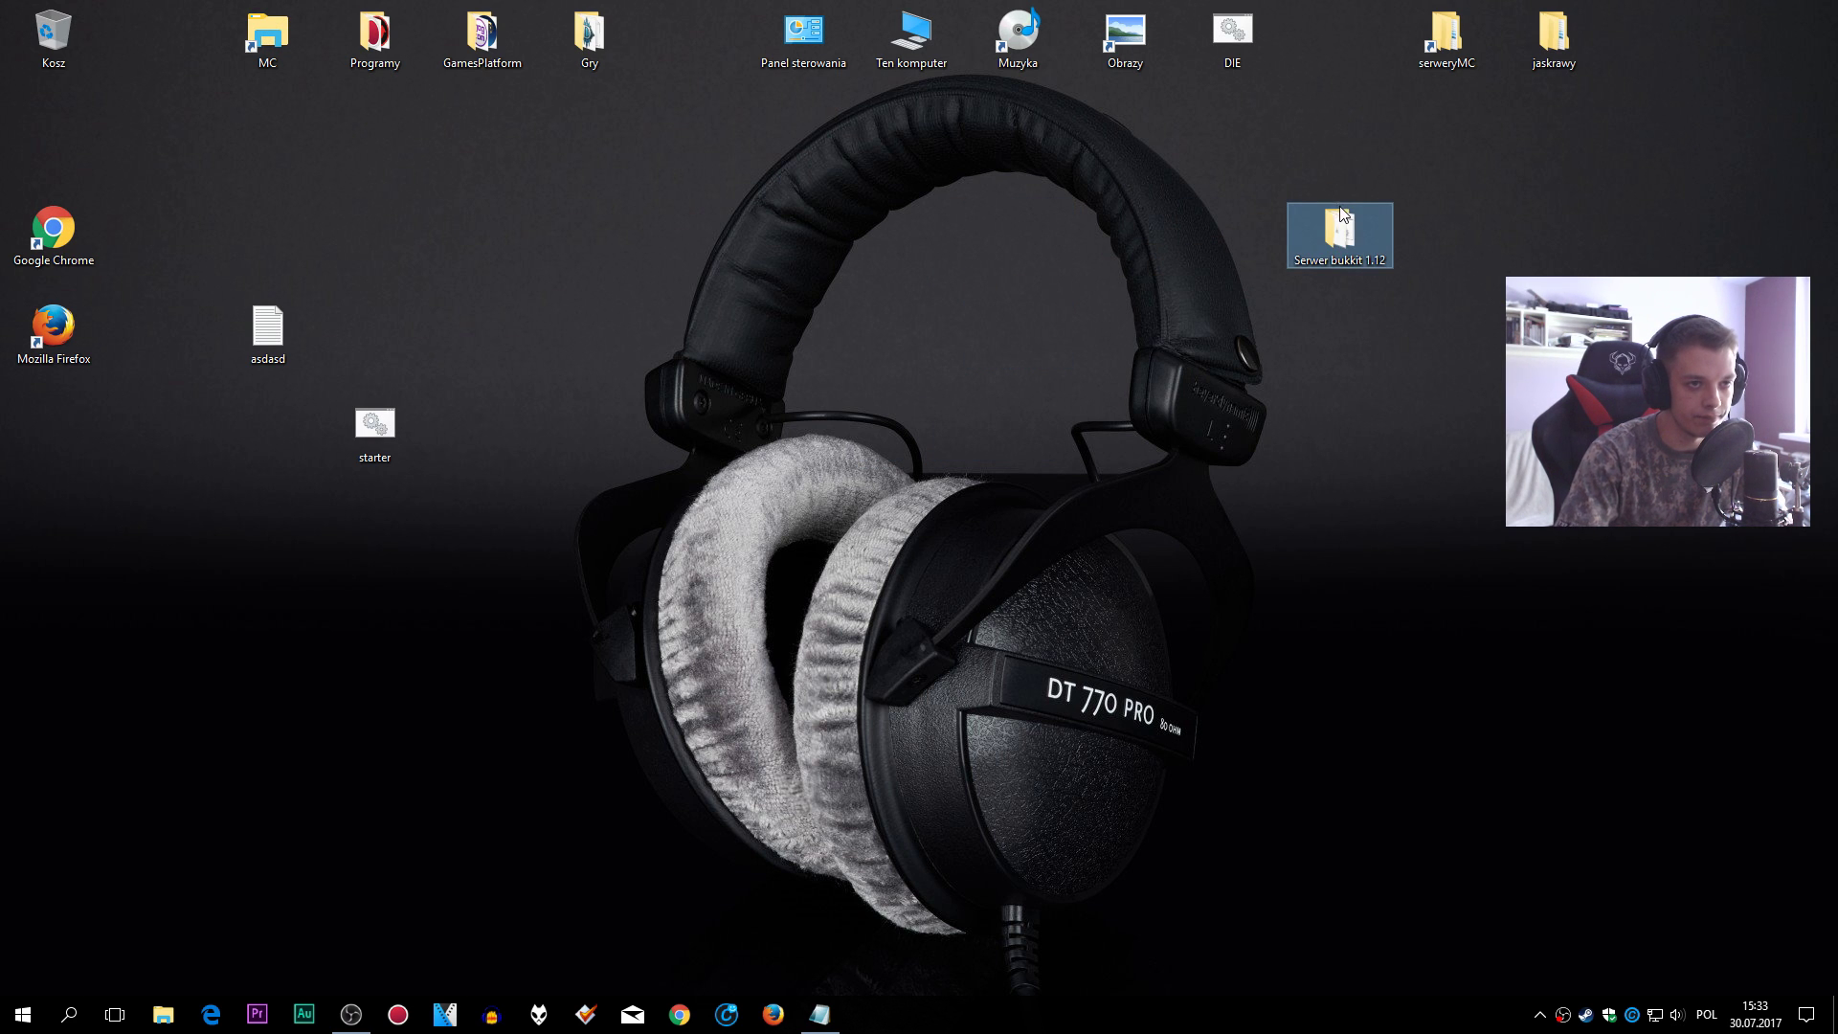
- Open the folder, run Odpalacz once to generate eula and server files, then close the console
double_click(1344, 256)
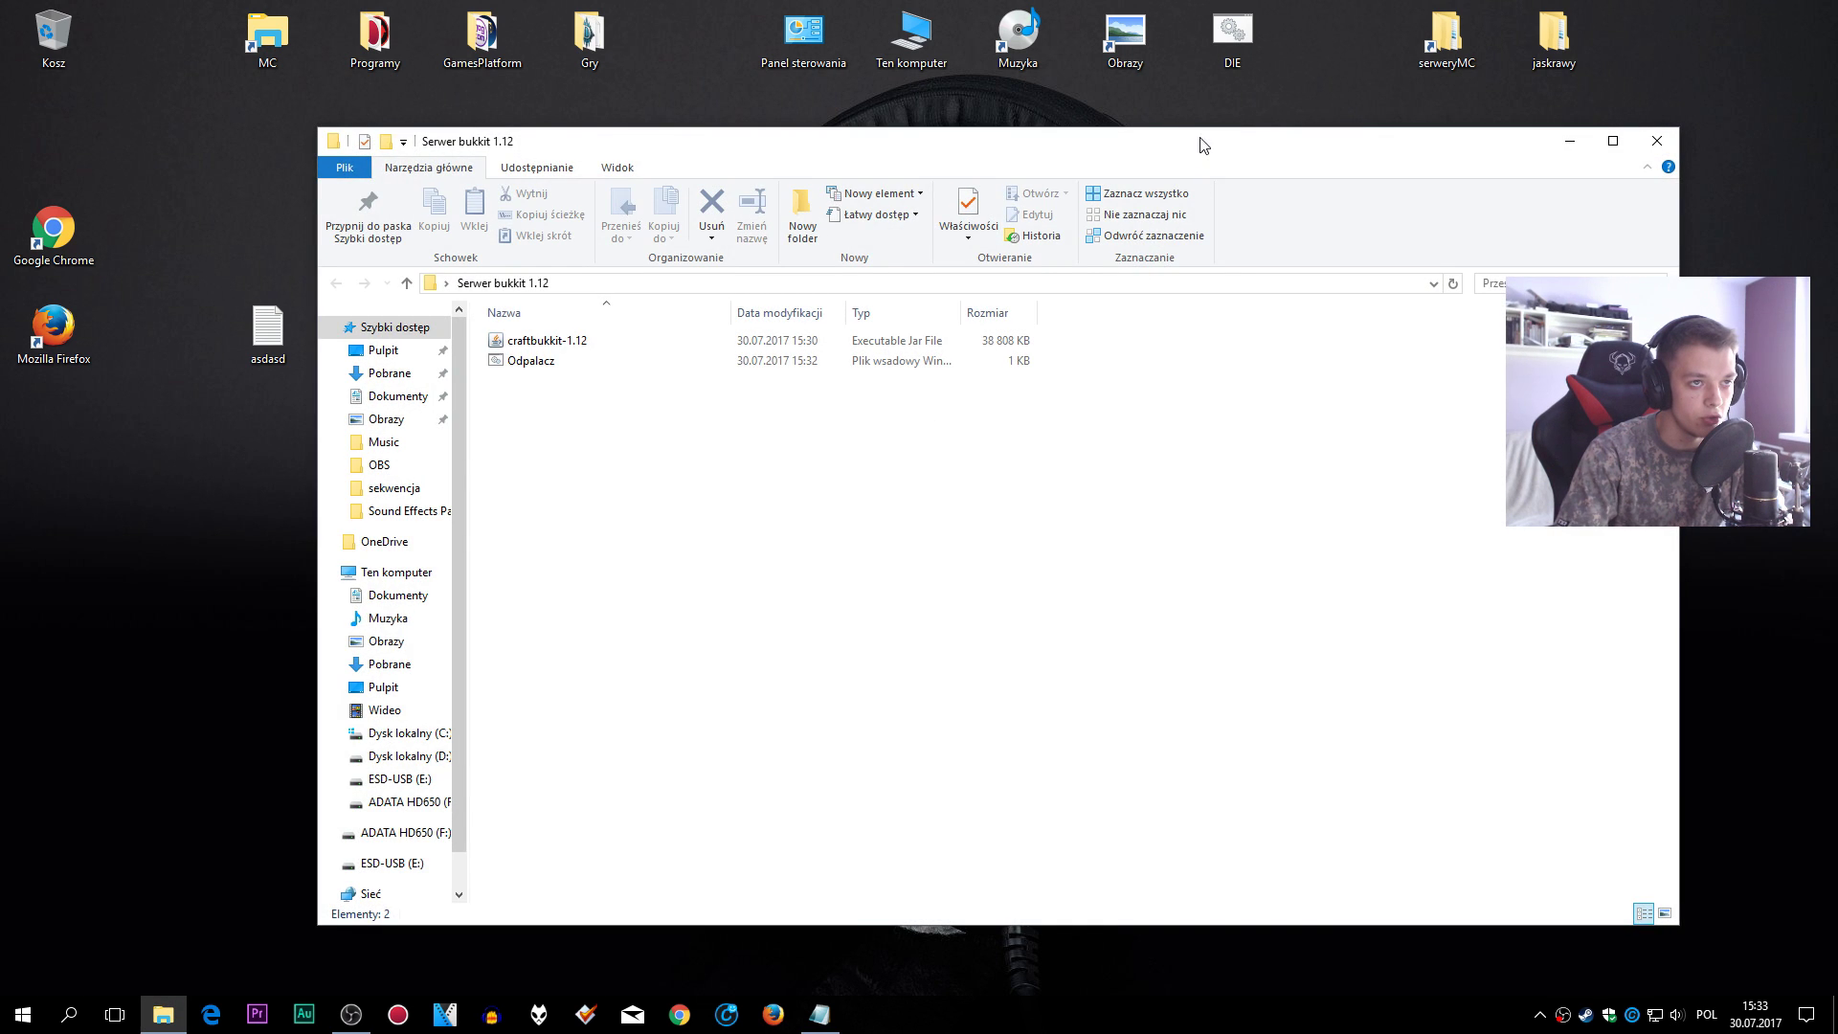
drag(957, 141, 1026, 150)
right_click(615, 373)
click(640, 394)
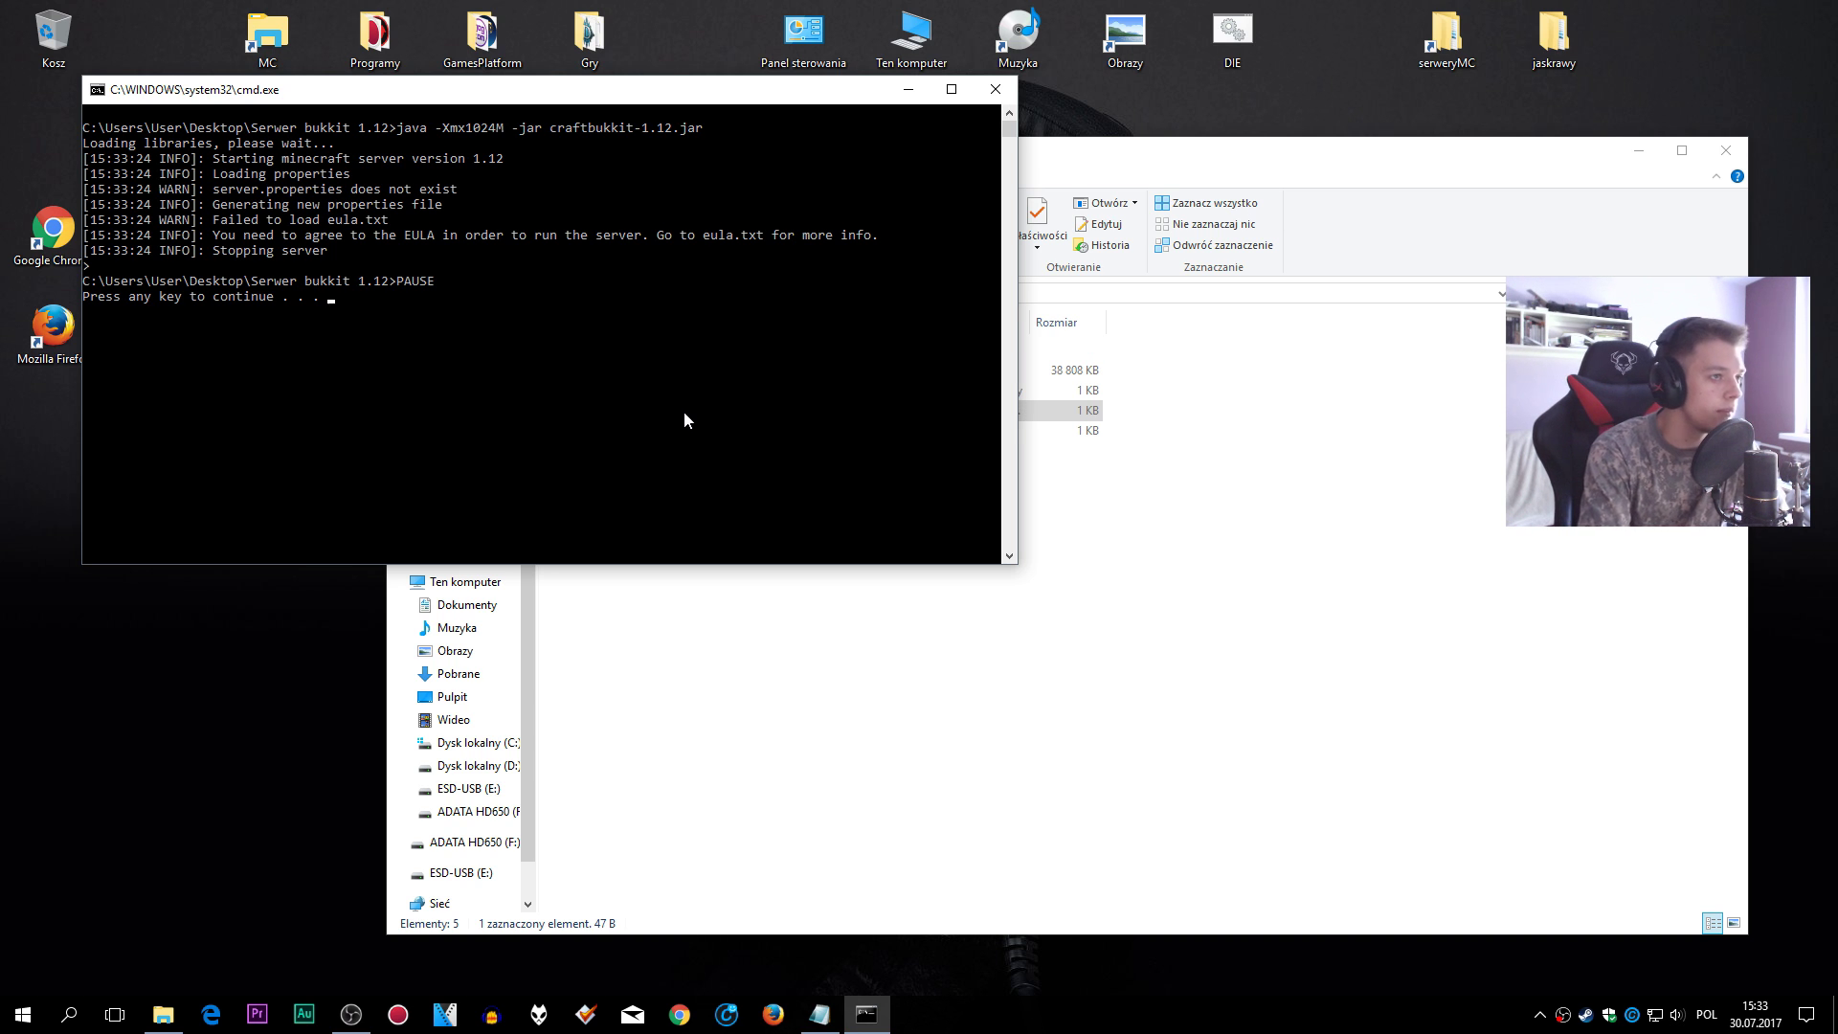
key(space)
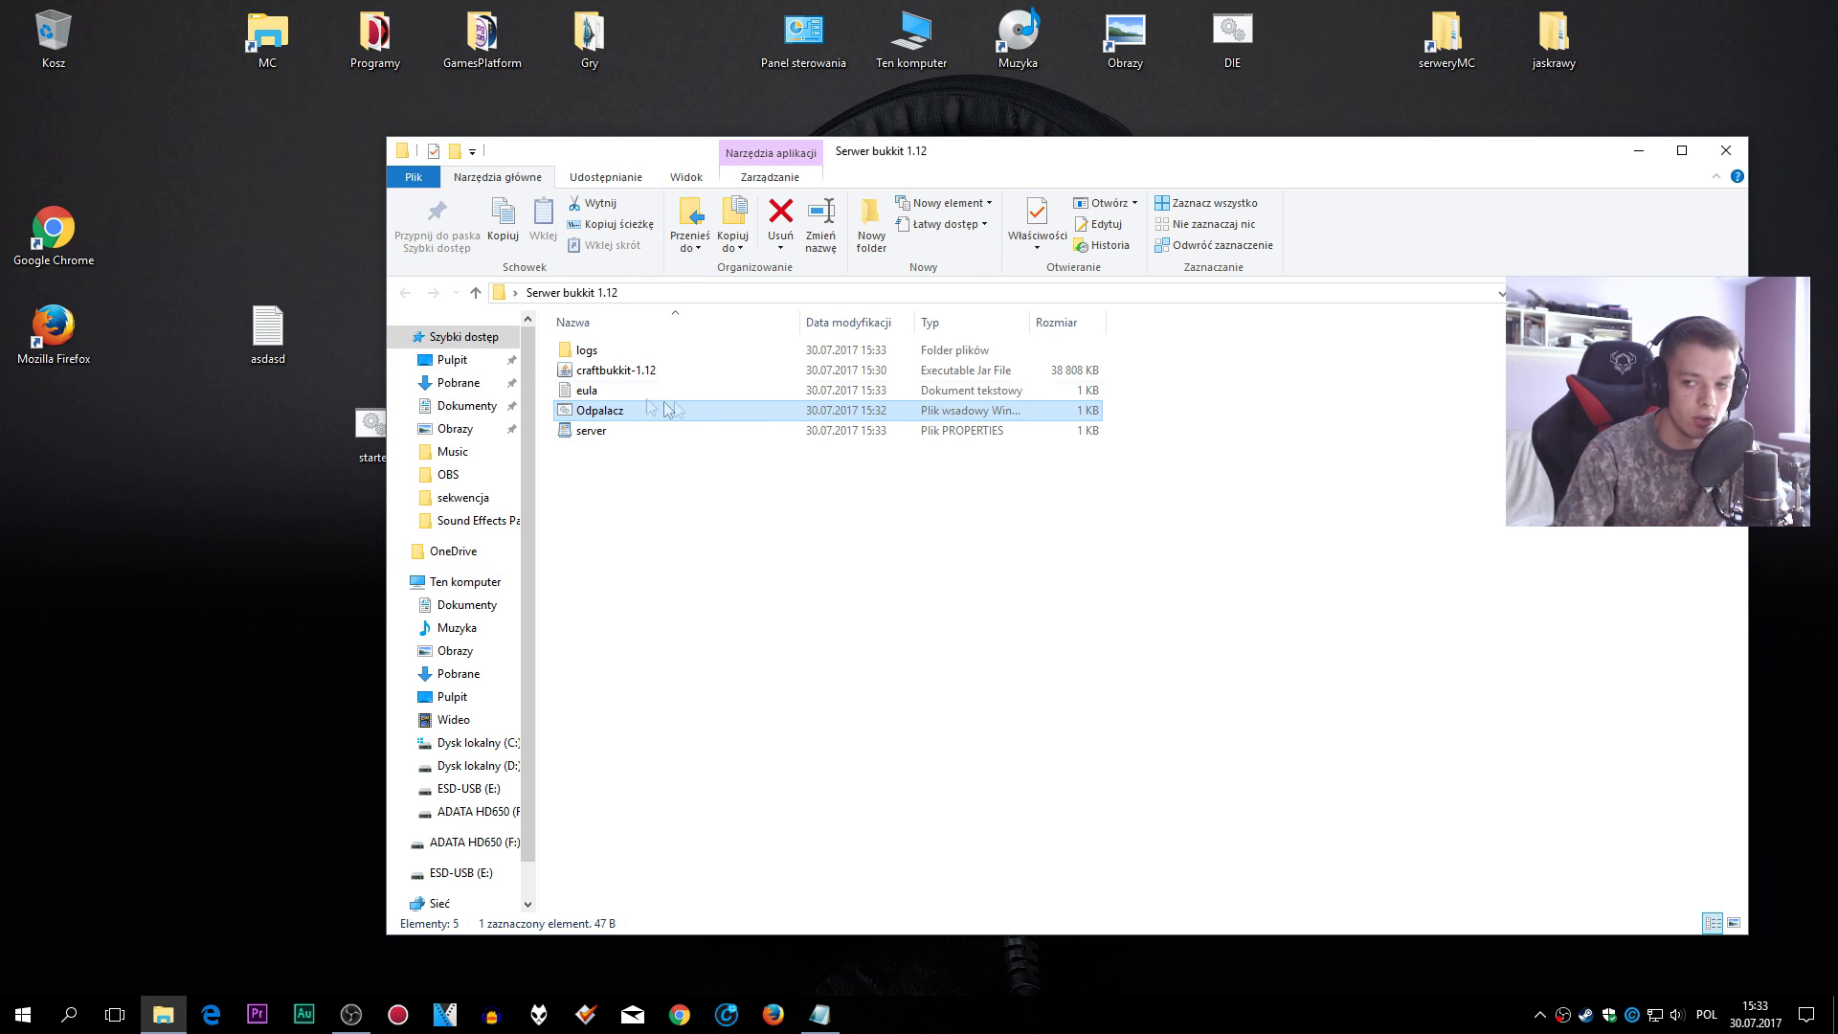
- Change eula=false to eula=true in the eula file, save it and close Notepad
double_click(587, 393)
double_click(743, 457)
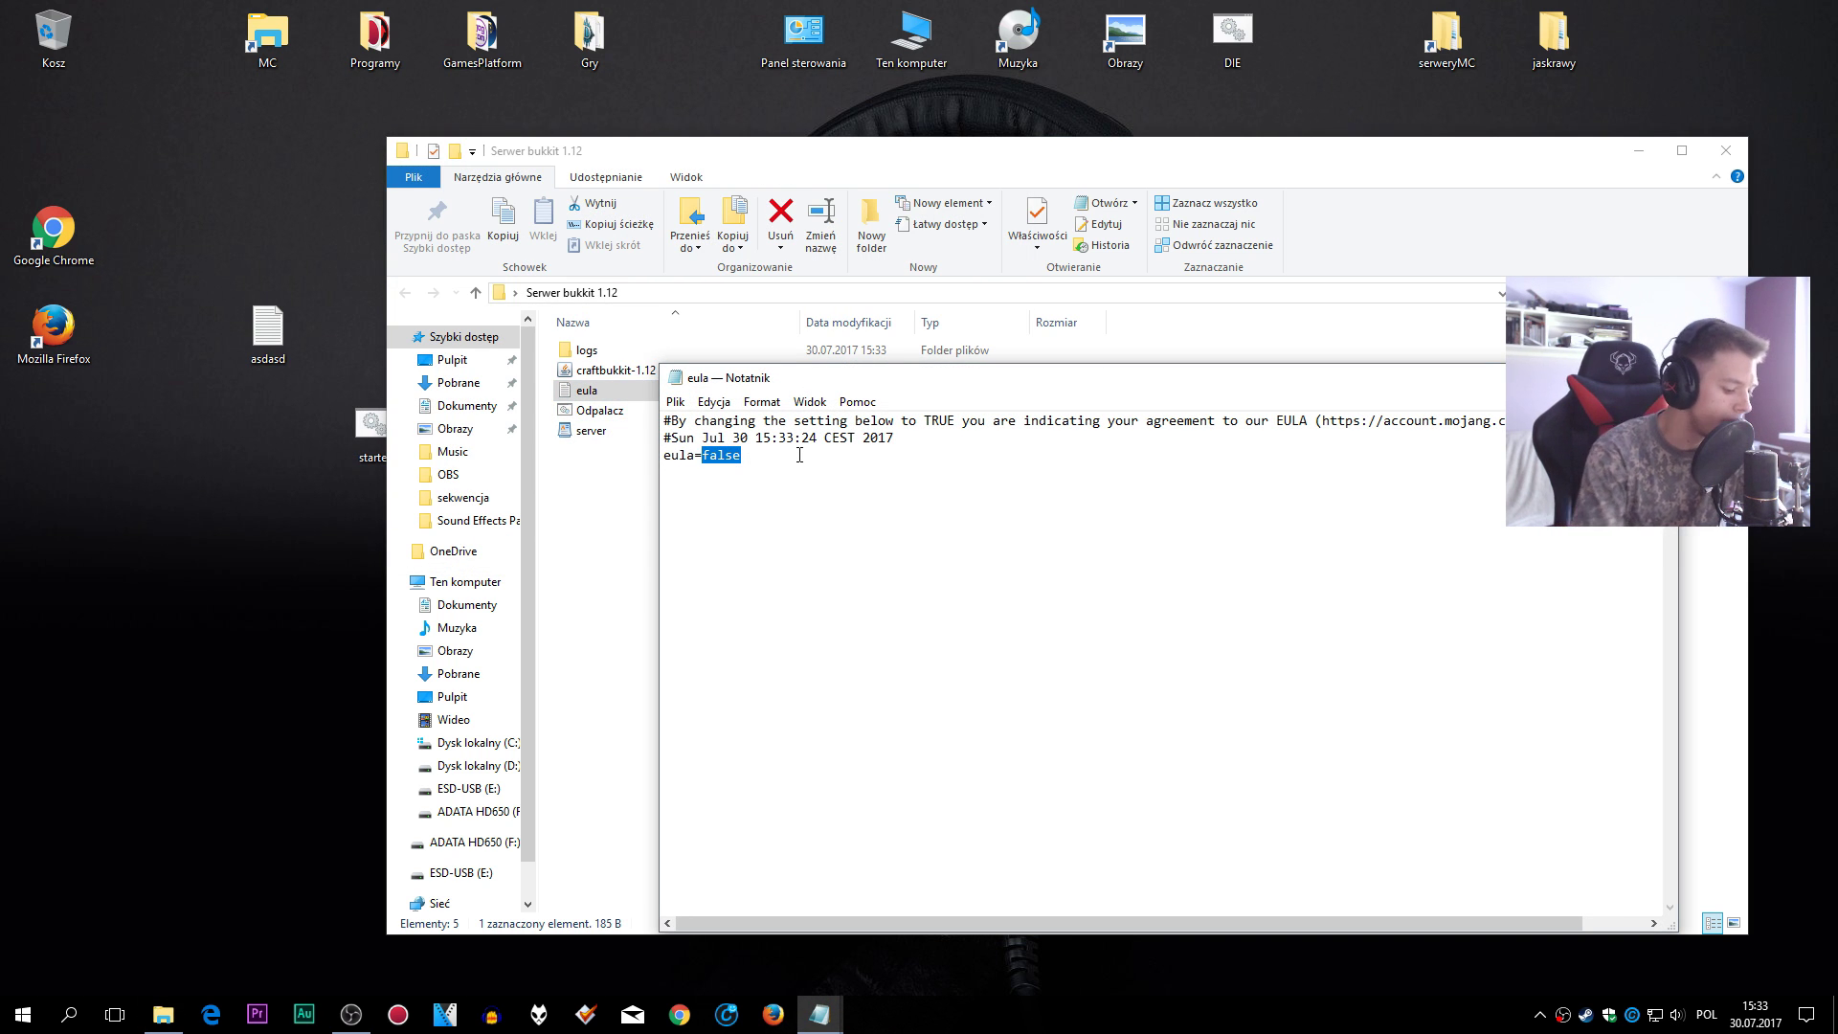
text(tru)
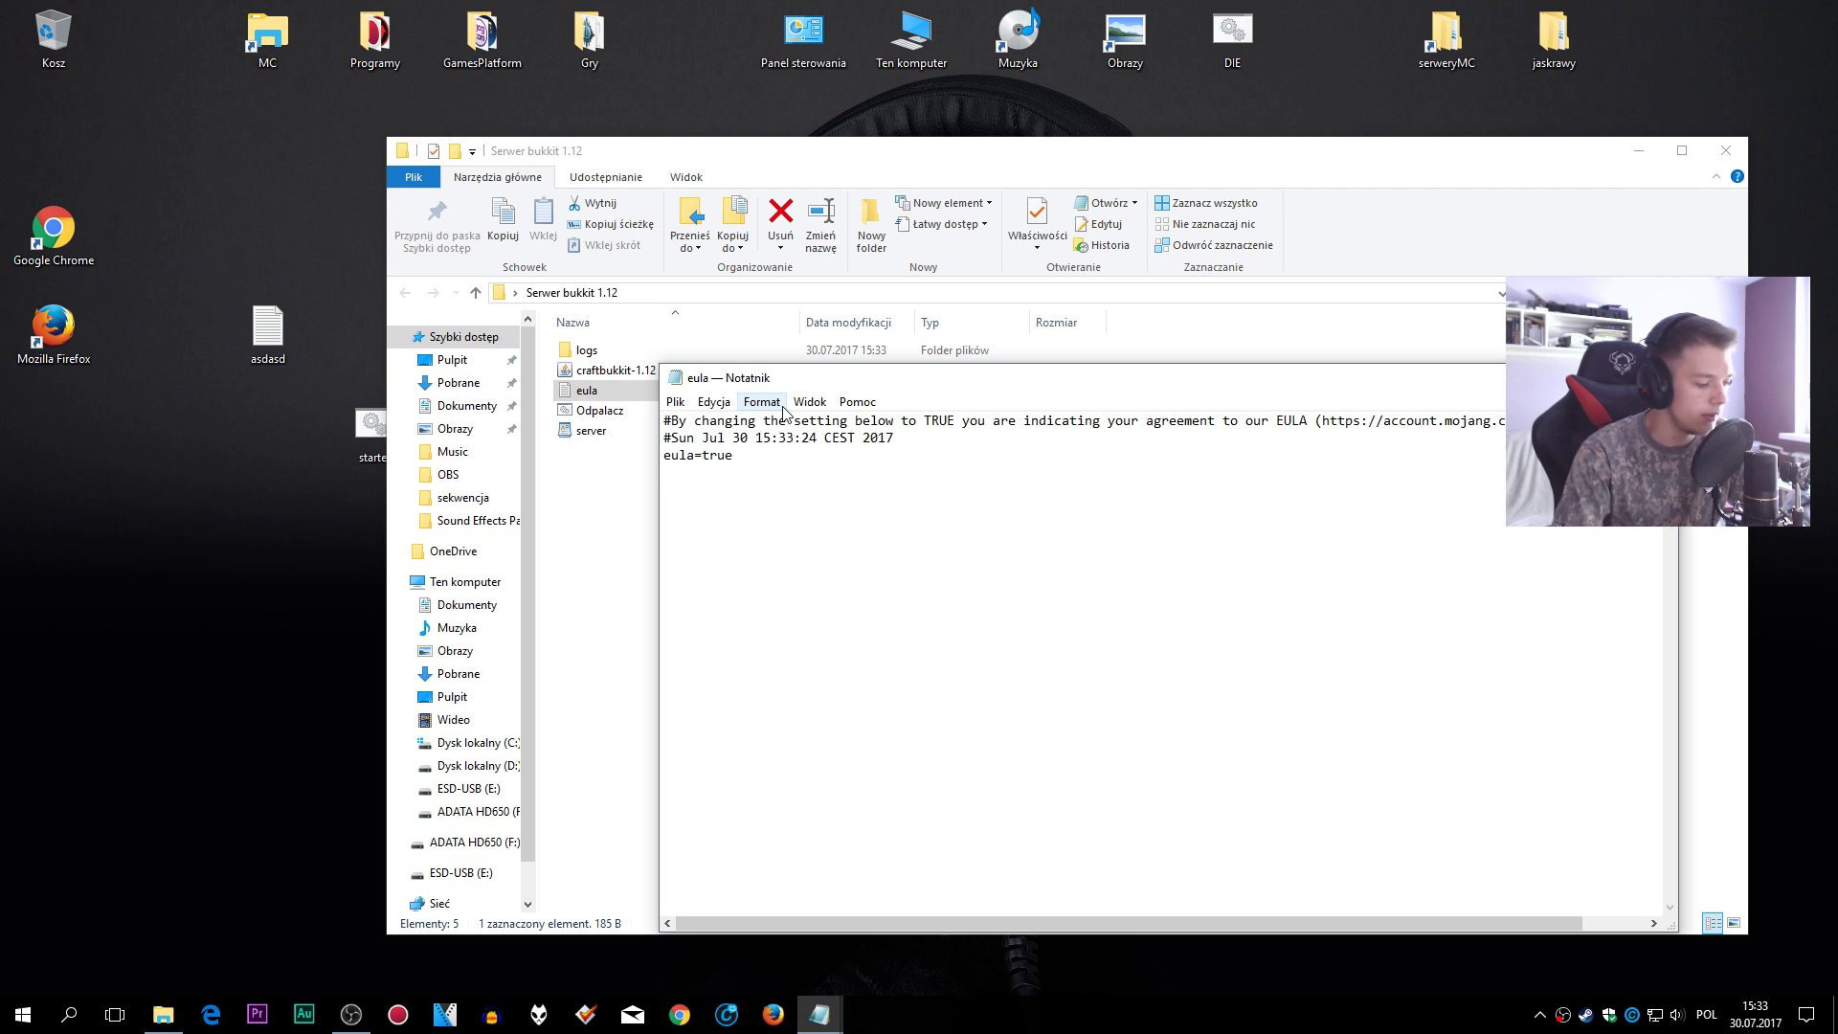
click(676, 402)
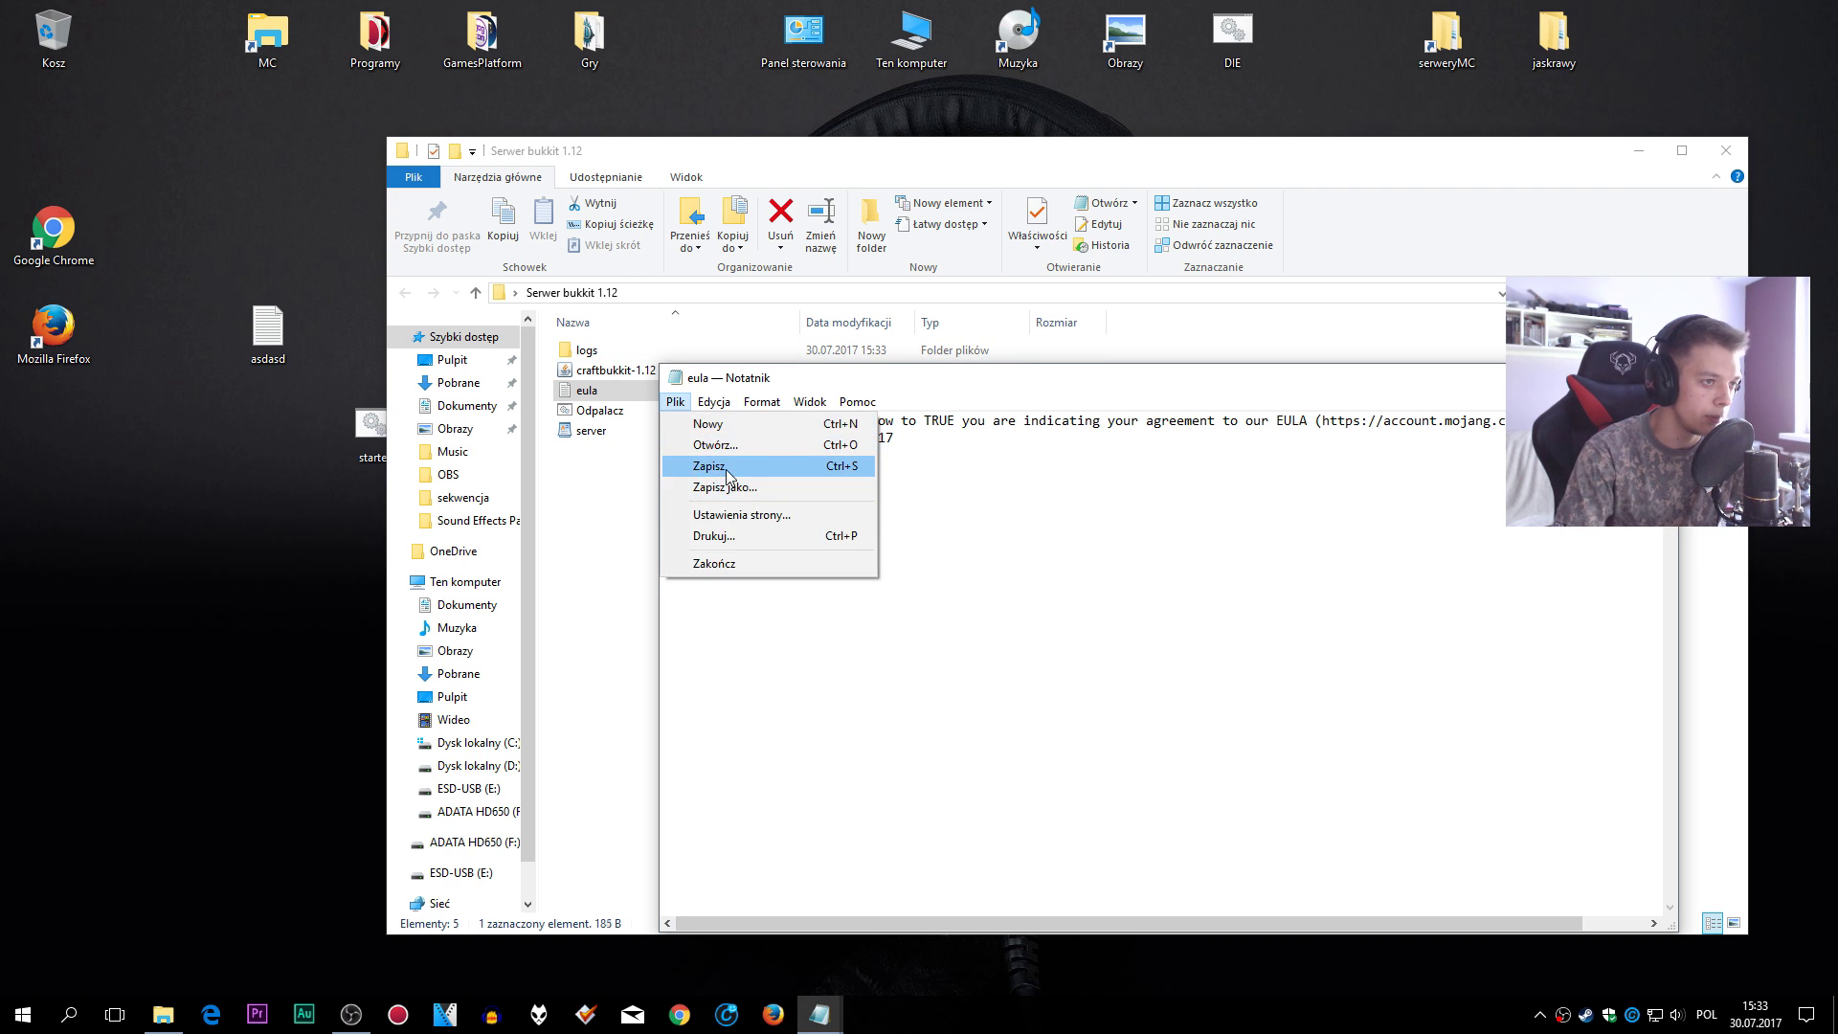
click(710, 483)
click(1655, 377)
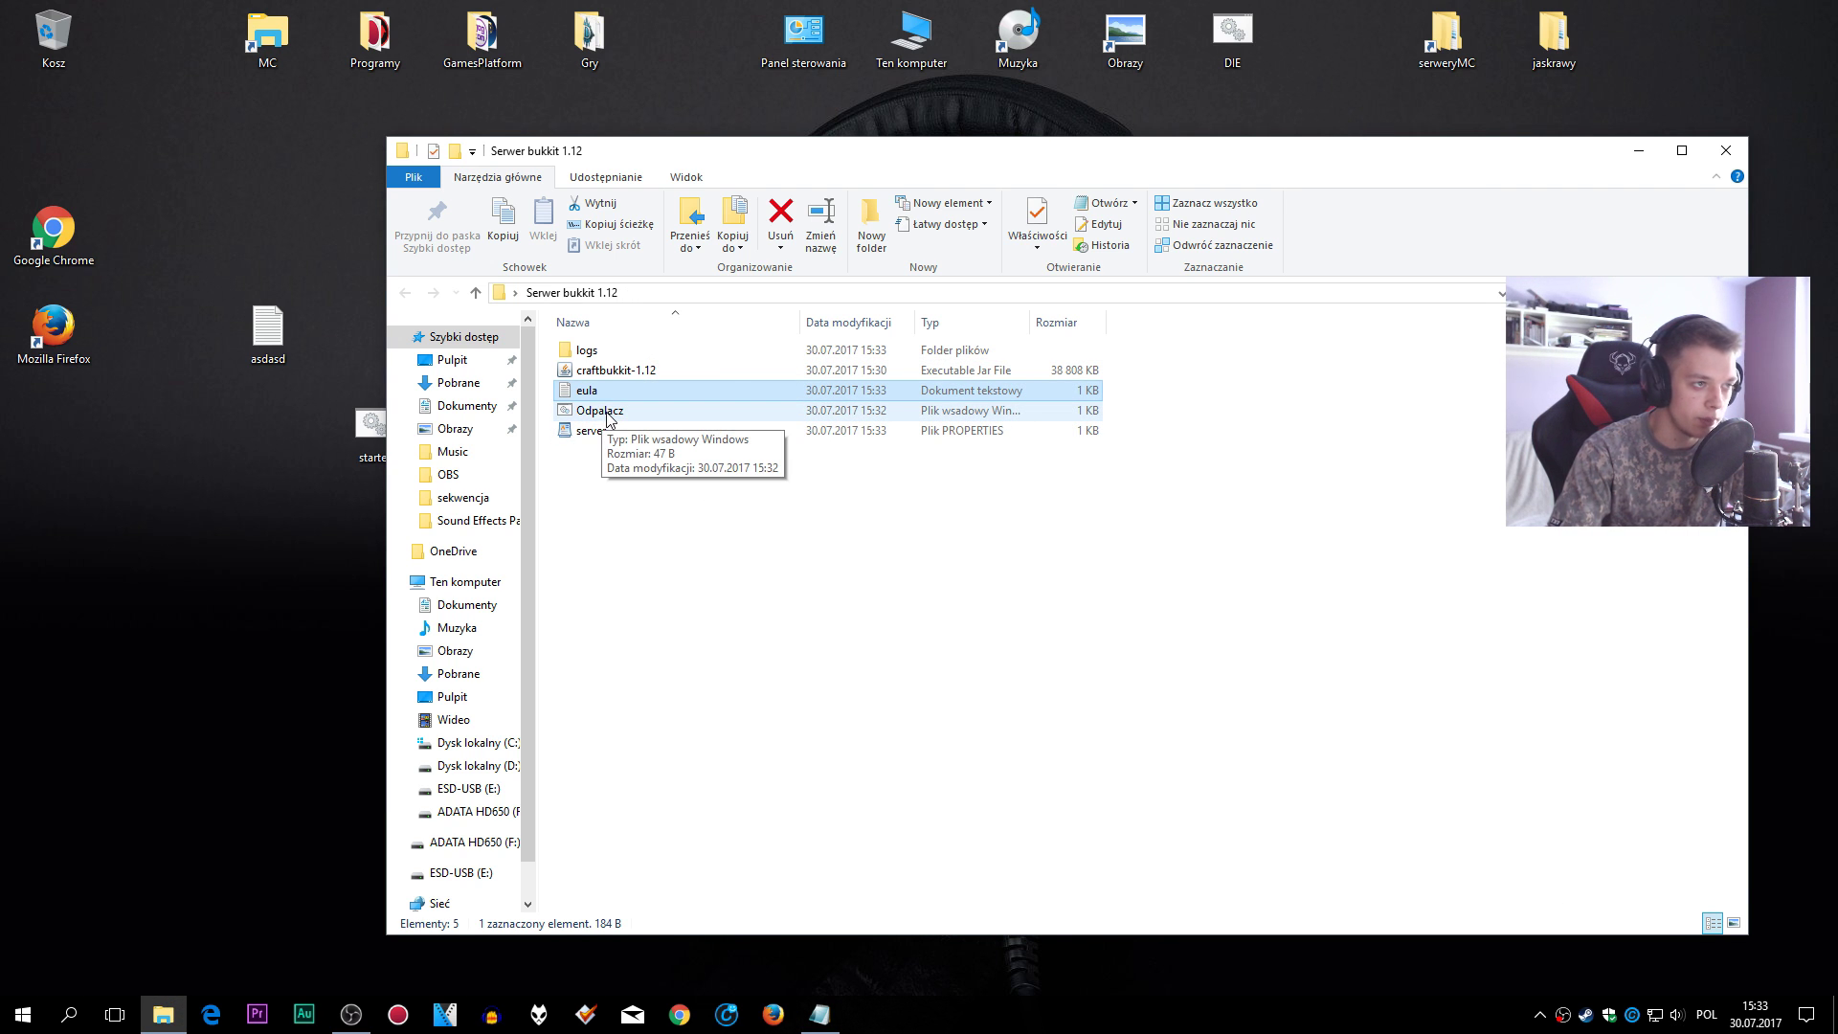
- Run Odpalacz to fully start the server, shut it down with stop, and review the generated files
double_click(602, 414)
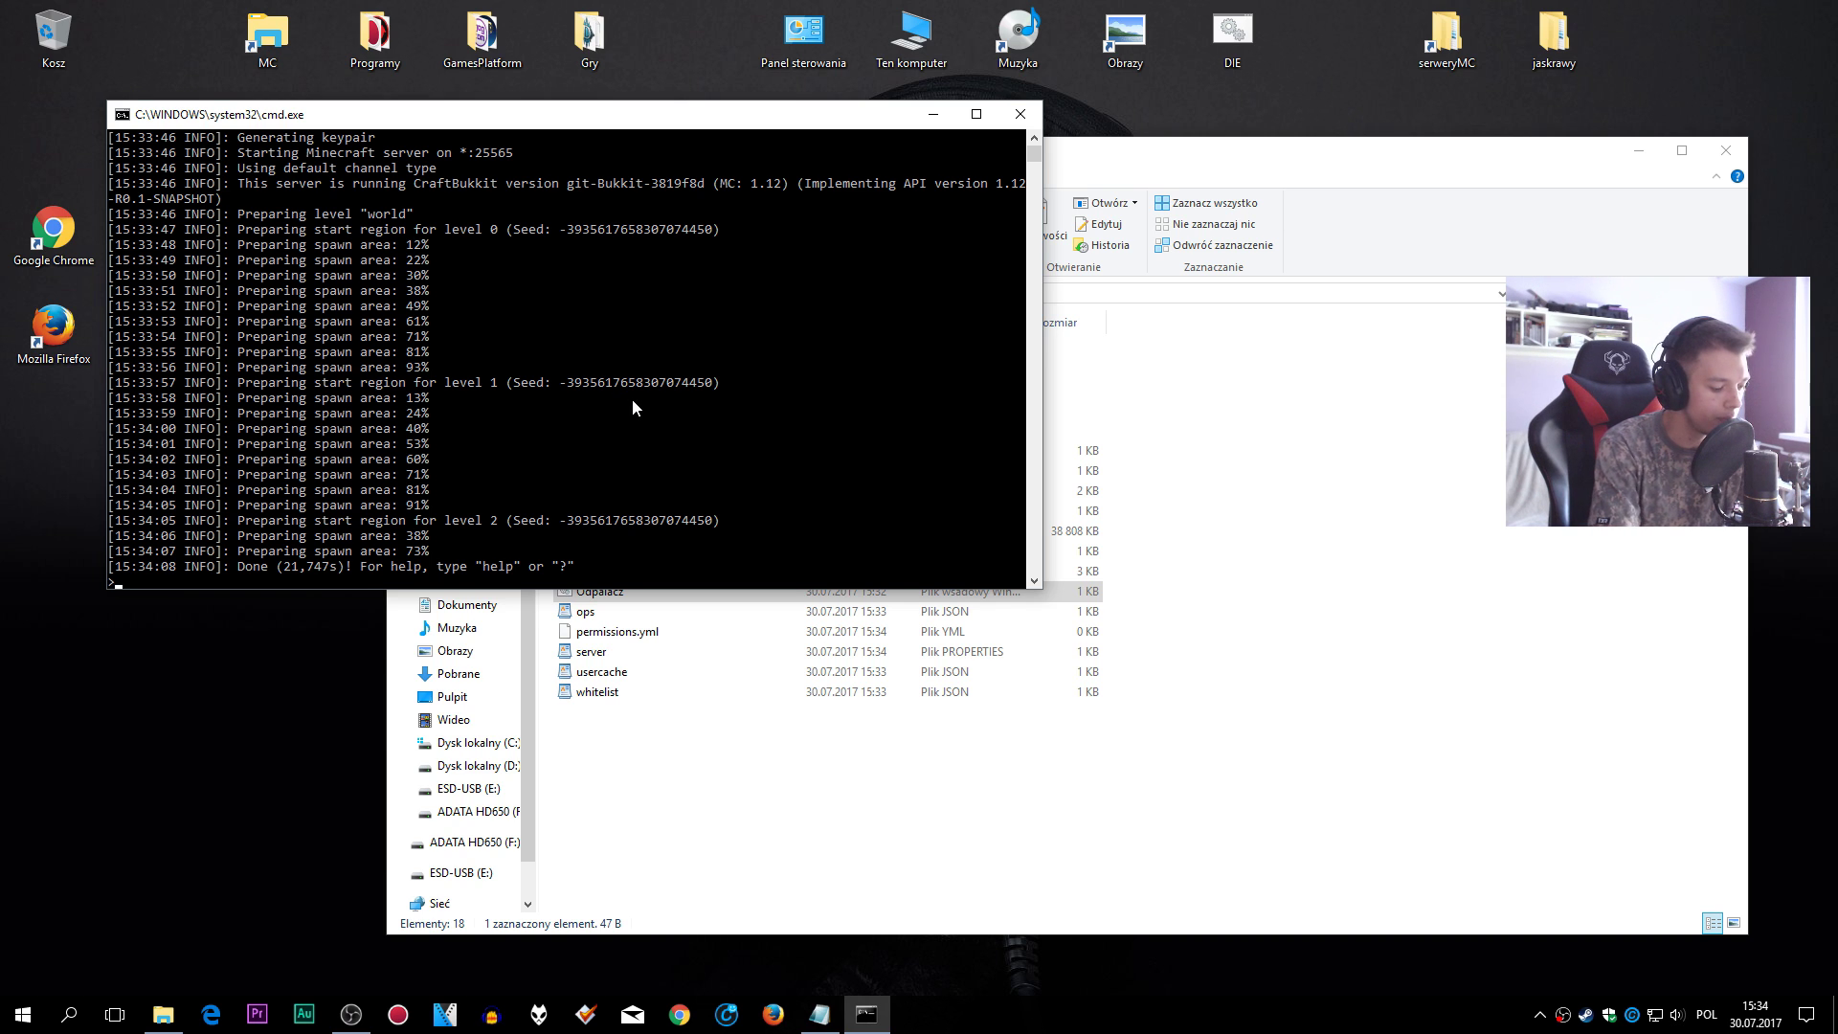
text(stop)
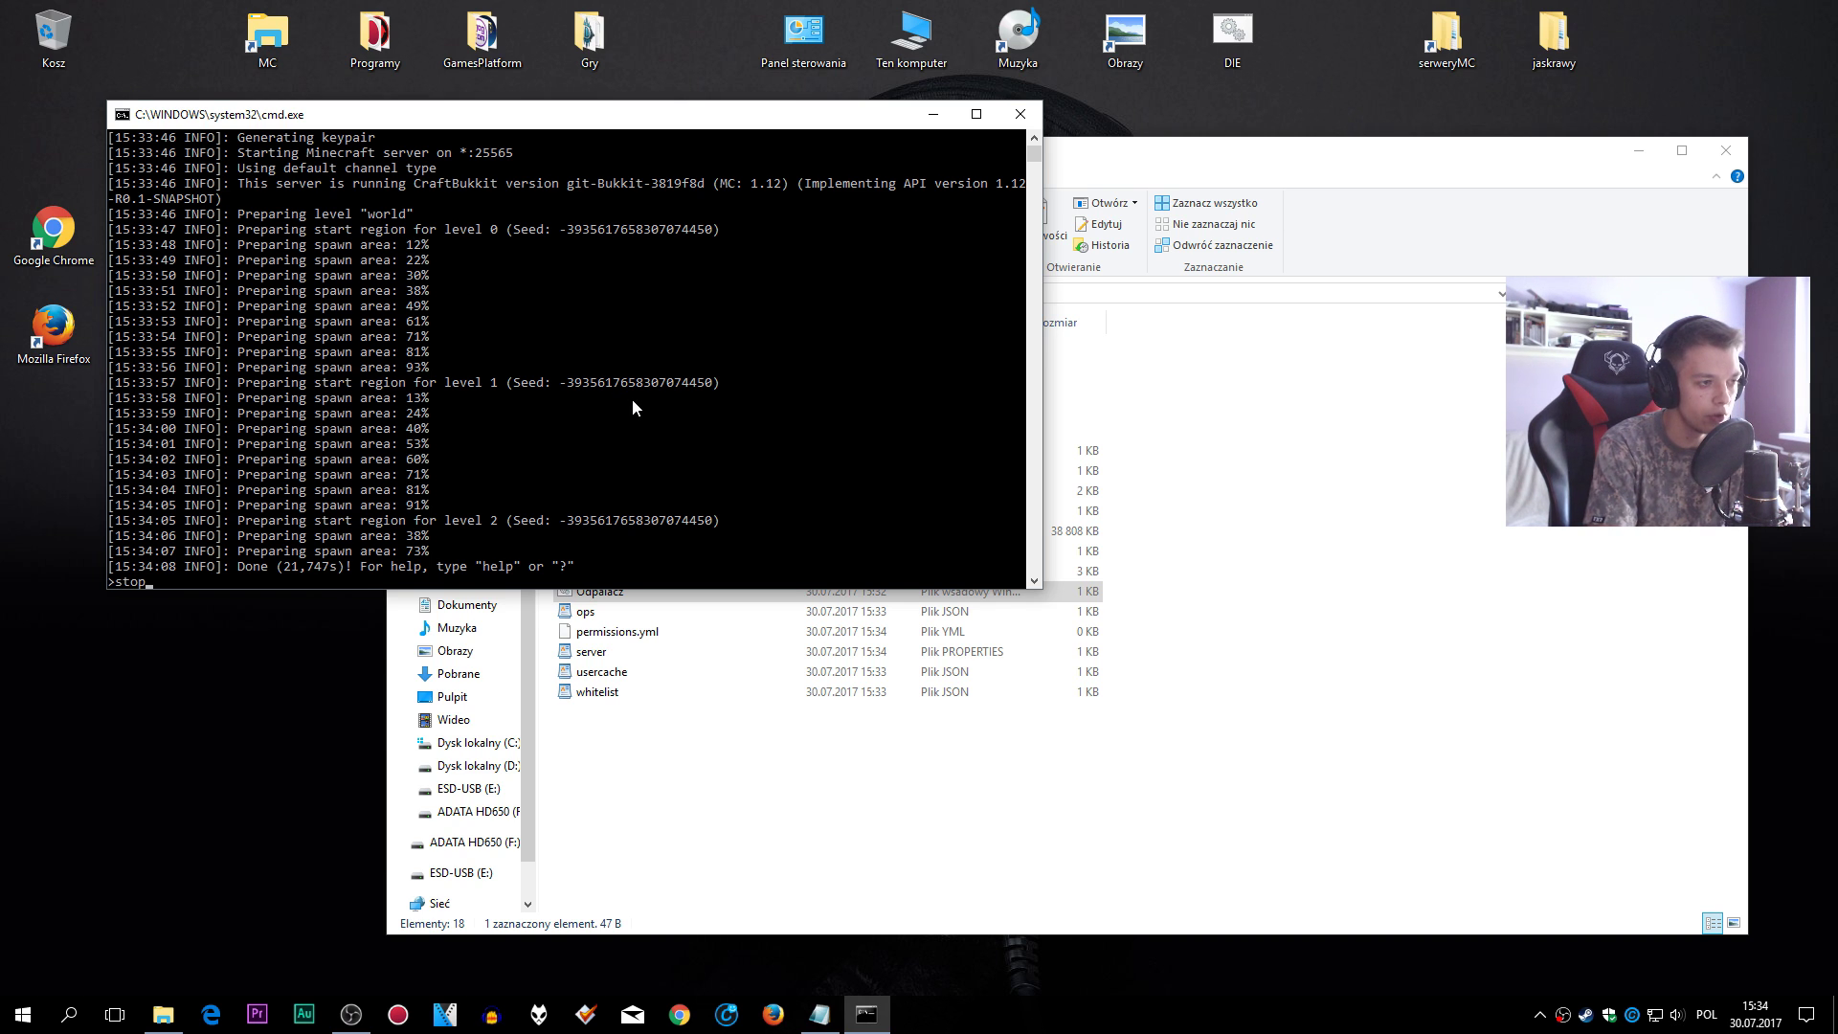
key(Return)
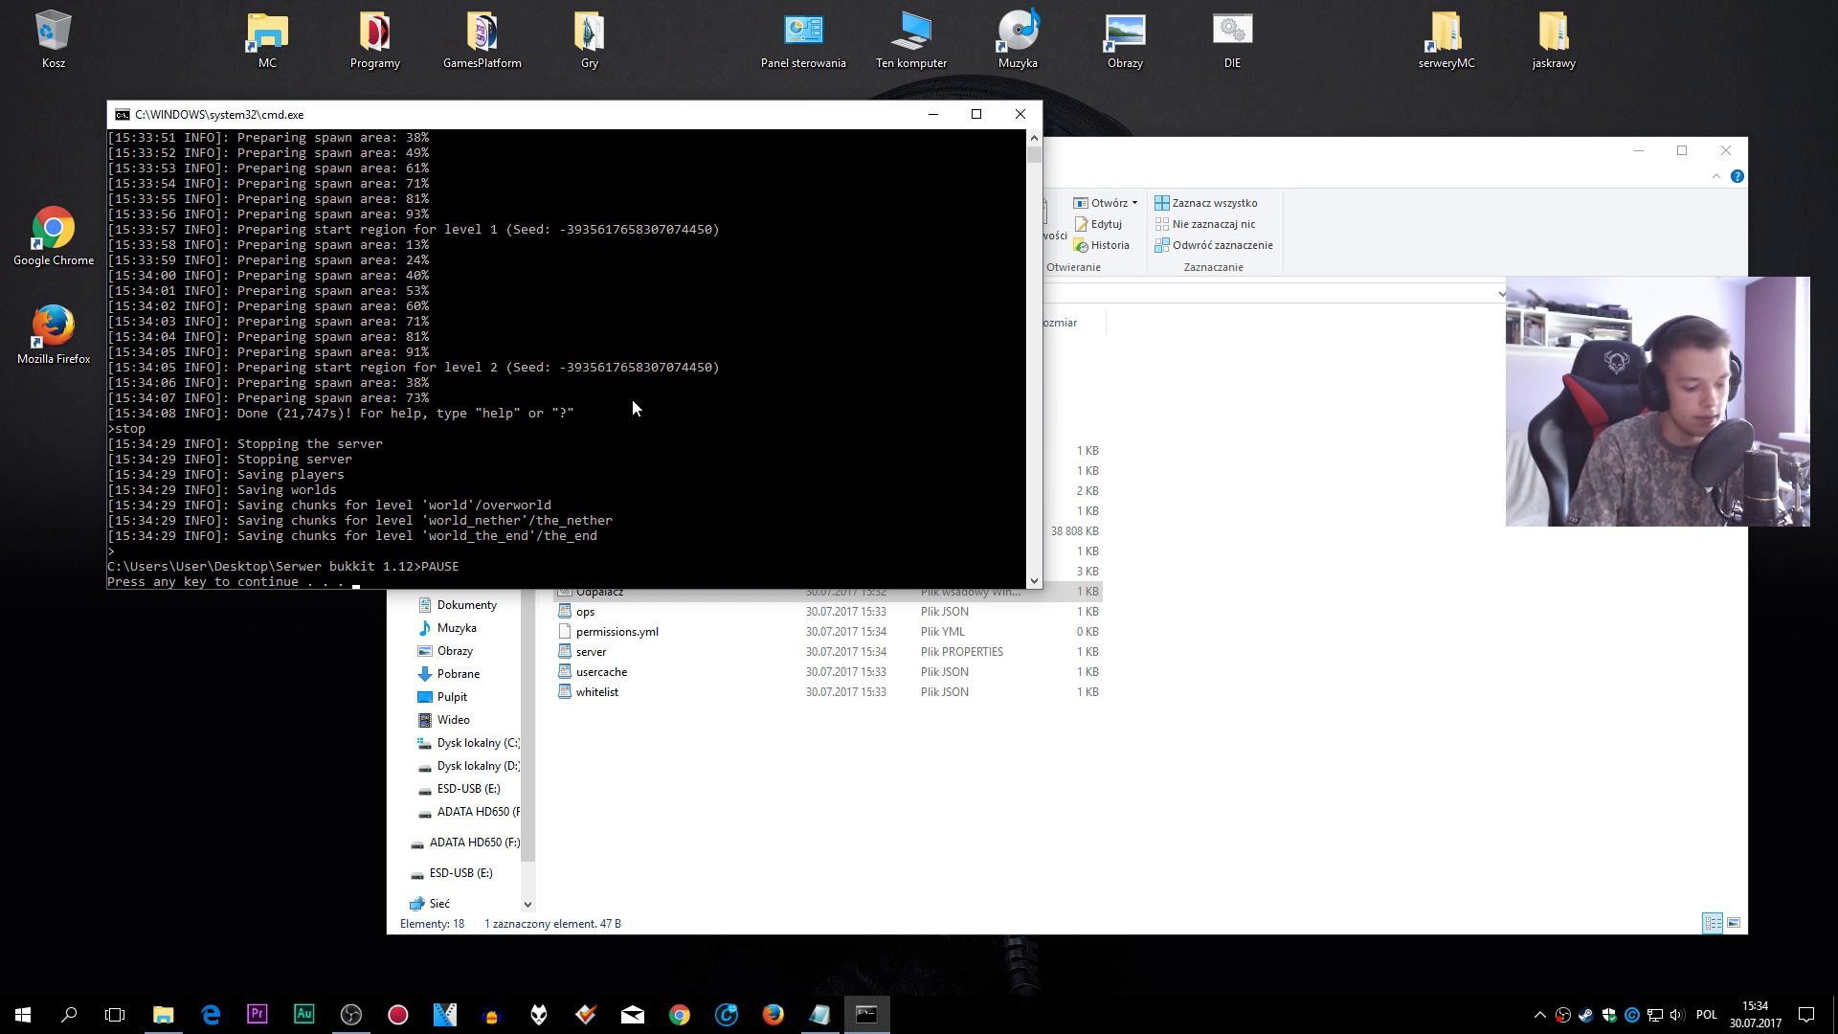
key(Return)
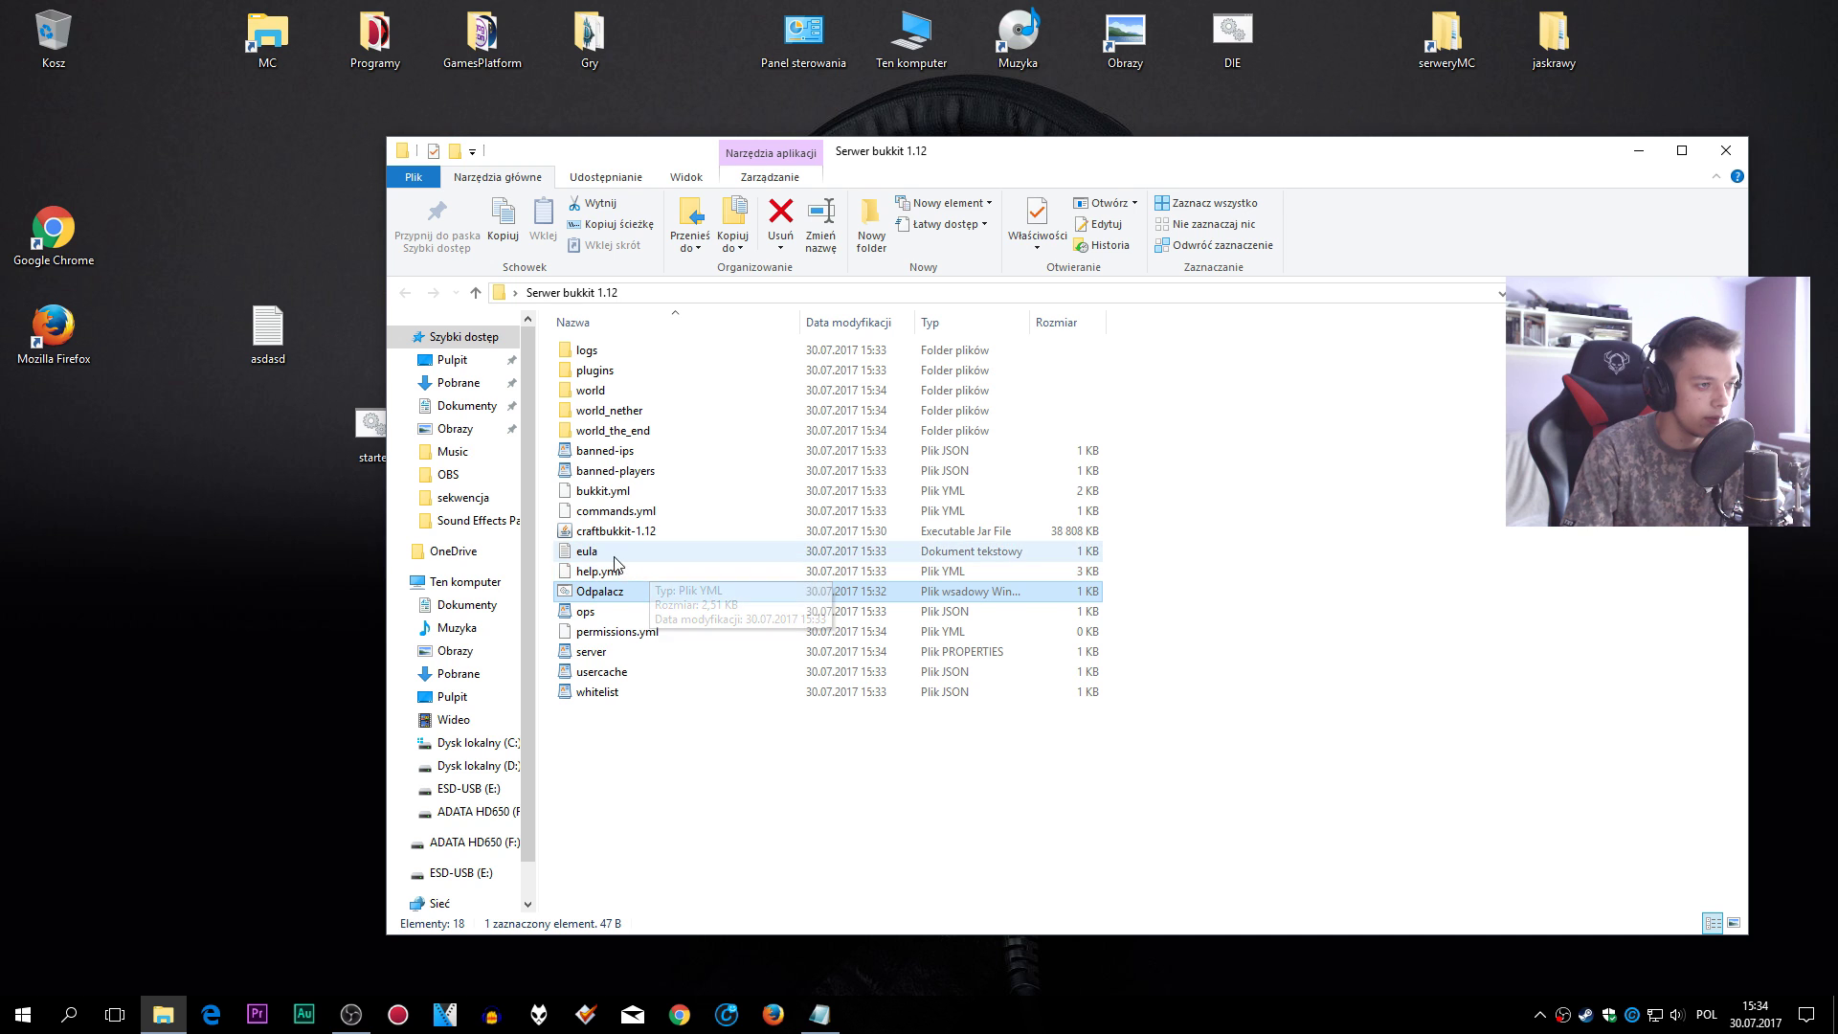
drag(773, 793, 628, 366)
click(628, 366)
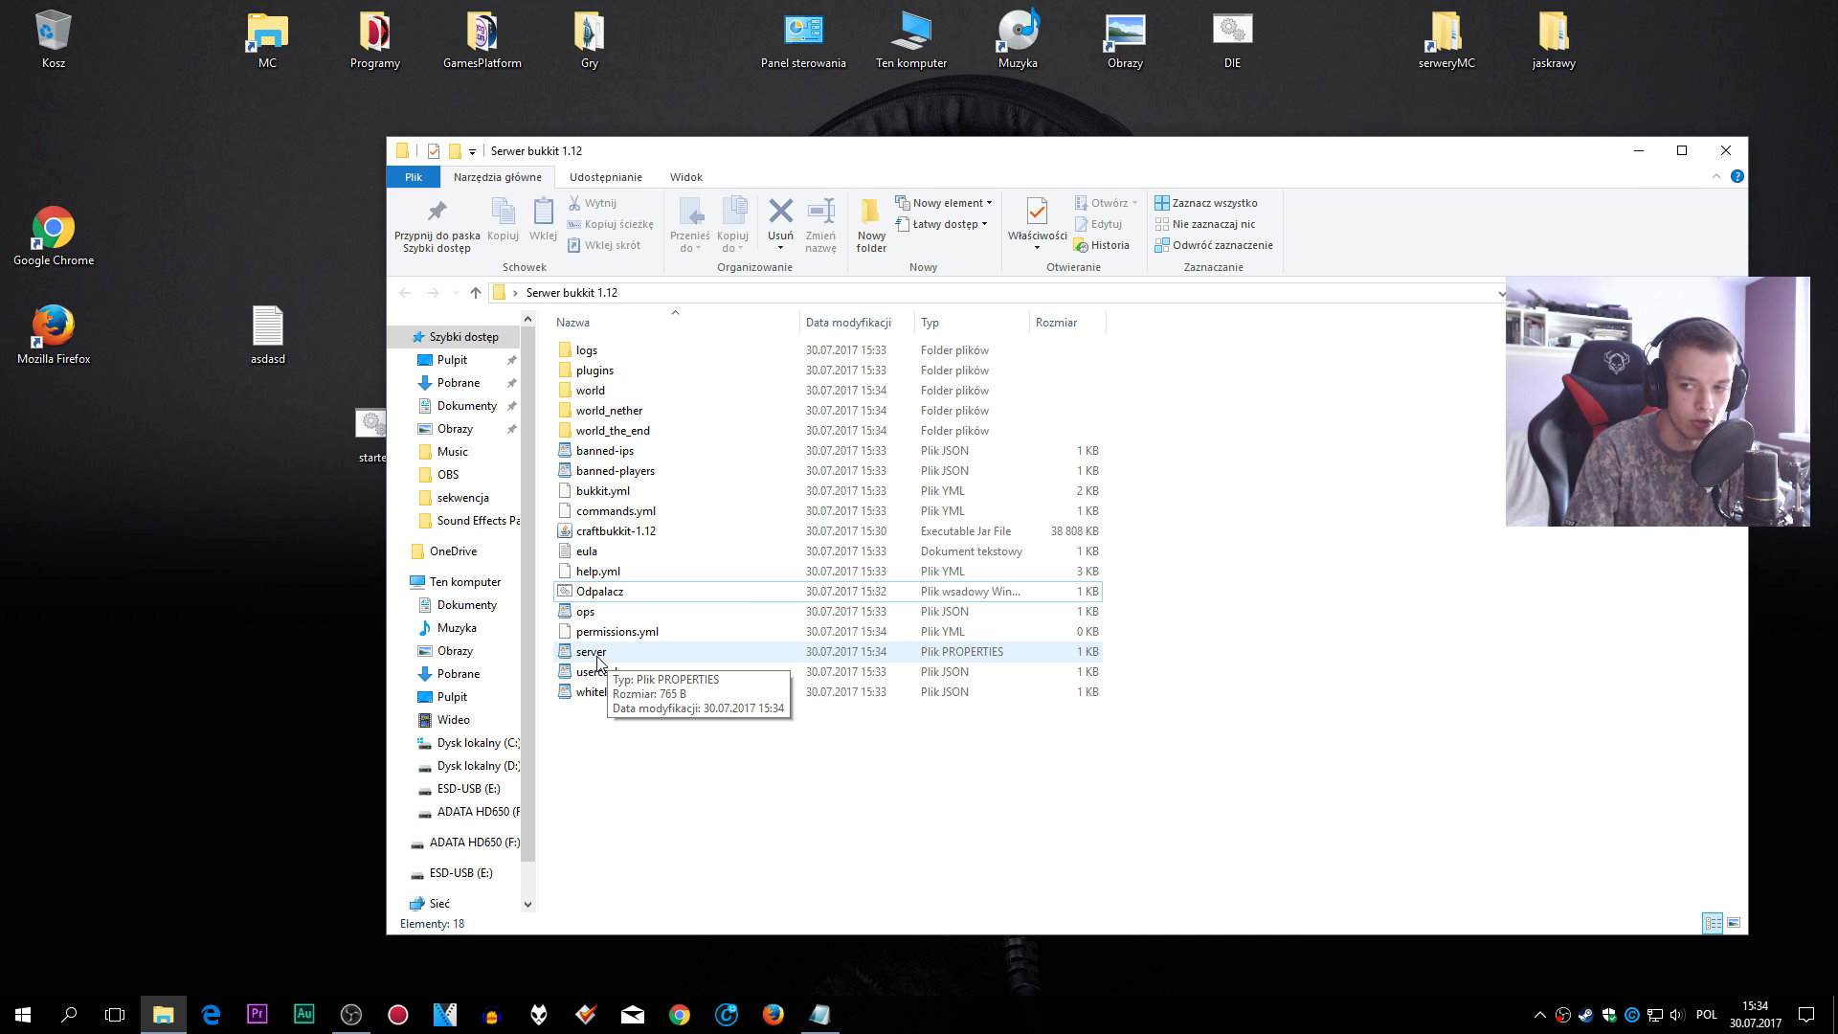
- Open server.properties in WordPad and shorten max-world-size to 299999
double_click(594, 654)
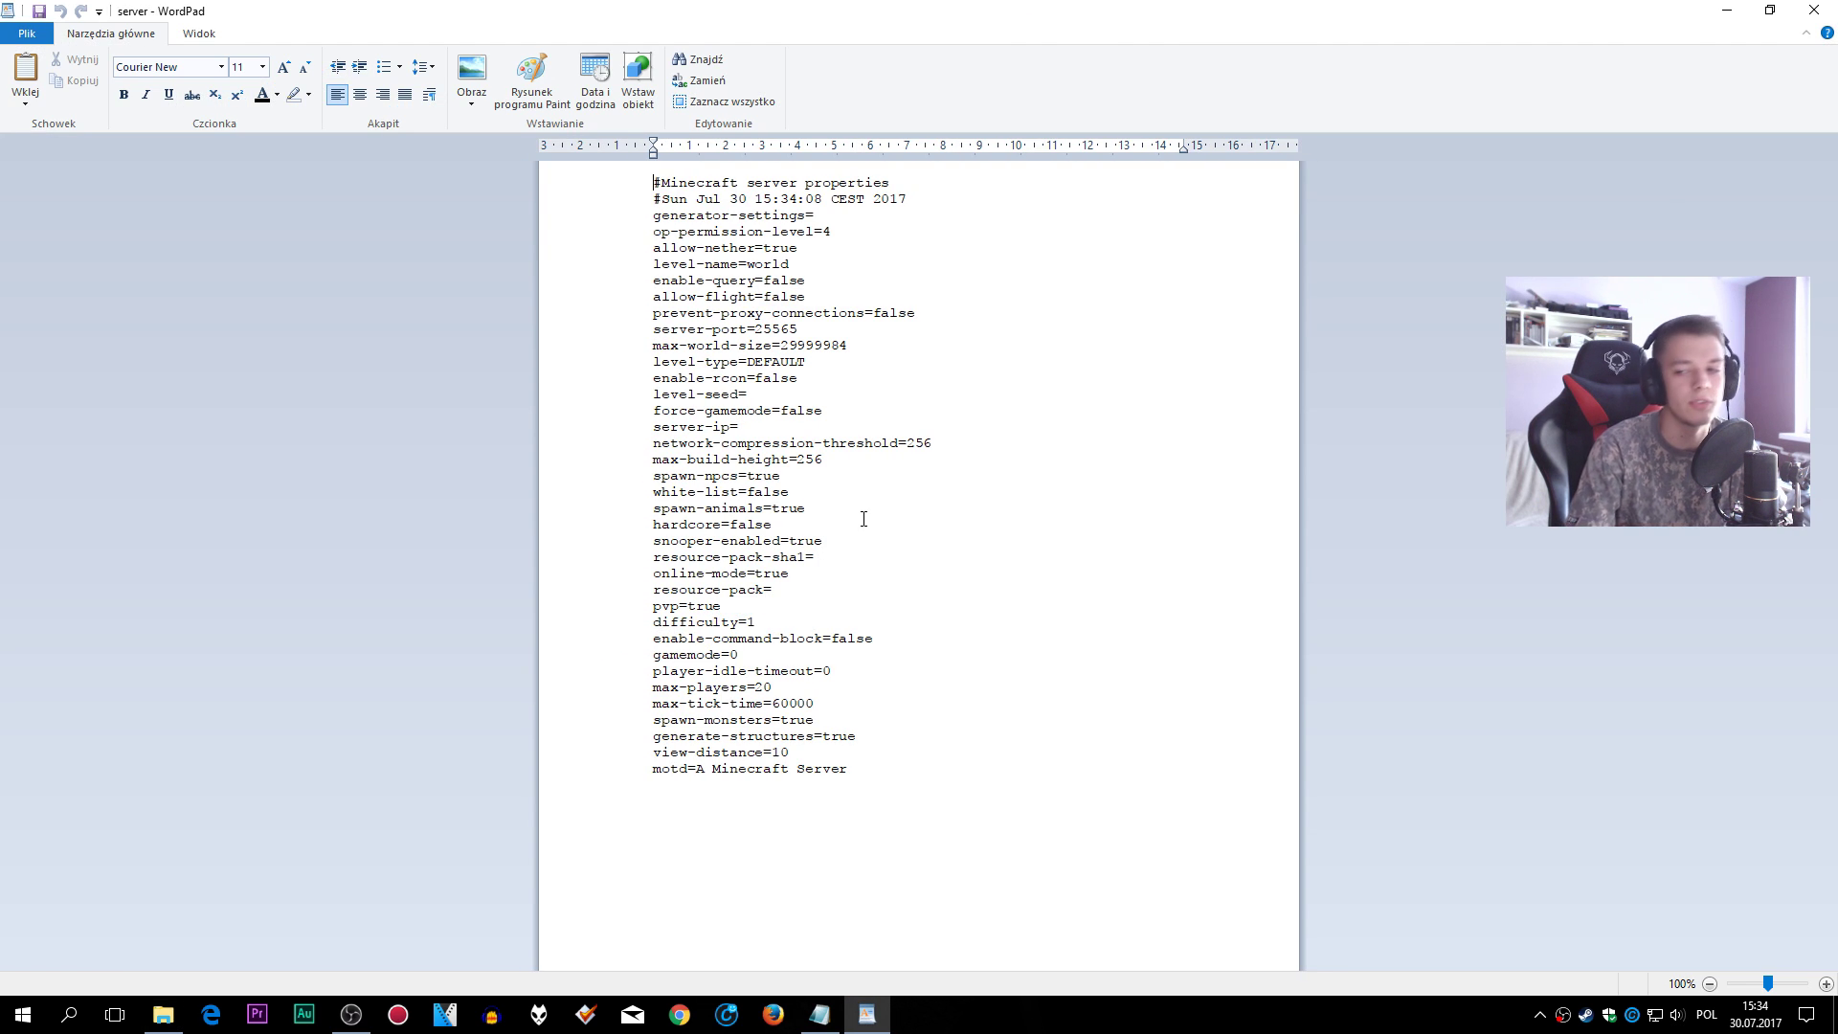
drag(890, 777, 748, 272)
click(790, 282)
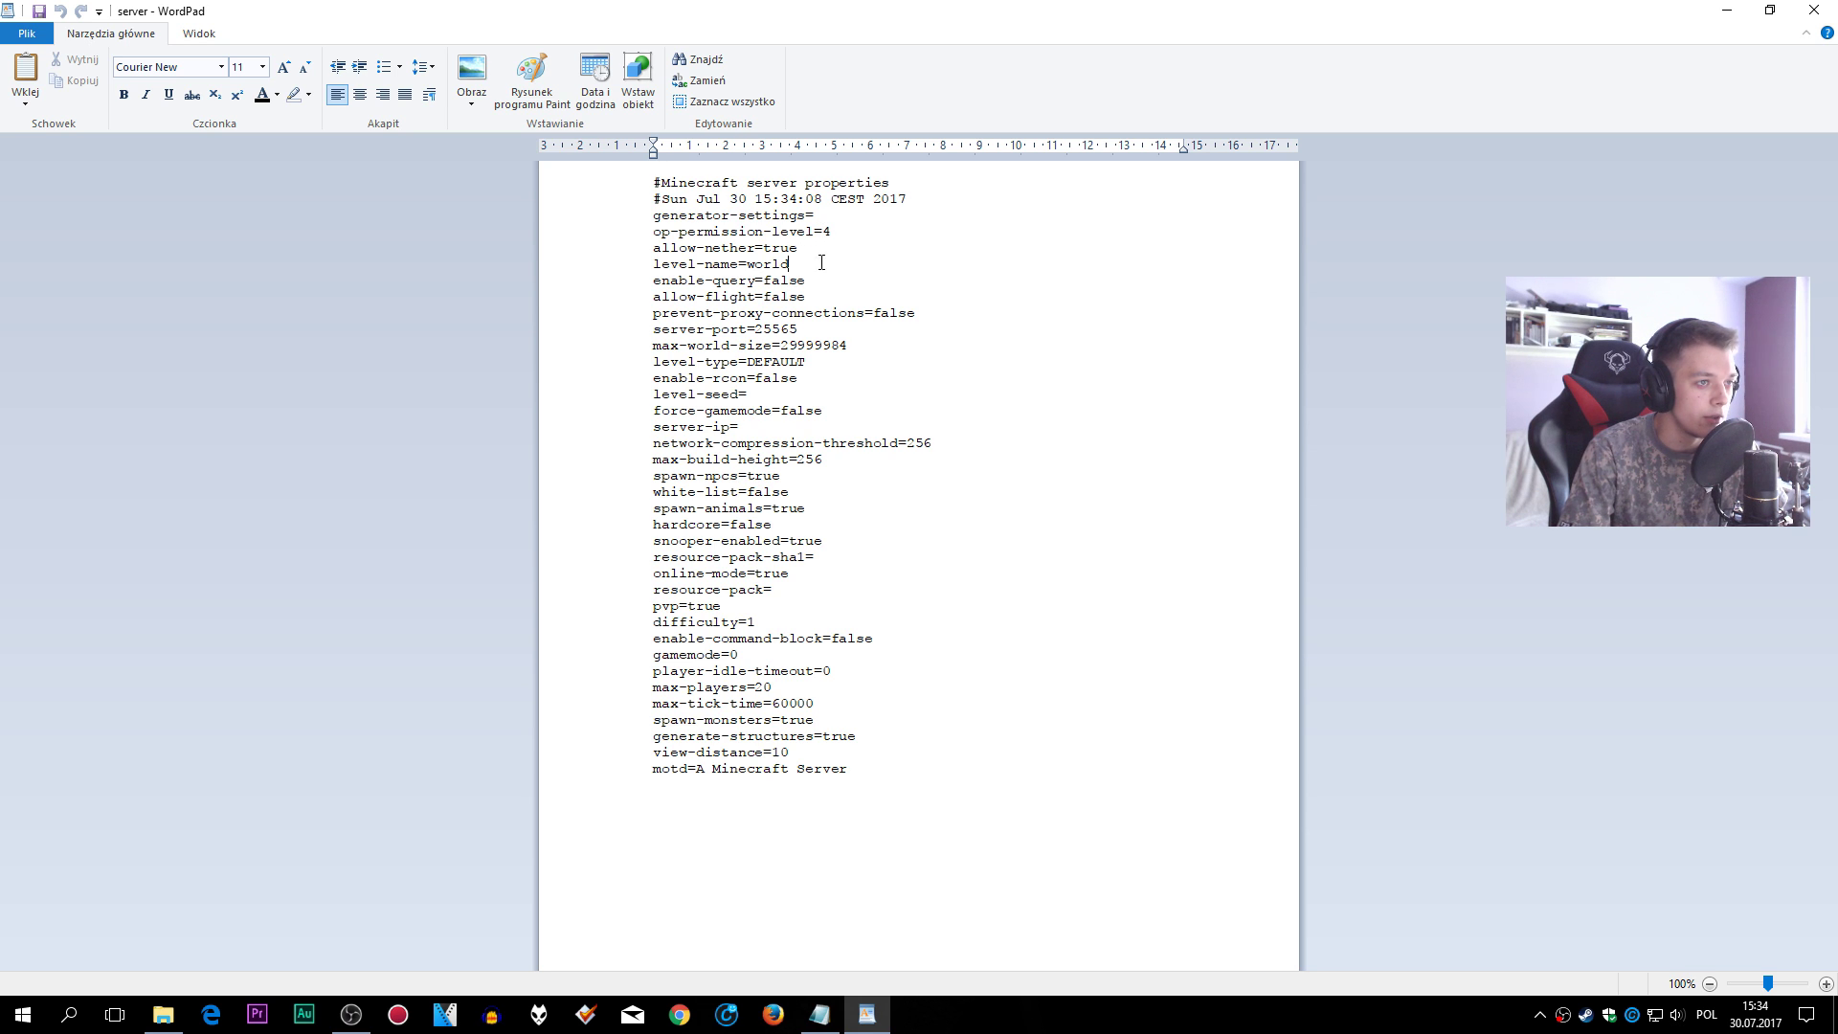
click(825, 217)
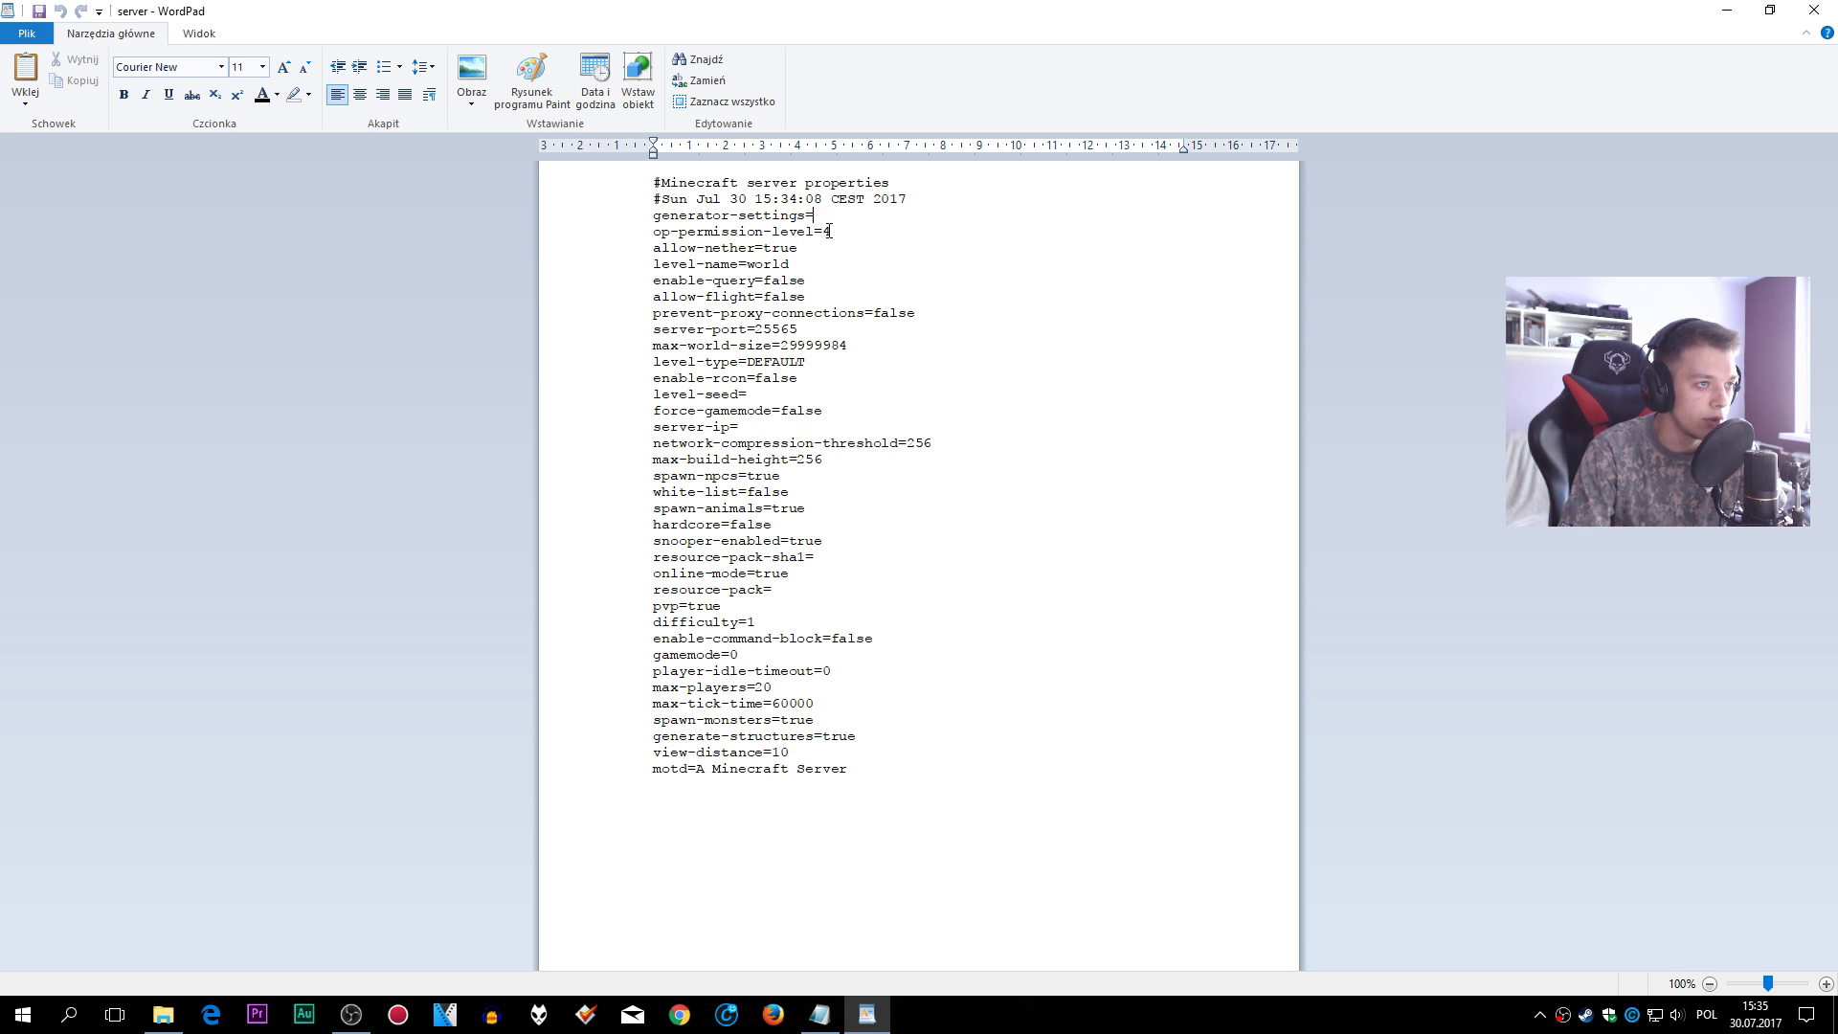
click(816, 295)
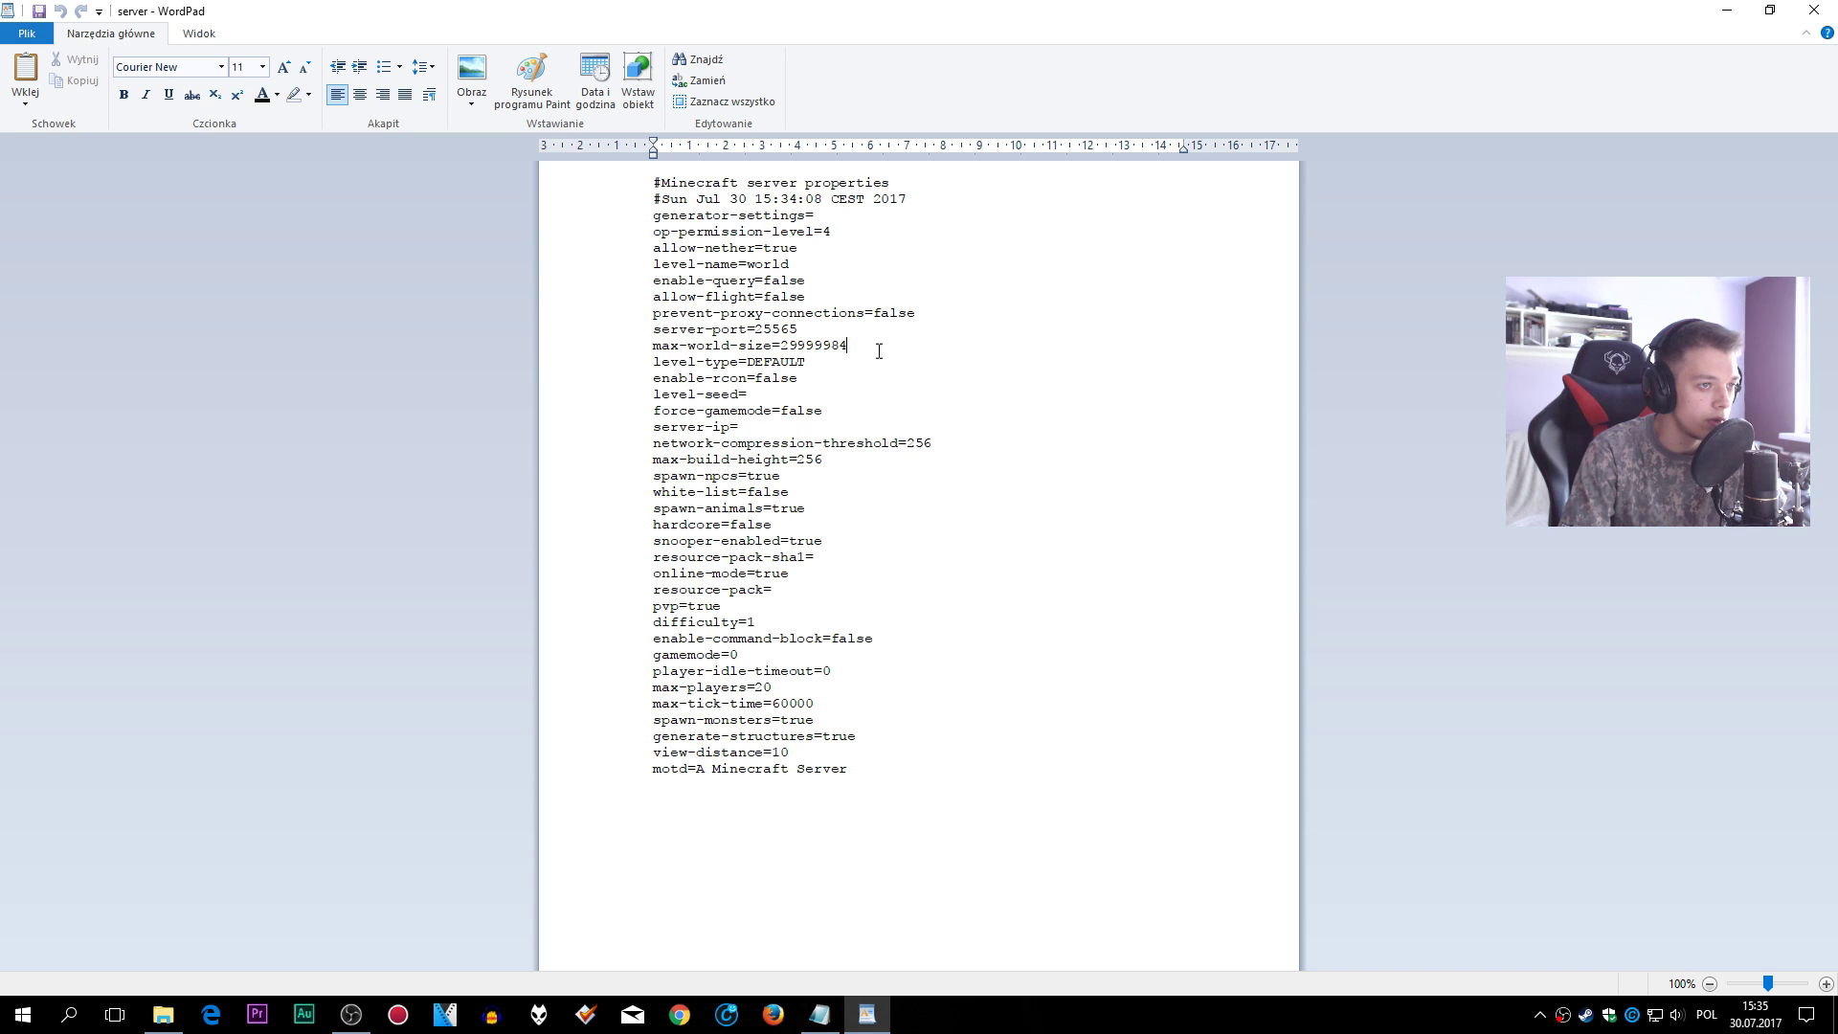
key(BackSpace)
key(BackSpace)
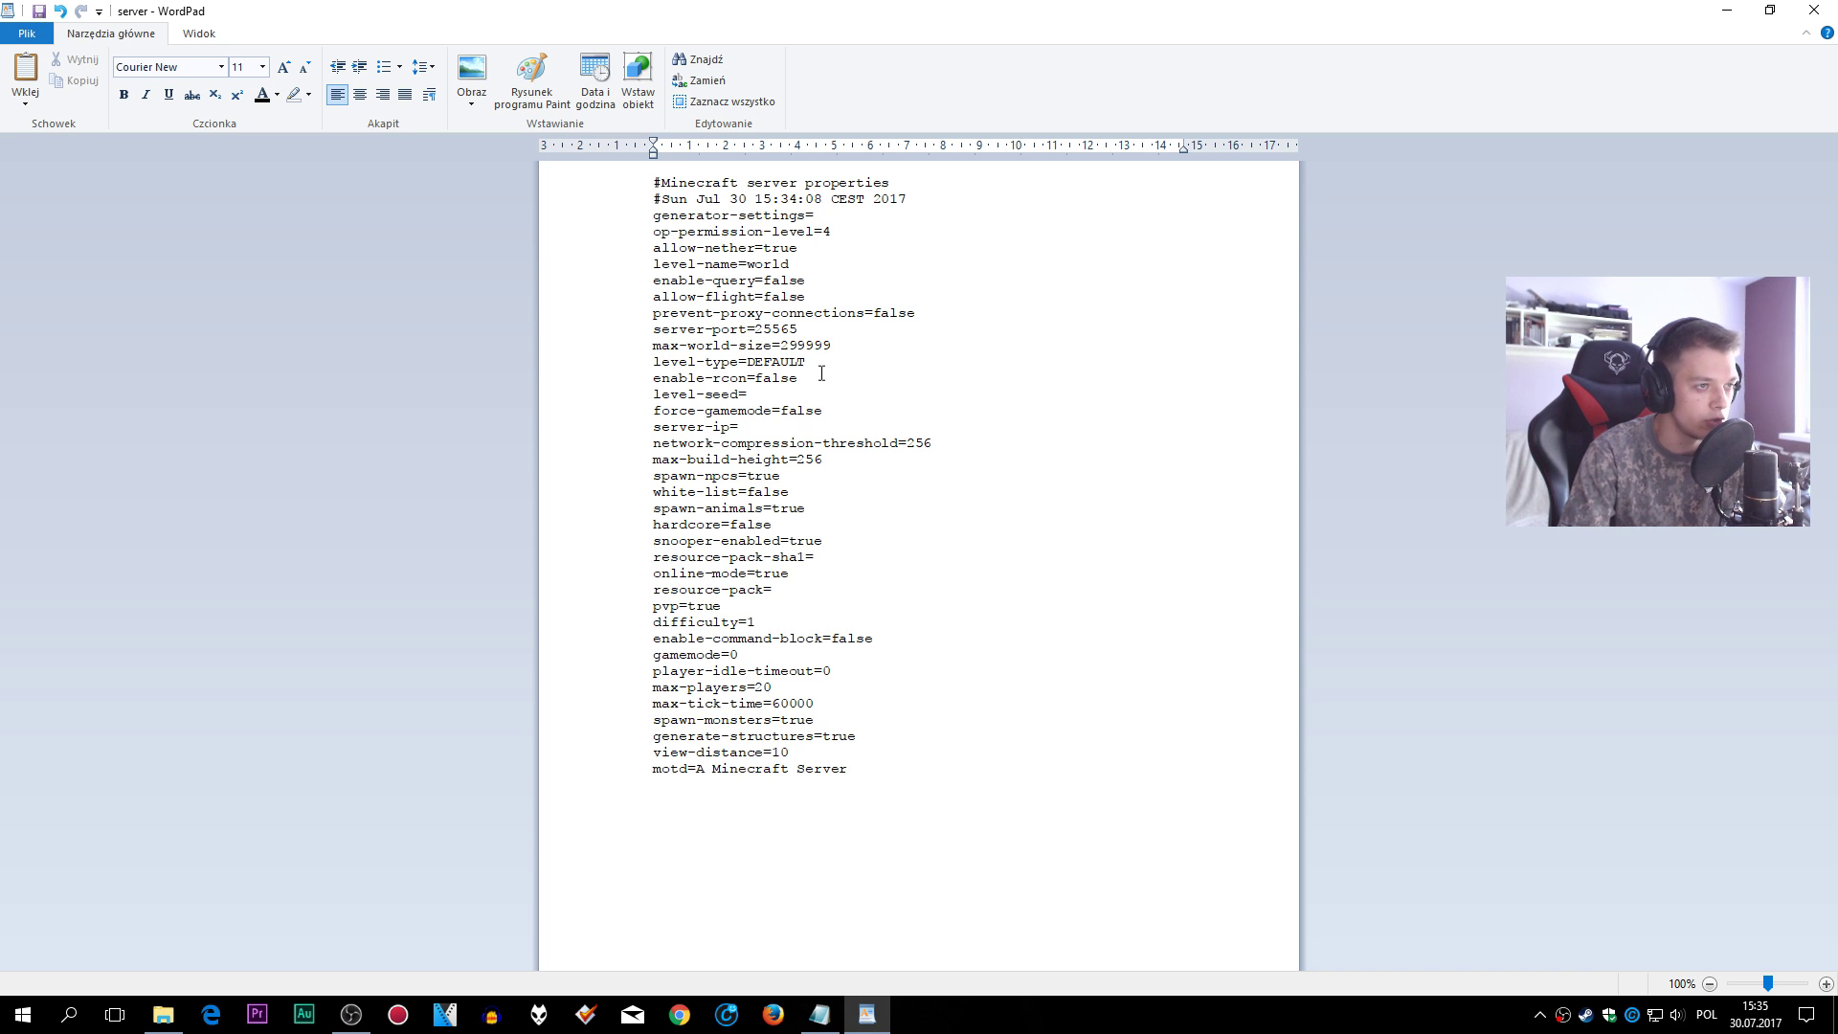
- Fill in the server-ip value as 192.168.0.16
click(817, 428)
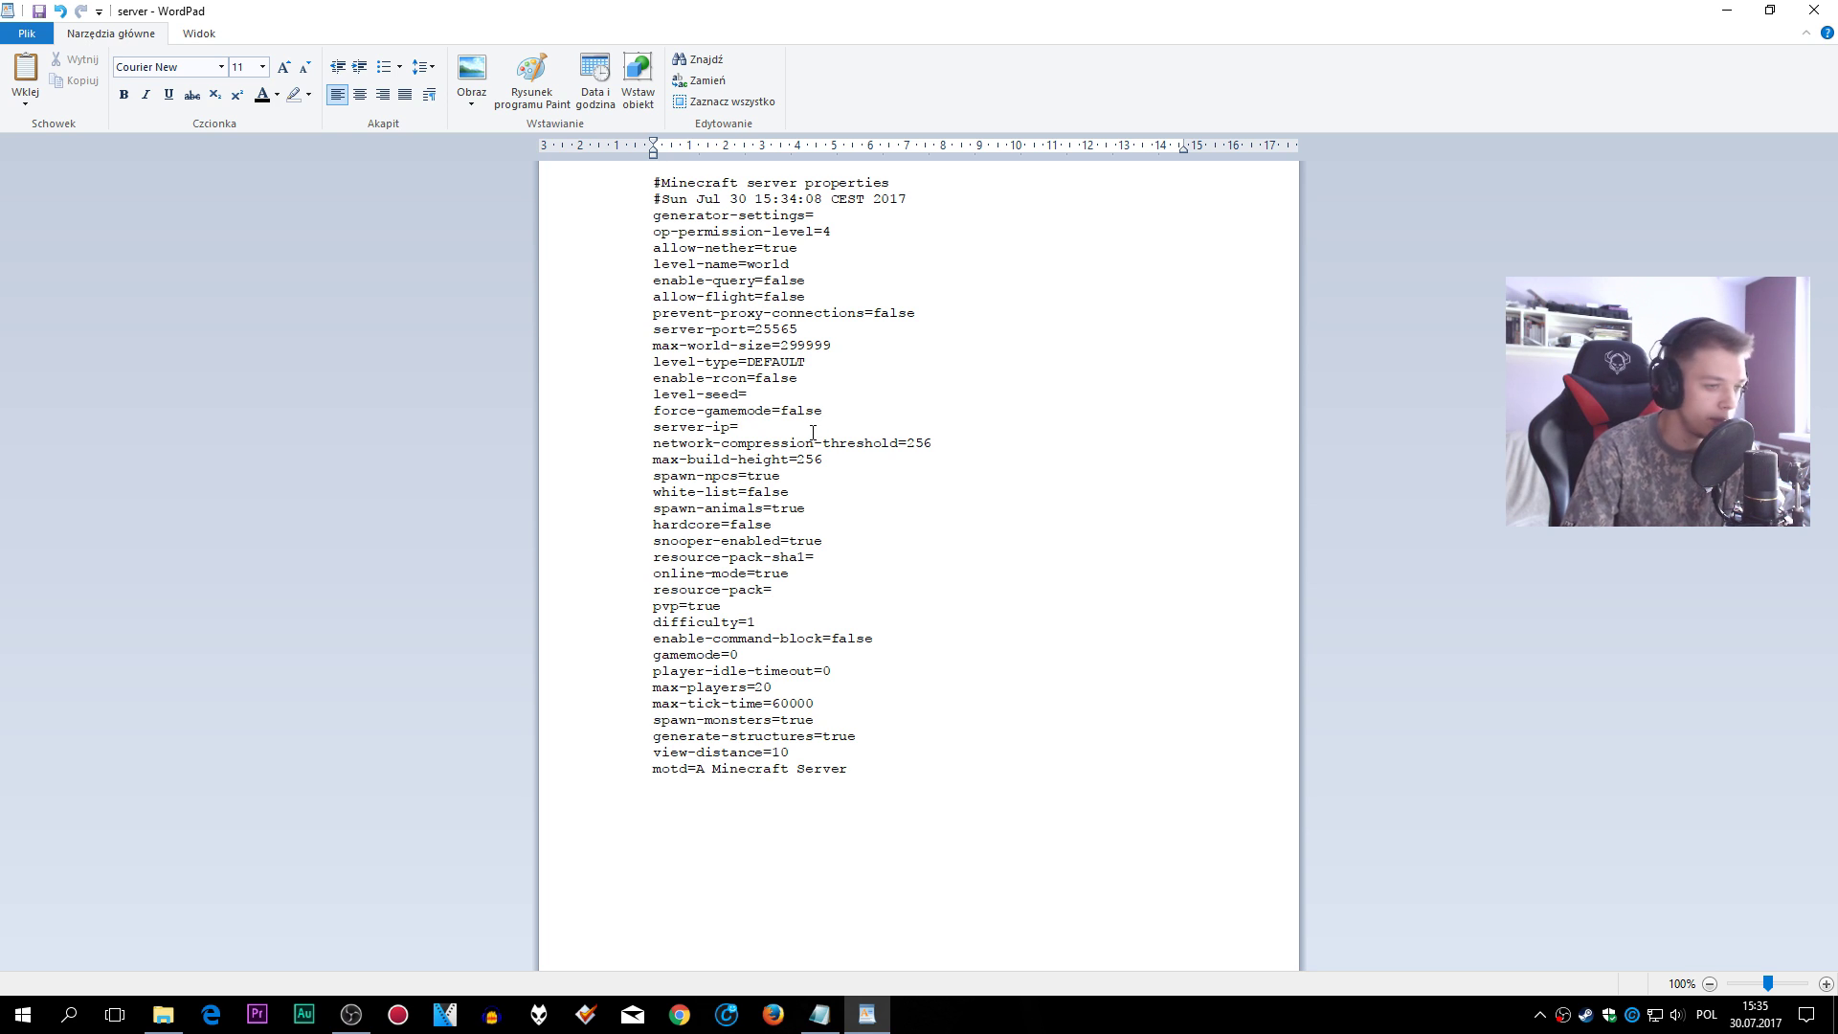
text(192.168.0.16)
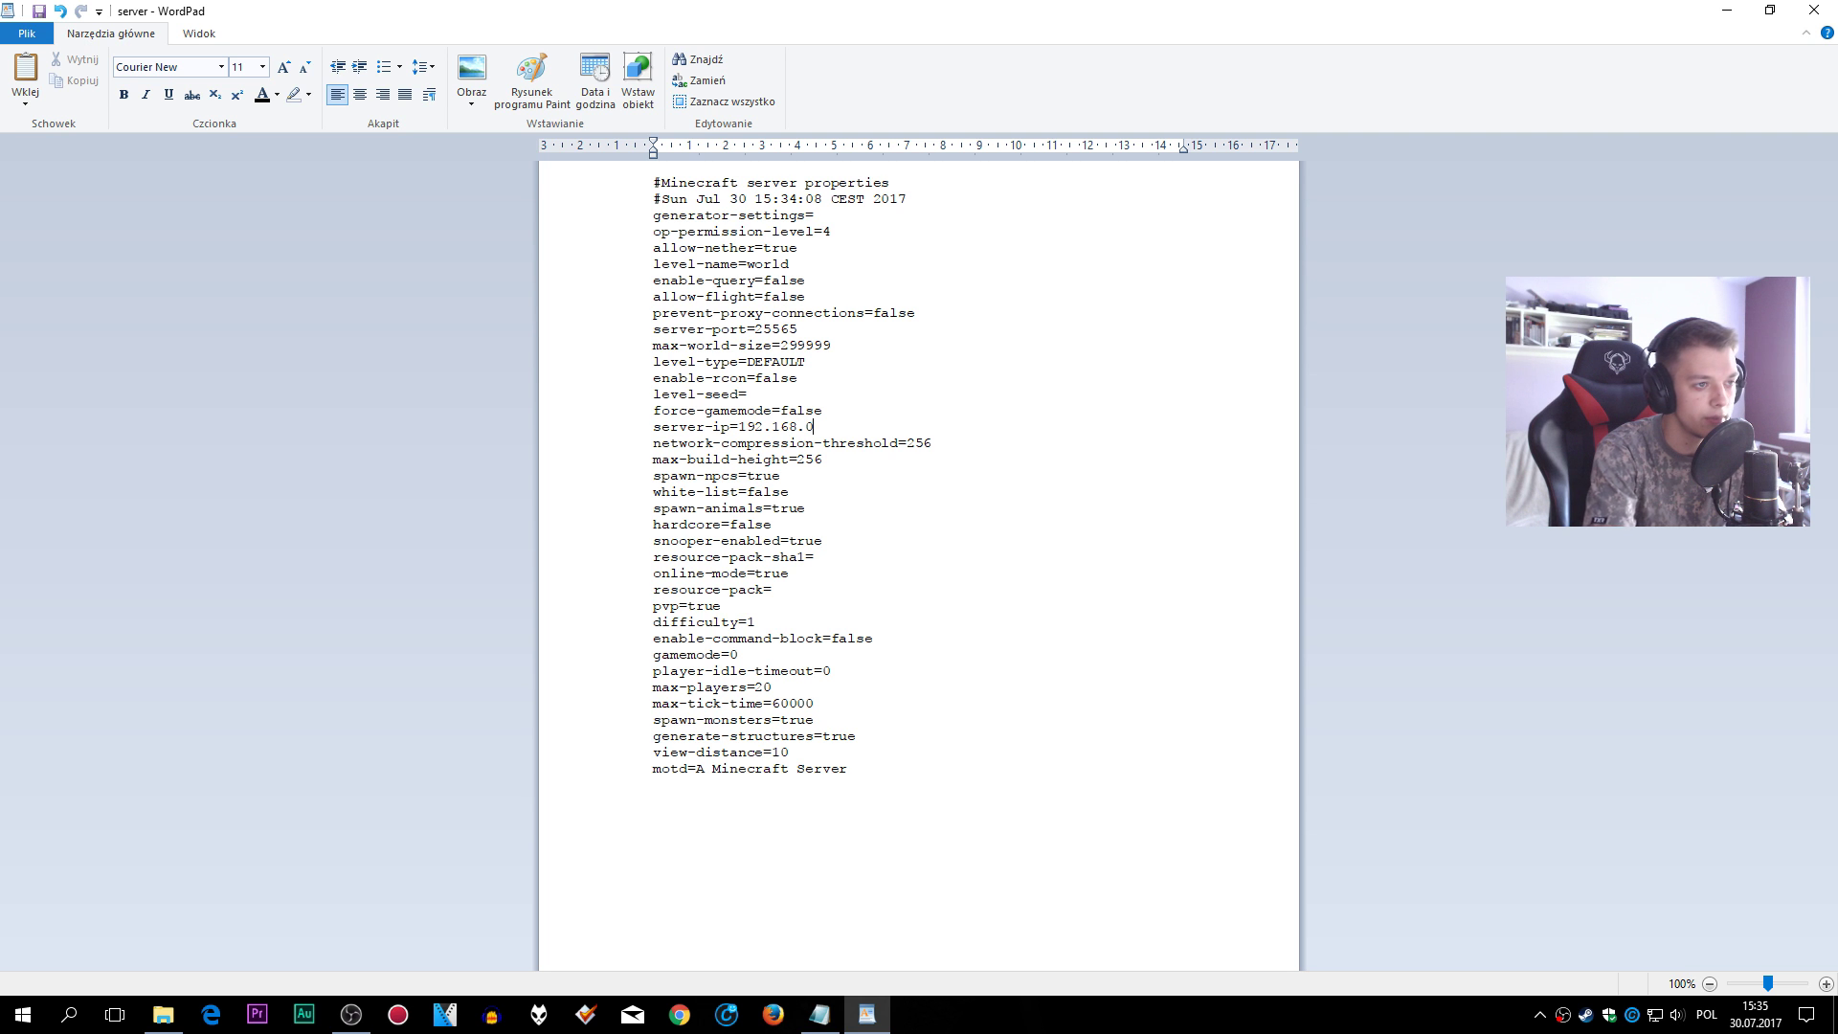
click(23, 1015)
- Launch Command Prompt and run ipconfig to show the network configuration
text(cmd)
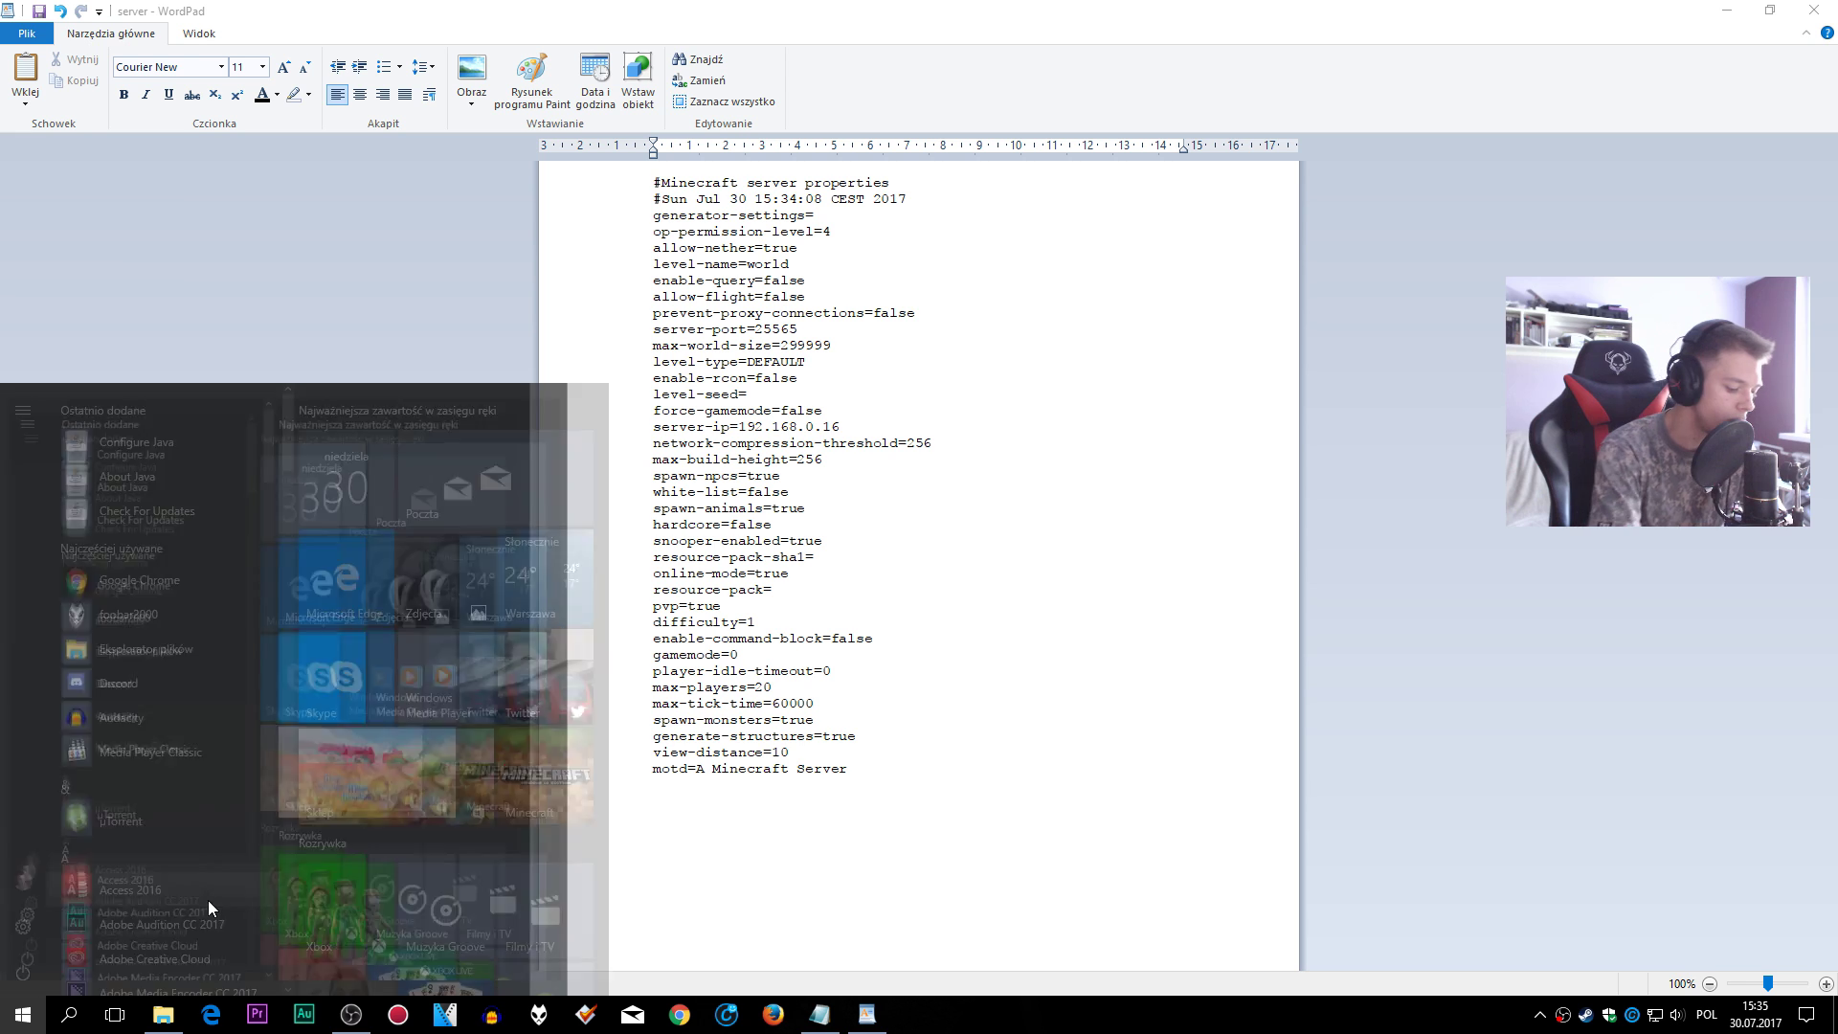
key(Return)
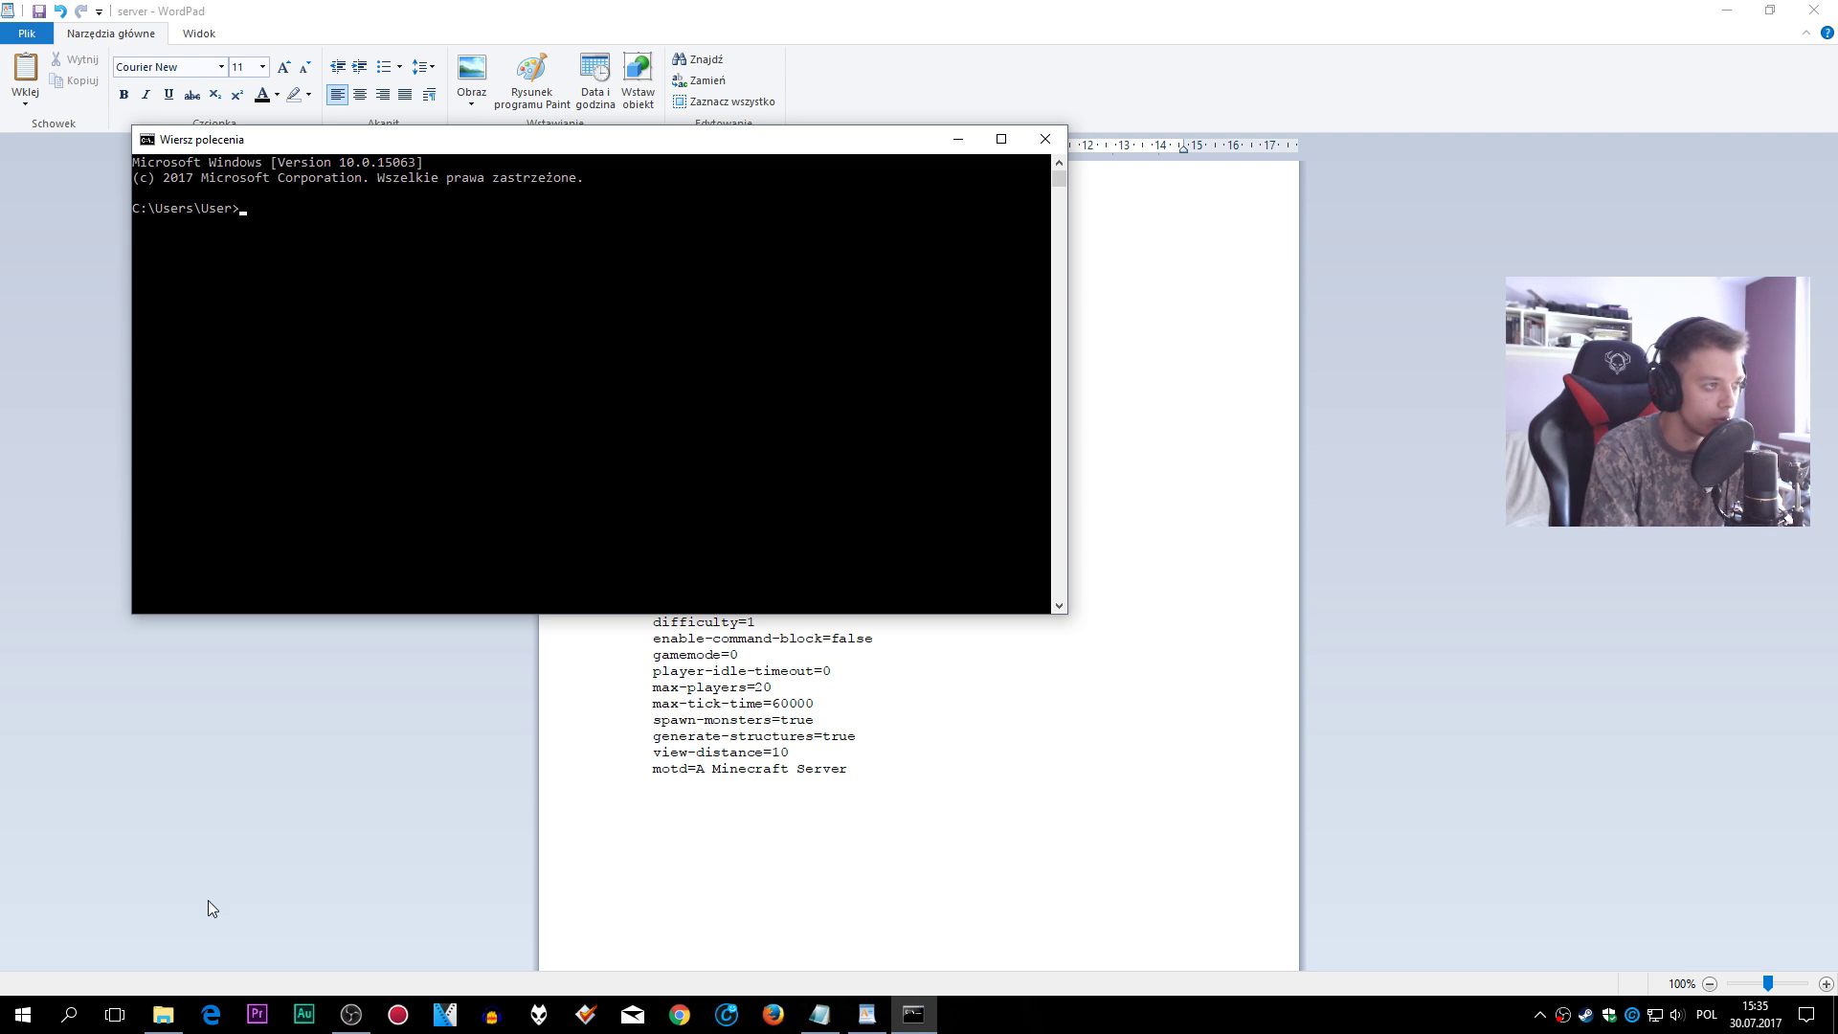
text(ipcing)
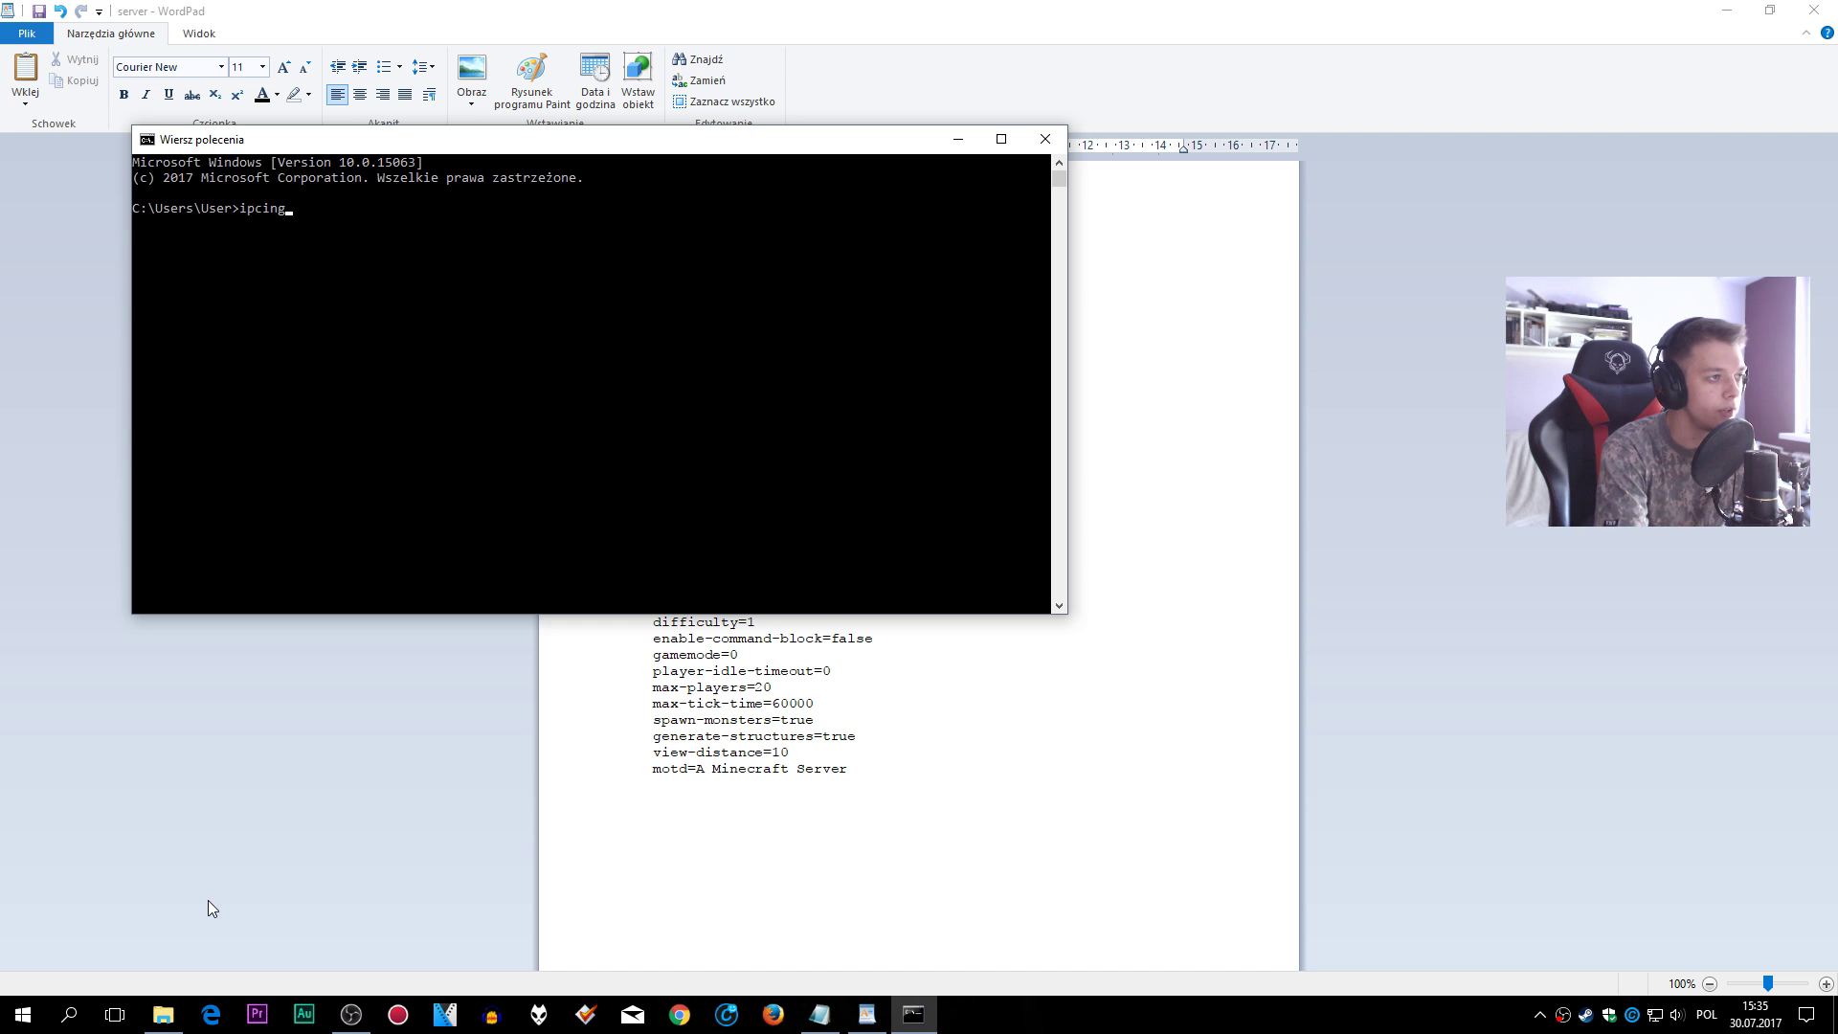
key(BackSpace)
key(BackSpace)
text(onfig)
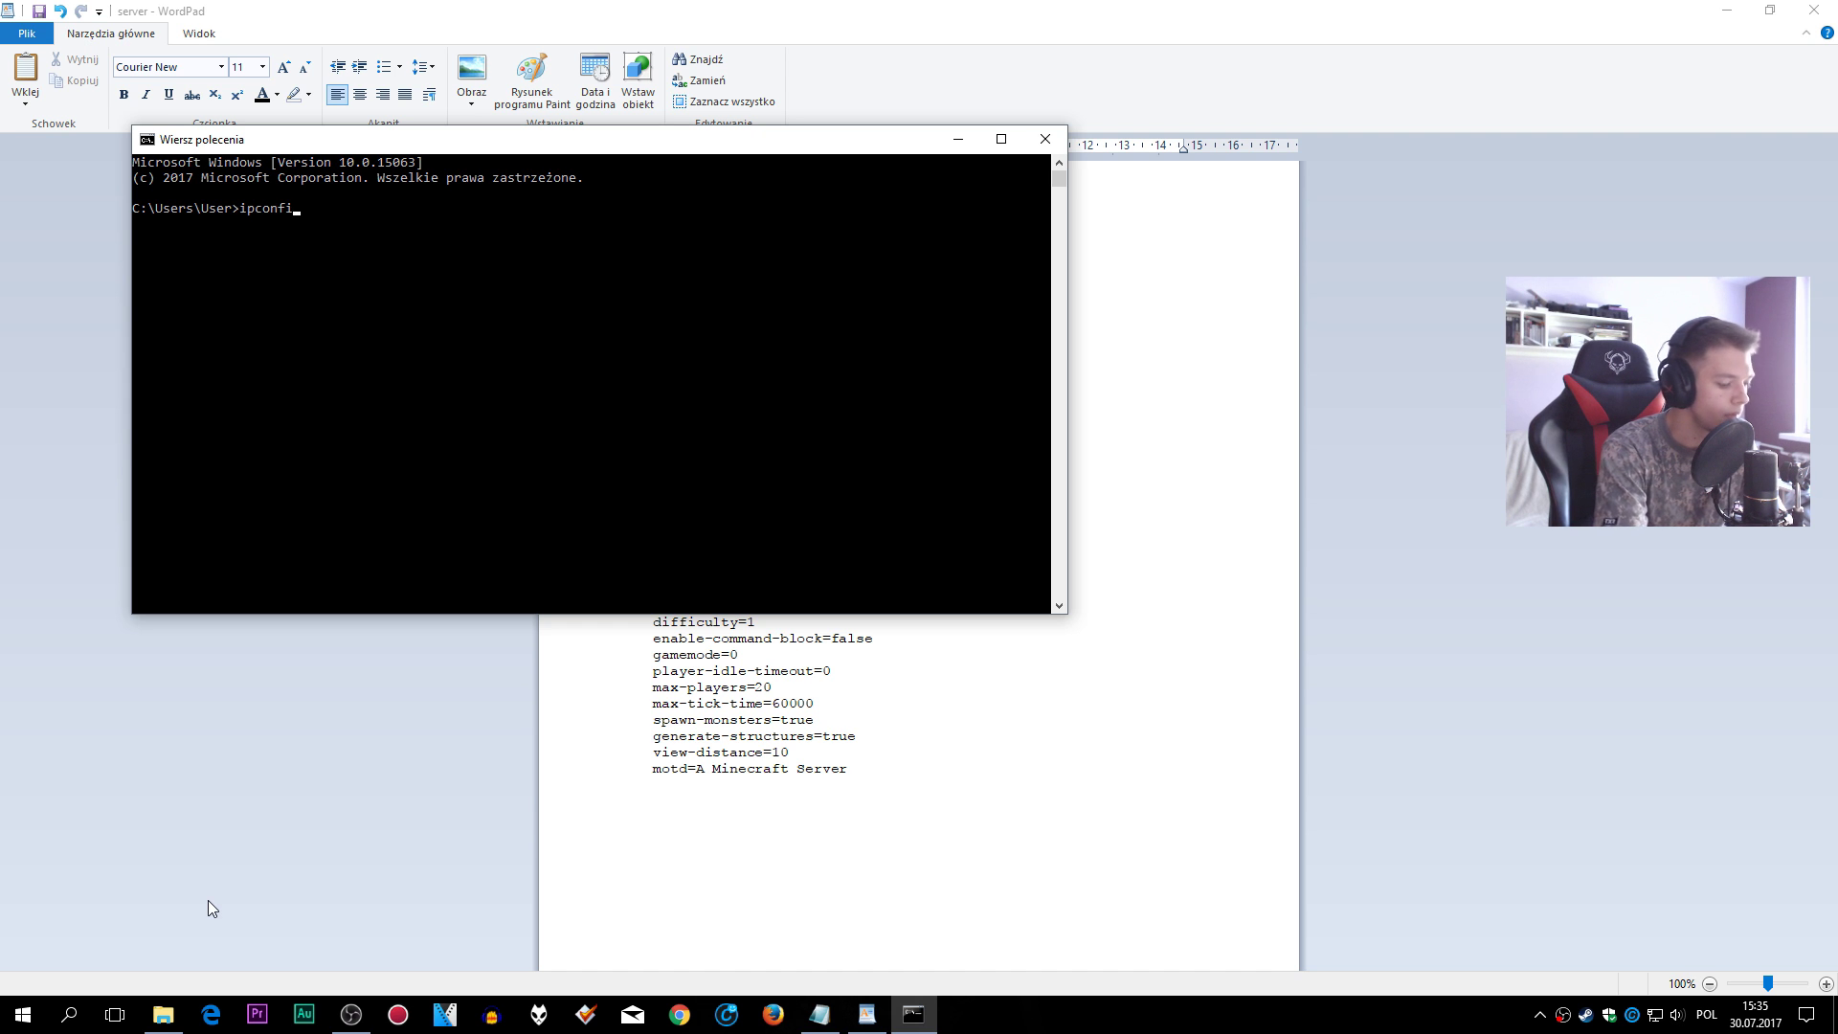
key(Return)
- Copy the IPv4 address 192.168.0.16 and minimize the console
drag(153, 343, 433, 349)
click(528, 349)
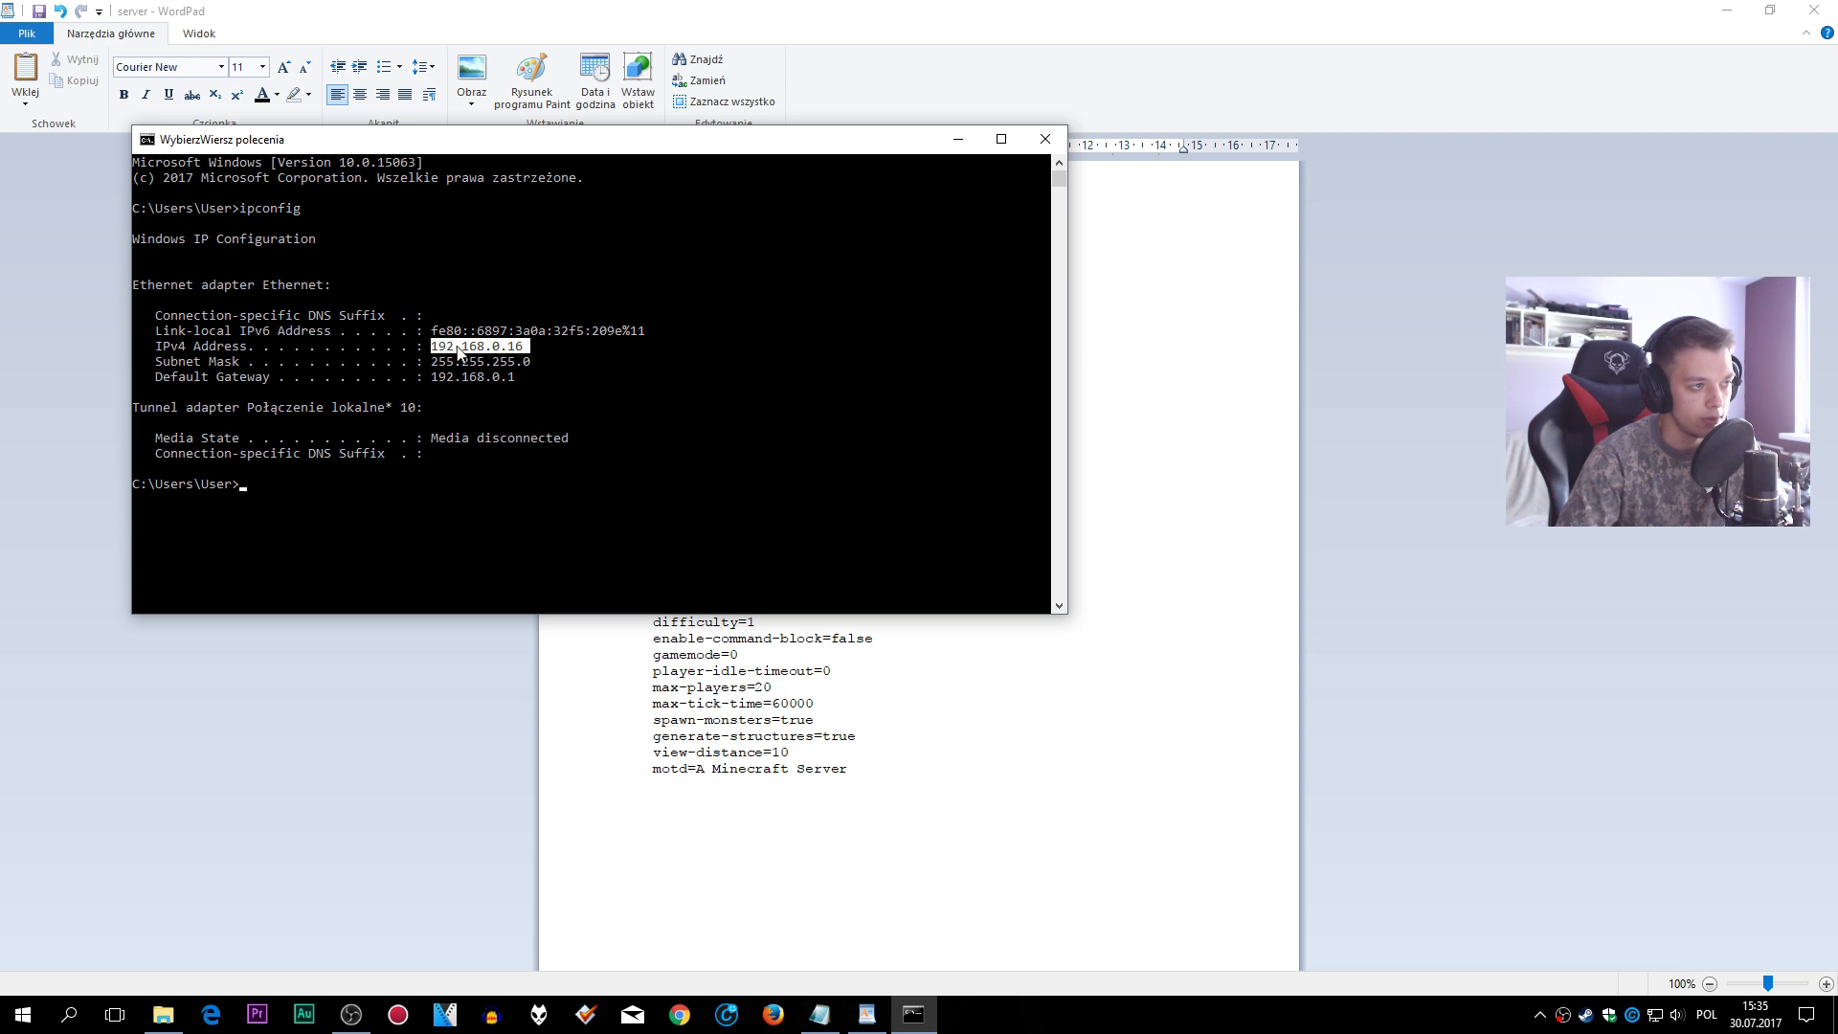
right_click(544, 358)
click(957, 139)
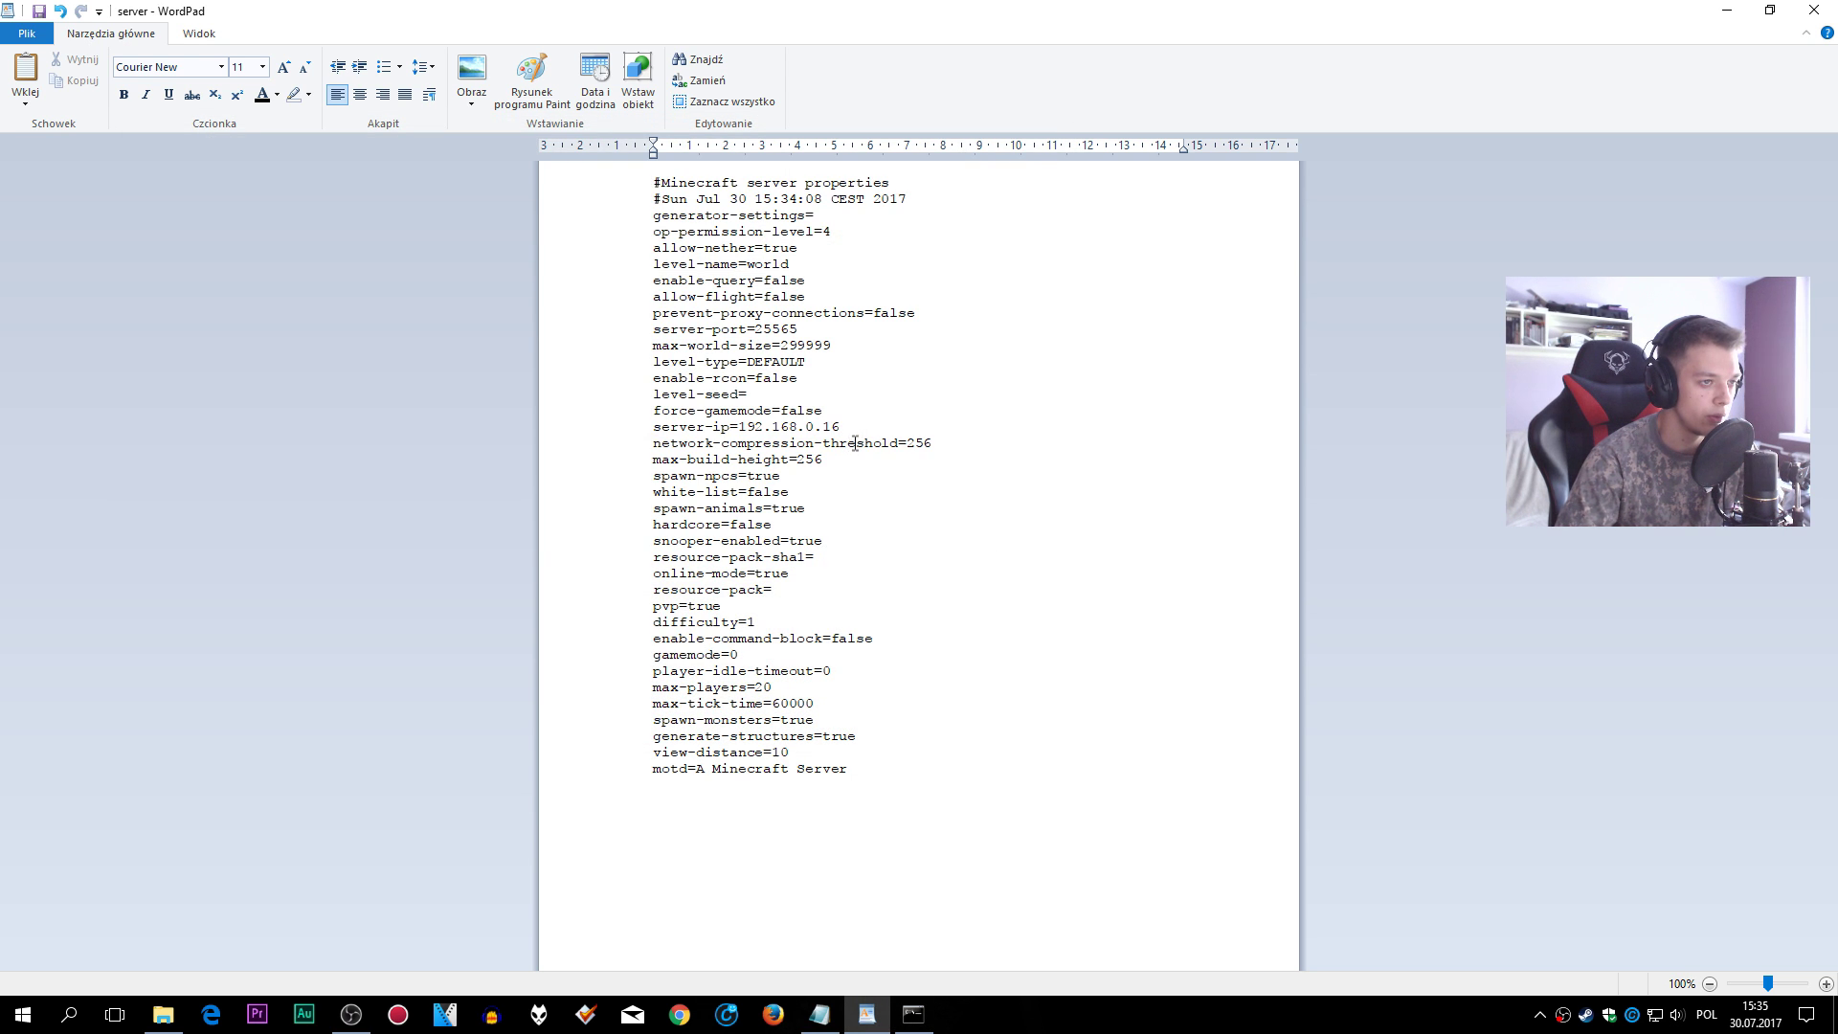
drag(853, 427, 592, 416)
click(773, 426)
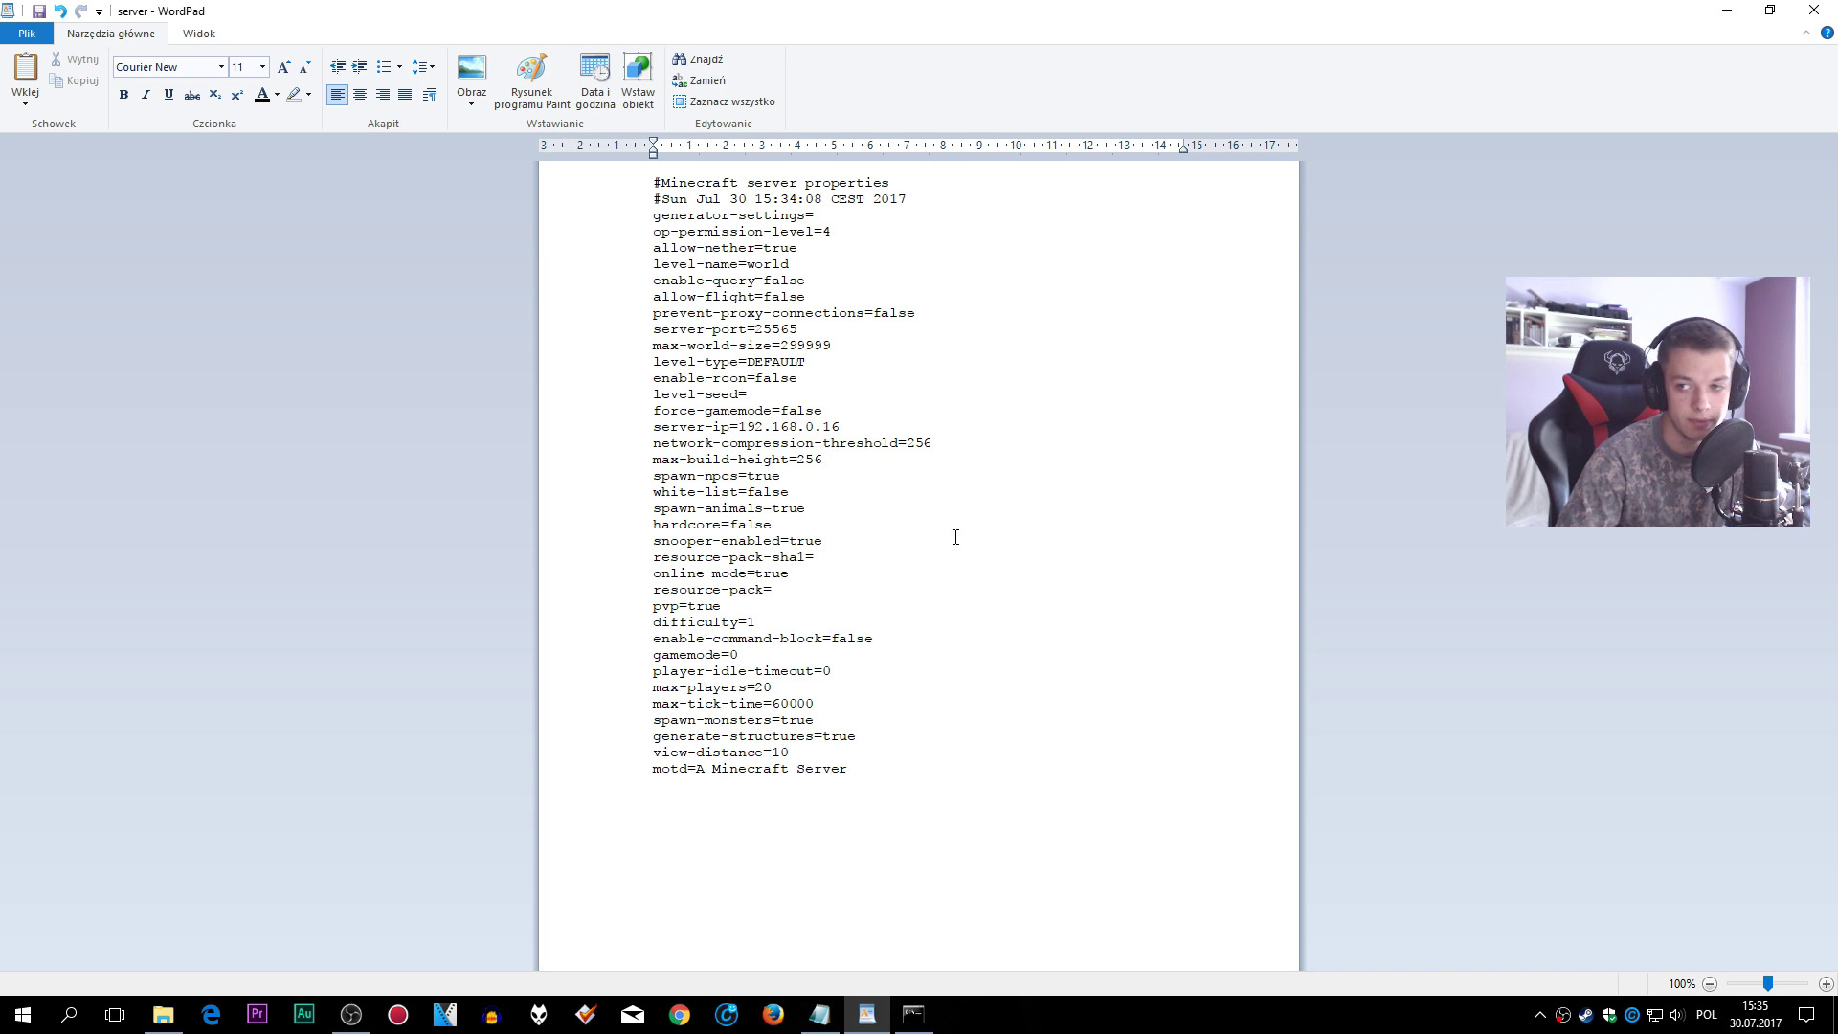
click(947, 458)
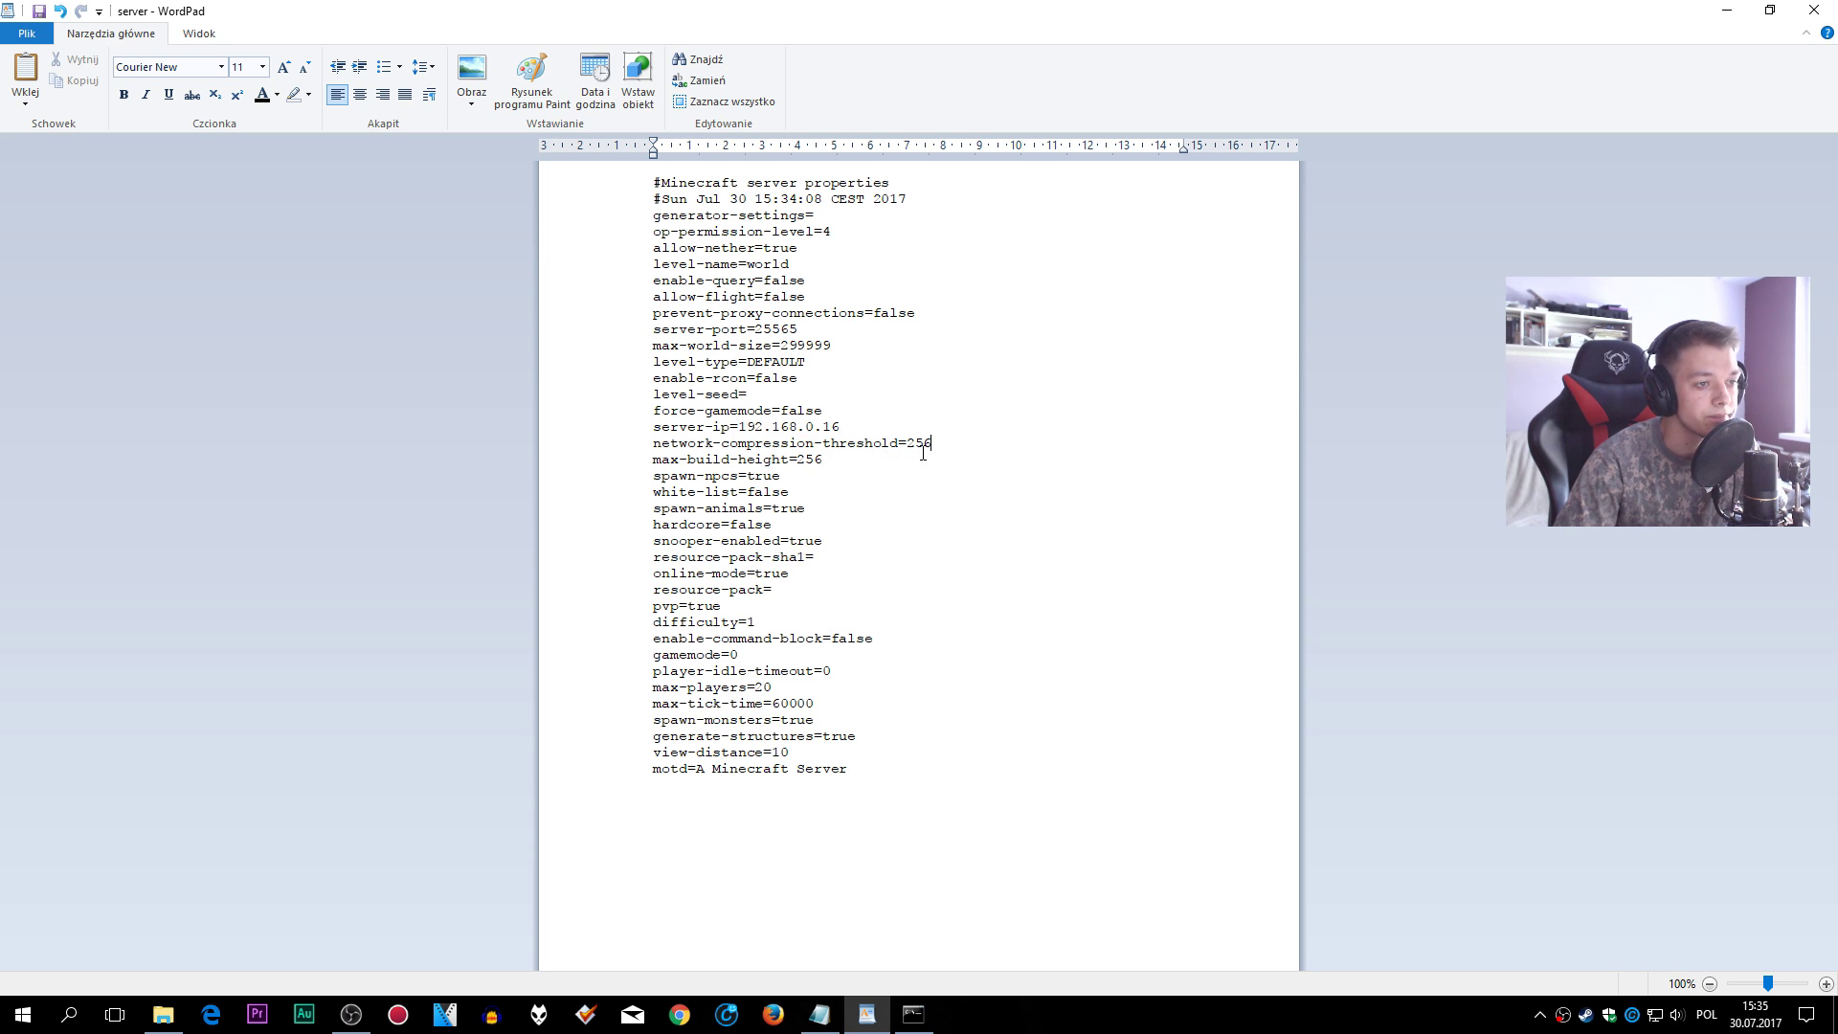
drag(840, 427, 720, 428)
click(722, 431)
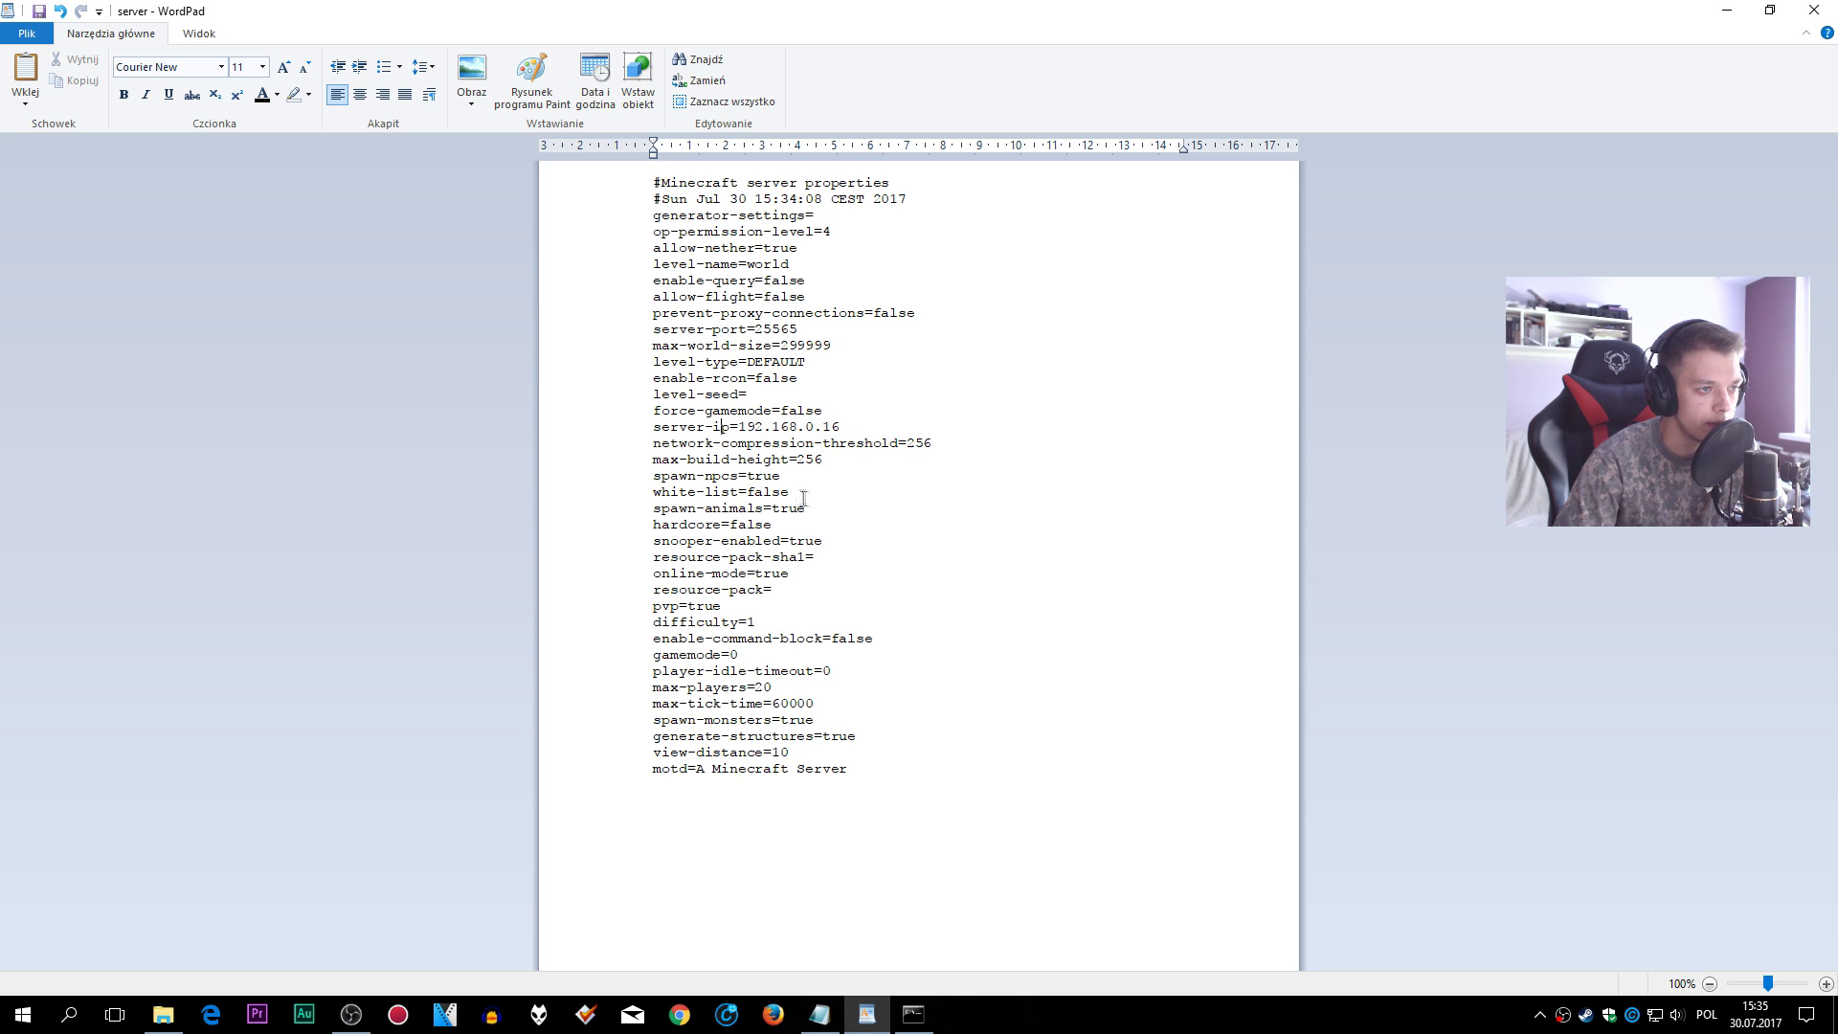
double_click(783, 574)
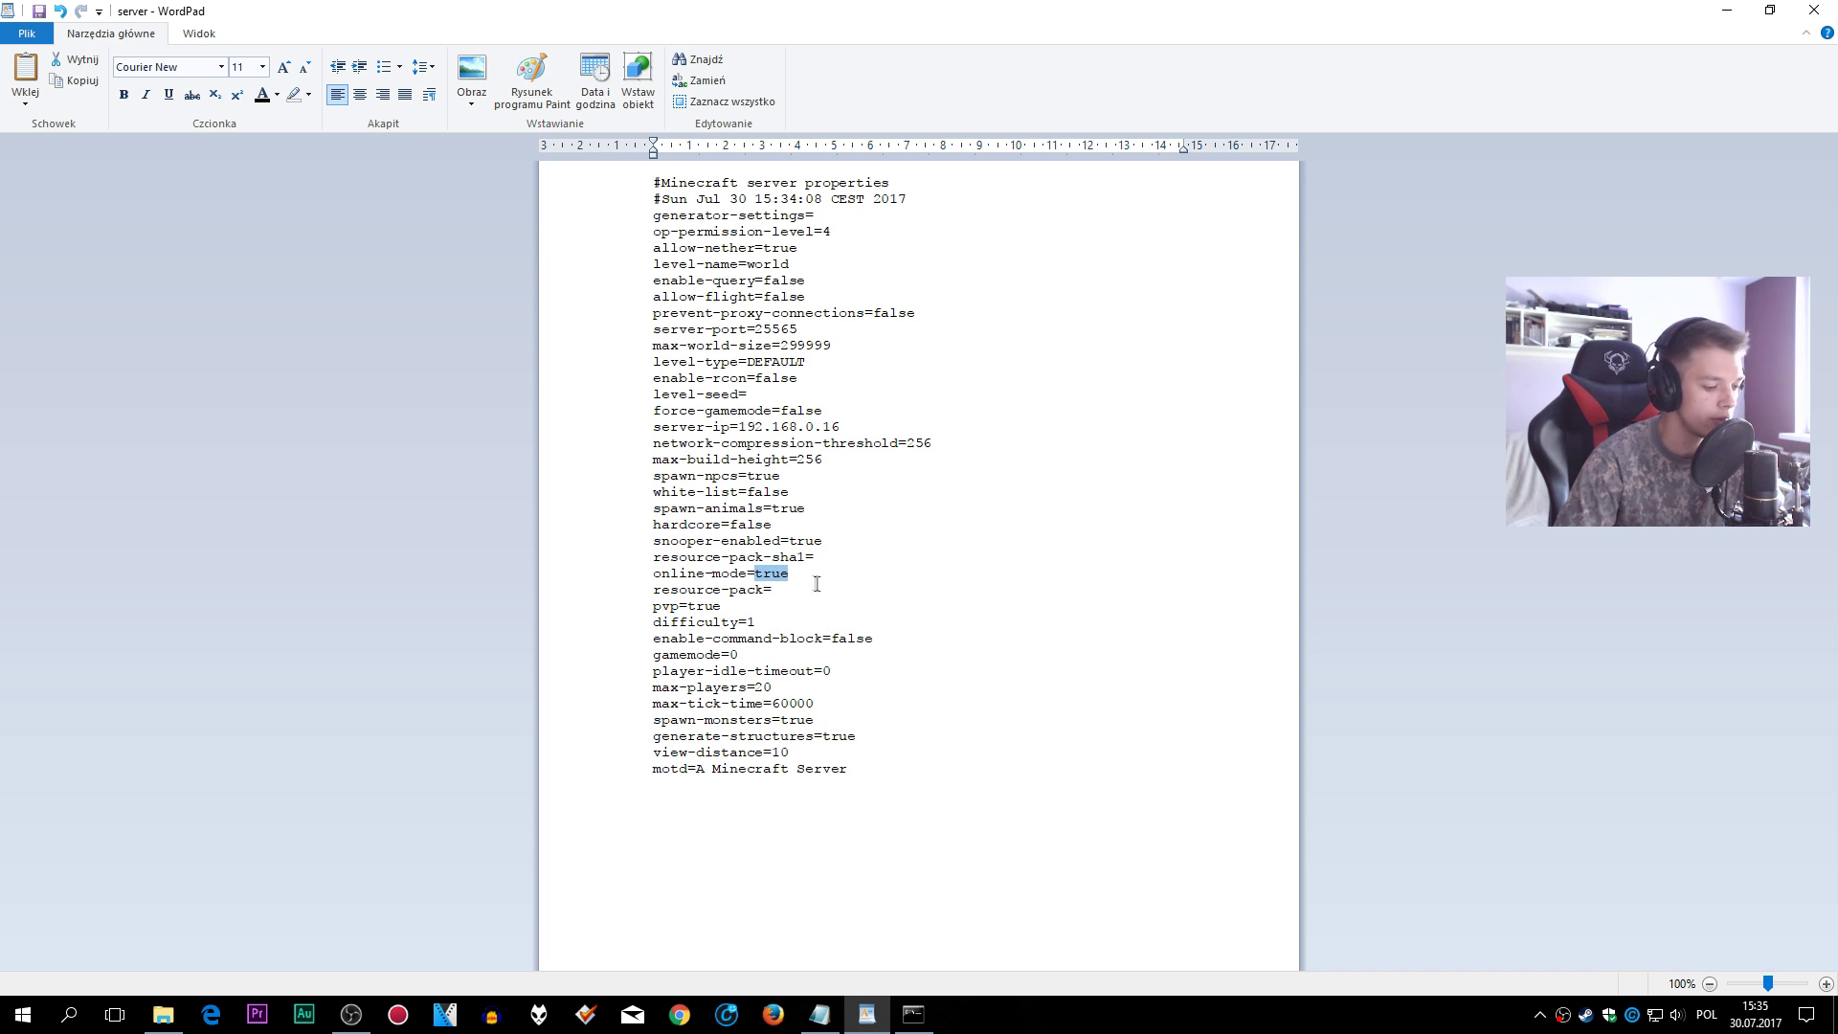
click(811, 572)
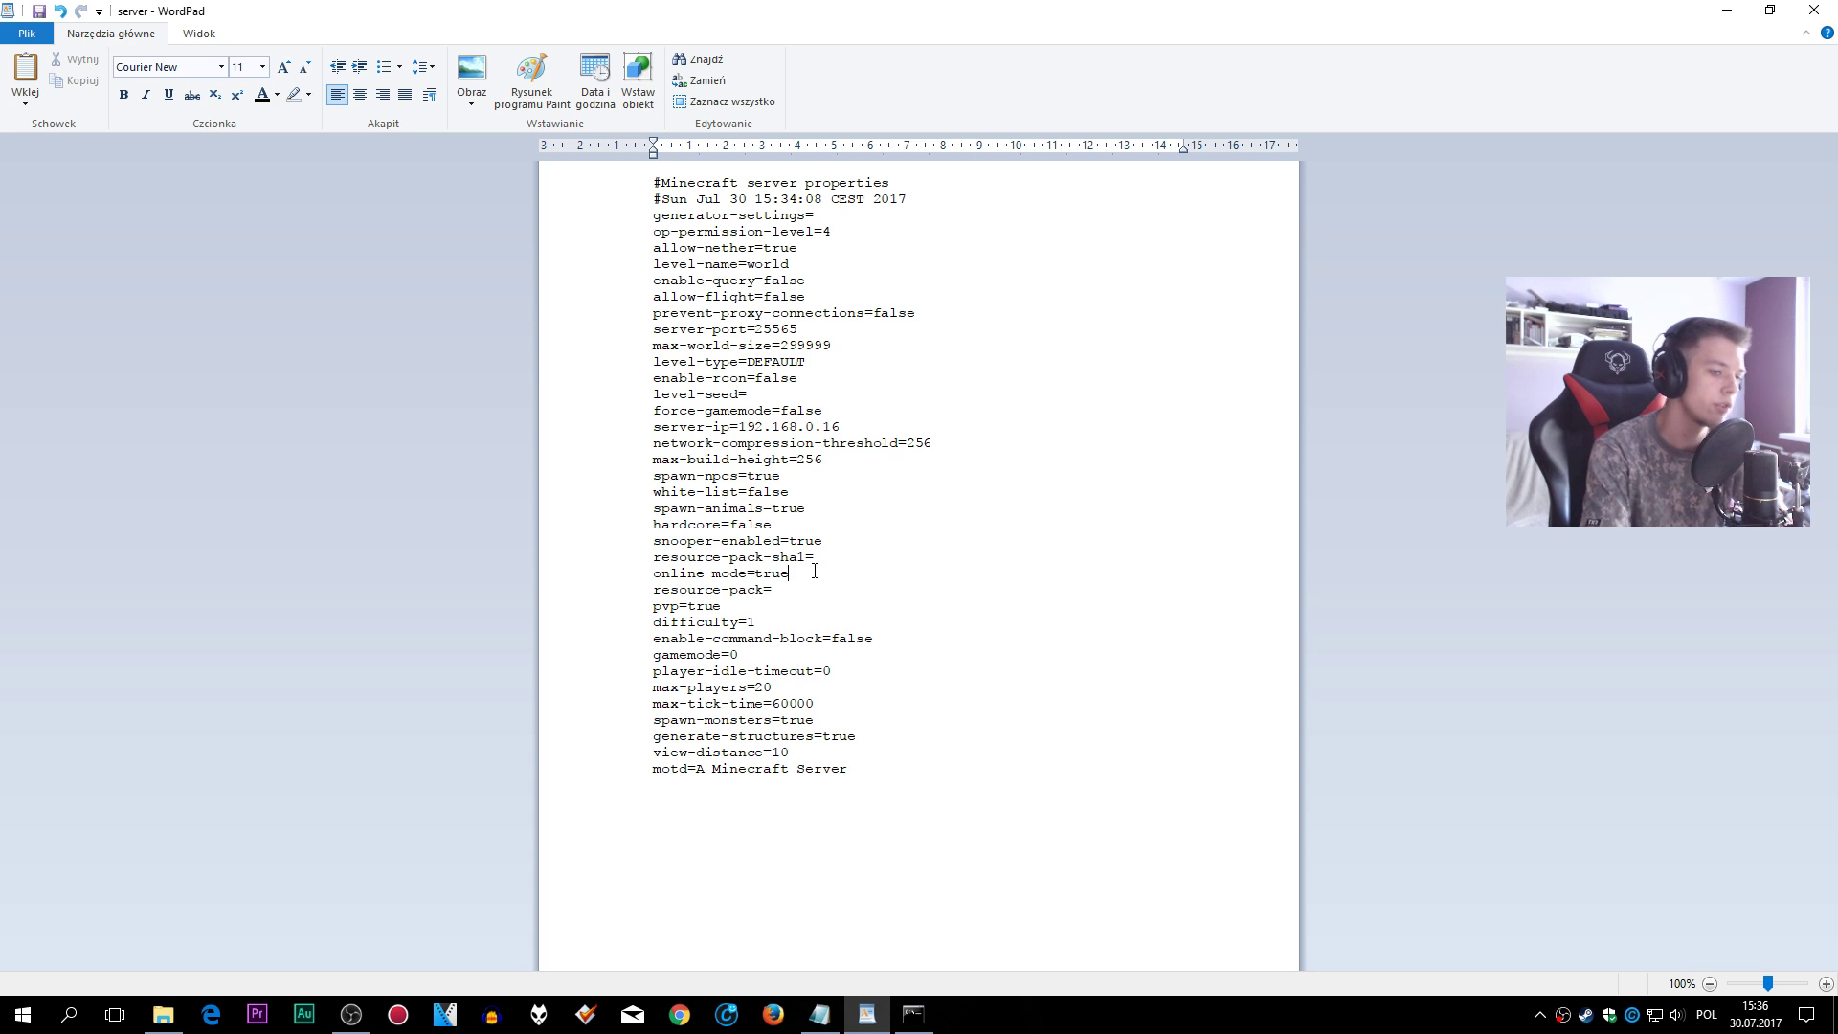
- Set online-mode to false, difficulty to 2, and enable-command-block to true
key(BackSpace)
text(false)
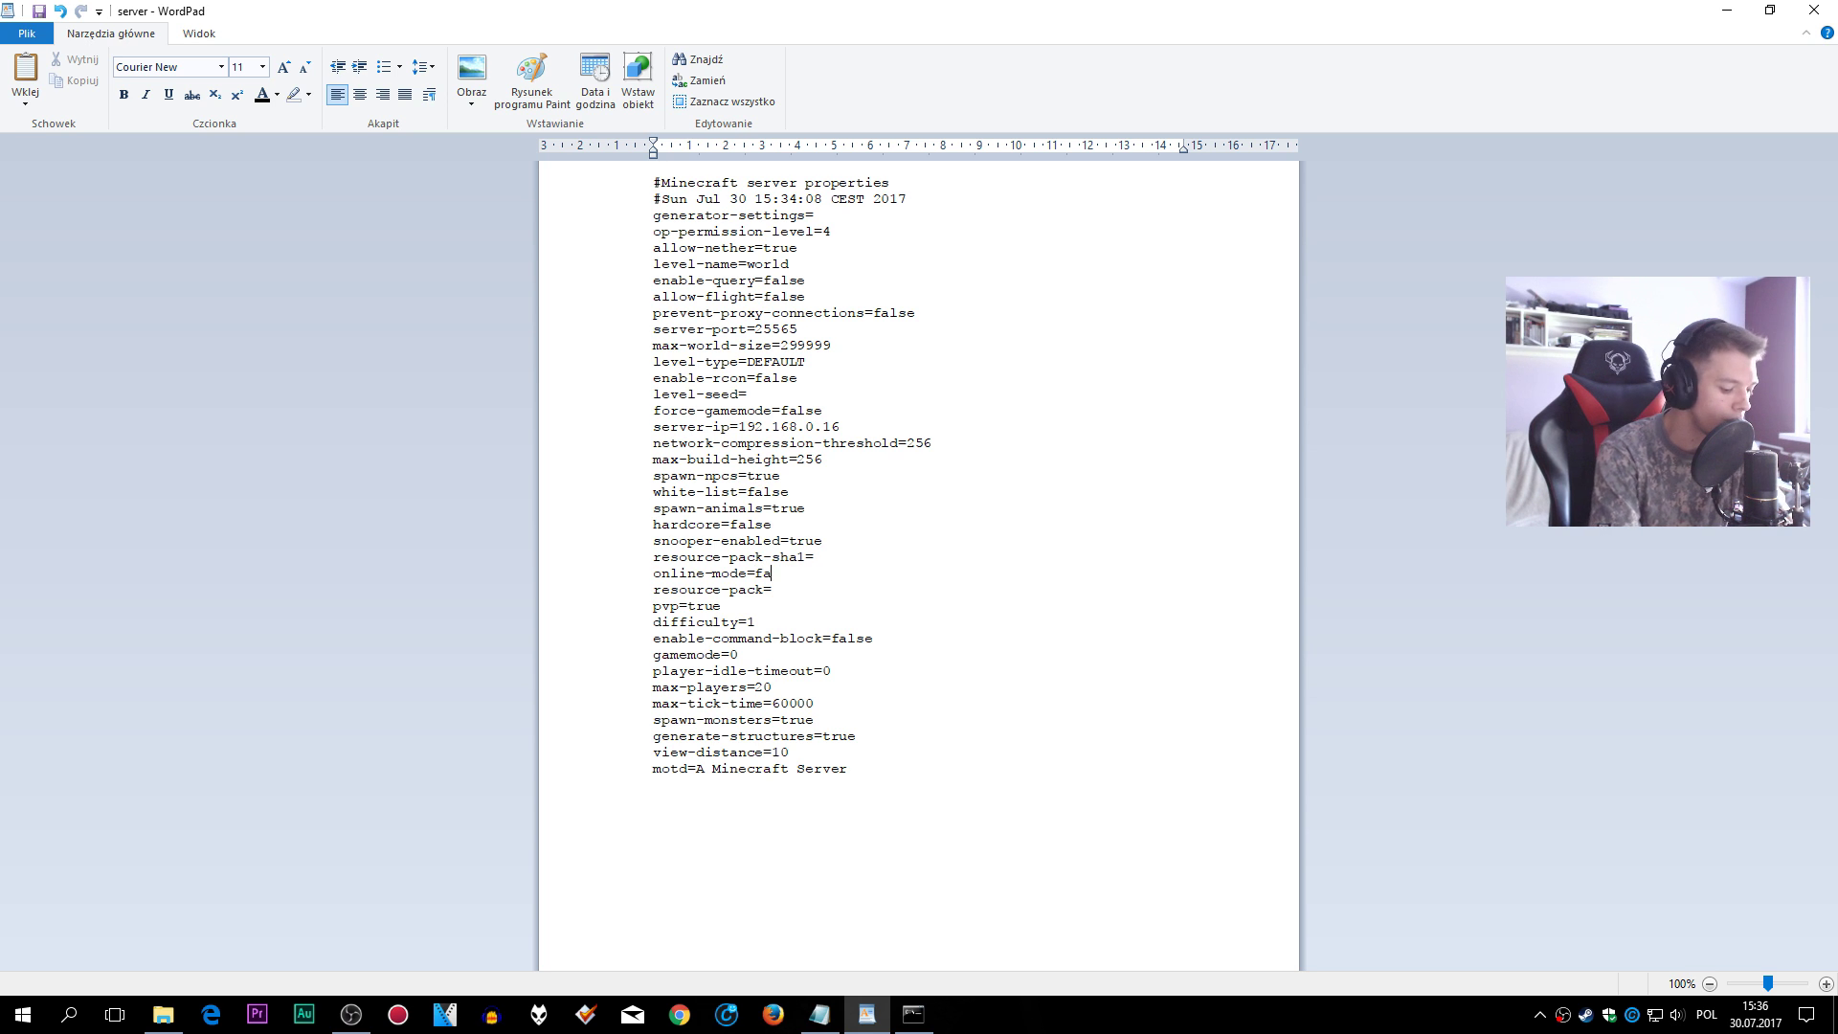
click(755, 611)
click(766, 620)
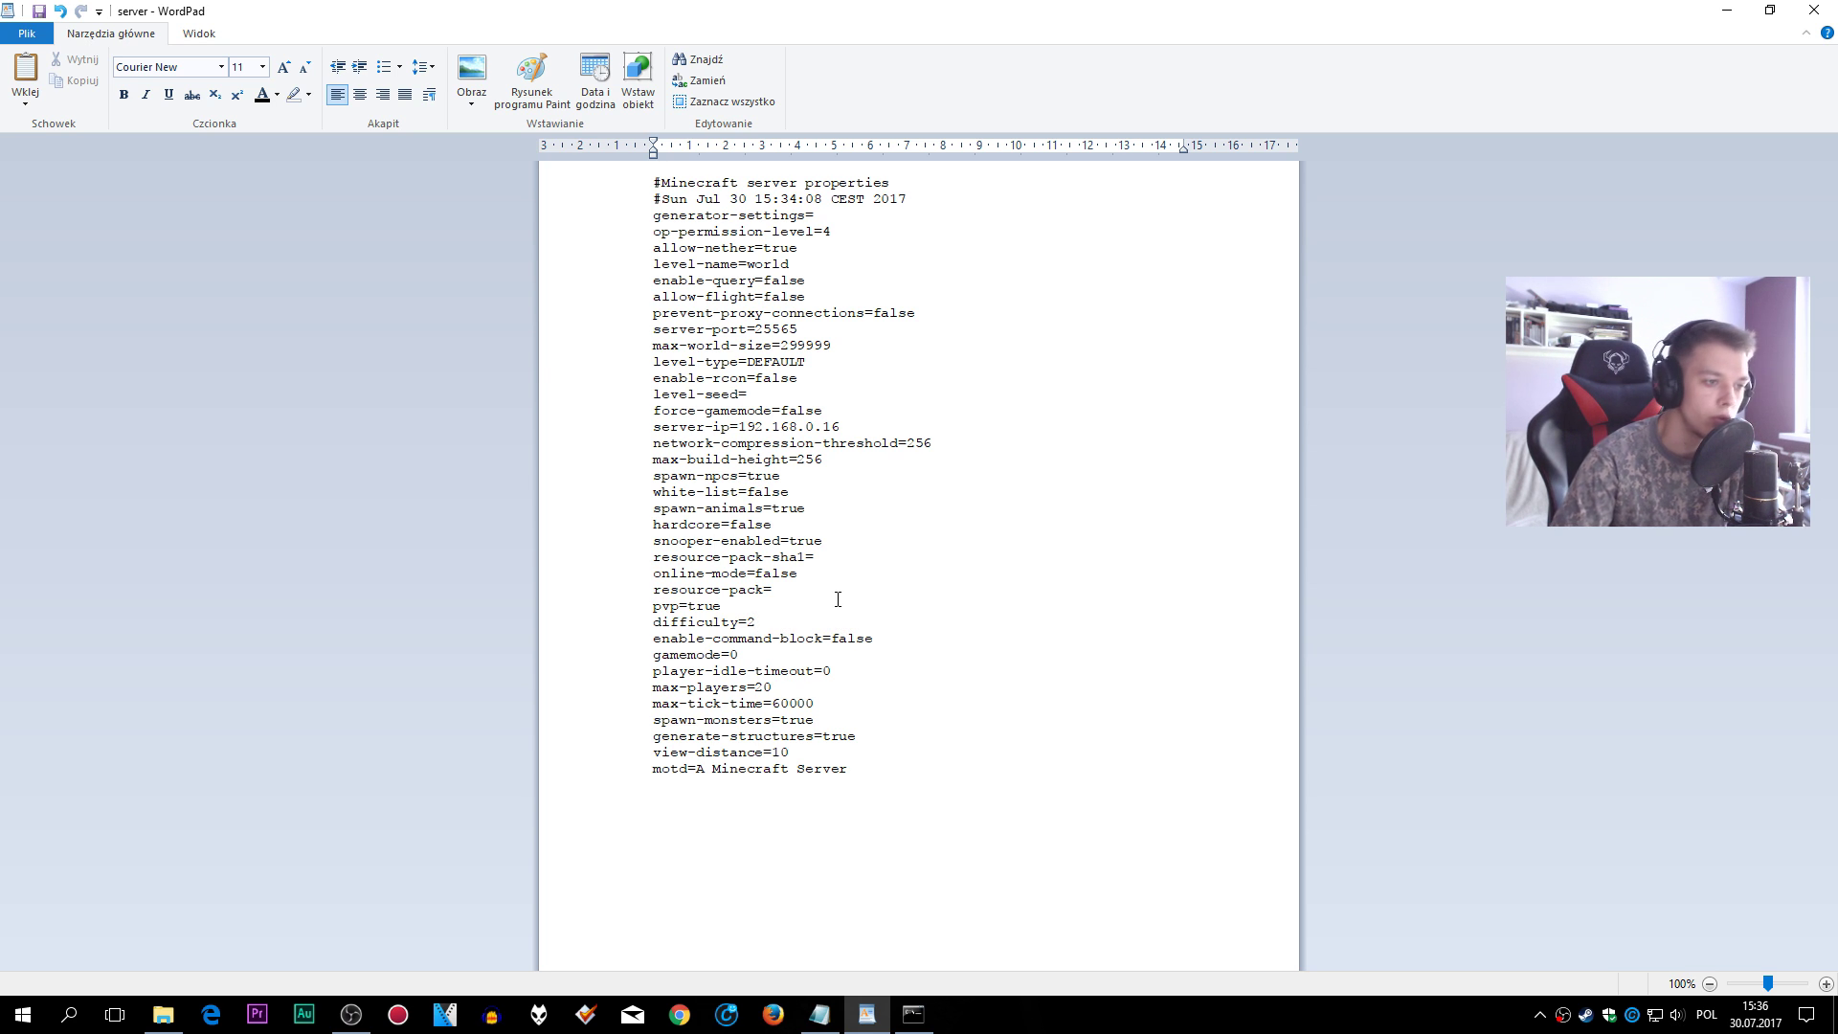
drag(897, 646, 831, 638)
text(true)
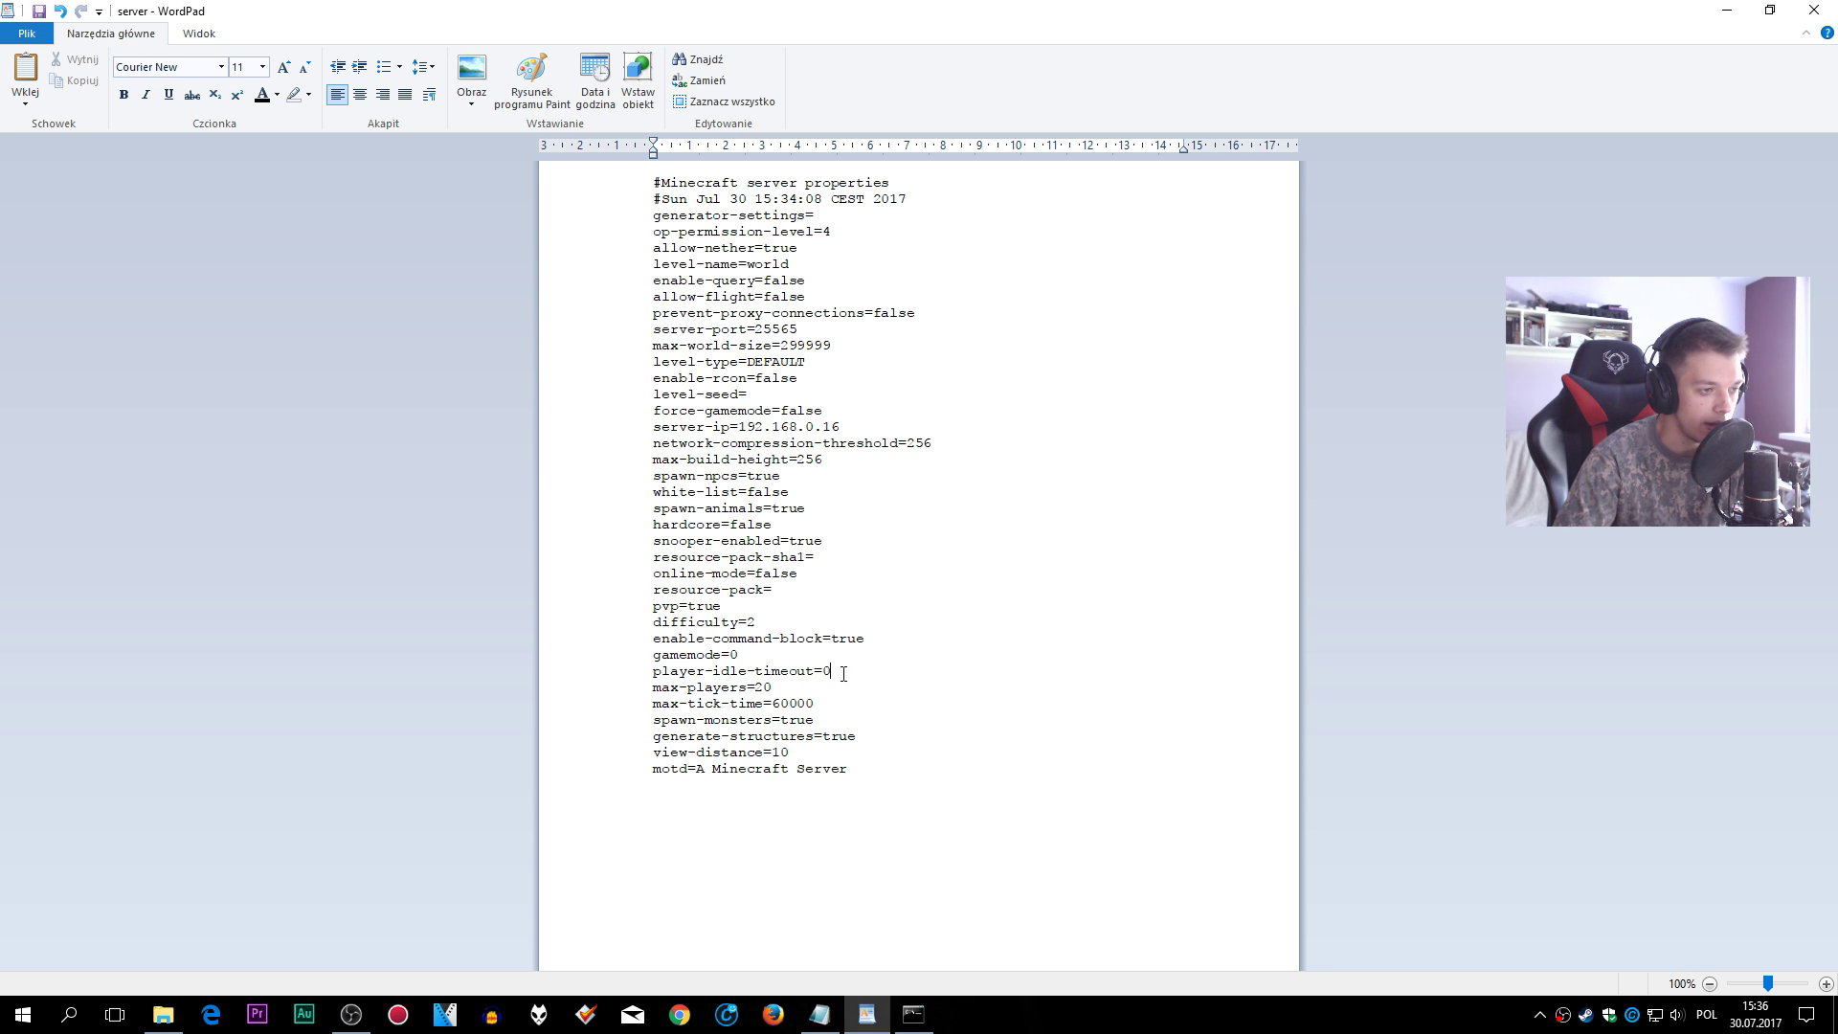
- Set view-distance to 12 and motd to 'Elo Youtube', then save server.properties
click(861, 673)
double_click(823, 671)
click(825, 671)
click(772, 688)
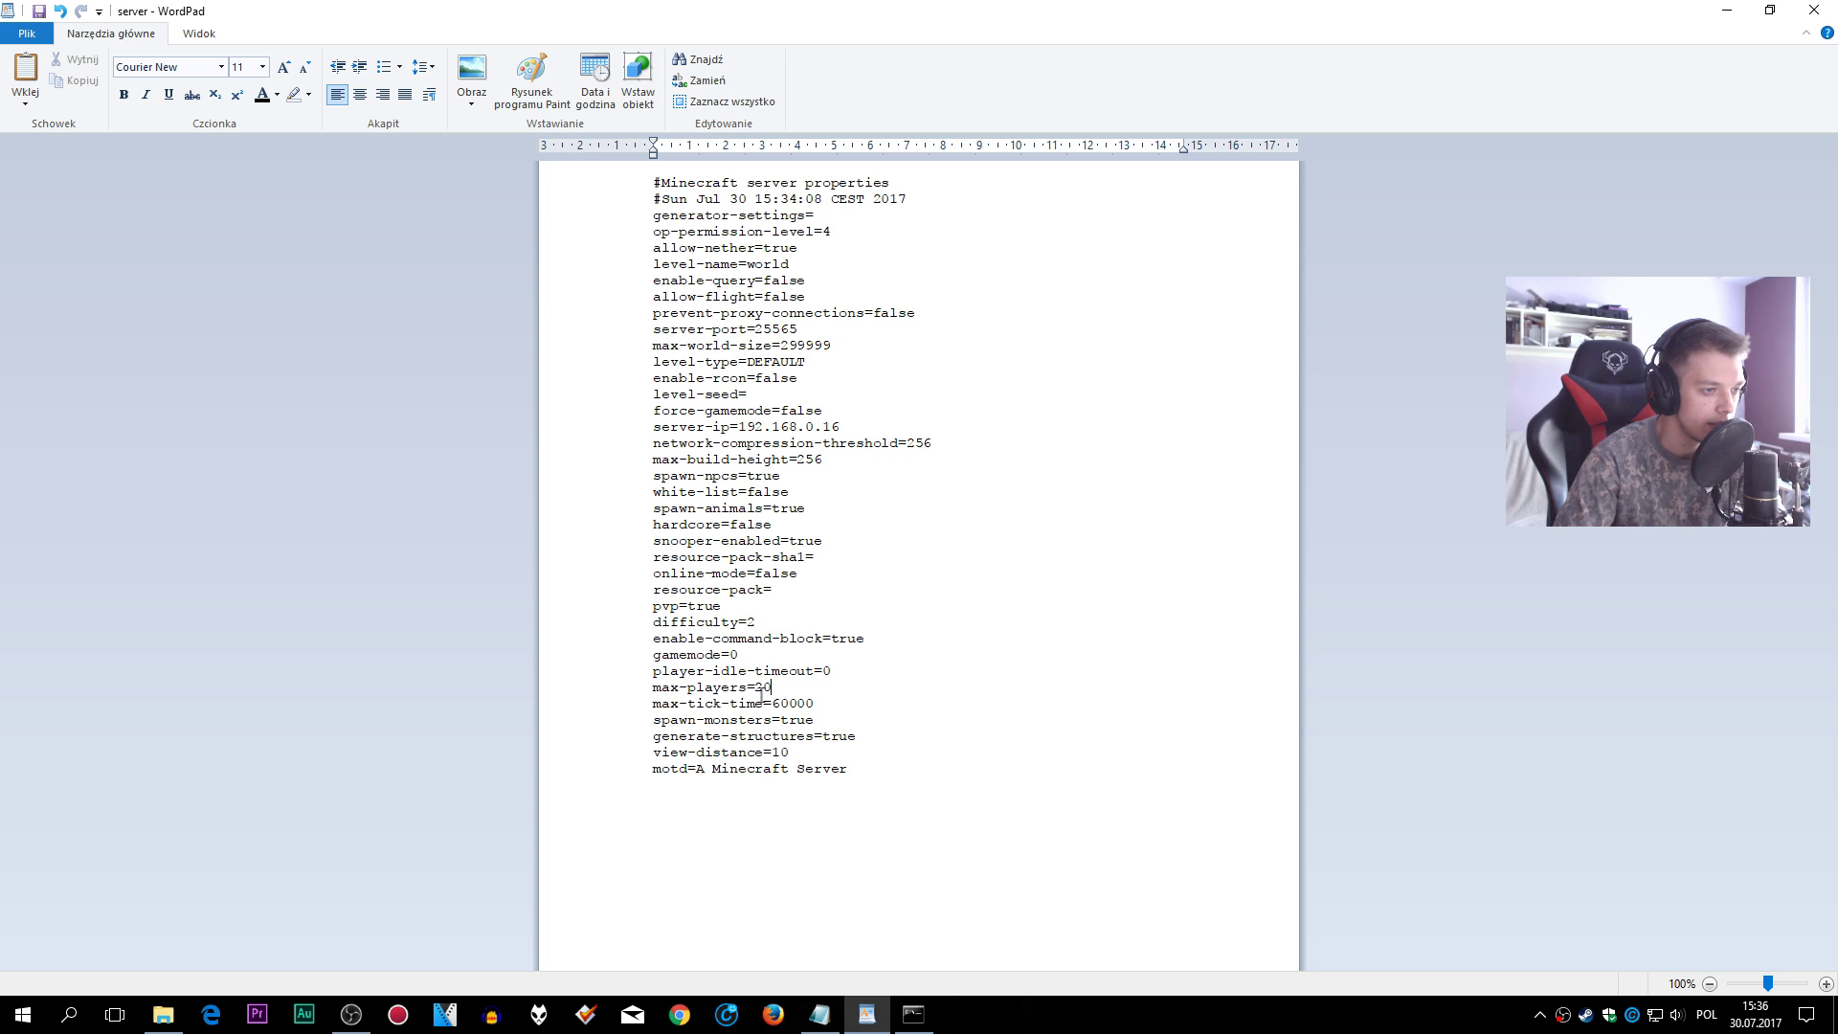
click(821, 723)
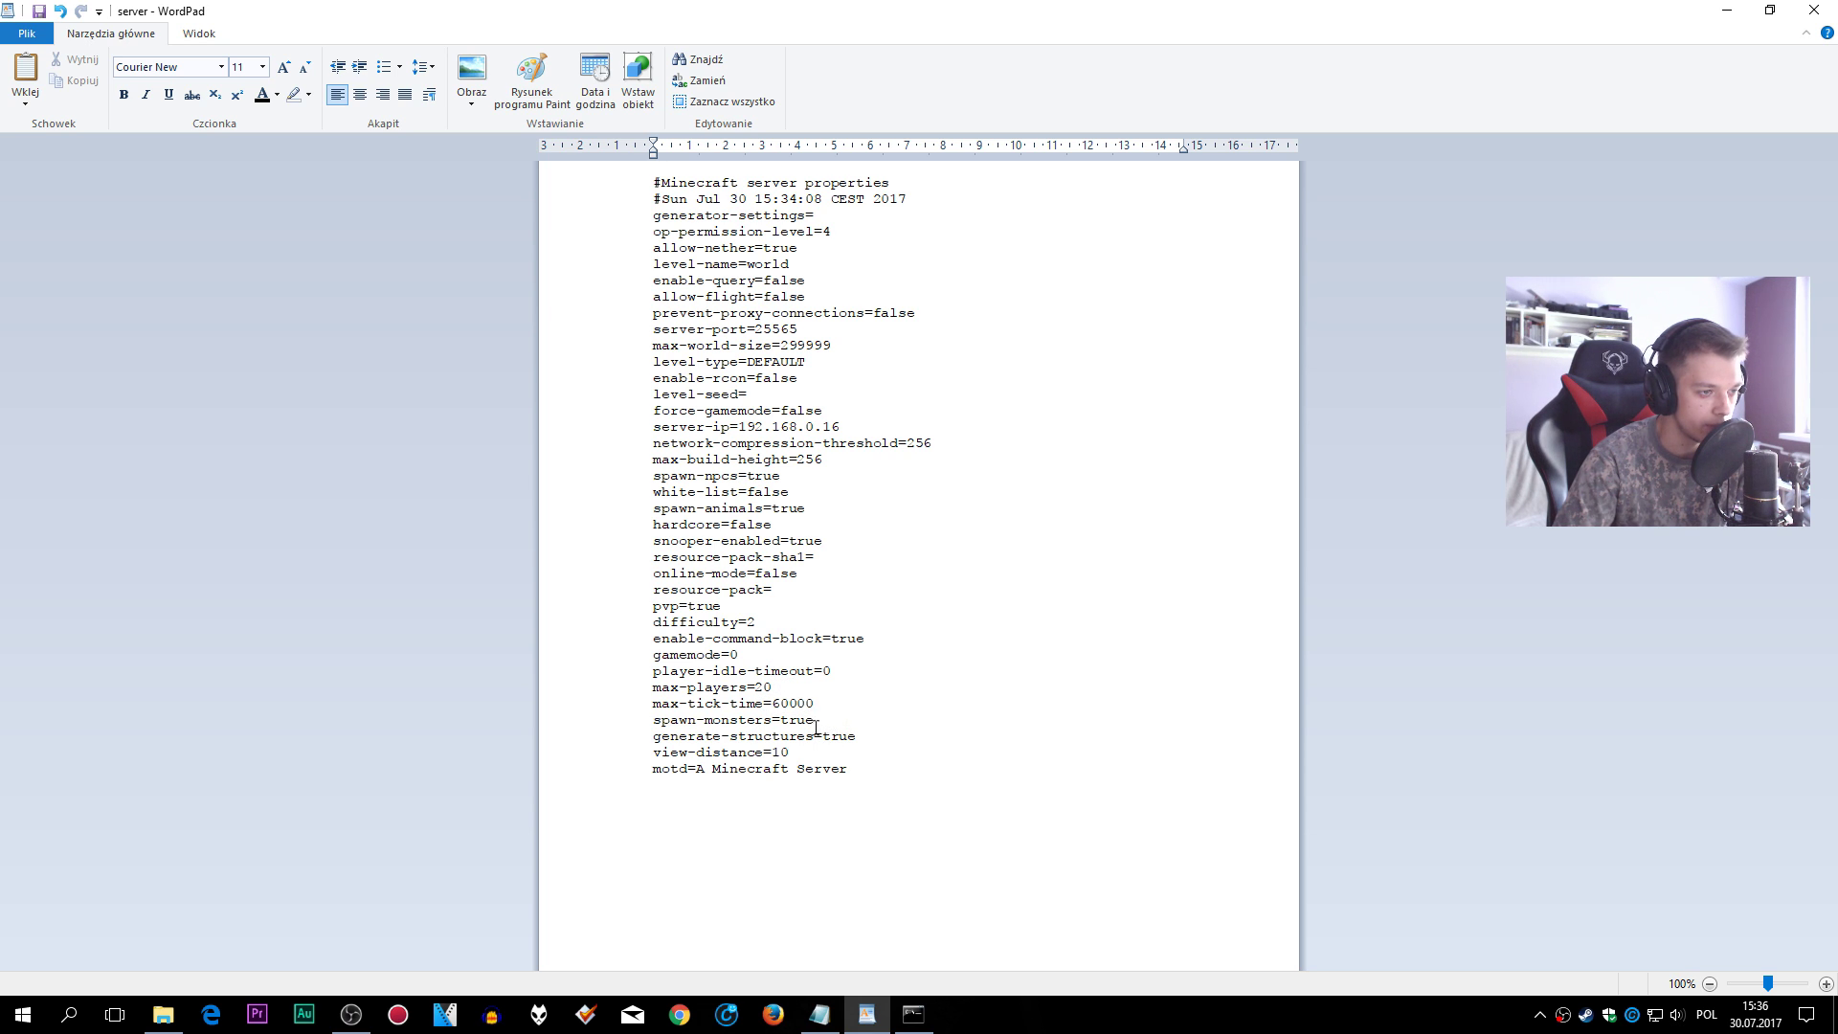
drag(807, 752, 771, 754)
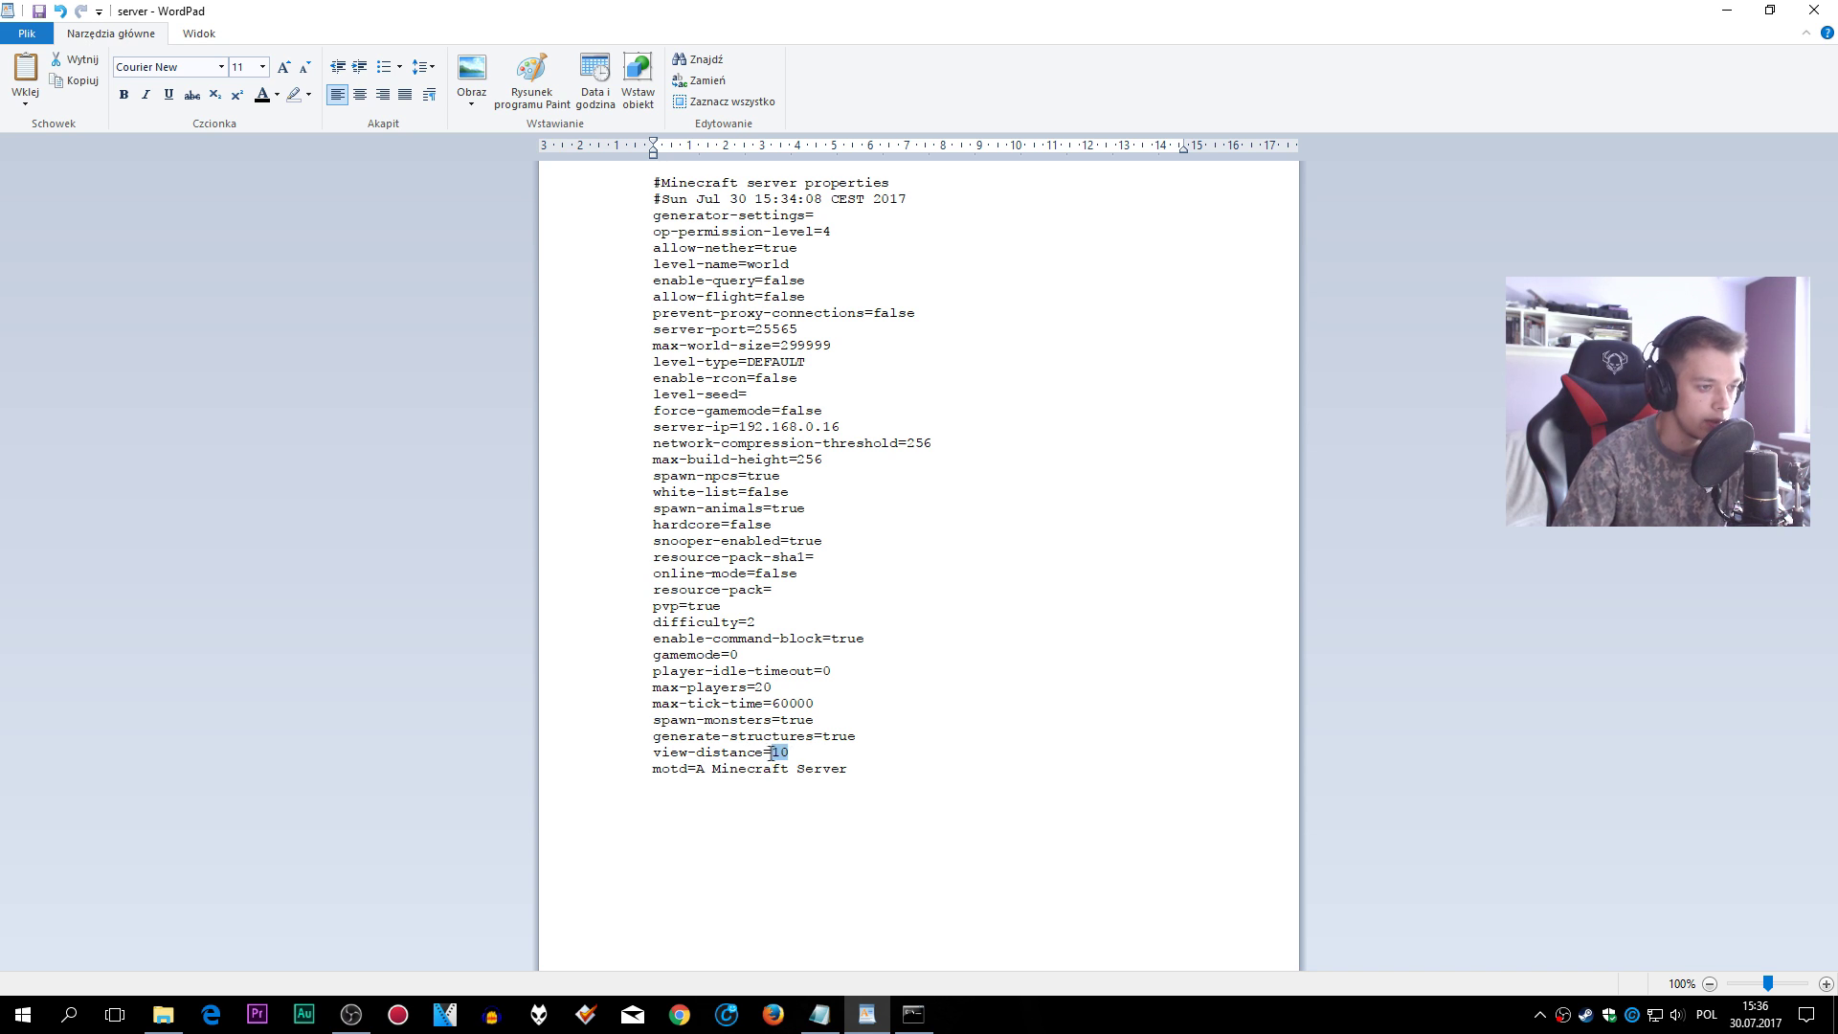
text(12)
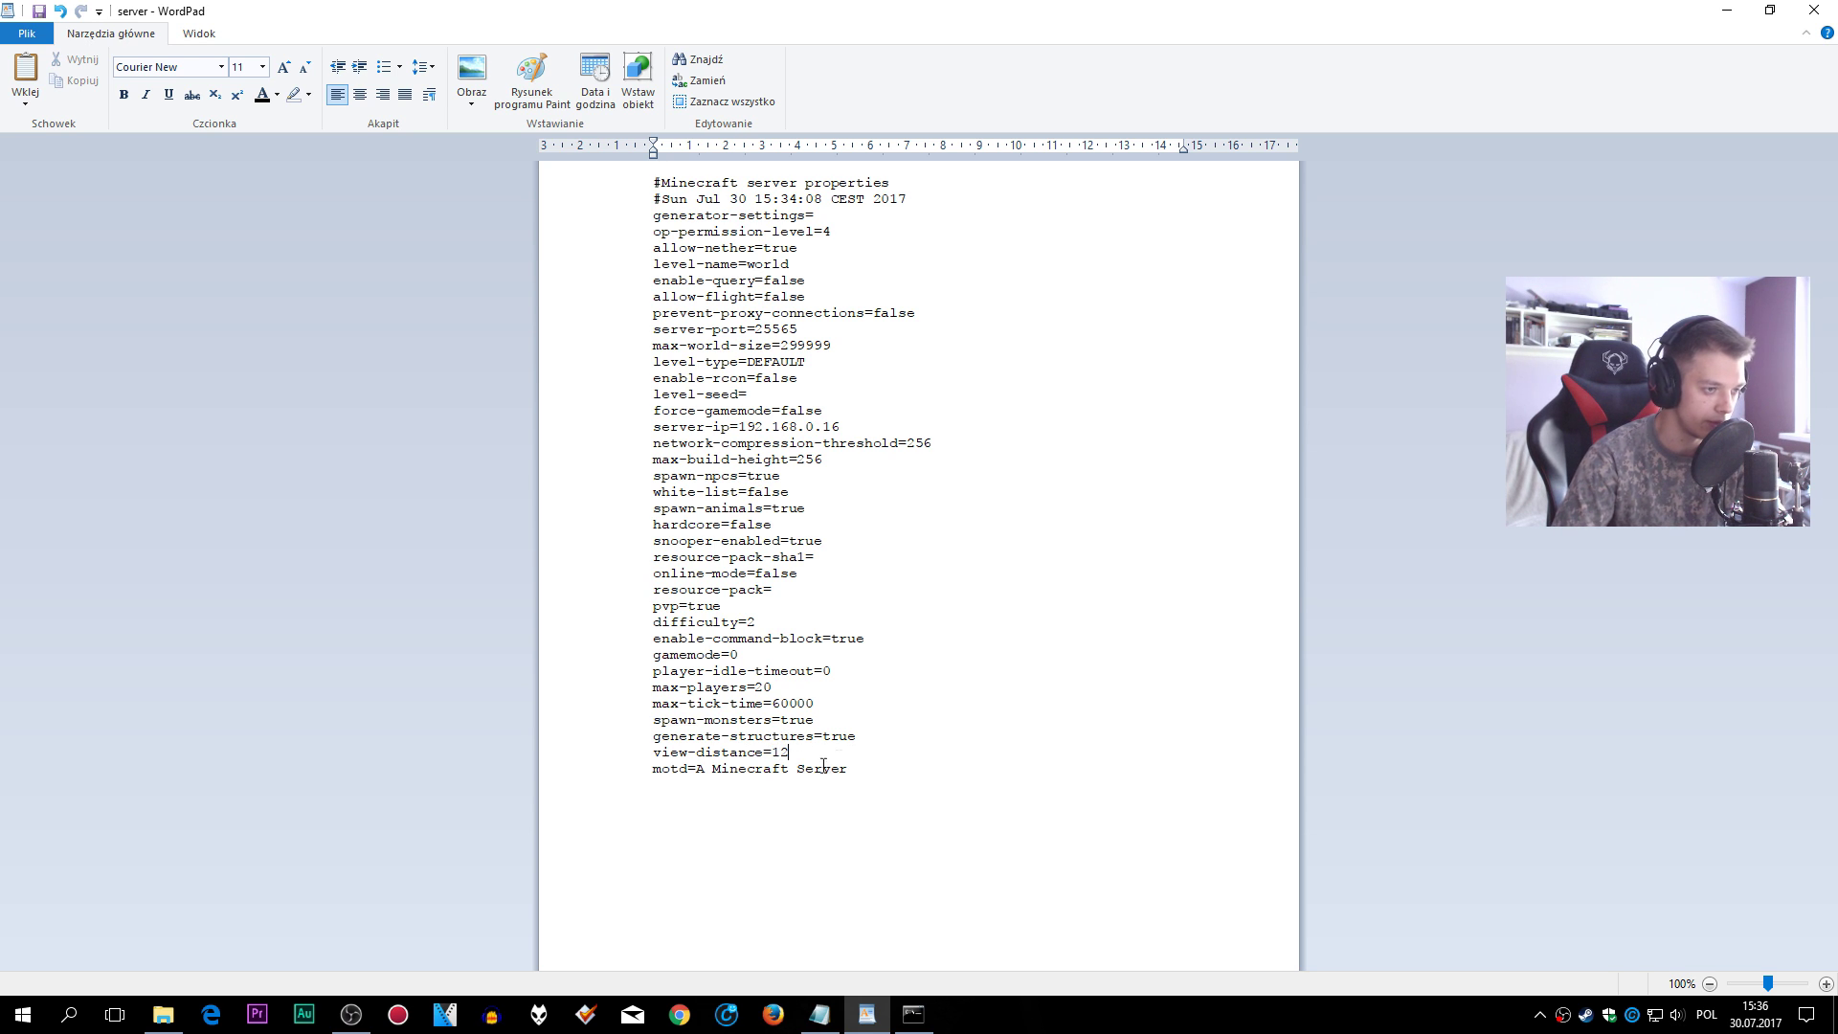
drag(861, 769, 714, 761)
key(BackSpace)
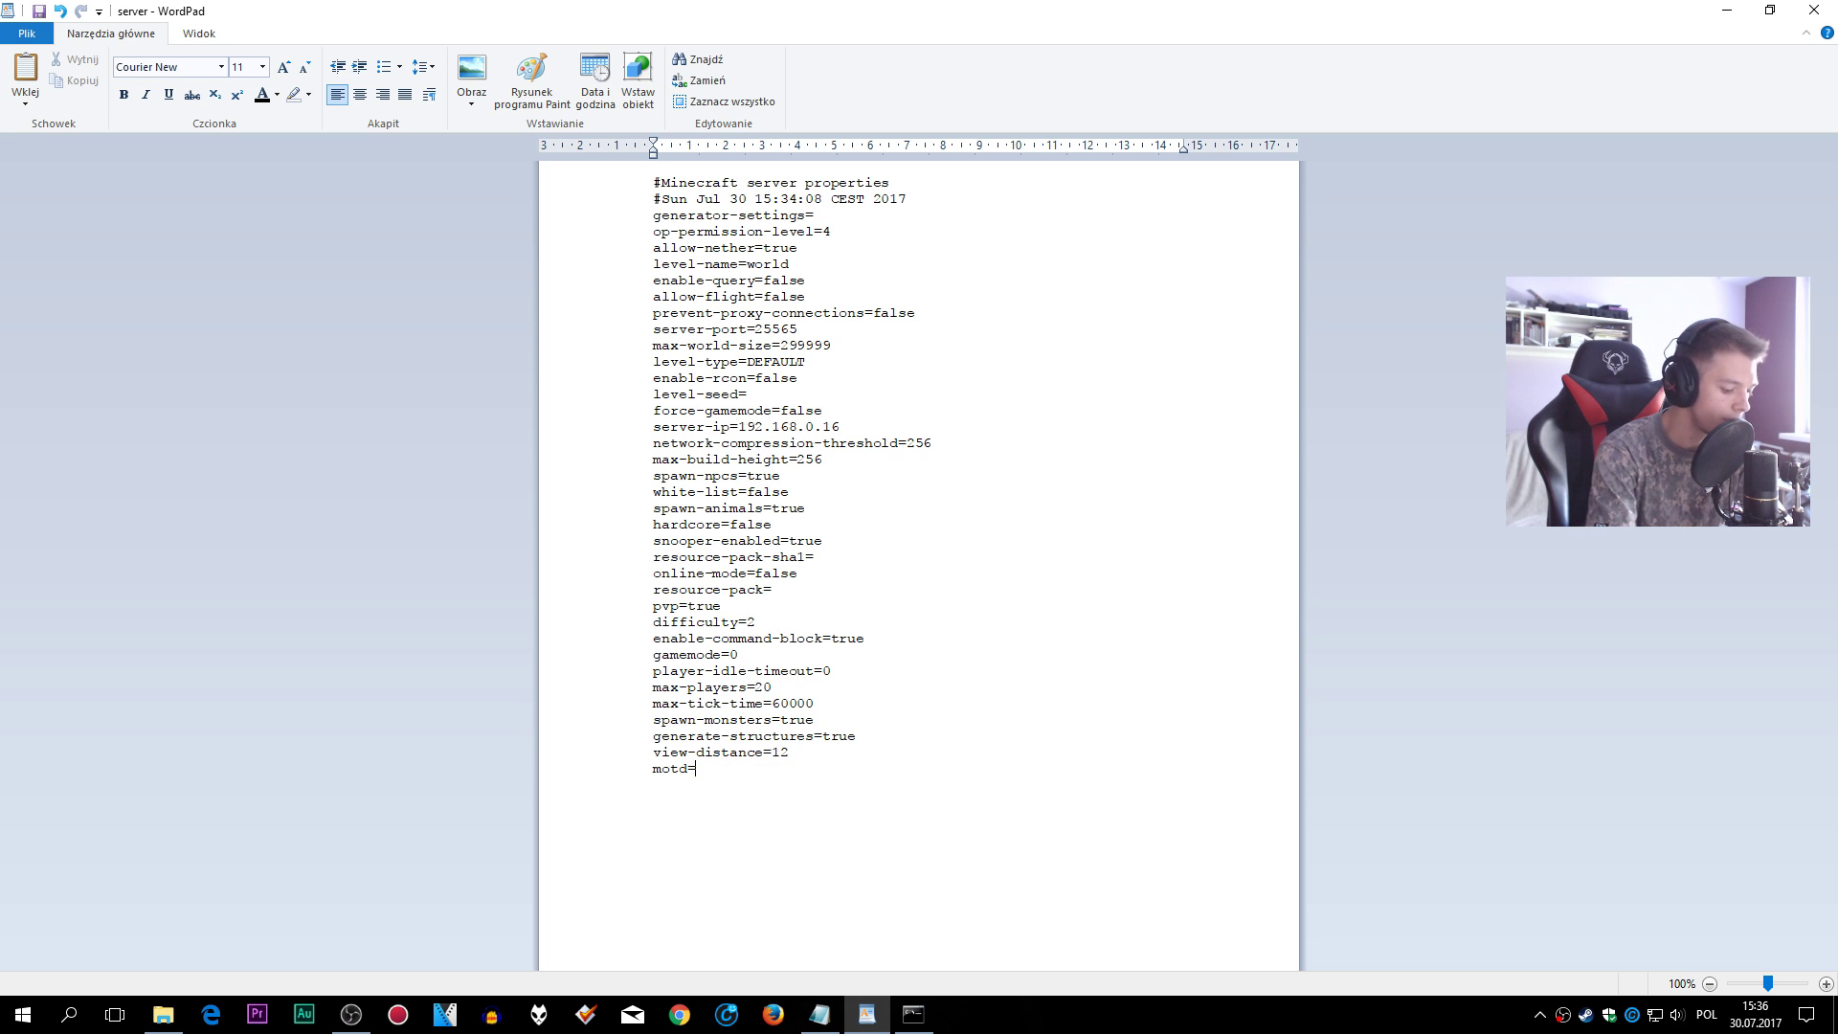
text(Elo)
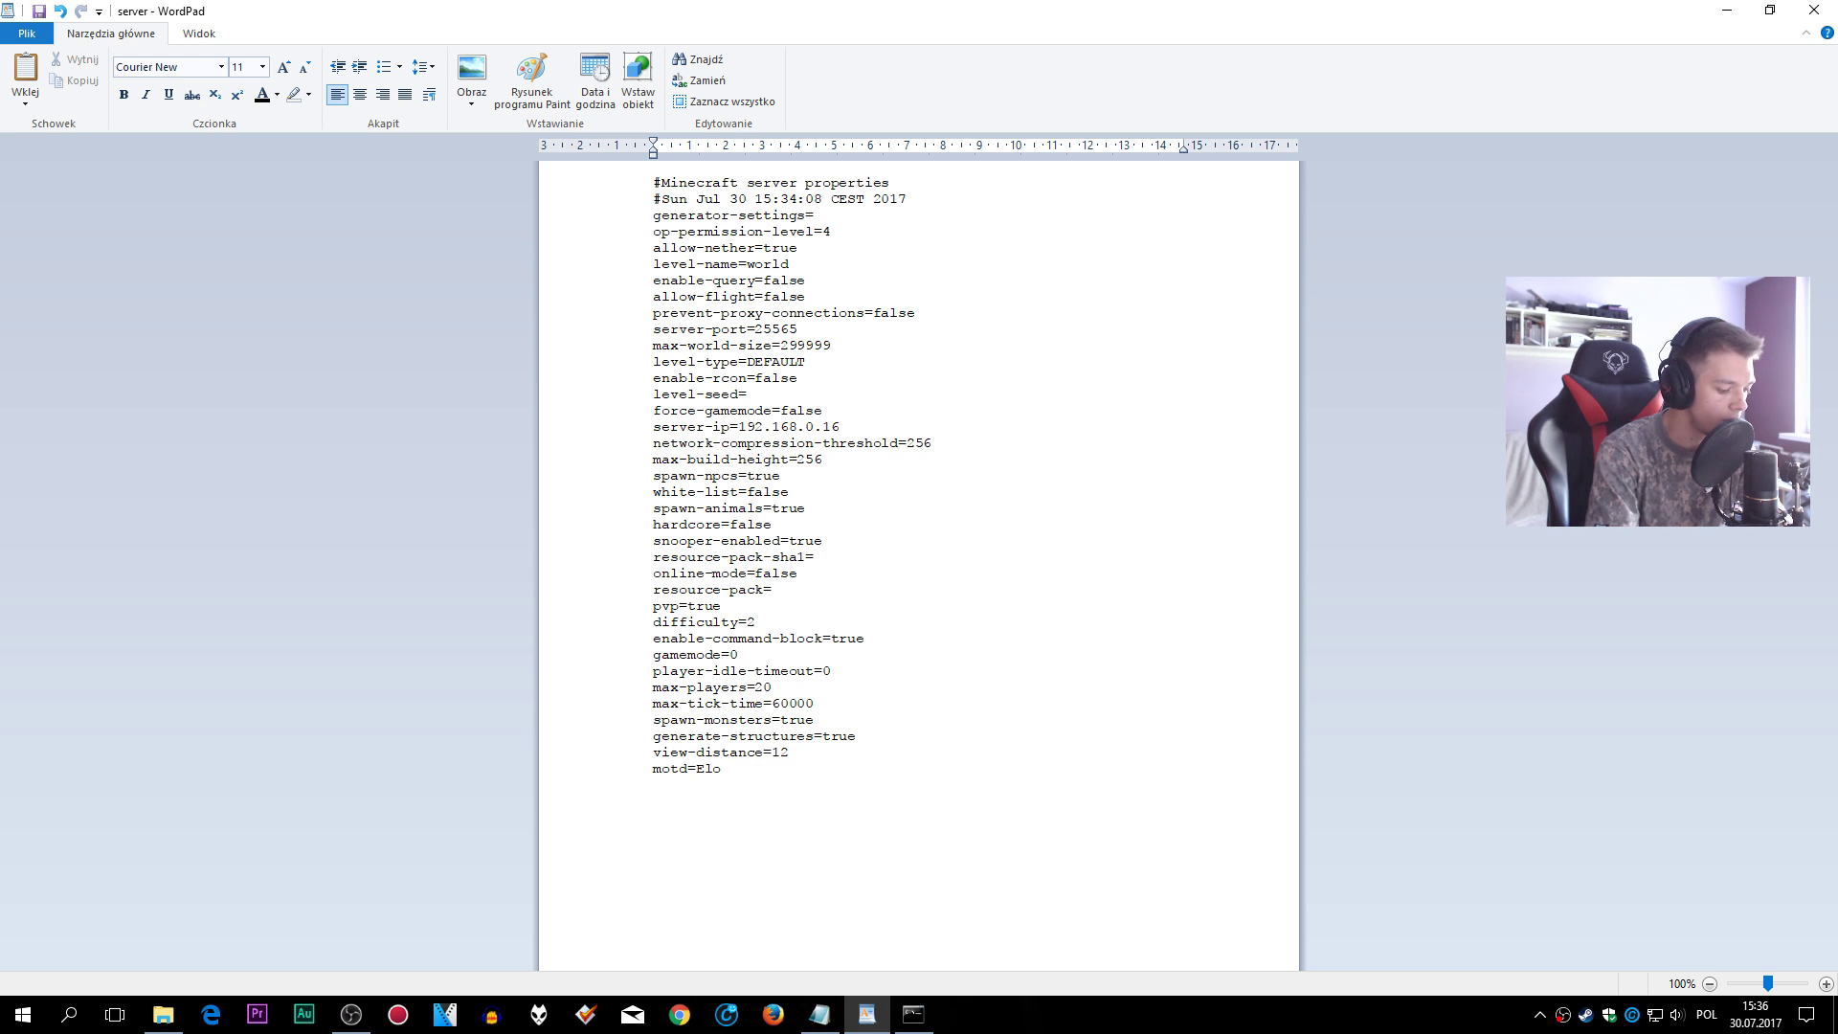
text( Youtube)
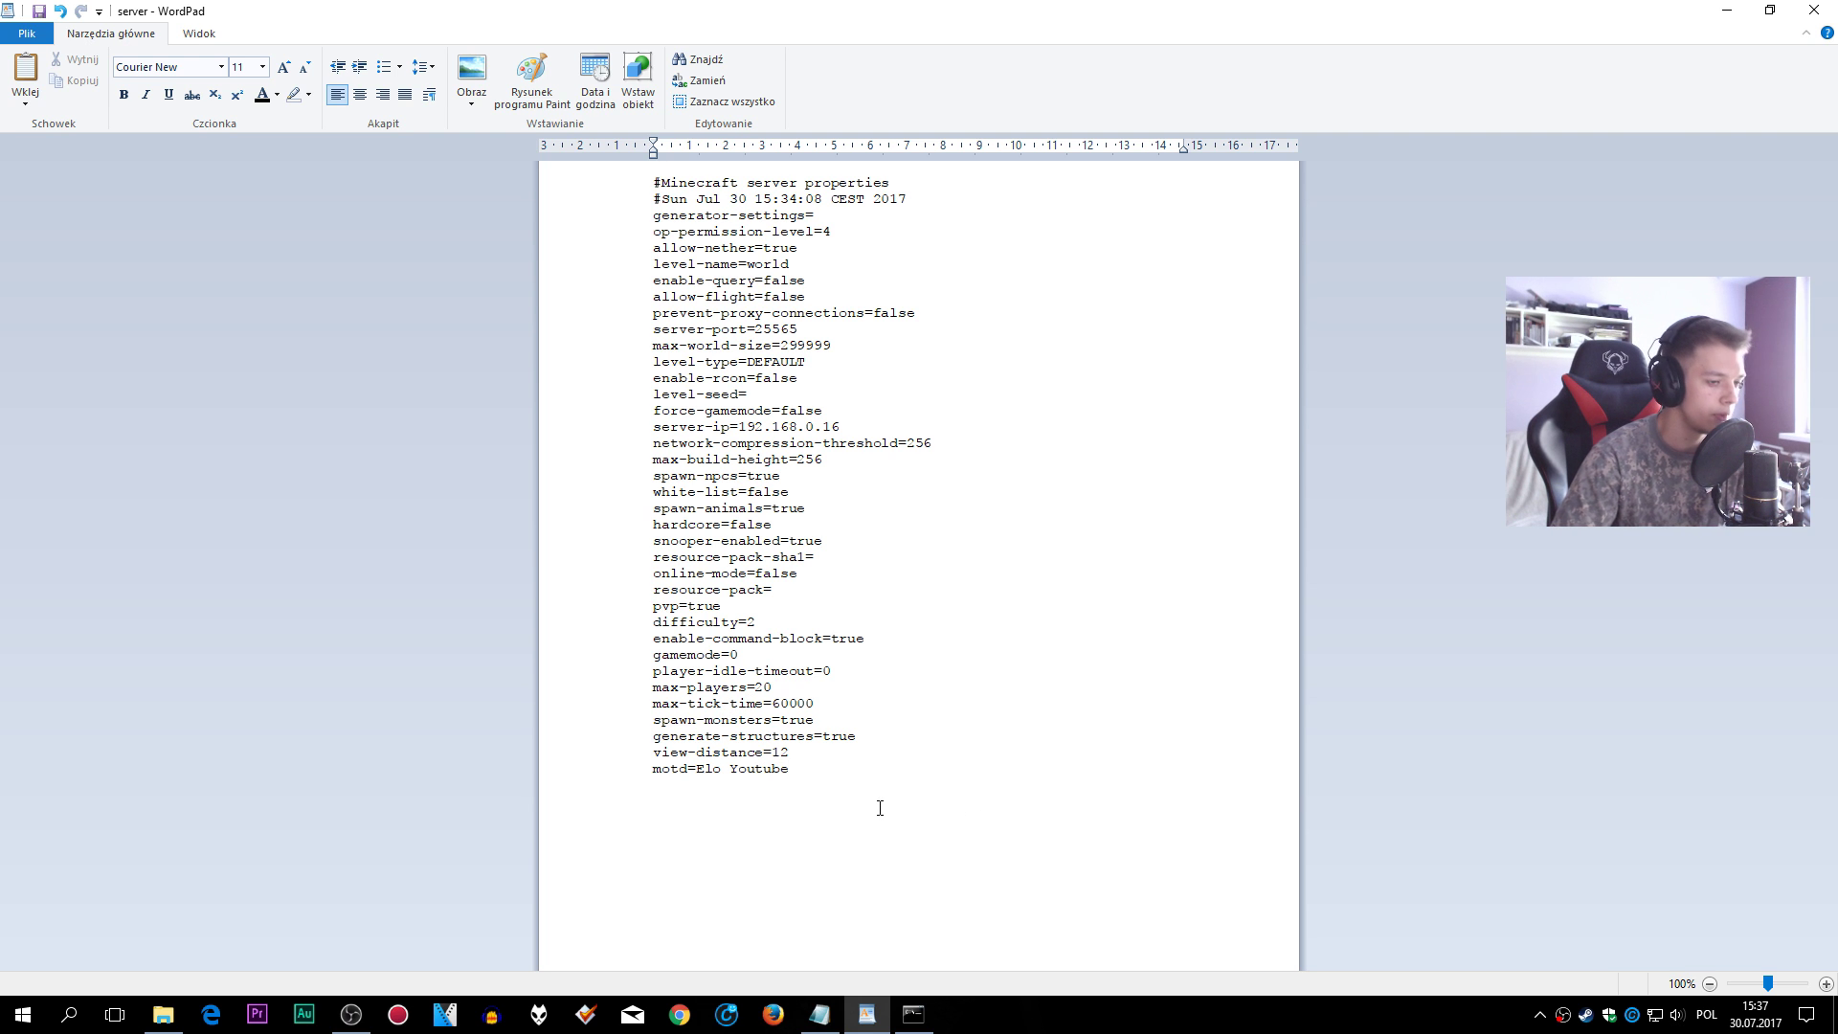
click(42, 35)
click(90, 158)
- Close WordPad, check the empty plugins folder, and return to Serwer bukkit 1.12
click(1813, 10)
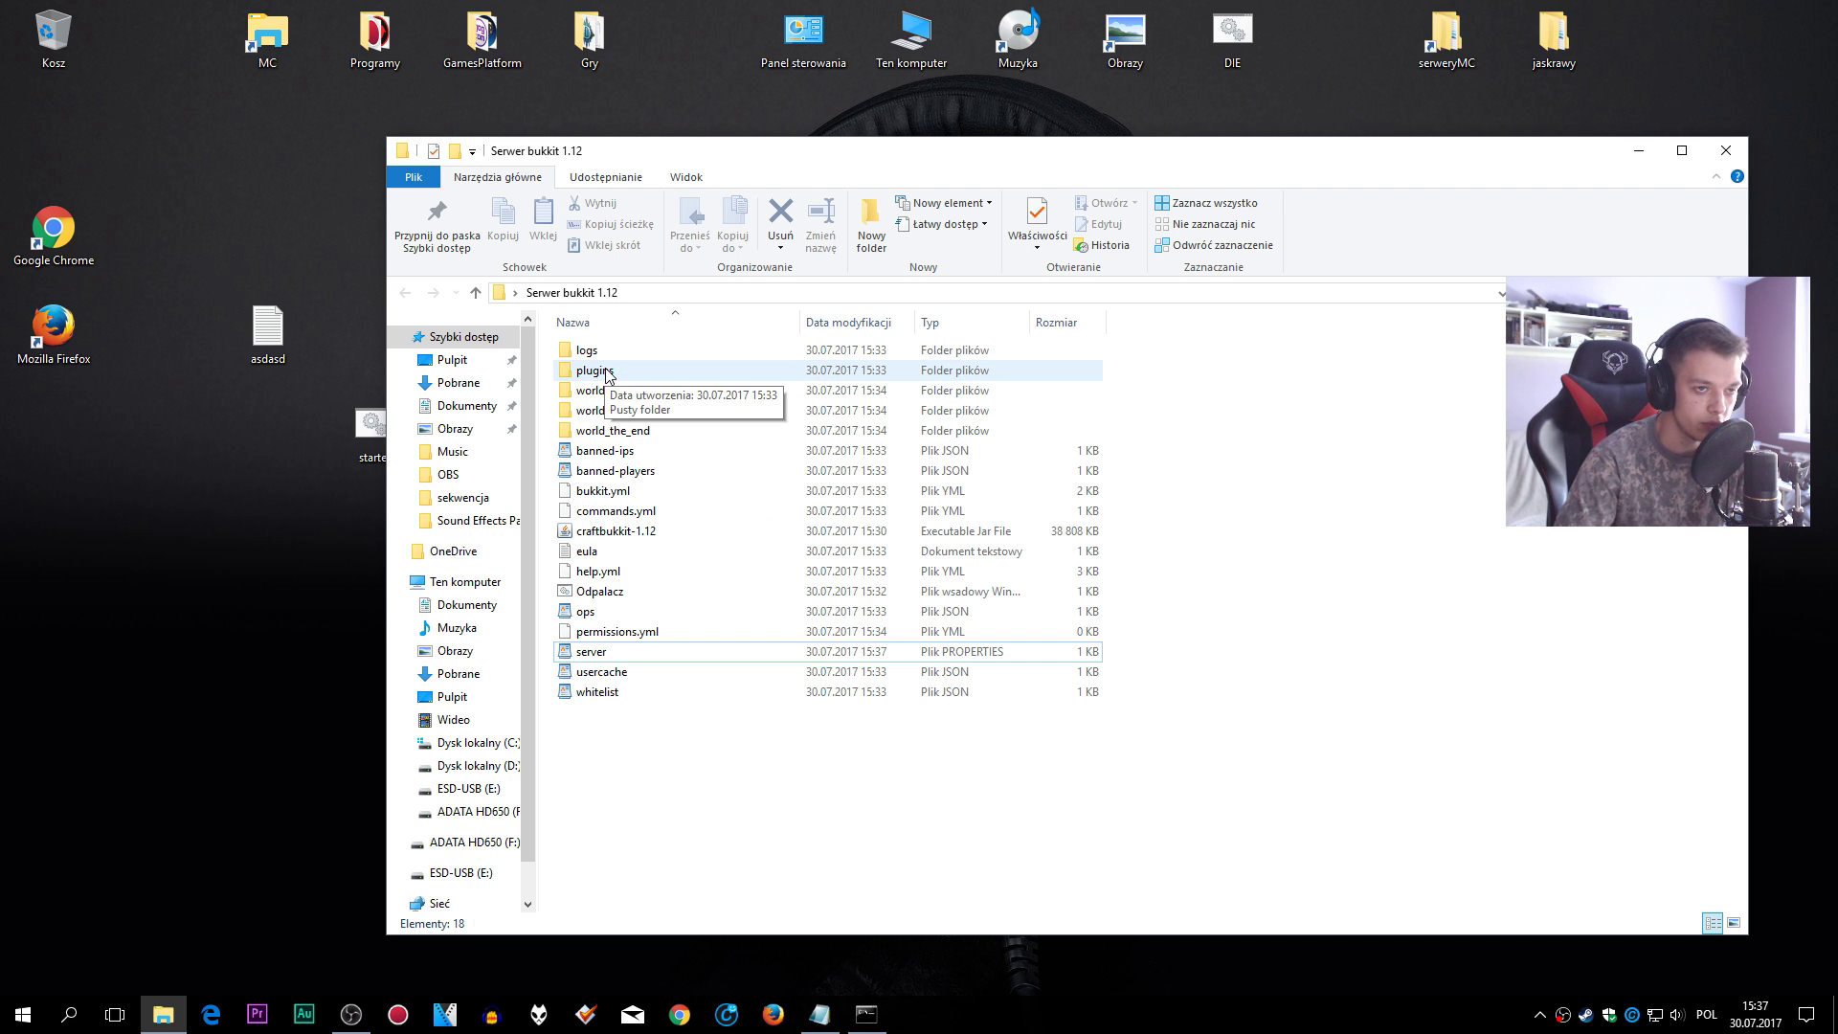
double_click(605, 375)
click(409, 293)
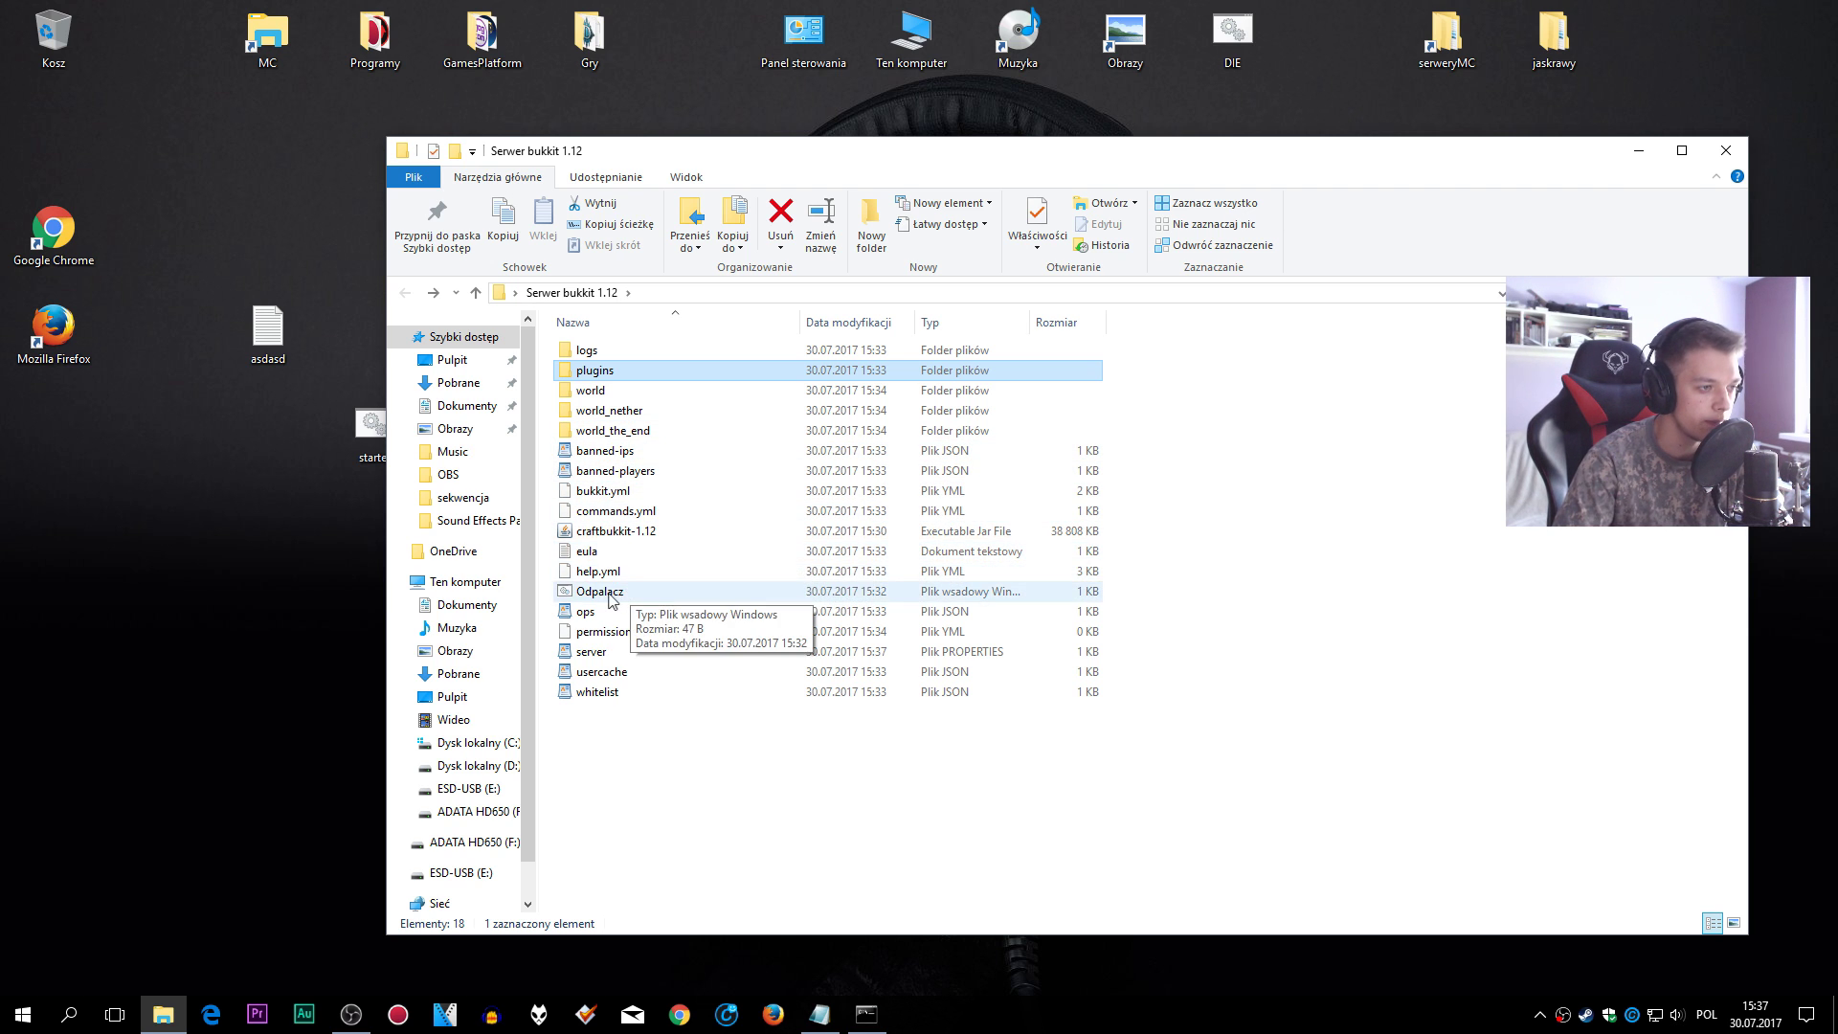
- Run Odpalacz to start the server, stop it after Done, and close the console
double_click(600, 594)
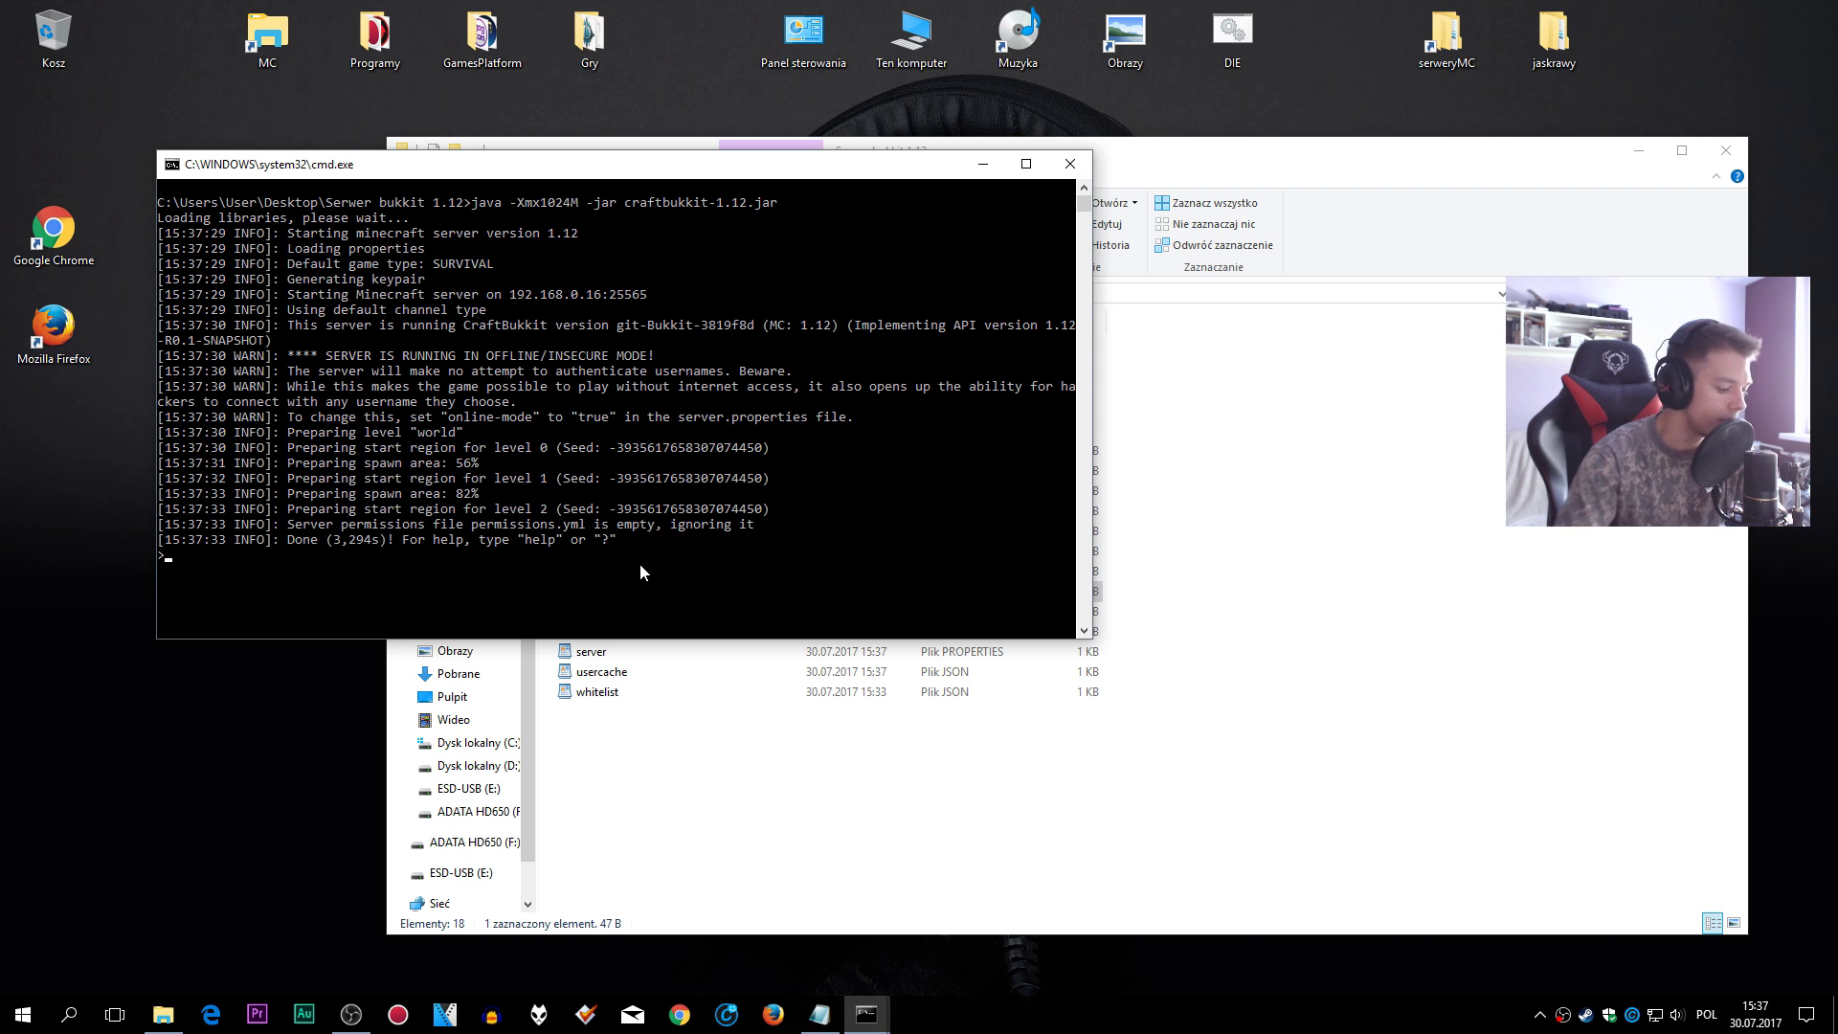
key(Return)
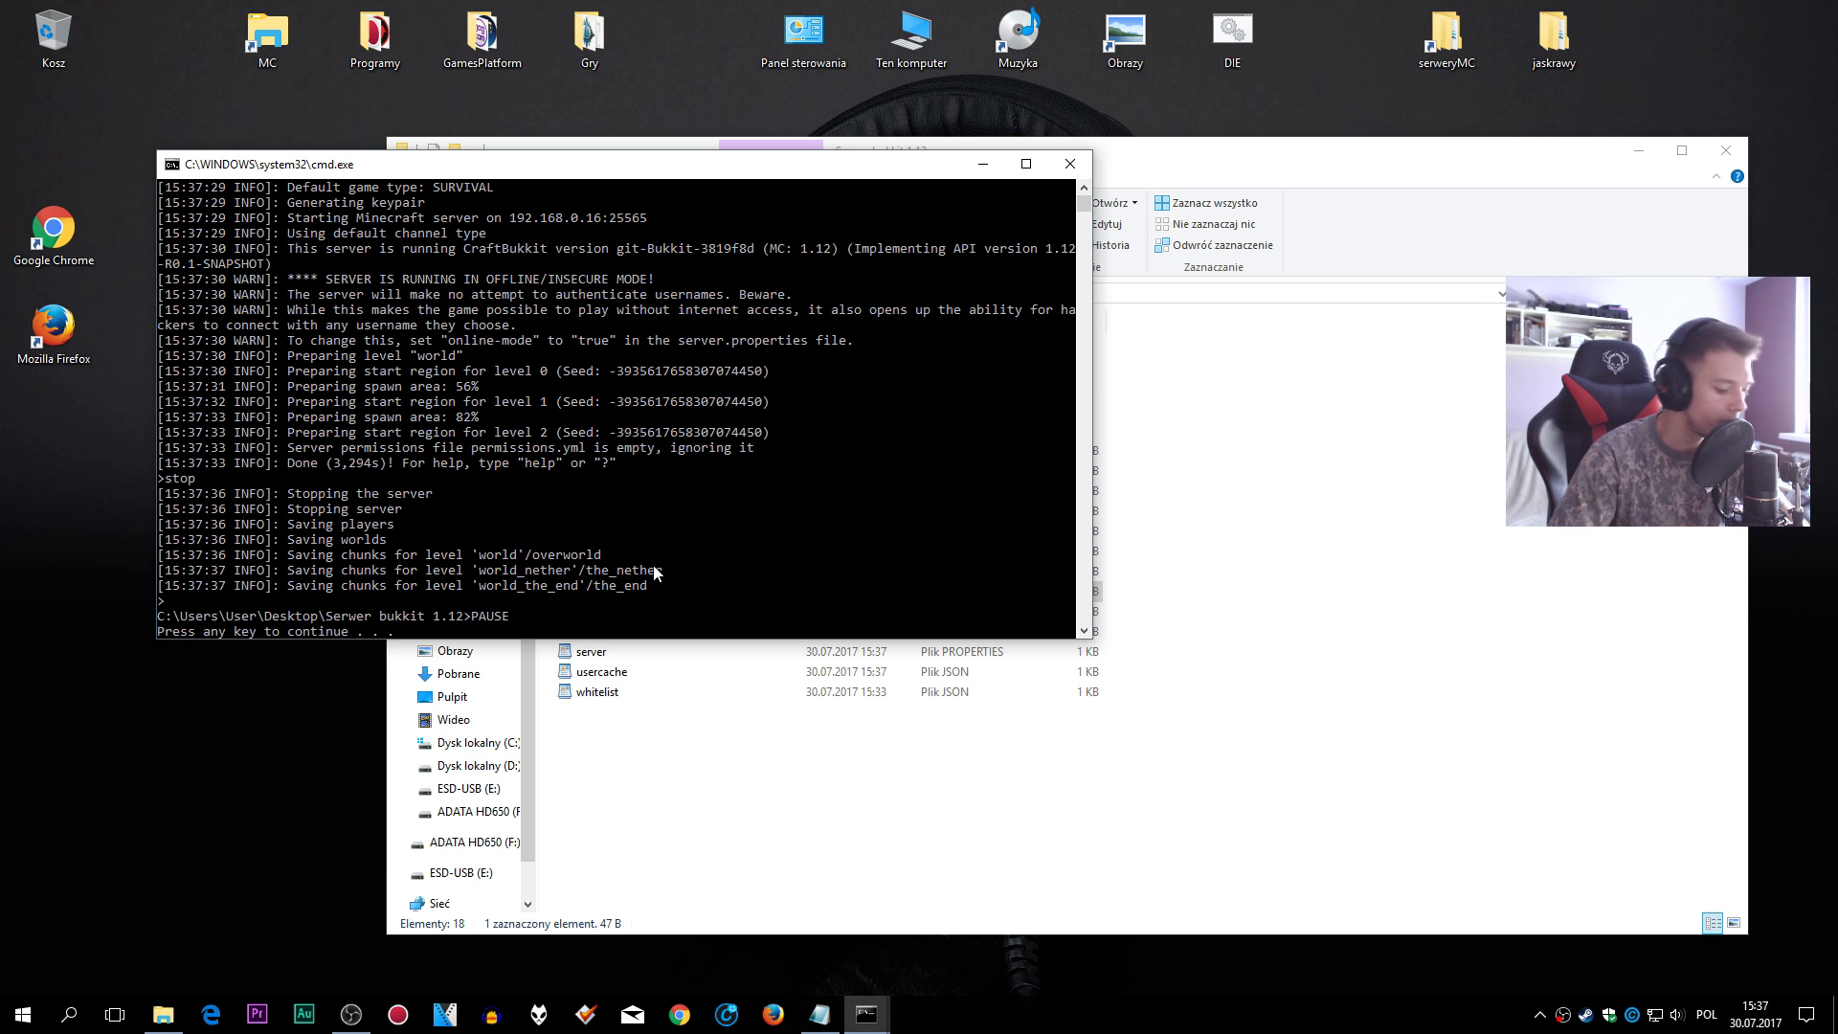
key(Return)
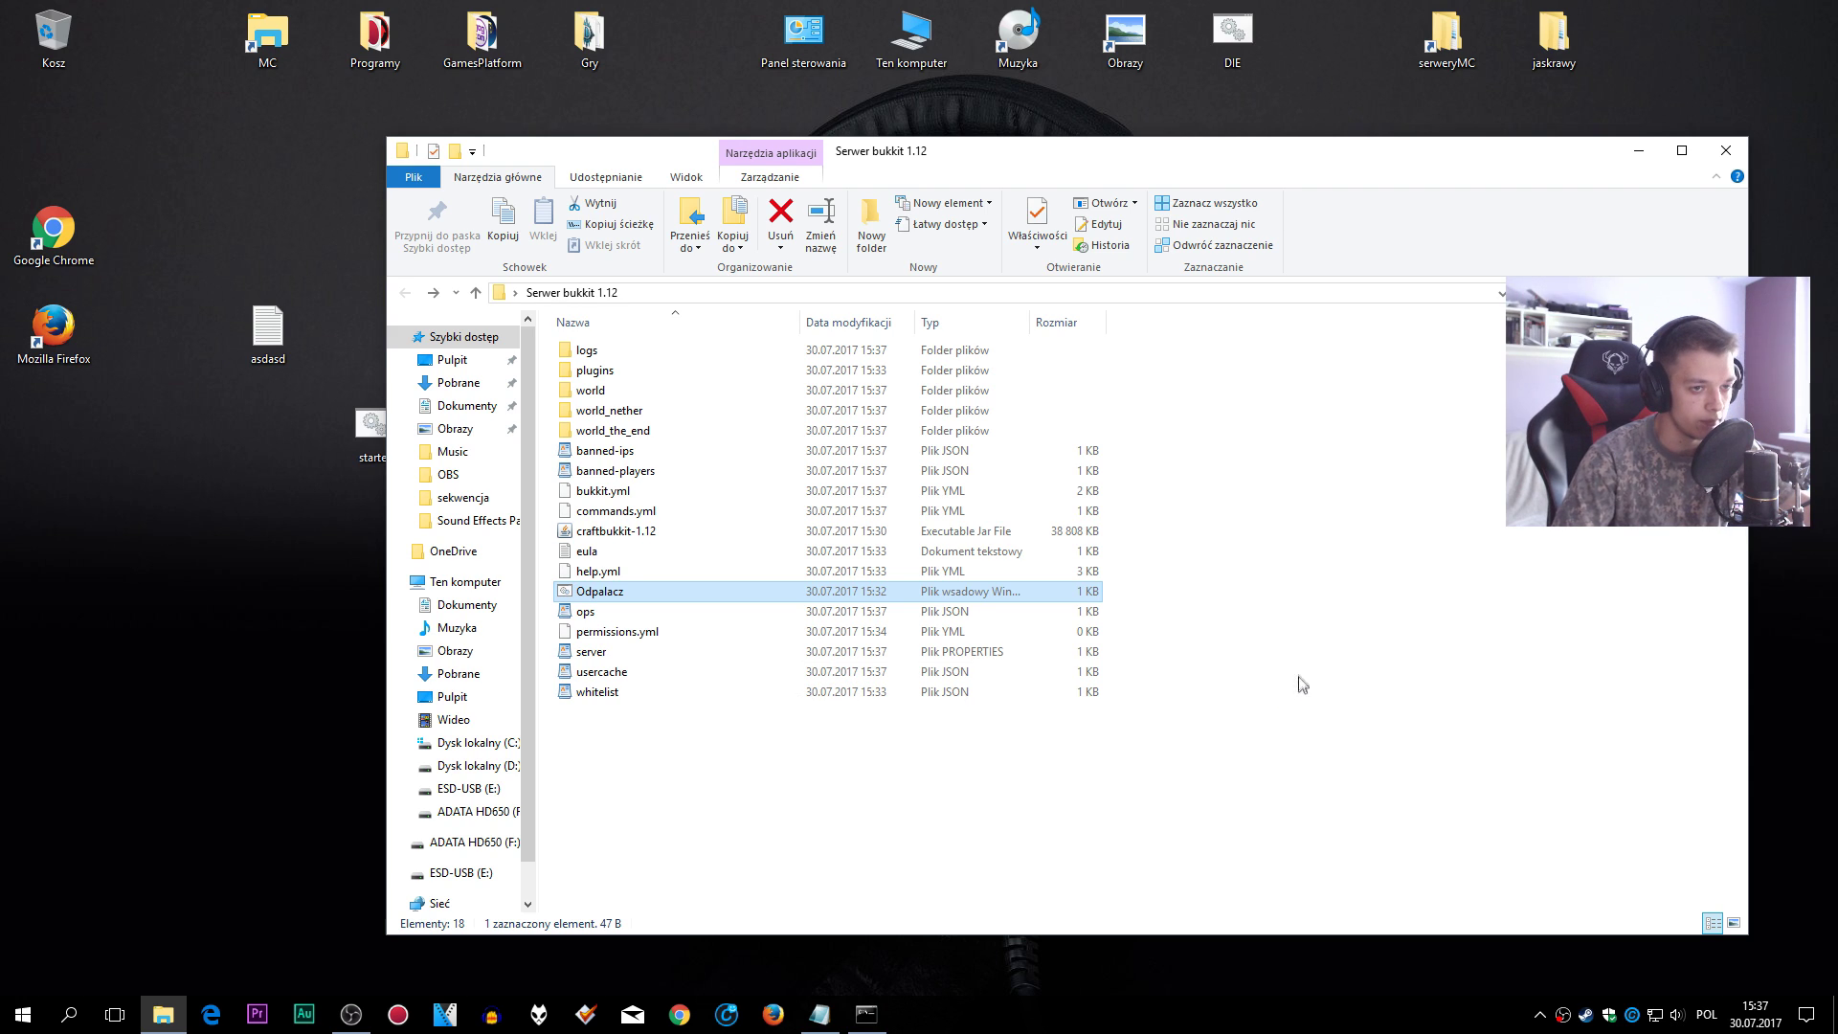
drag(1136, 163, 1136, 137)
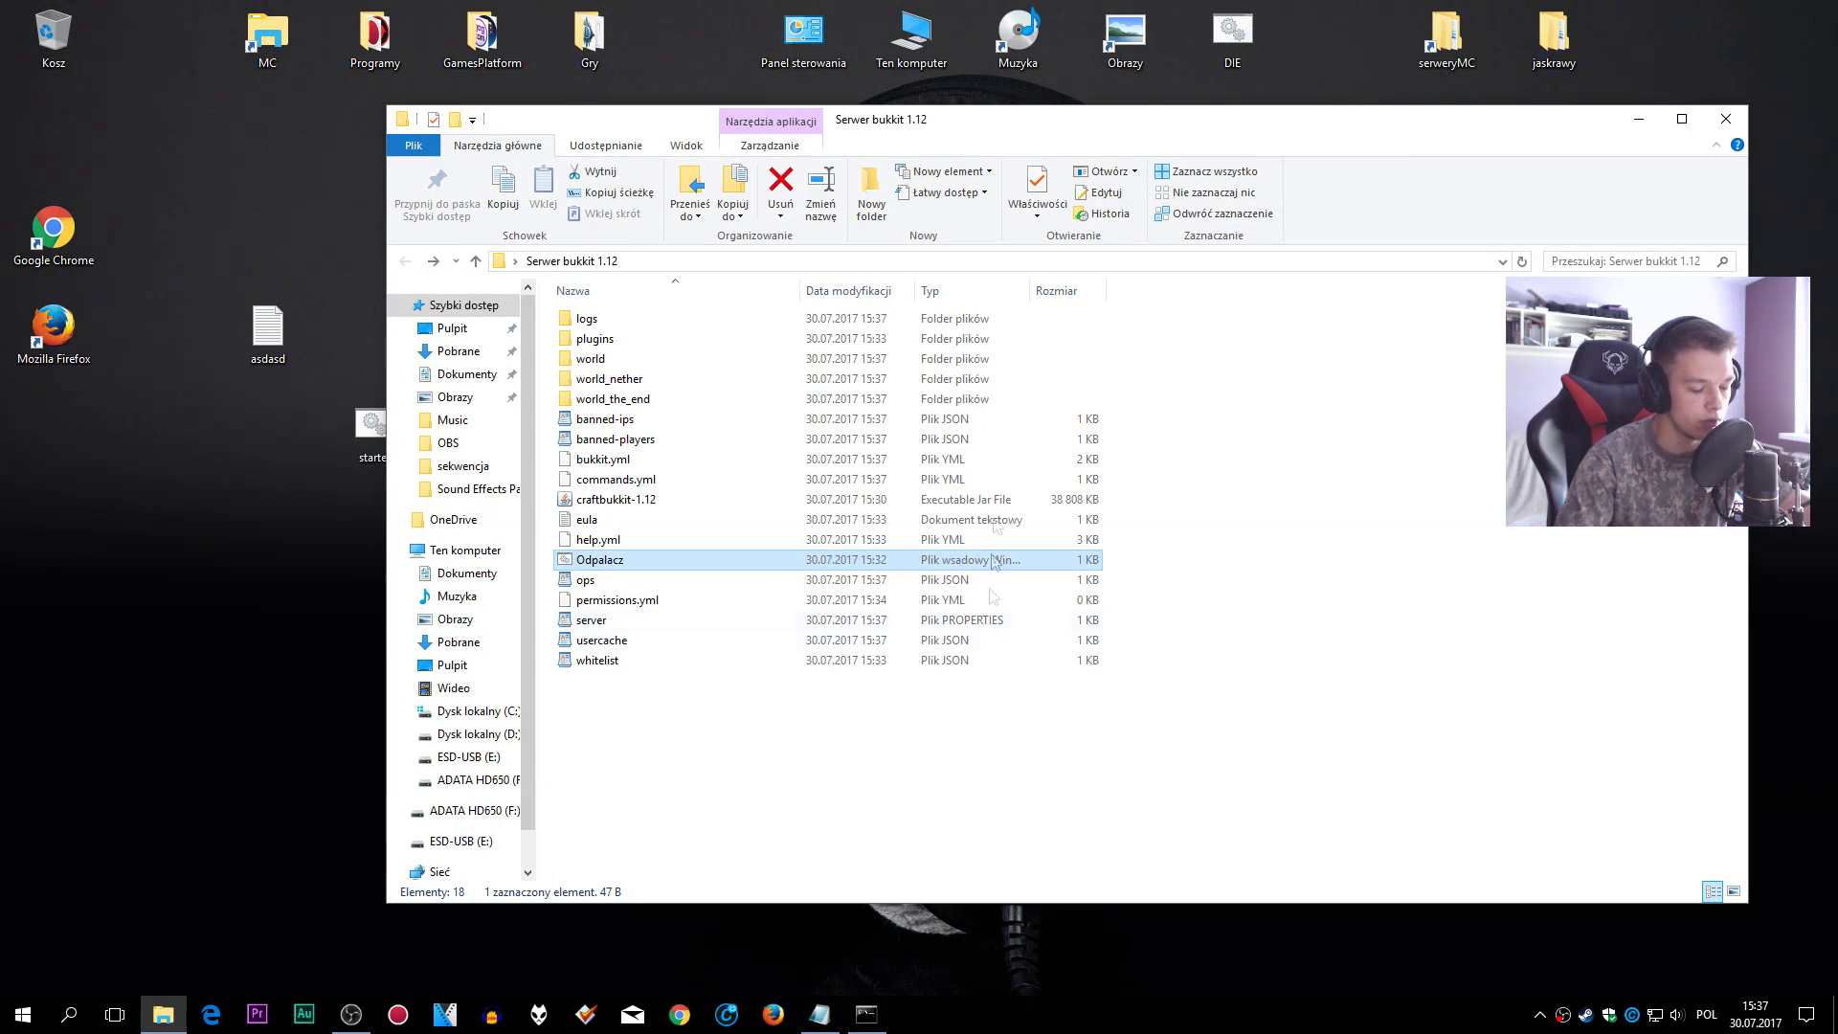
- Close the old ipconfig console and tidy up the open windows
click(868, 1015)
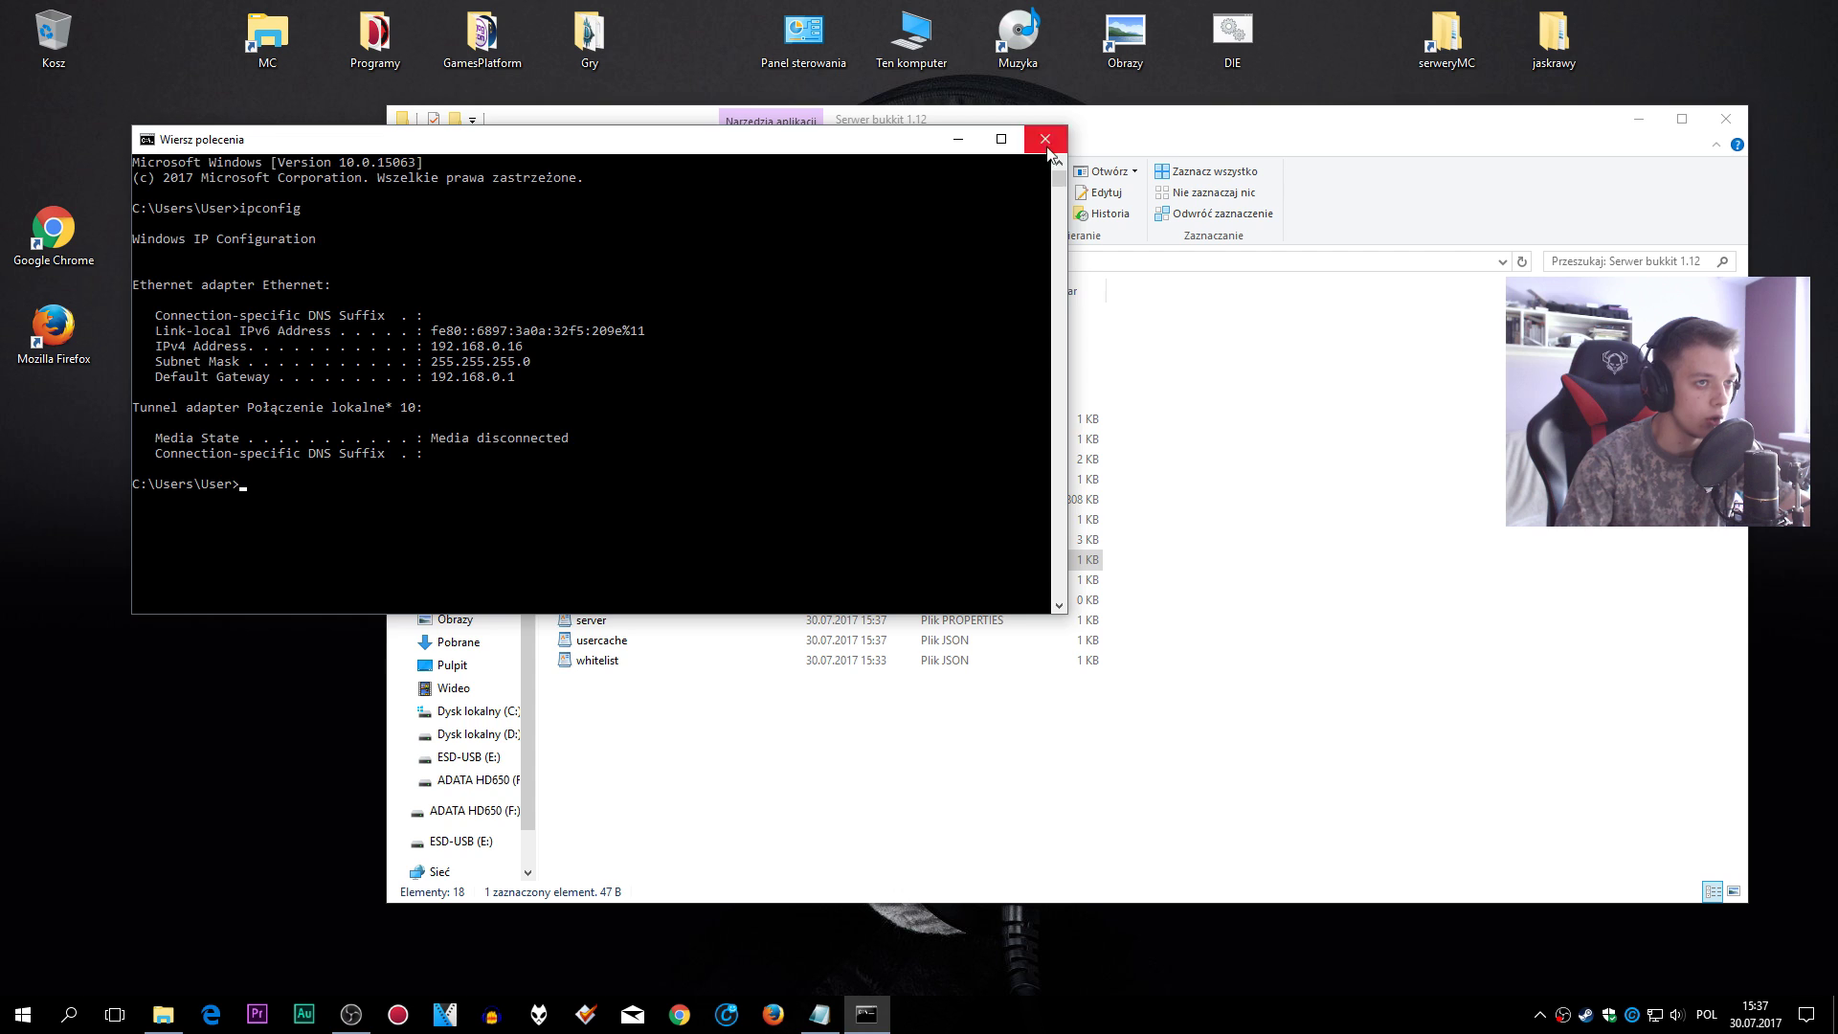
click(1048, 152)
drag(1088, 126, 1034, 123)
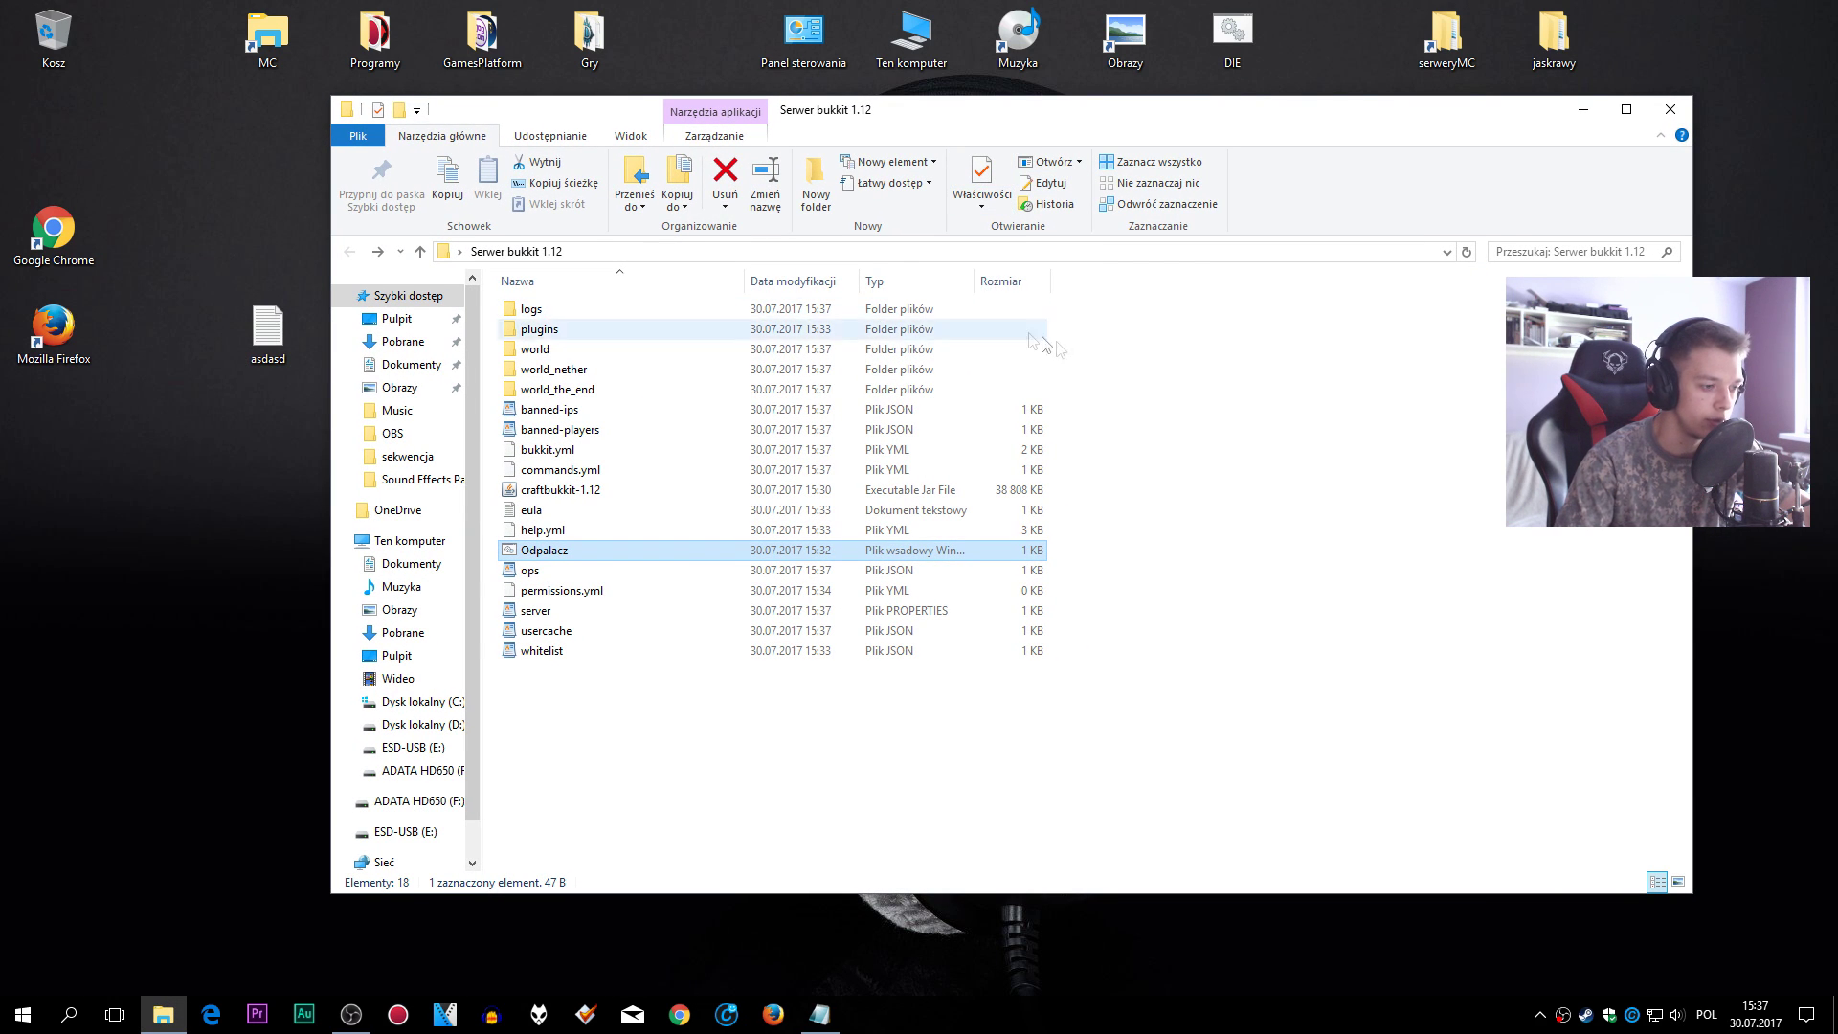
click(680, 1016)
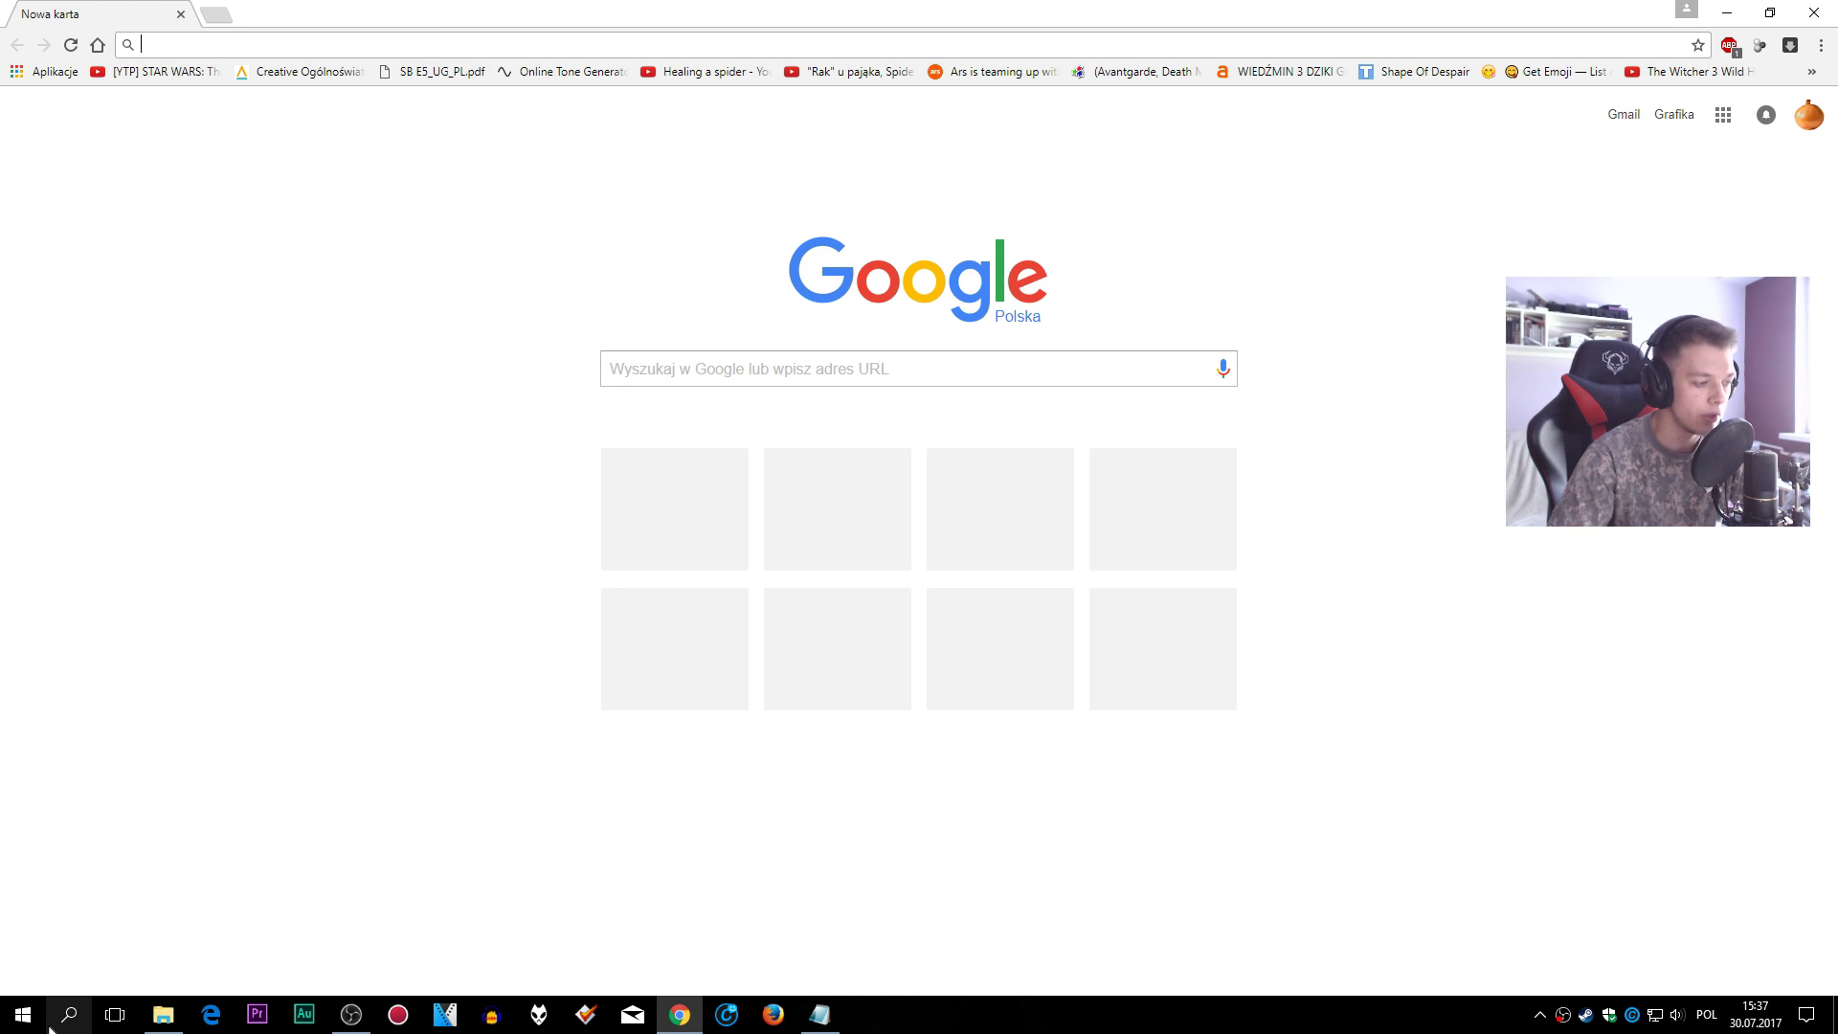
click(21, 1013)
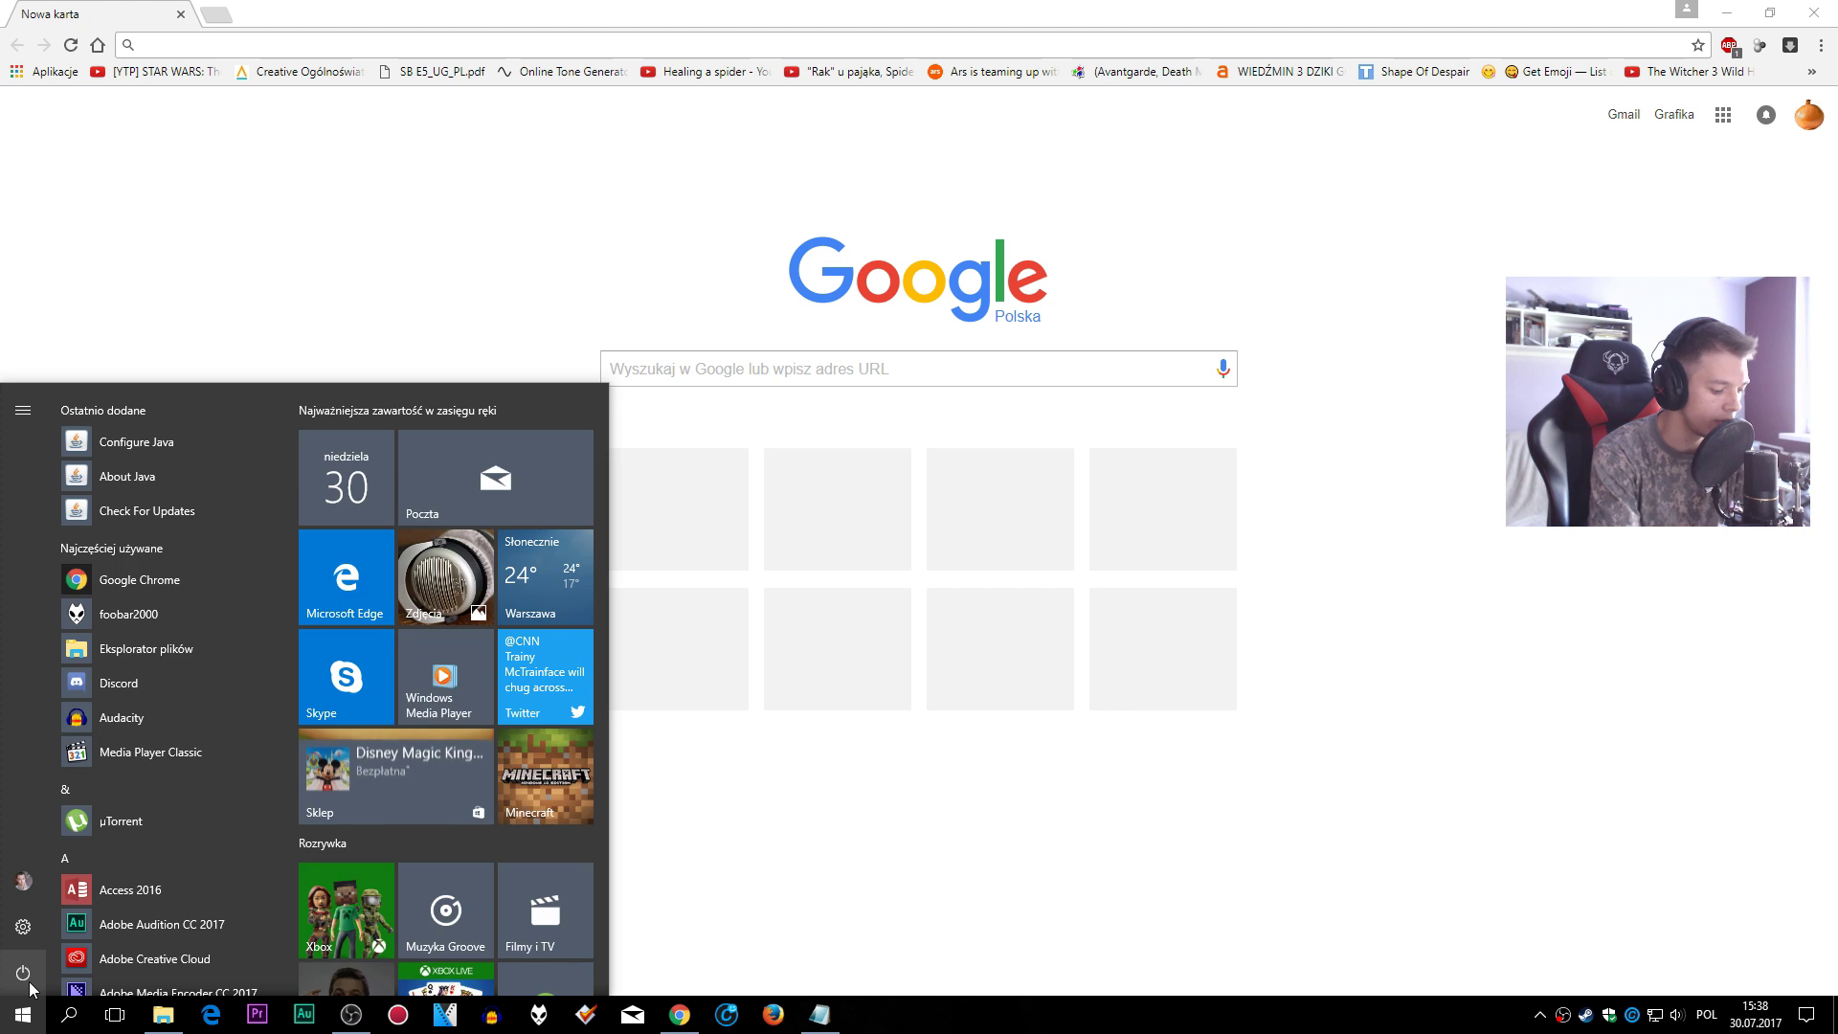
- Open Command Prompt via Start search and run ipconfig
text(cmd)
key(Return)
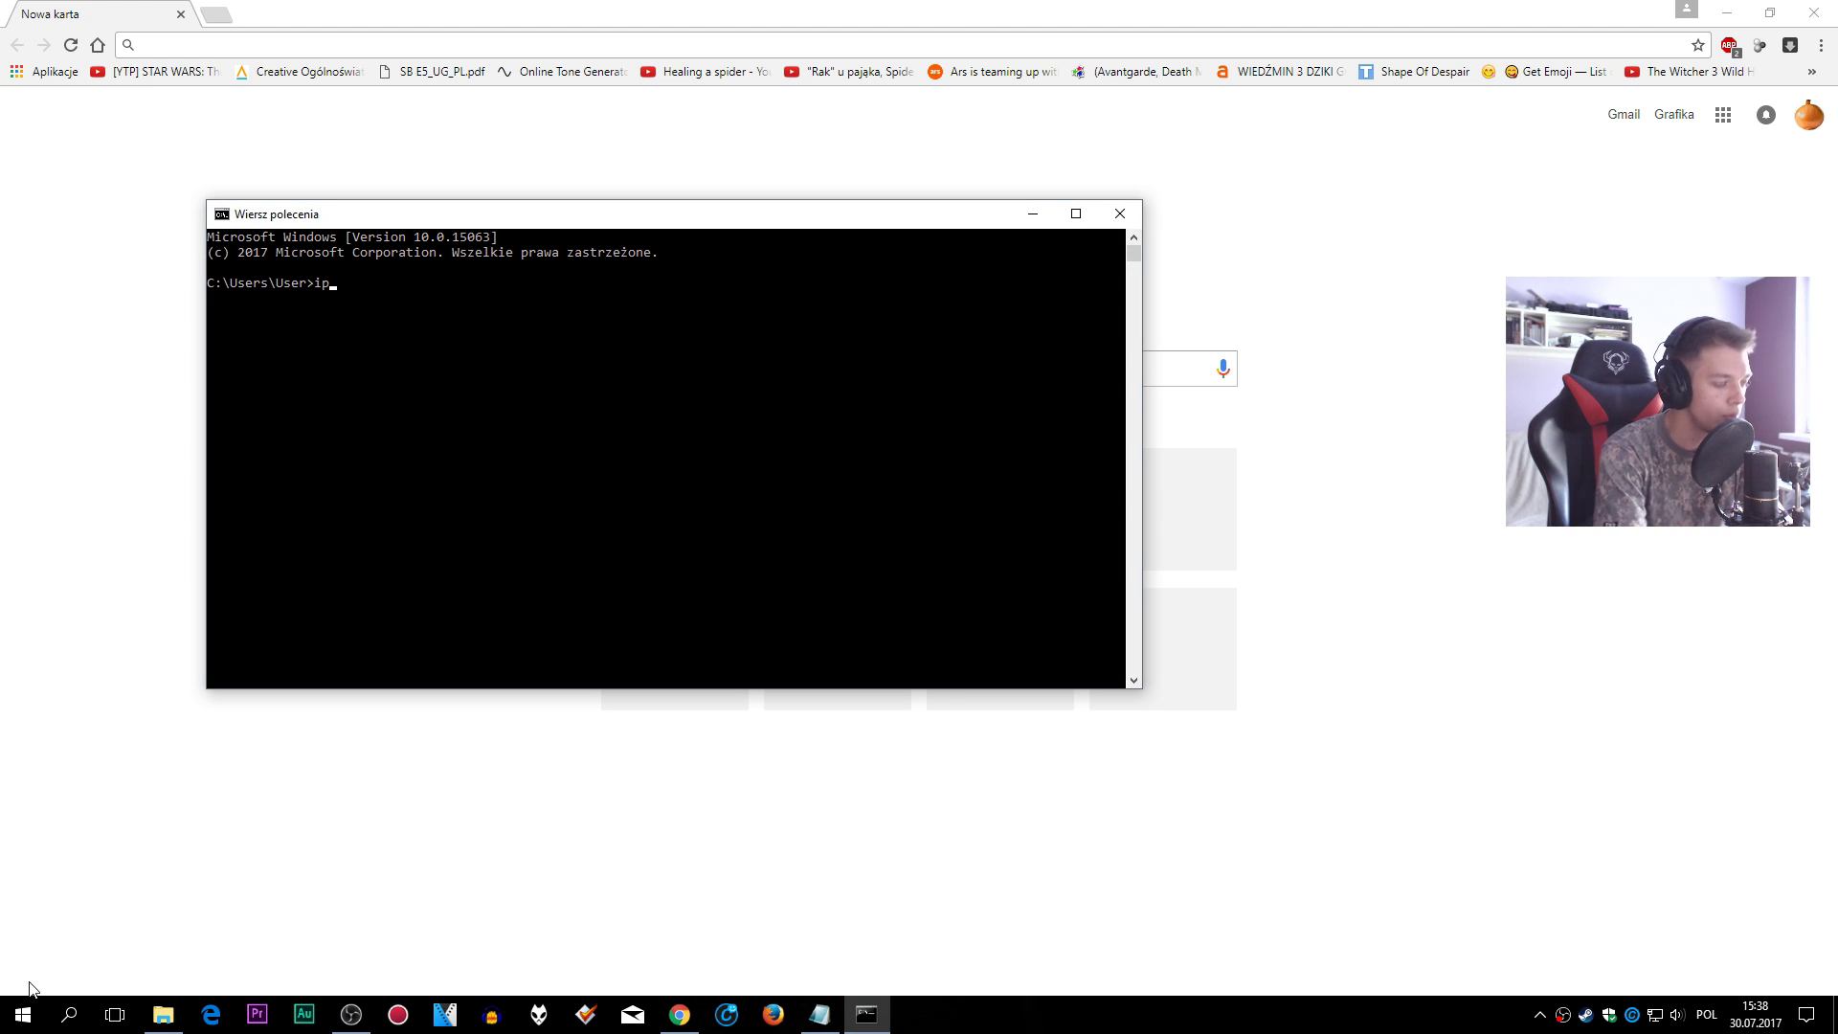
text(ipcong)
key(BackSpace)
text(fgi)
key(Return)
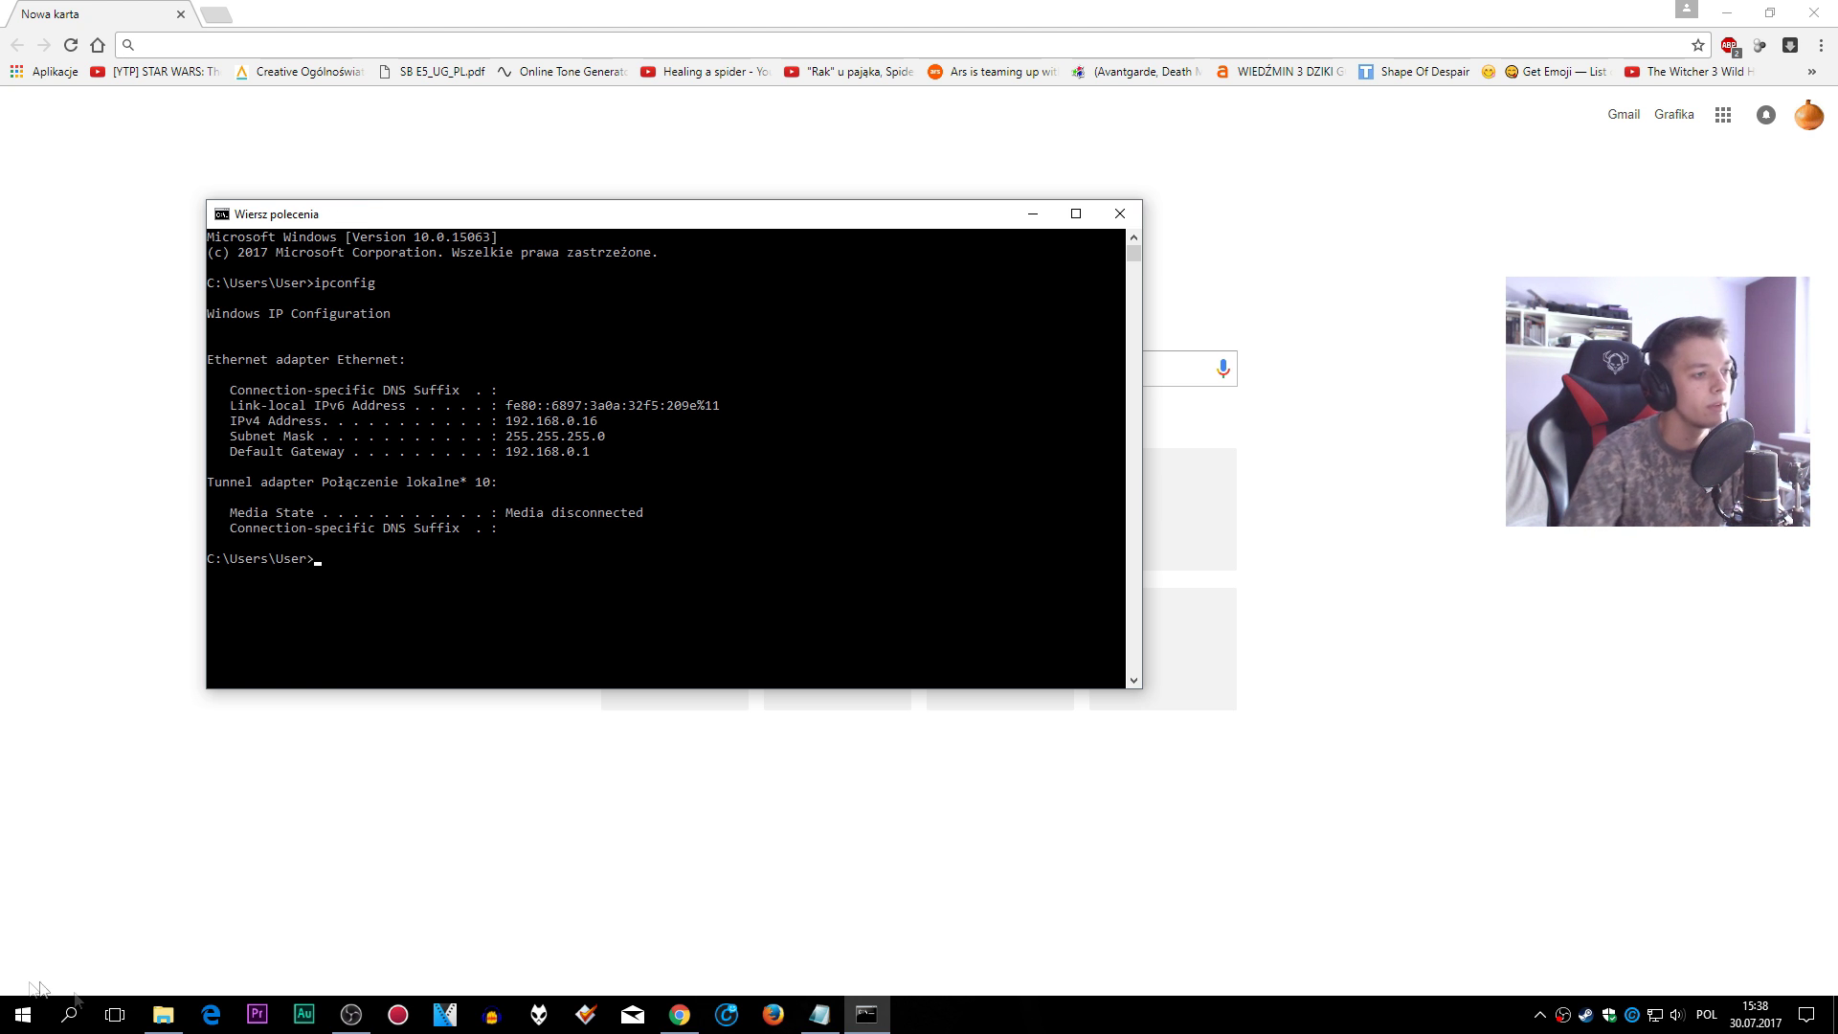
- Copy the default gateway 192.168.0.1 and close the console
drag(239, 462, 601, 457)
key(ctrl+c)
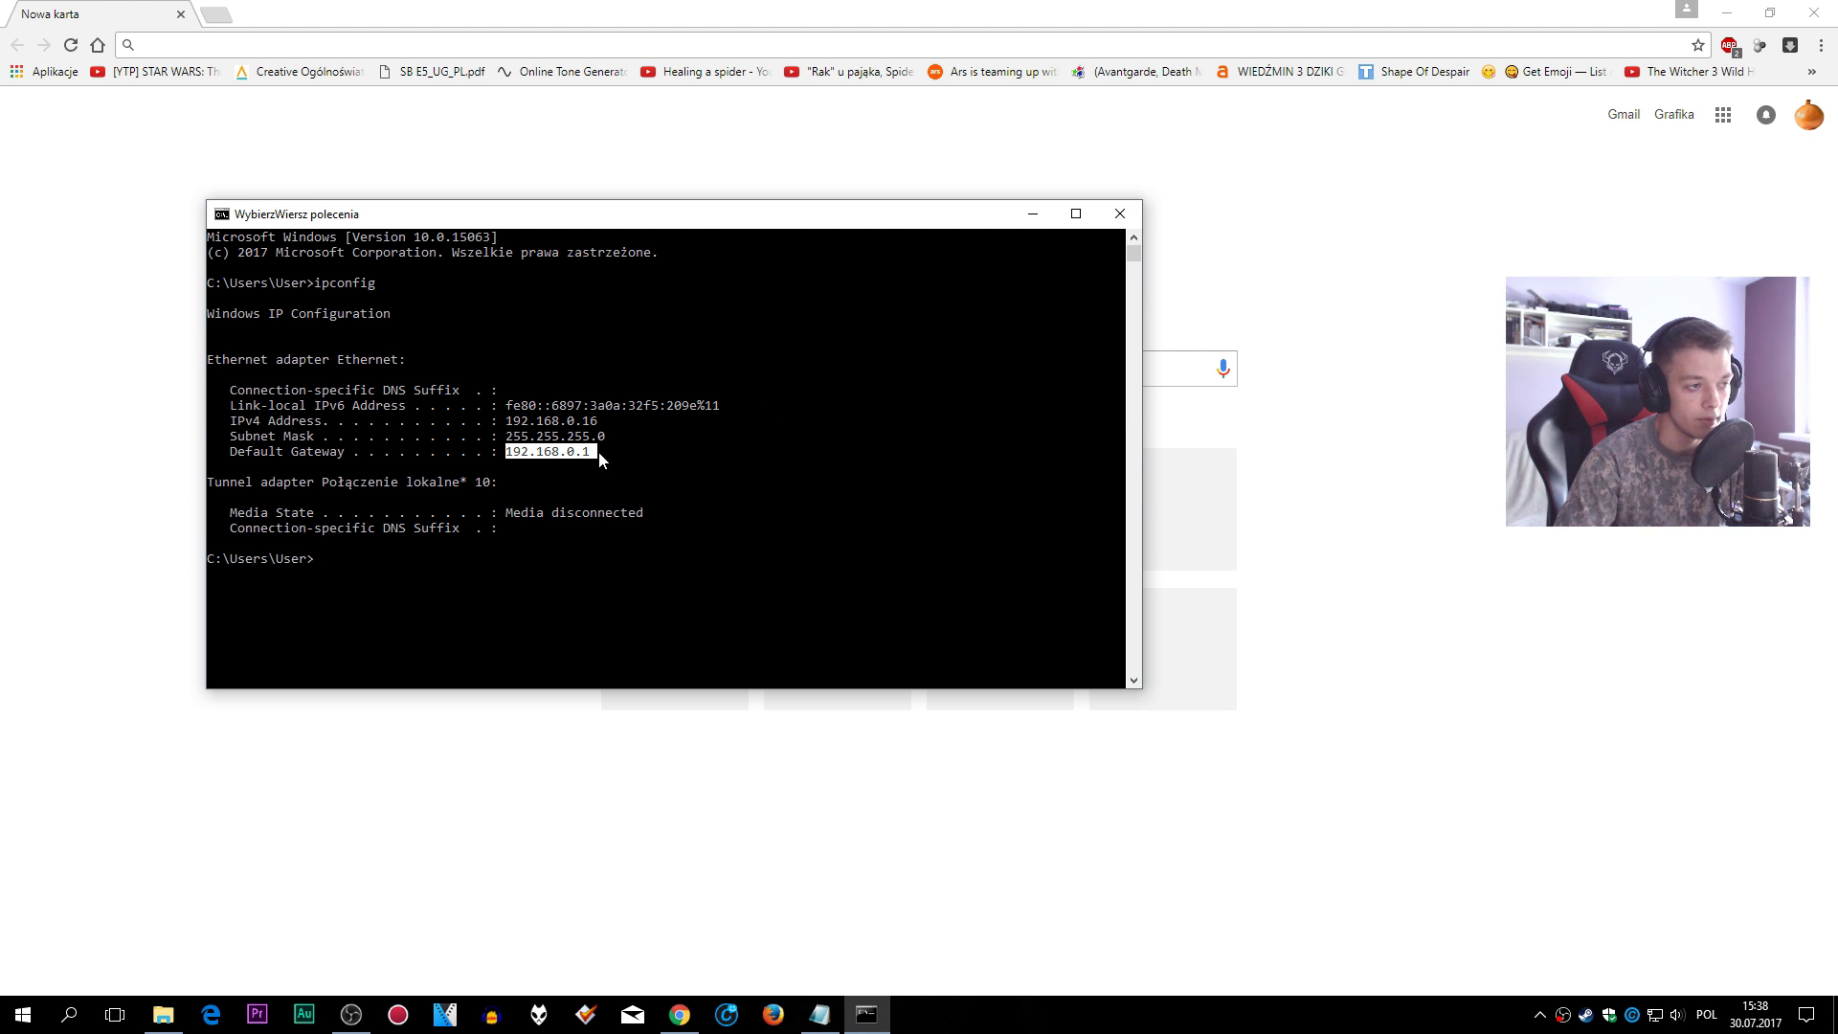
click(586, 454)
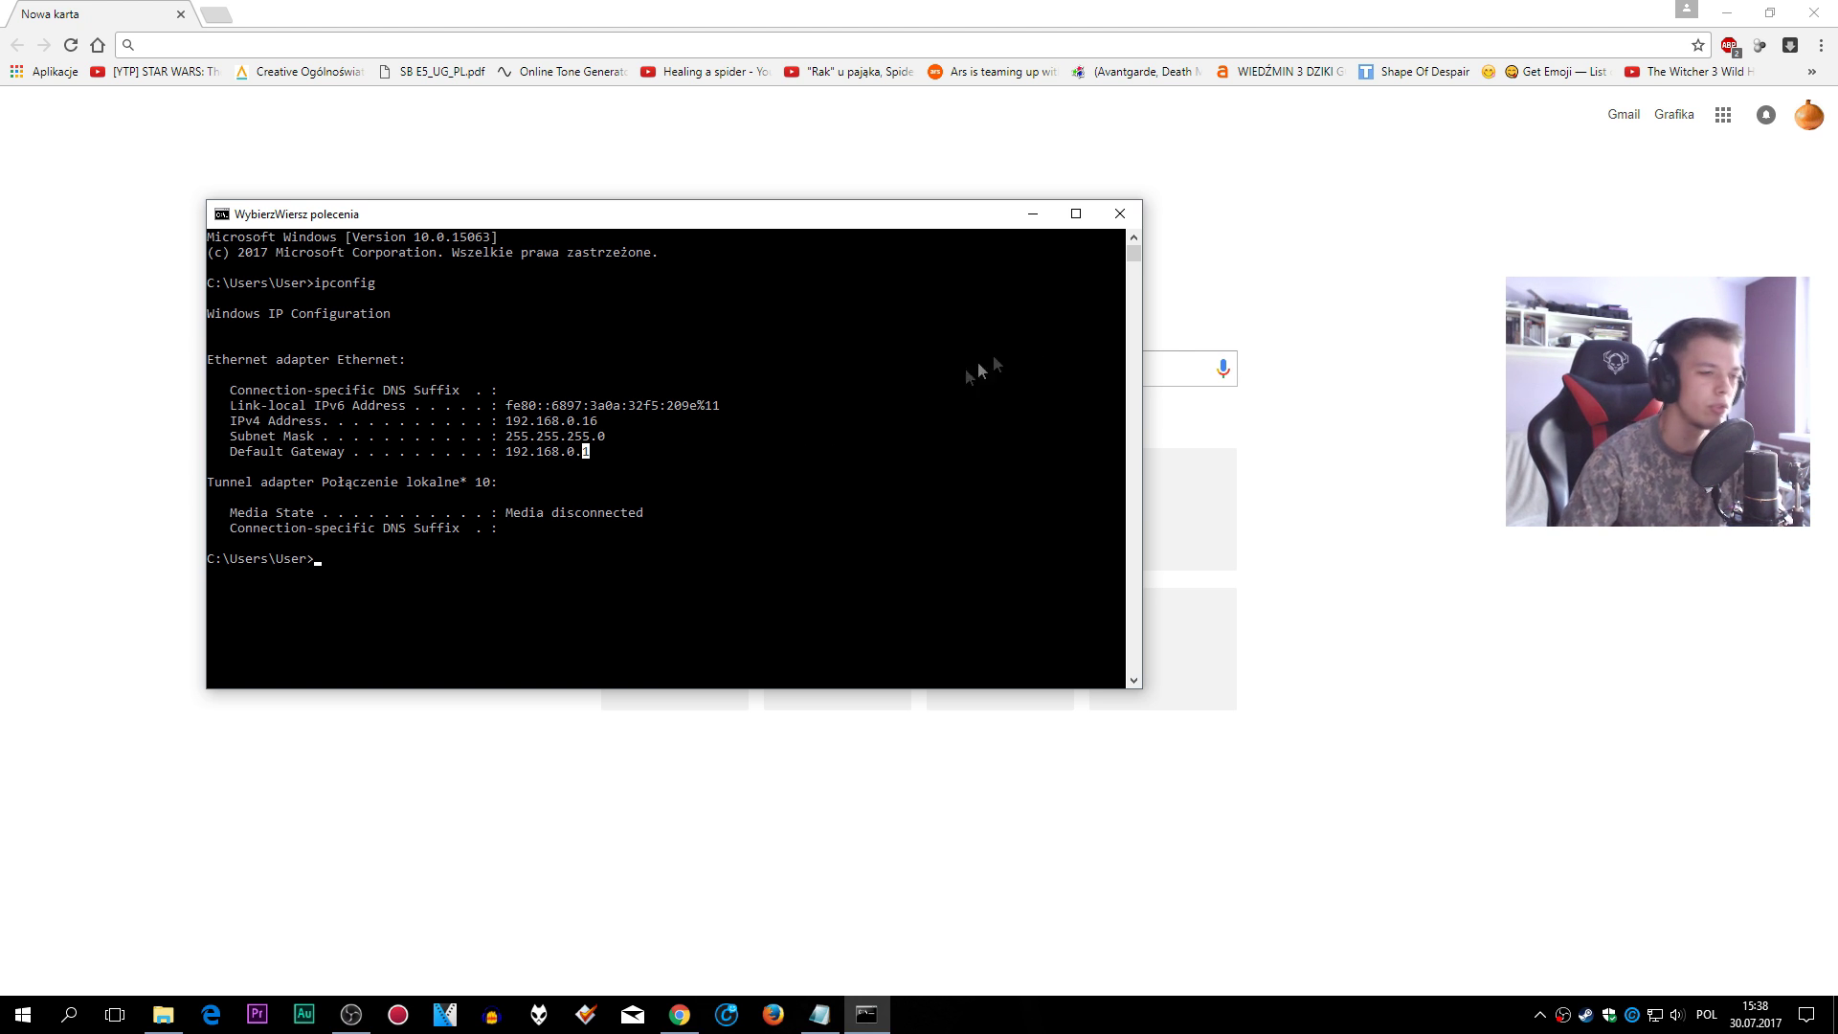
click(1119, 213)
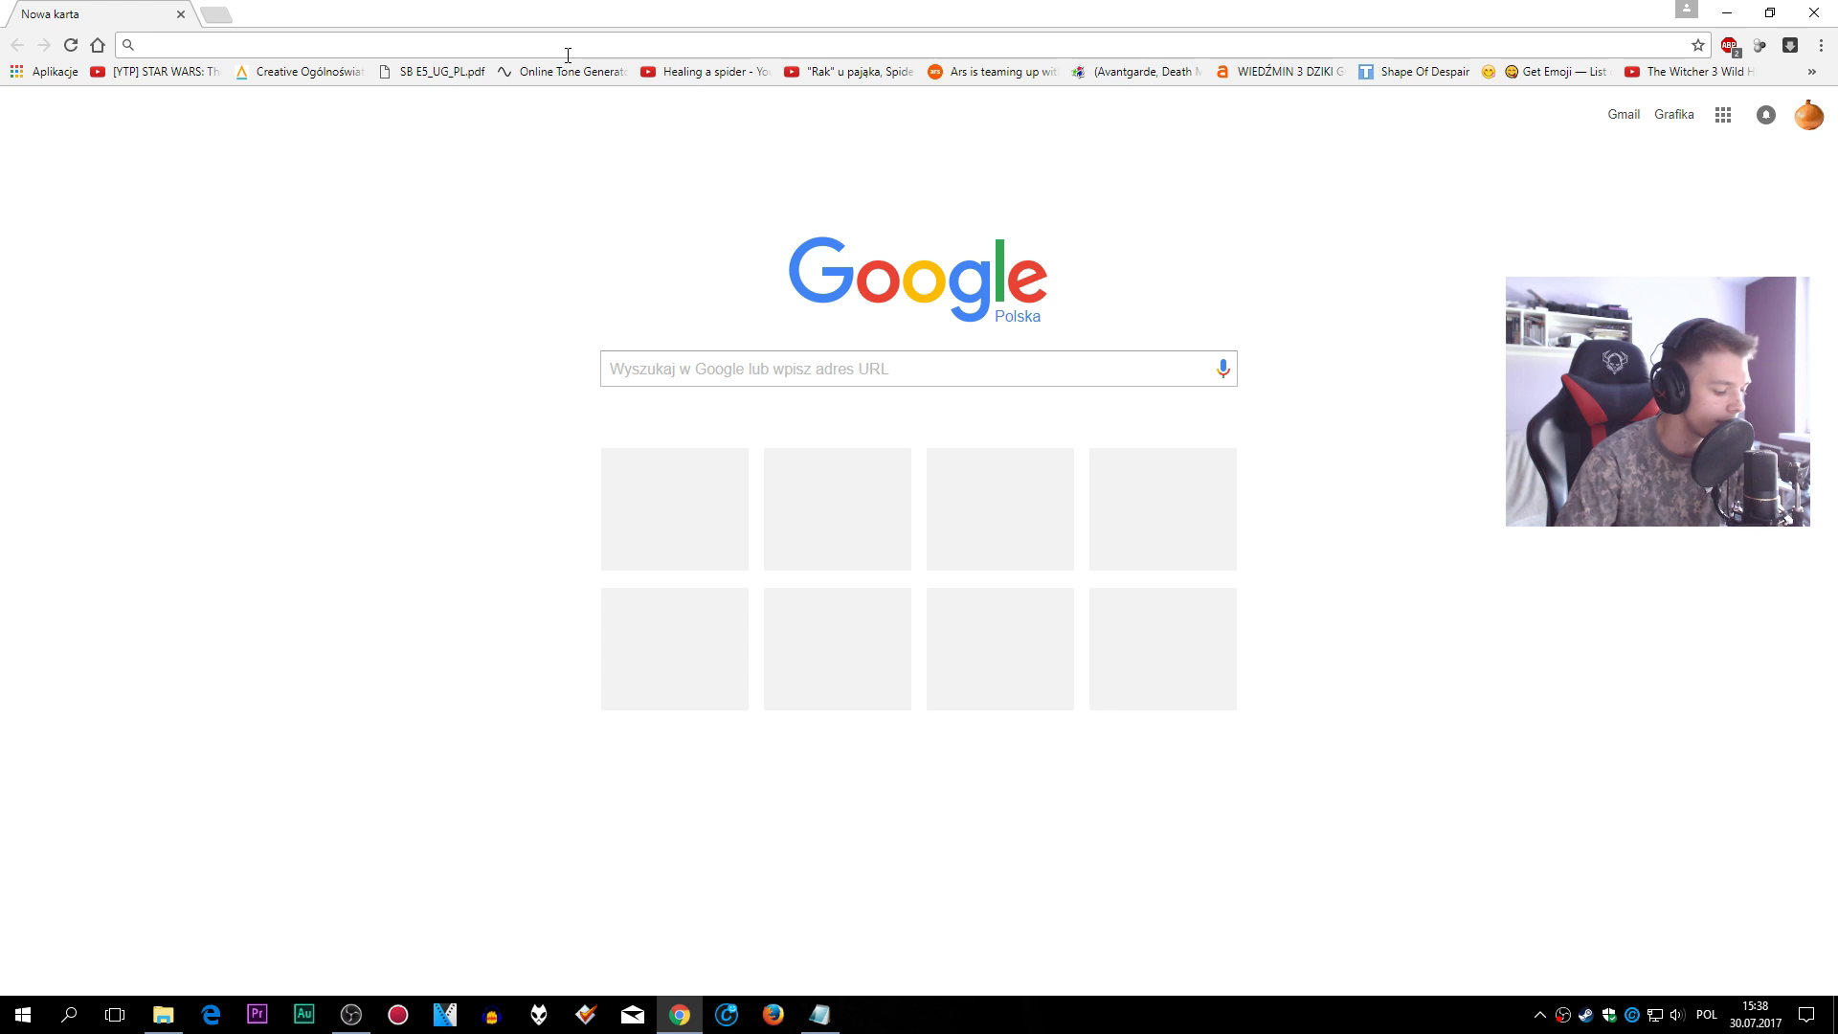
- Go to 192.168.0.1 in Chrome to reach the router login form
text(192.1)
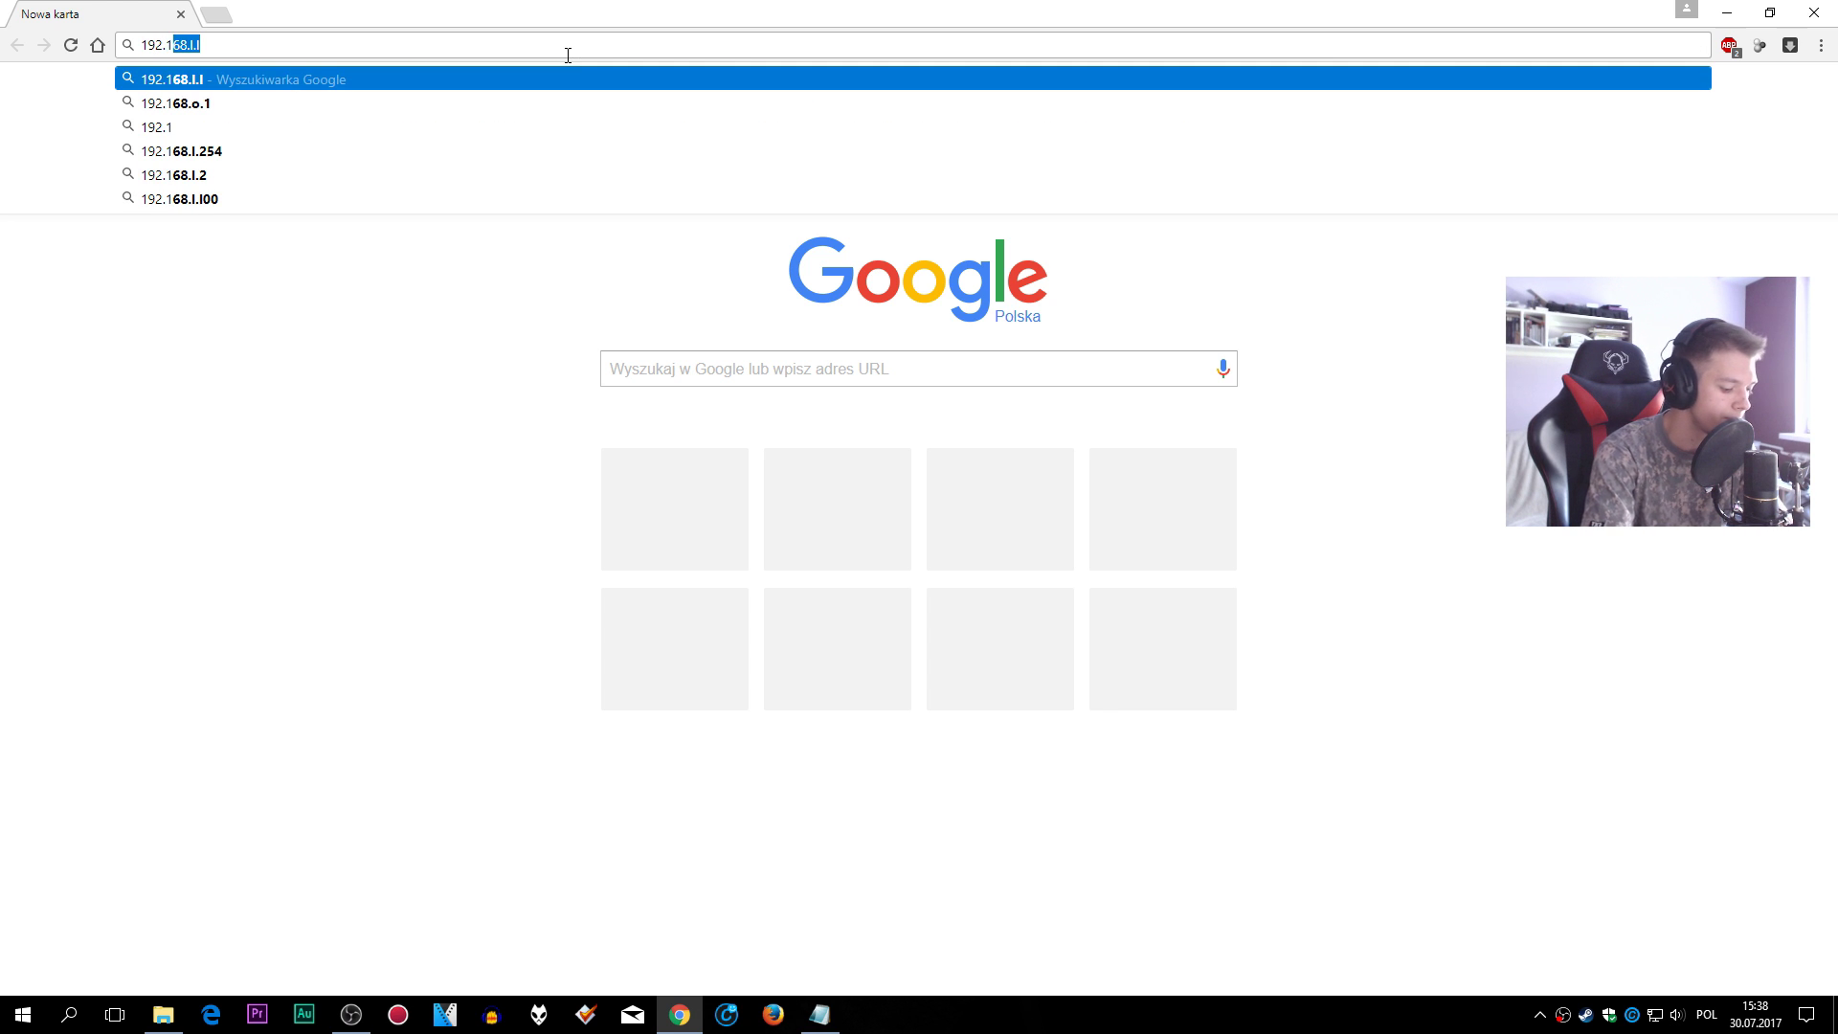
text(68.0.1)
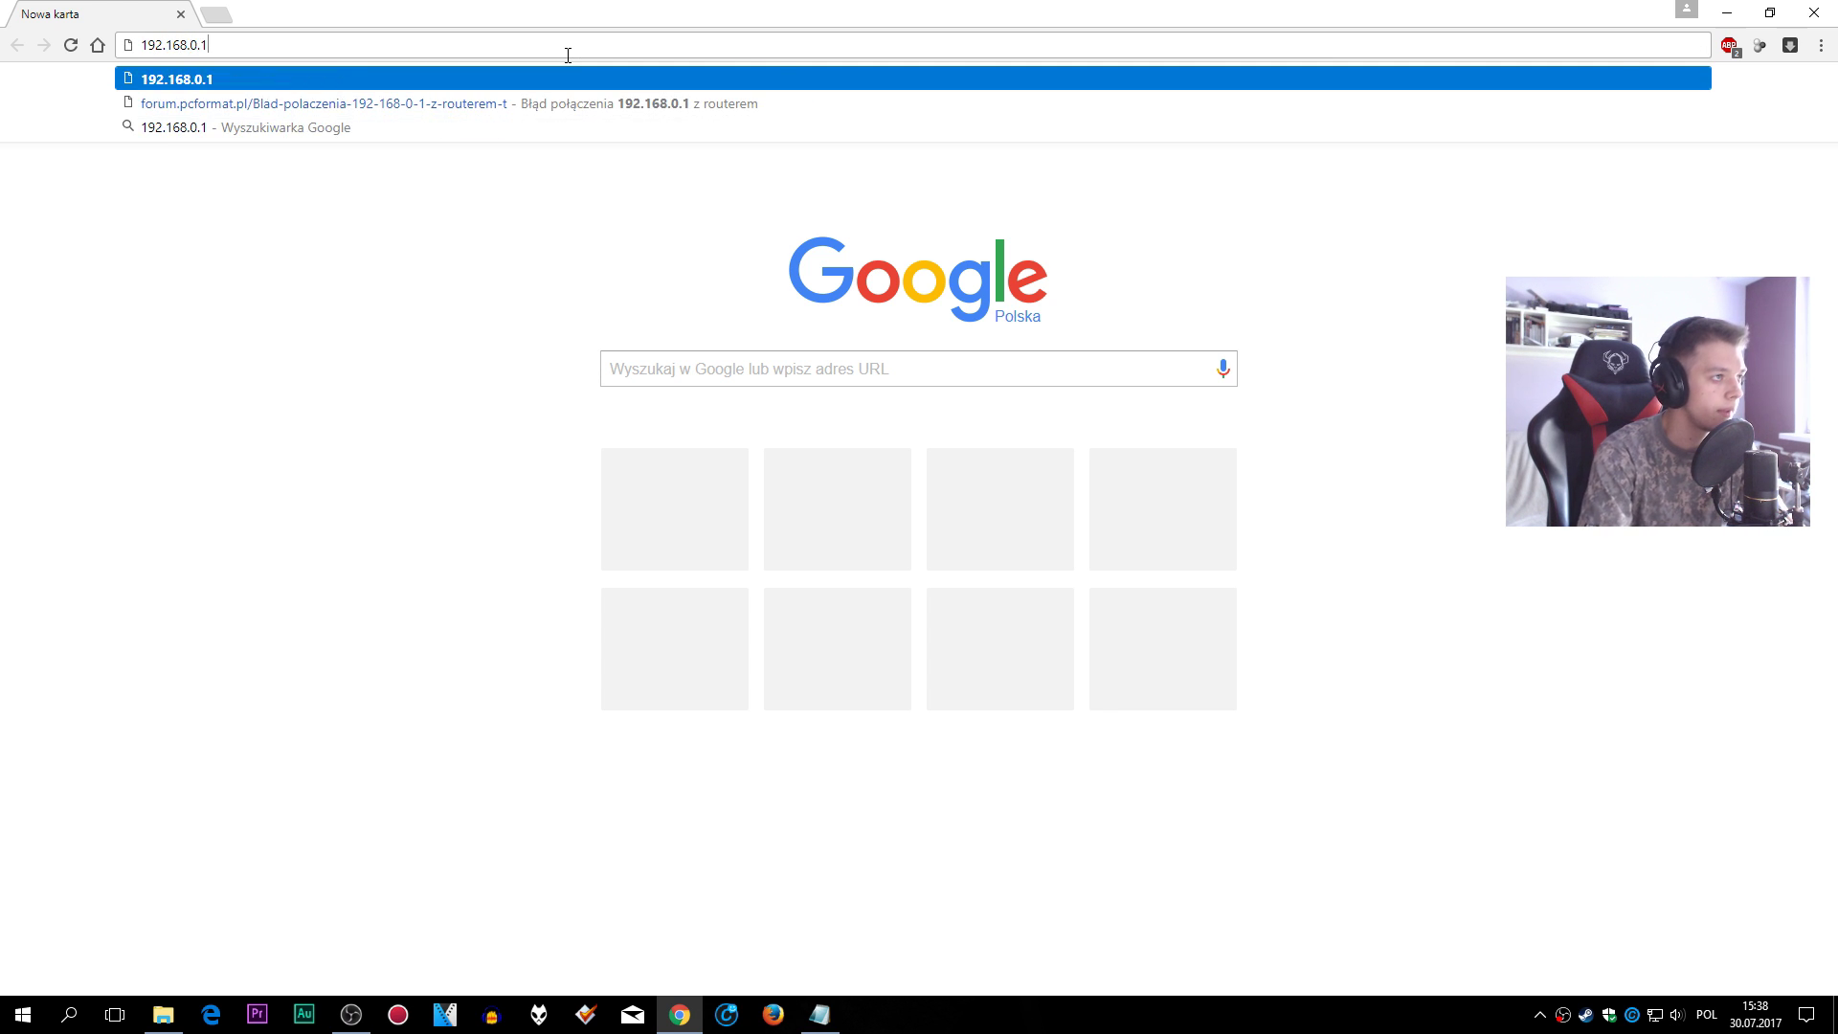
key(Return)
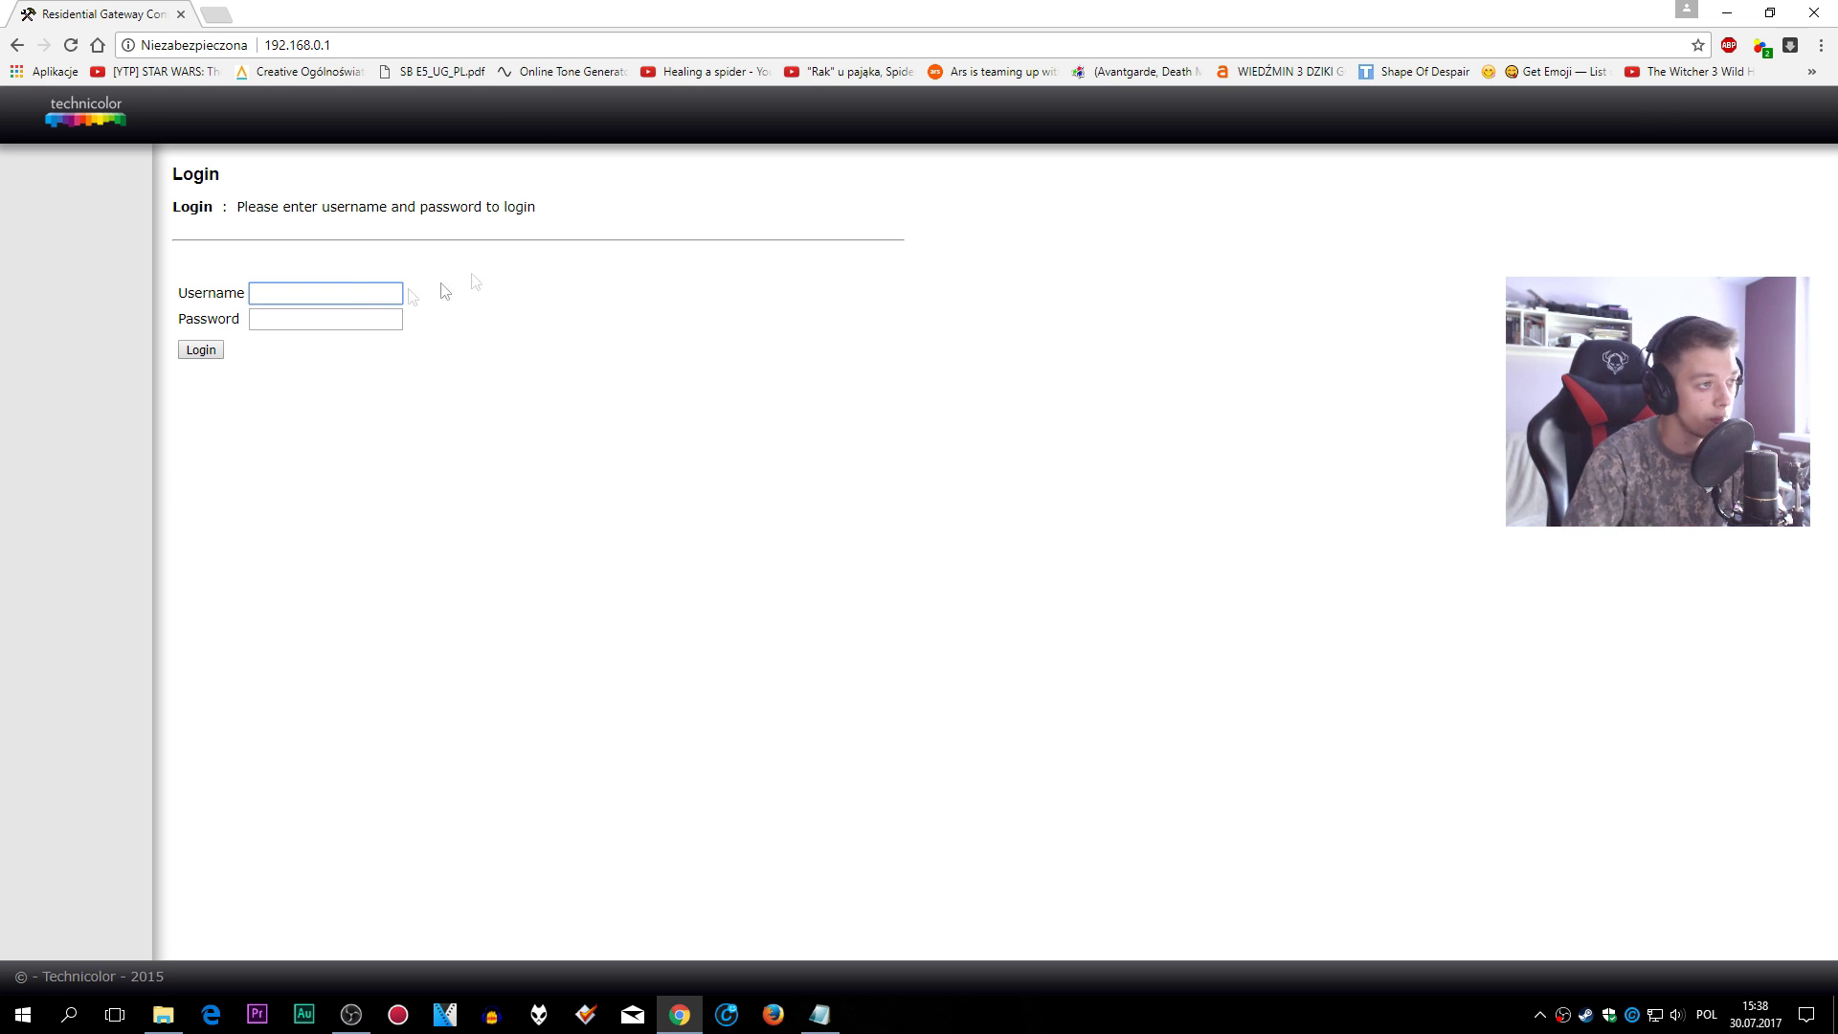
click(343, 317)
click(349, 294)
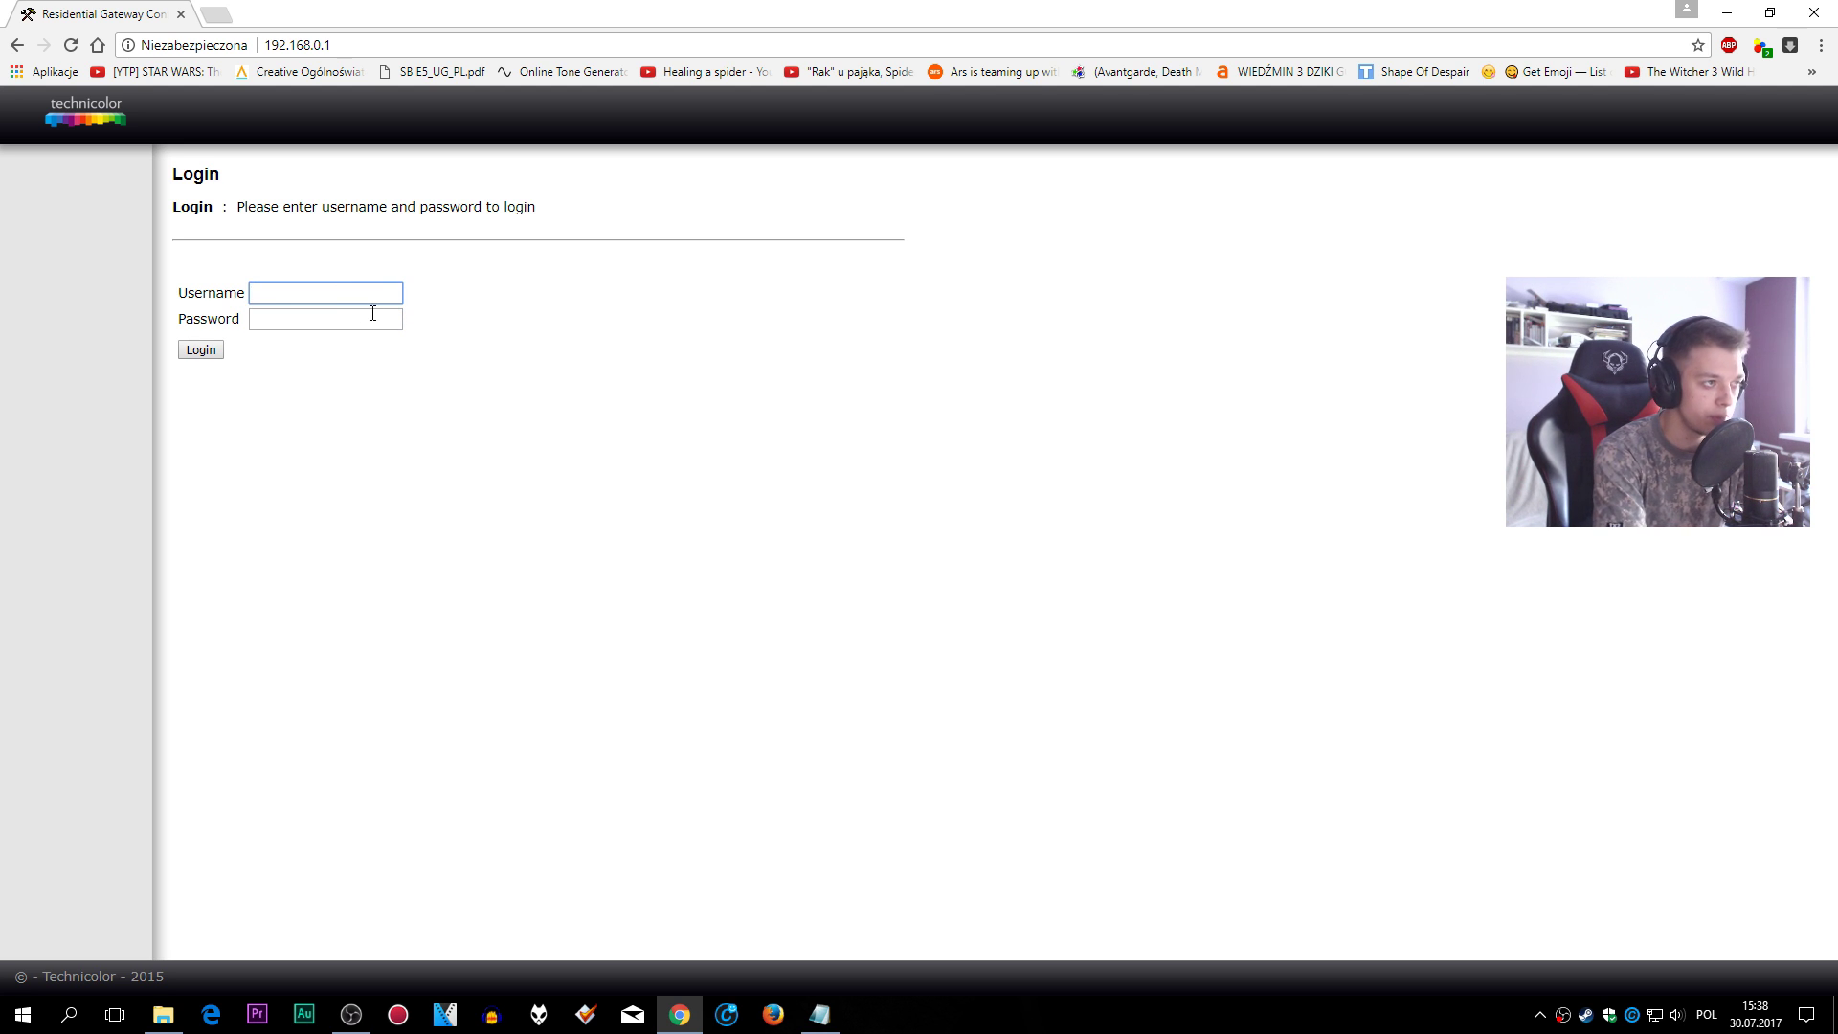
click(380, 315)
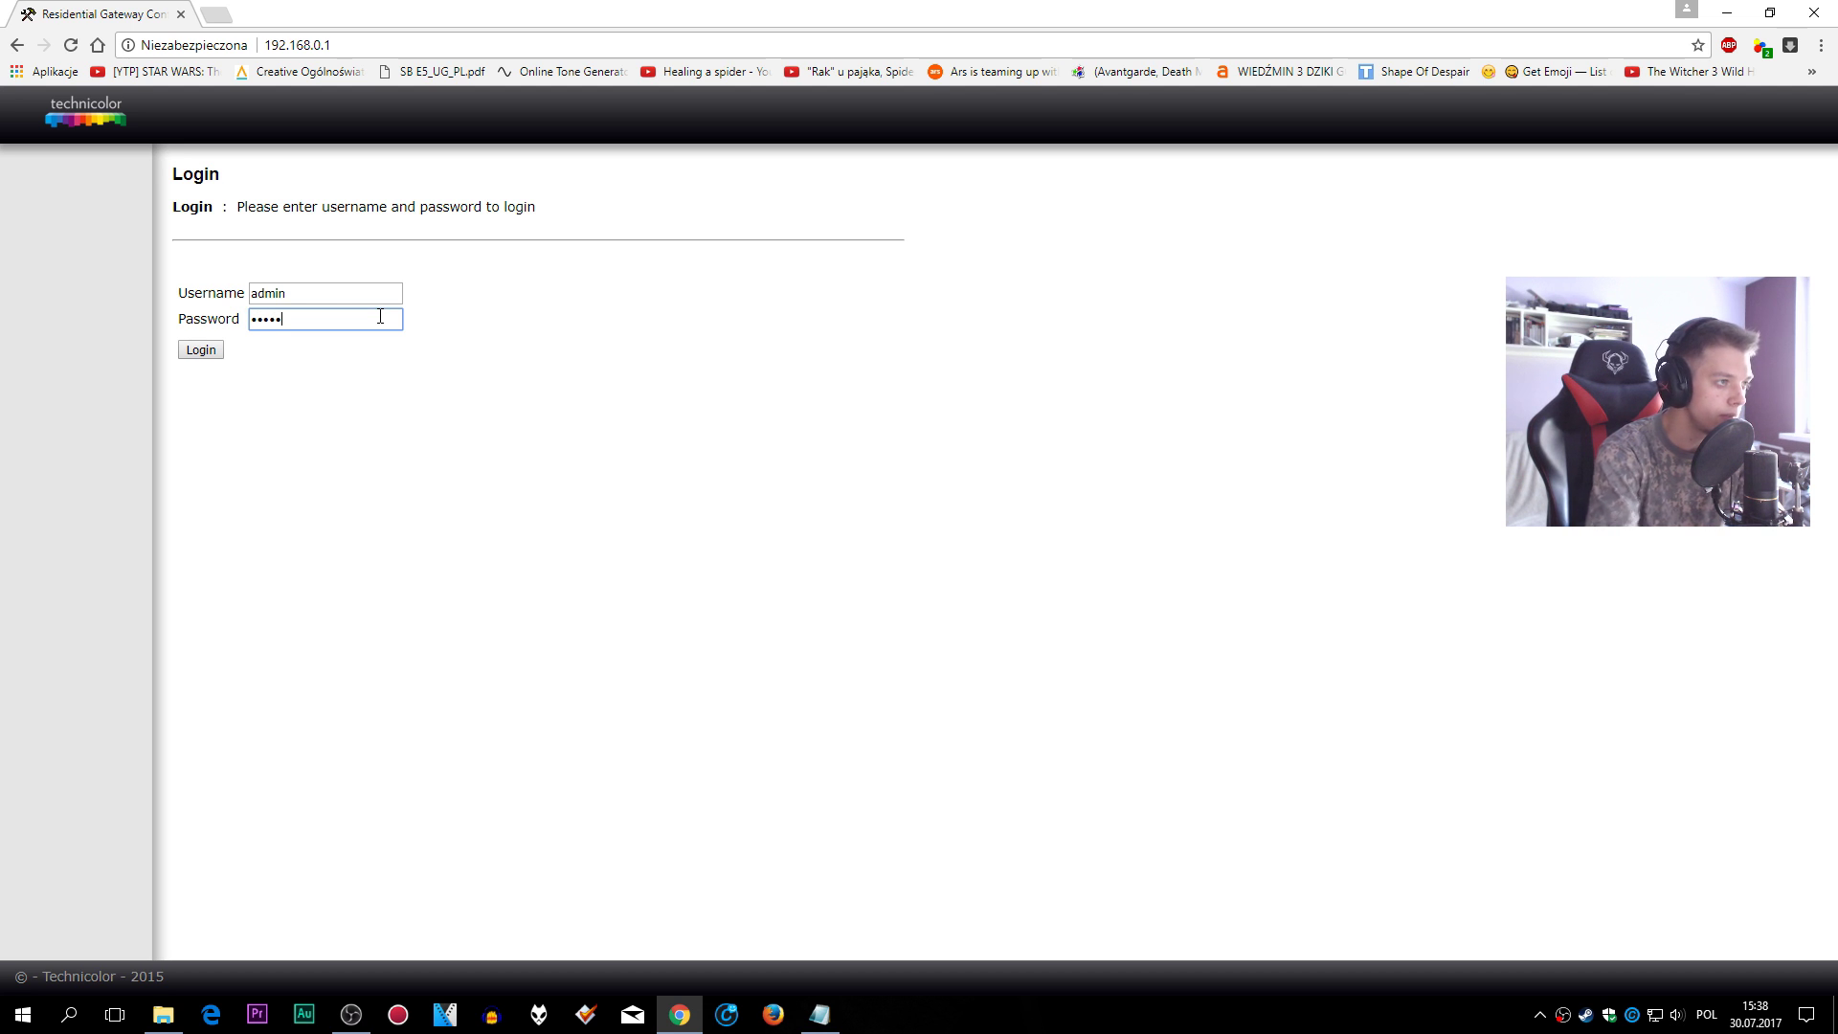
- Re-enter the router username and password and log in
drag(380, 316, 188, 316)
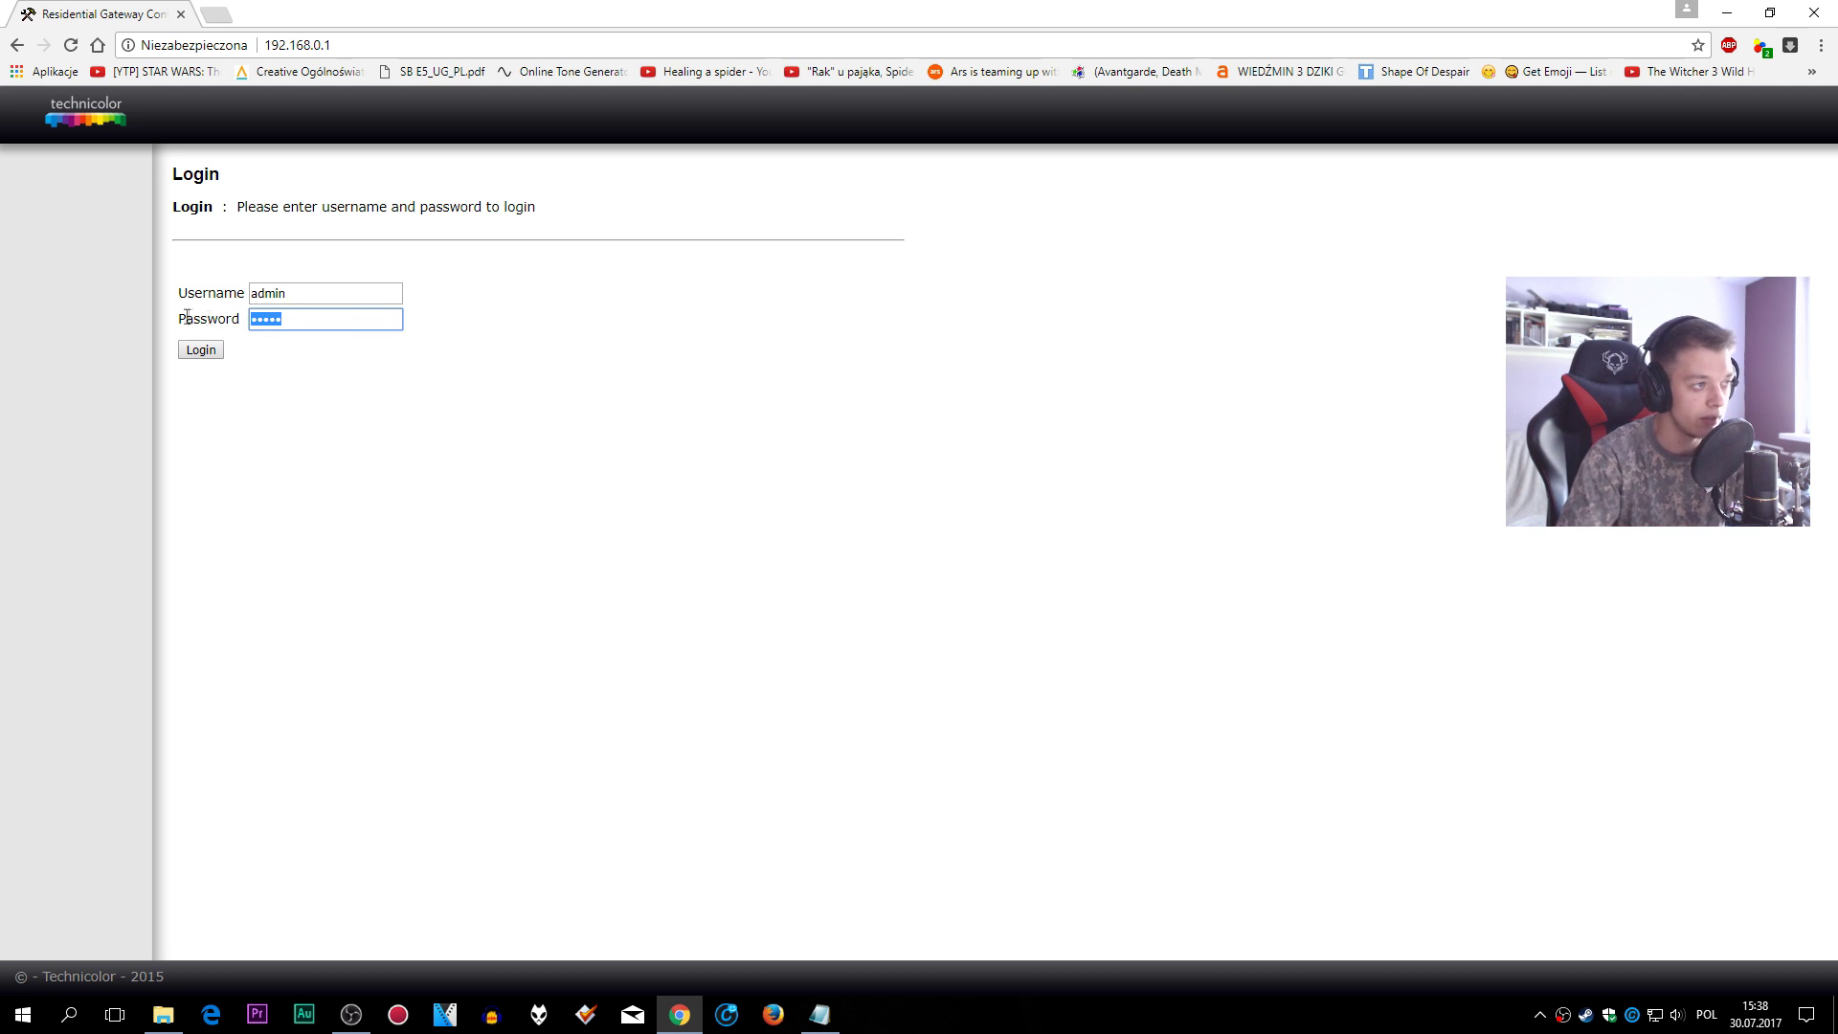
key(BackSpace)
drag(304, 296, 200, 293)
text(user)
click(296, 322)
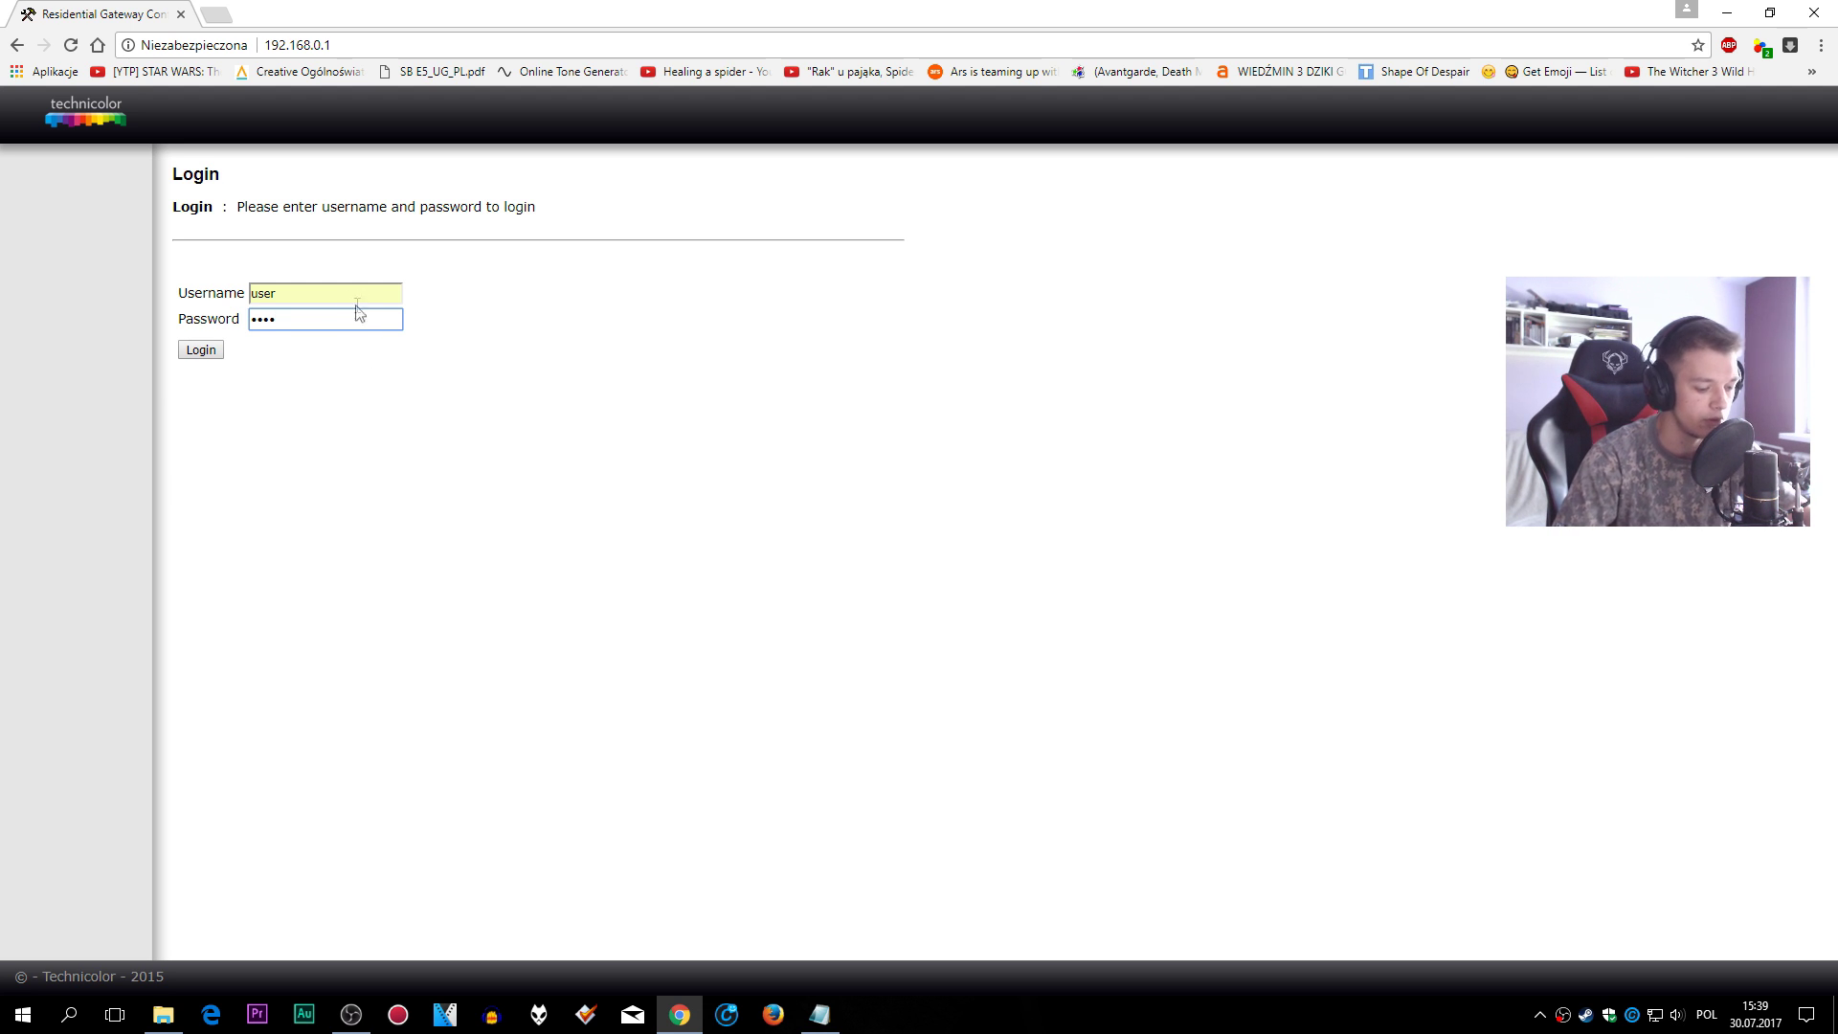
double_click(286, 317)
click(286, 317)
click(212, 350)
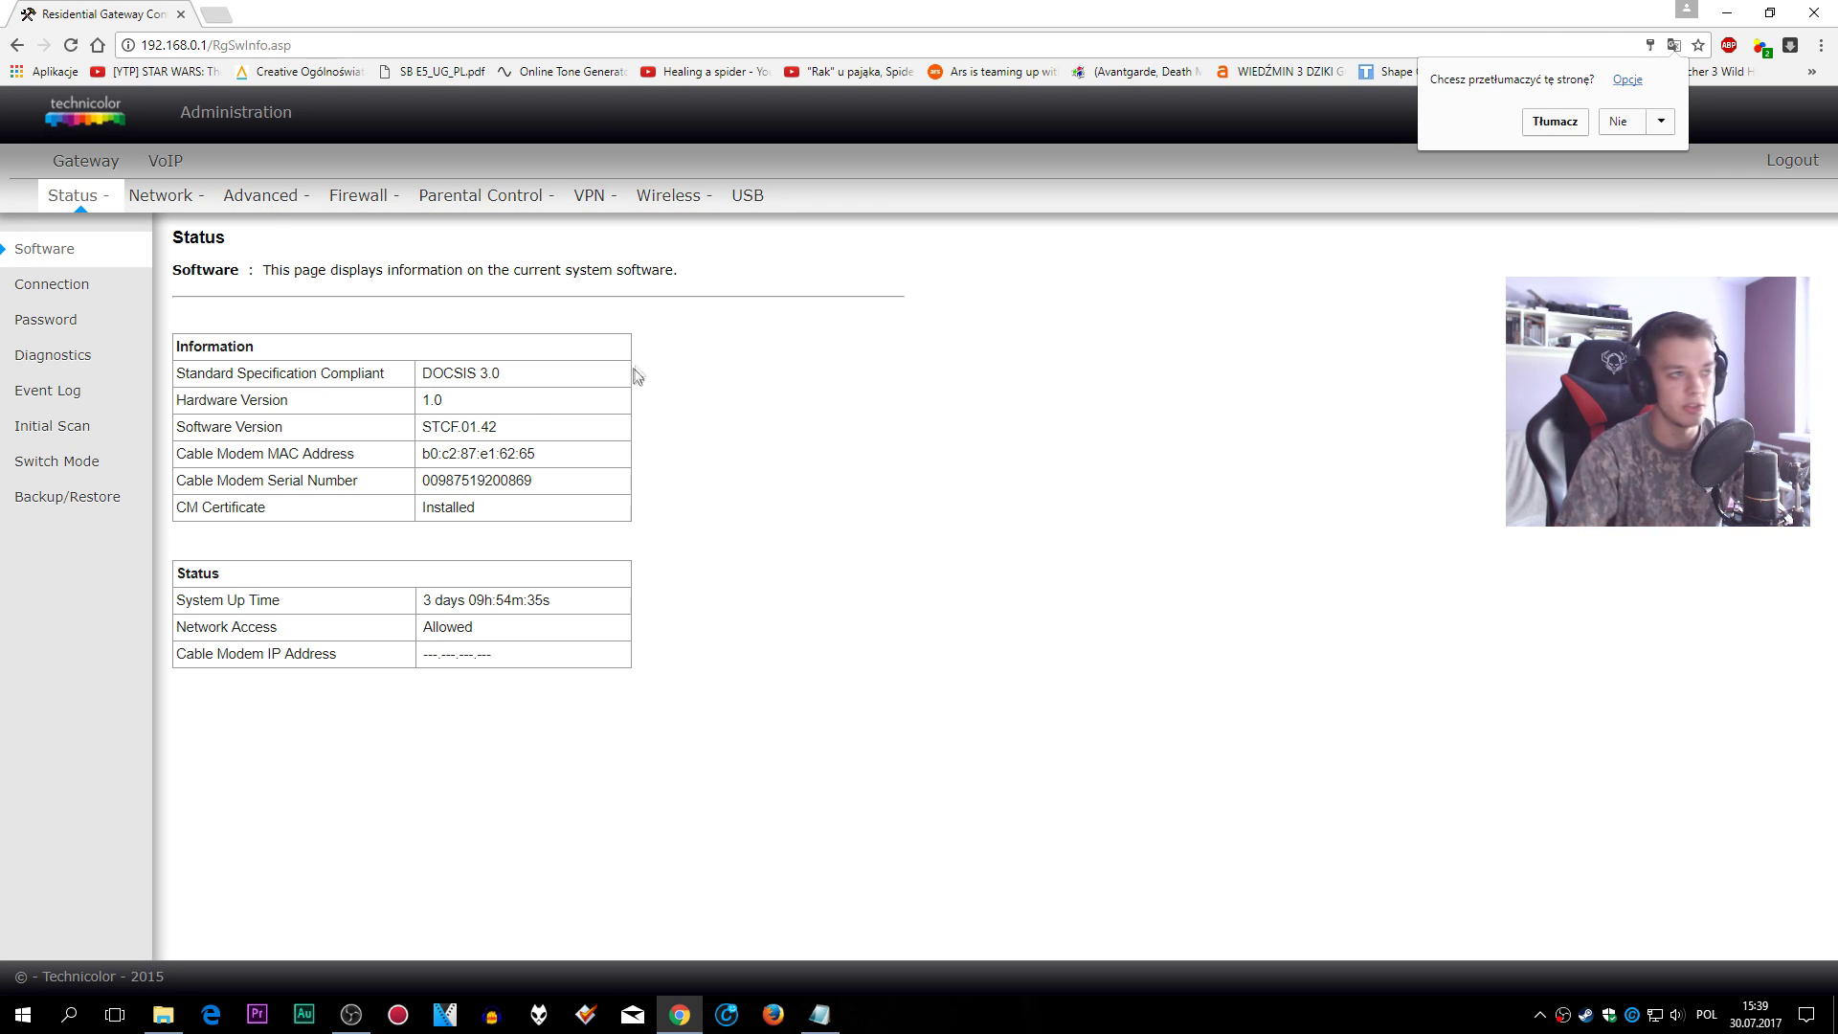
- Confirm under Advanced > DMZ Host that the DMZ address is 192.168.0.16, then view Forwarding
click(270, 203)
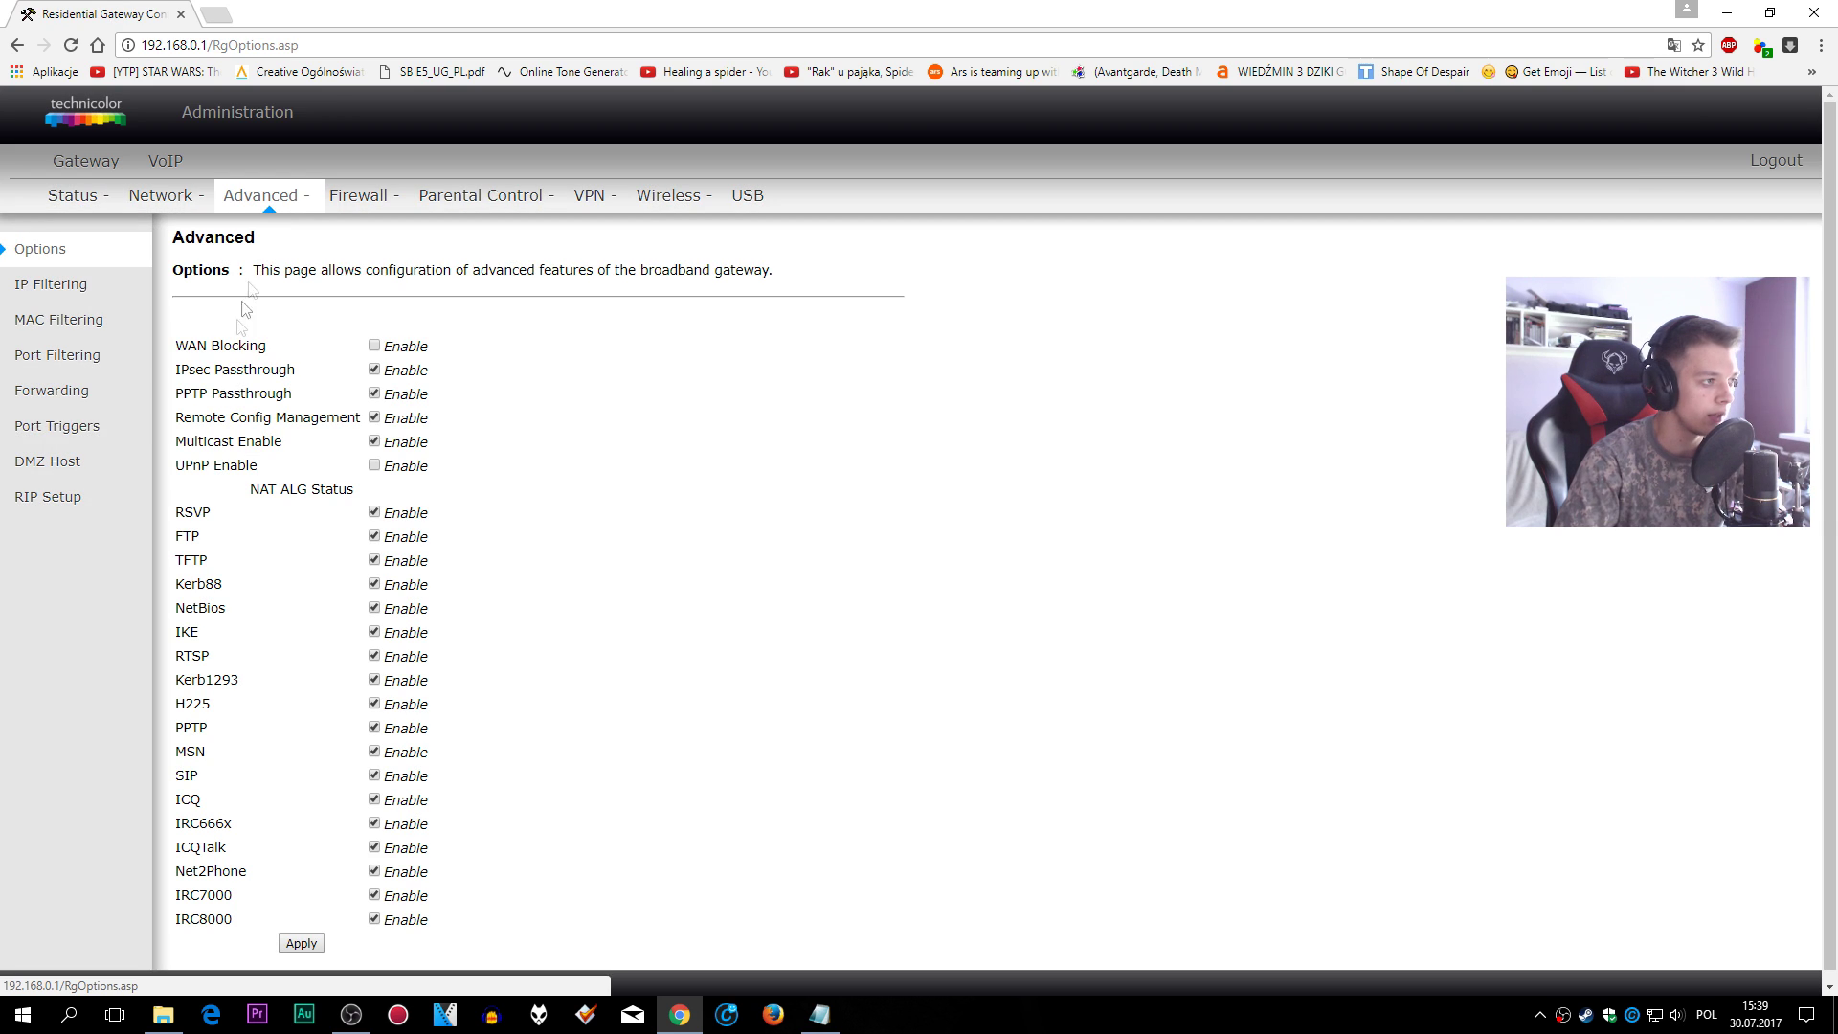
click(96, 469)
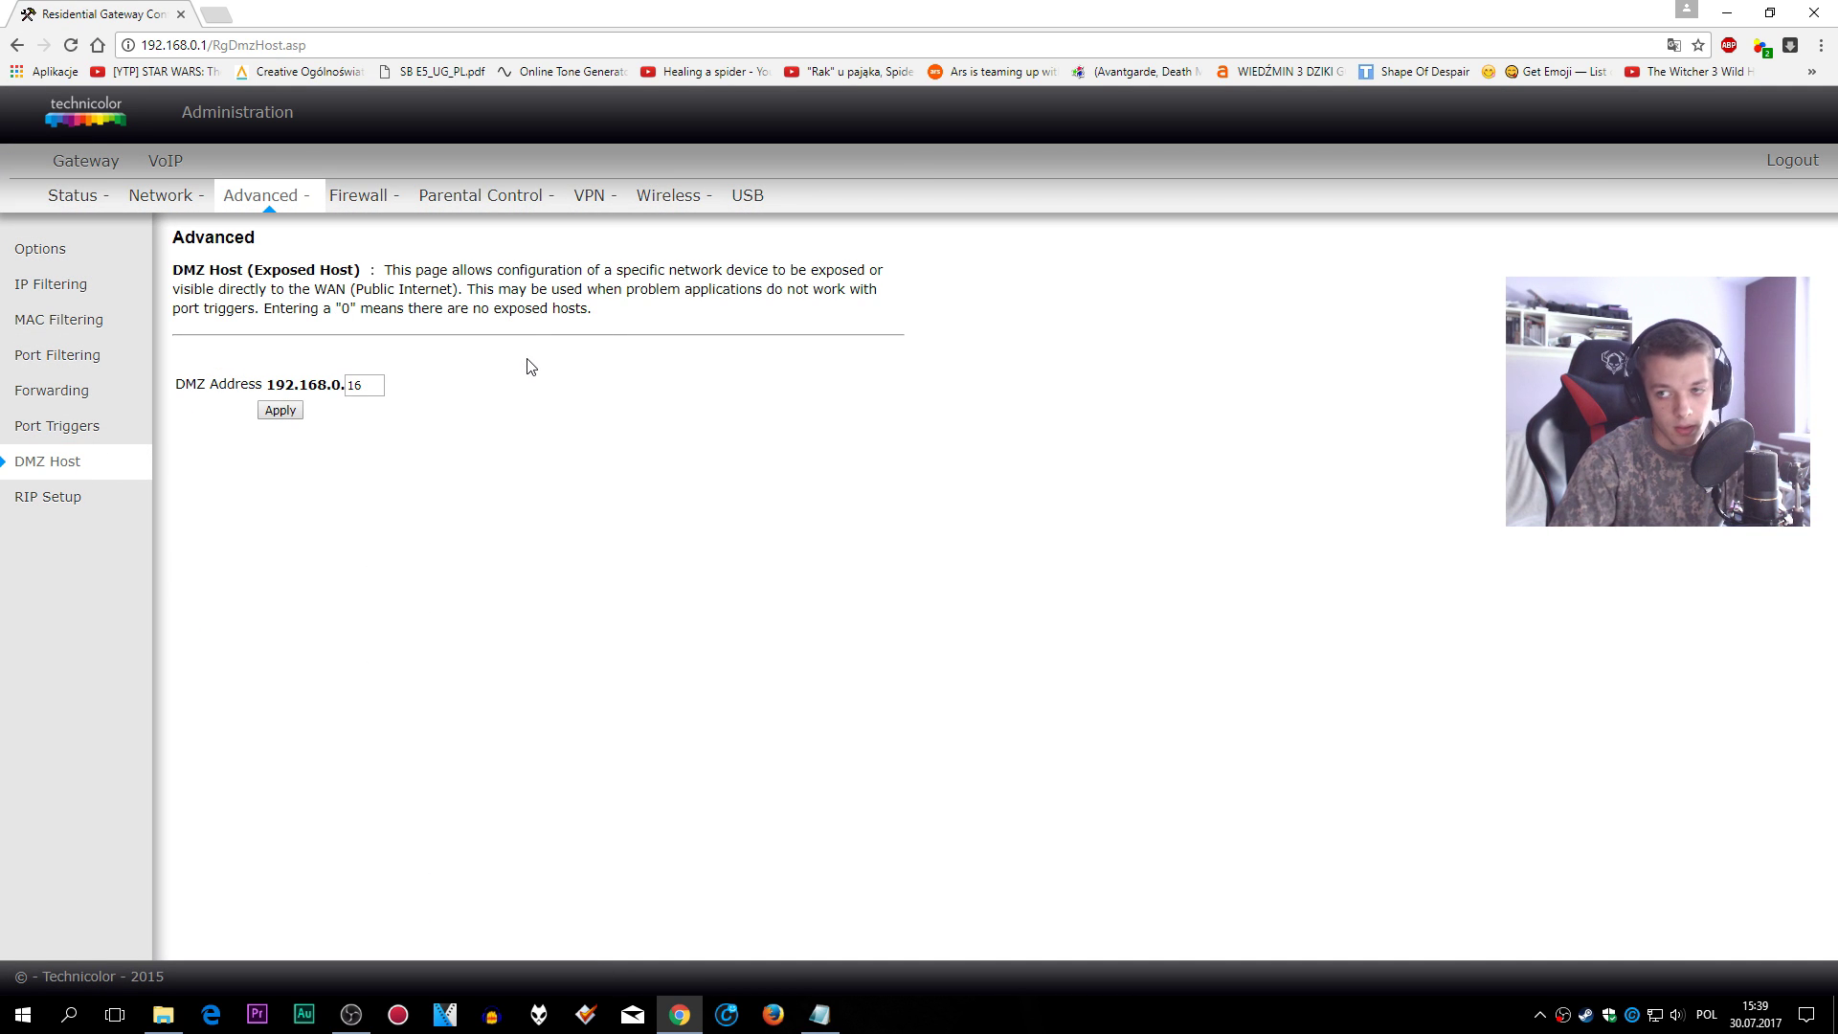
drag(370, 383, 344, 384)
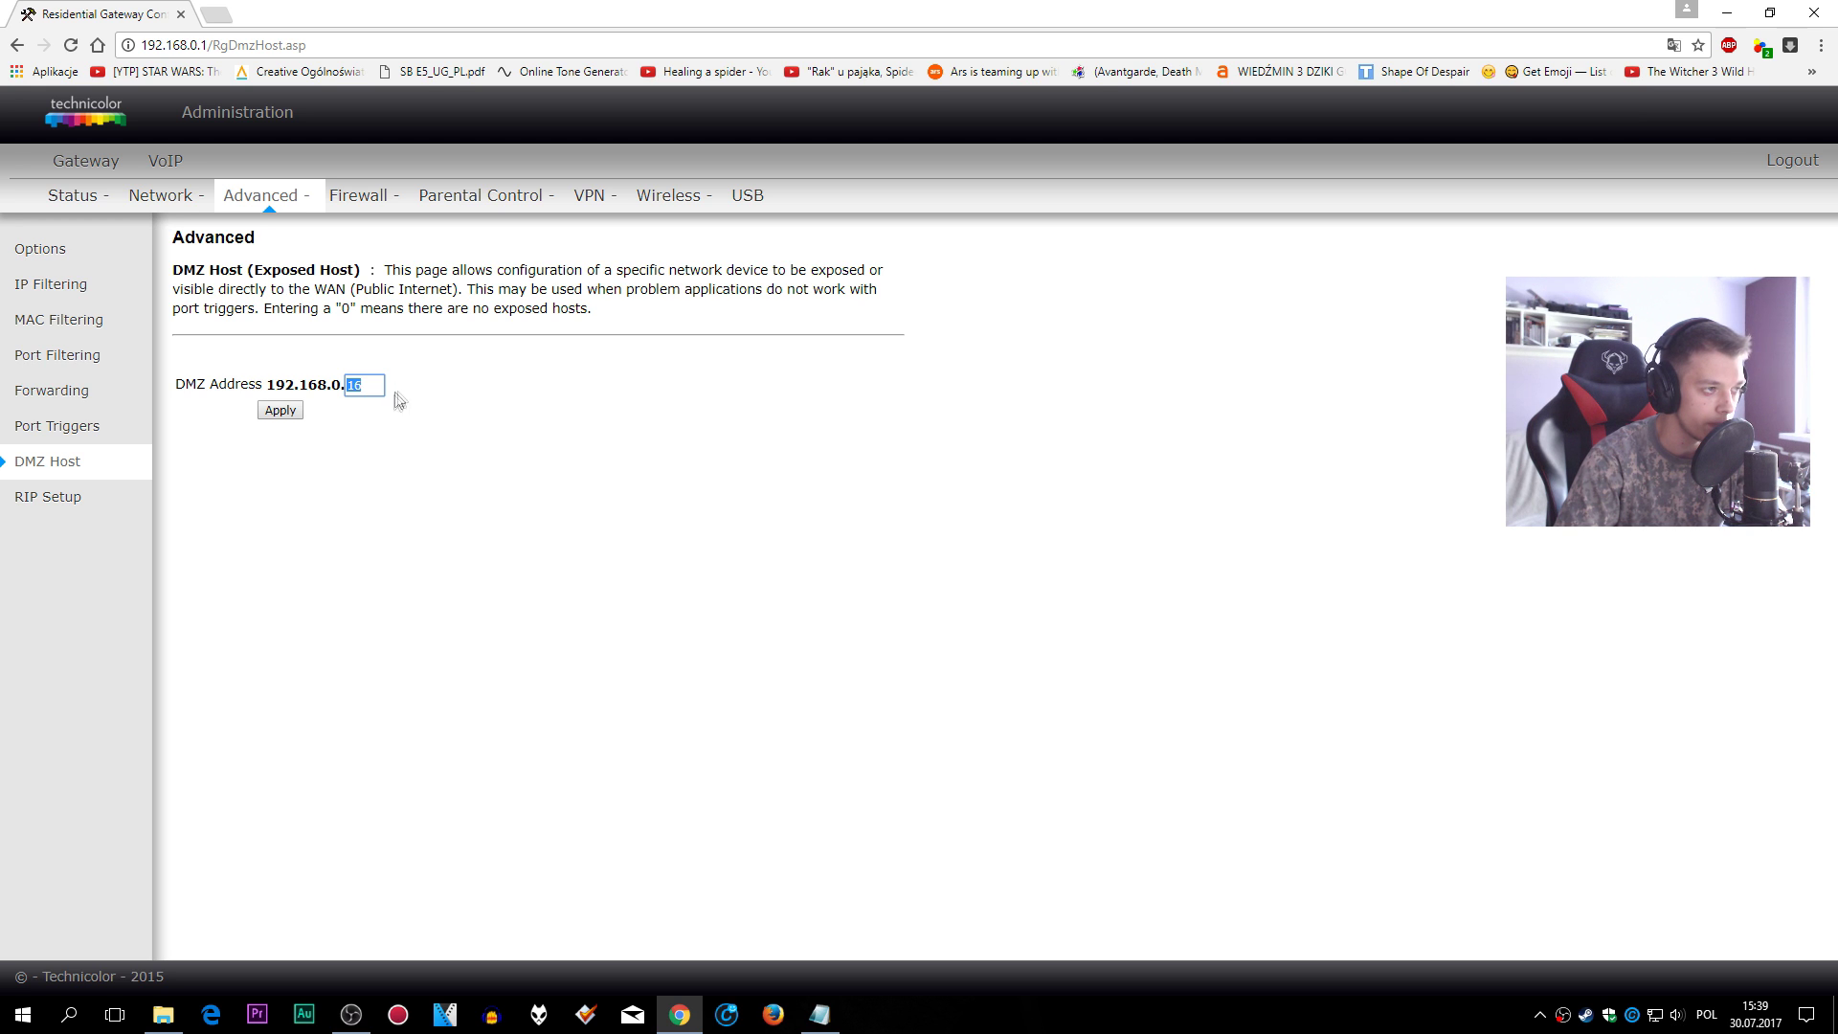
click(371, 387)
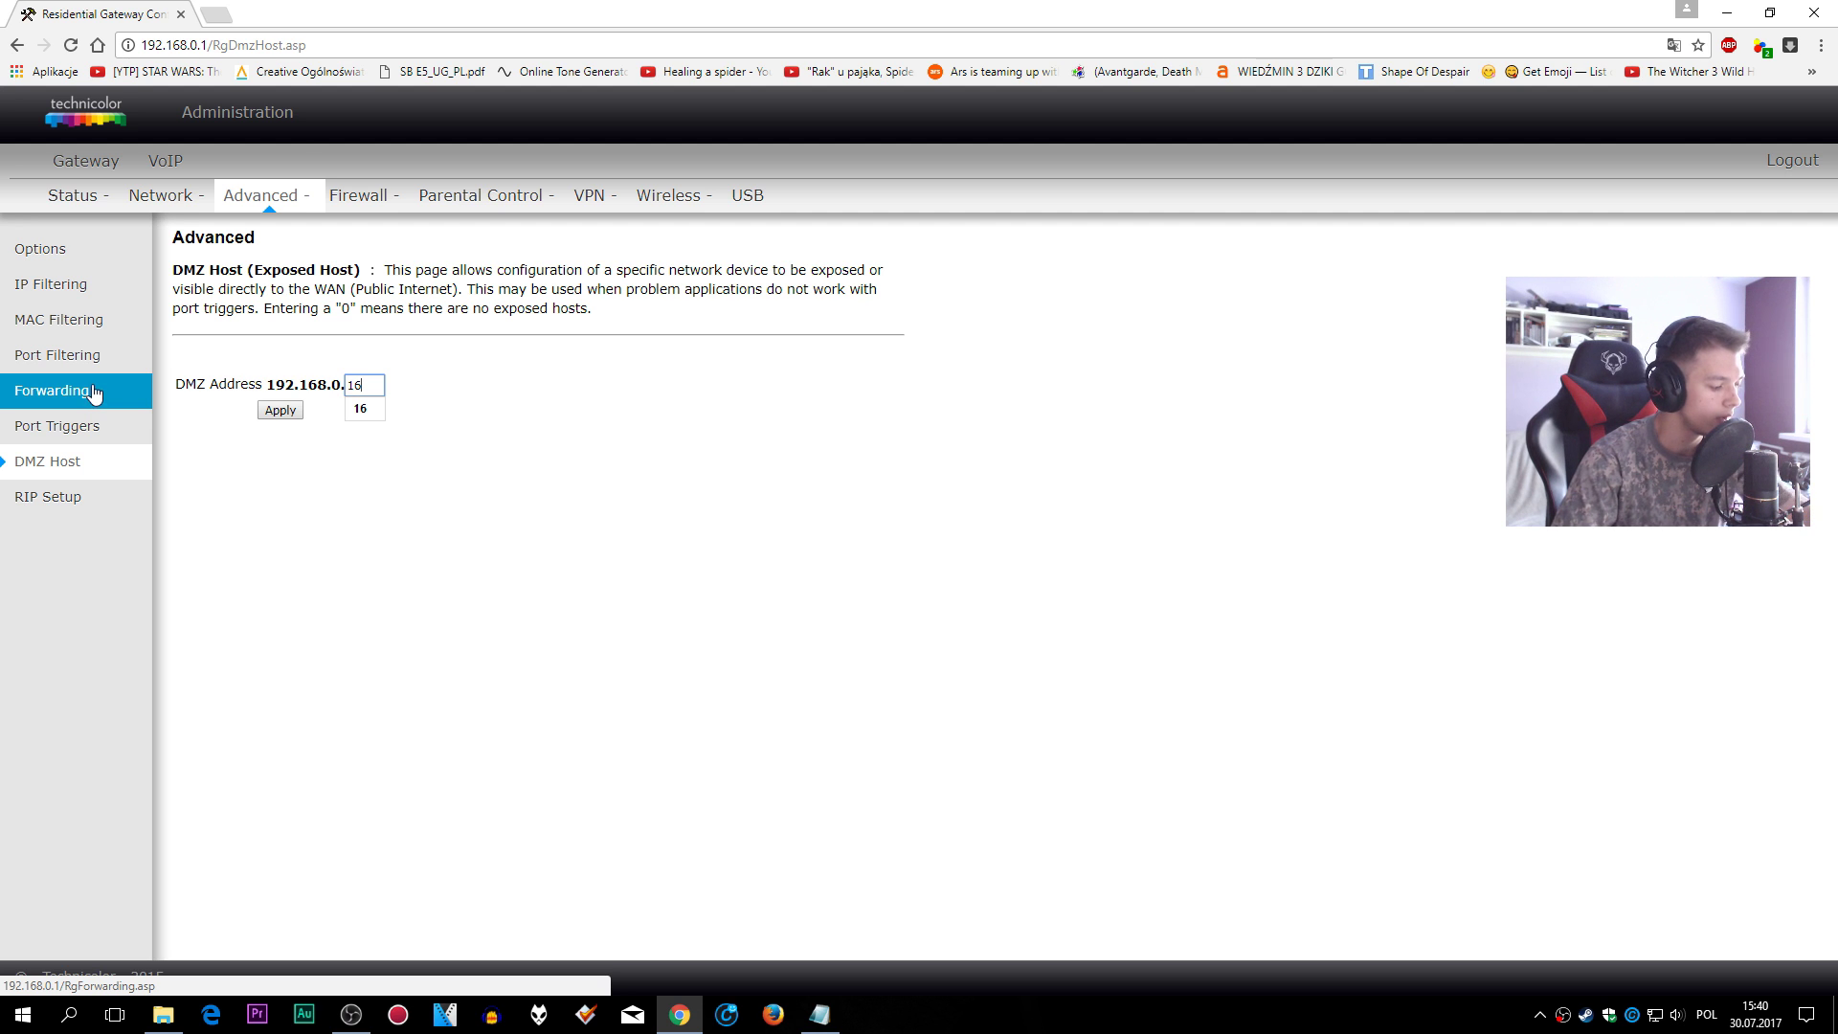
click(95, 389)
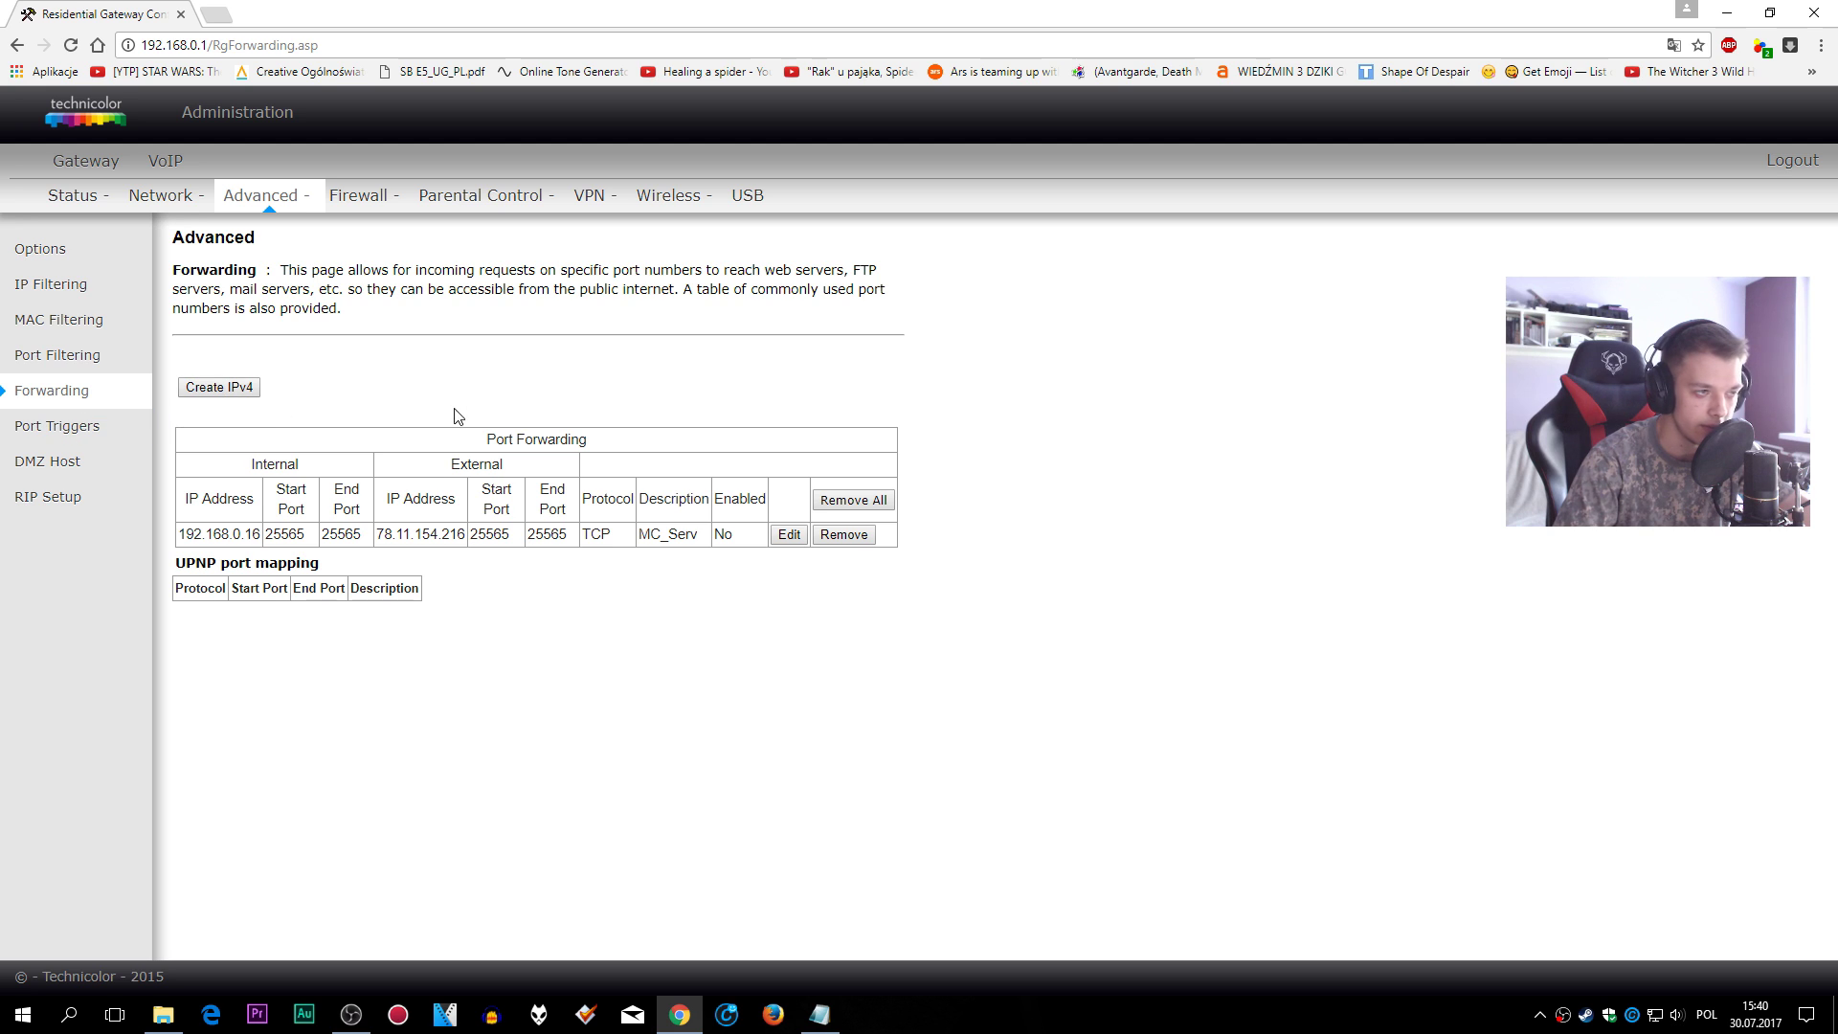
- Start a new forwarding rule with local IP 192.168.0.16
drag(184, 505, 735, 536)
click(735, 535)
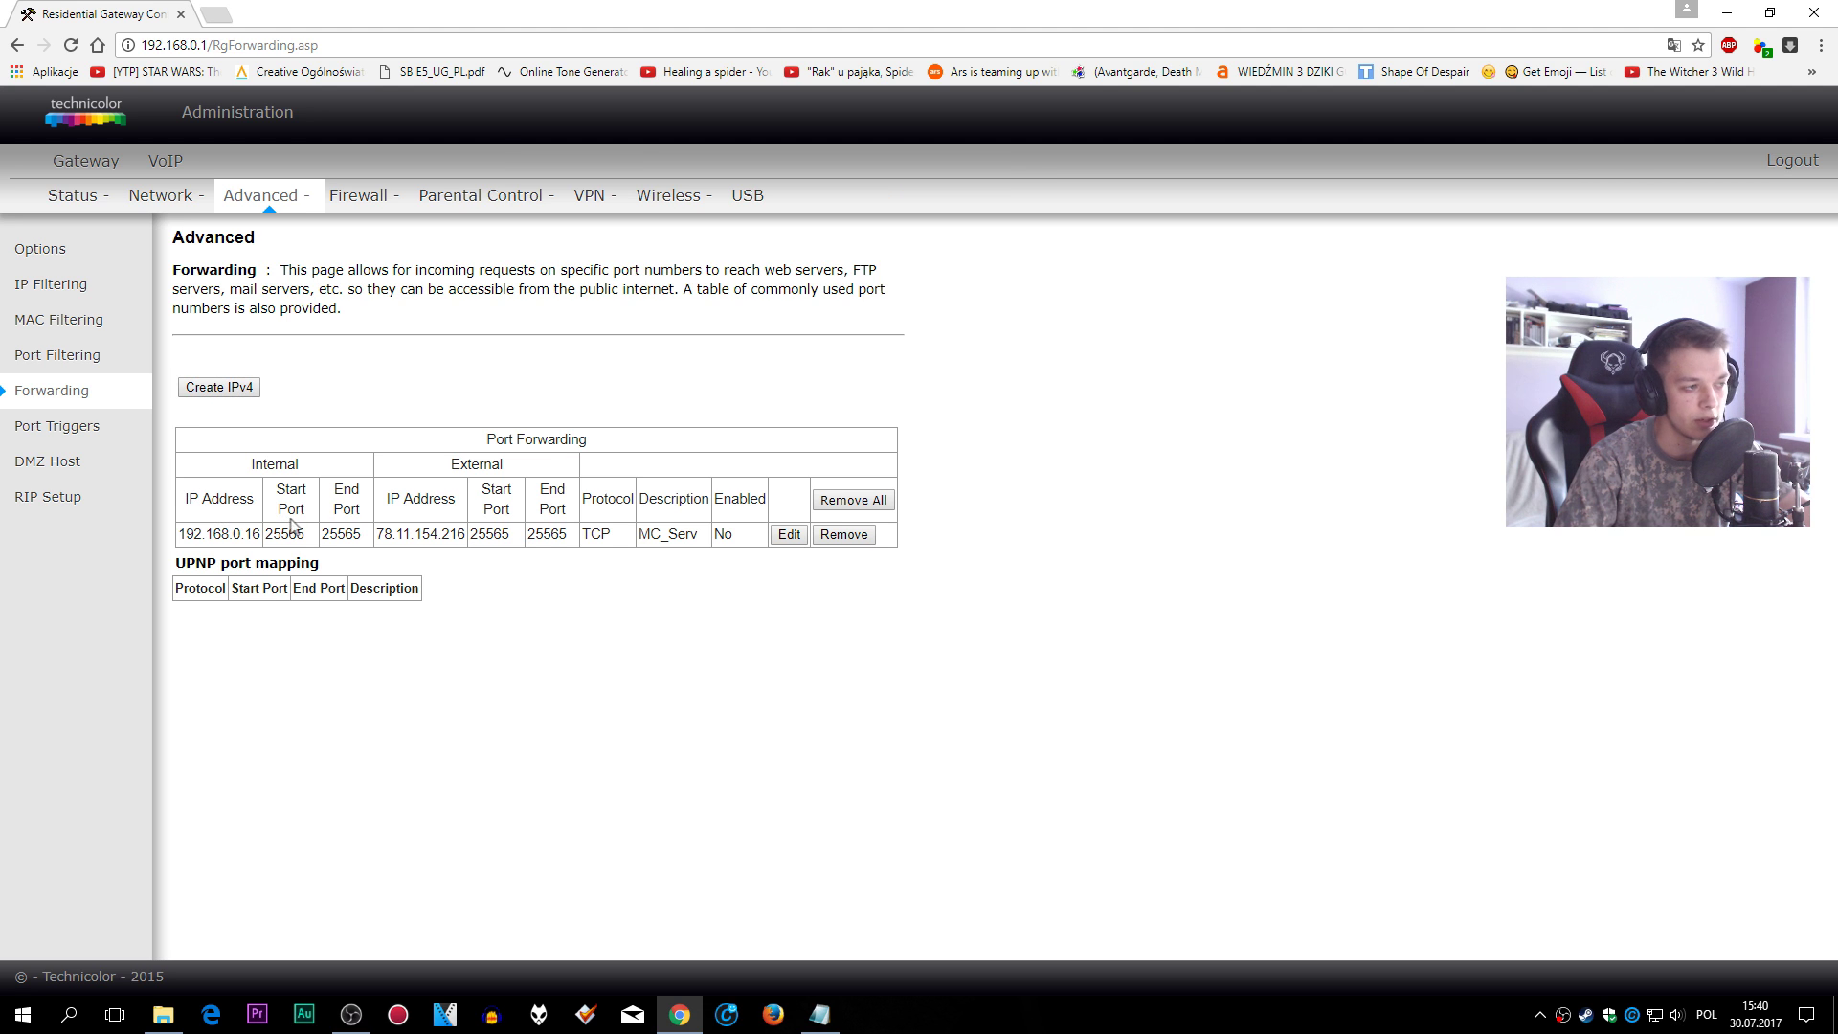
click(219, 387)
double_click(431, 537)
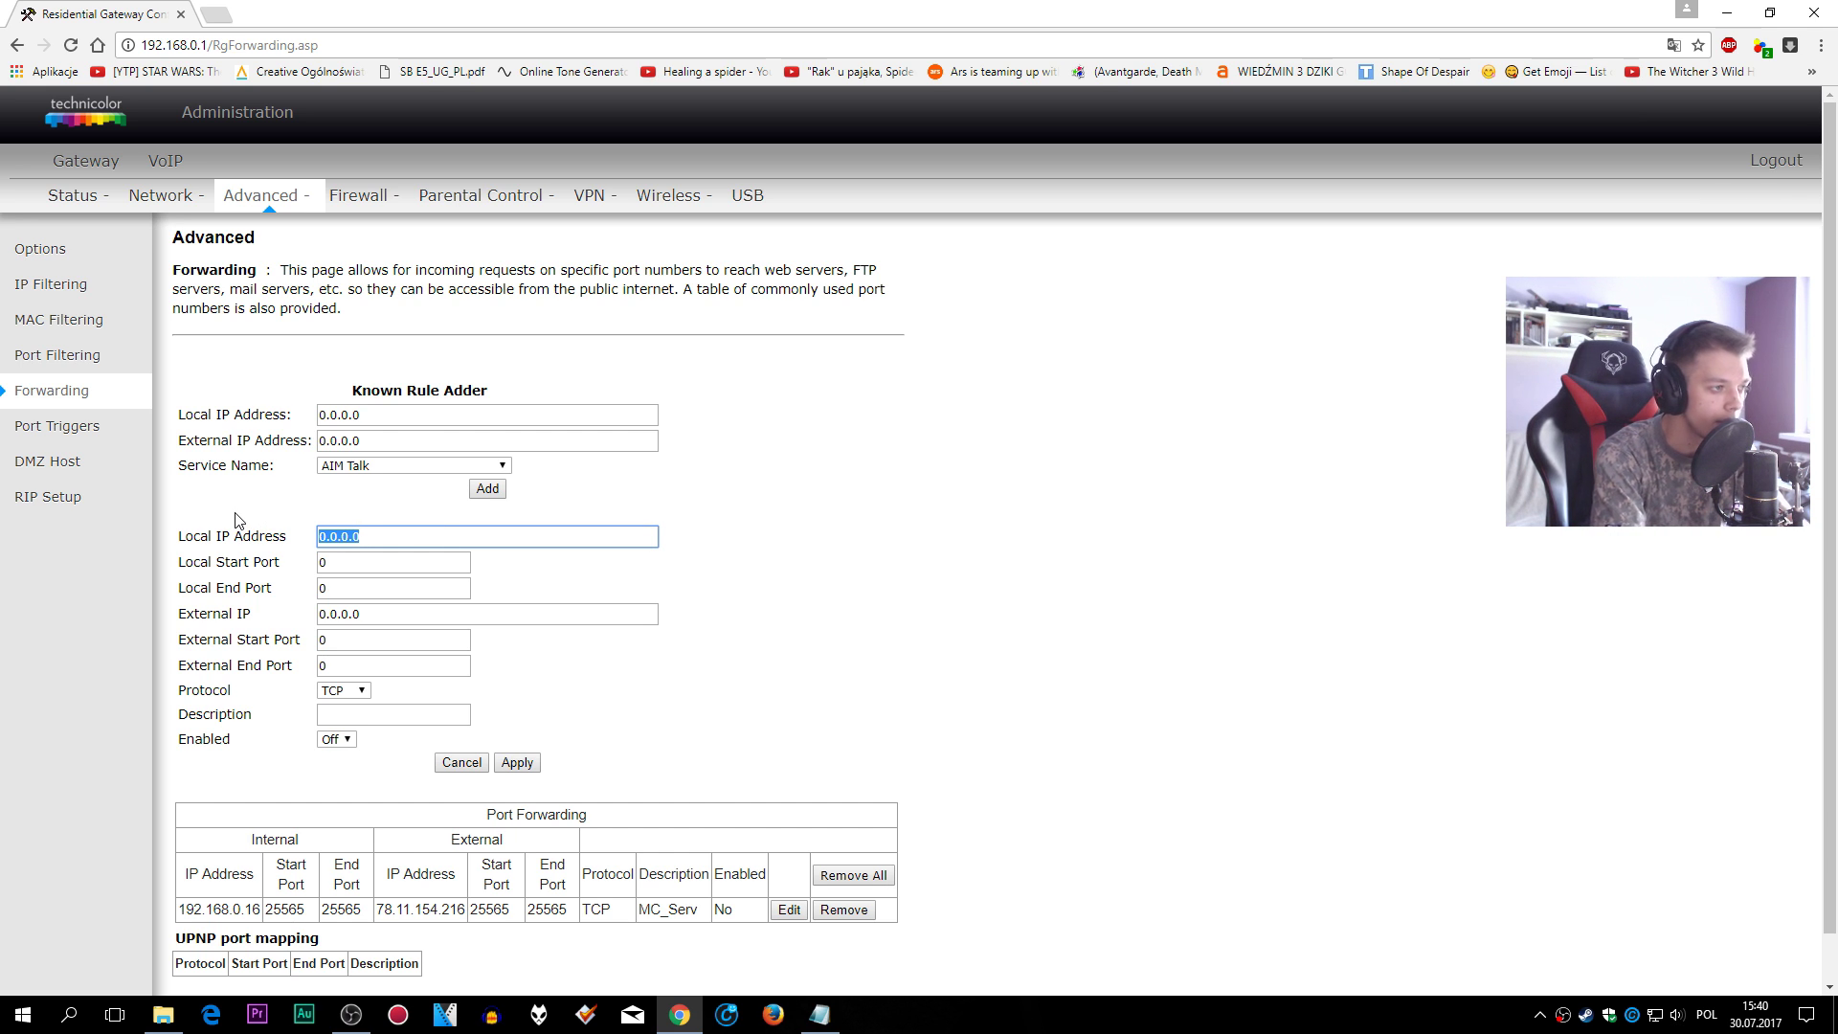
text(192.168.0.16)
click(388, 560)
- Set the rule's local start and end ports both to 25565
key(Tab)
text(25565)
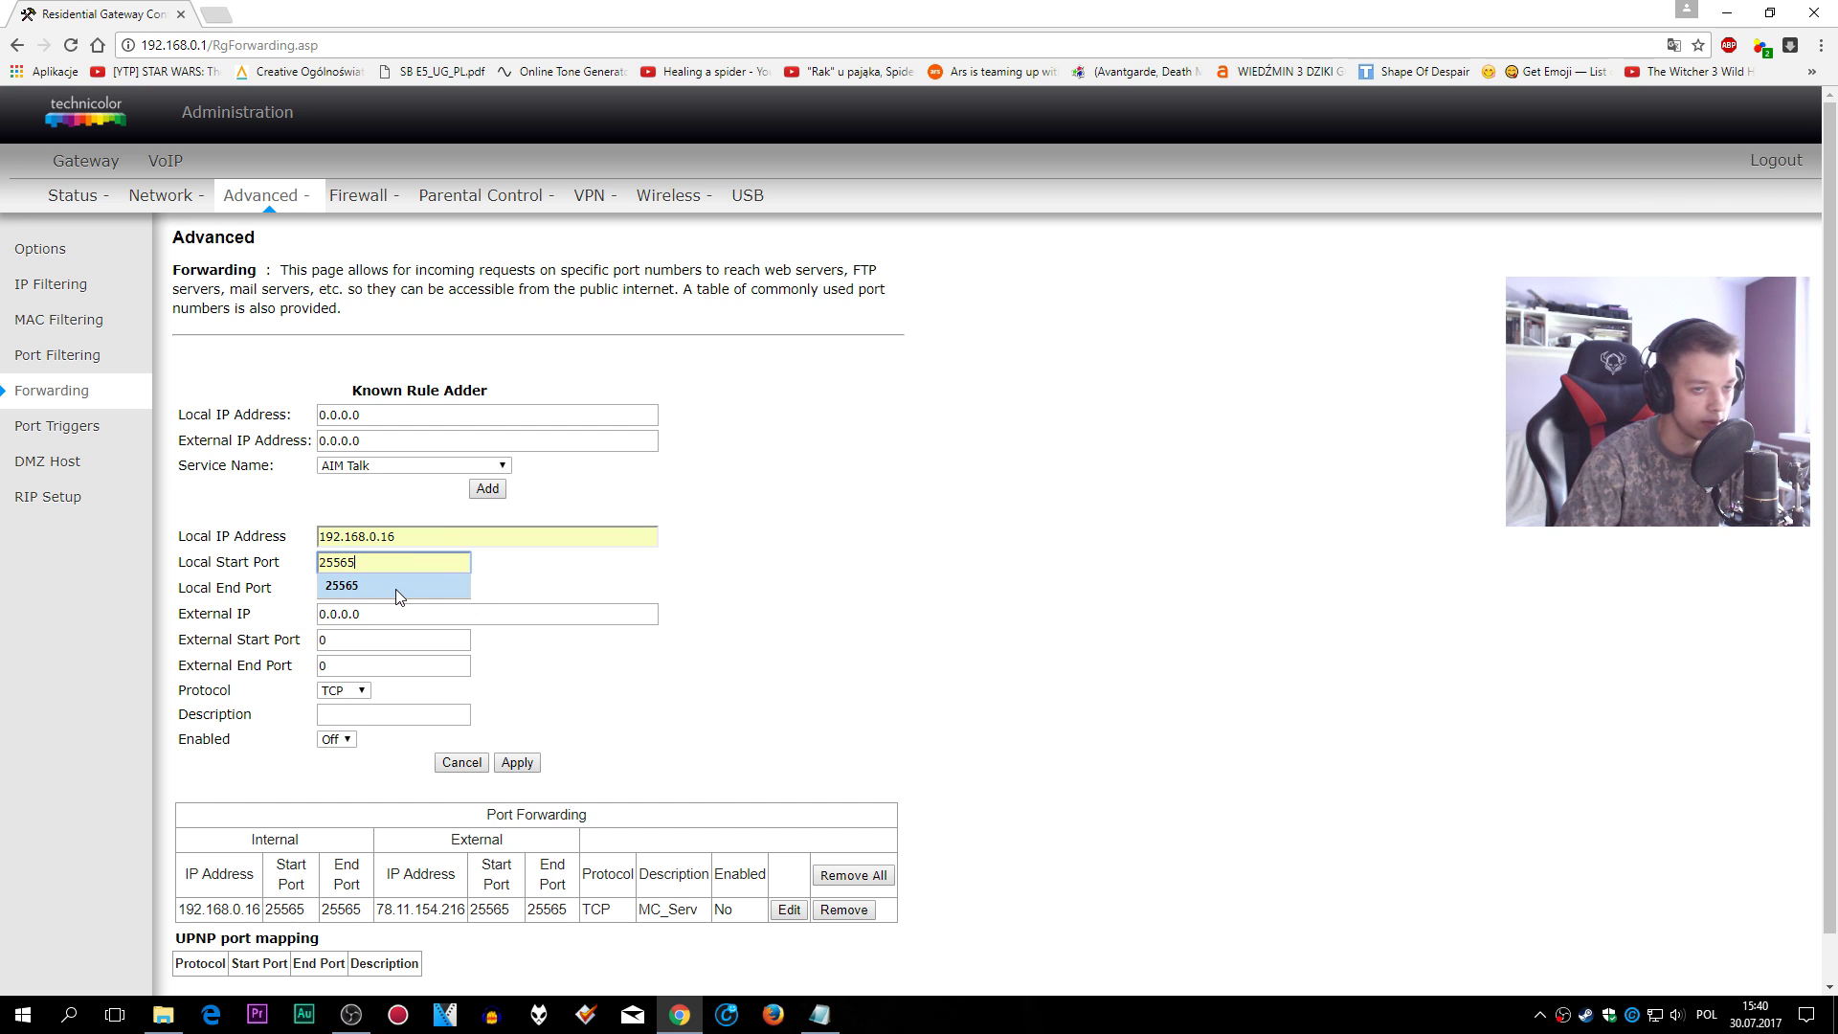
click(394, 587)
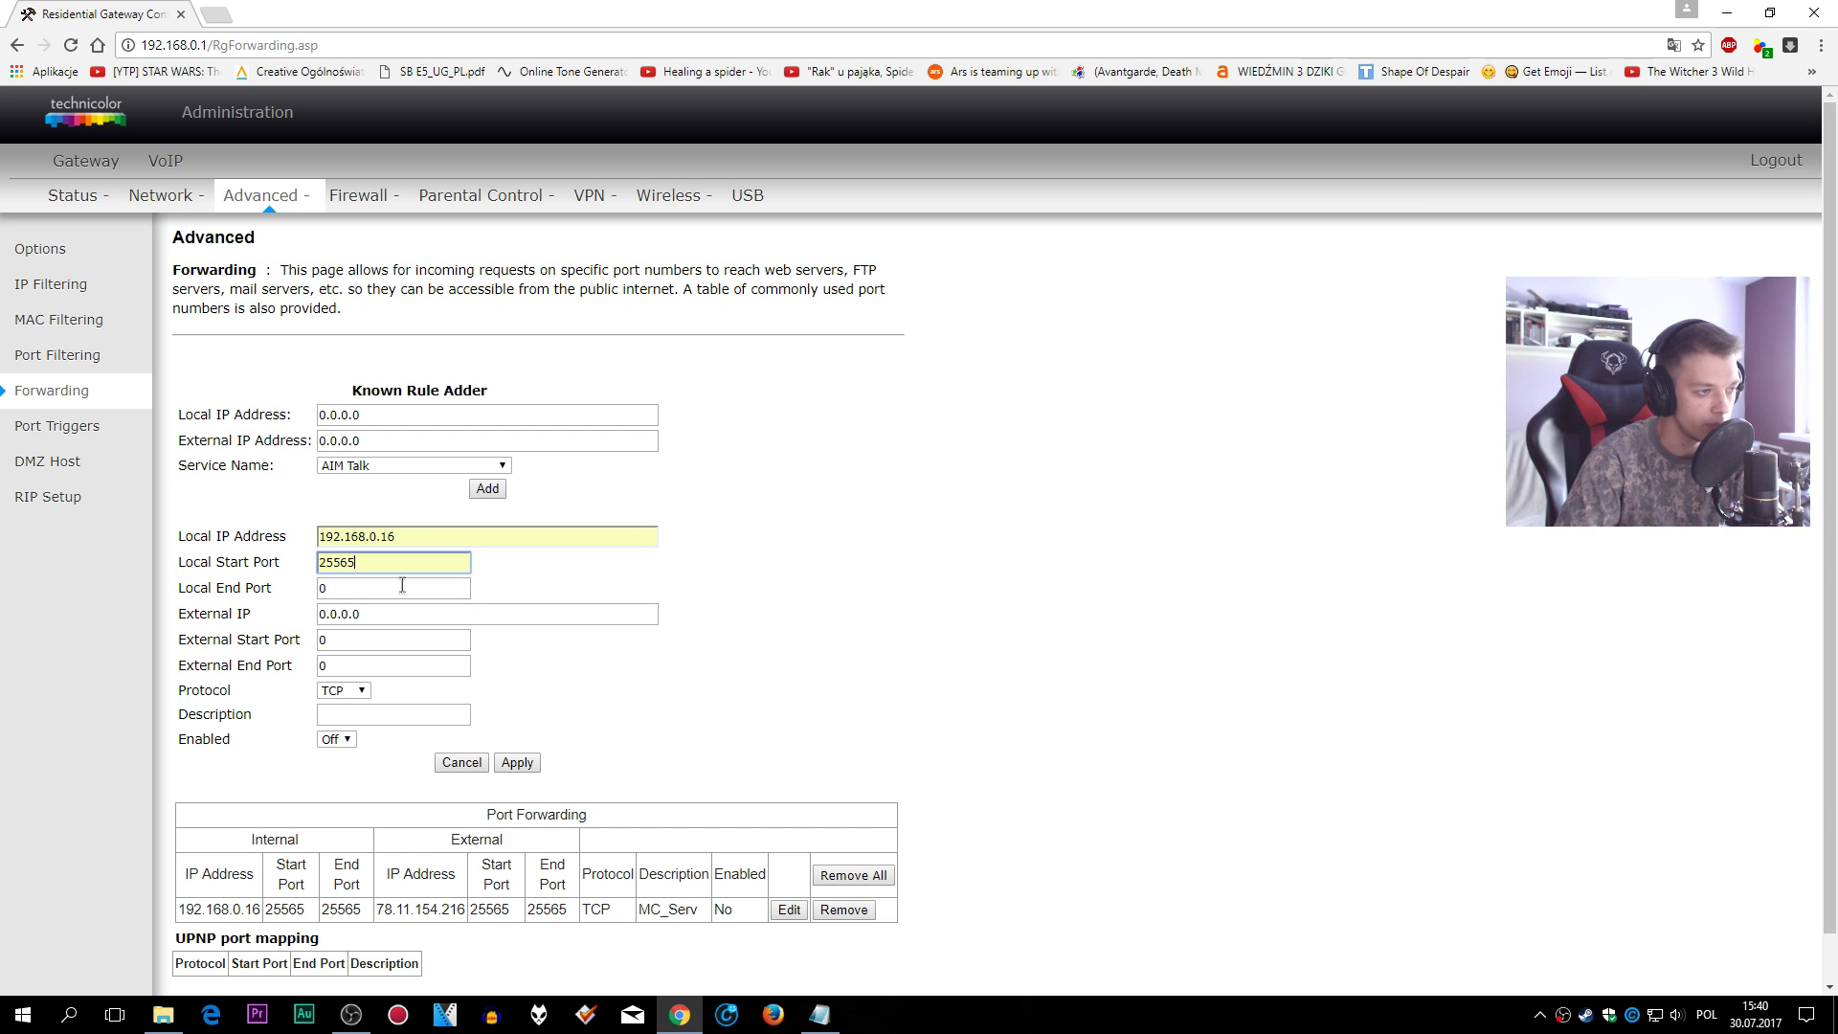
key(Tab)
text(25)
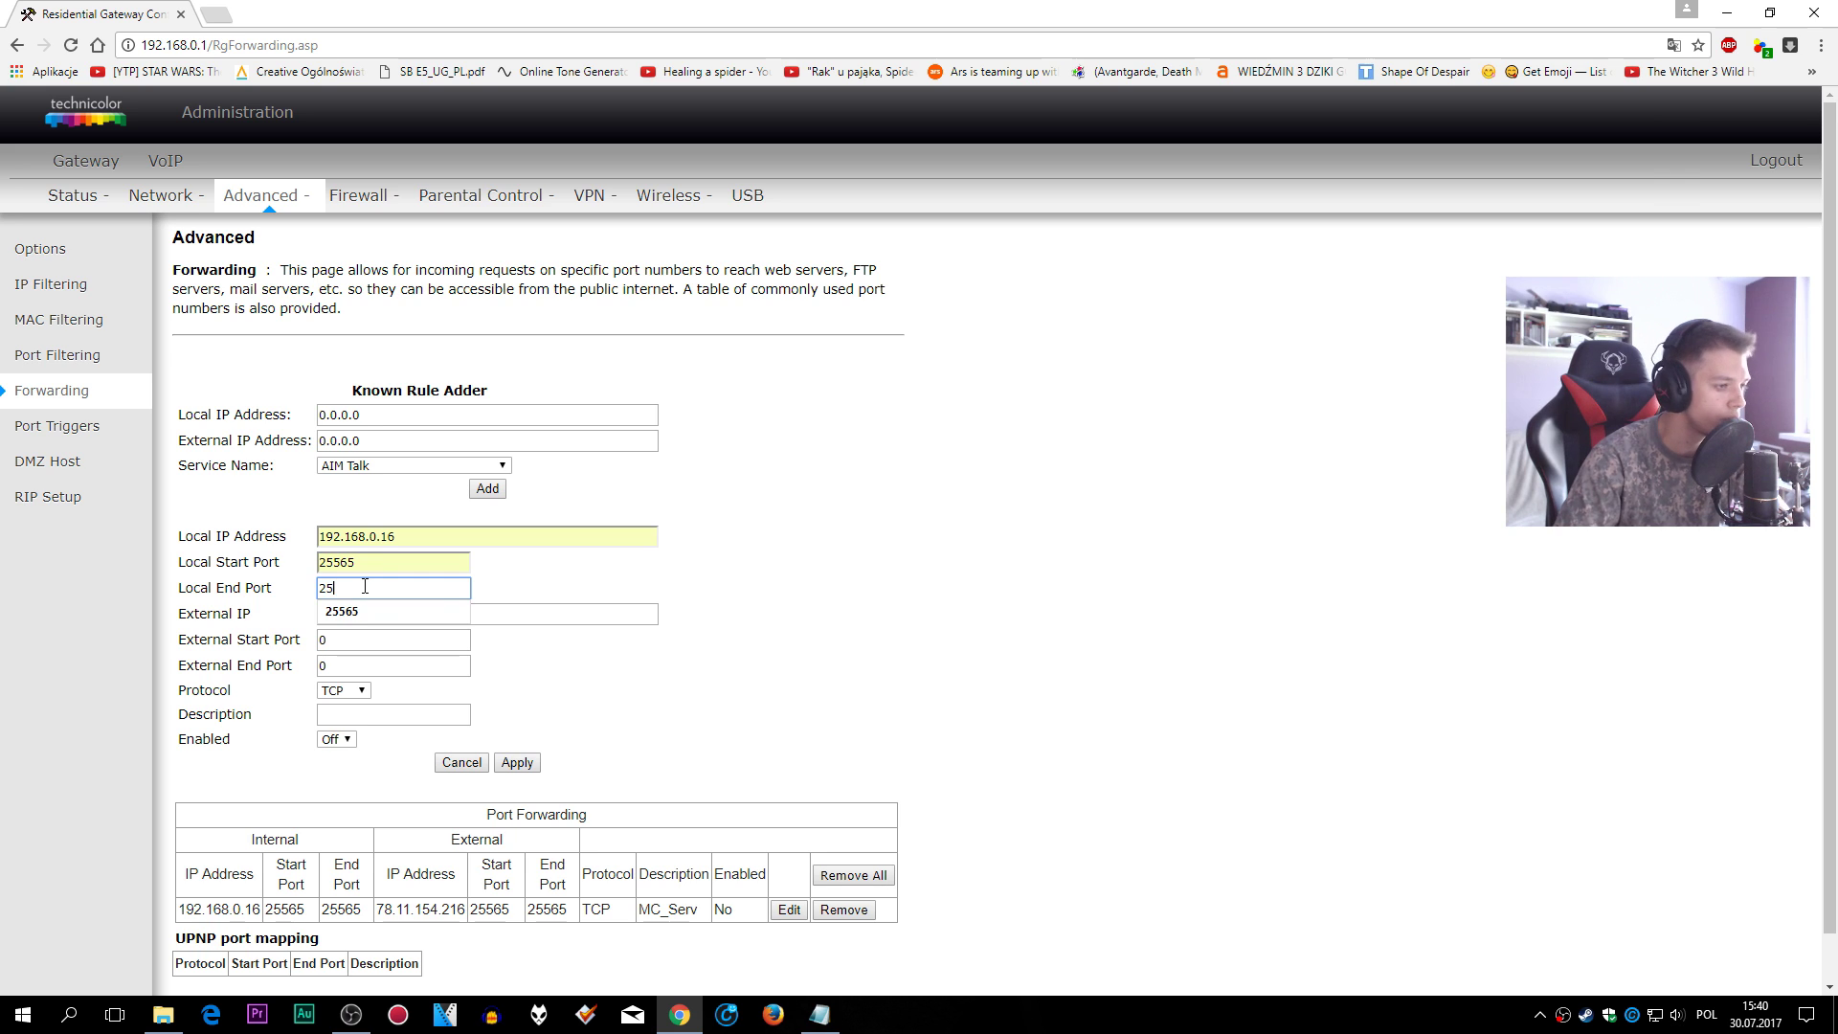
click(380, 609)
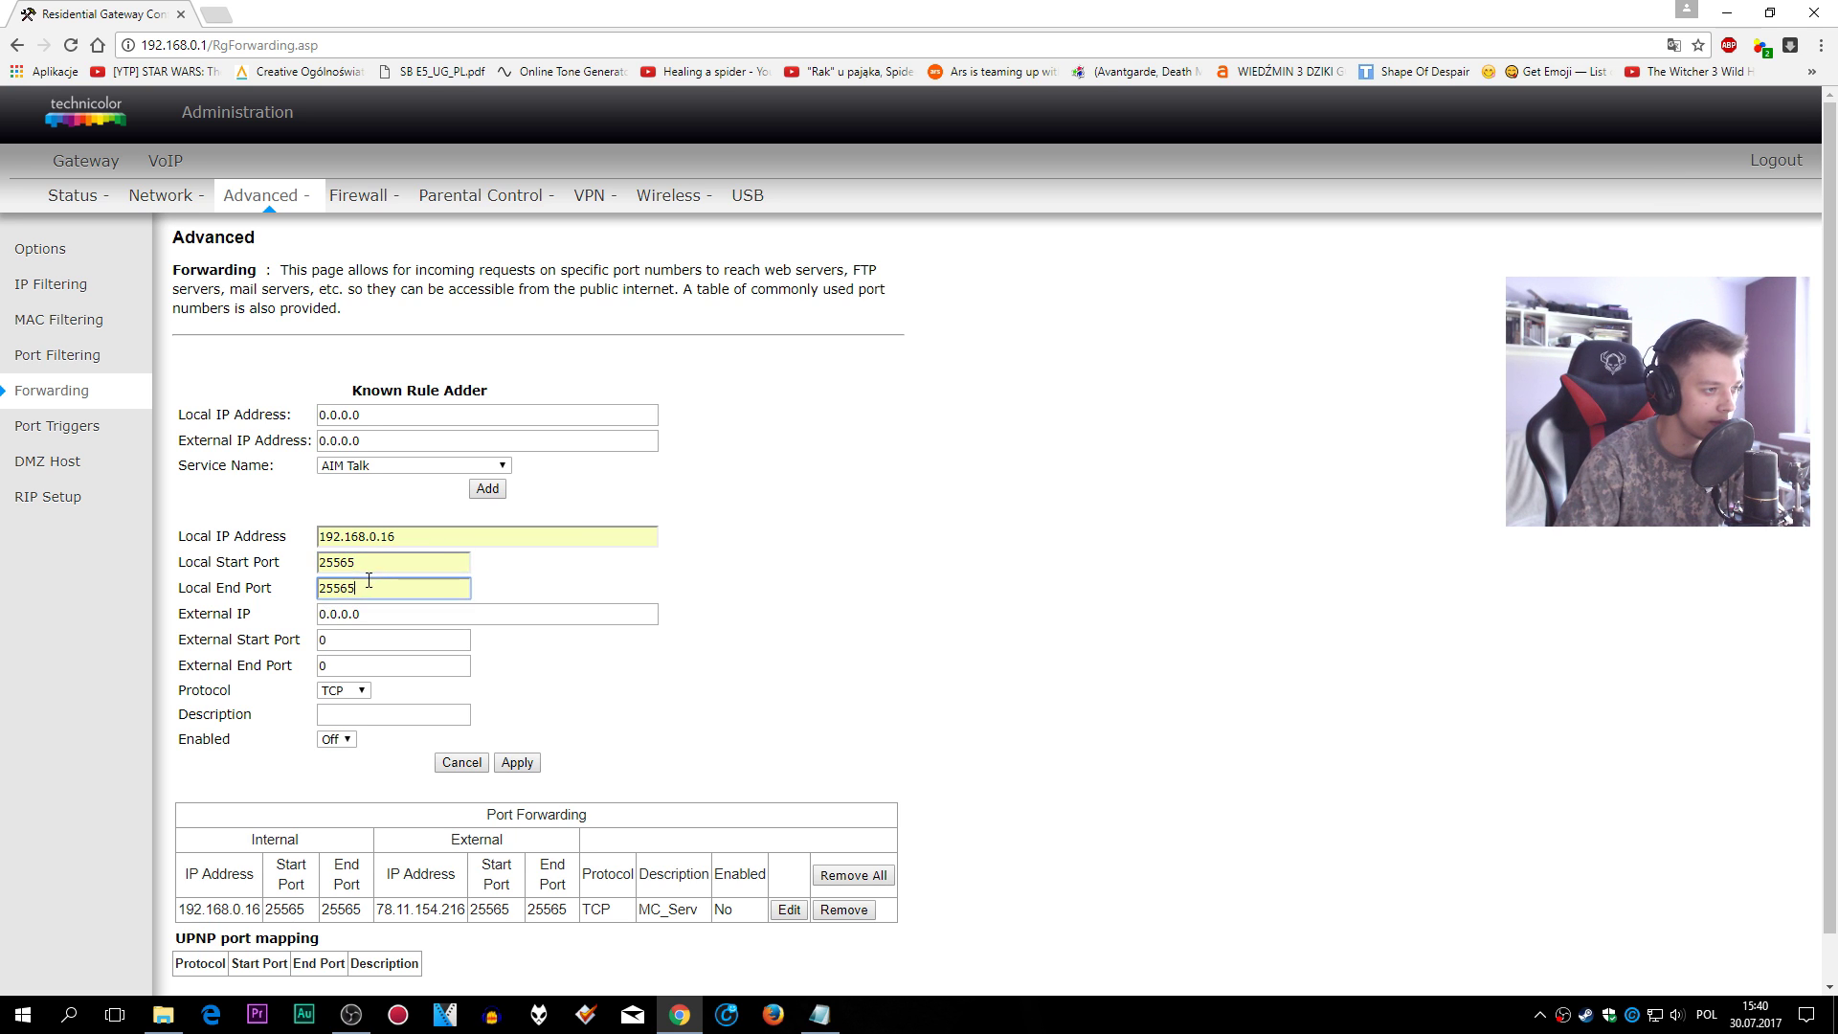
key(Tab)
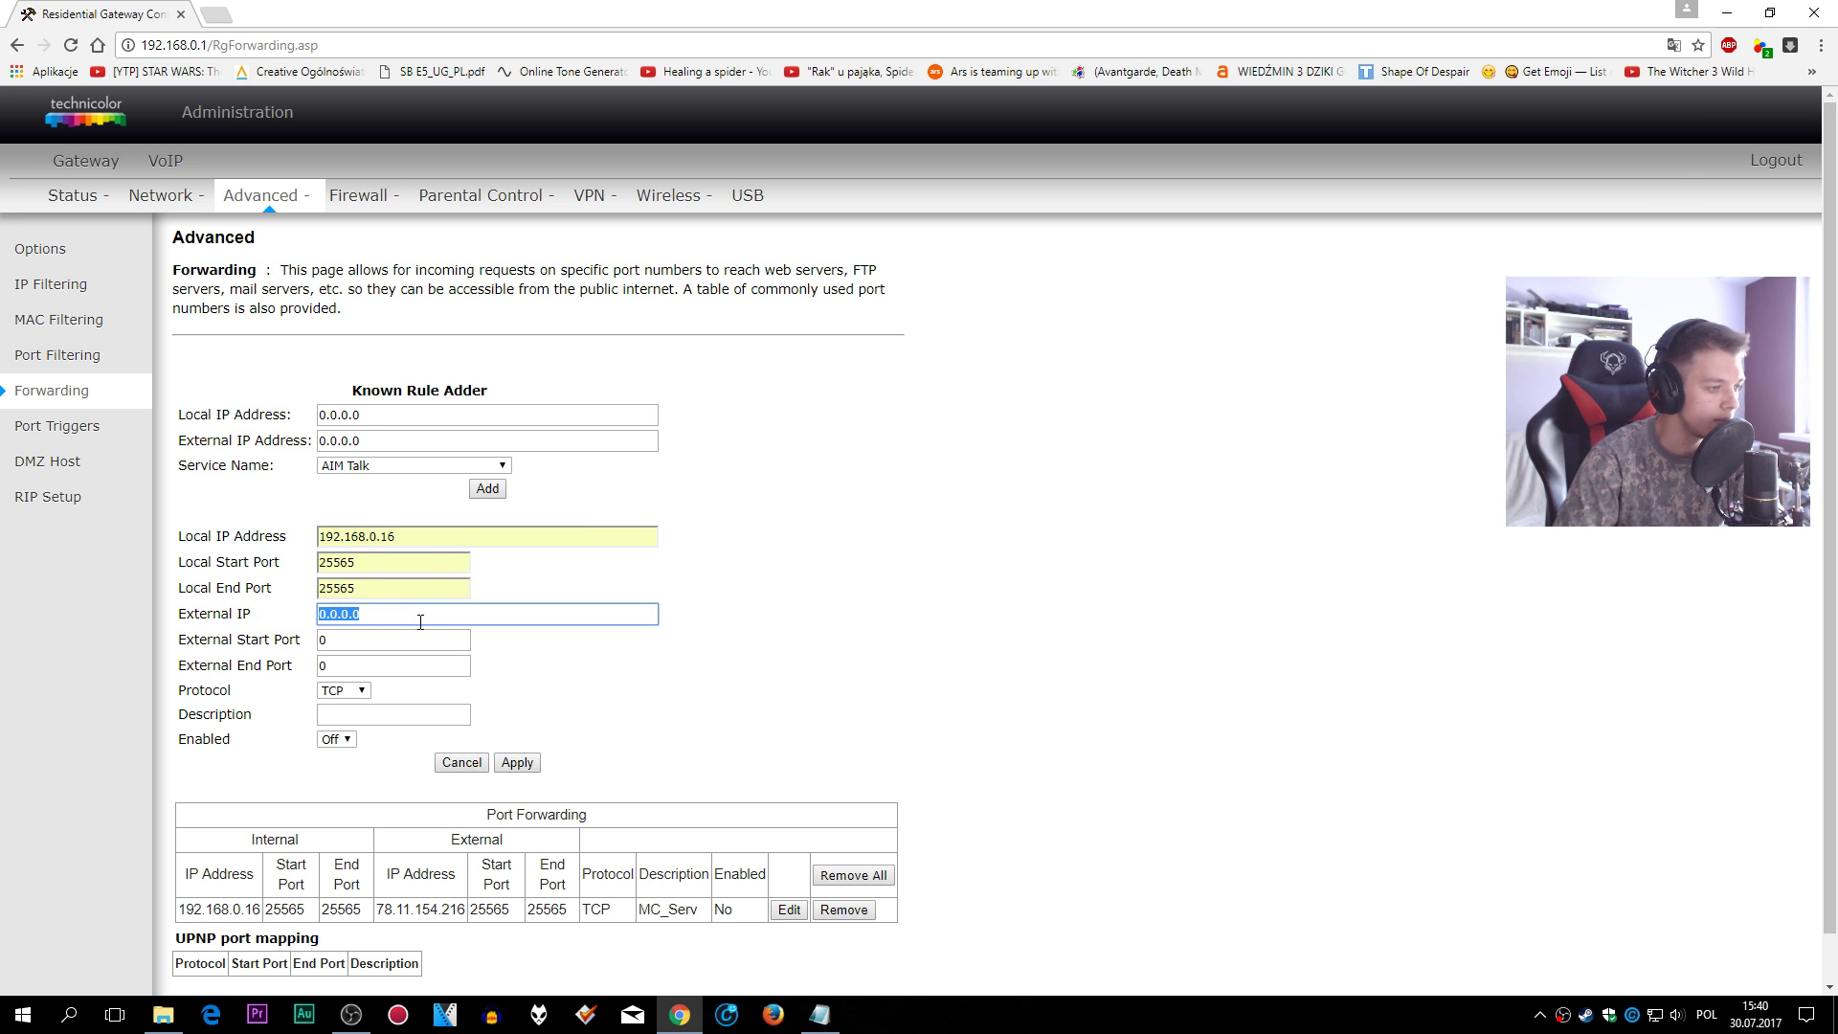
click(224, 13)
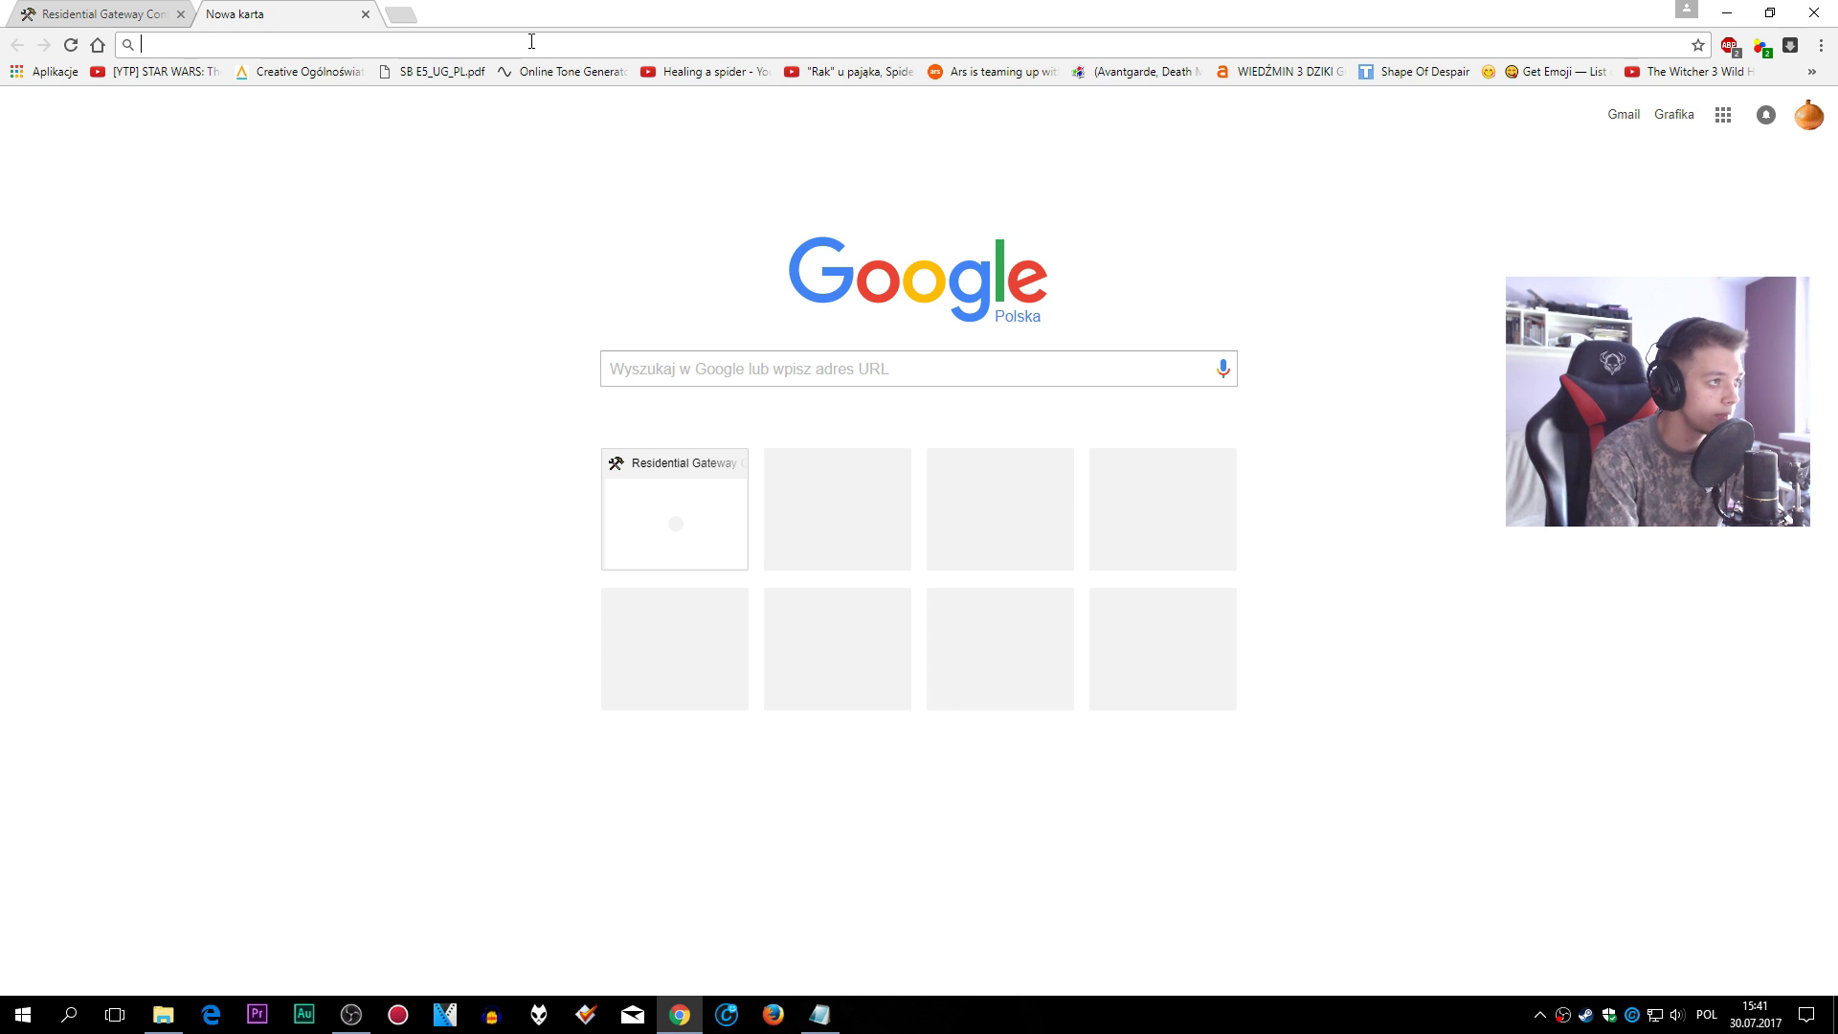
- Copy the public IP from moje-ip.eu and paste it into the rule's External IP
text(moje ip)
key(Return)
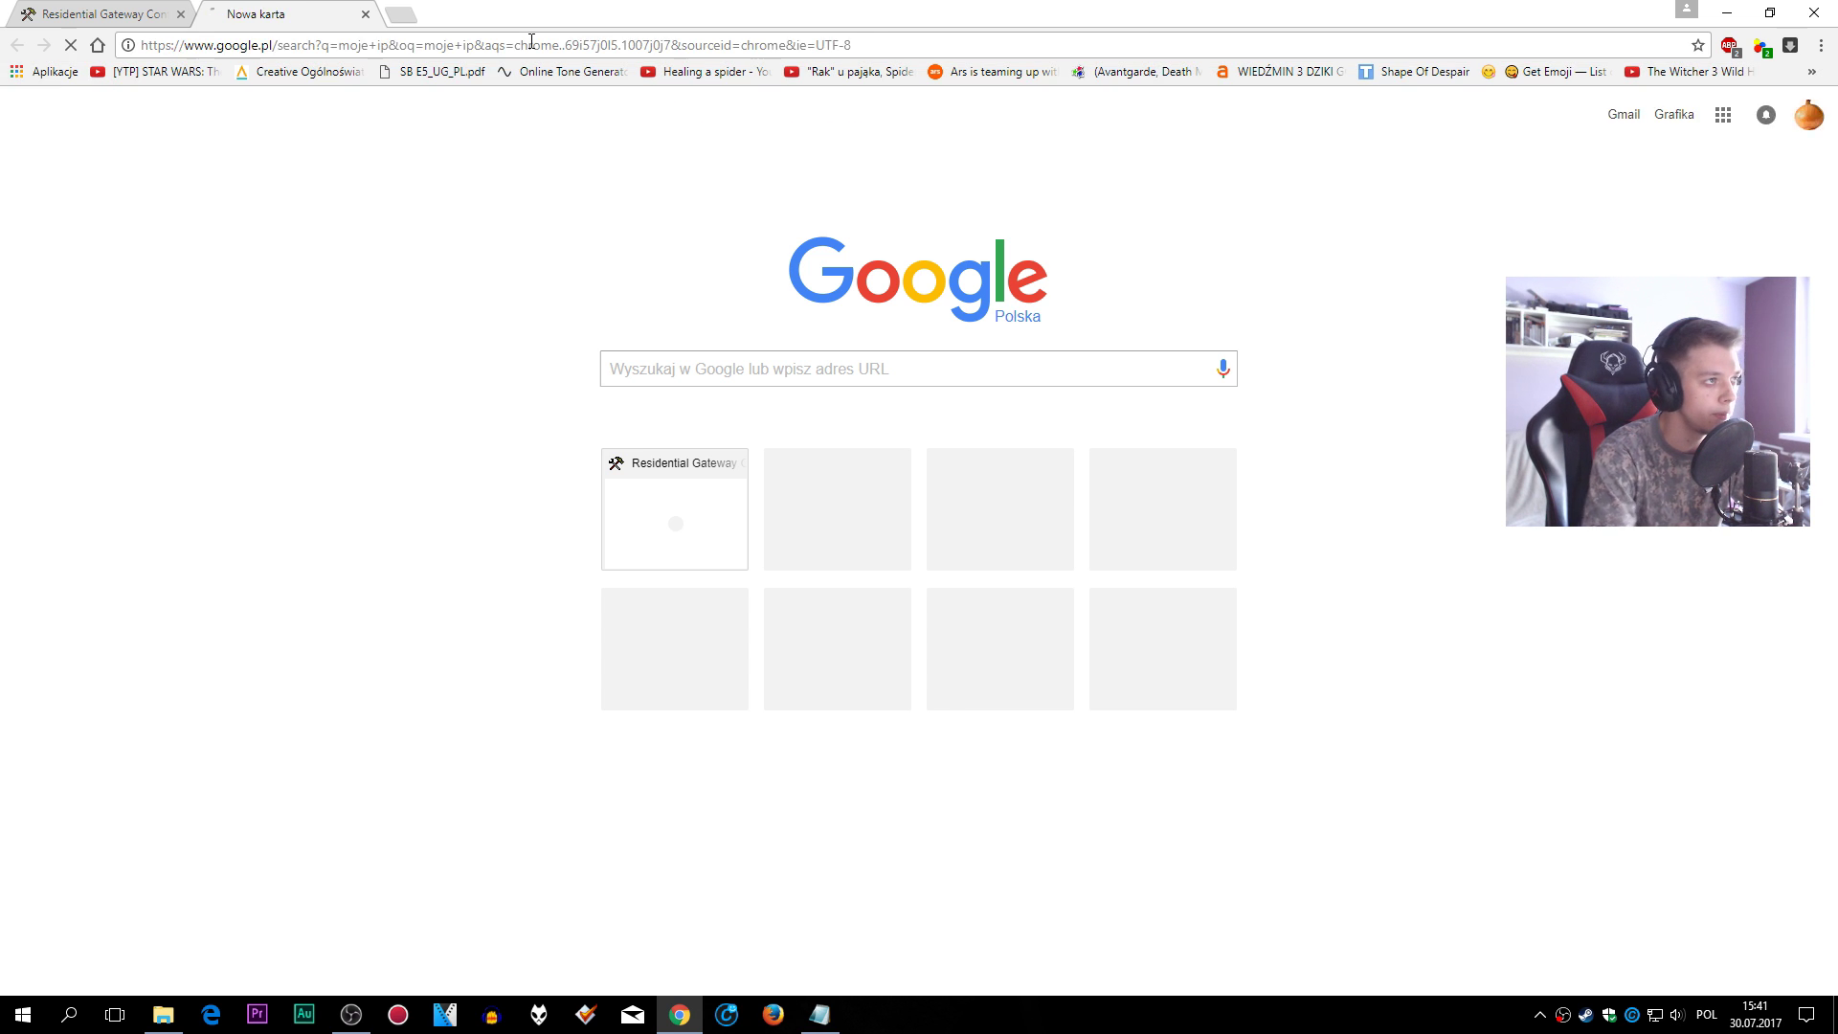
click(382, 256)
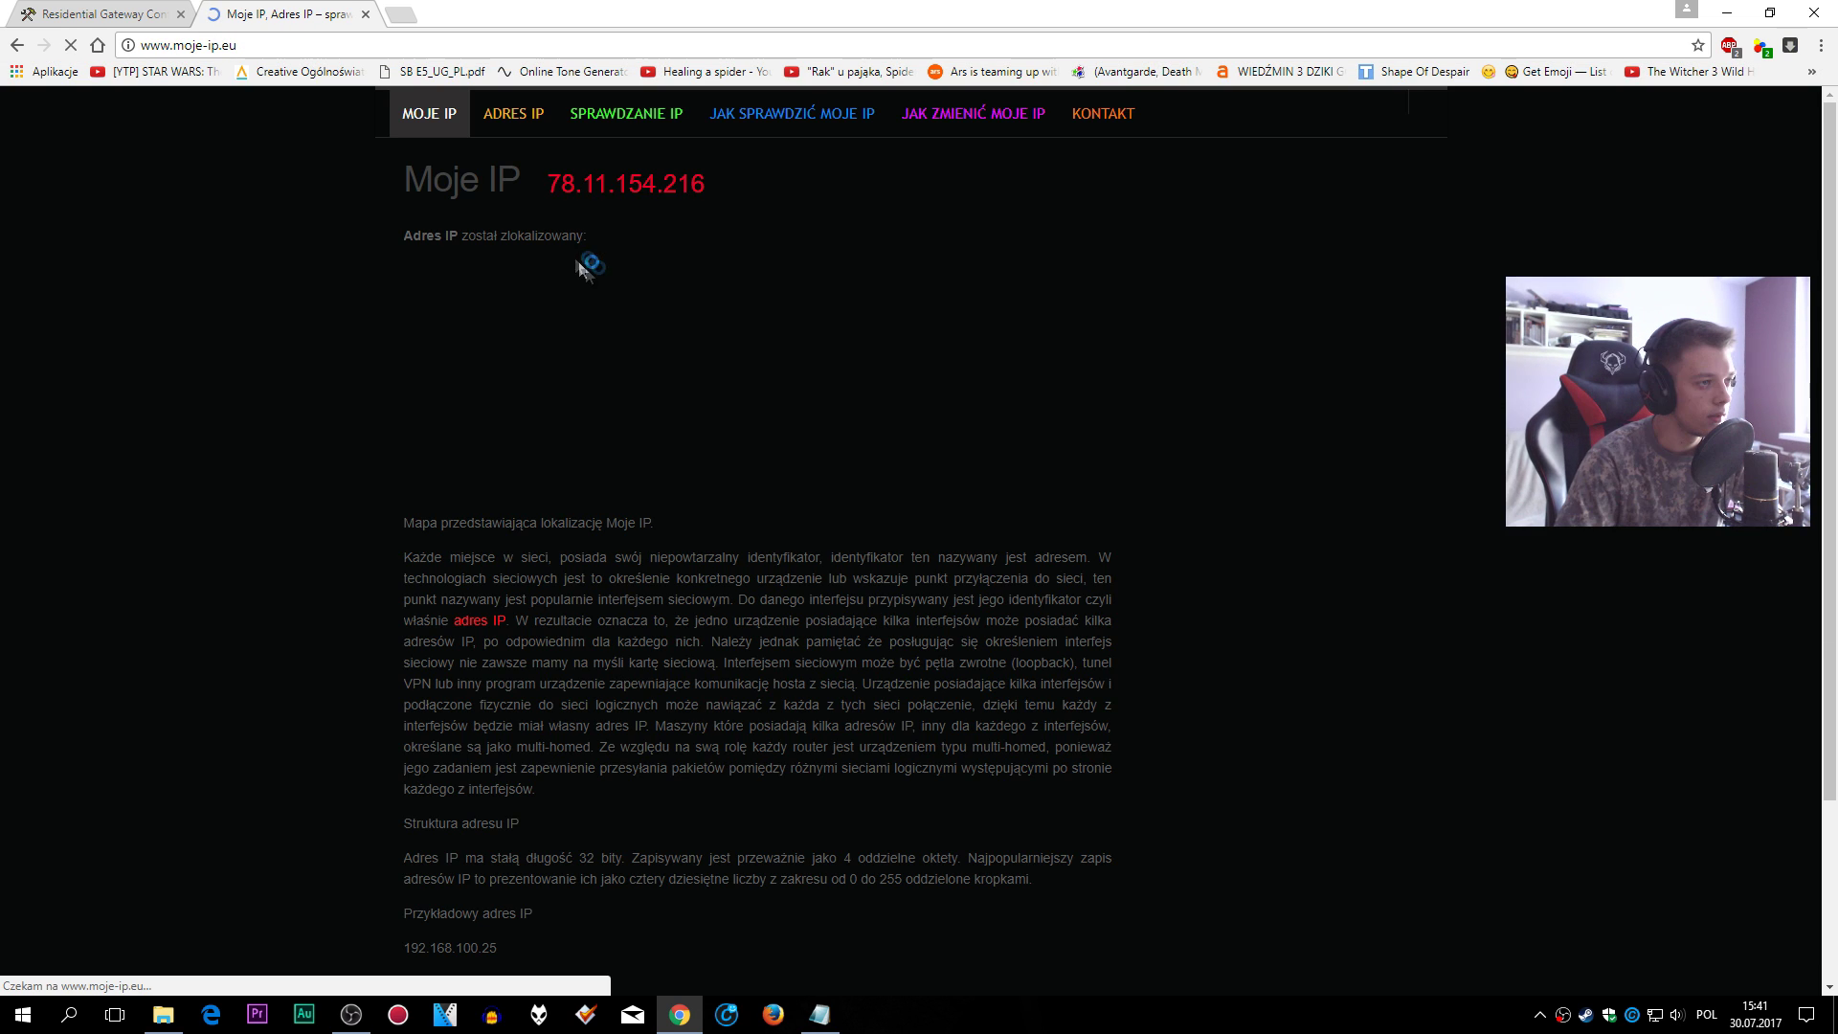
drag(547, 184, 708, 184)
right_click(685, 174)
click(728, 190)
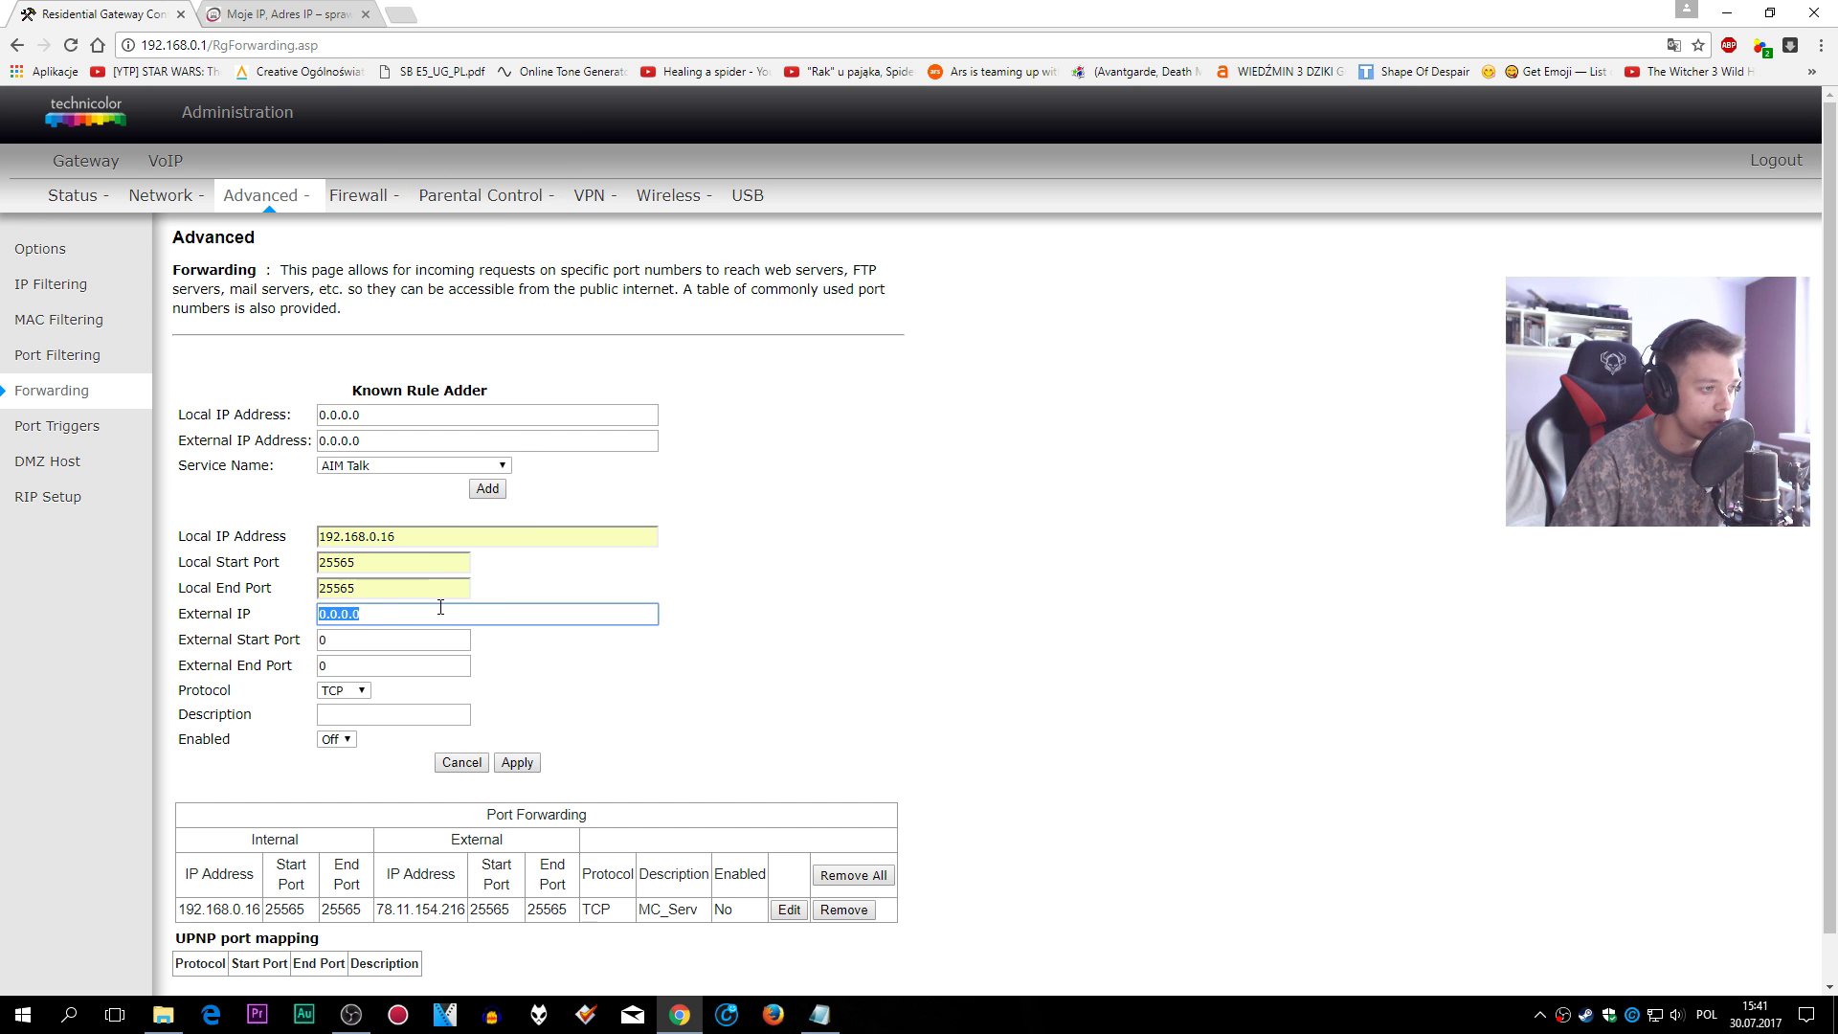
key(ctrl+v)
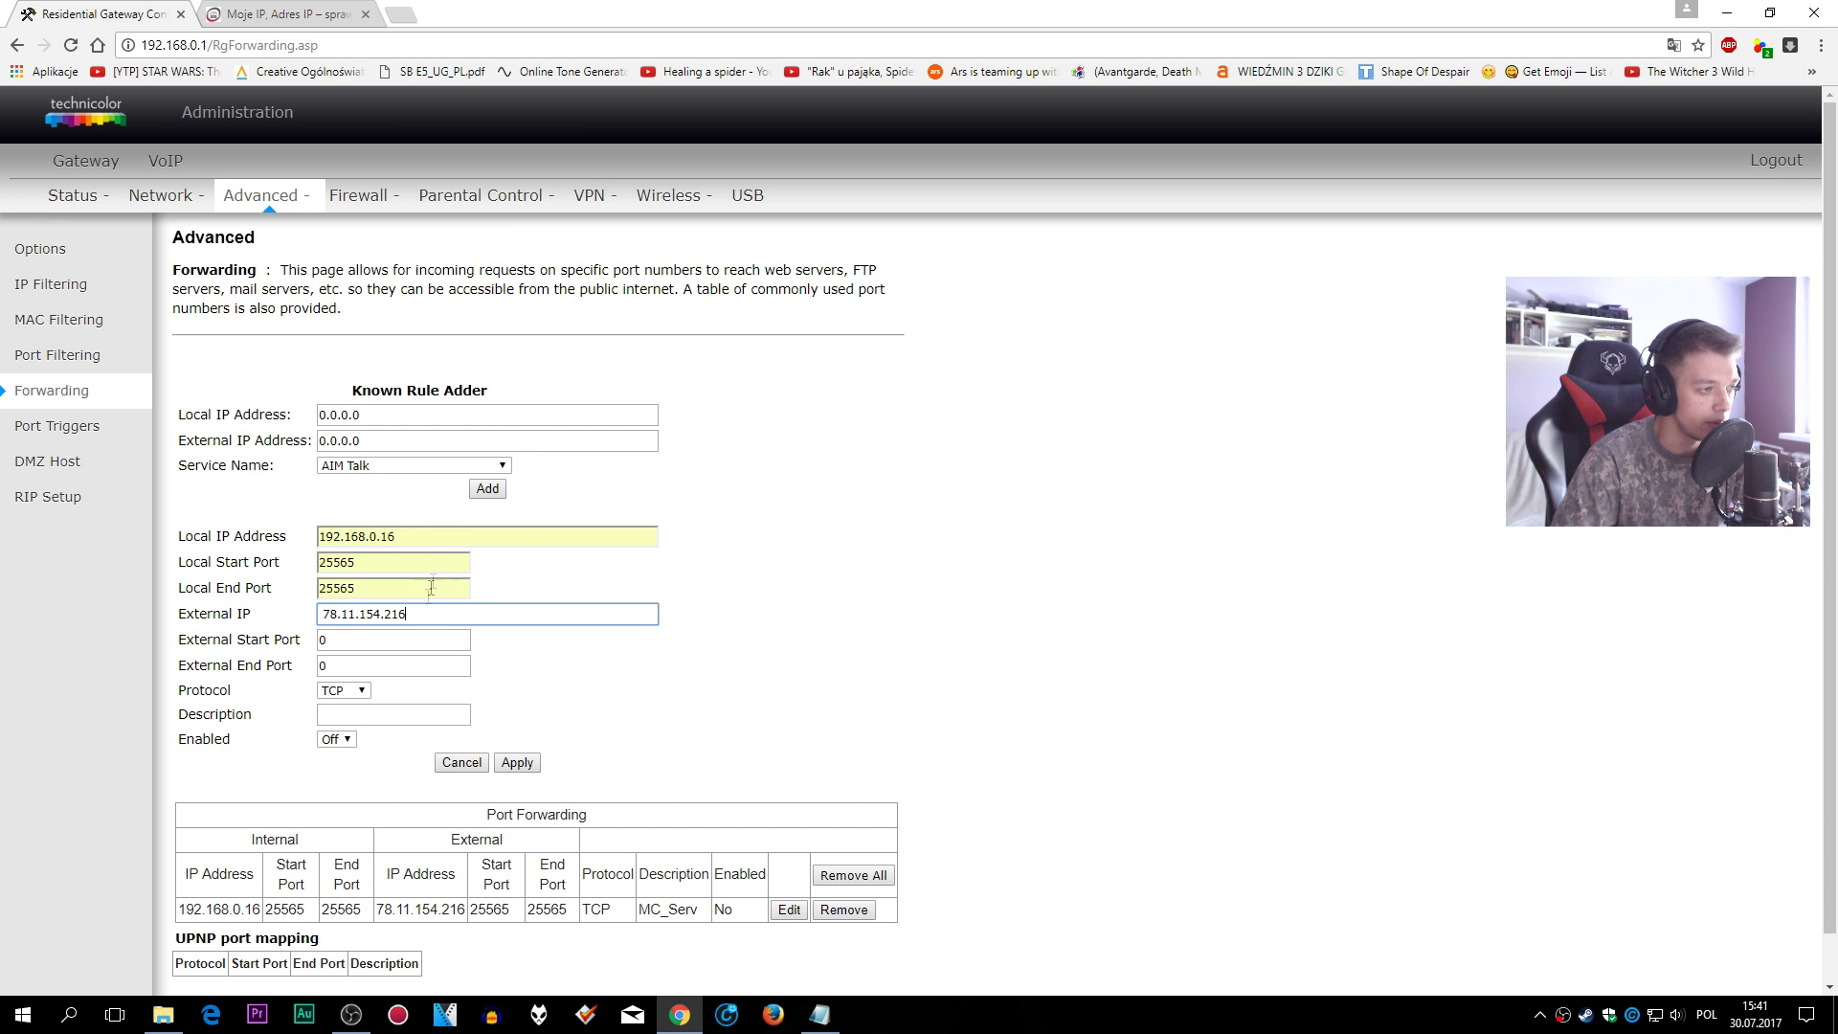
- Enter external ports 25565 to 25565 and the description 'SErwer' for a new forwarding rule
click(432, 643)
double_click(335, 632)
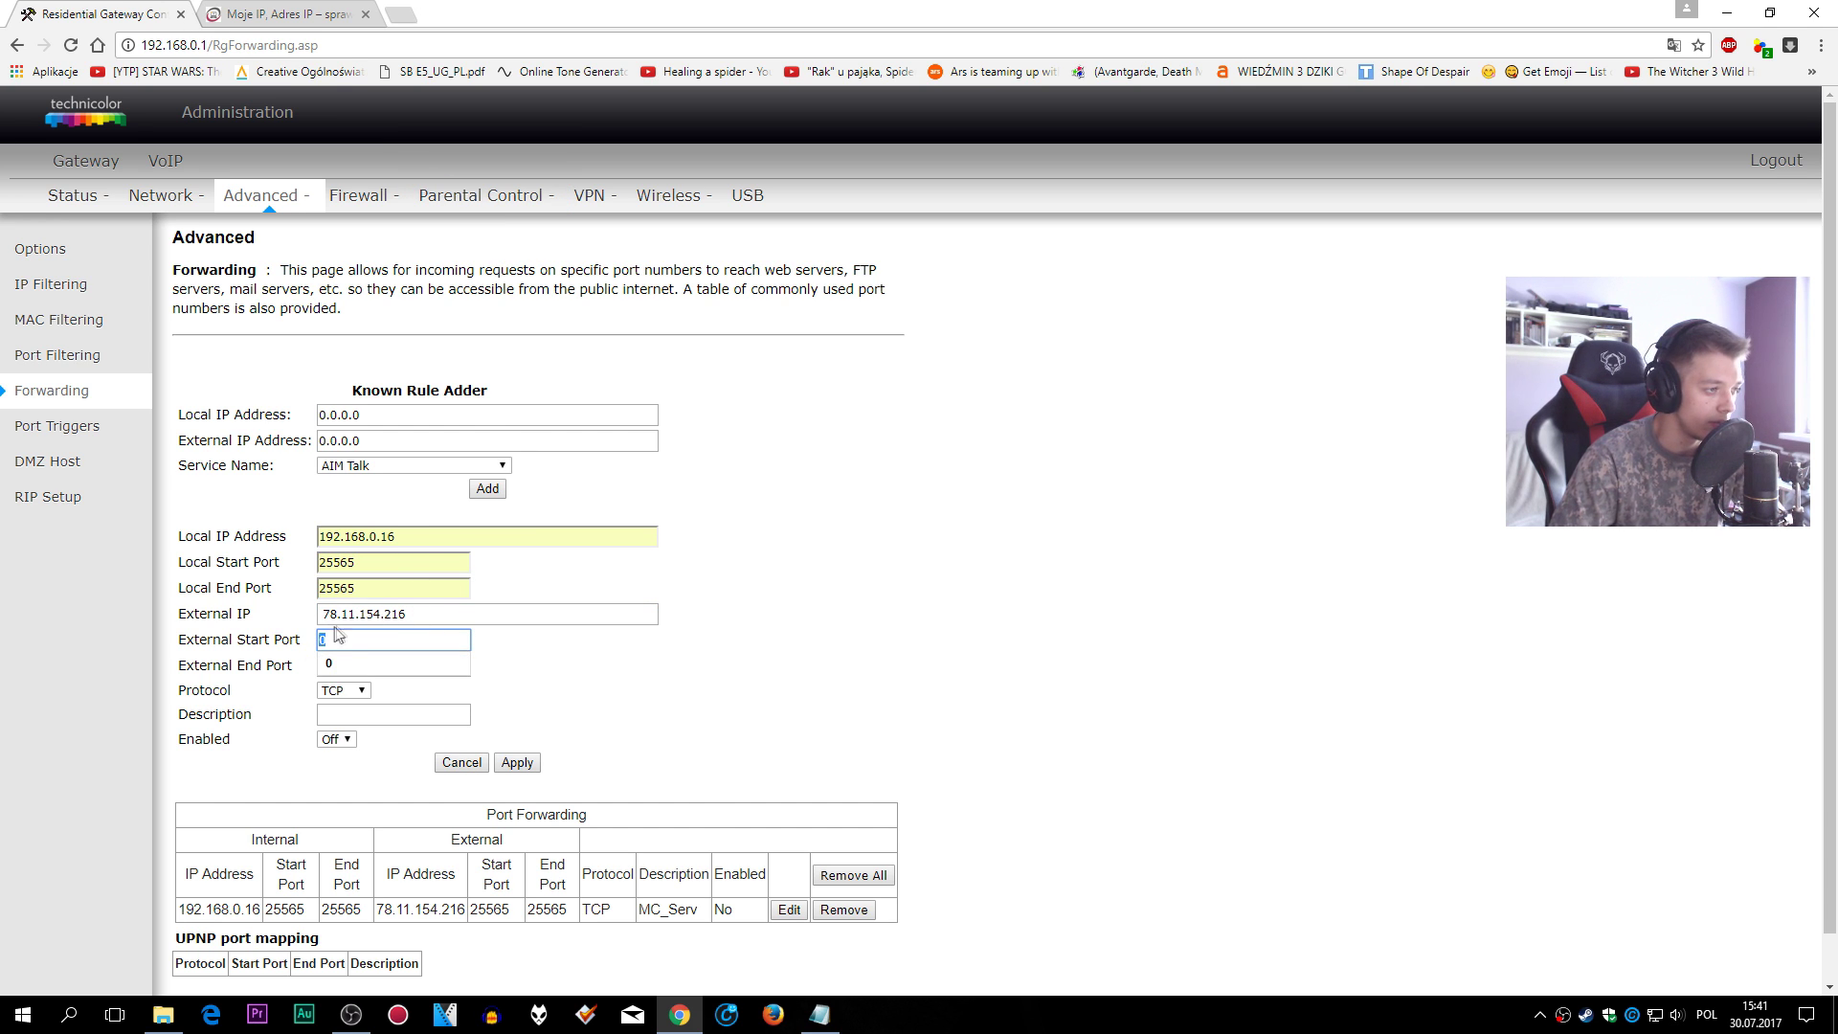
text(2)
click(383, 662)
click(322, 663)
text(2556)
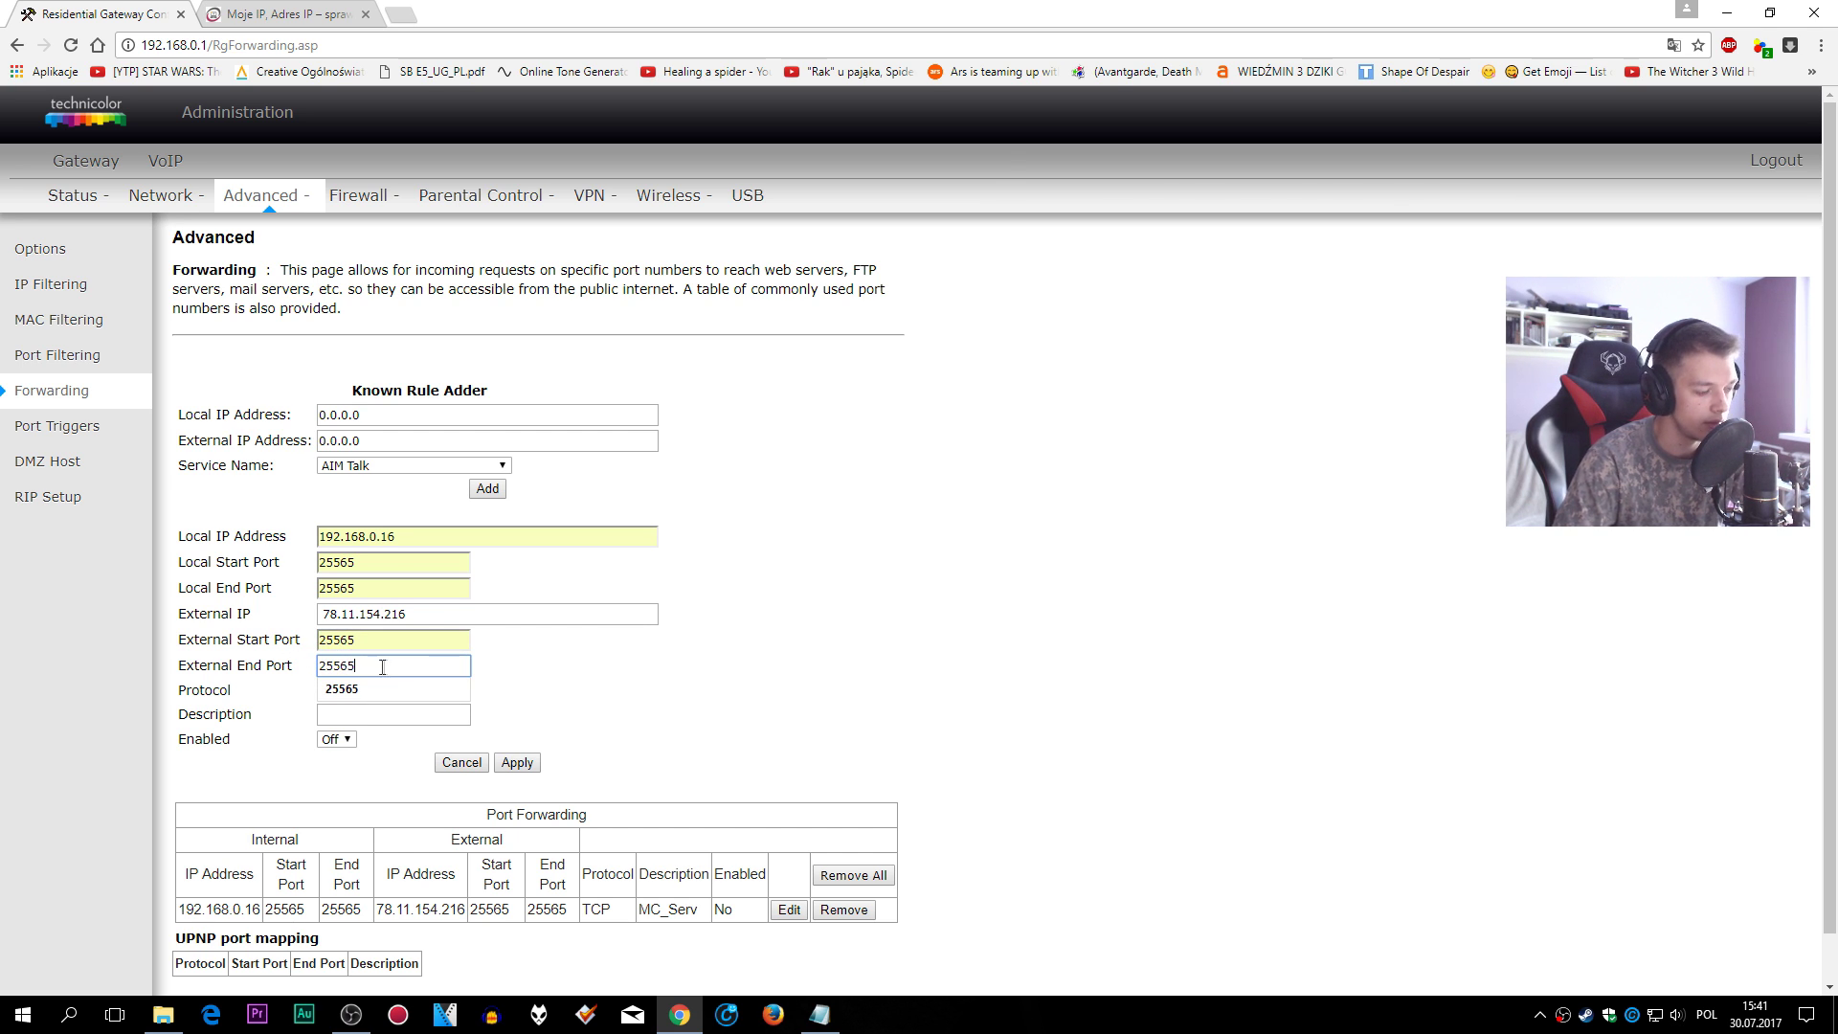
click(433, 689)
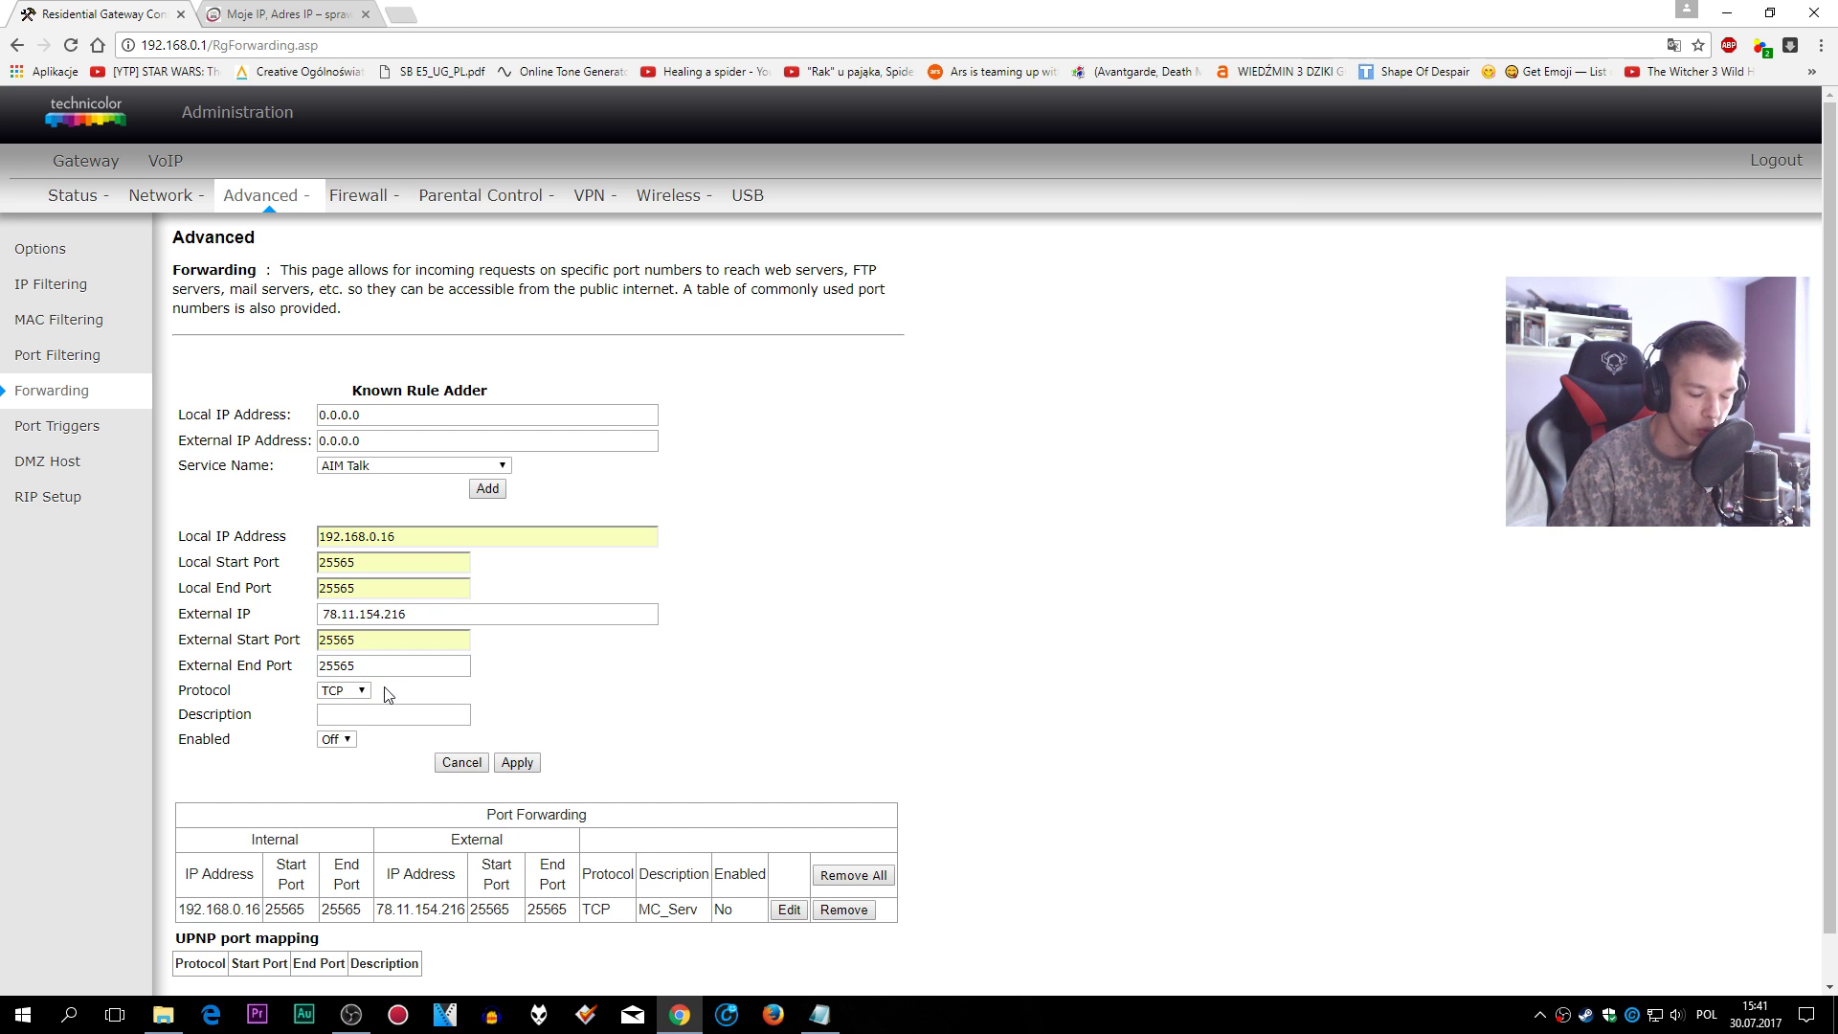
click(427, 710)
text(SErwer)
key(Escape)
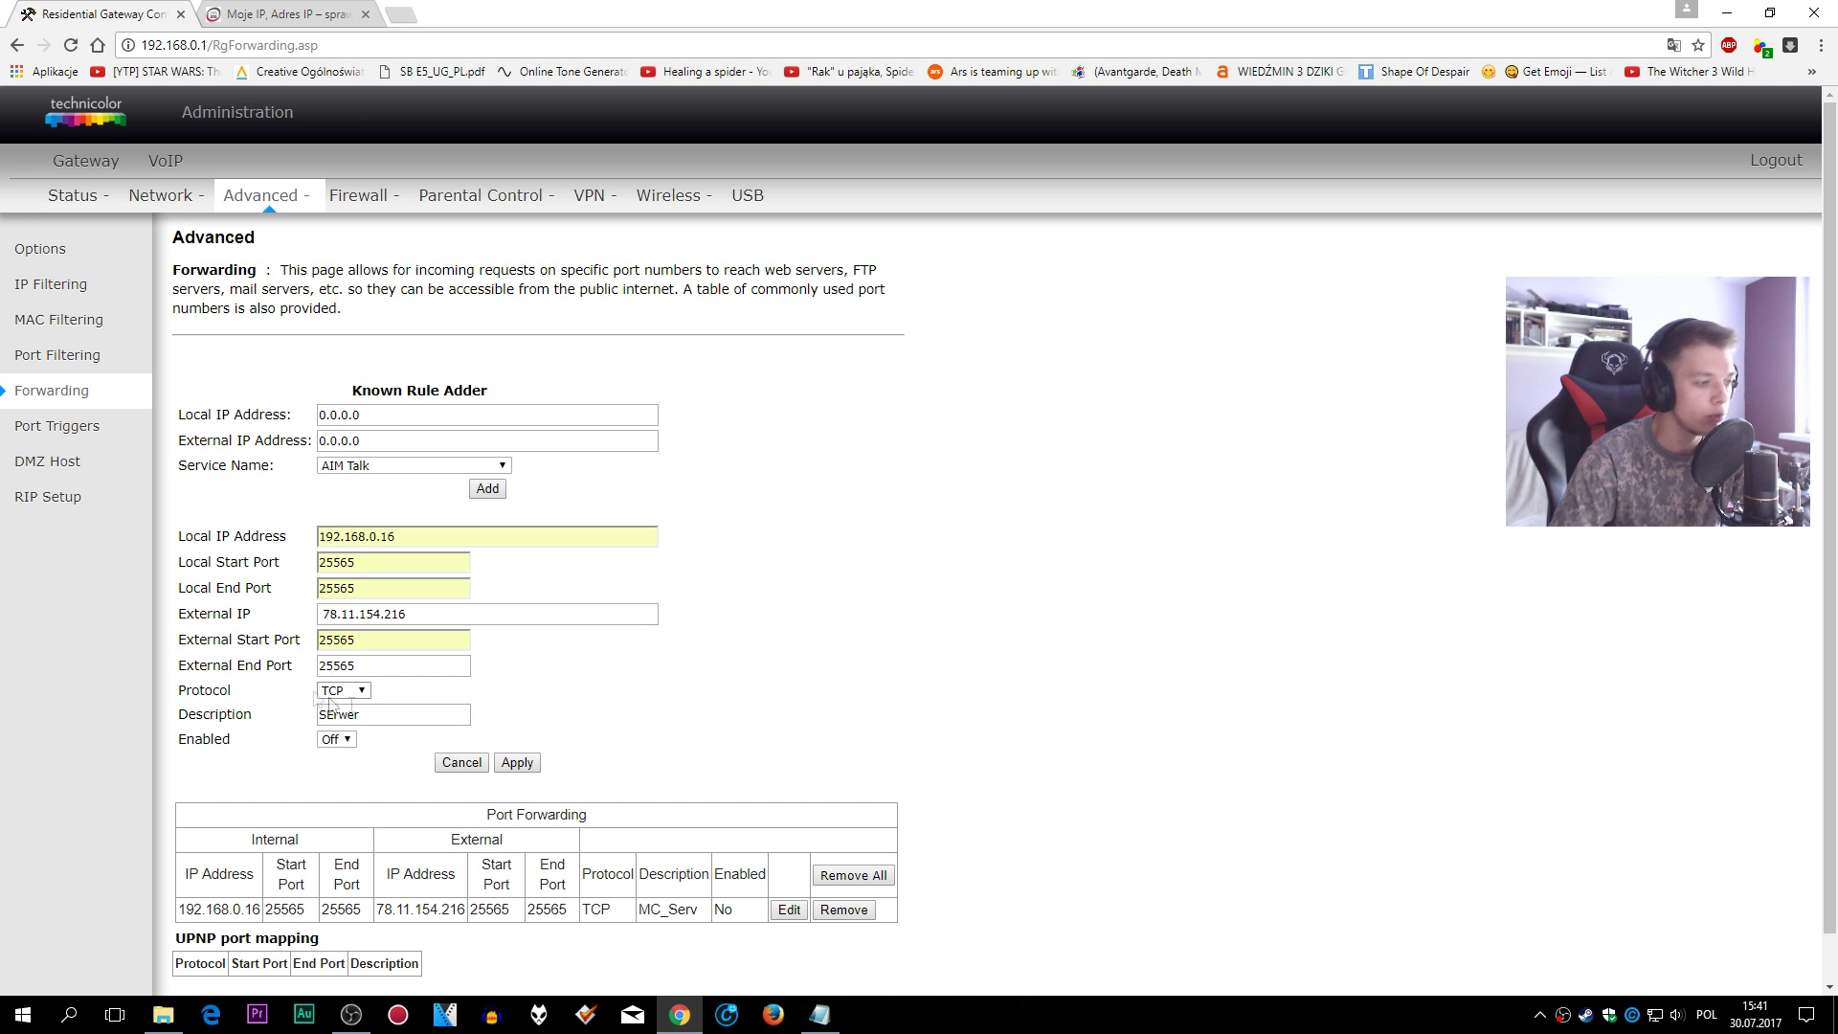
- Review the existing forwarding rule's internal IP, external IP, ports, protocol and description
scroll(555, 758, down, 1)
drag(196, 825, 272, 853)
click(273, 852)
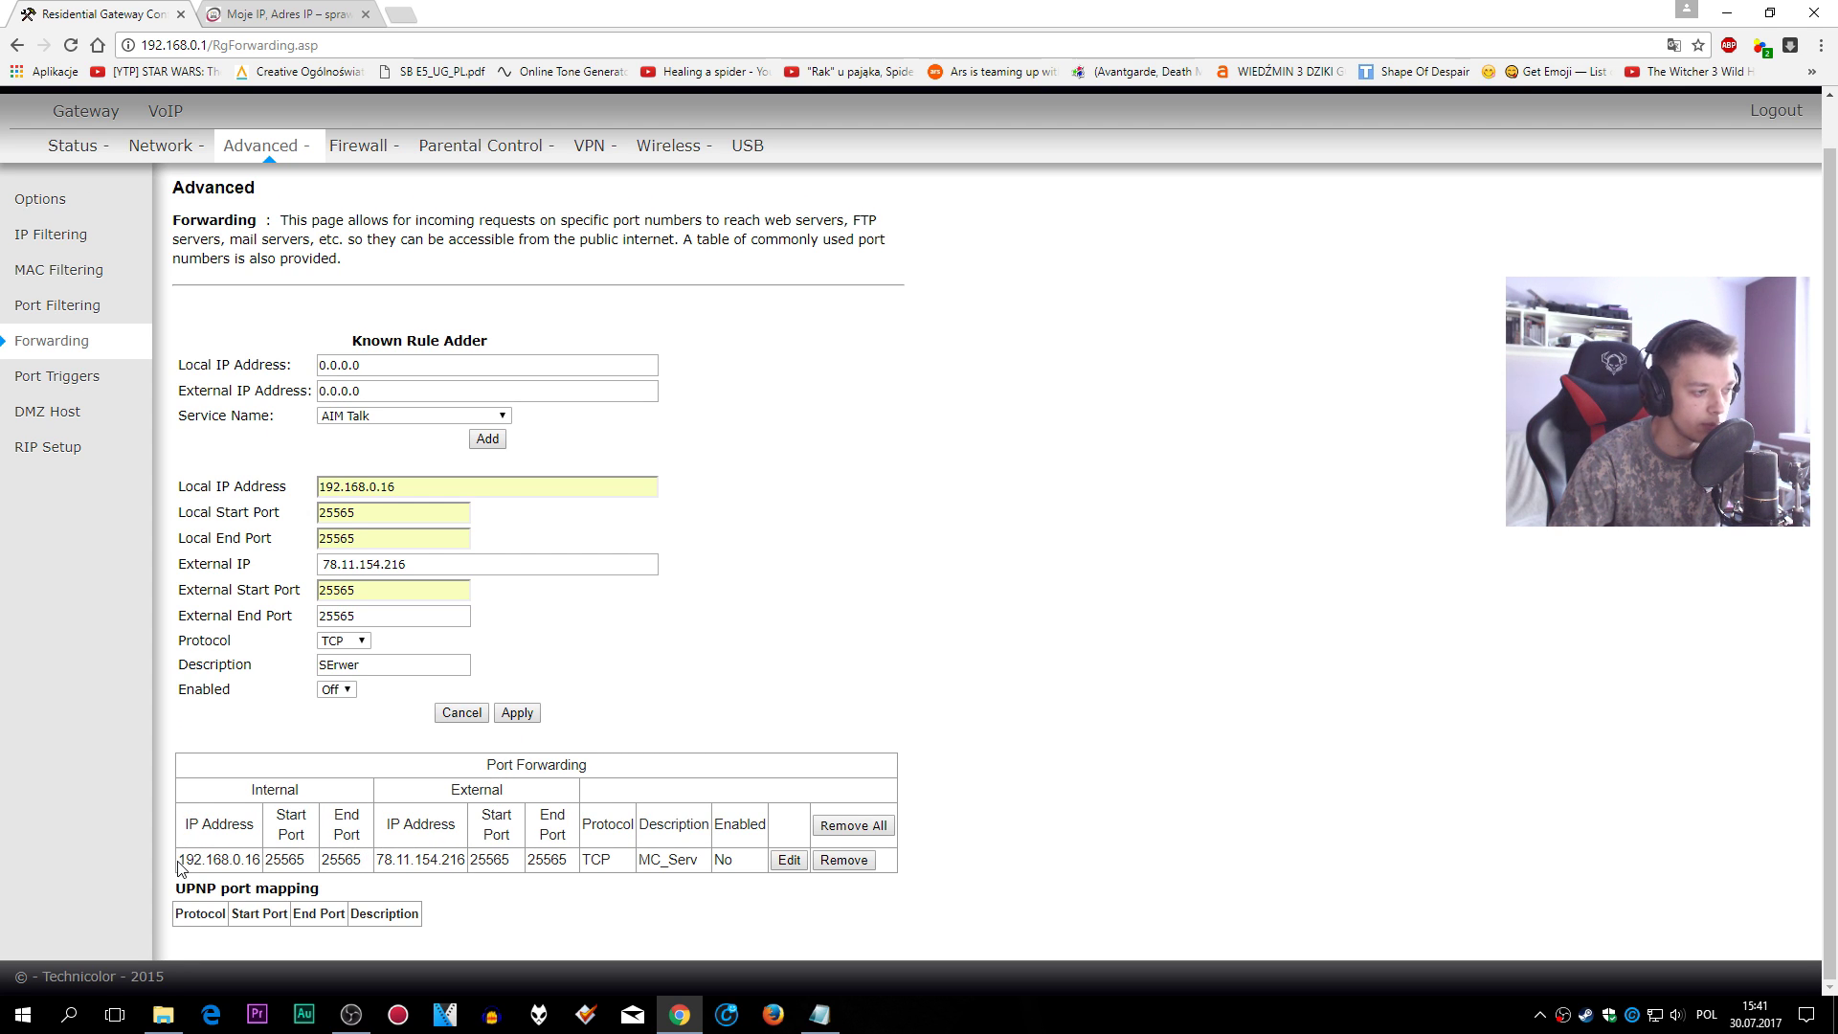
drag(178, 859, 454, 859)
click(436, 863)
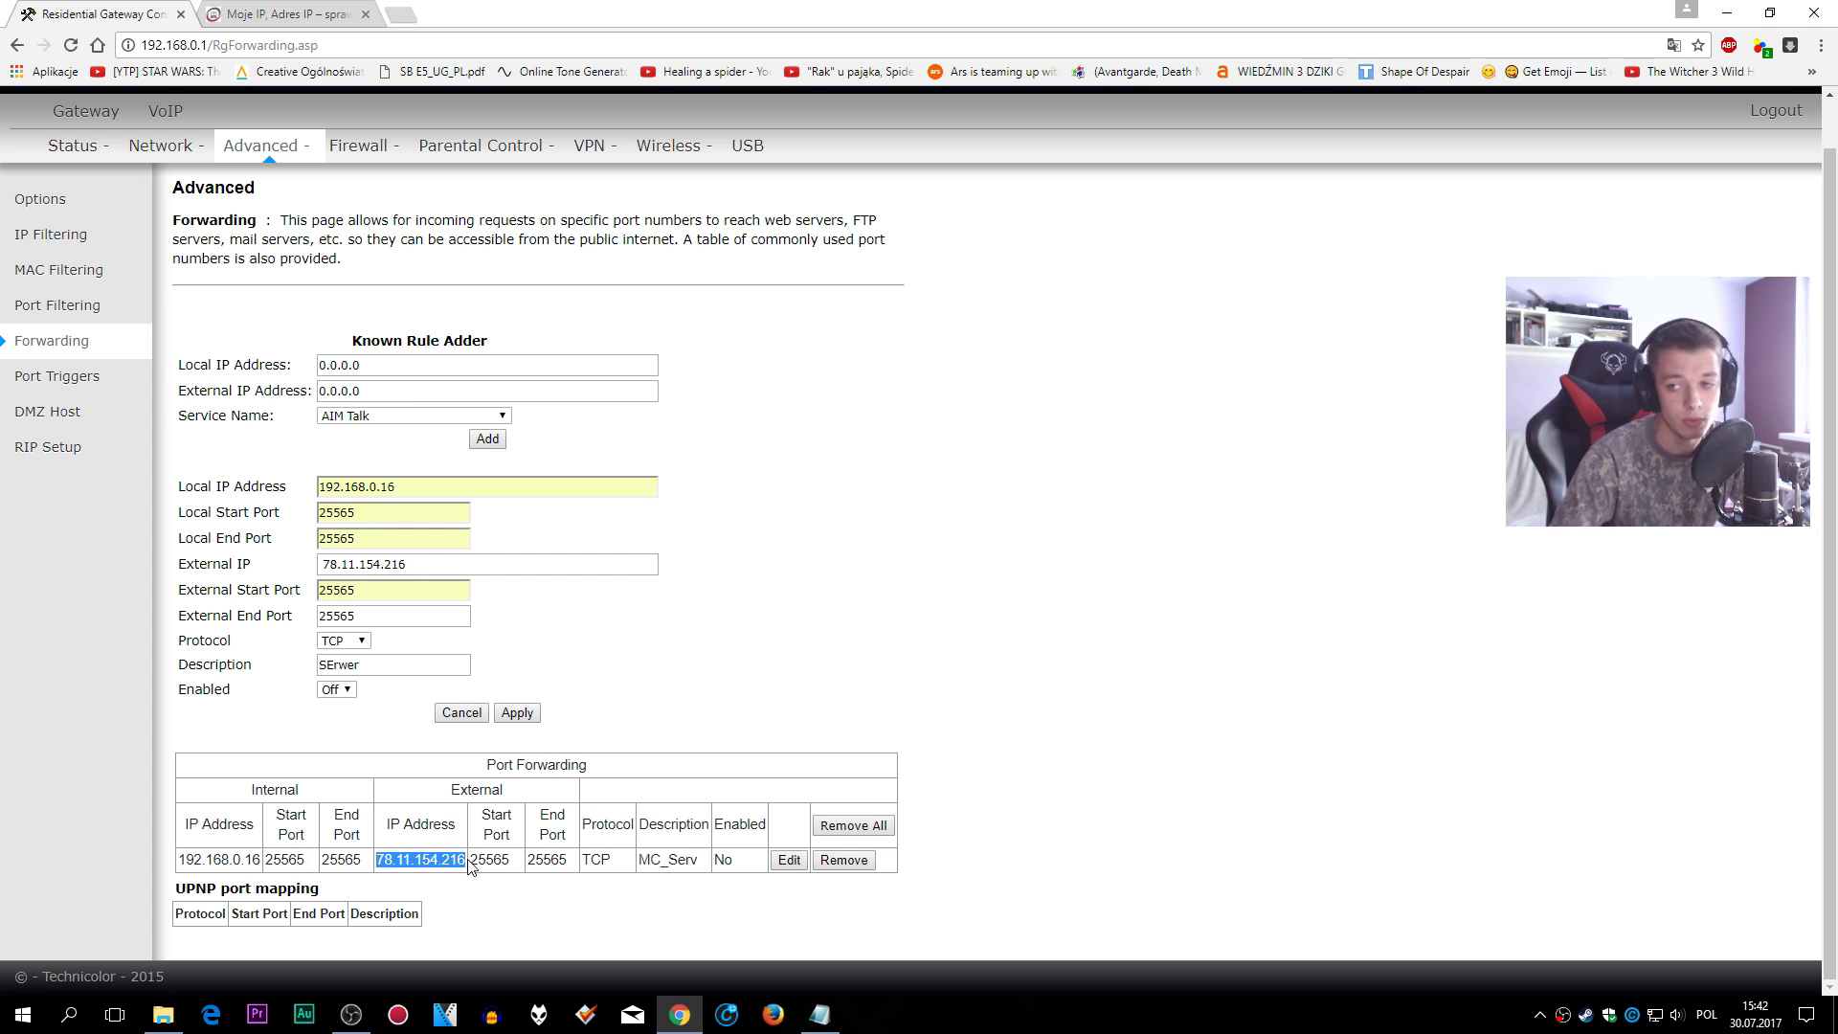
click(445, 855)
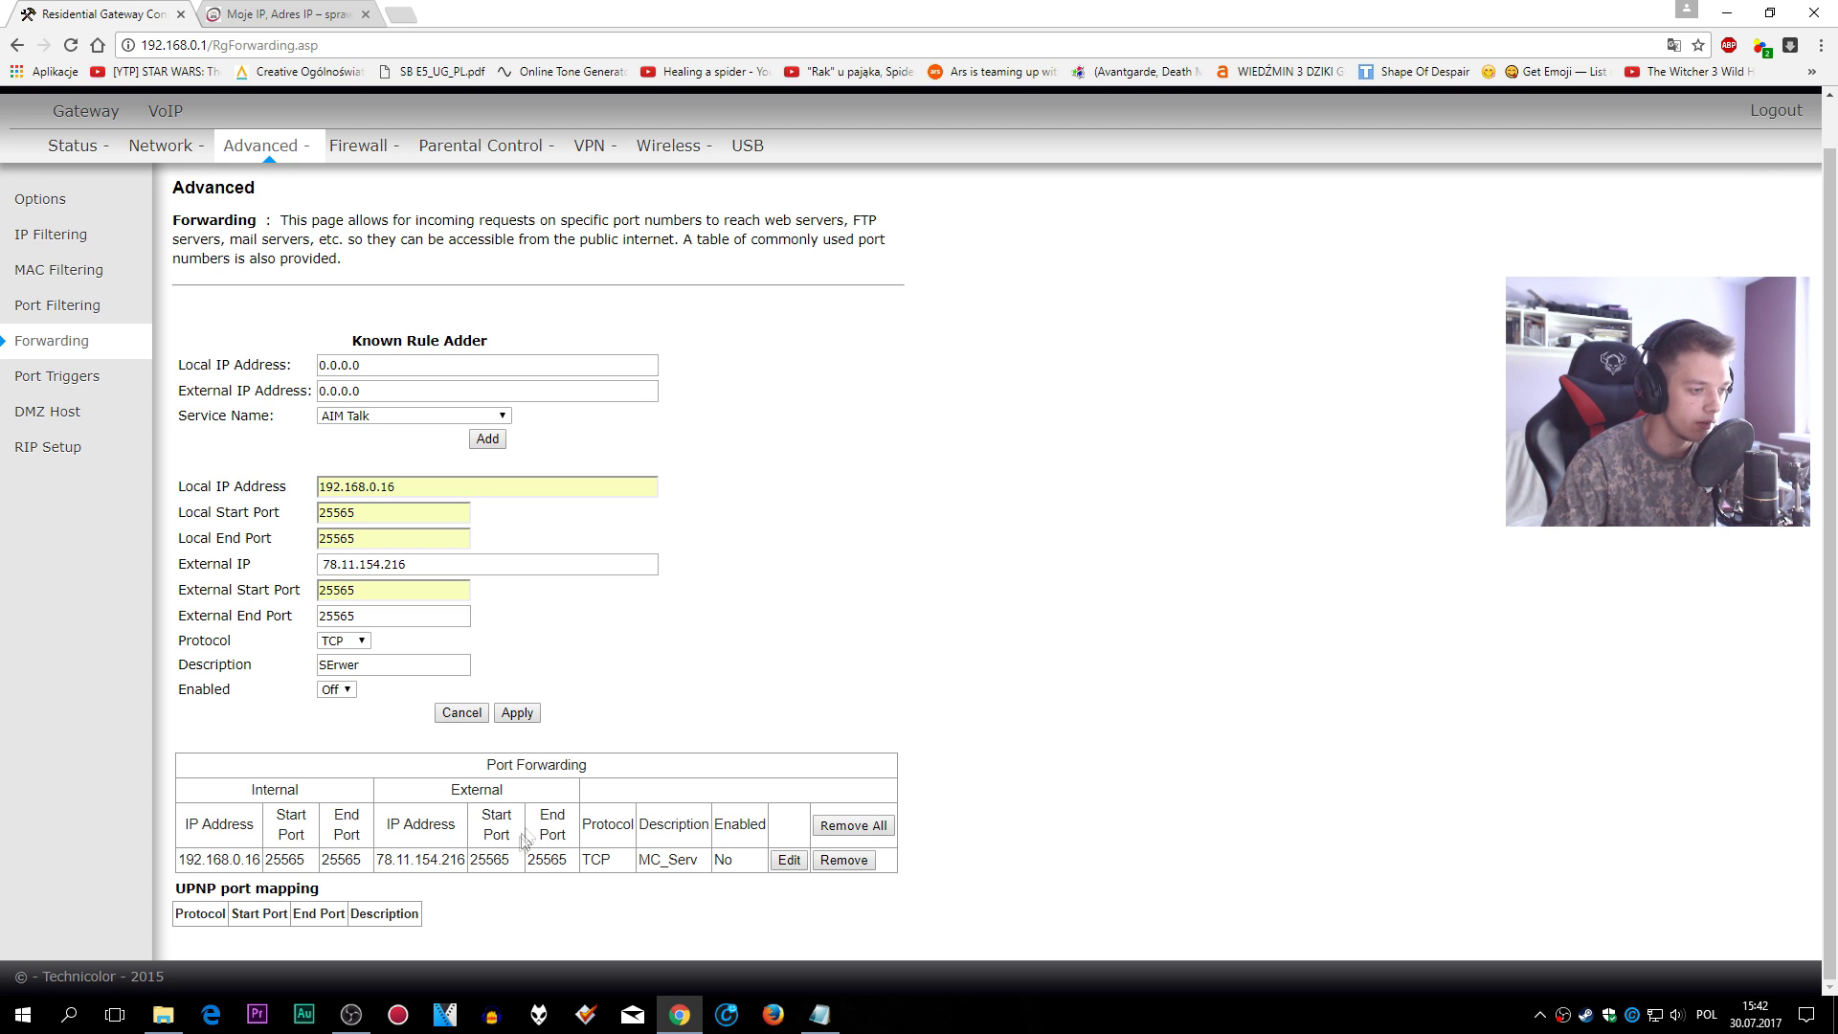
drag(408, 825, 497, 859)
click(411, 857)
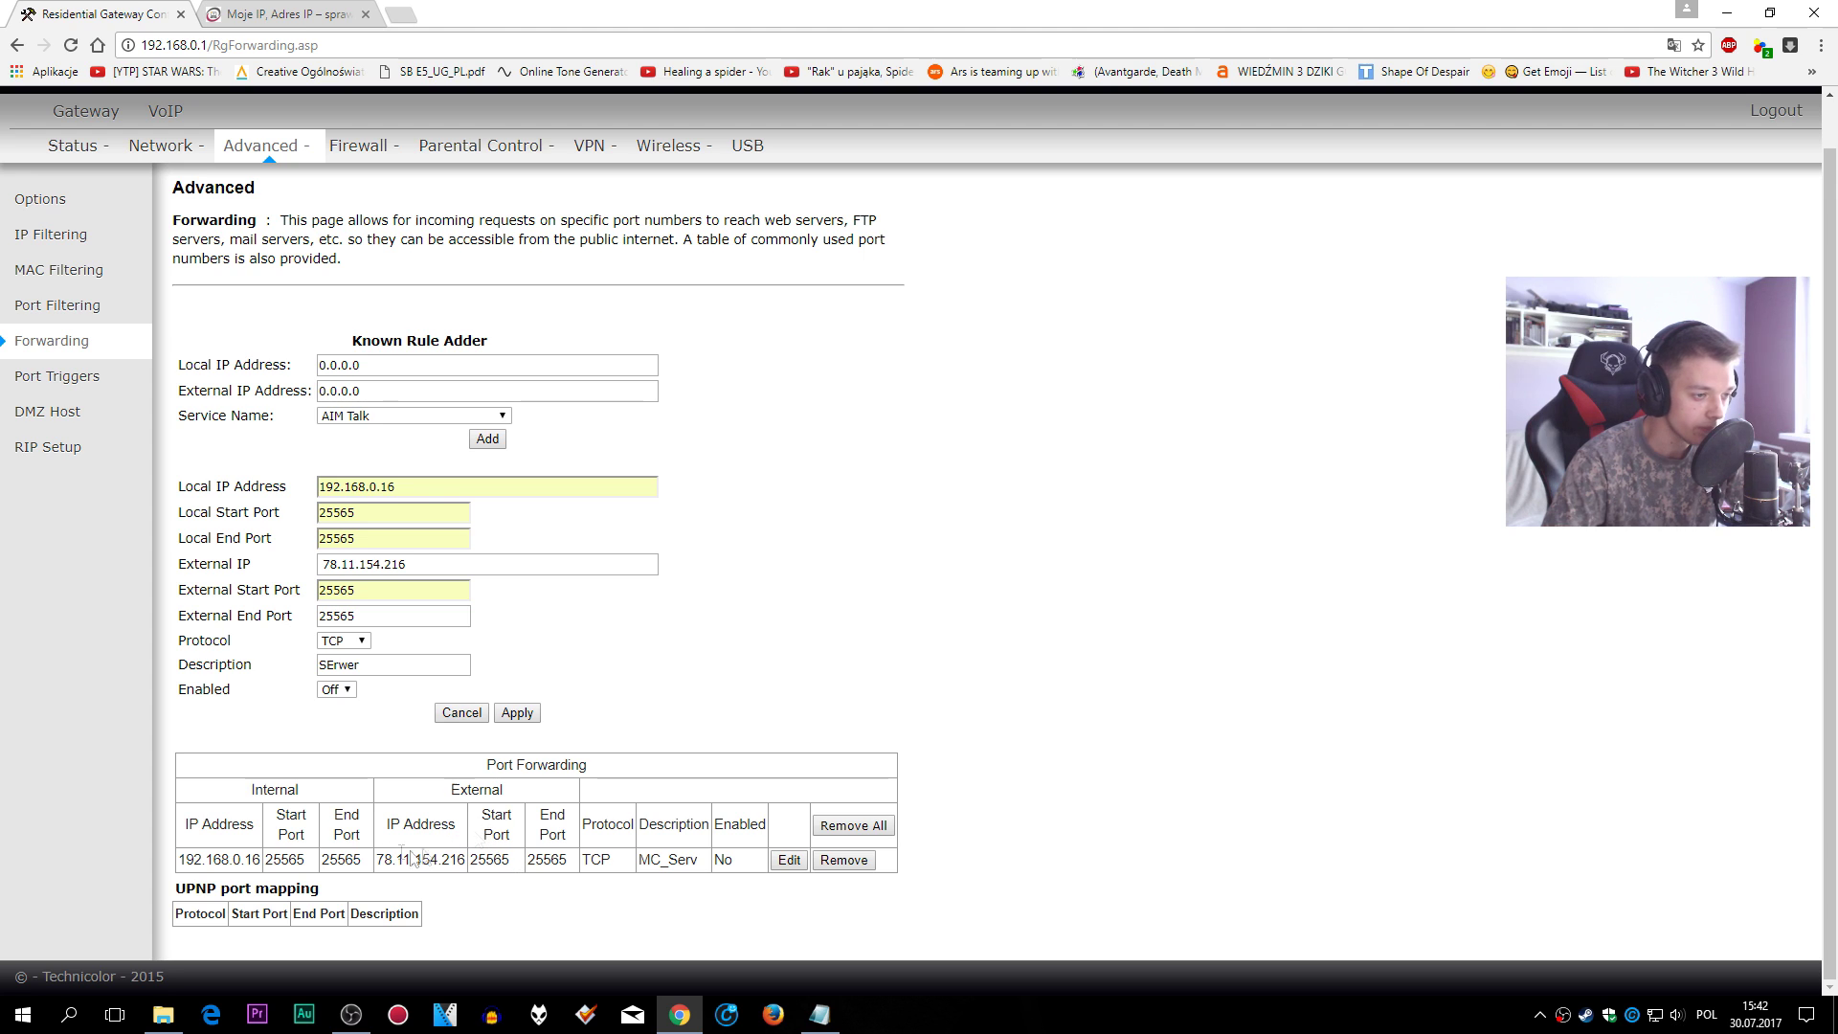
drag(297, 857, 688, 851)
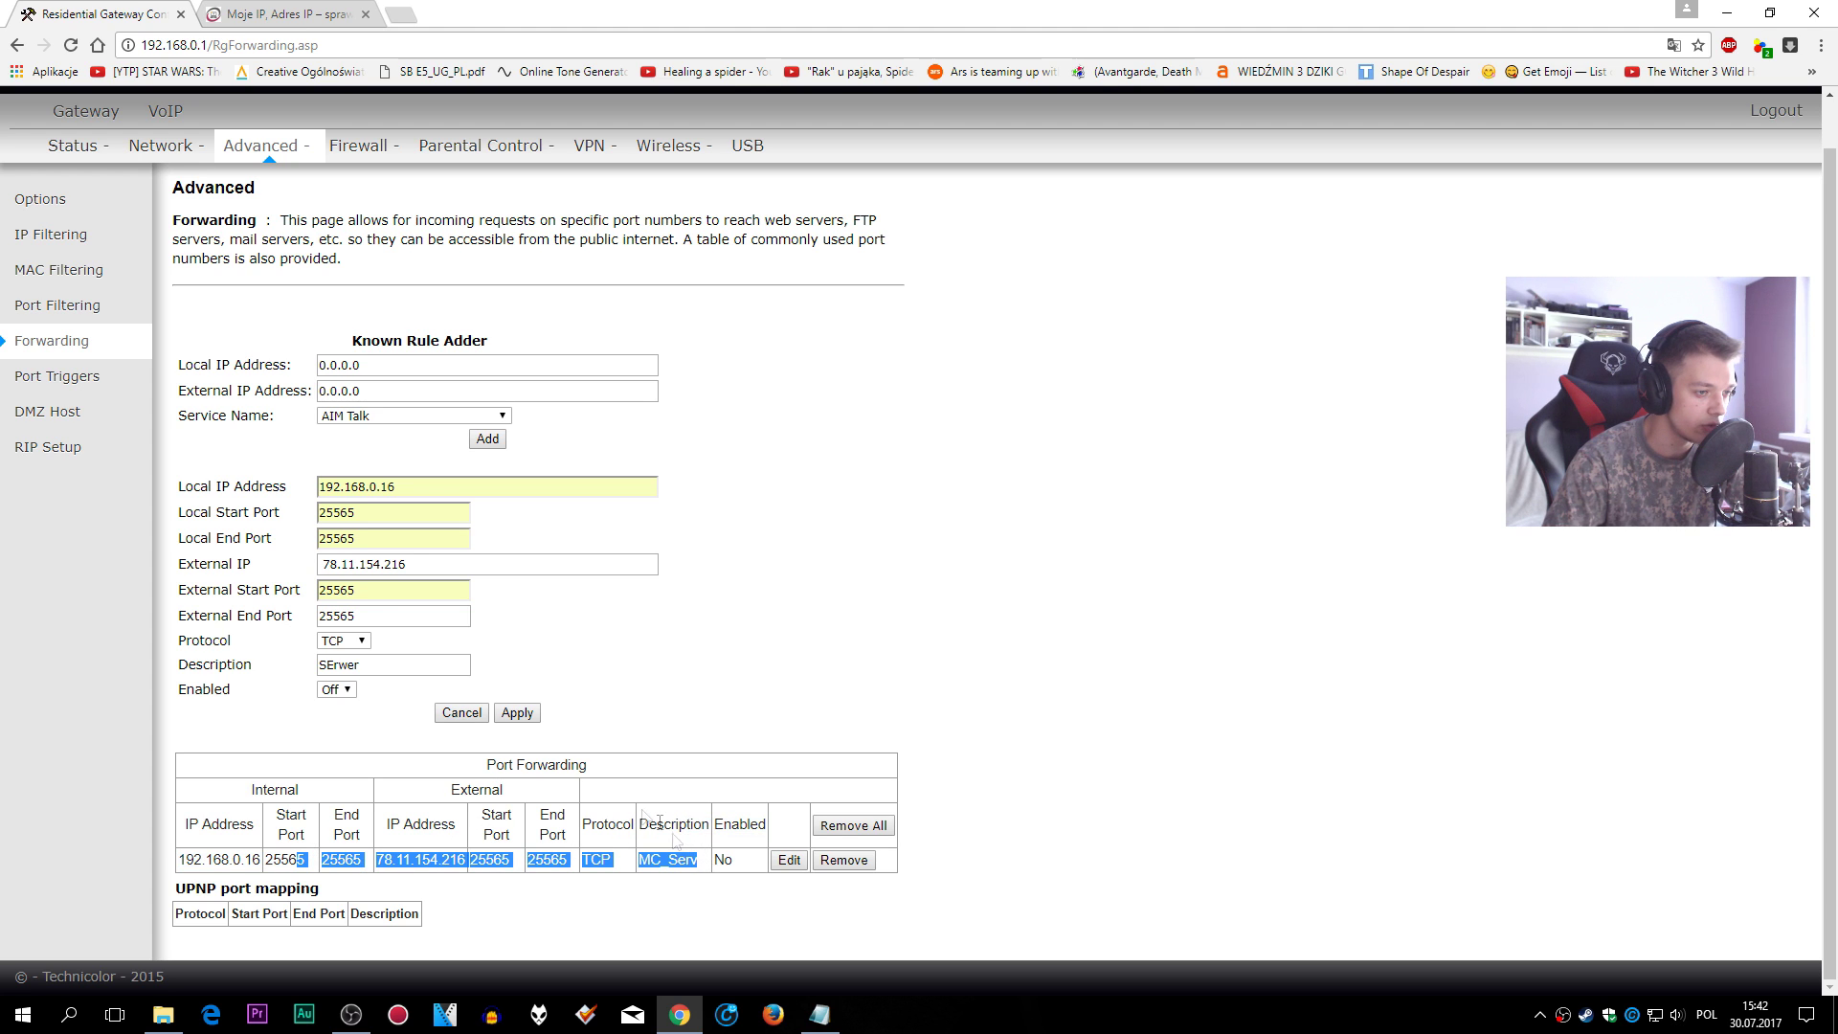
- Leave the new rule set to Off and cancel the unsaved forwarding entry
click(336, 689)
click(343, 706)
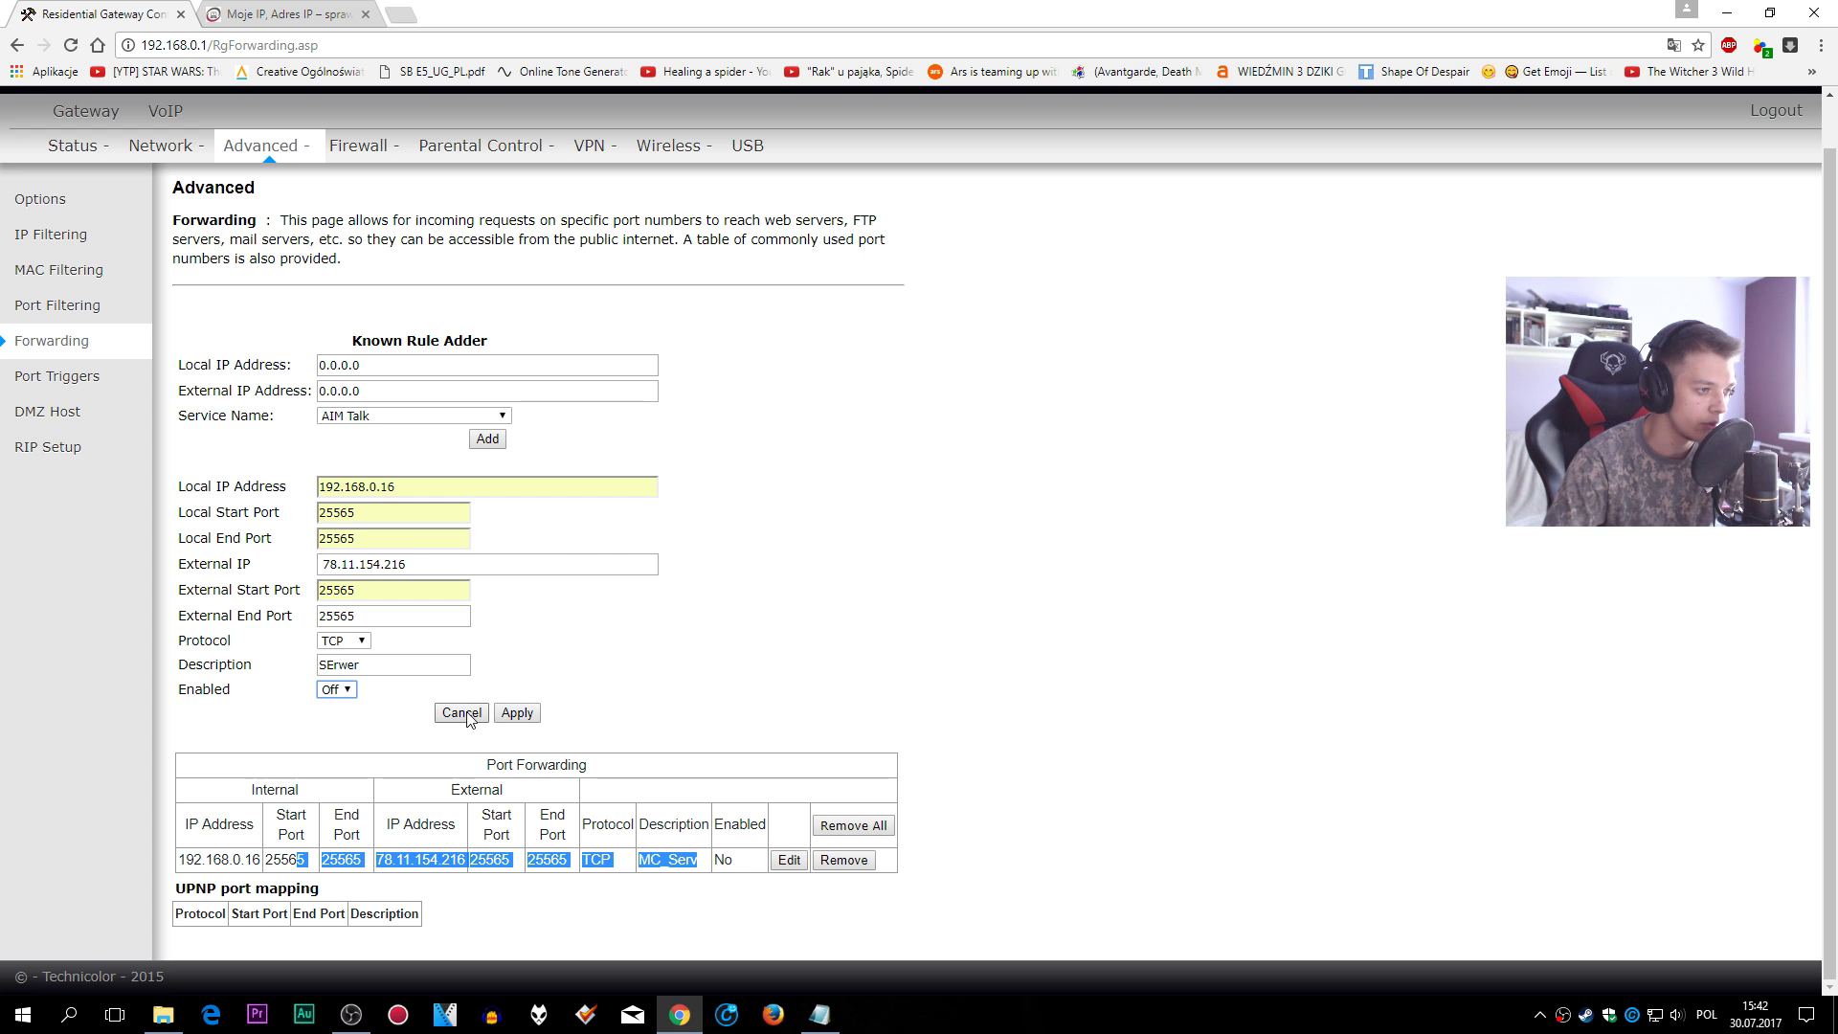
click(462, 713)
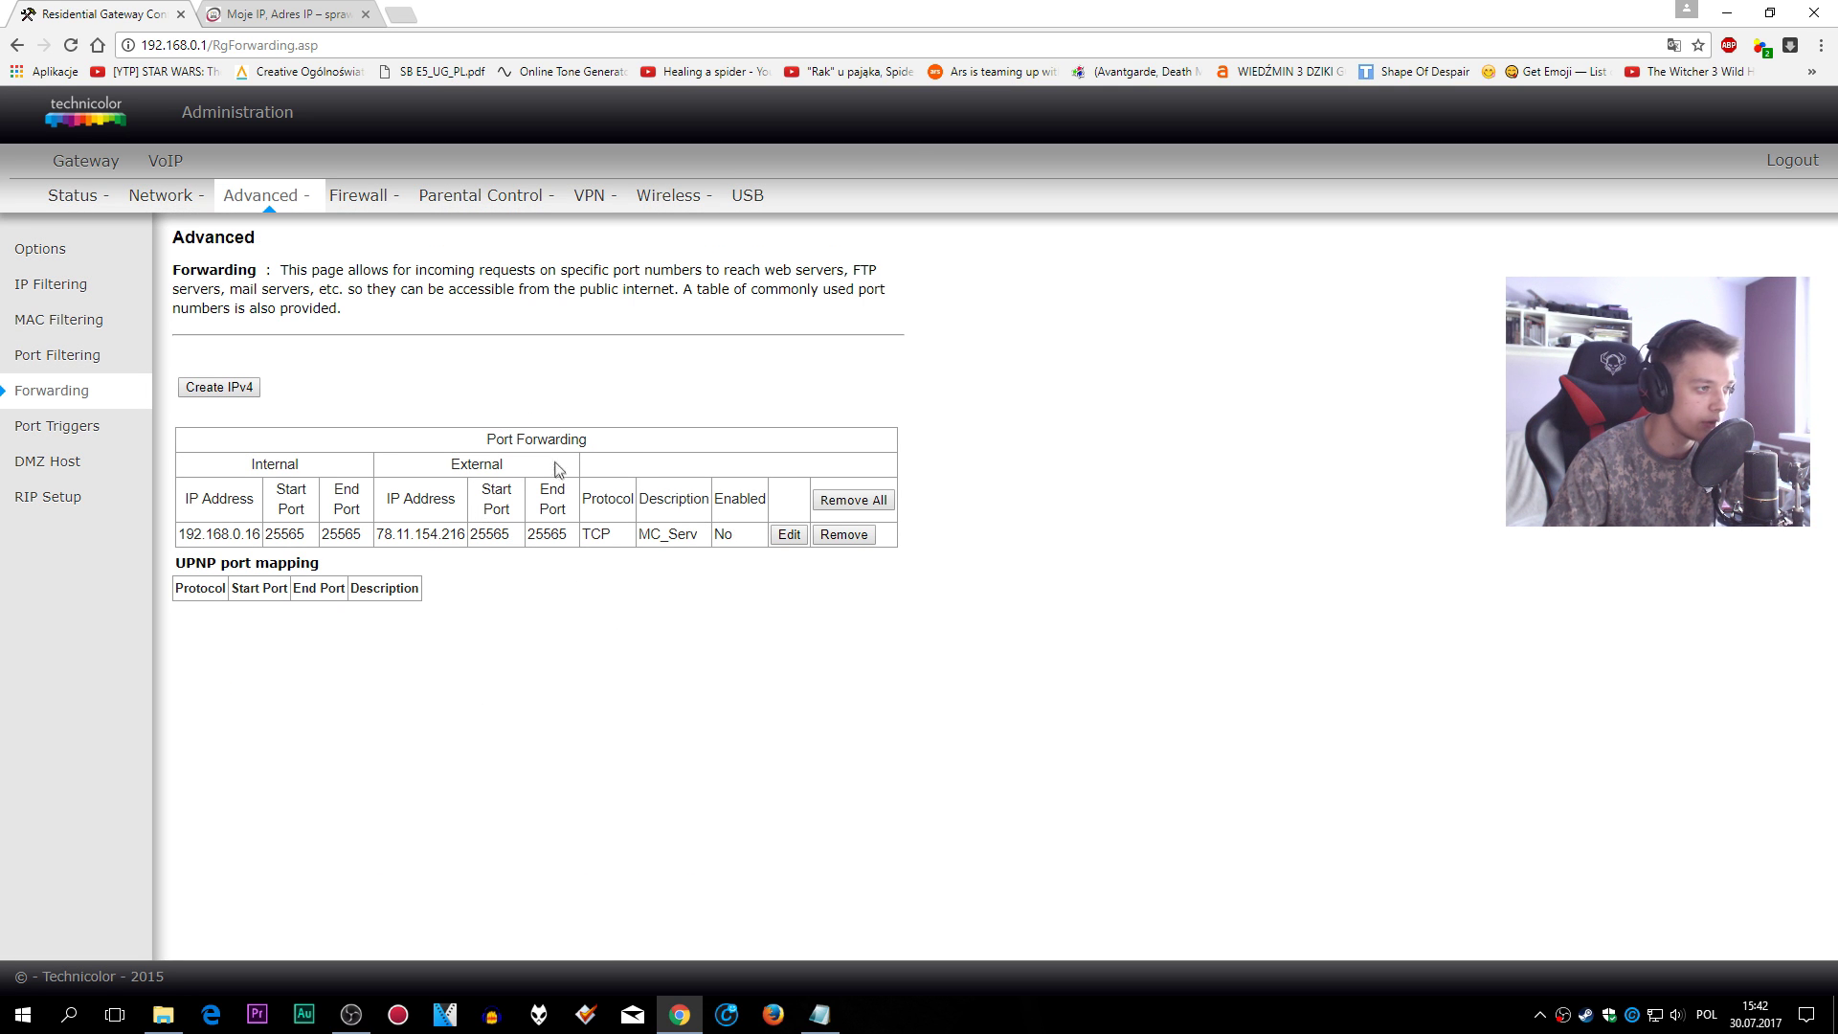
- Confirm the DMZ host is 192.168.0.16, then log out and close the router tab
click(96, 463)
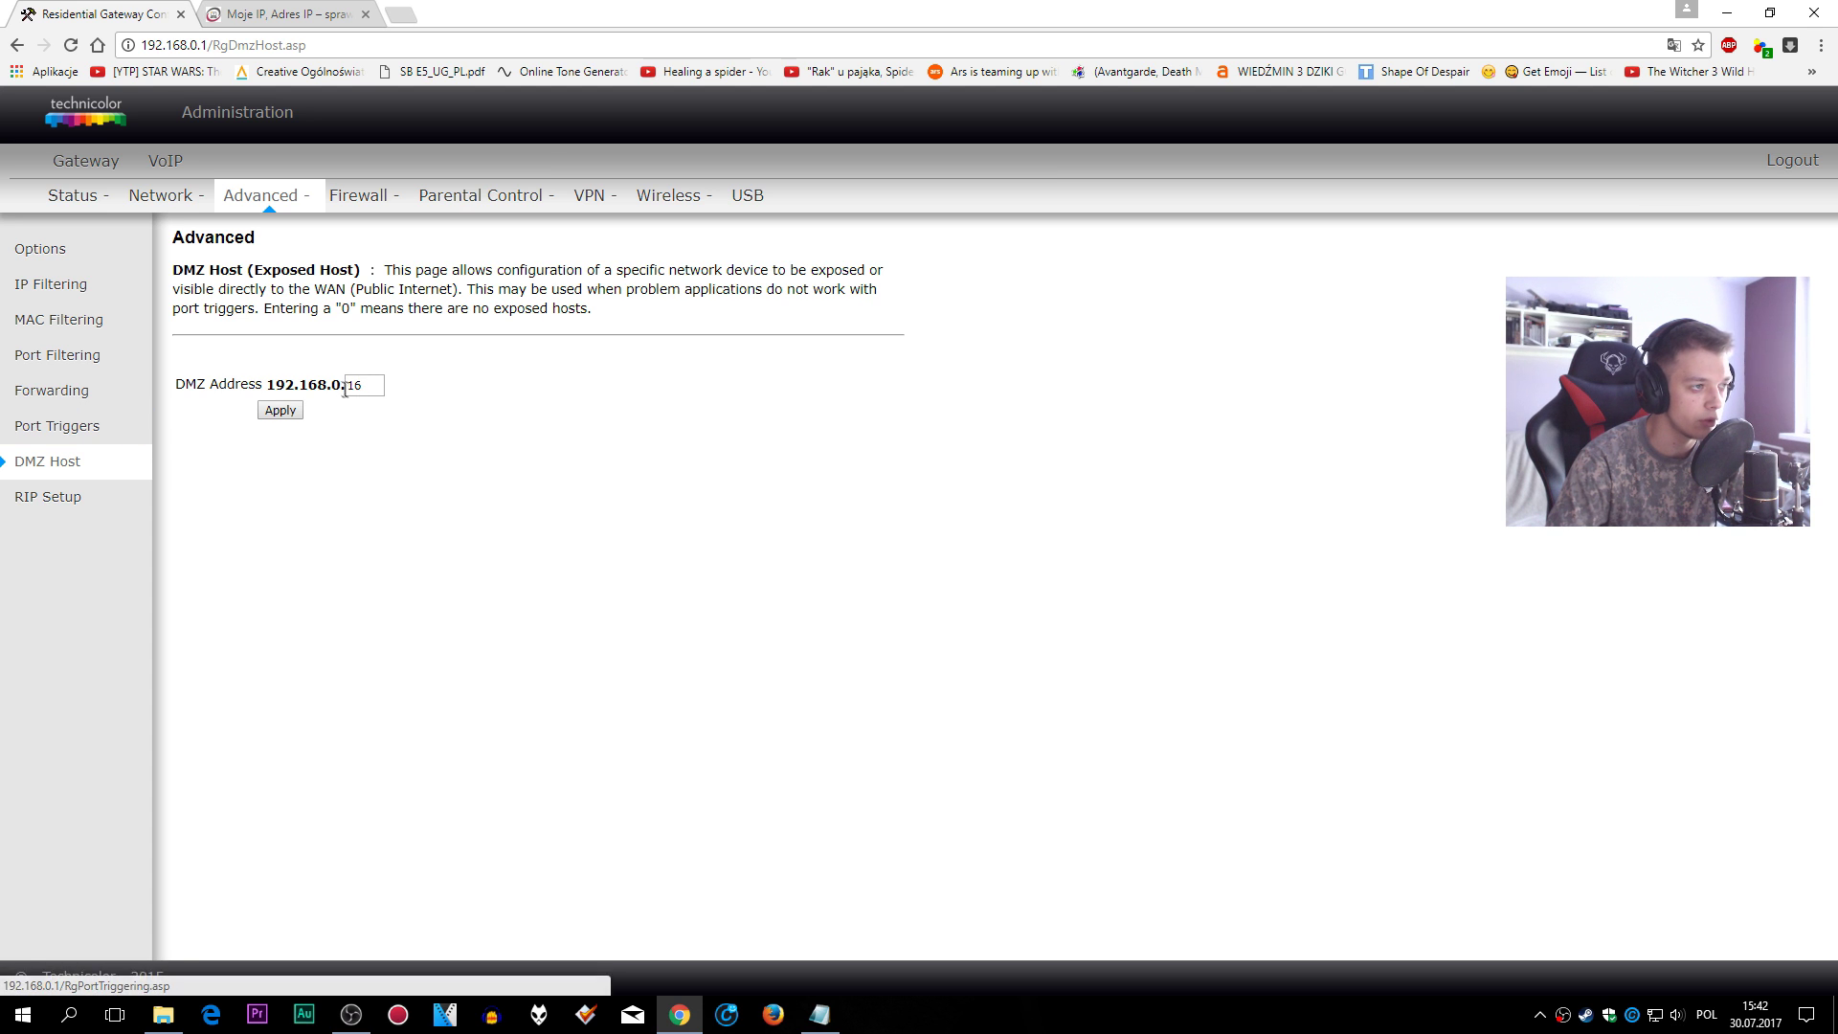
click(362, 386)
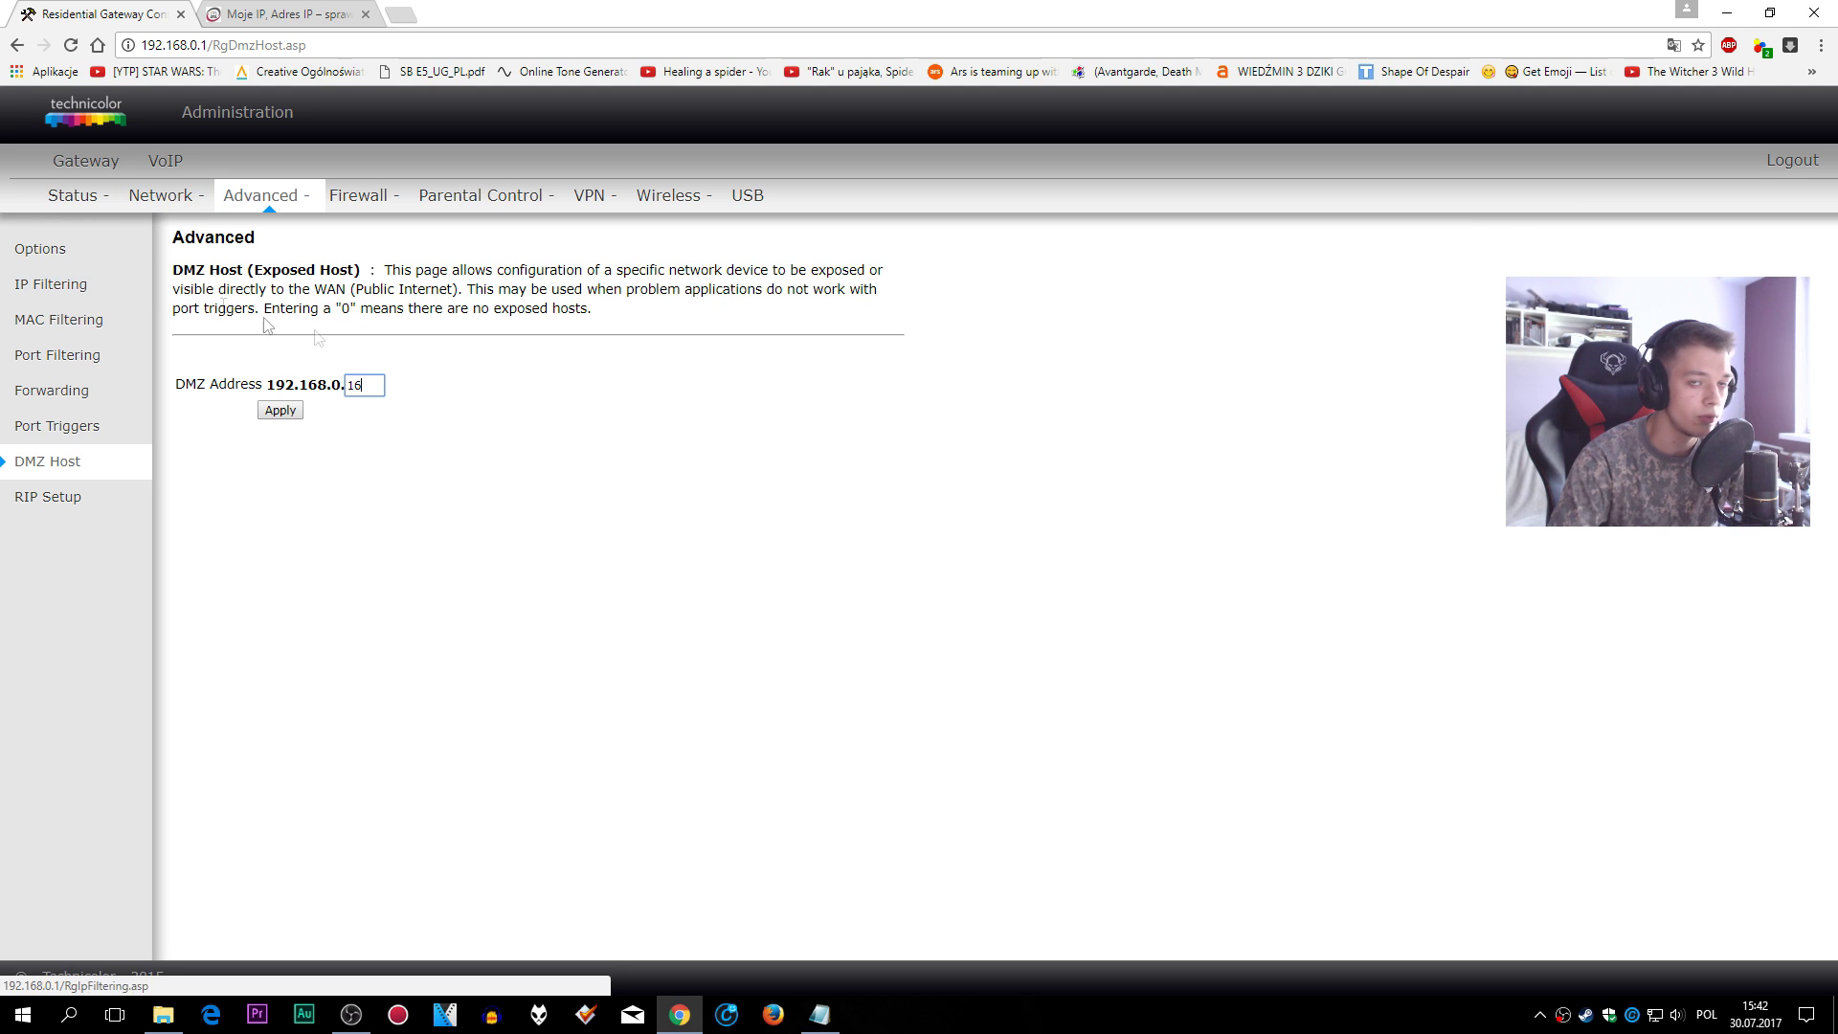
click(1793, 161)
click(180, 14)
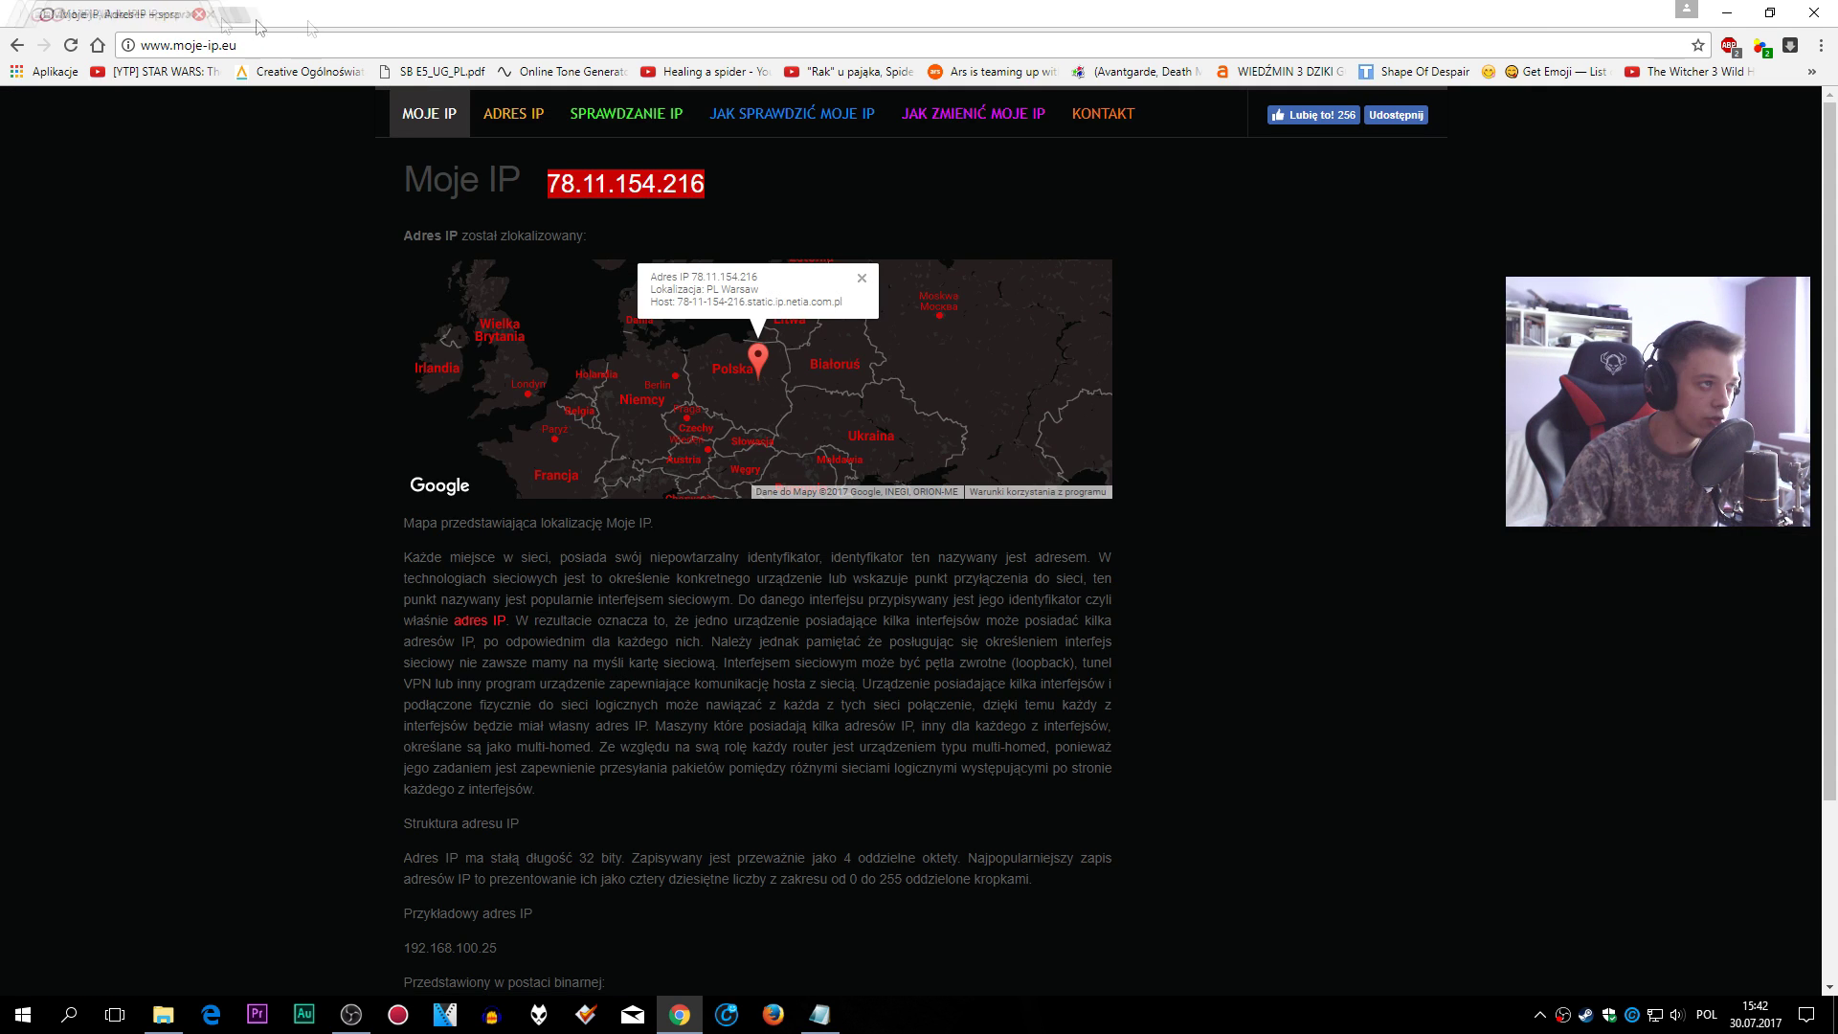
right_click(681, 182)
click(735, 195)
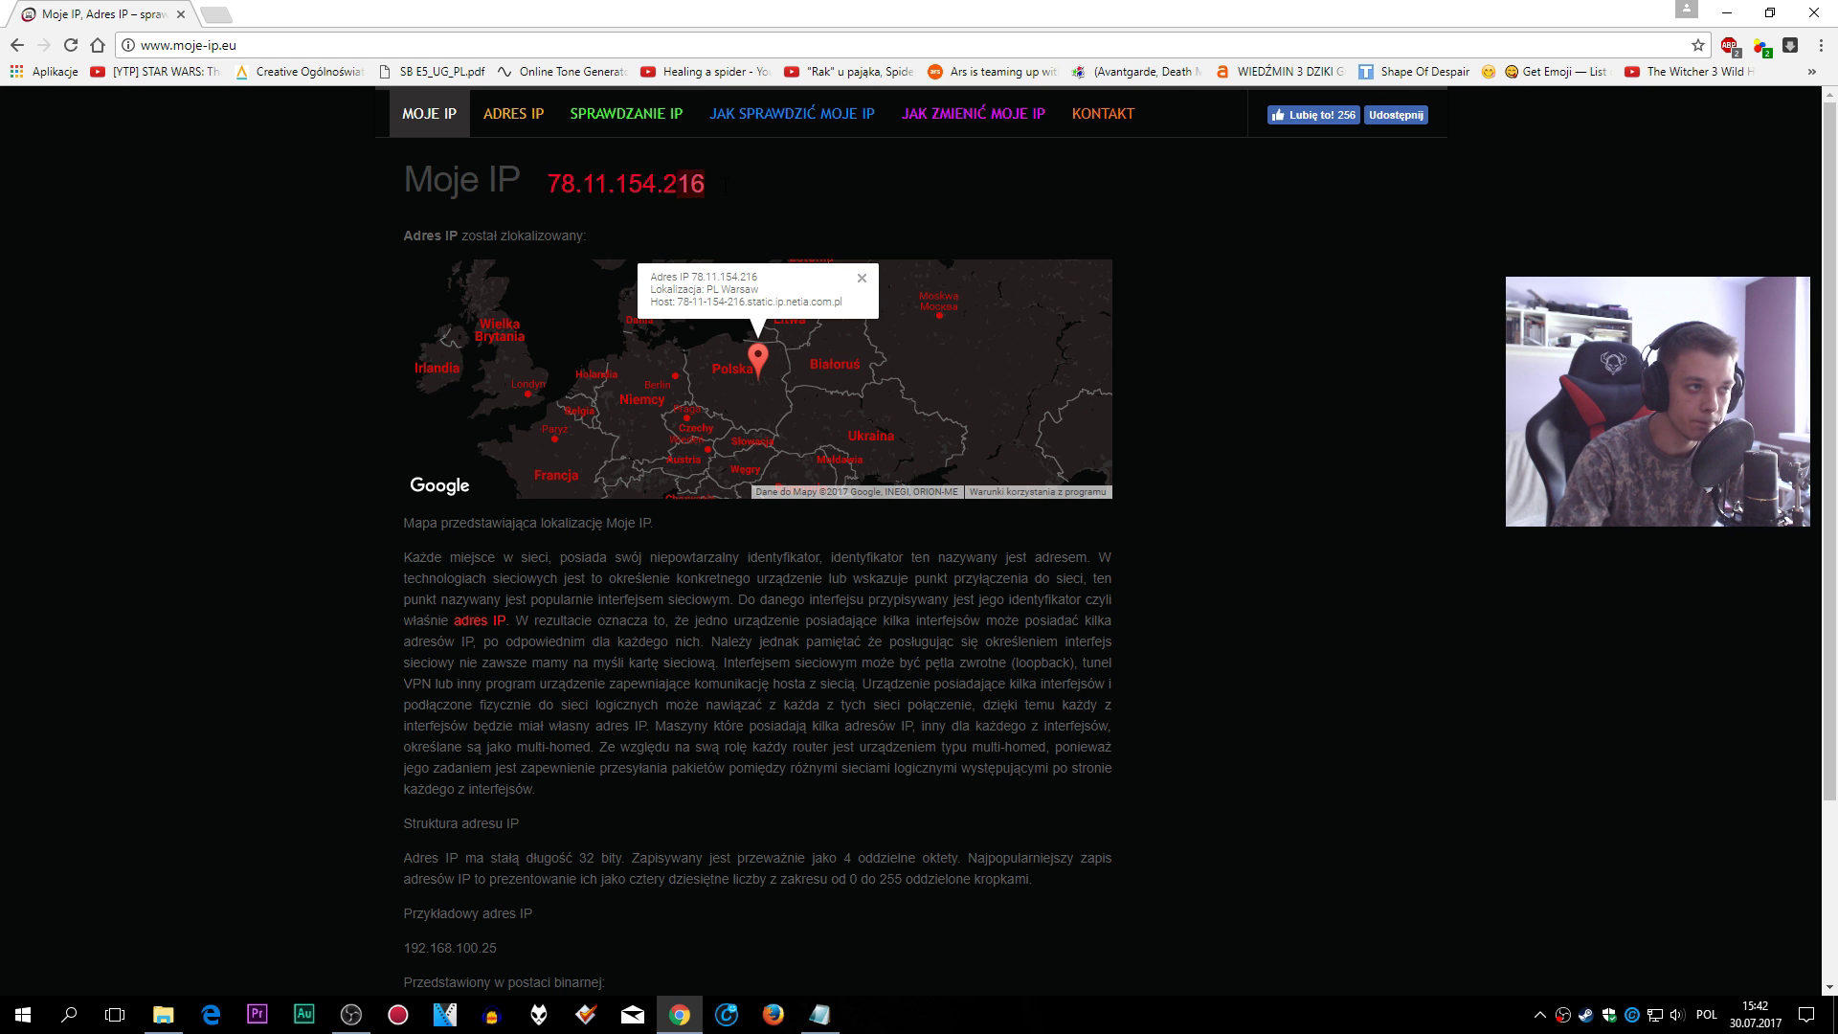
click(1813, 13)
- Close the starter notes and launch the server with the Odpalacz starter
click(1260, 506)
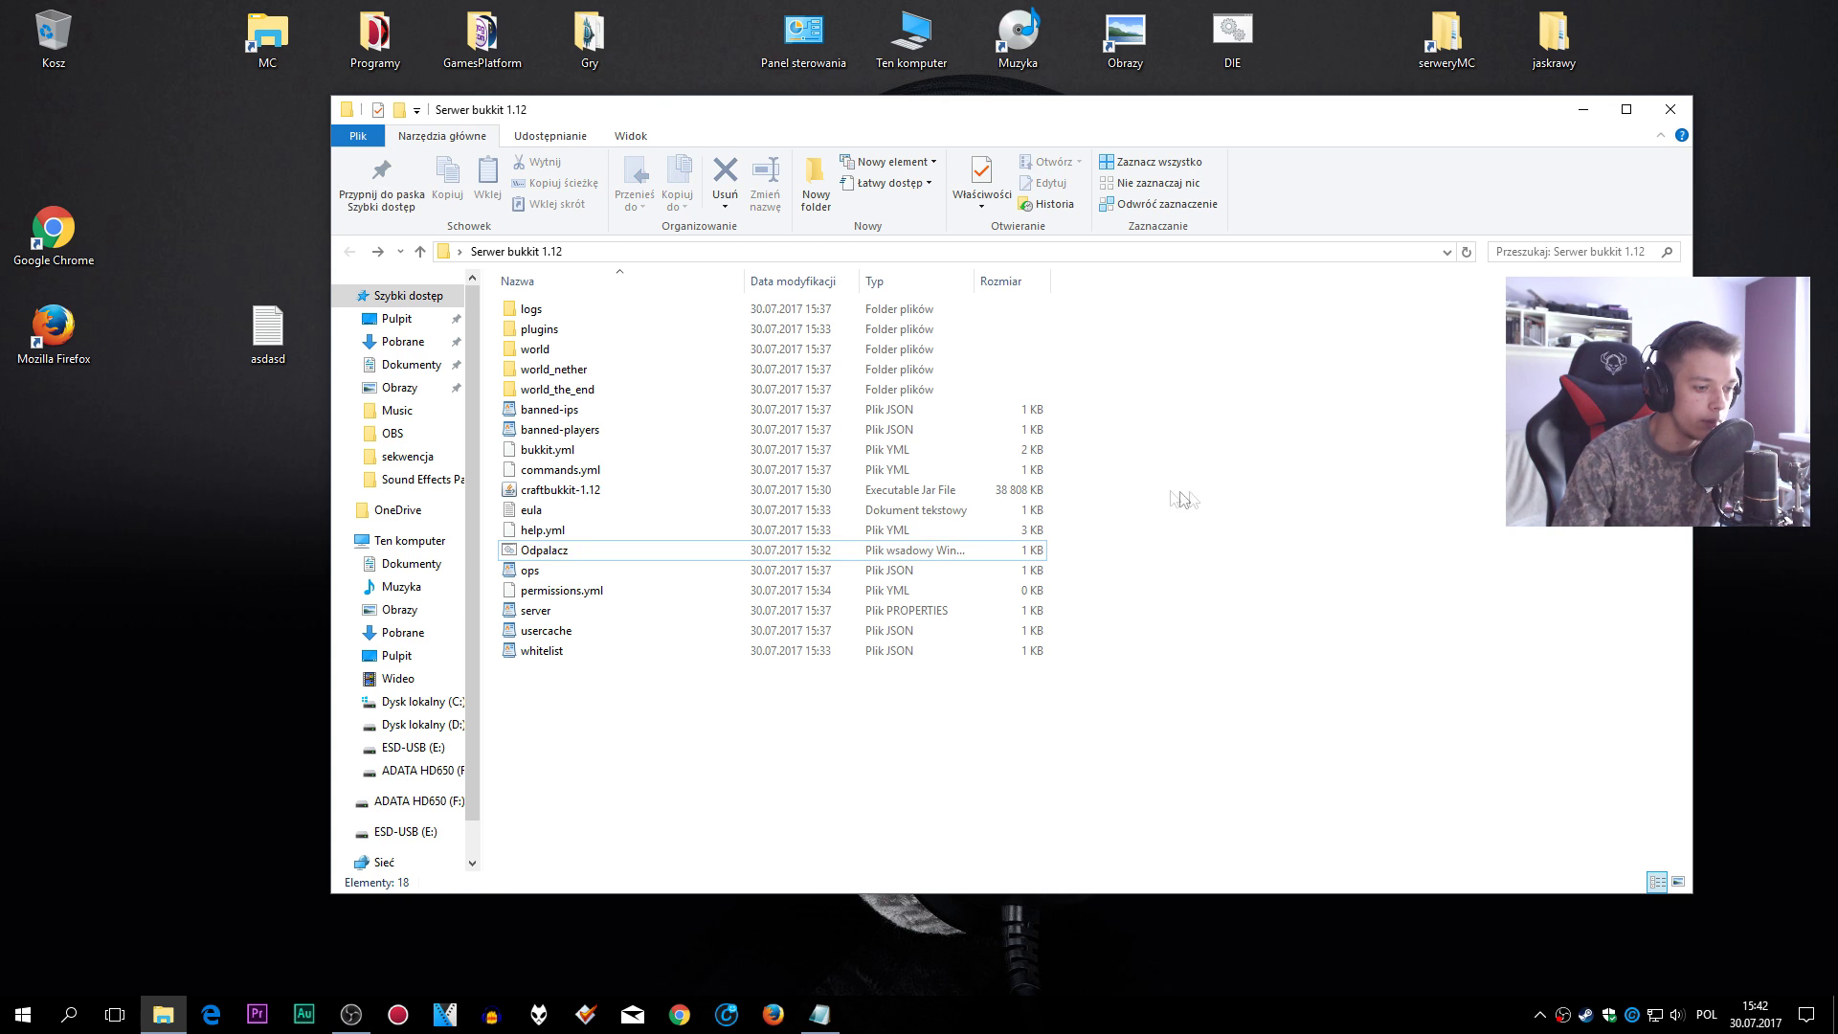
click(818, 1013)
key(alt+F4)
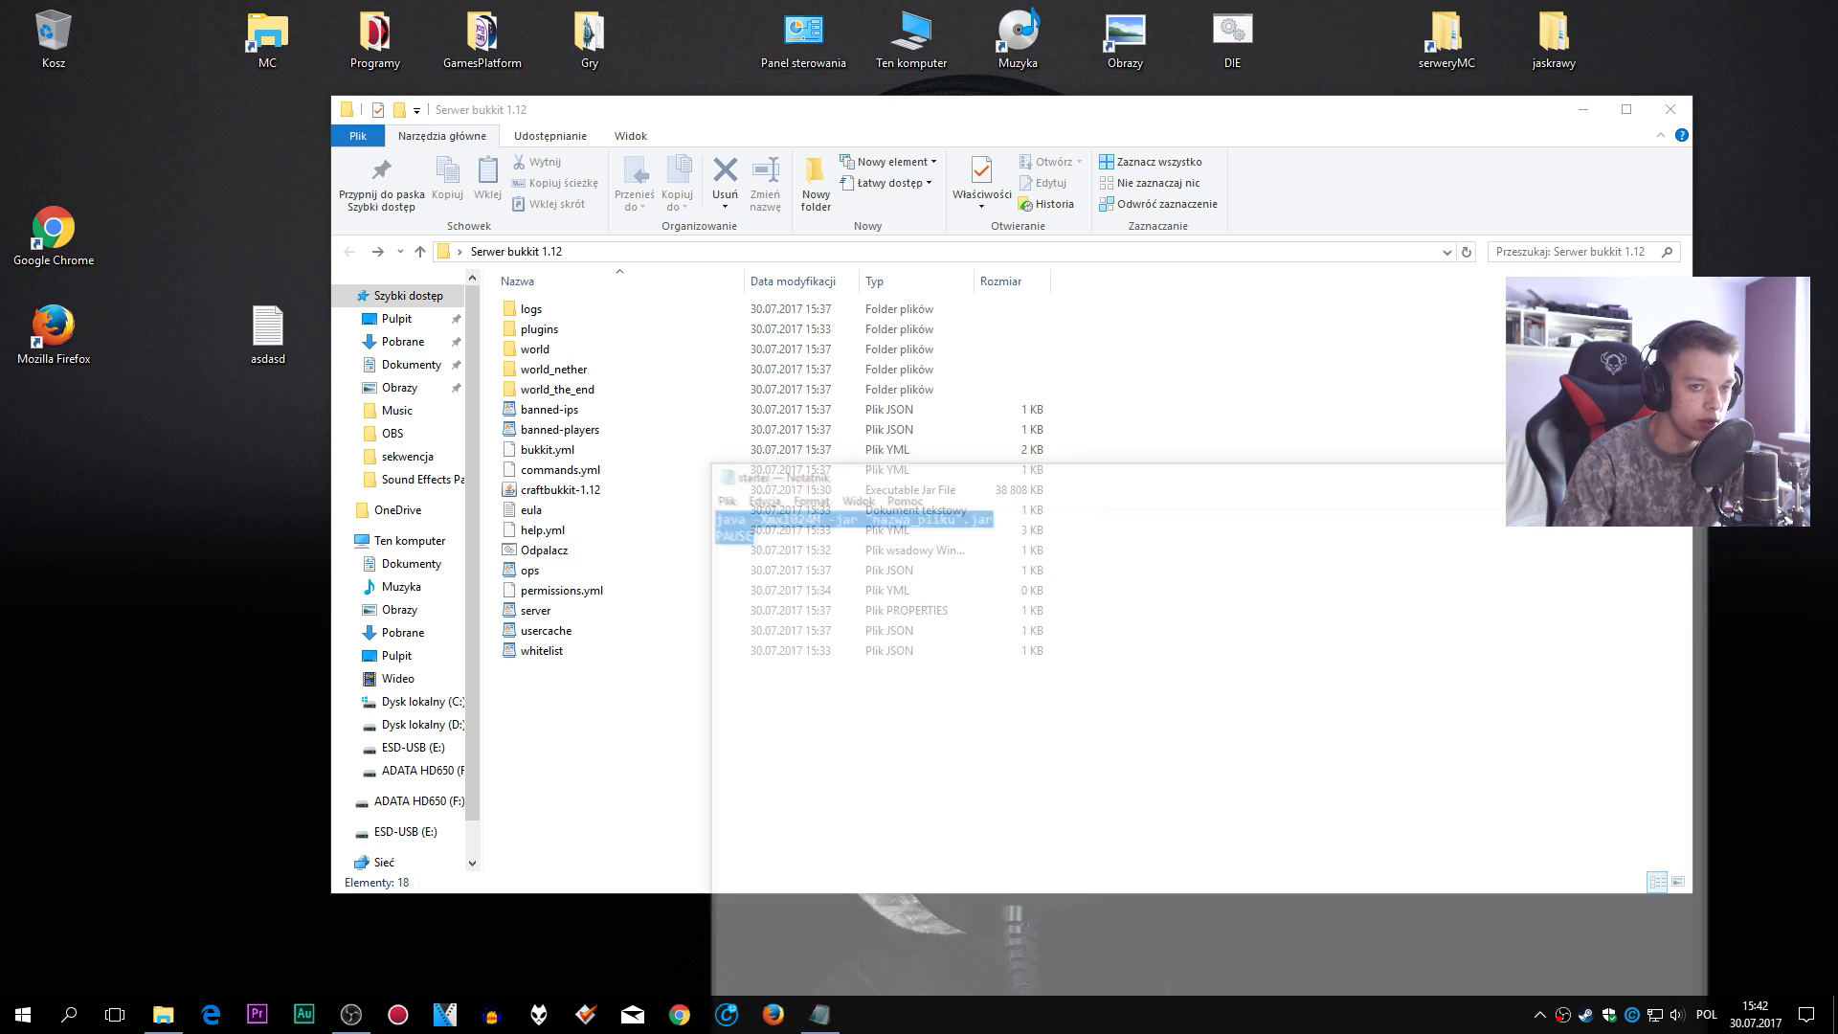
double_click(545, 555)
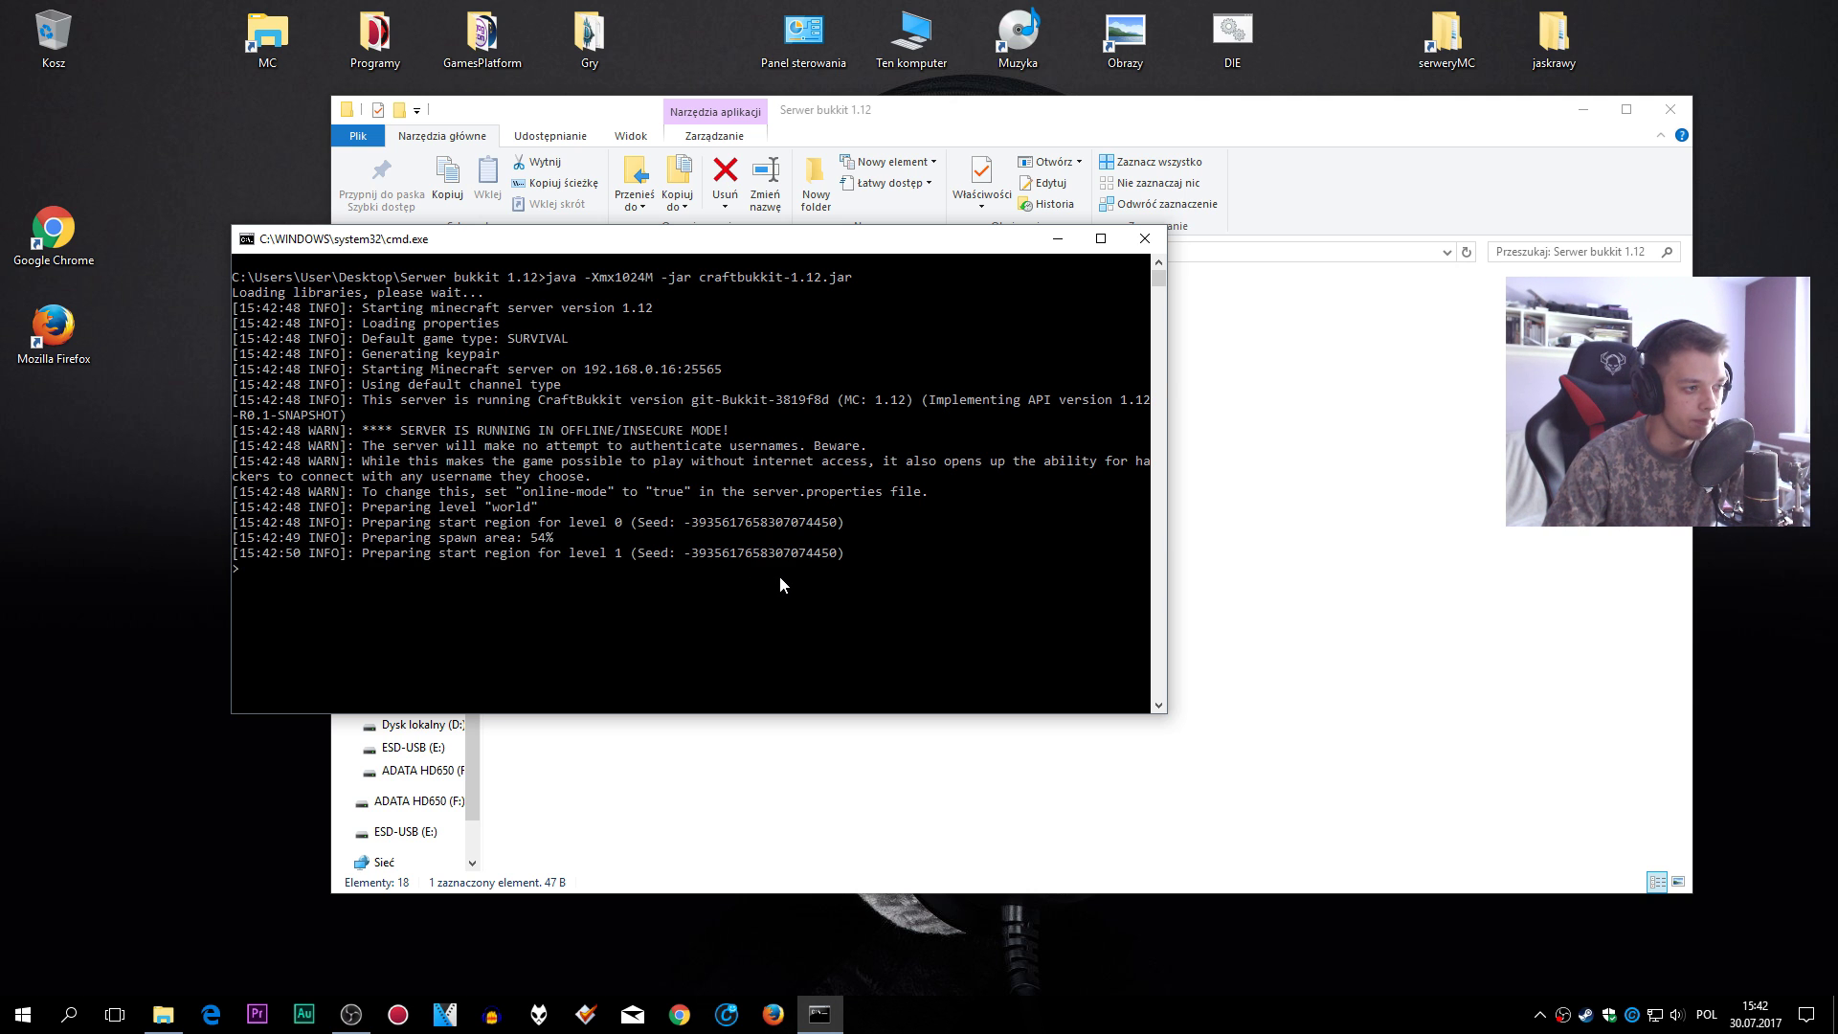
- Reposition and minimize the server console, then minimize the server folder window
click(1057, 238)
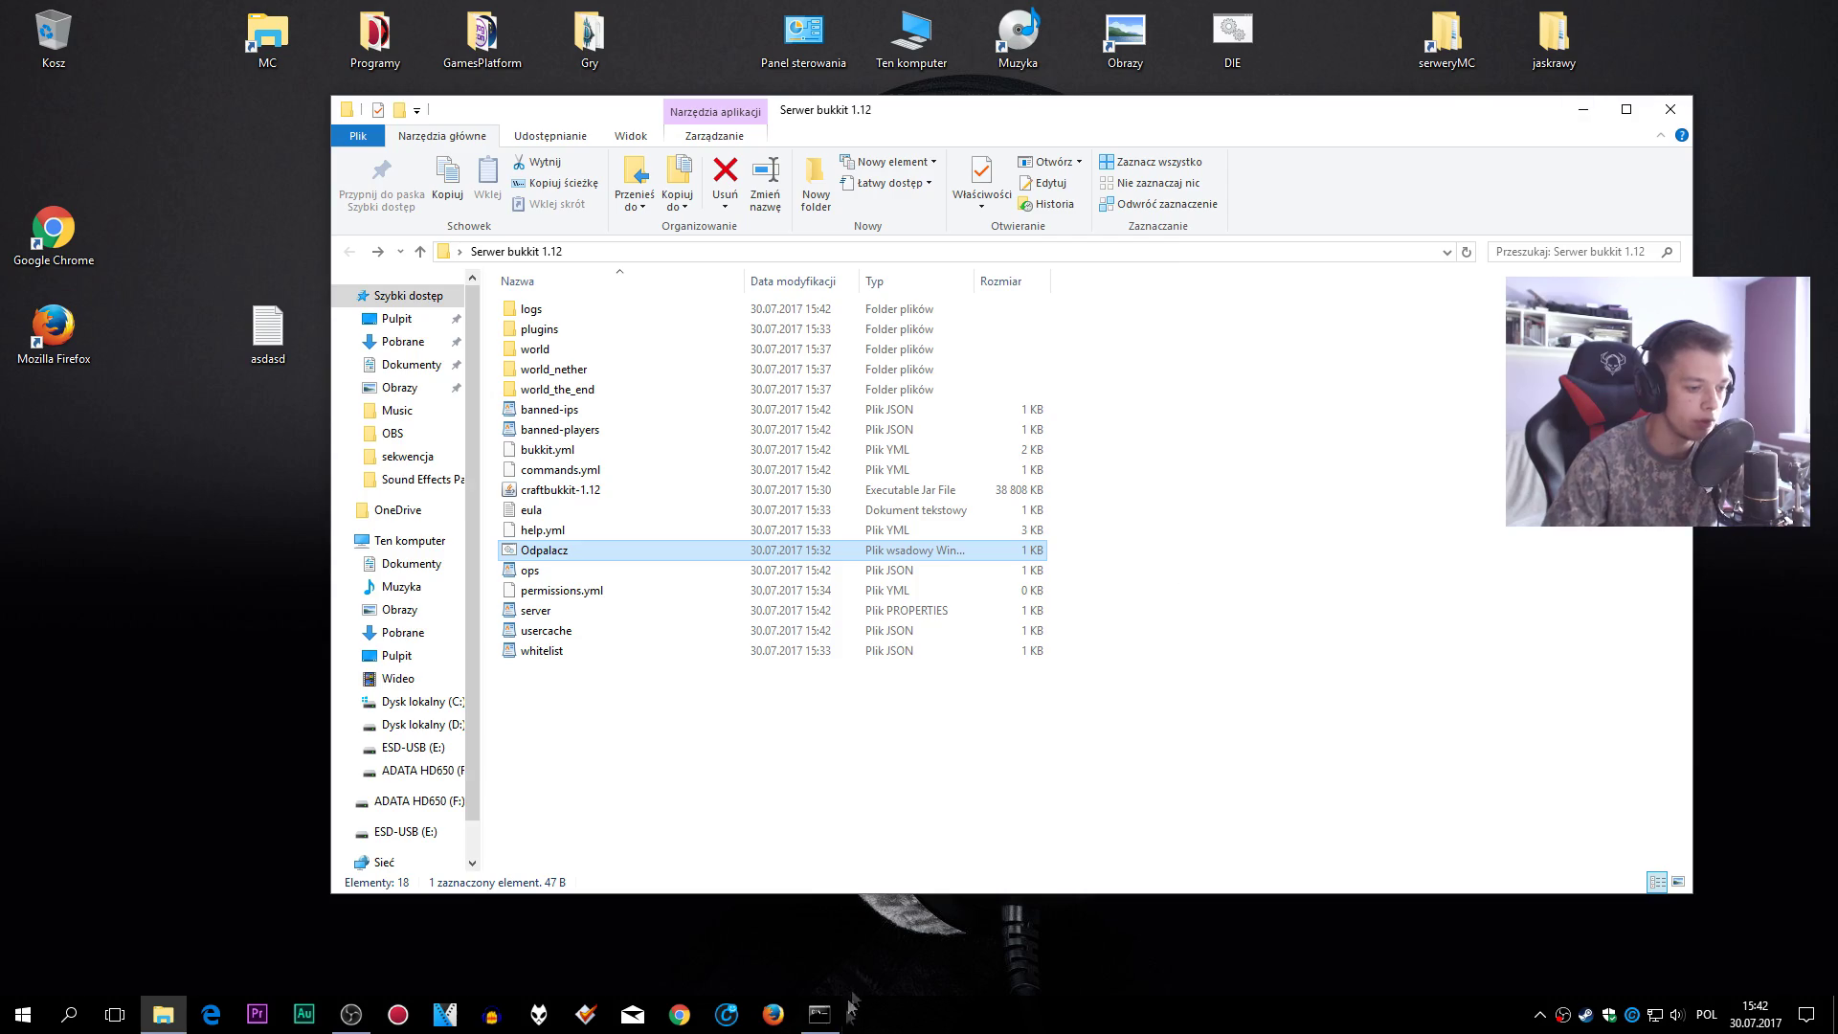
click(819, 1014)
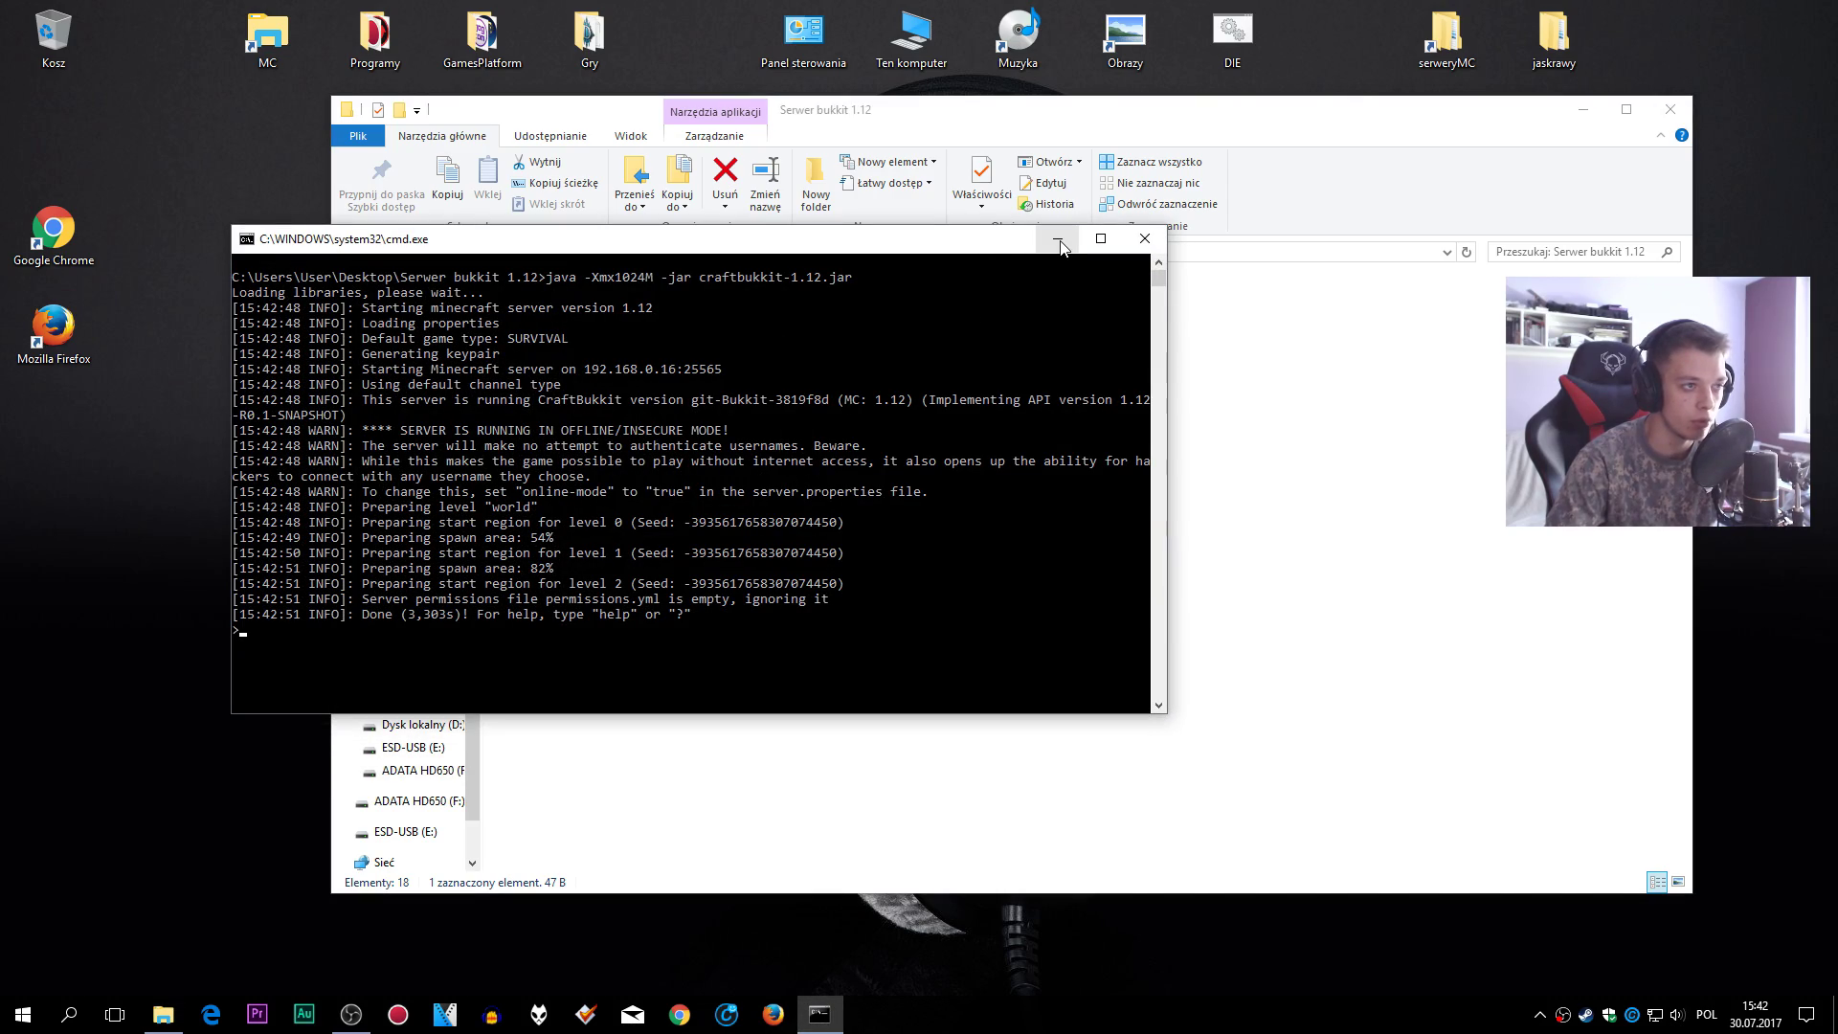
drag(1043, 249, 1407, 322)
click(1420, 311)
click(1583, 109)
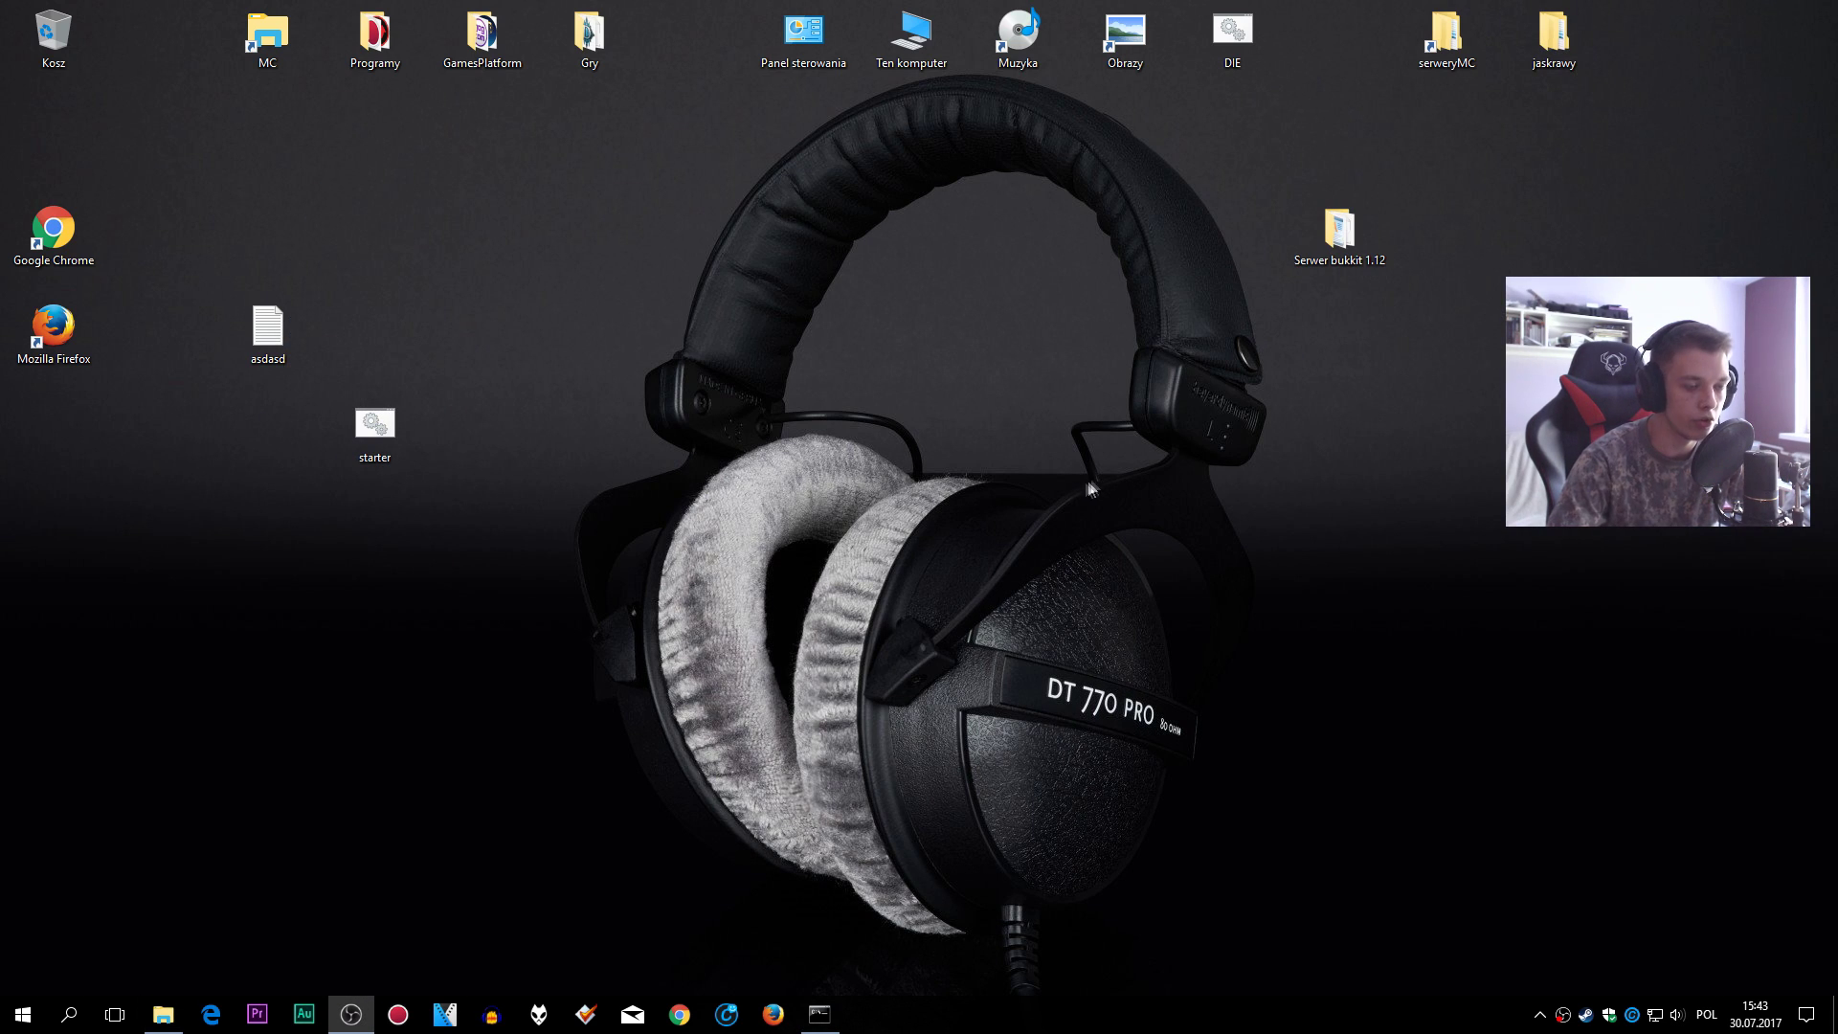
- Open the Minecraft launcher from the Gry folder and start release 1.12
double_click(589, 38)
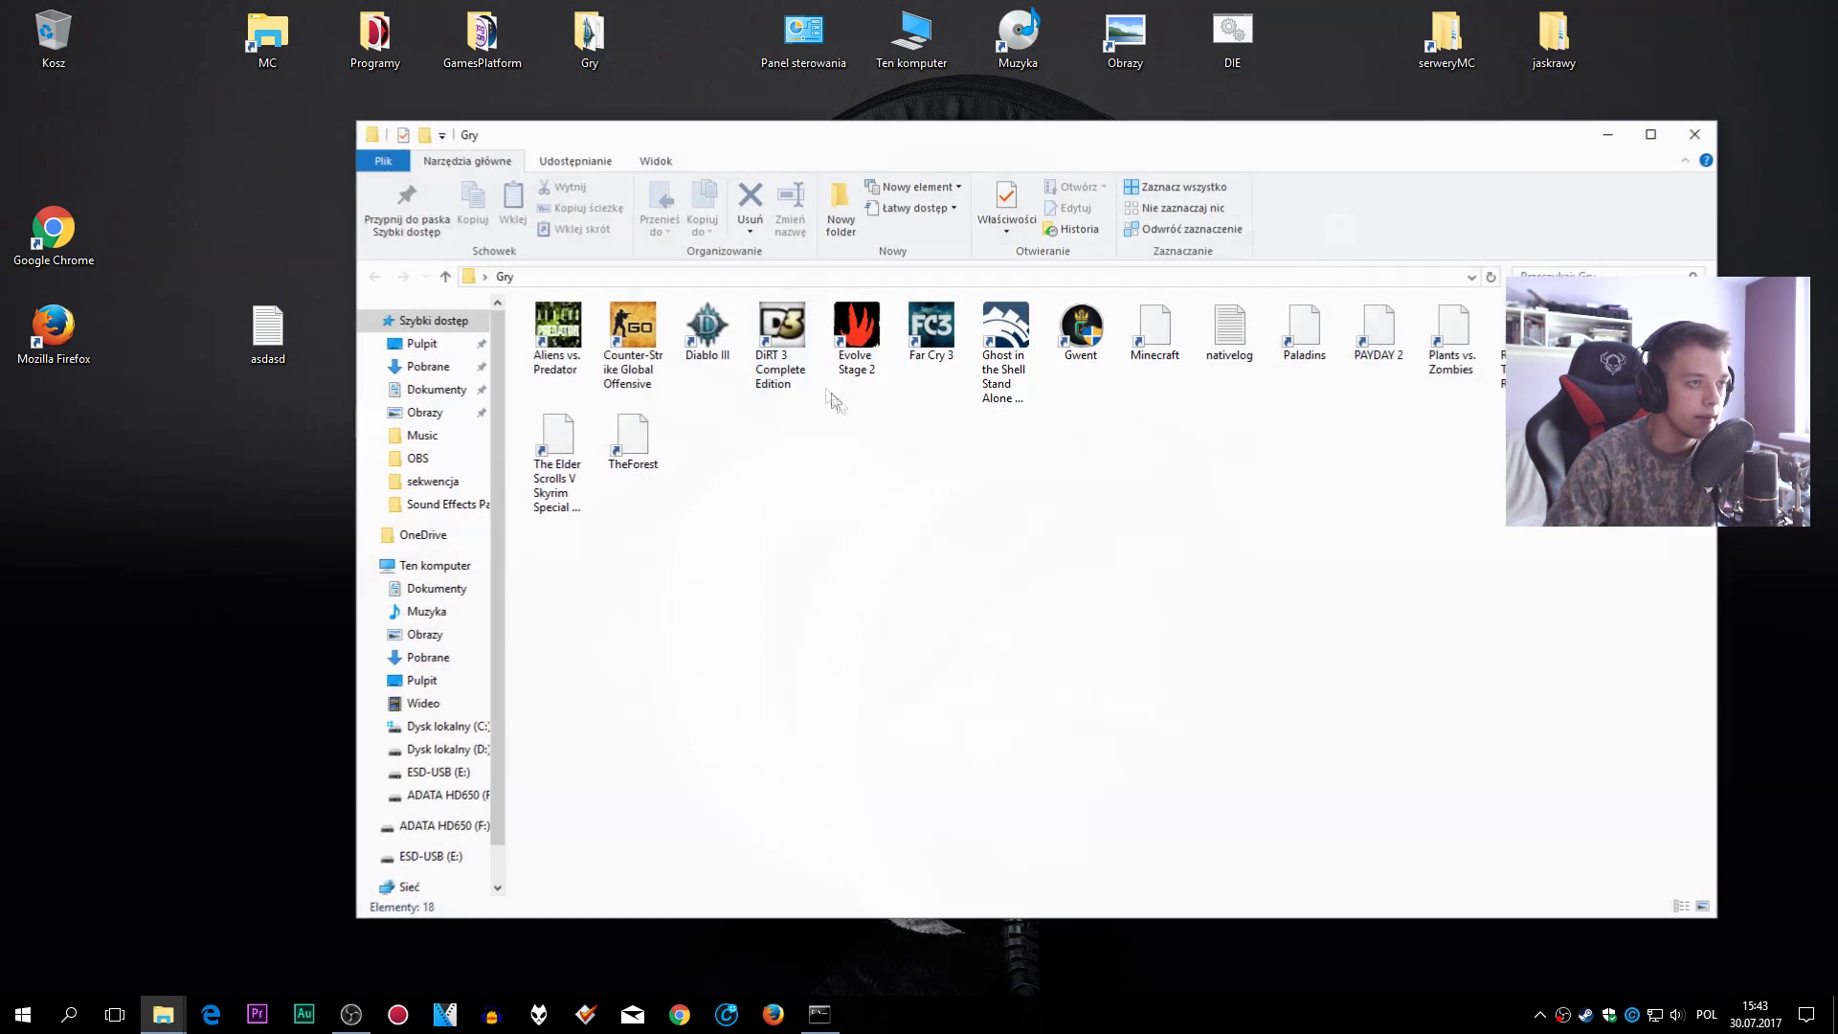
double_click(1161, 331)
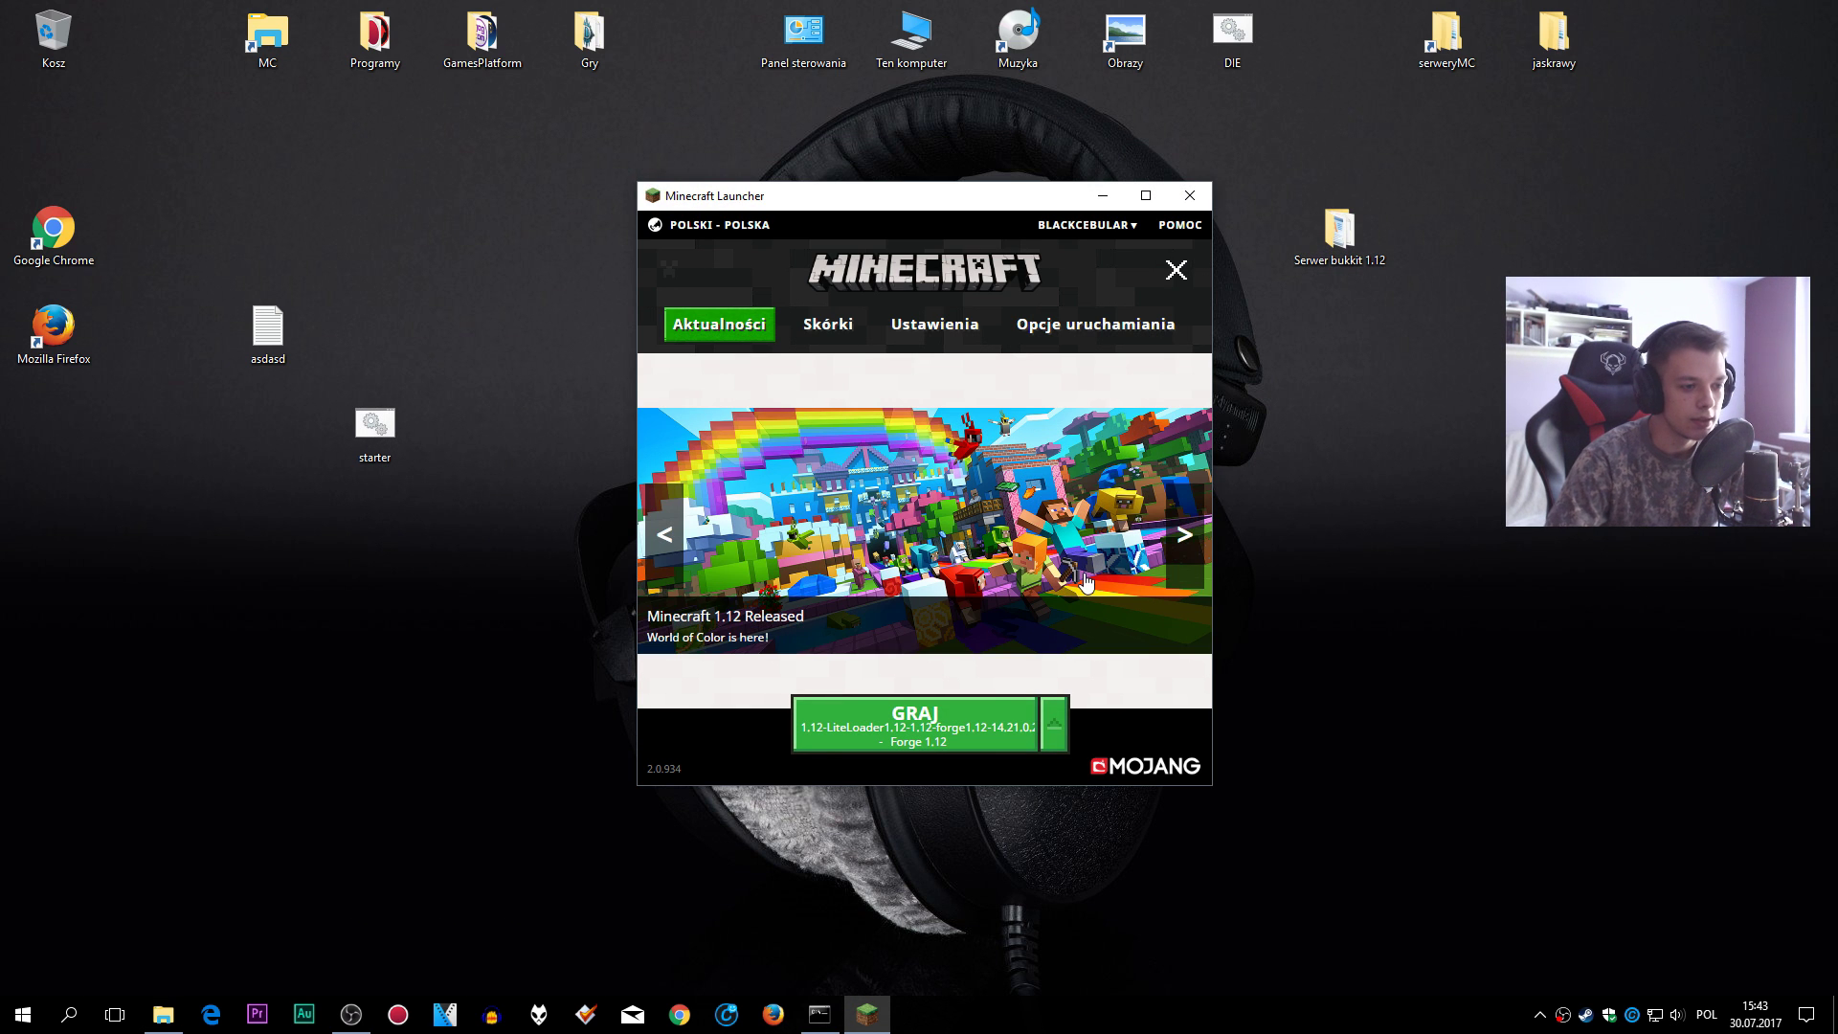
click(1050, 733)
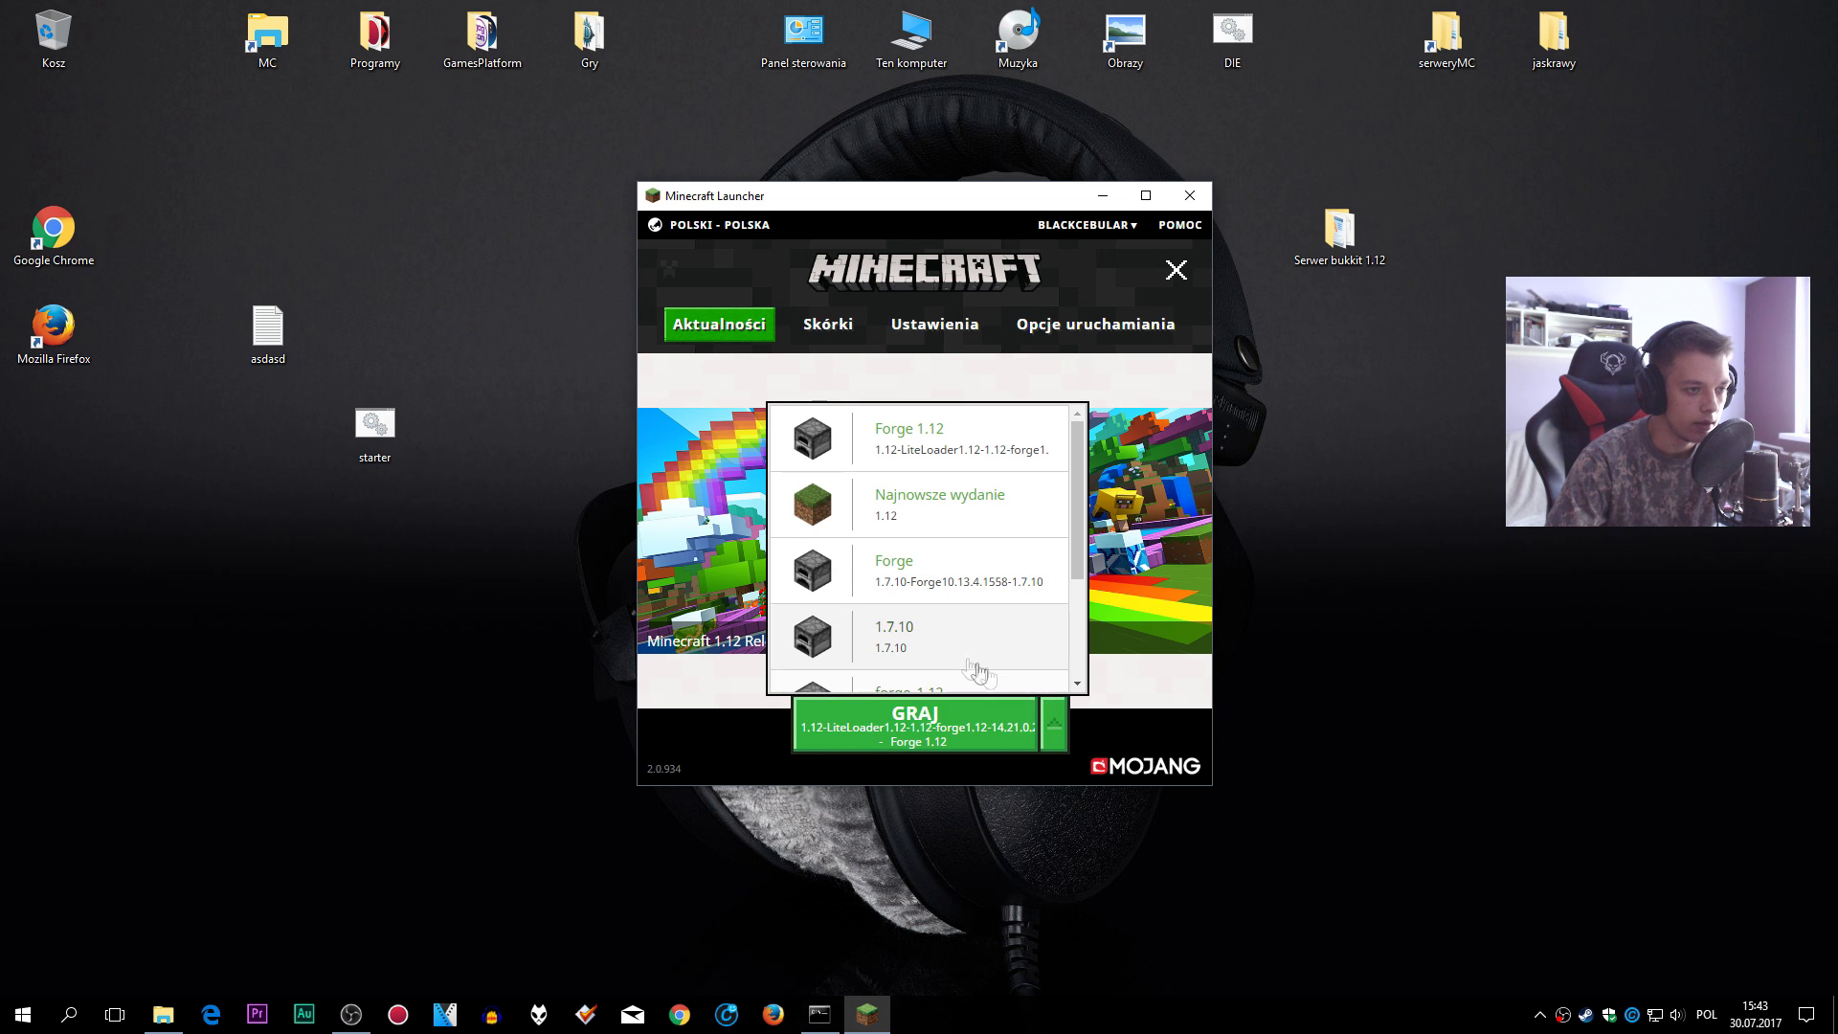
click(930, 521)
click(929, 726)
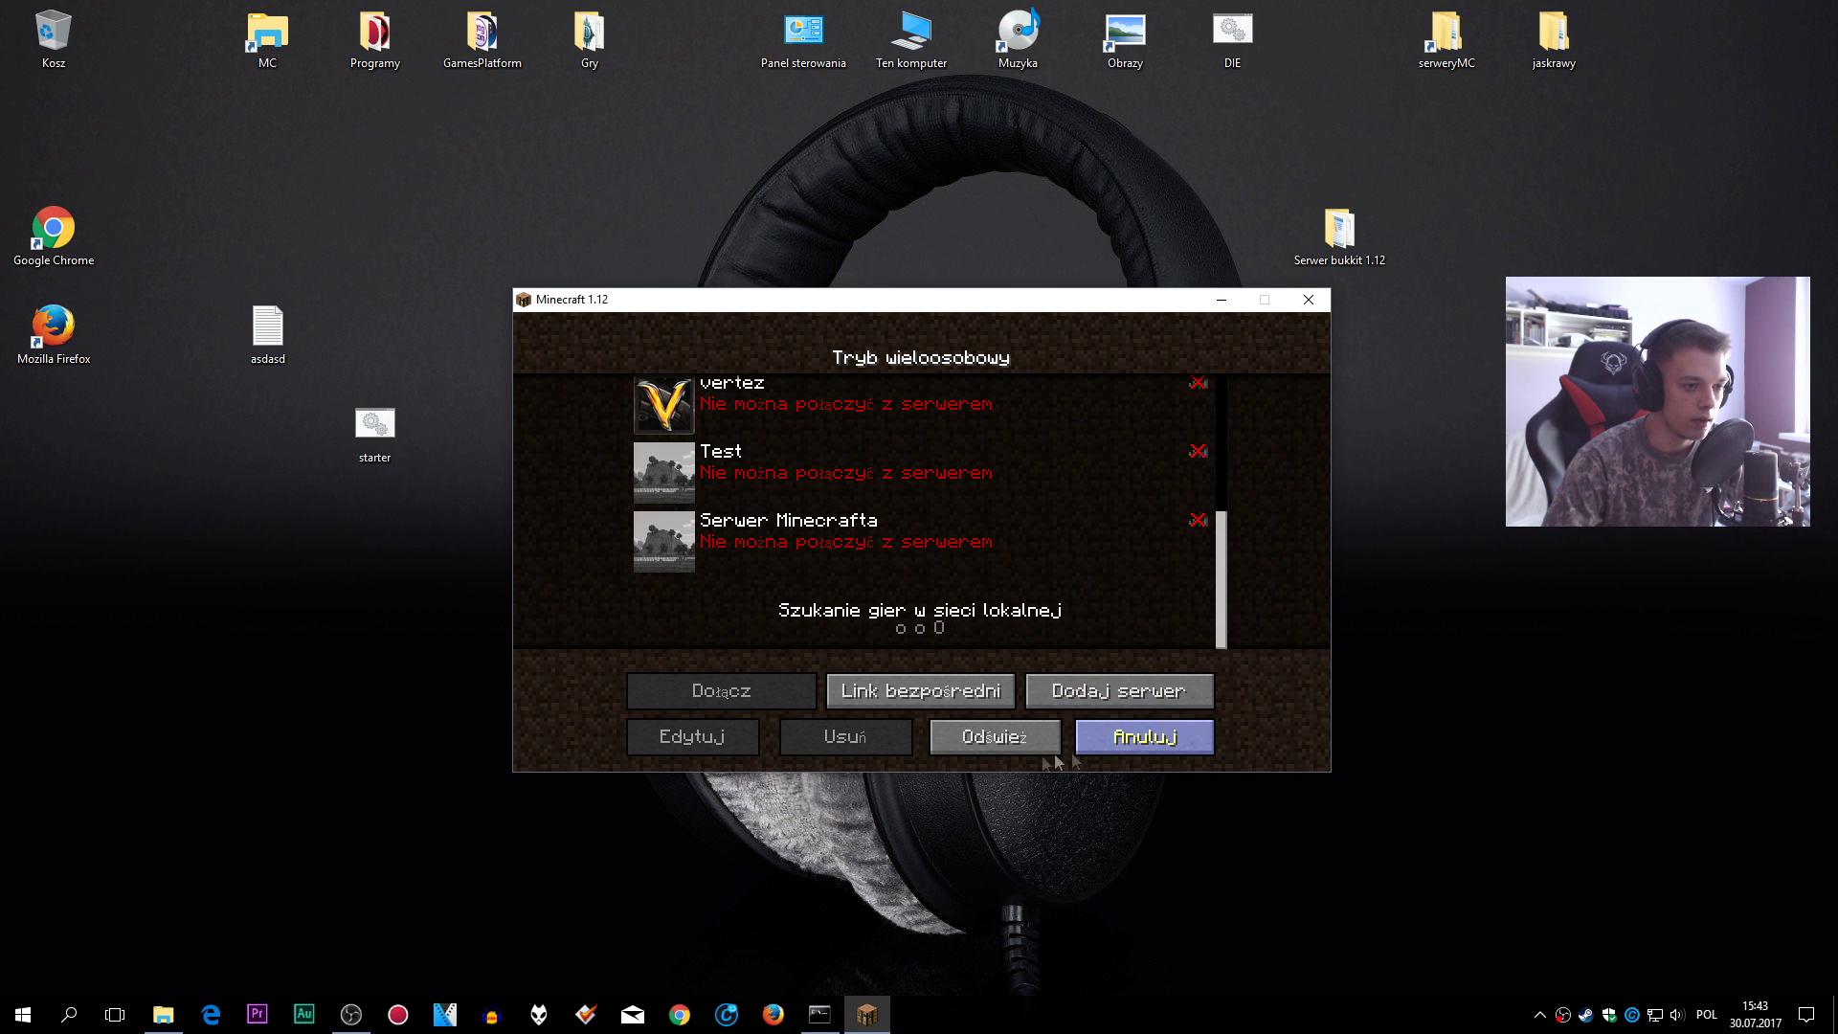
- Refresh the multiplayer list and check the addresses of Moj serwer and the second saved server
click(995, 736)
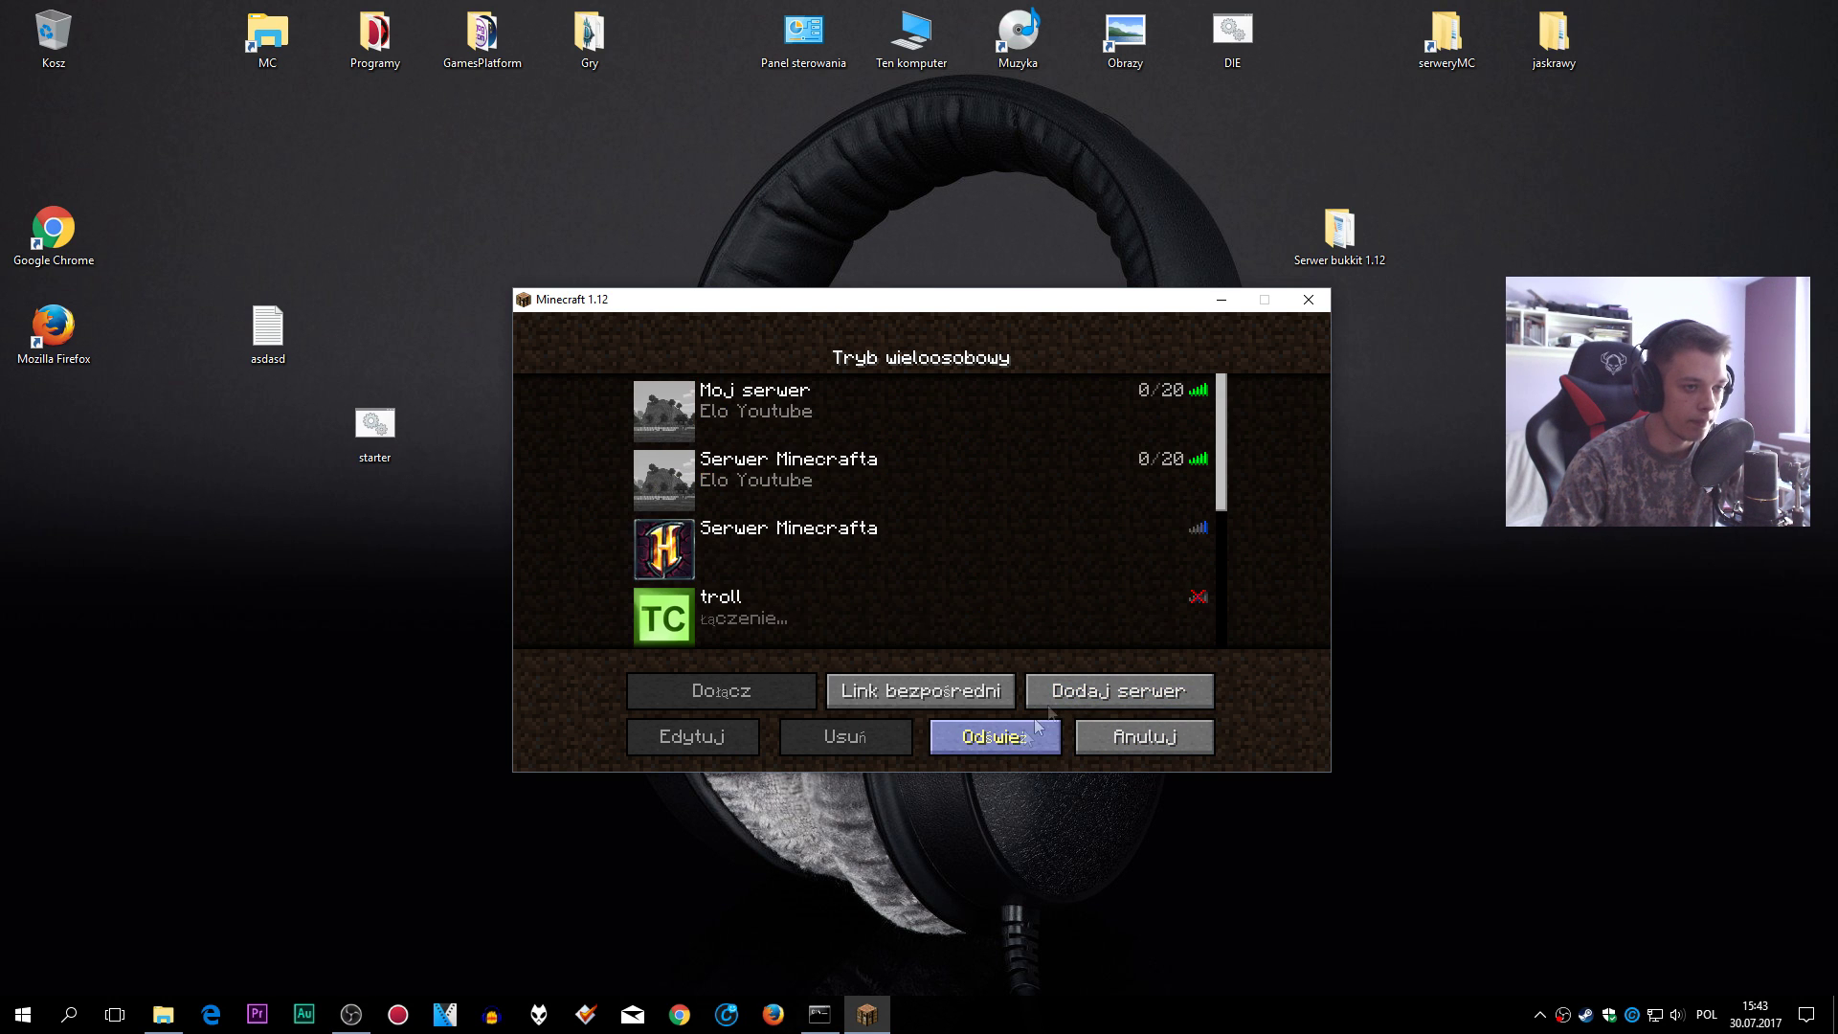
scroll(1225, 466, down, 1)
scroll(1225, 466, up, 1)
click(1110, 474)
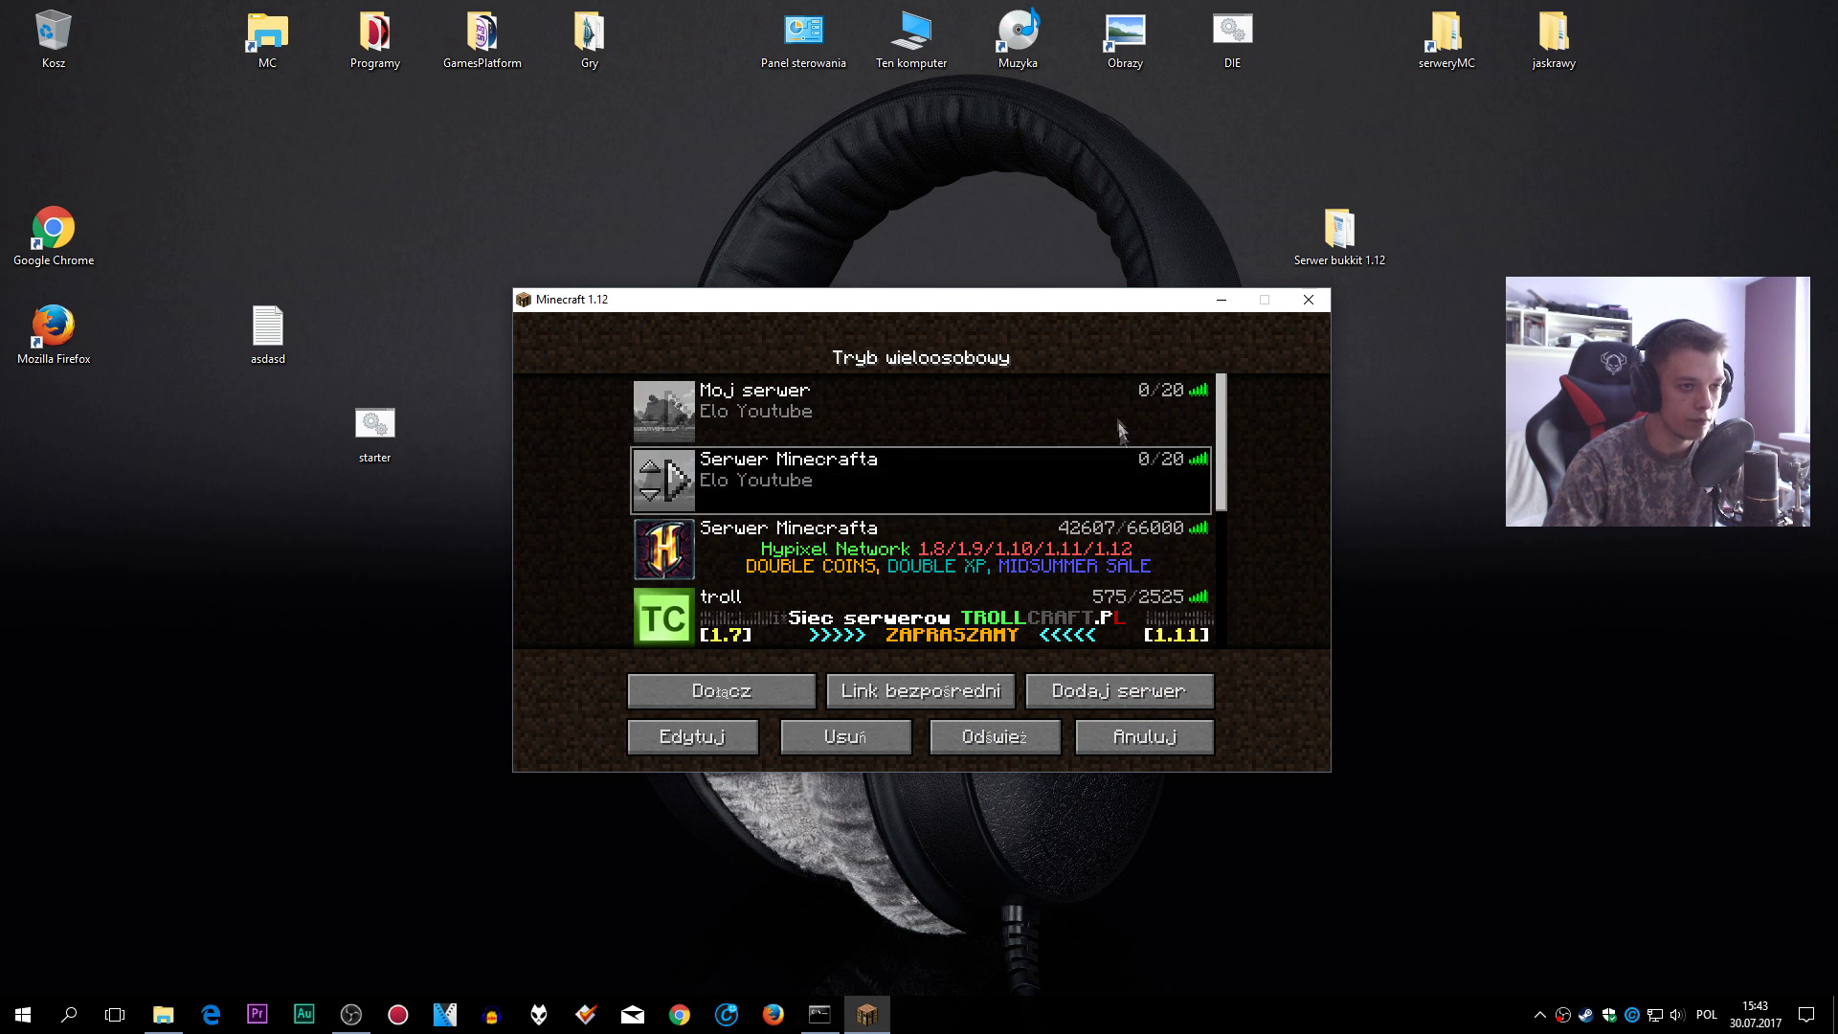
click(1020, 406)
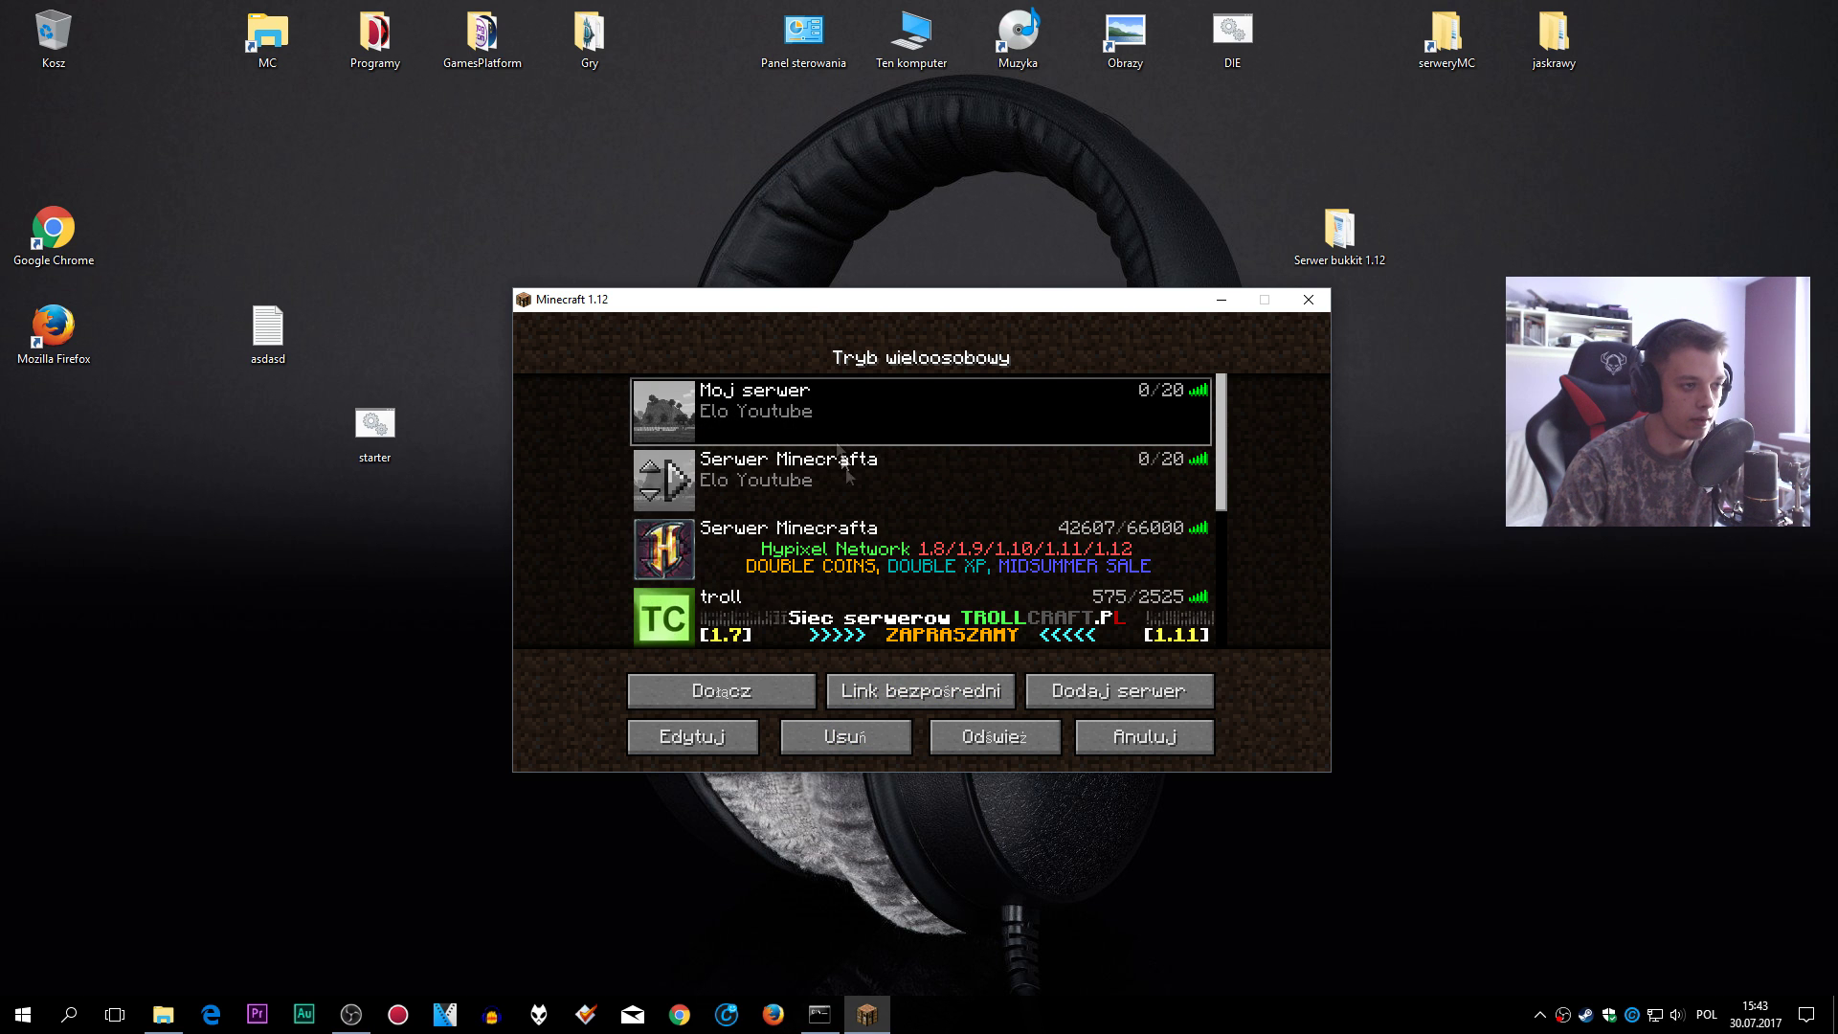
click(737, 737)
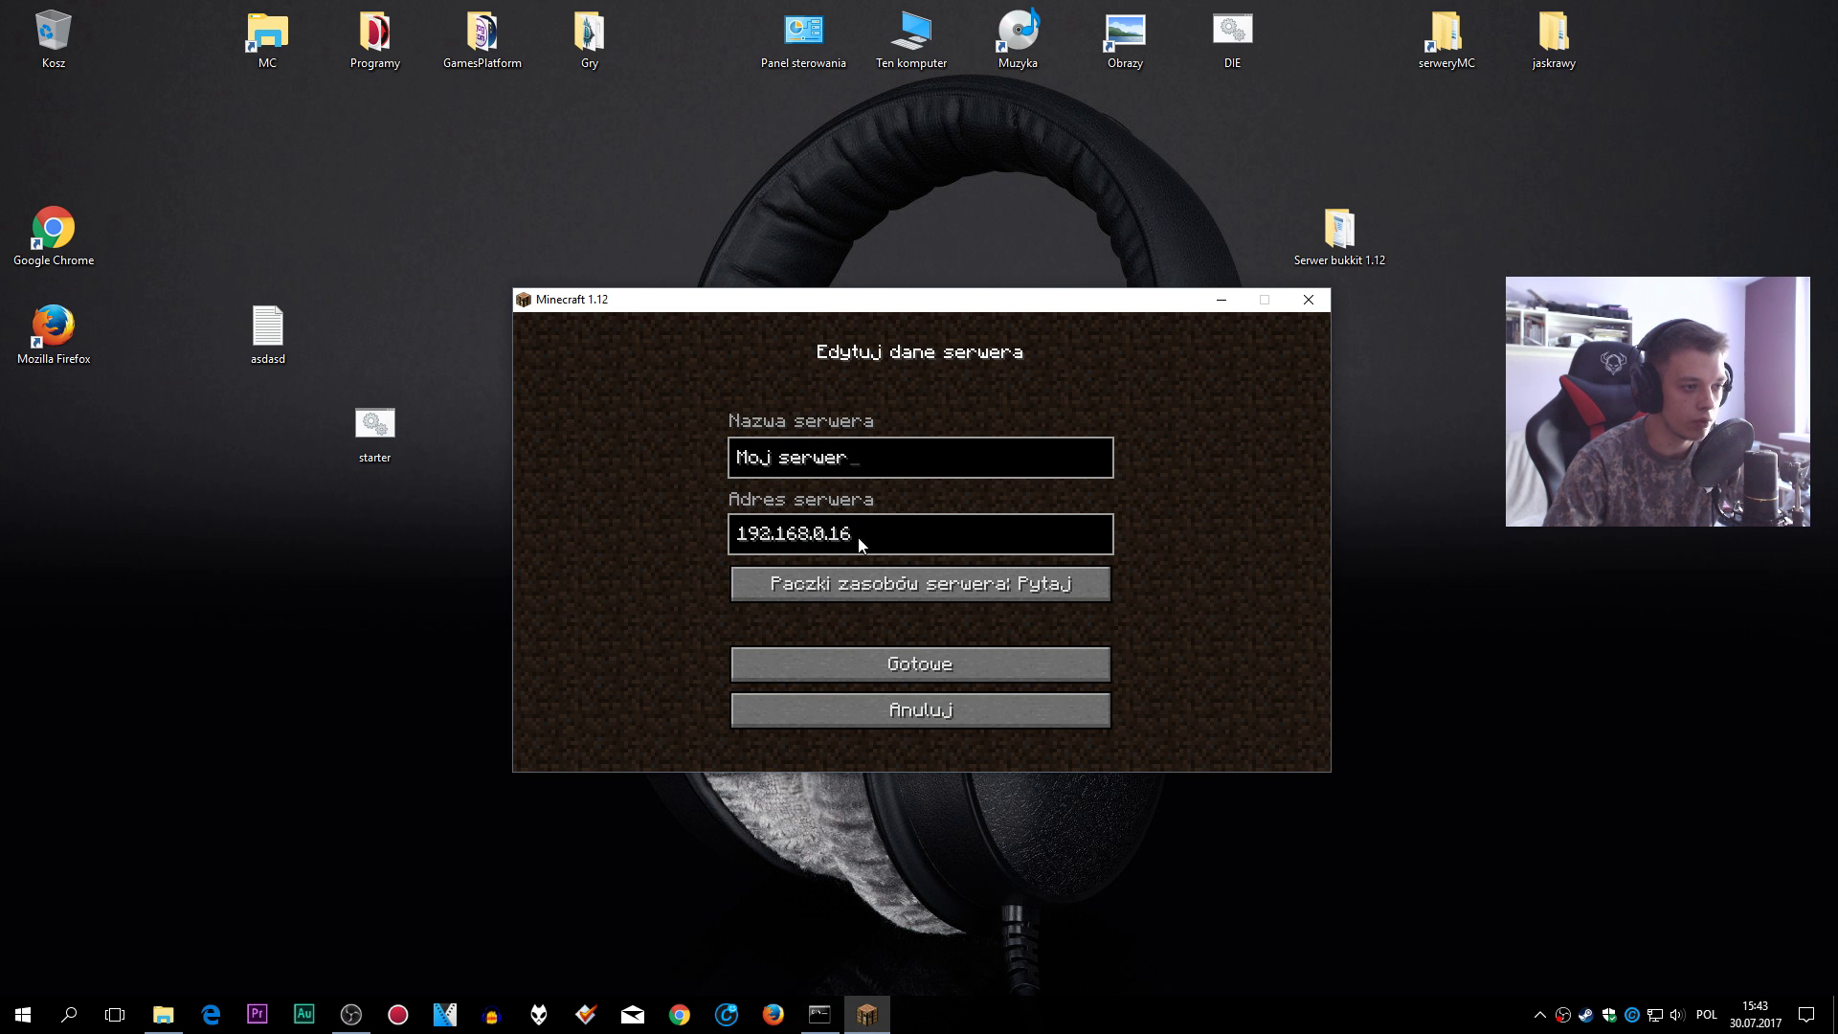
click(947, 724)
click(847, 488)
click(756, 739)
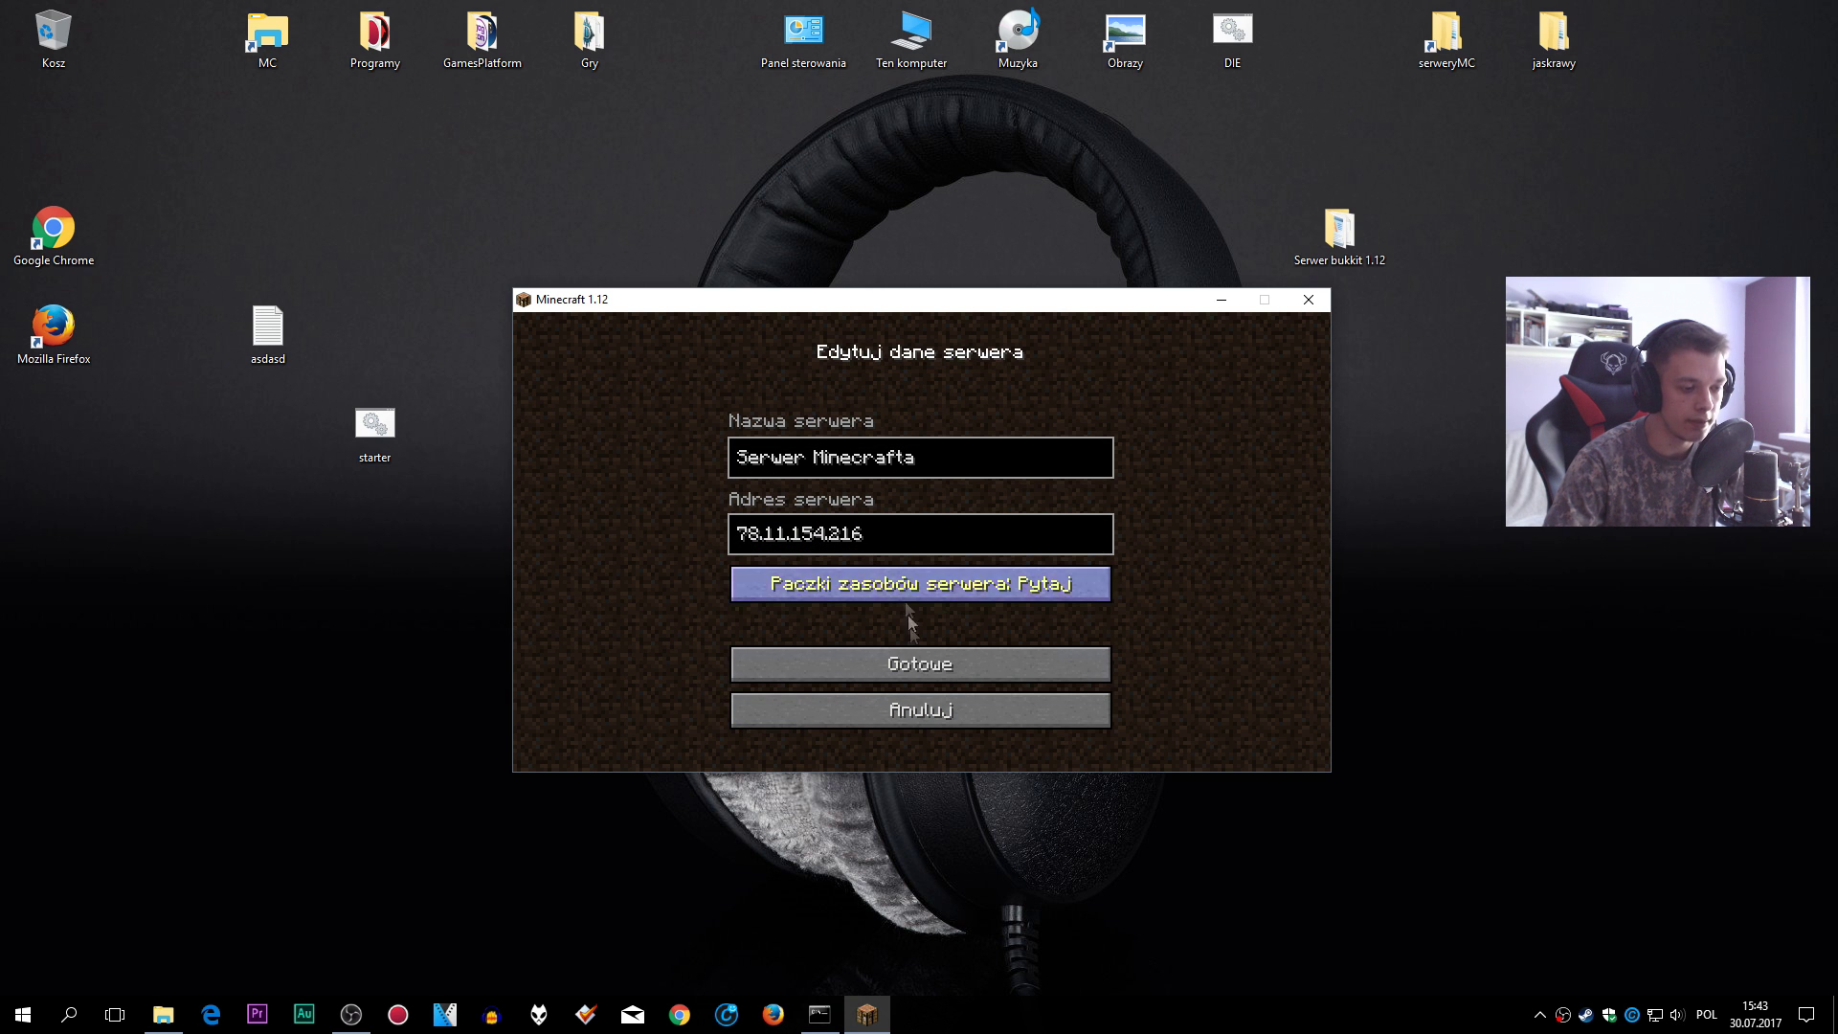
click(930, 725)
- Join the Moj serwer entry from the server list
scroll(1218, 523, down, 2)
scroll(1041, 473, up, 2)
scroll(1041, 473, down, 2)
scroll(1041, 473, up, 2)
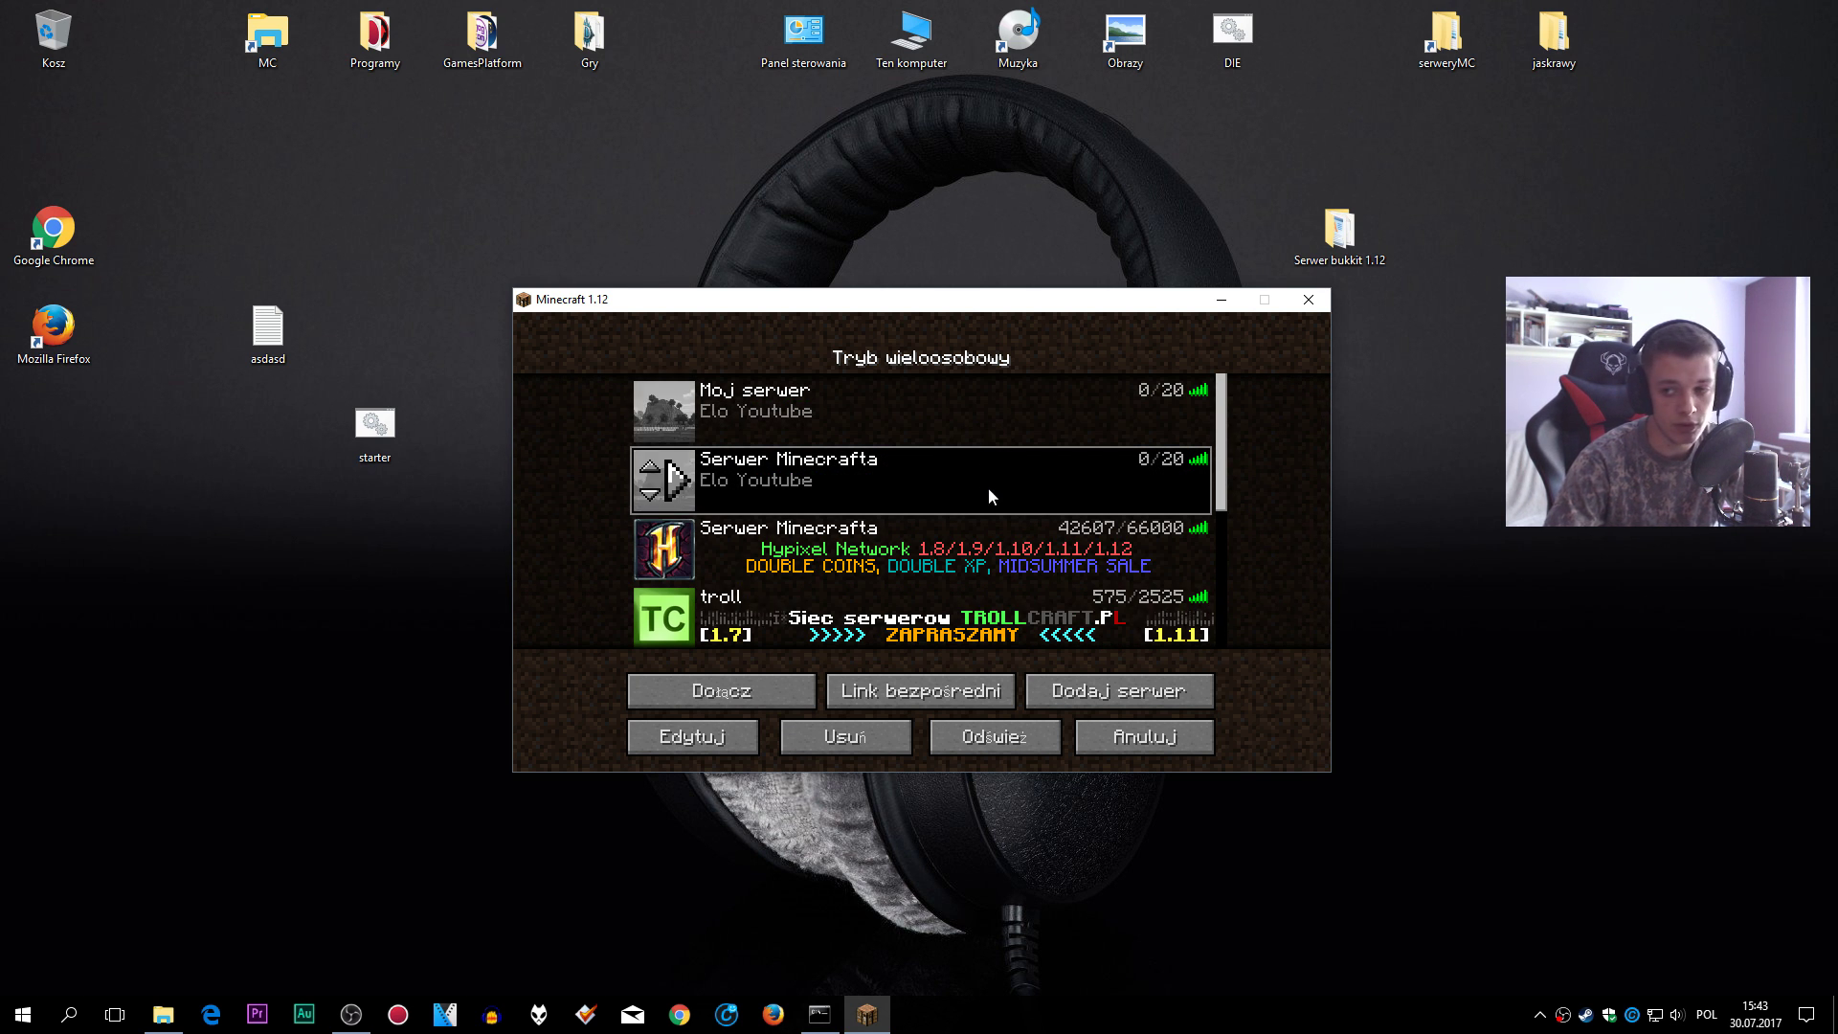
double_click(909, 416)
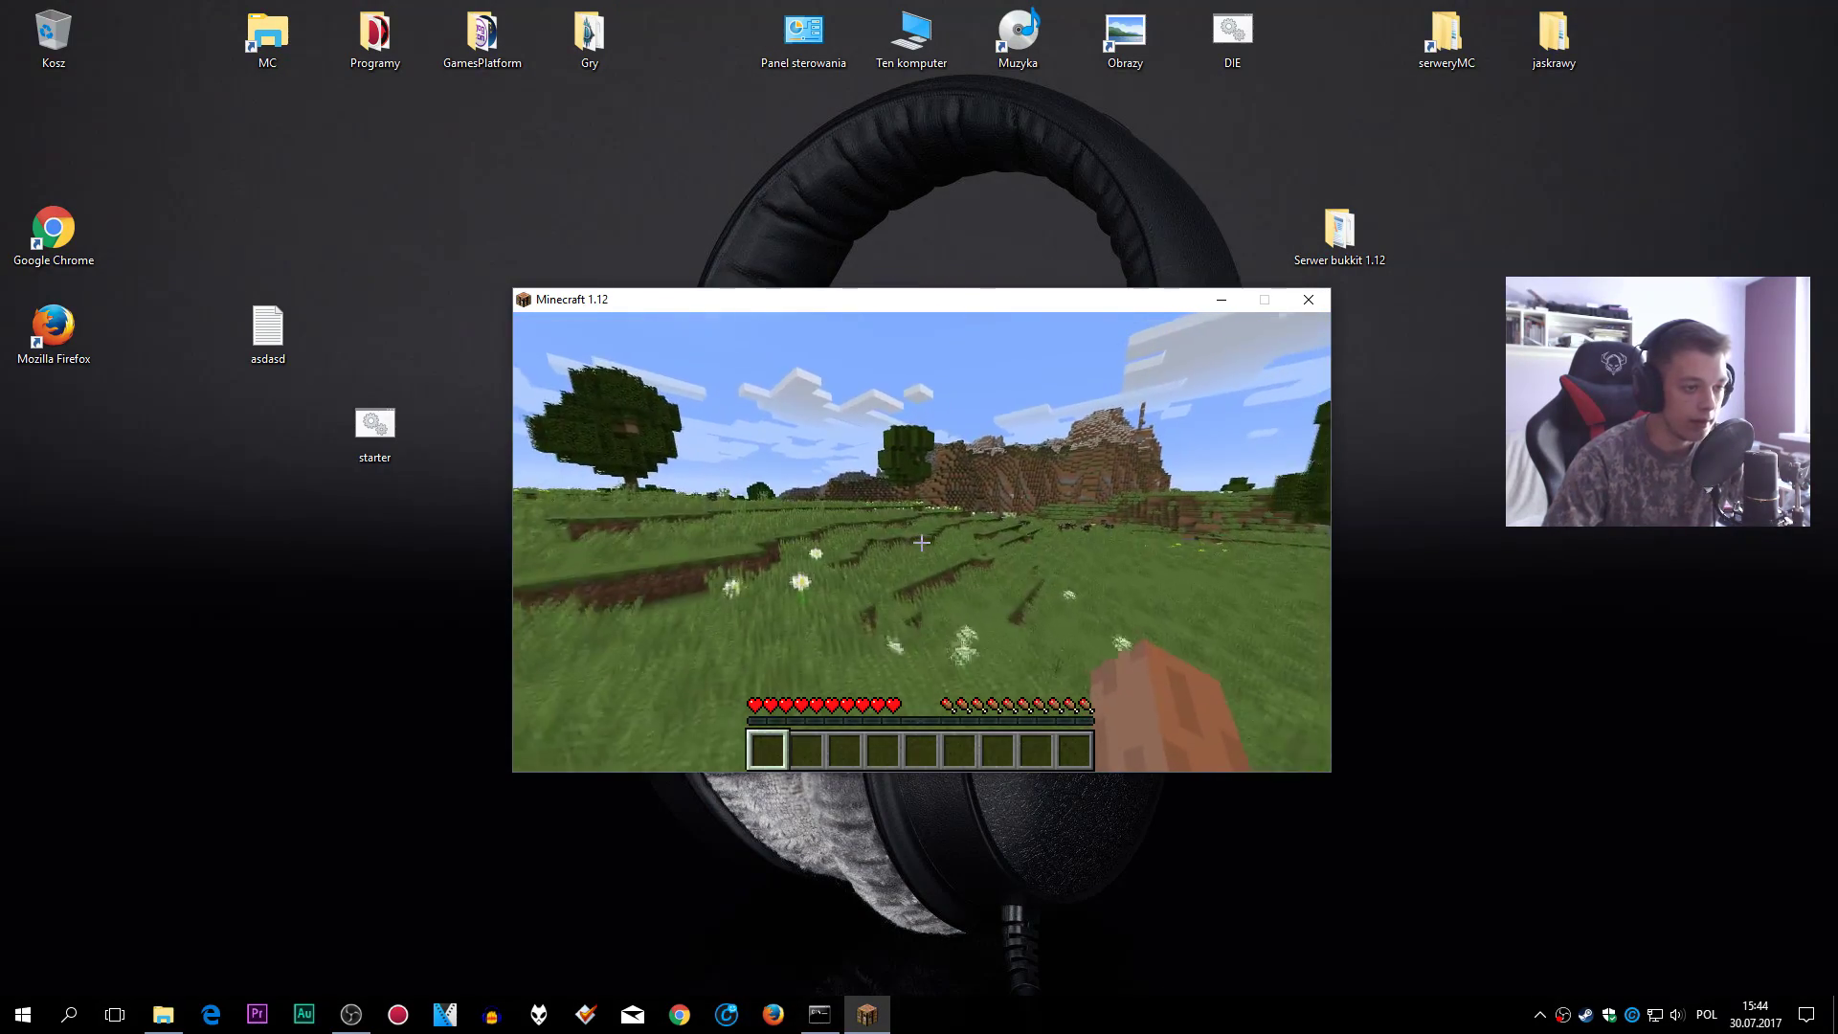
- Run /help, /plugins (zero plugins) and /gamemode in chat, which is refused
key(slash)
text(p)
key(Return)
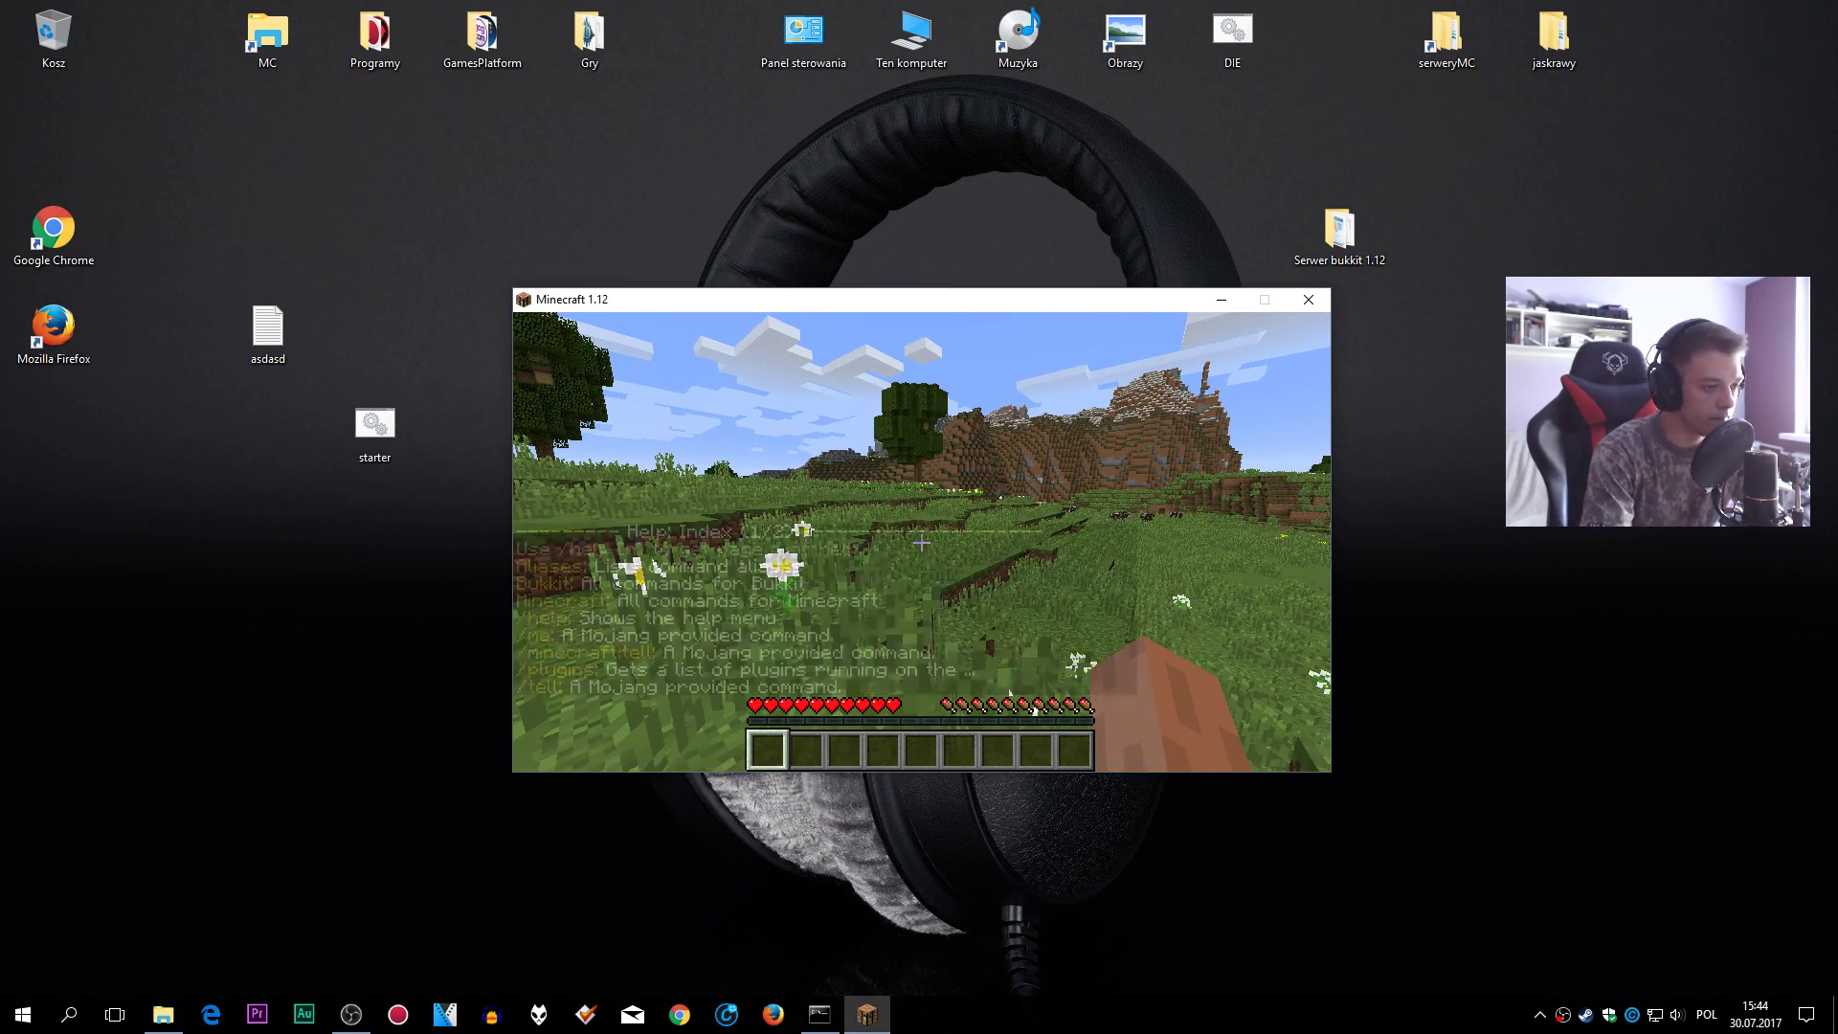
key(slash)
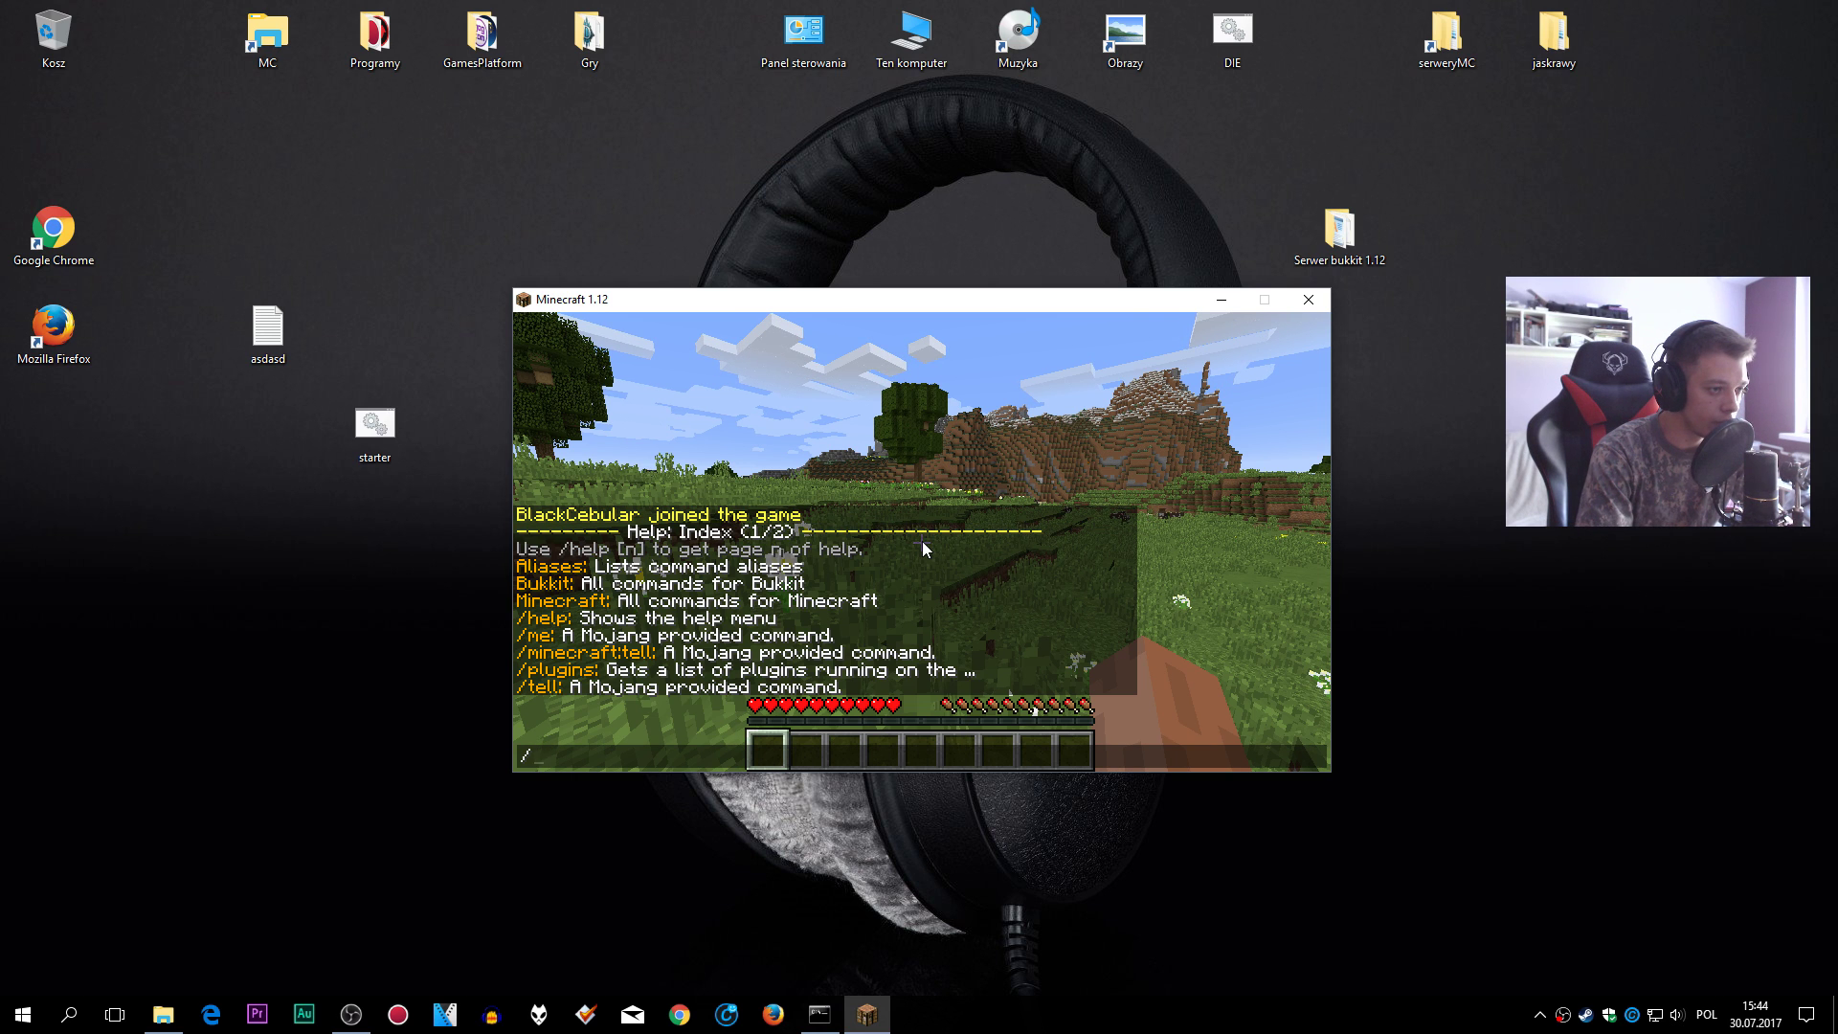
text(plugins)
key(Return)
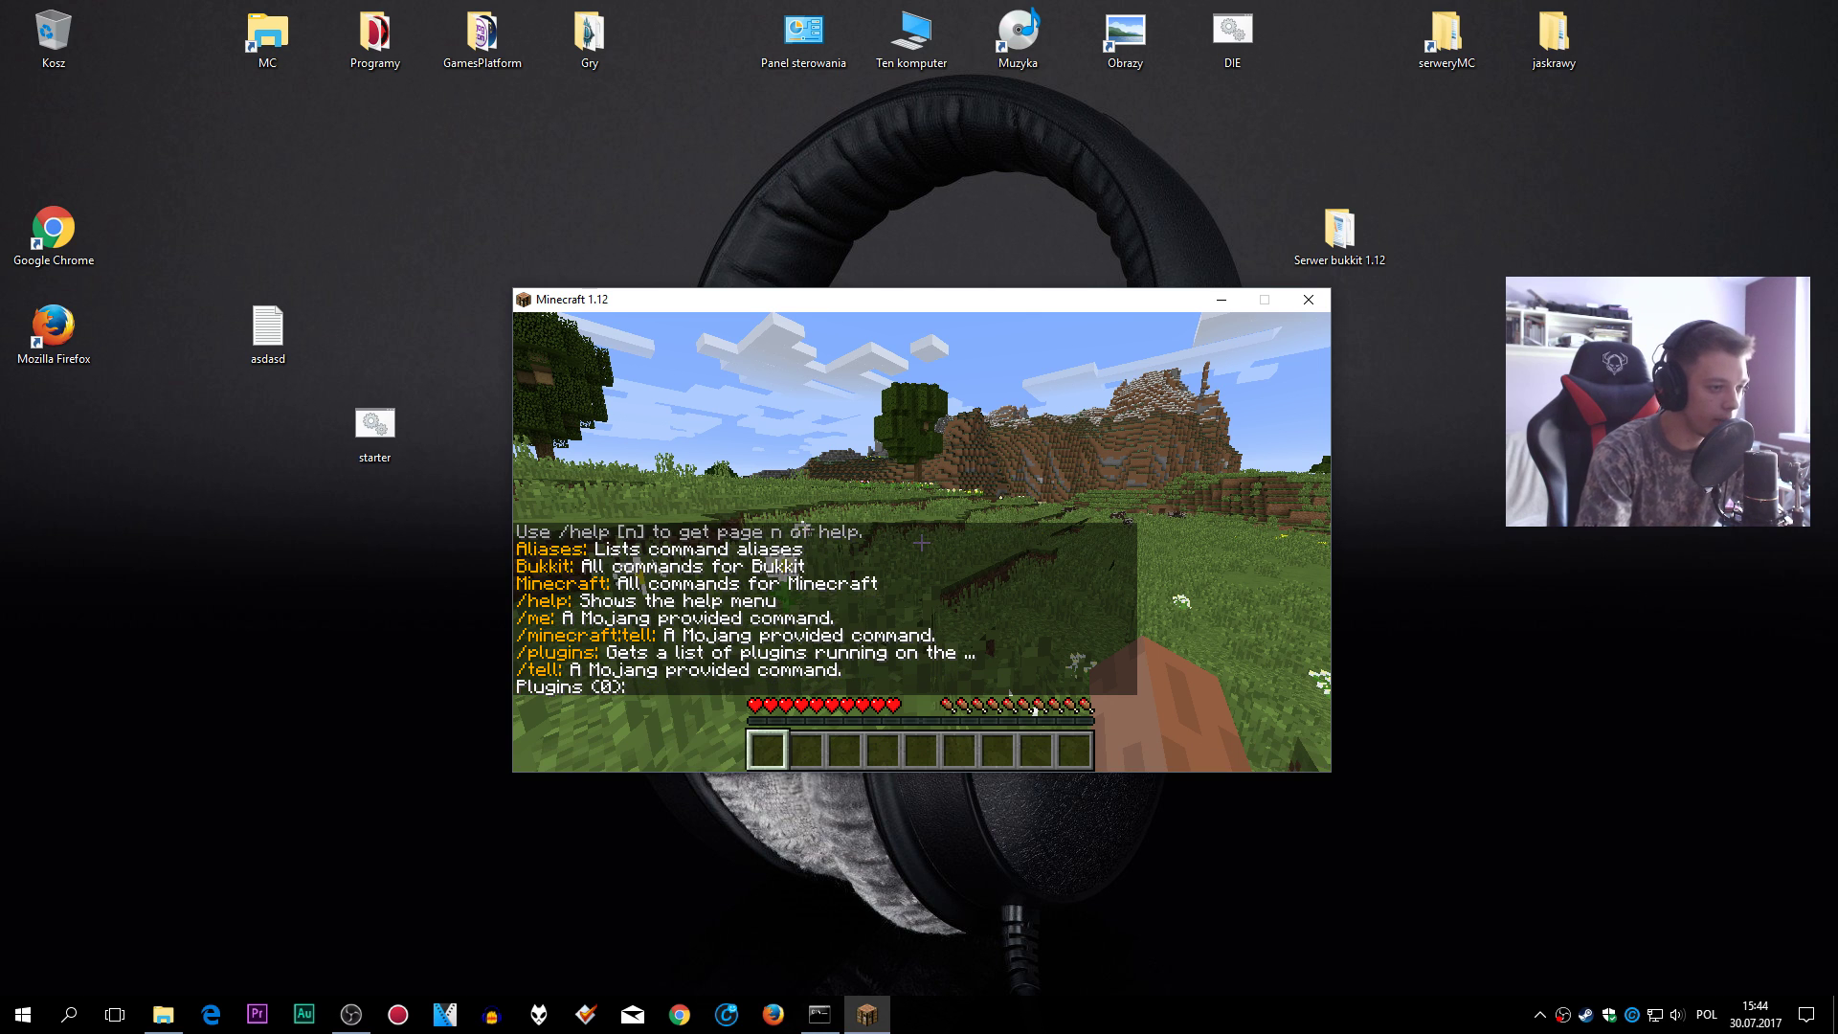
key(slash)
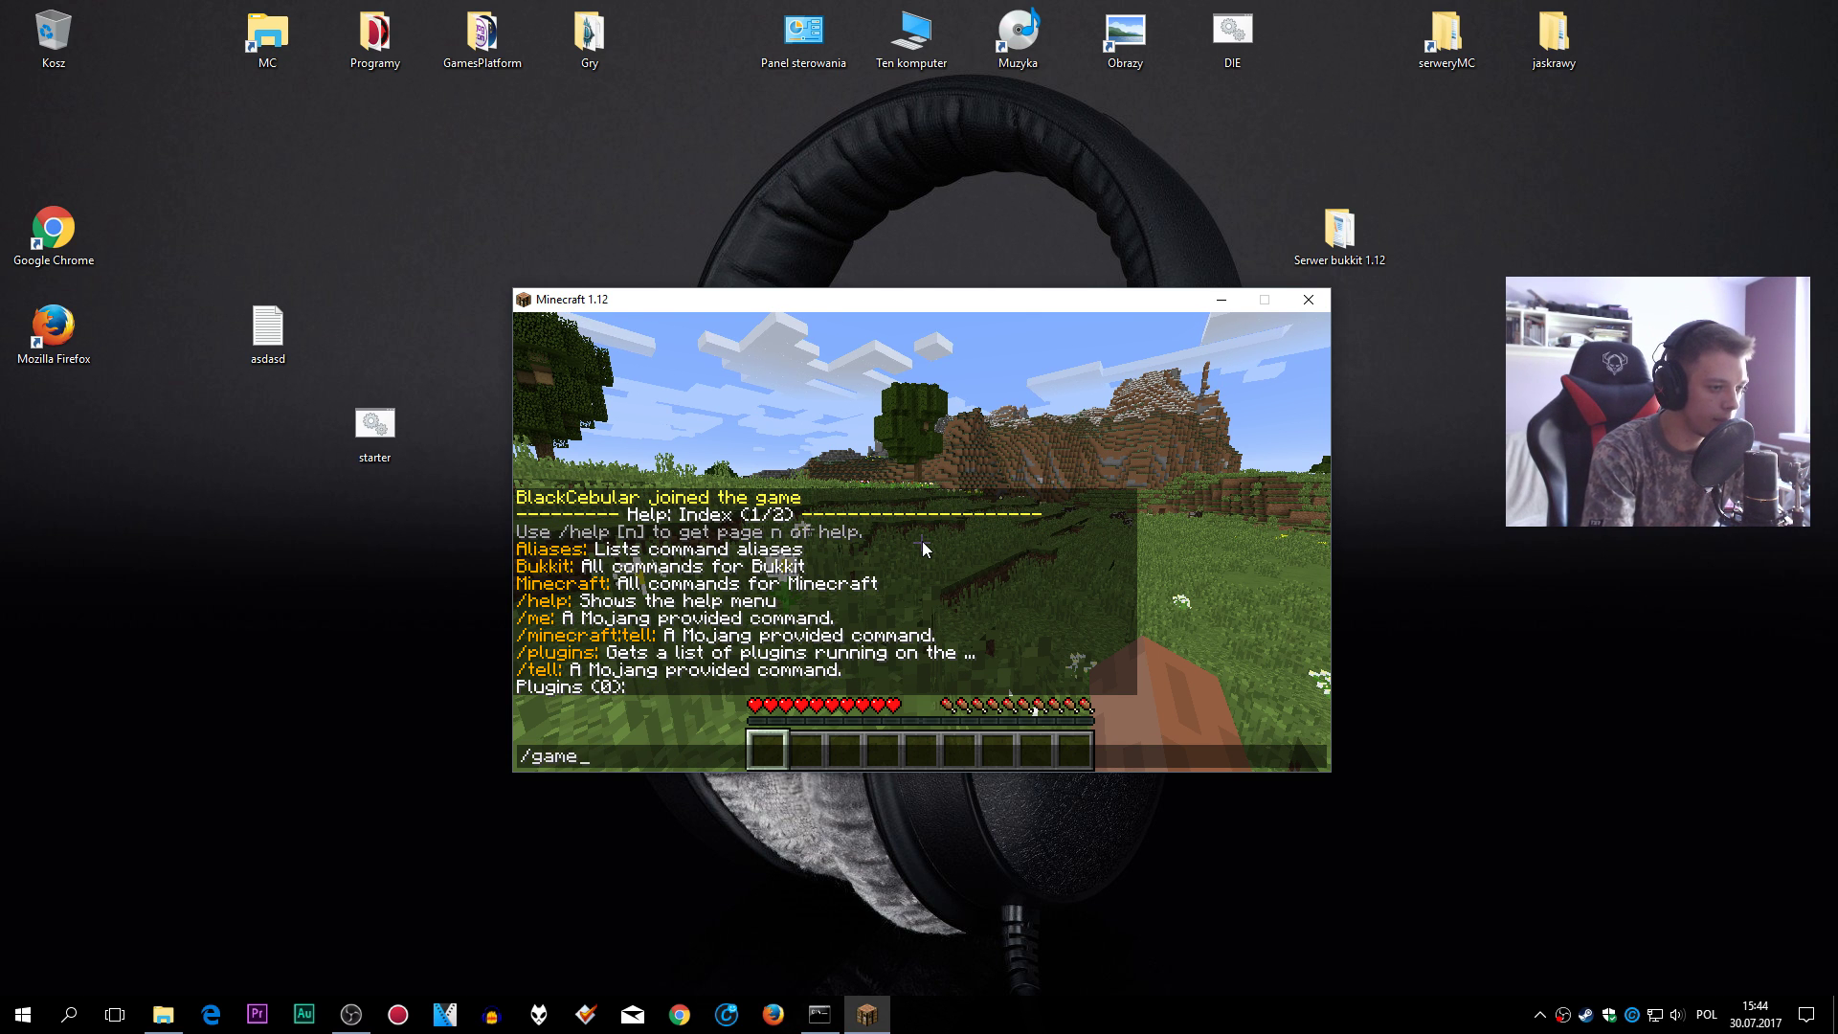
text(gamemode)
key(Return)
- Pause the game and bring the server console to the top-left of the screen
key(Escape)
click(819, 1013)
drag(1051, 314, 631, 117)
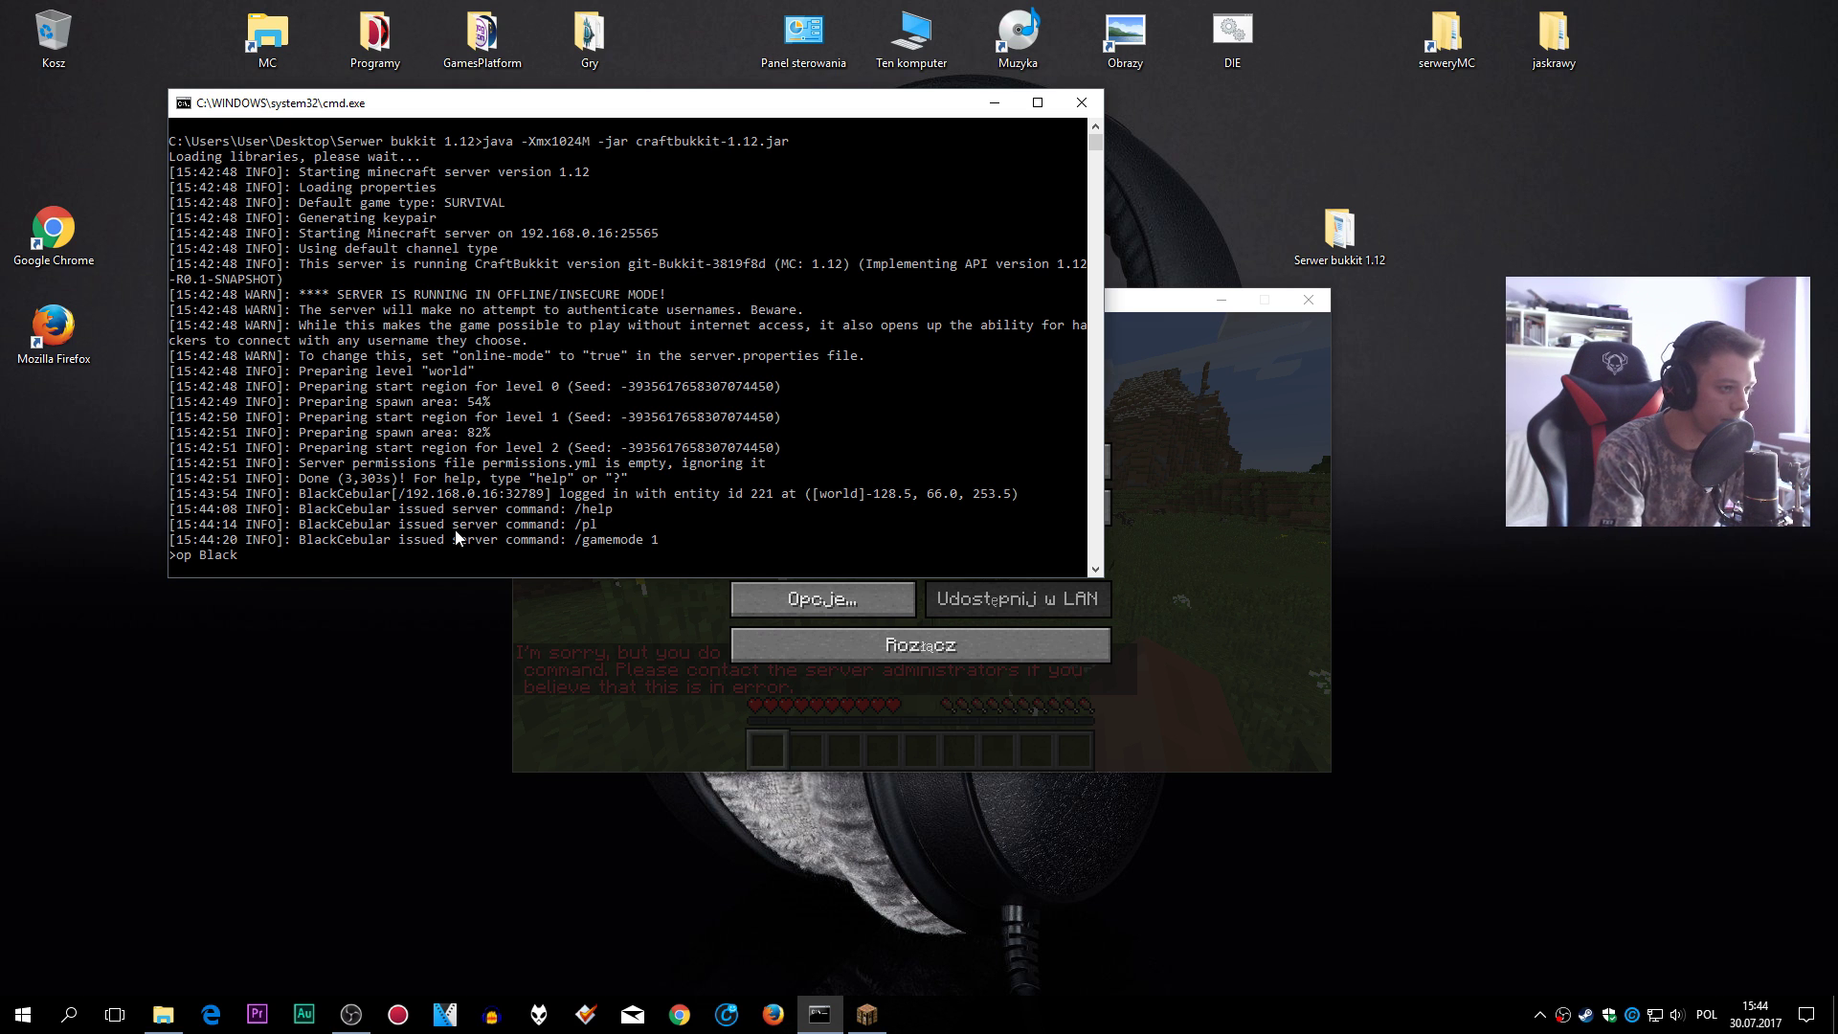
- Op the player from the console, then rerun /gamemode 1 in Minecraft for creative mode
text(op BlackCebular)
key(Return)
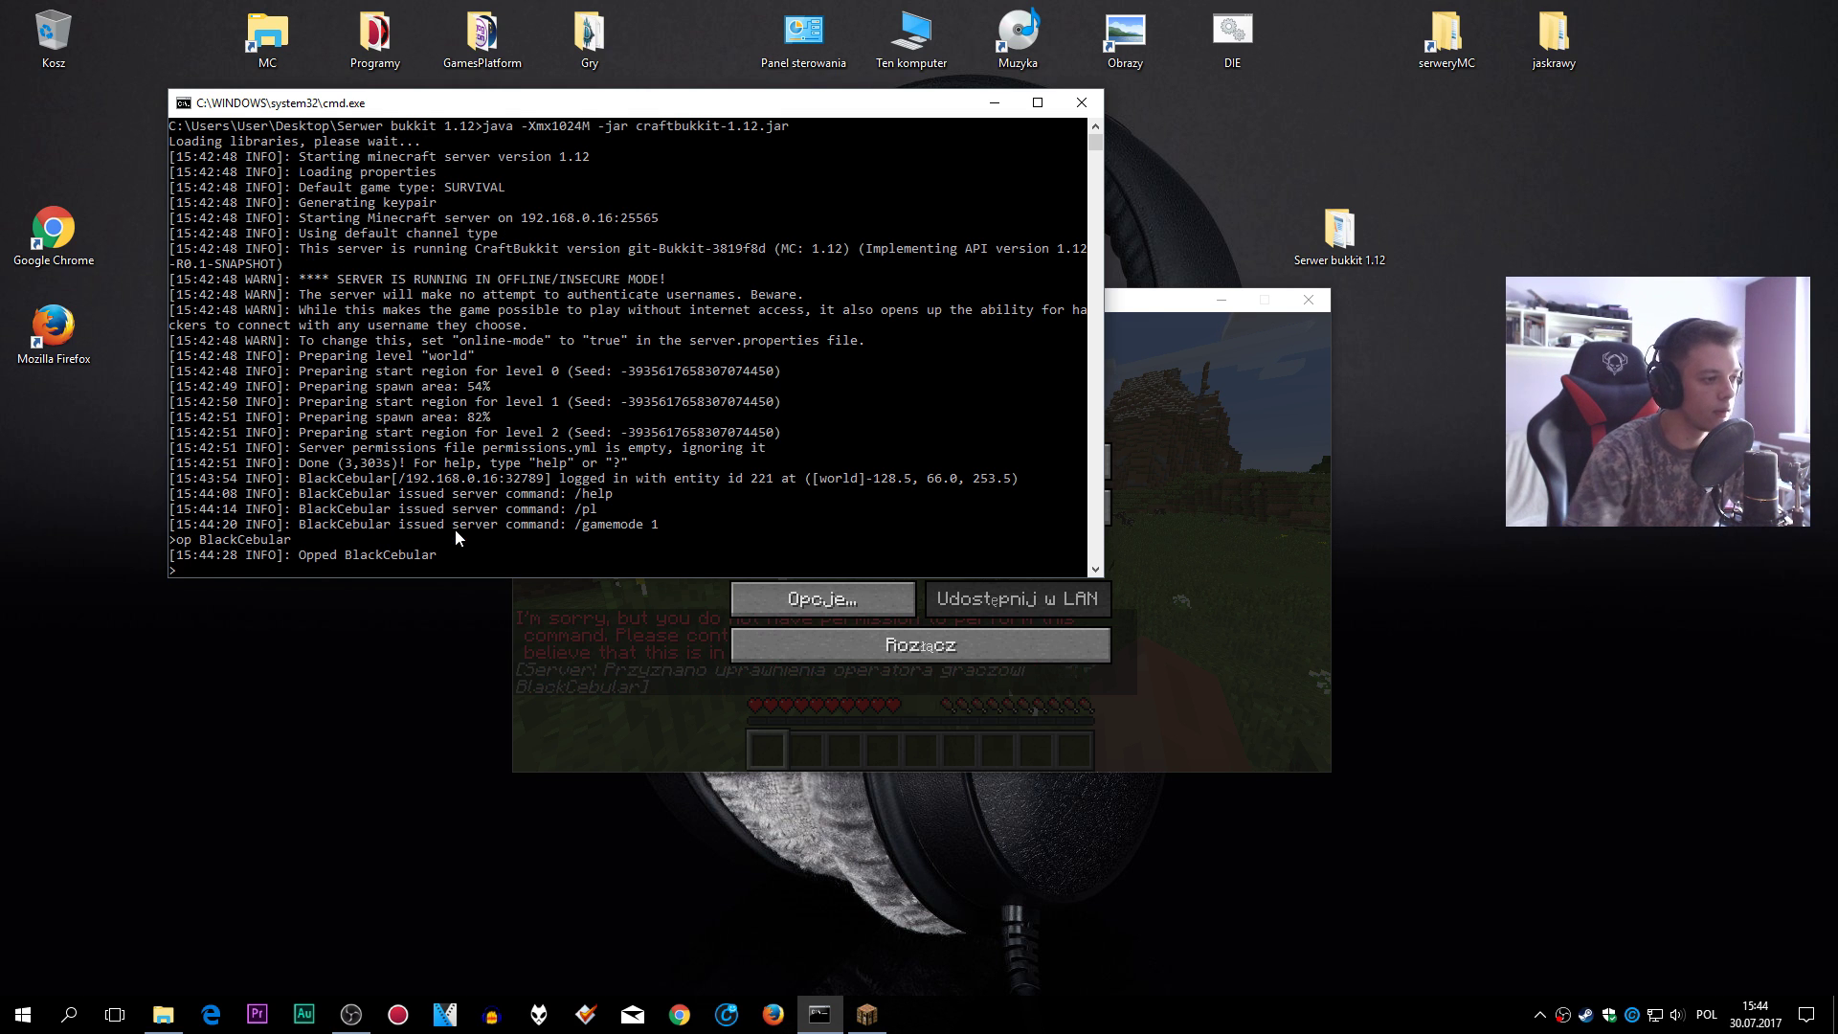
click(1135, 312)
click(861, 460)
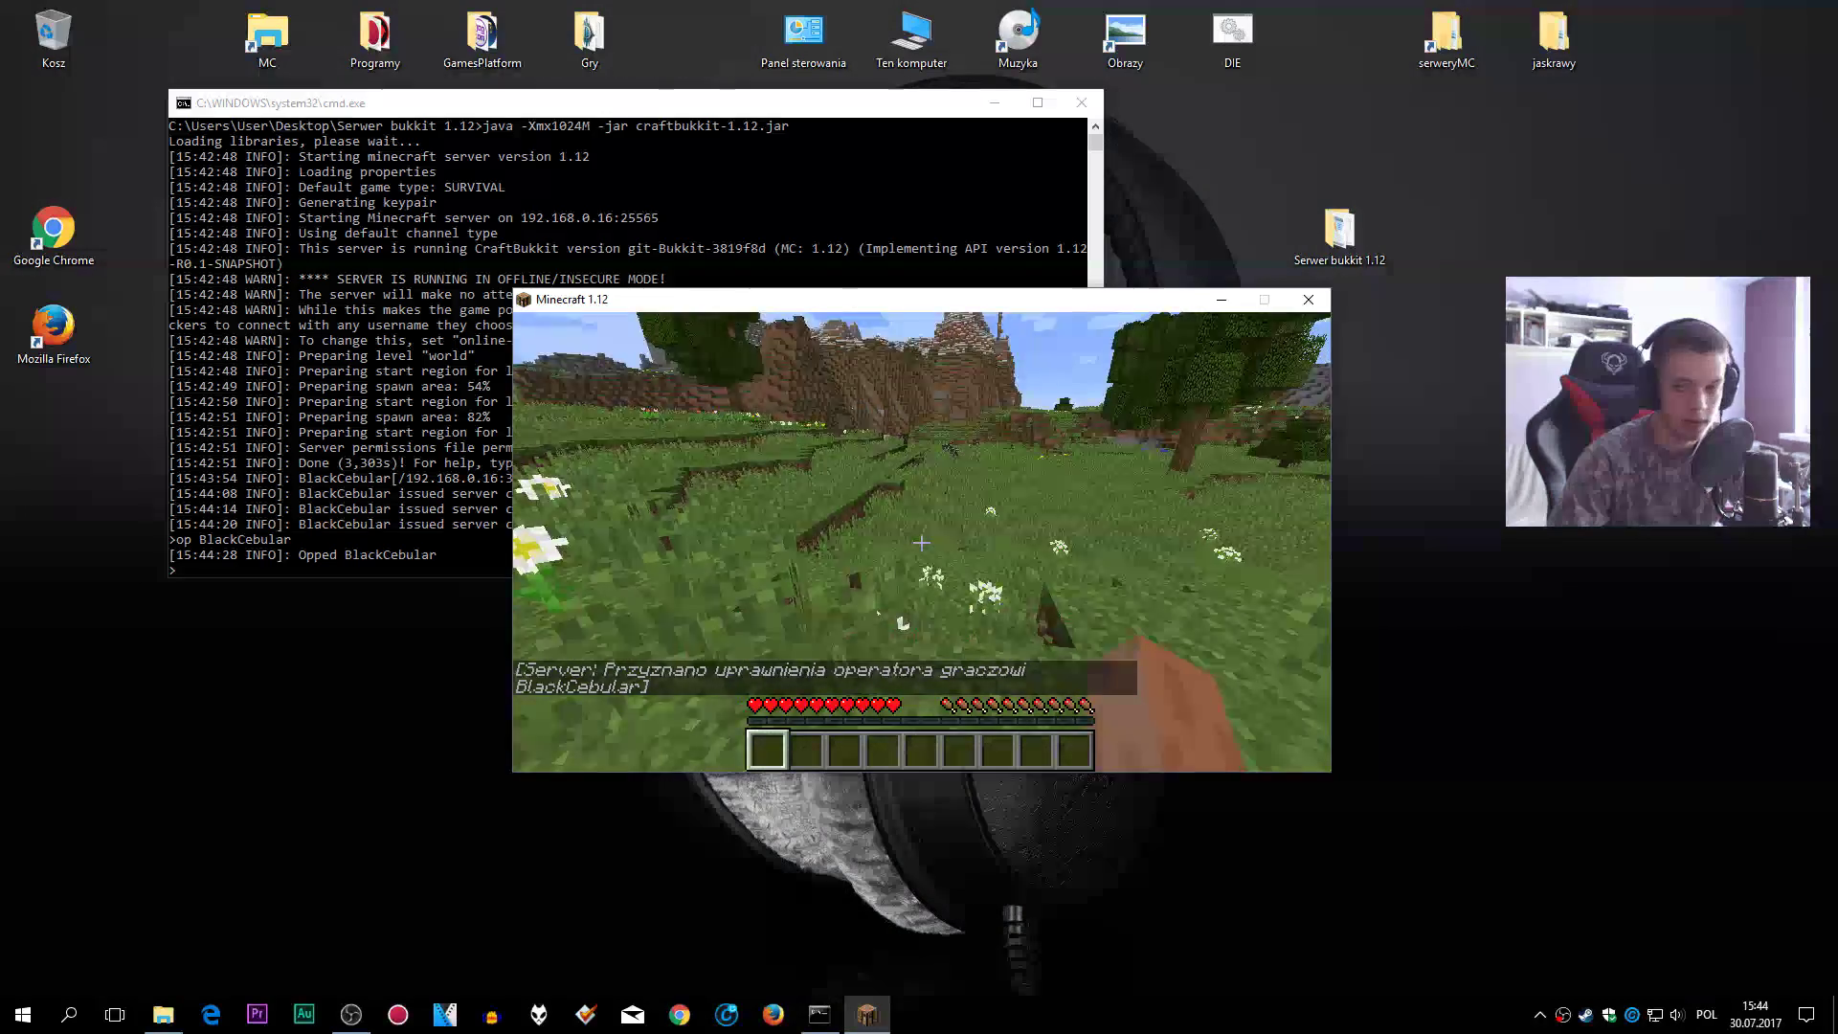
key(t)
key(Up)
key(Return)
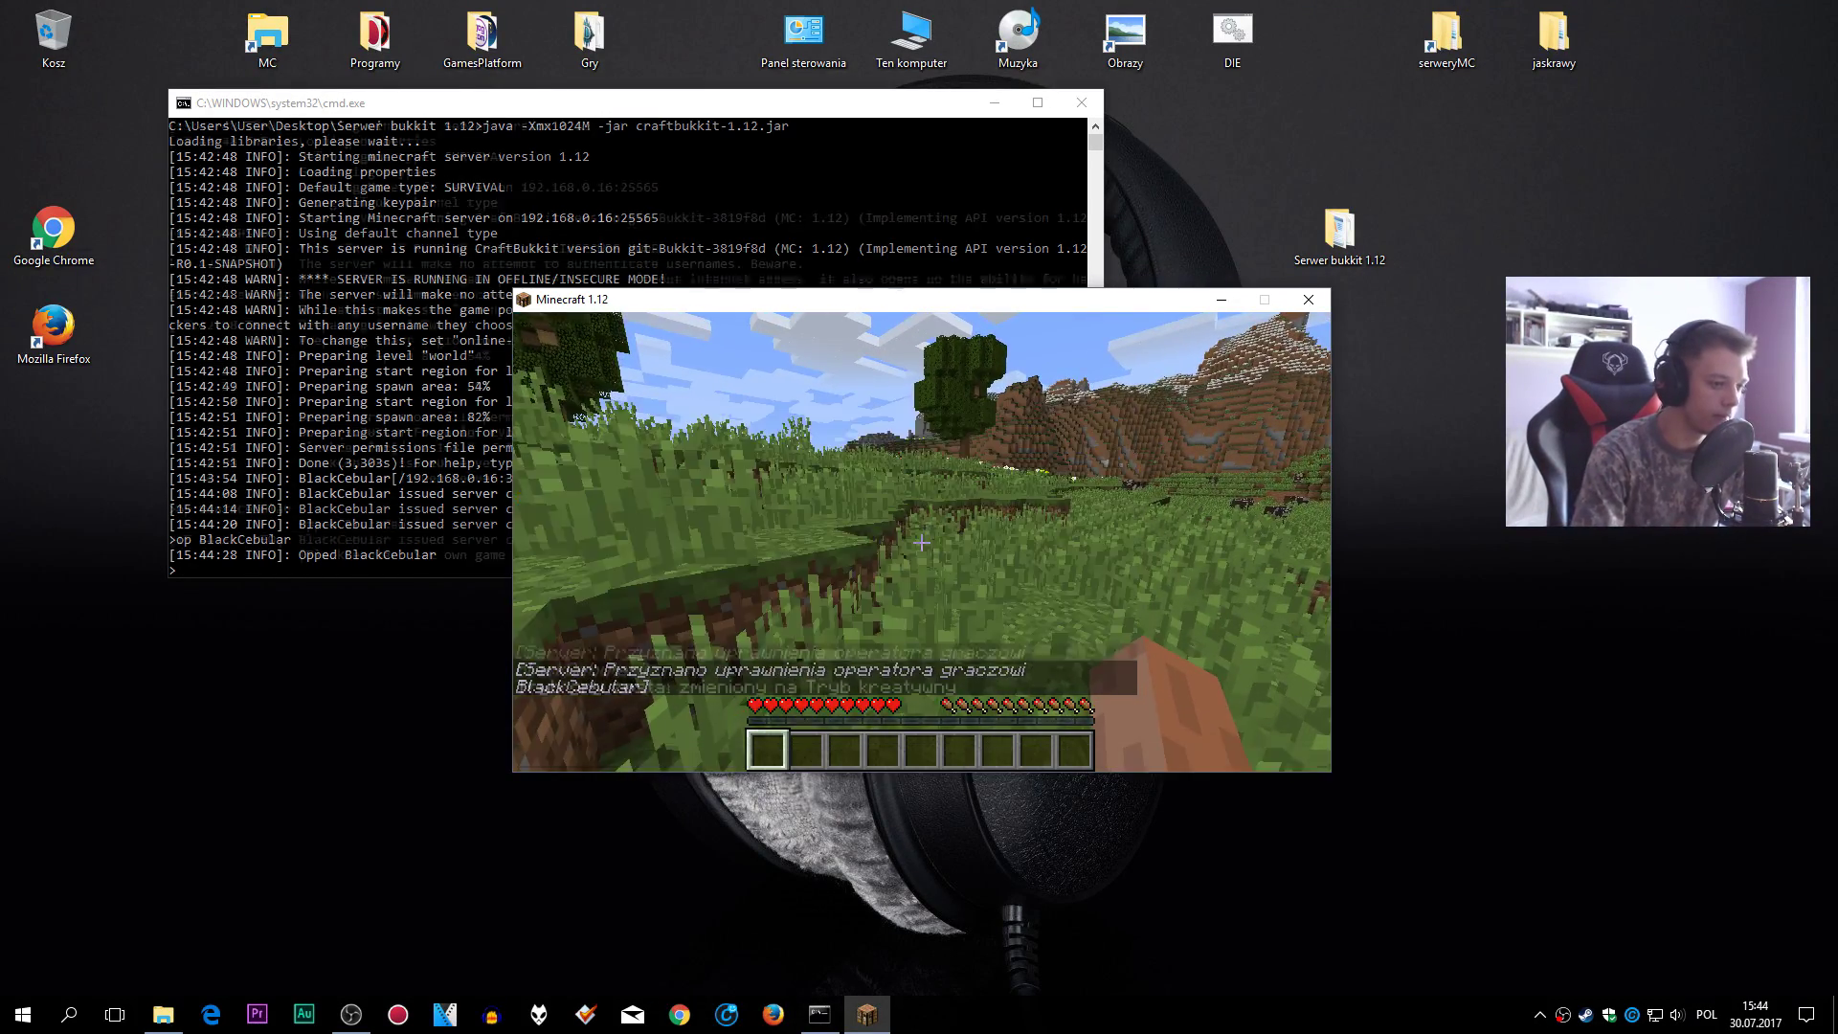
- Fly over the hills, river and plain, then pause the game
key(w)
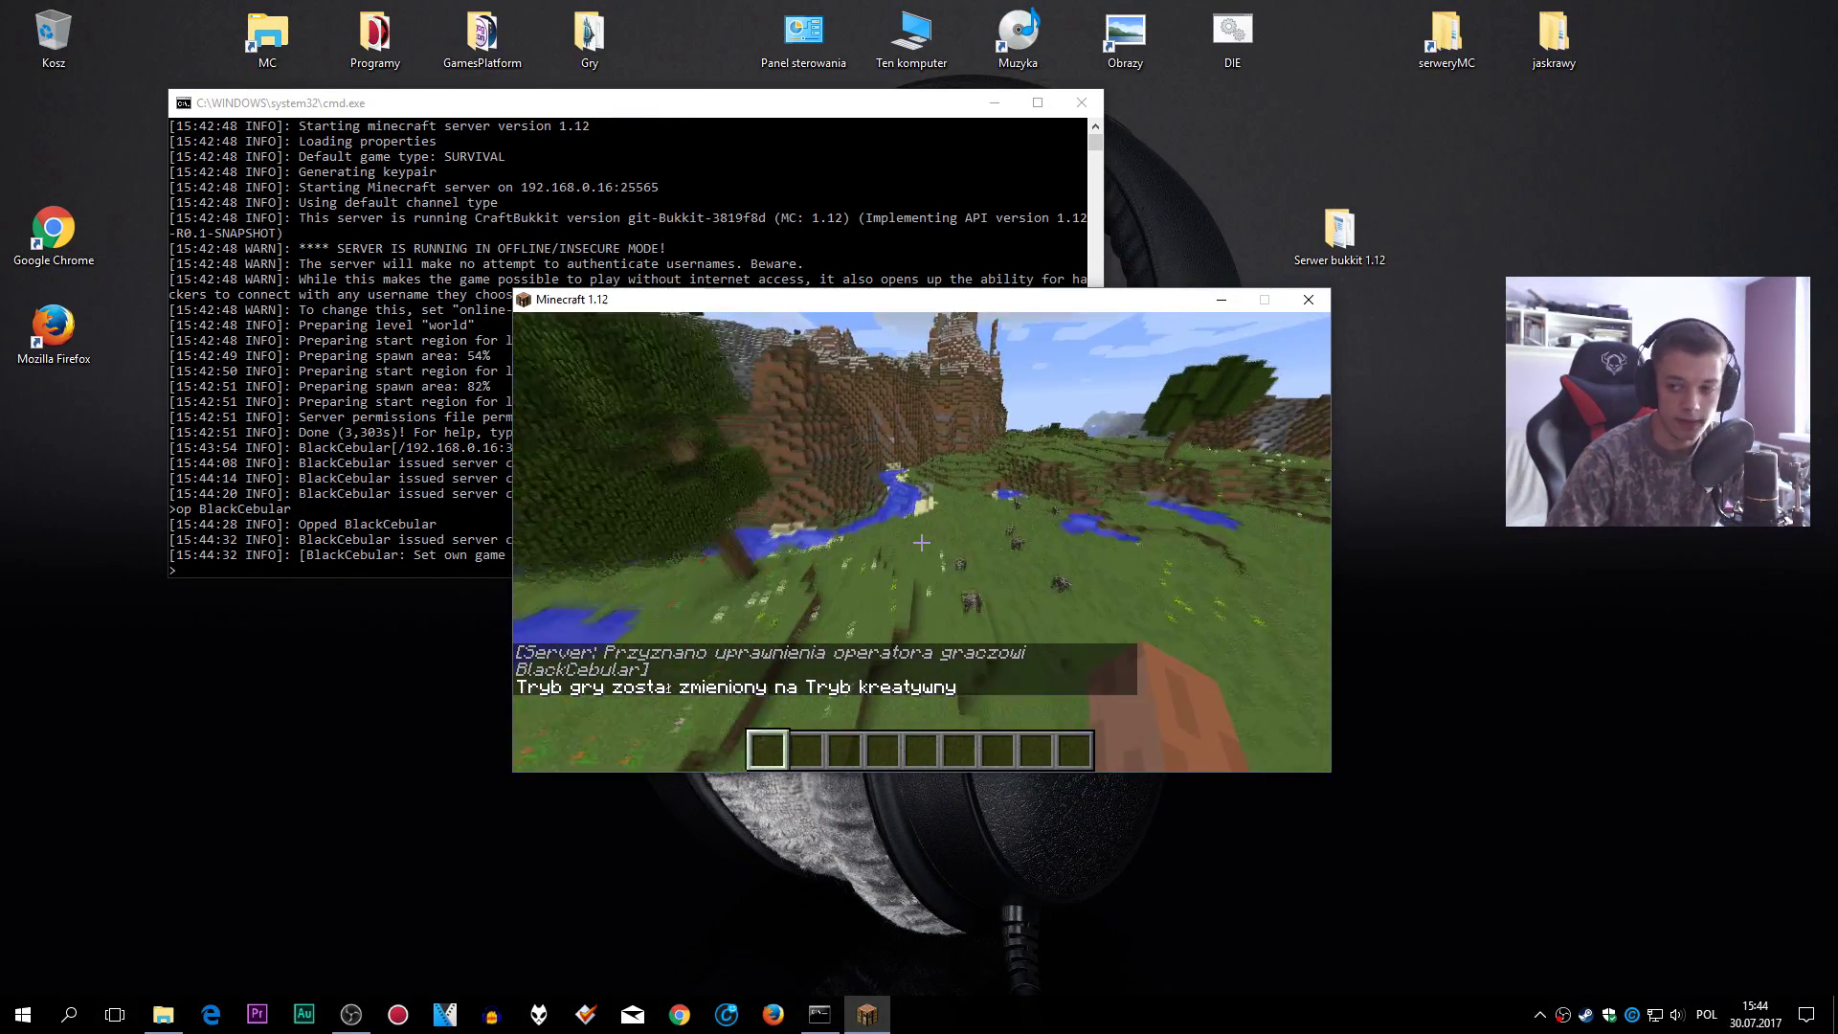
key(w)
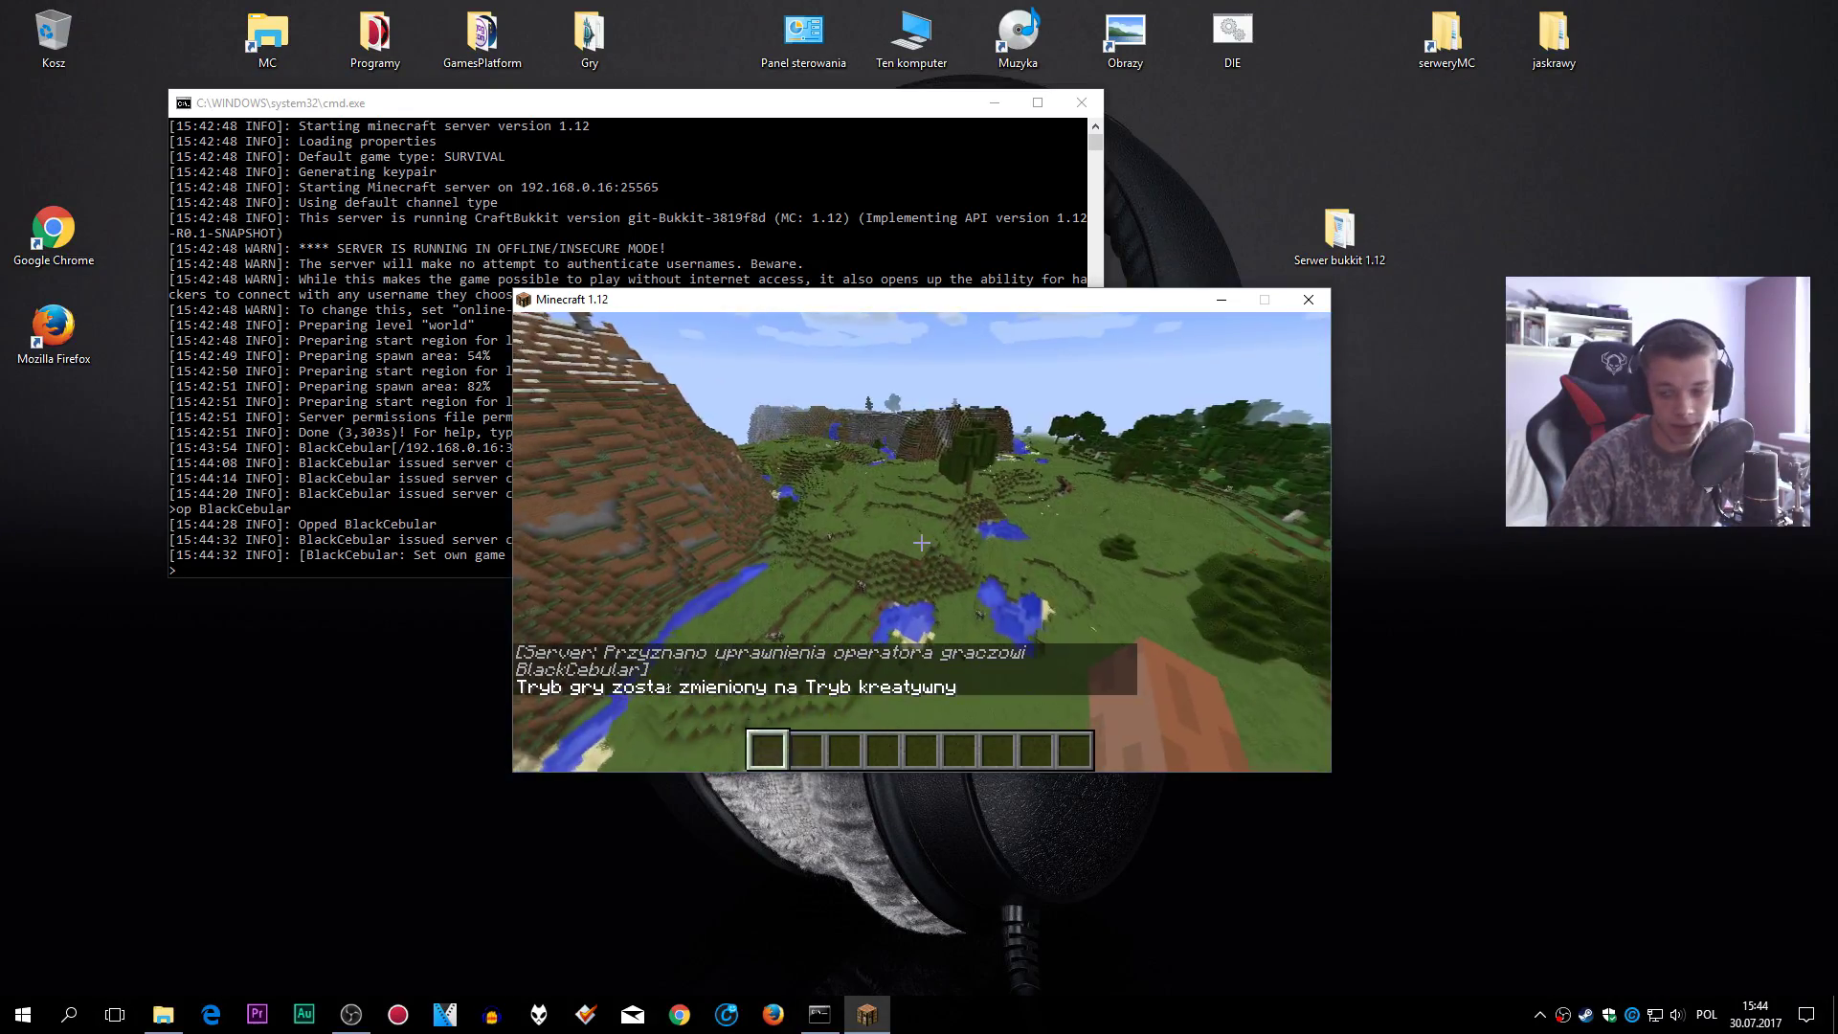
key(w)
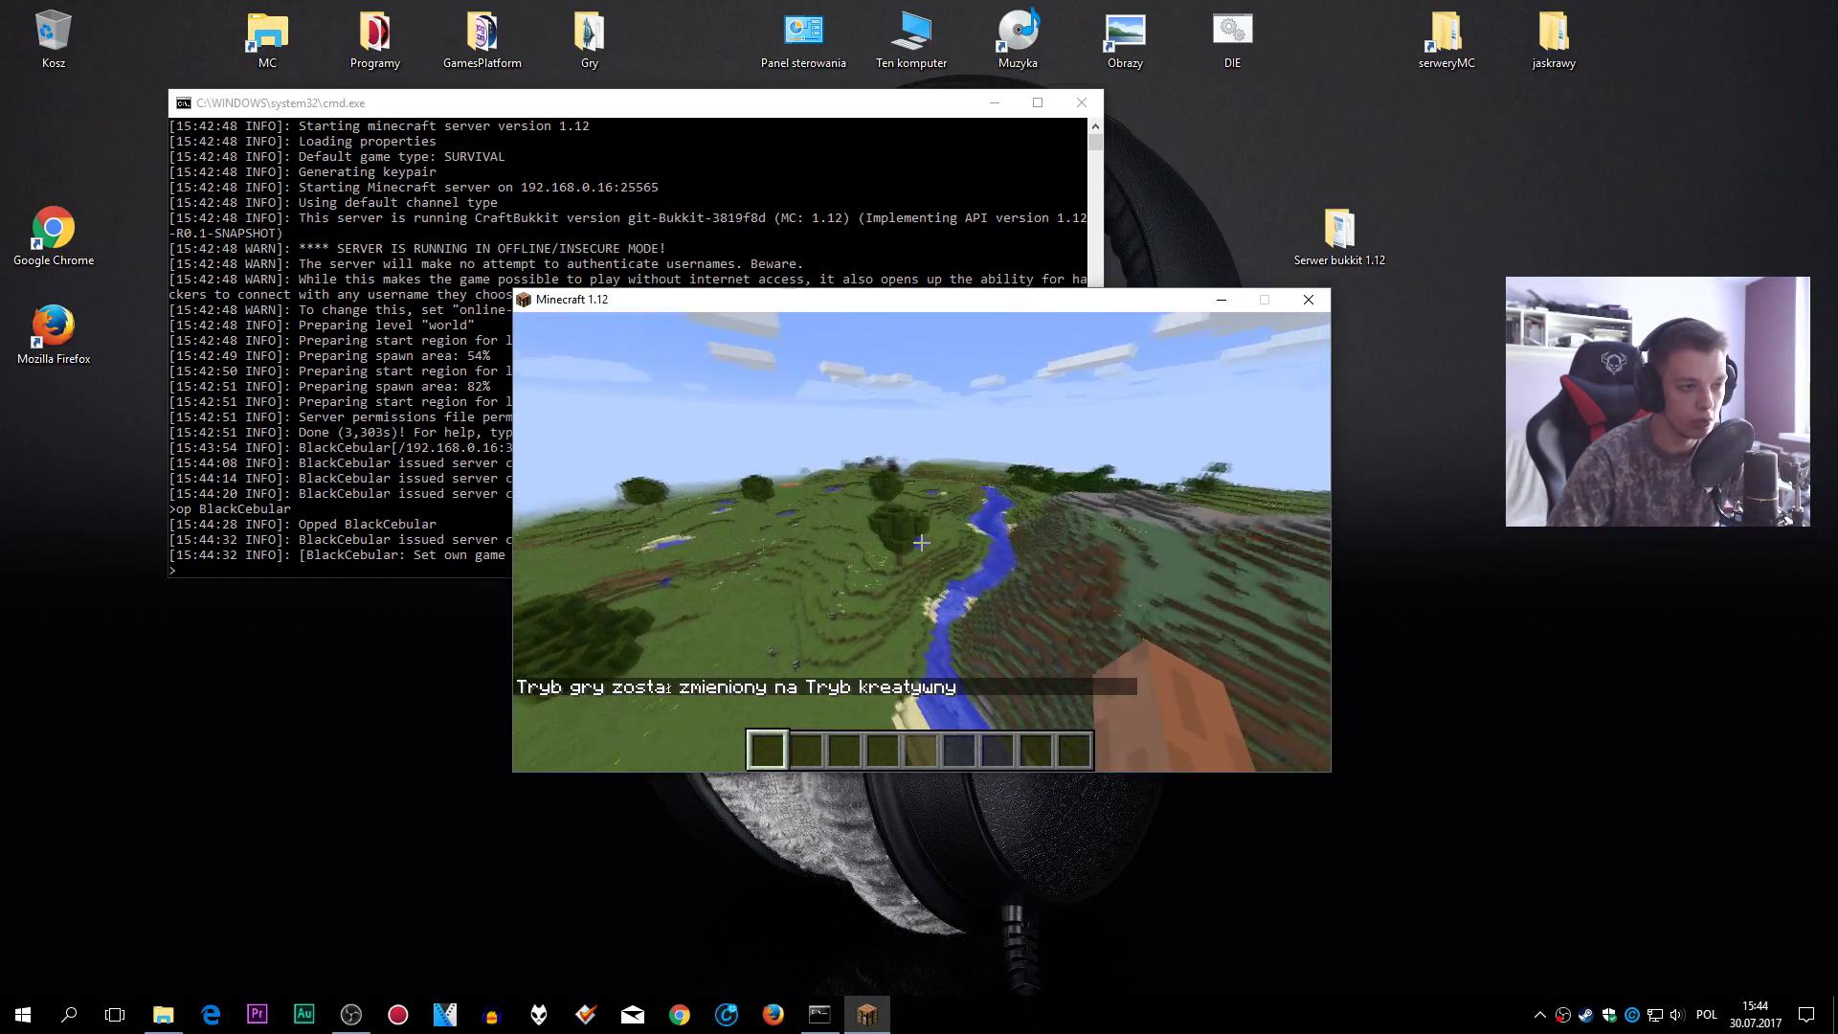
key(w)
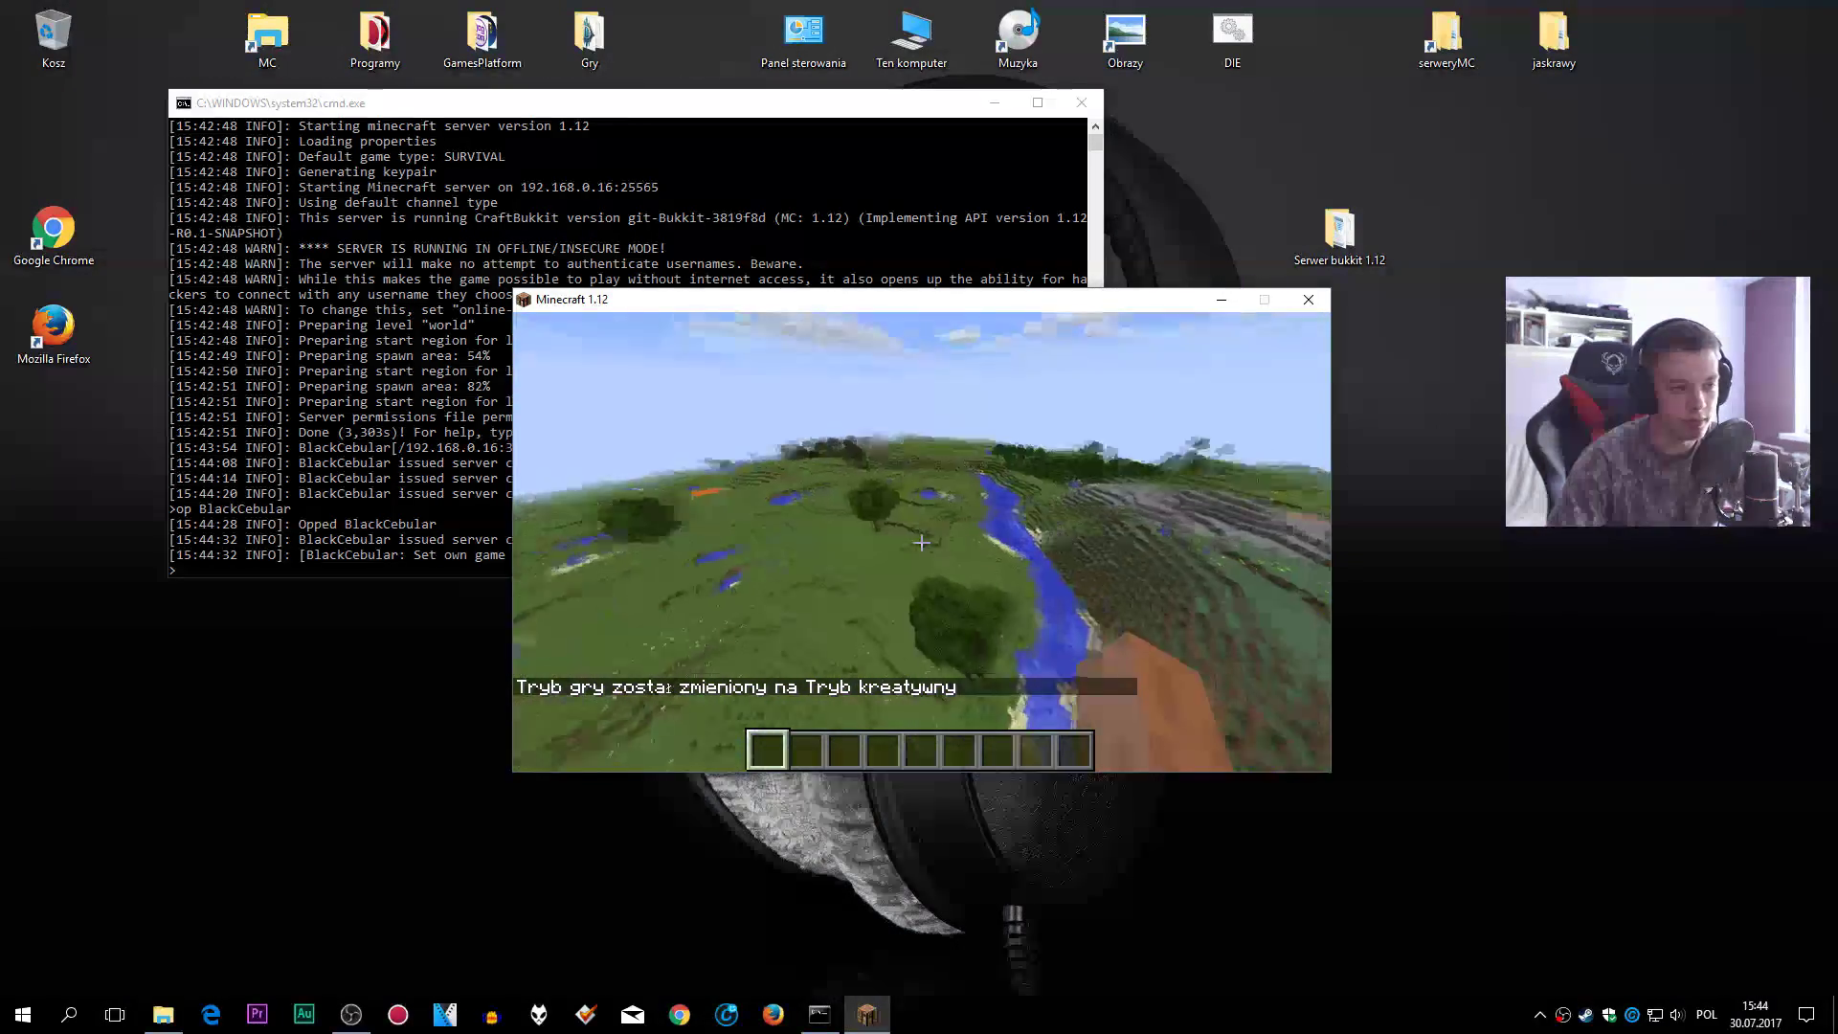
key(w)
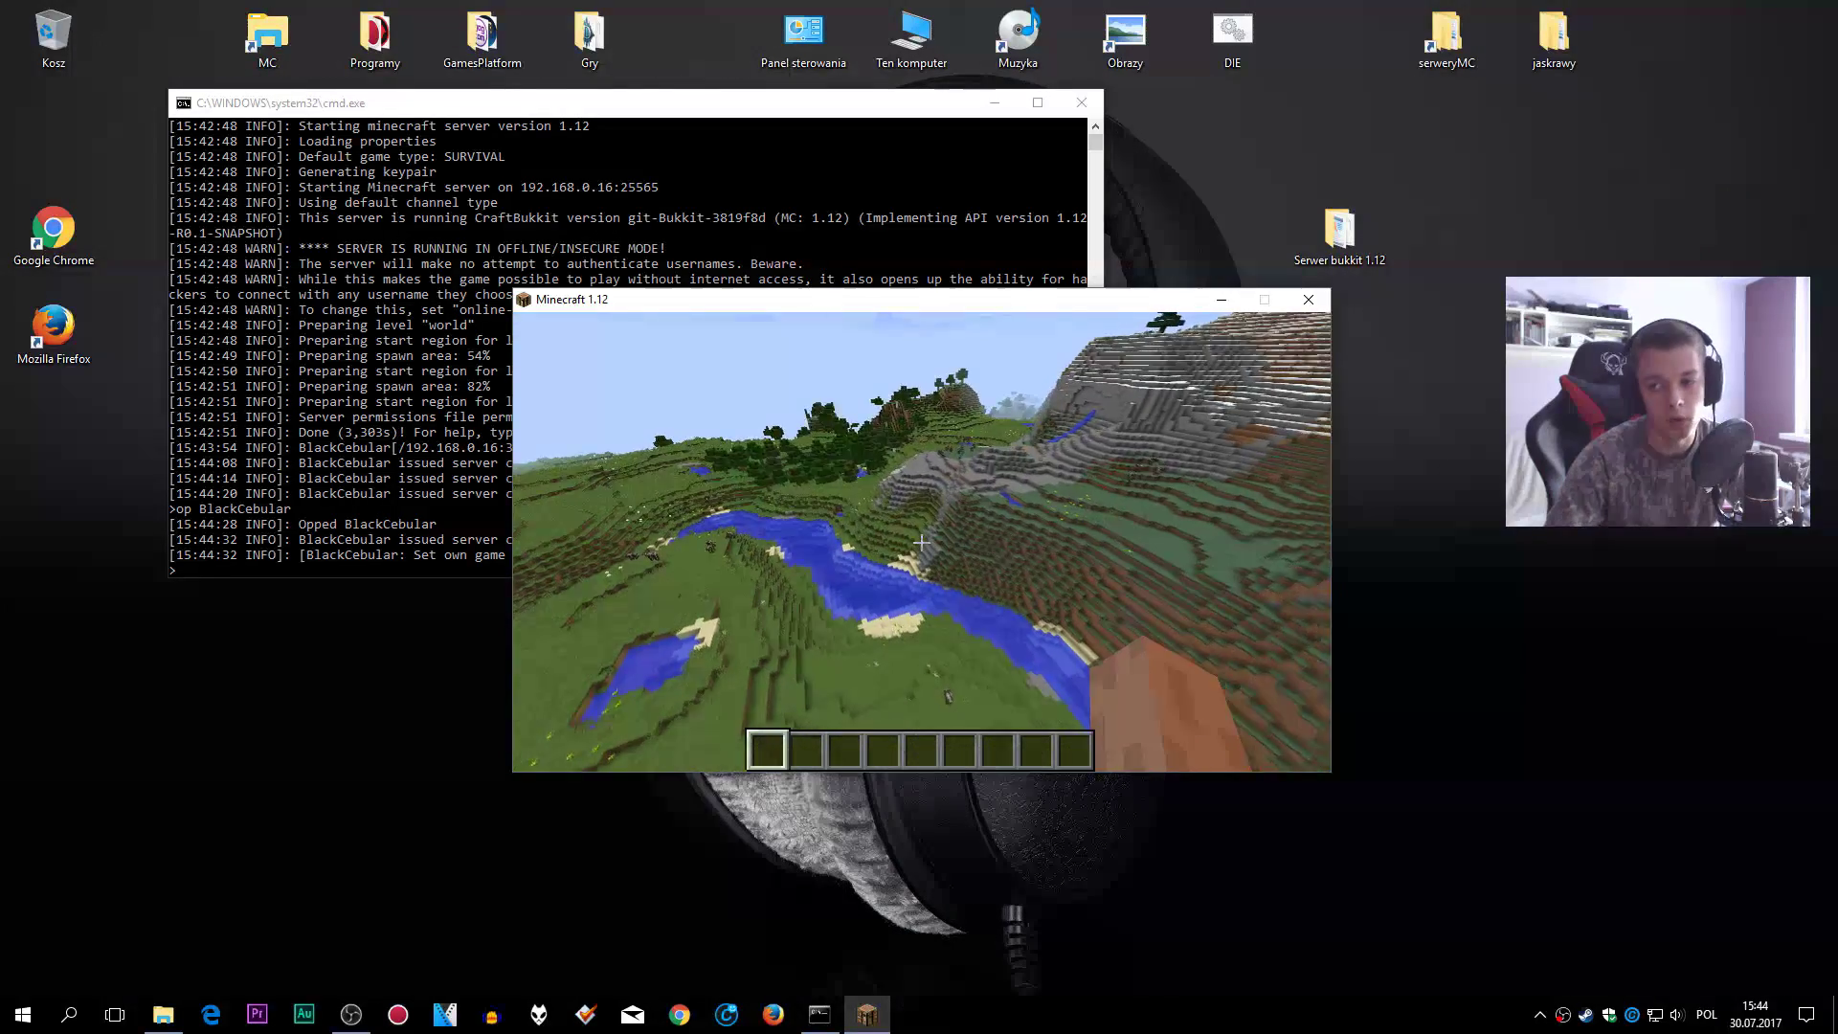
key(w)
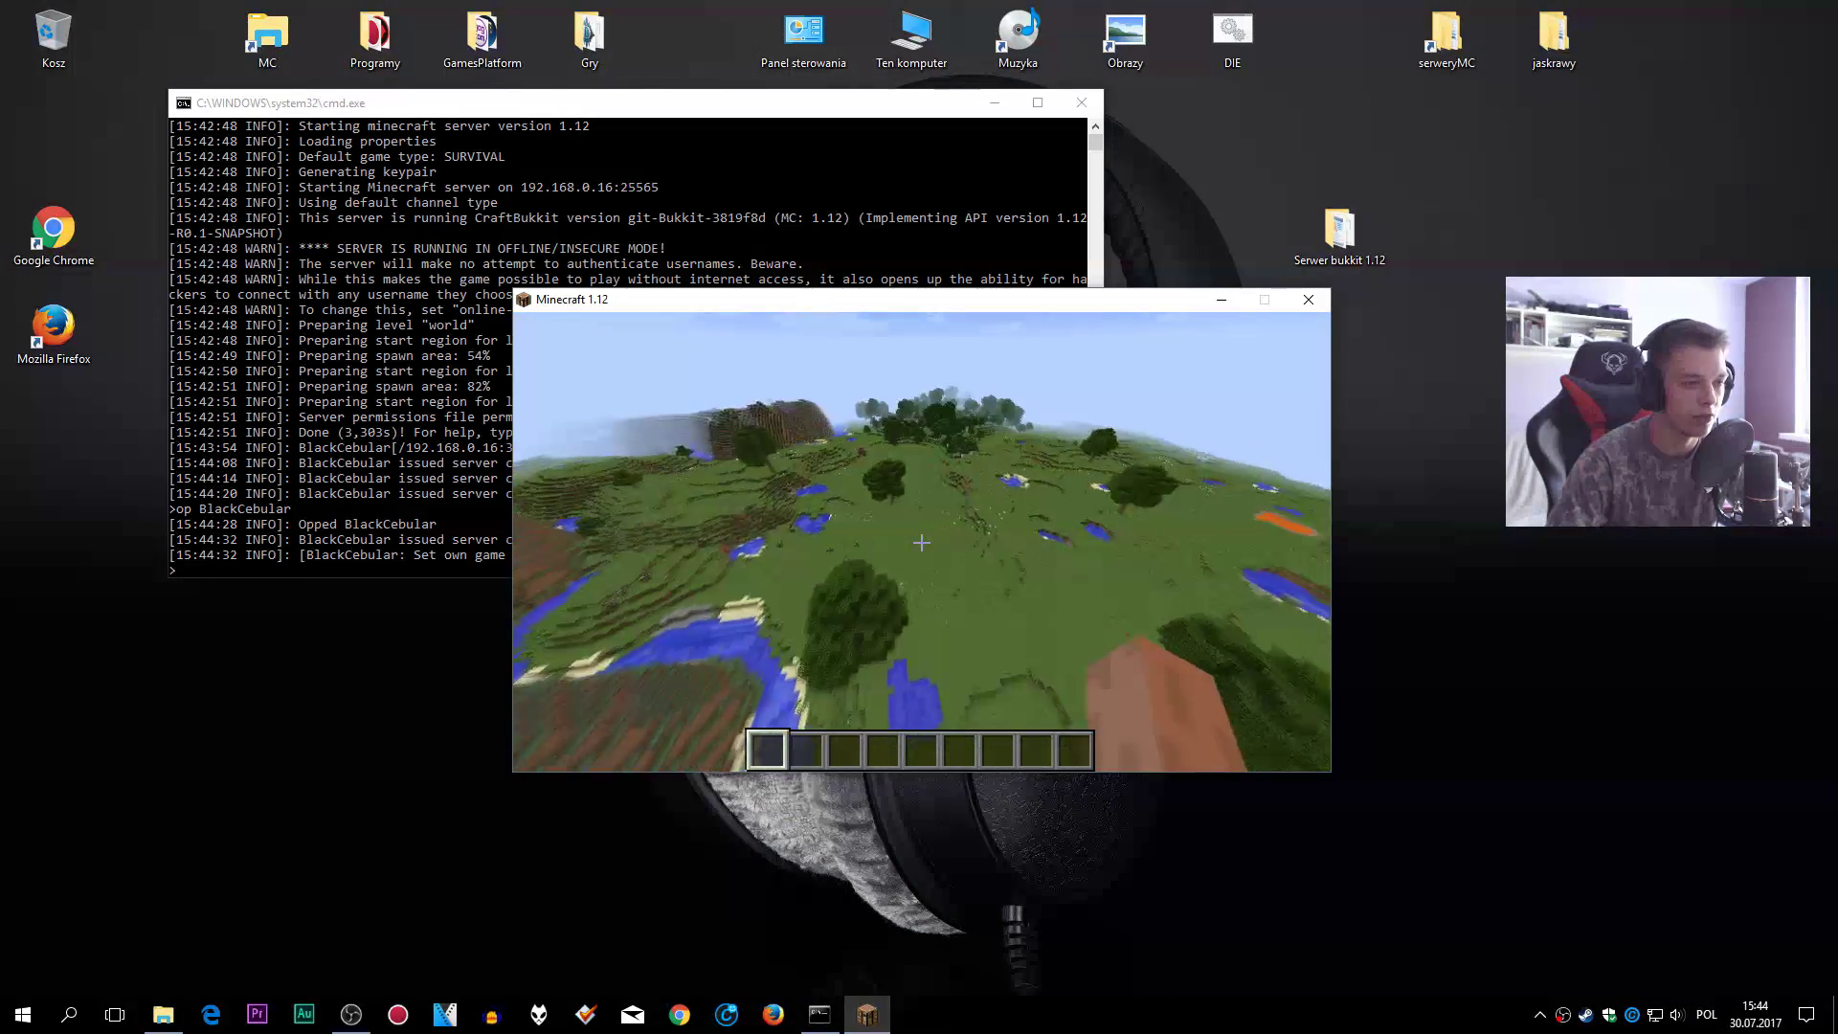
key(w)
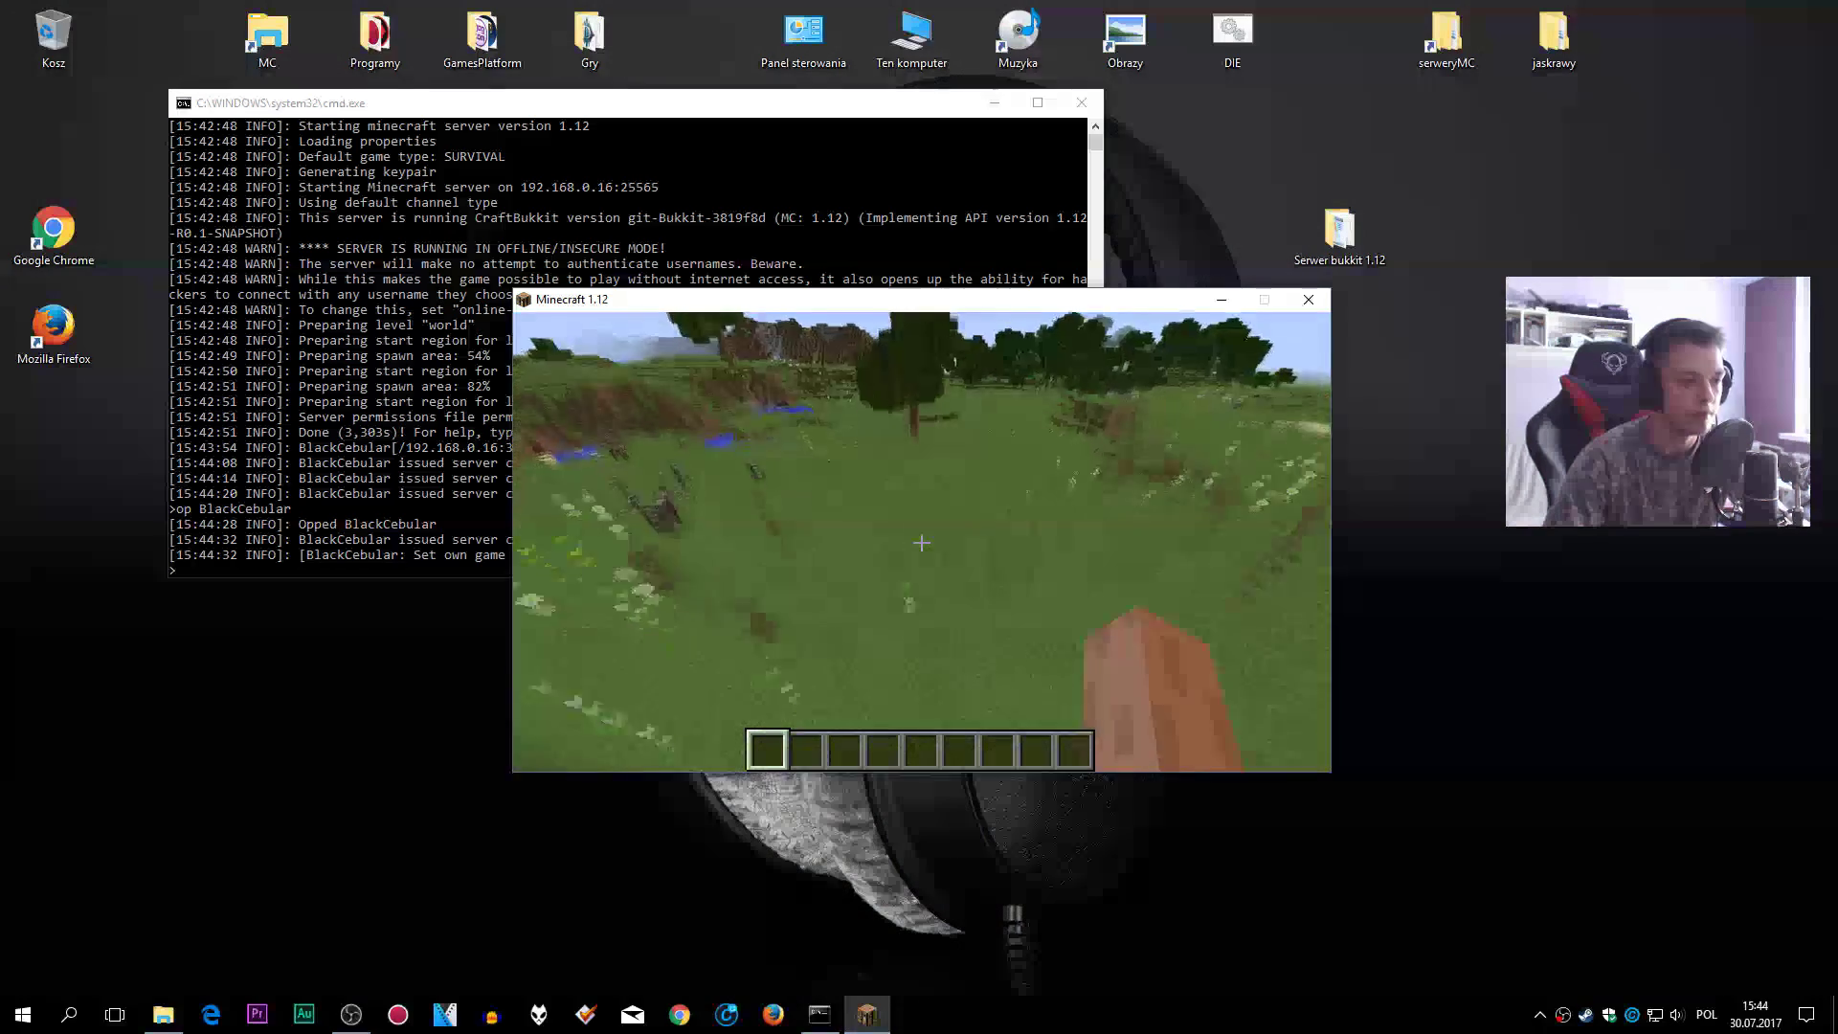
key(Escape)
- Disconnect from the server, shut CraftBukkit down with 'stop', and minimize Minecraft
click(997, 648)
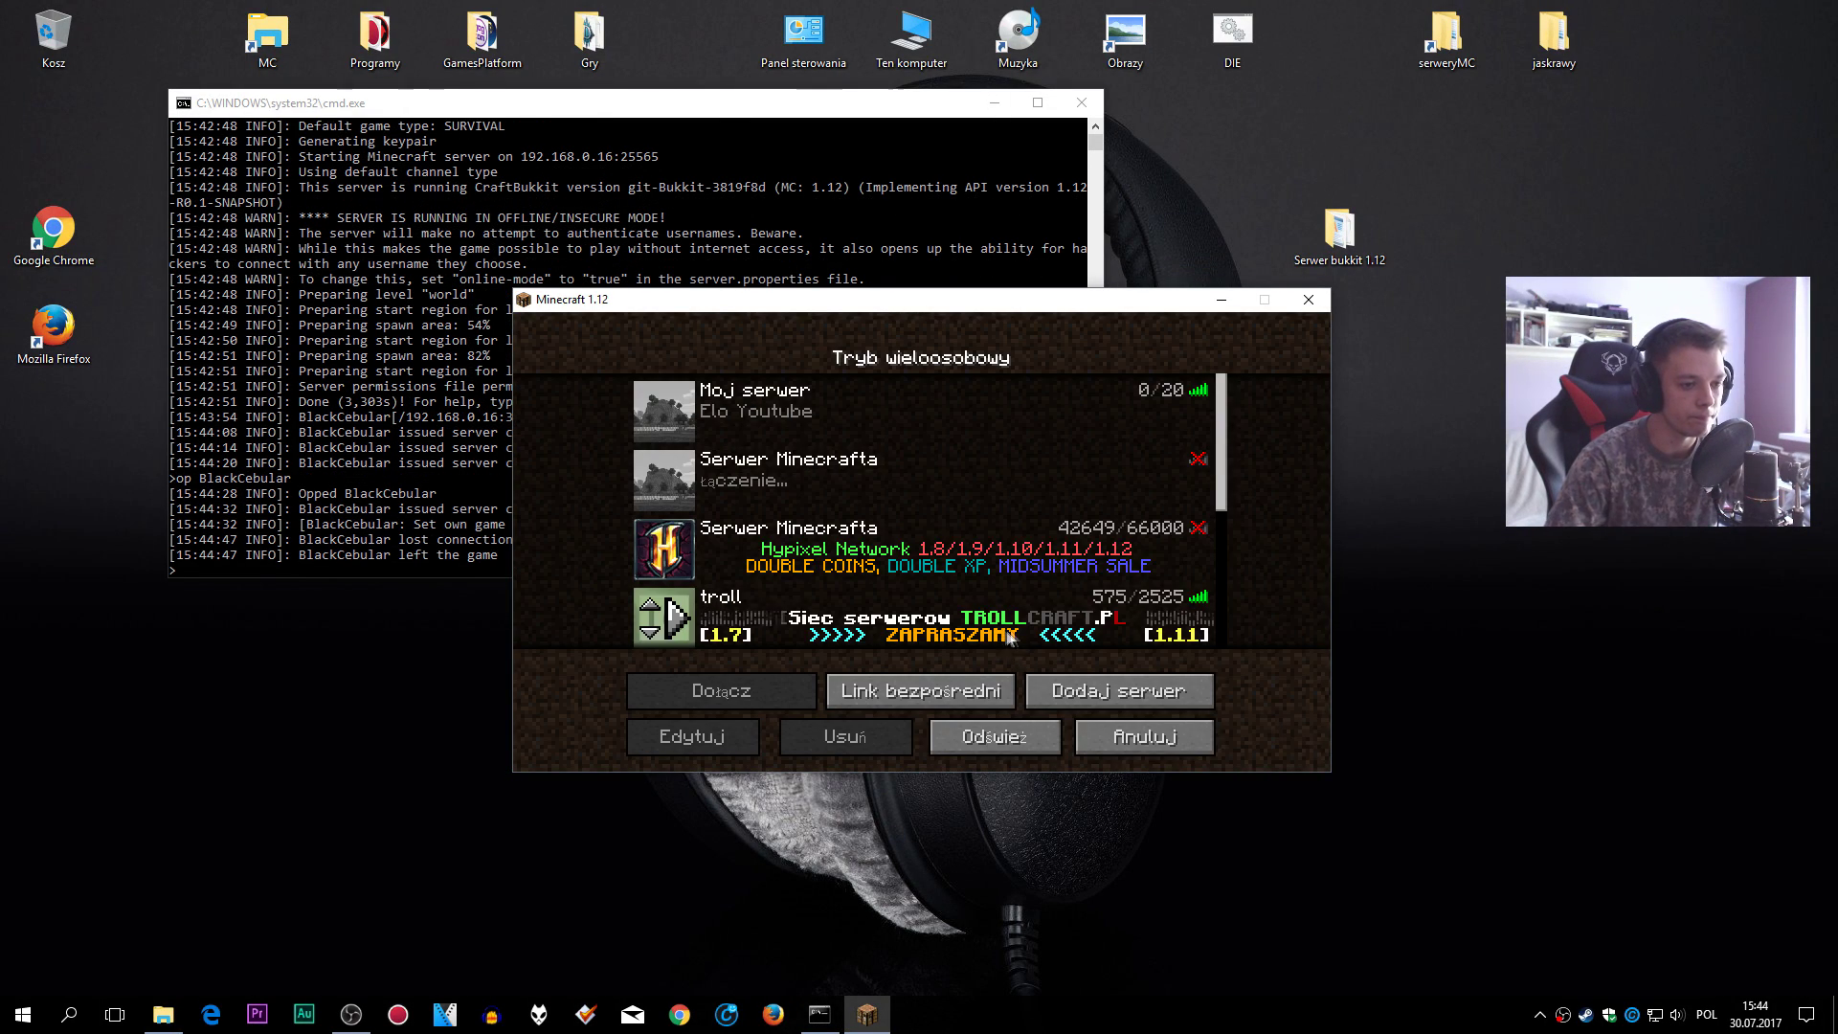
click(1125, 737)
click(651, 258)
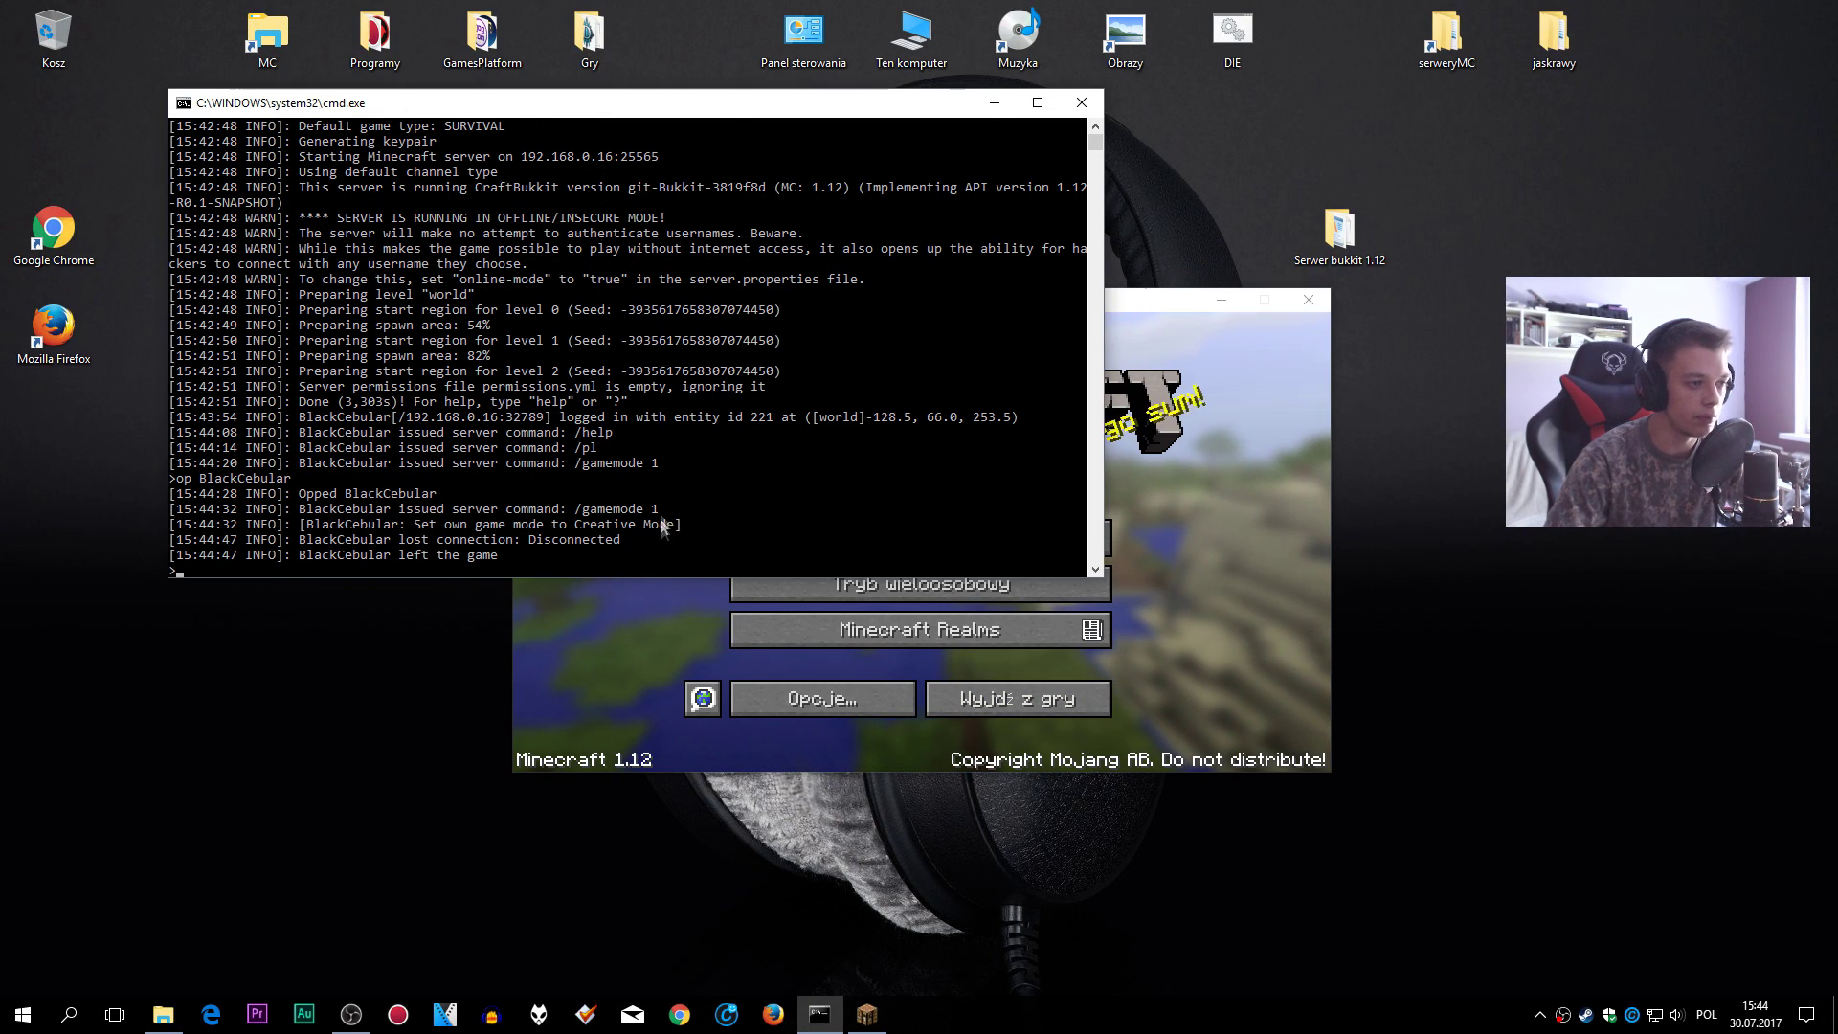
text(stop)
key(Return)
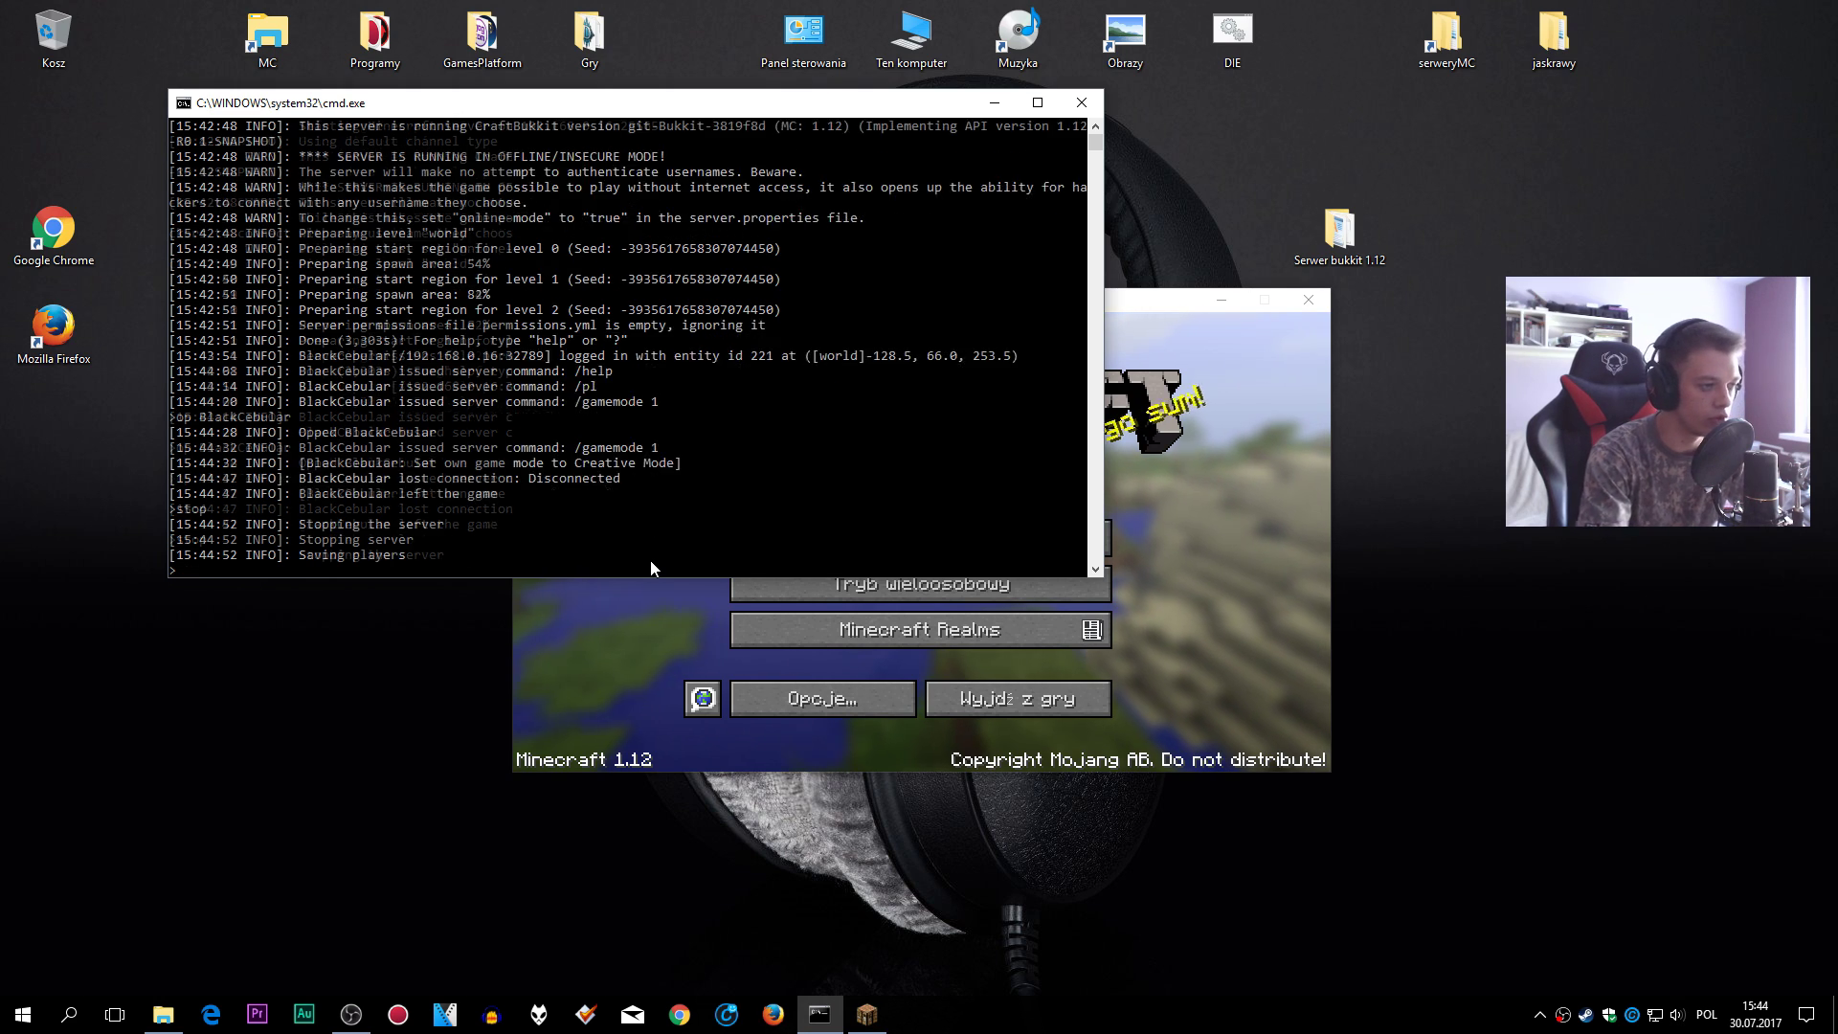
key(Return)
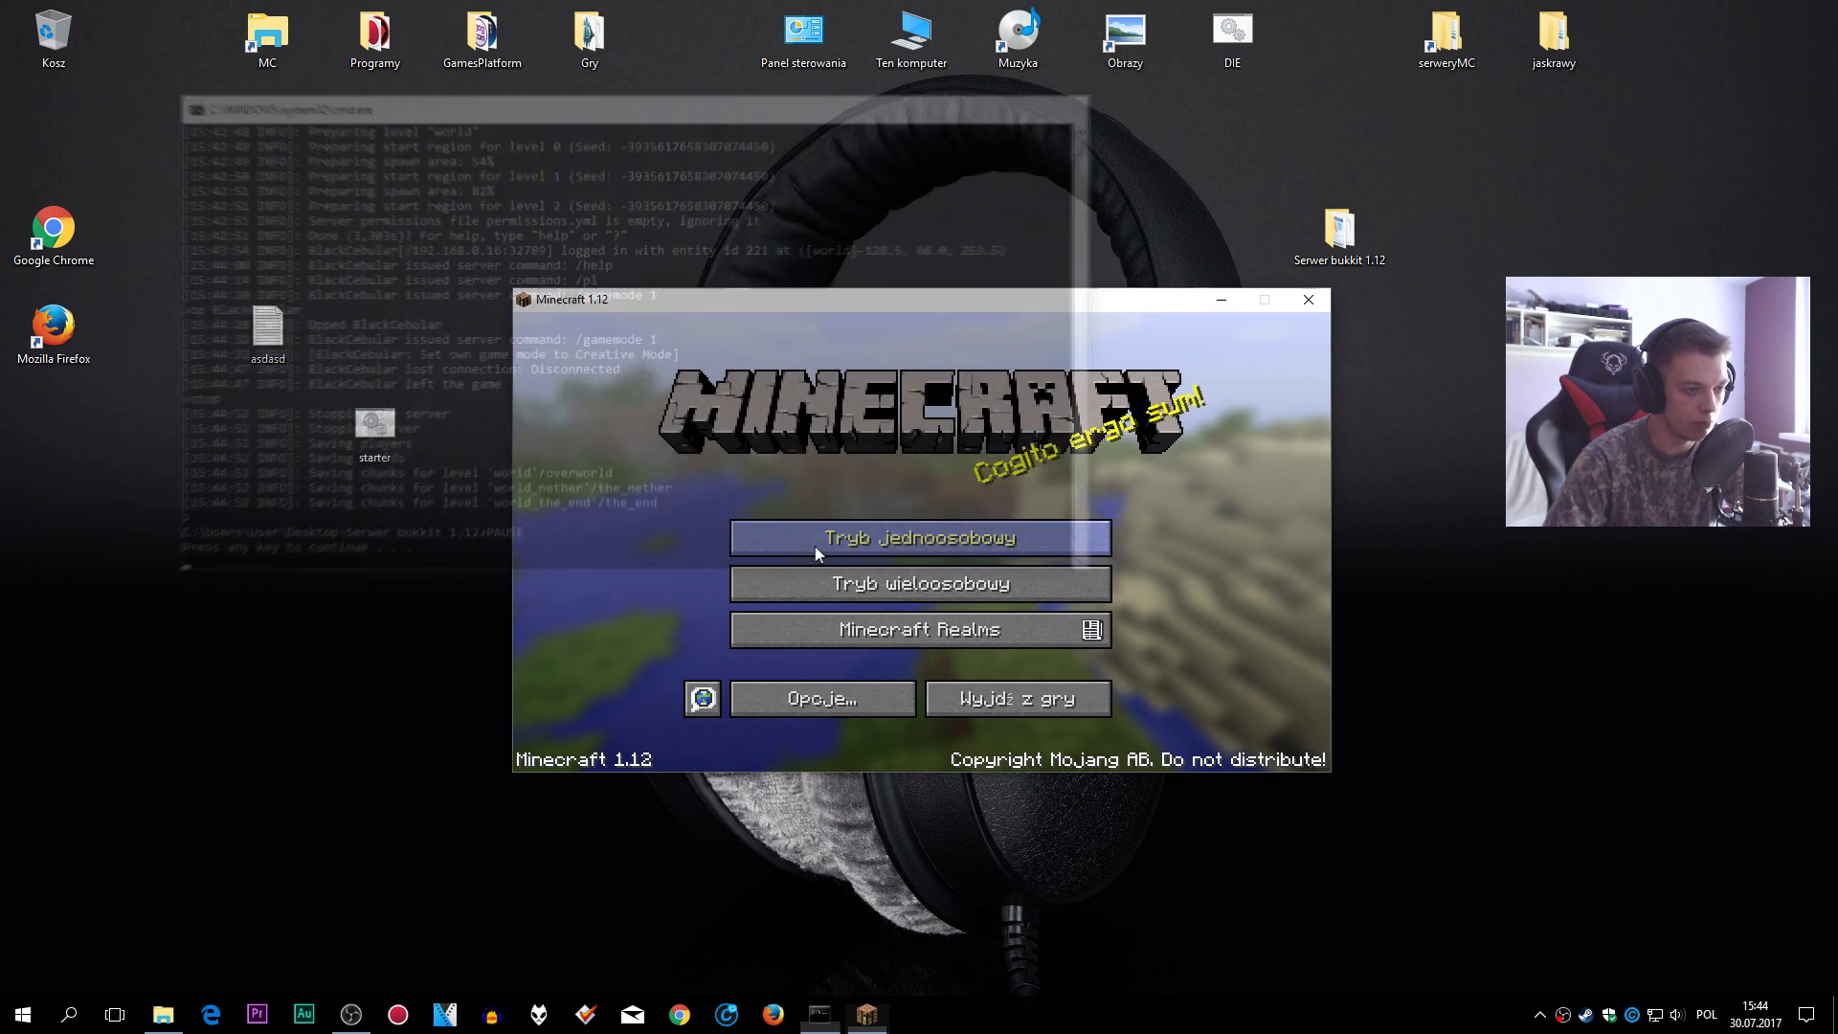
click(1221, 299)
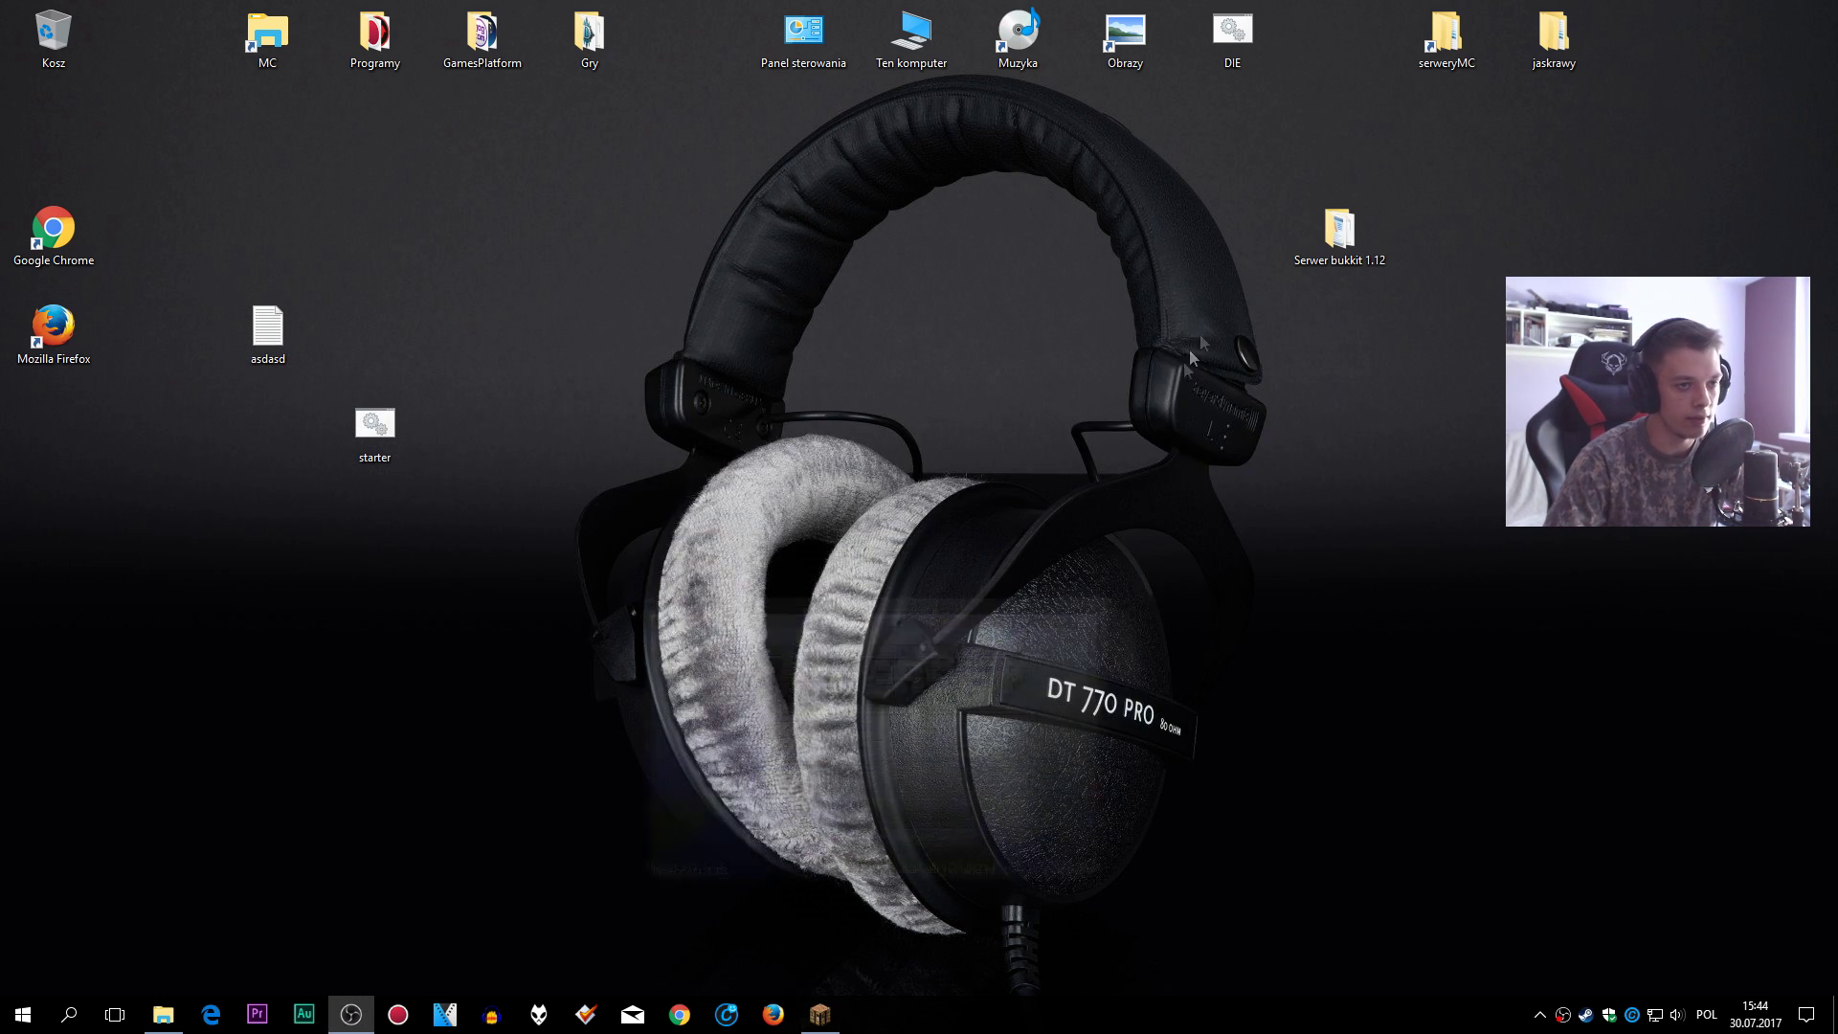
- Google 'minecraft plugins' and browse the Curse Bukkit plugins list of 15,830 plugins
click(679, 1024)
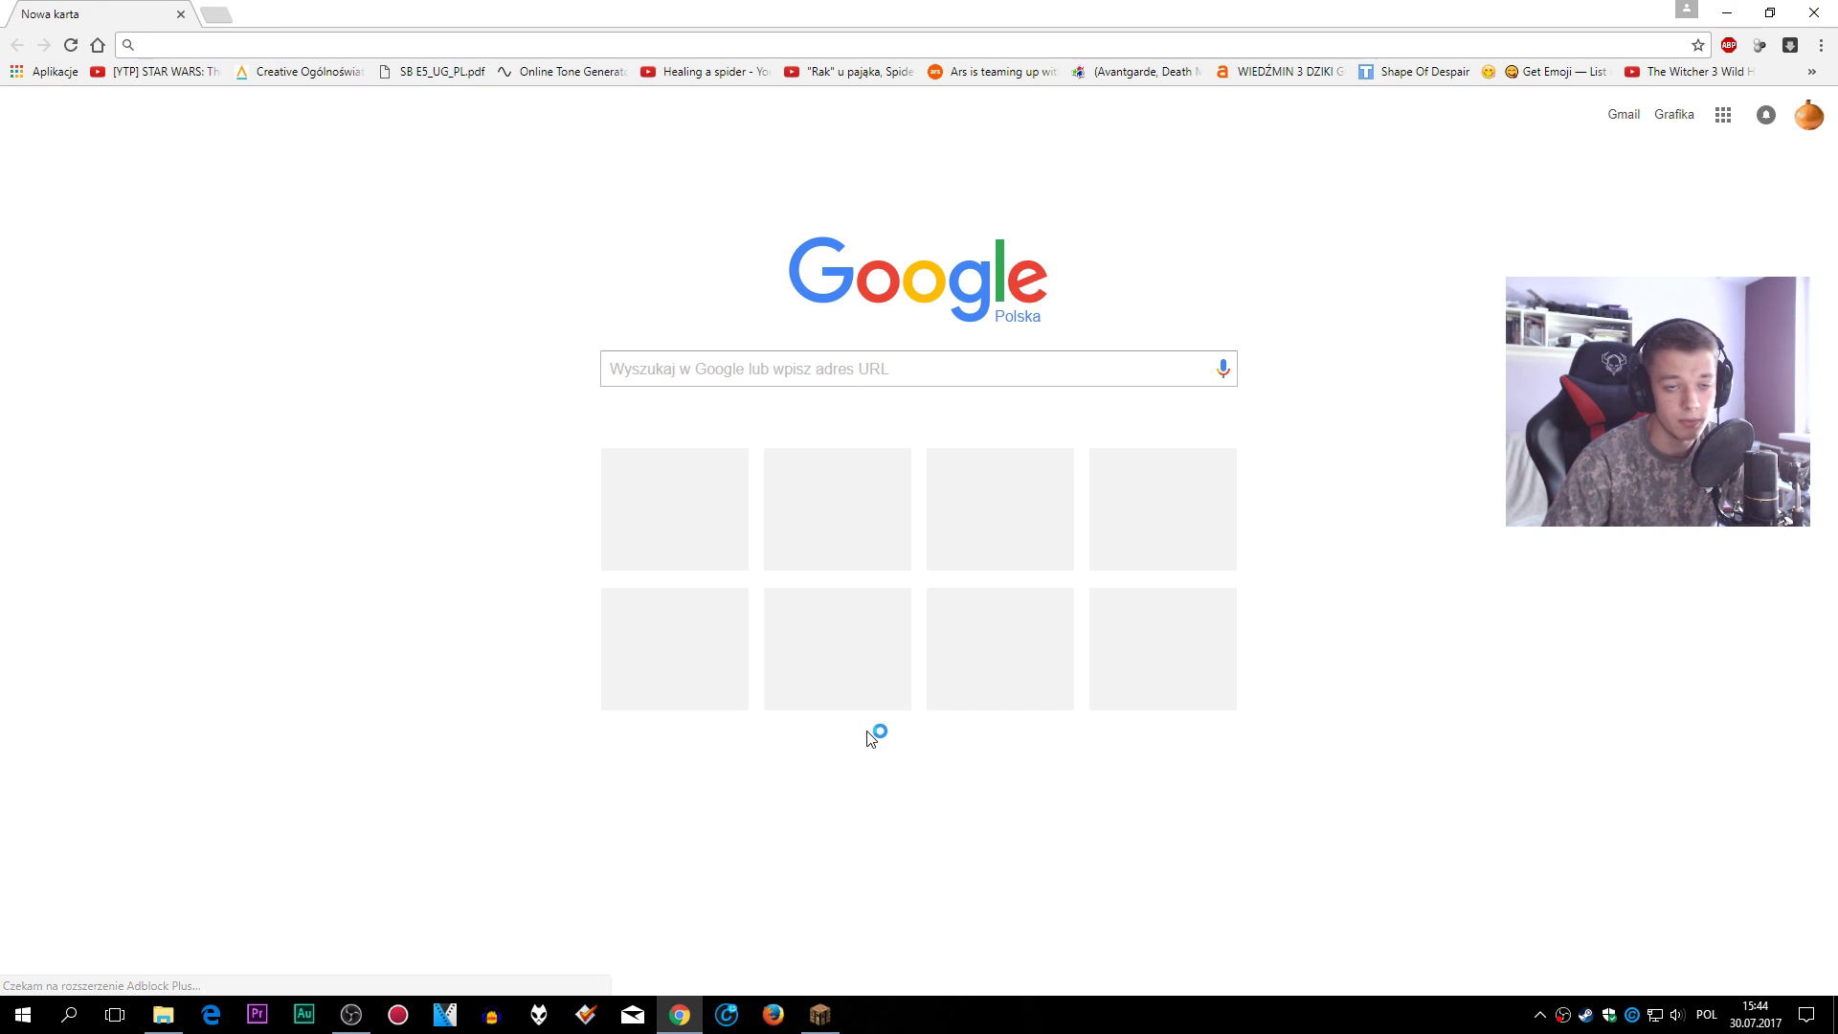
click(887, 383)
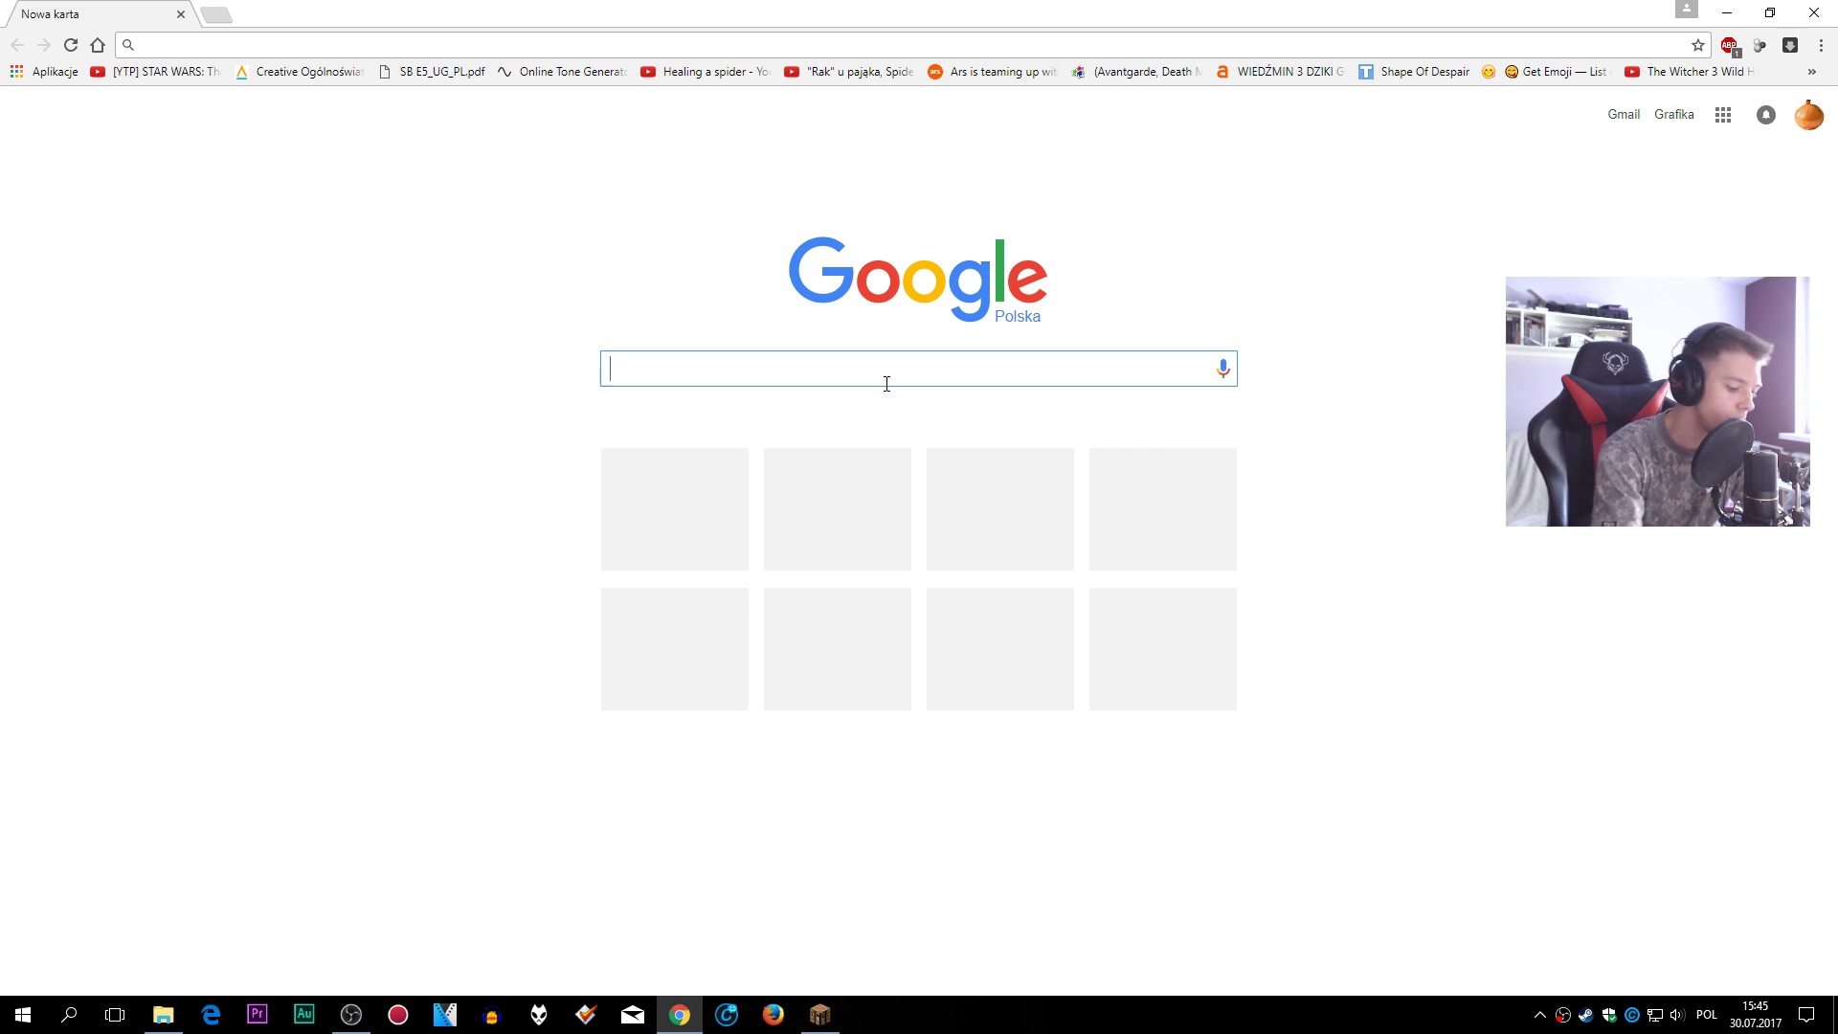
text(minecraft)
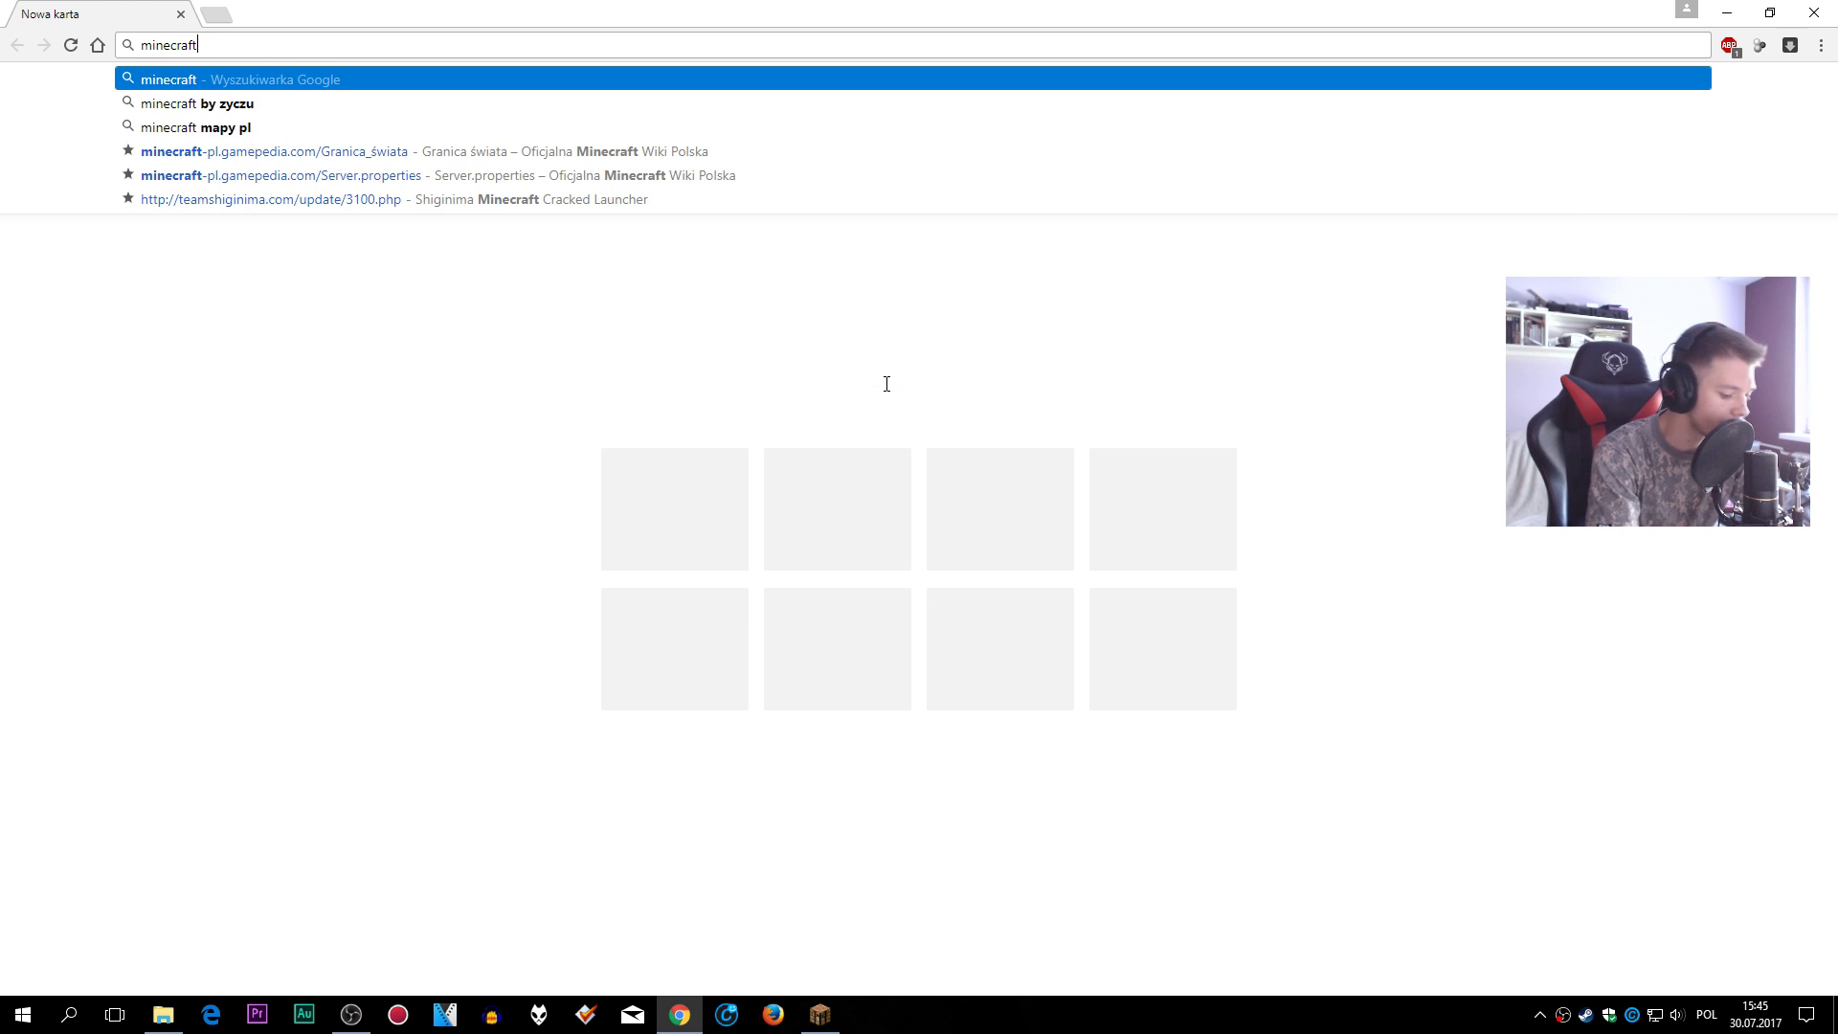
text( plugins)
key(Return)
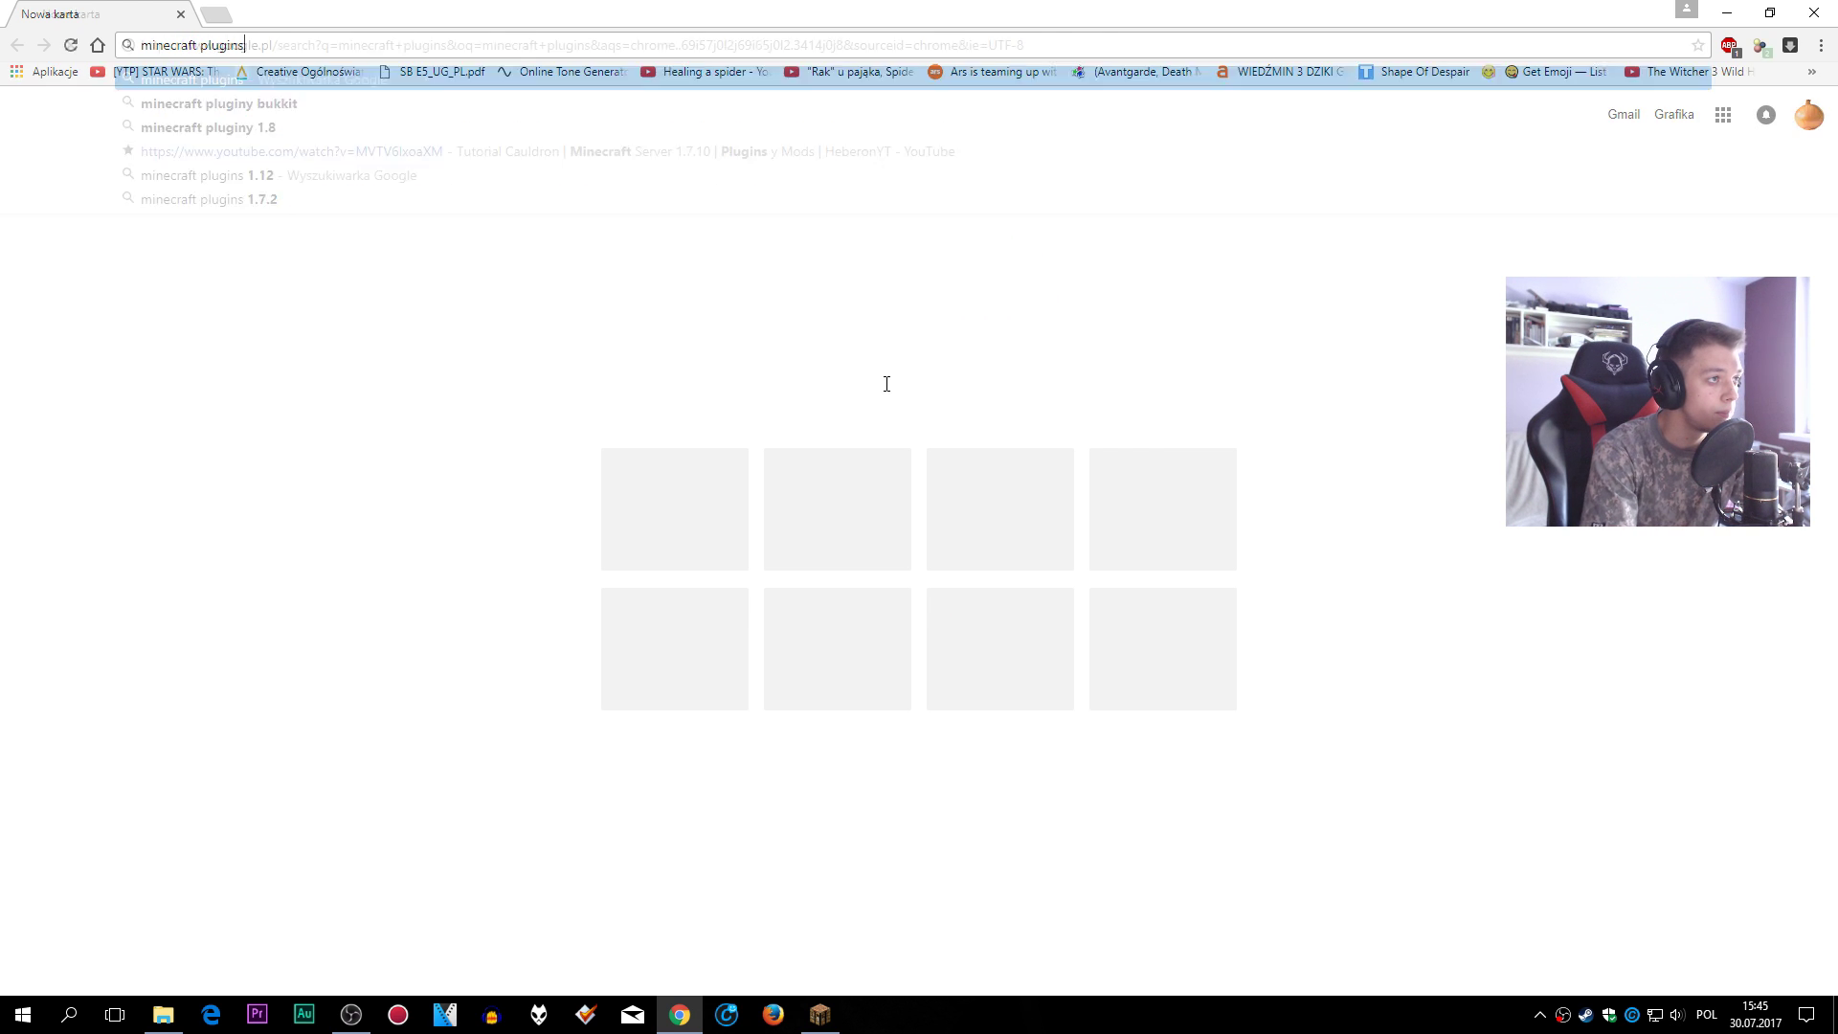
click(371, 264)
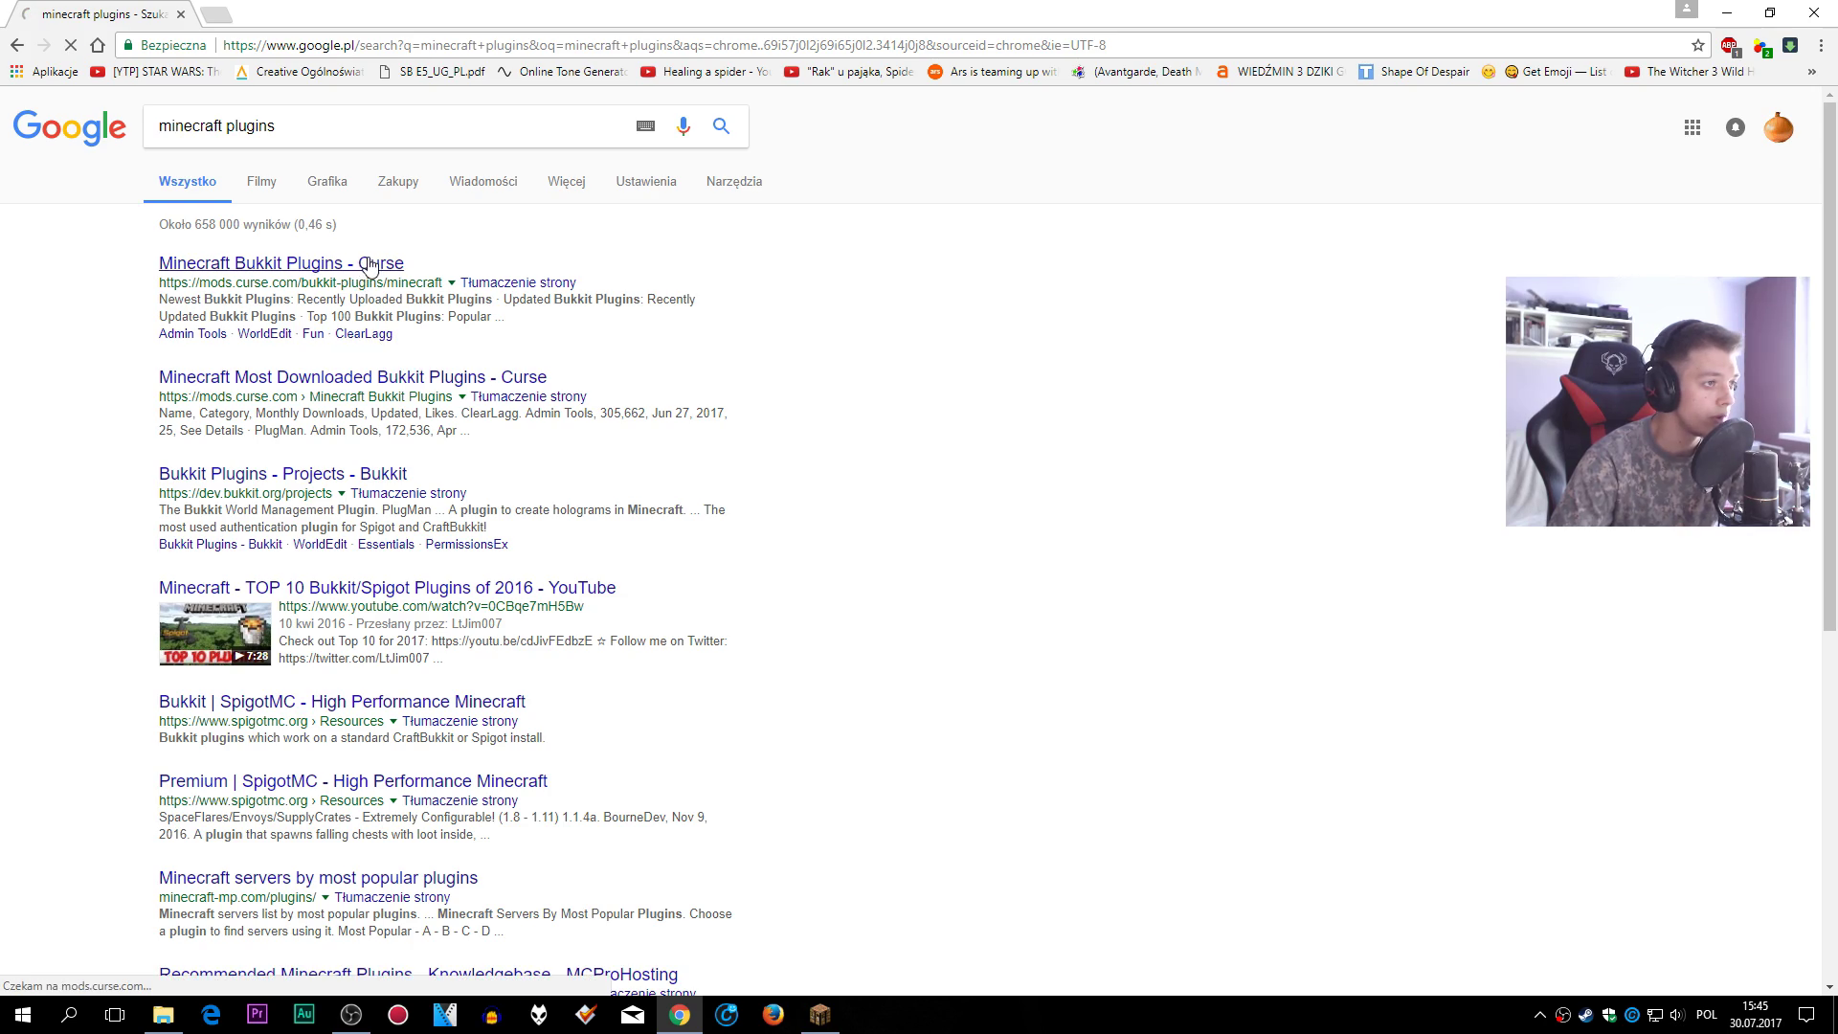
scroll(840, 522, down, 3)
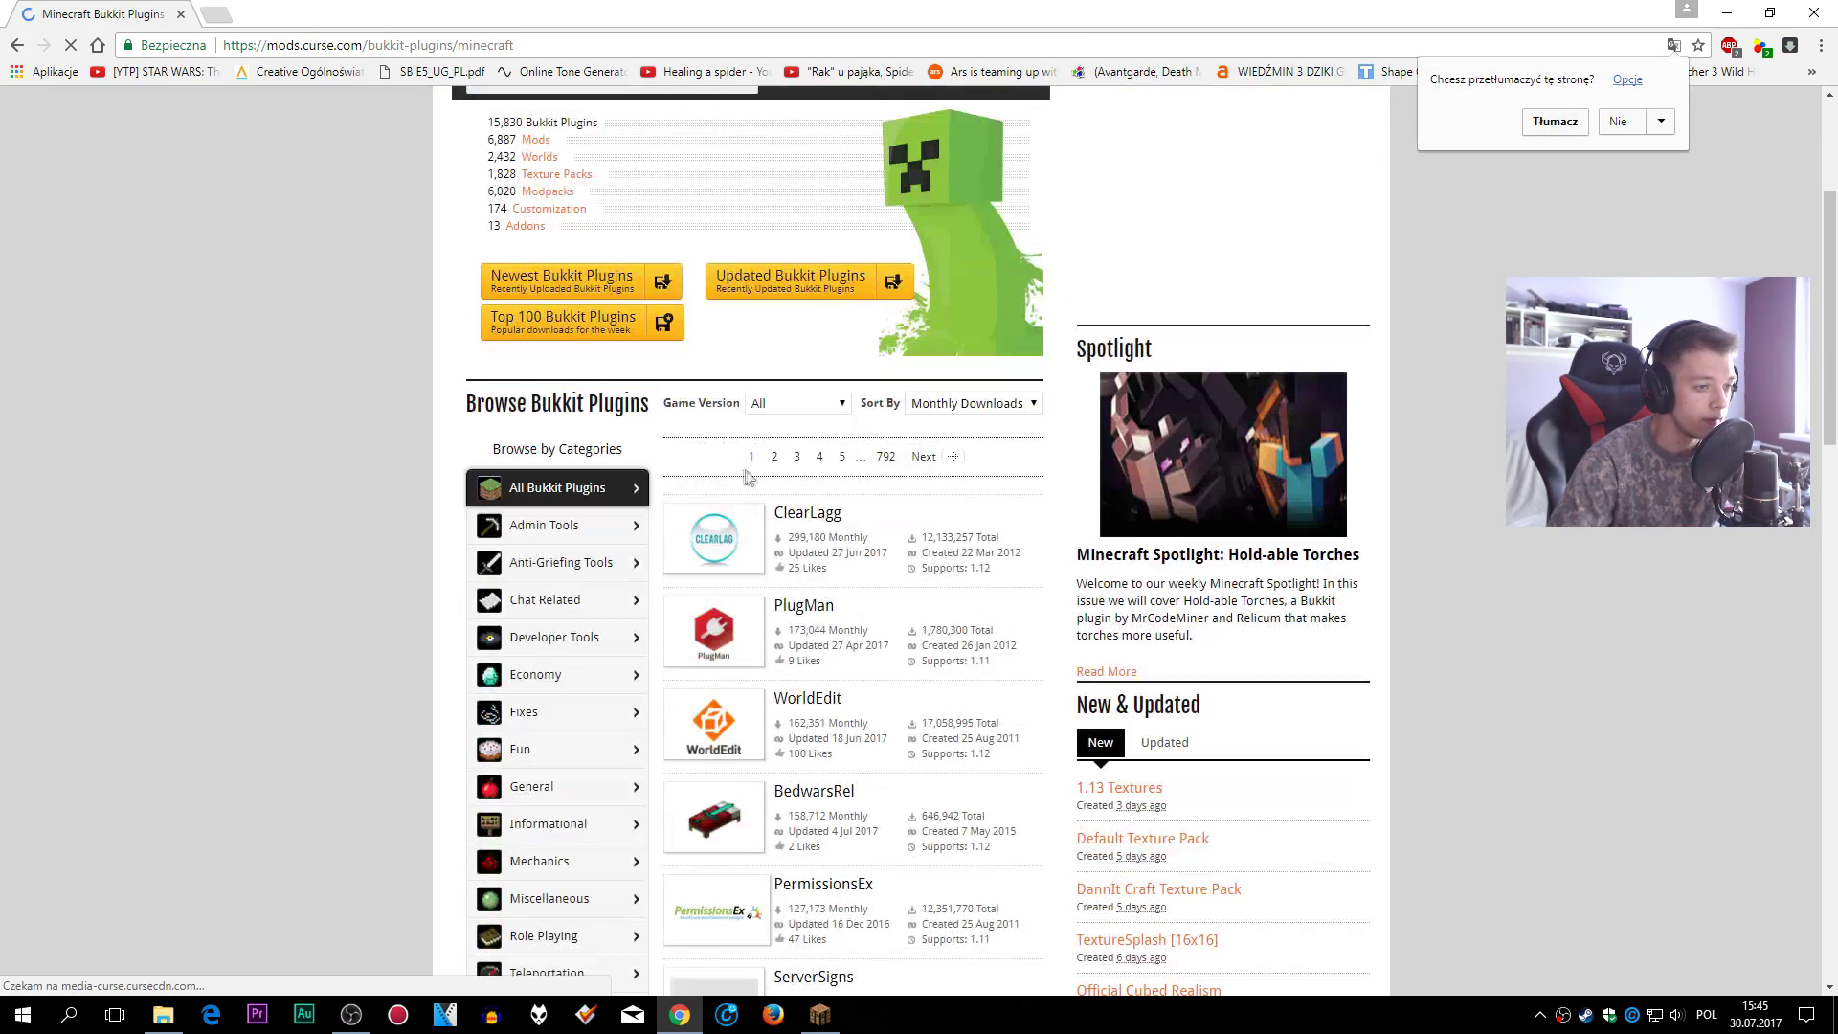
scroll(933, 524, down, 3)
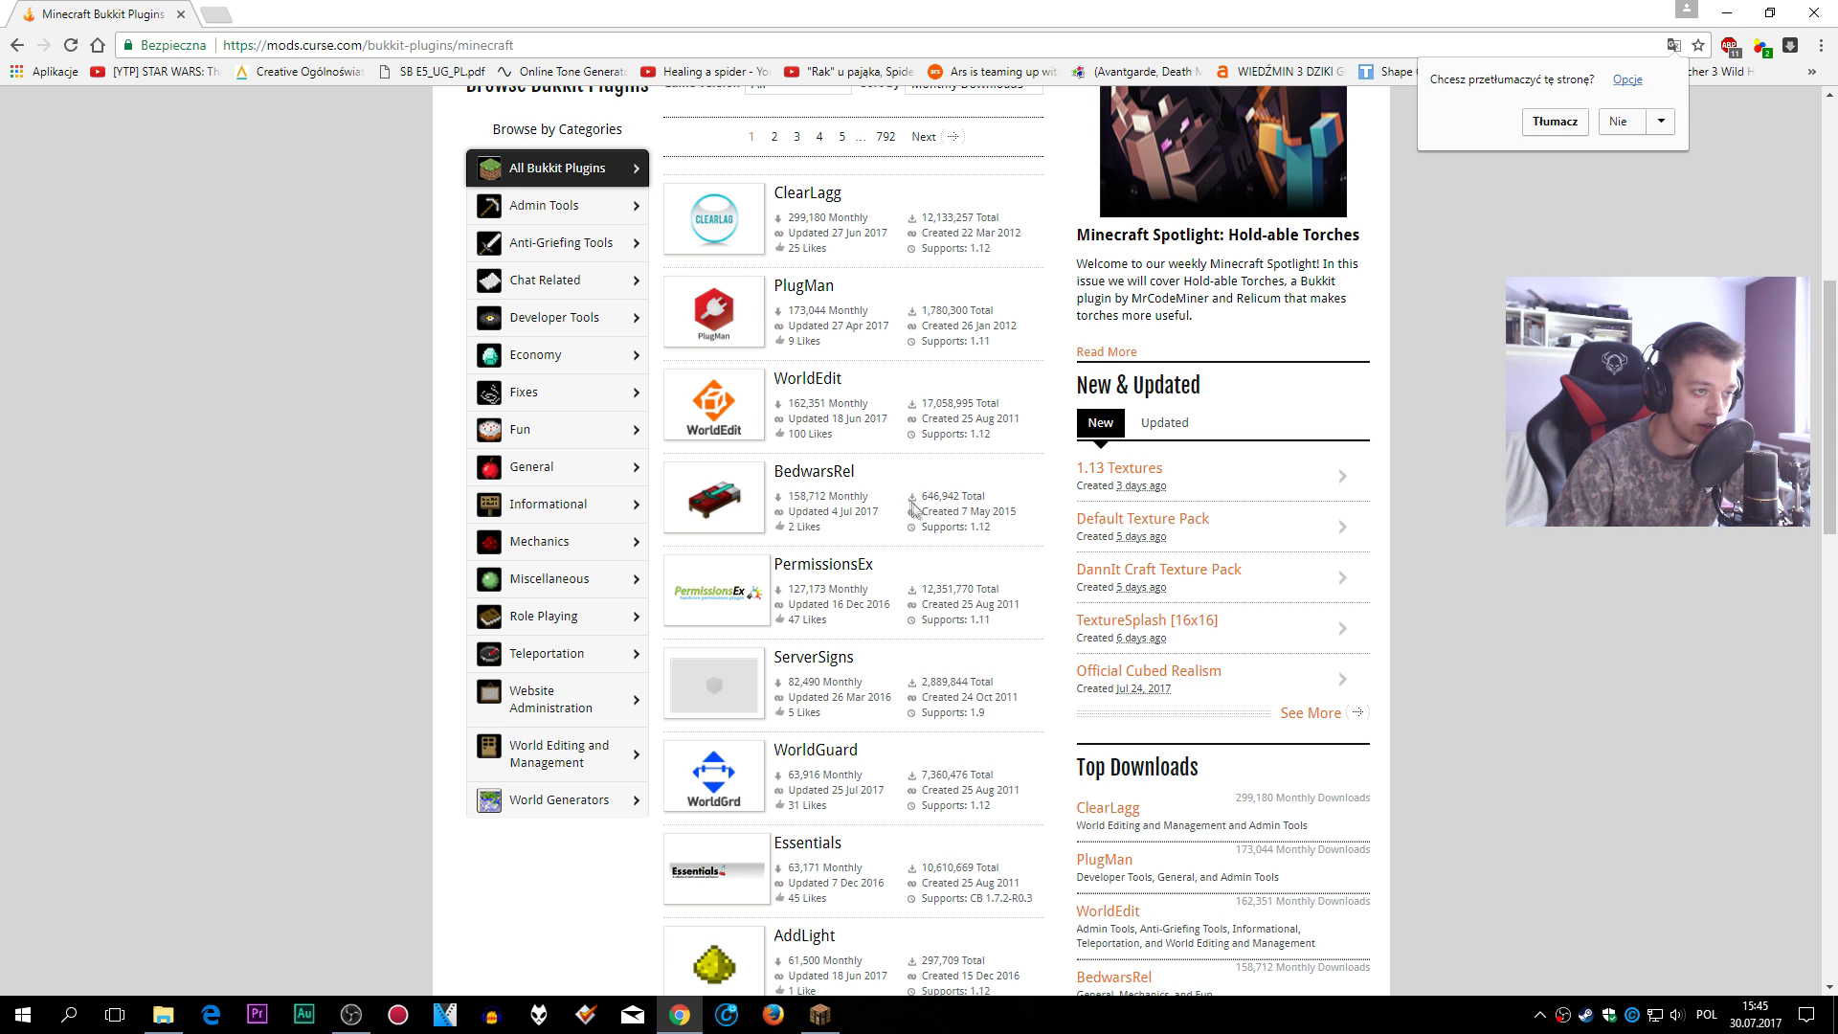
scroll(947, 504, down, 3)
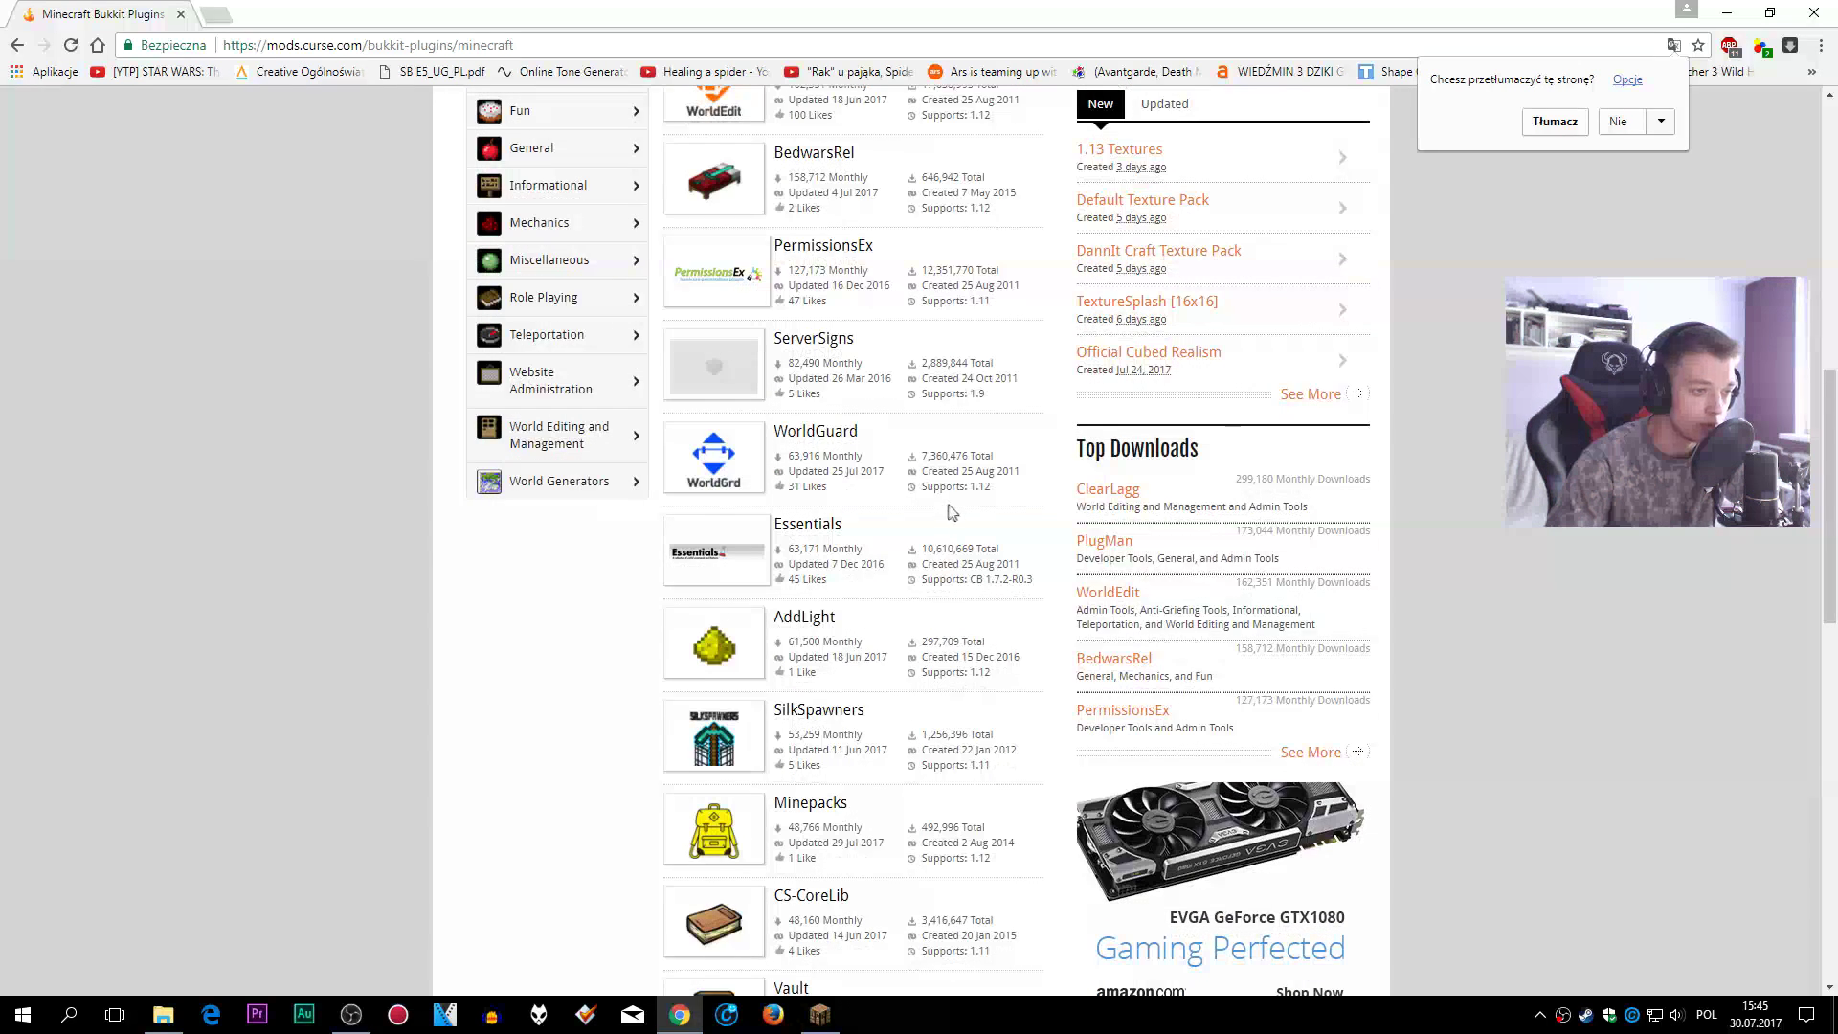
scroll(974, 520, up, 6)
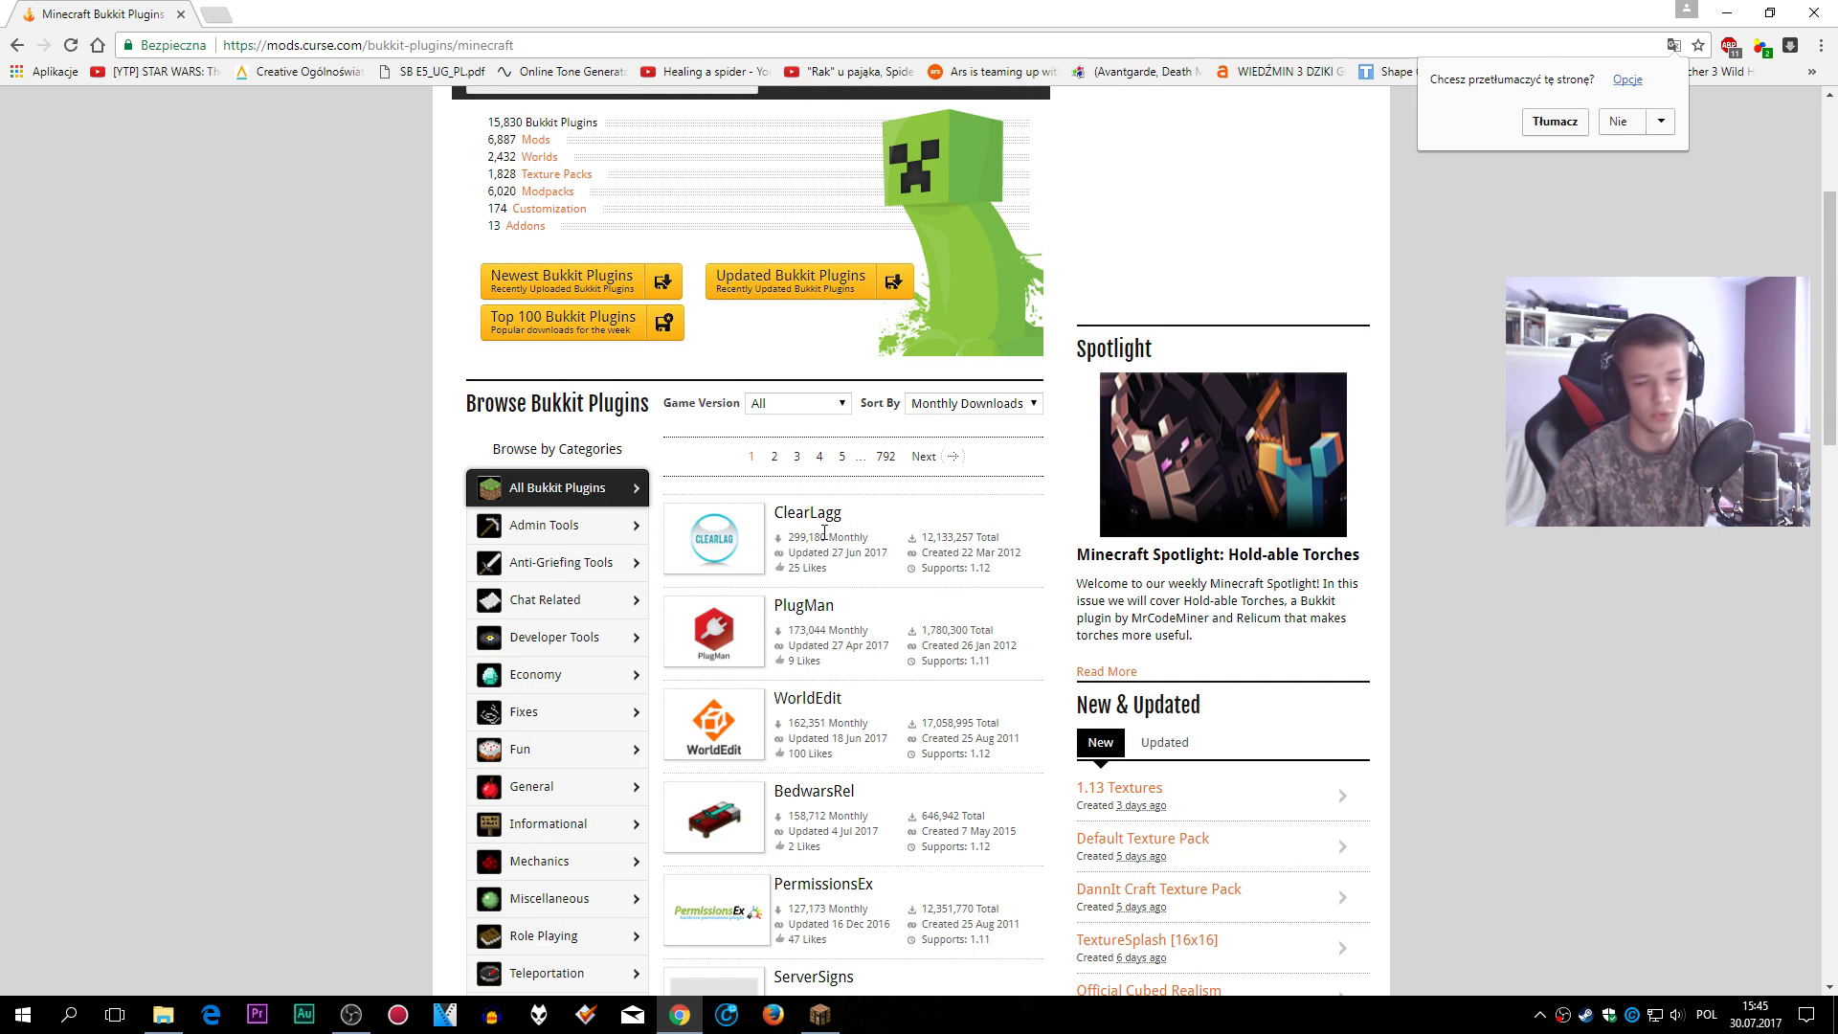
- Search 'minecraft essentials 1.12' and open the EssentialsX Jenkins project page
click(18, 45)
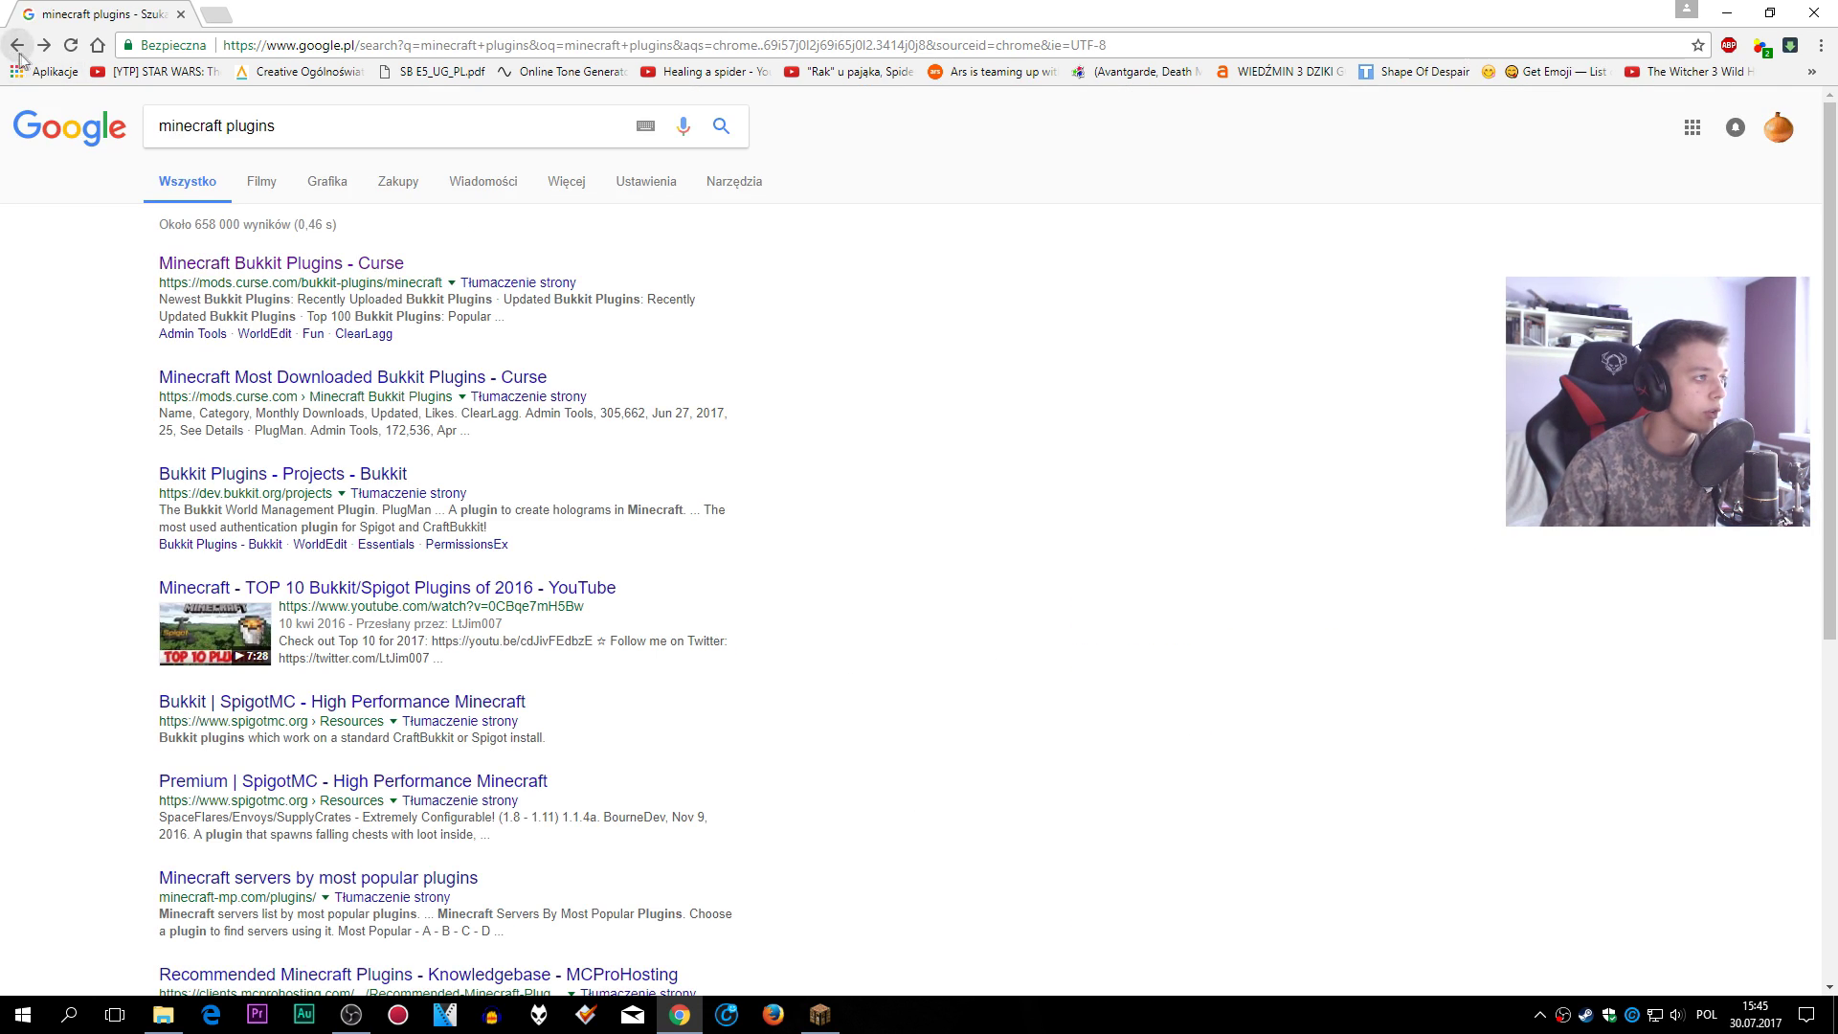
text(esse)
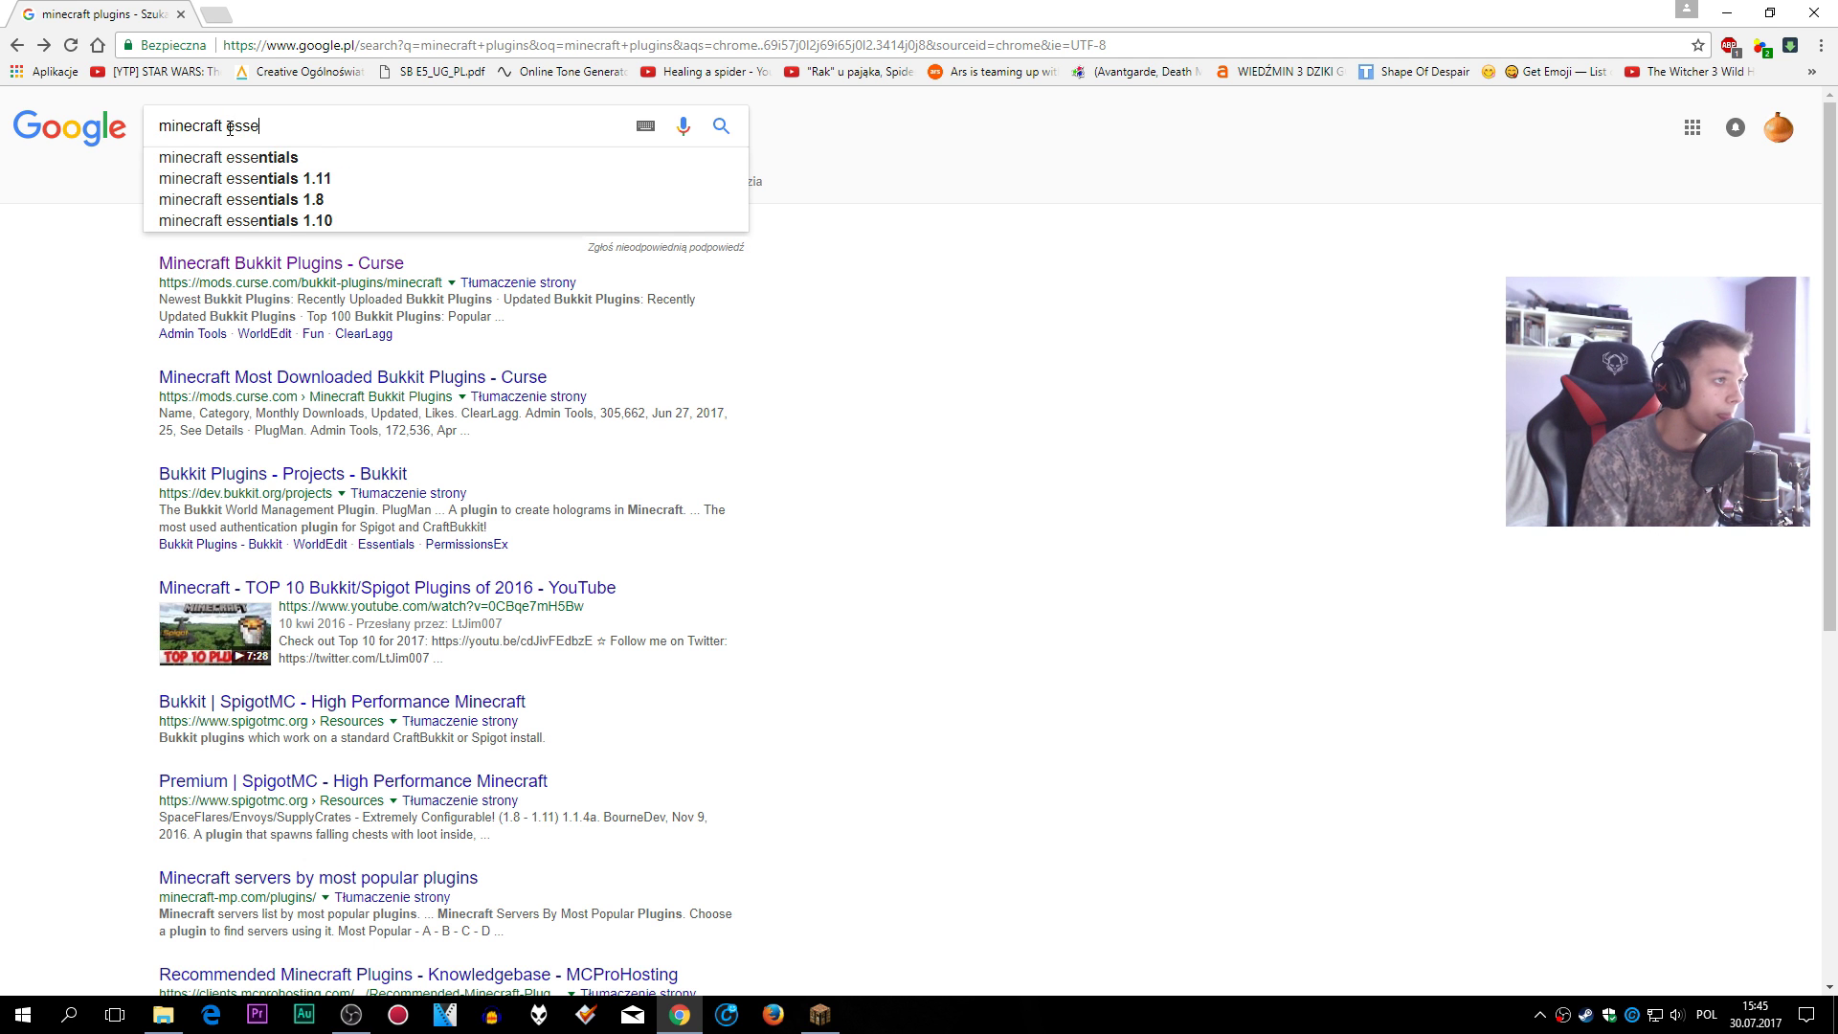
click(302, 161)
text(1.12)
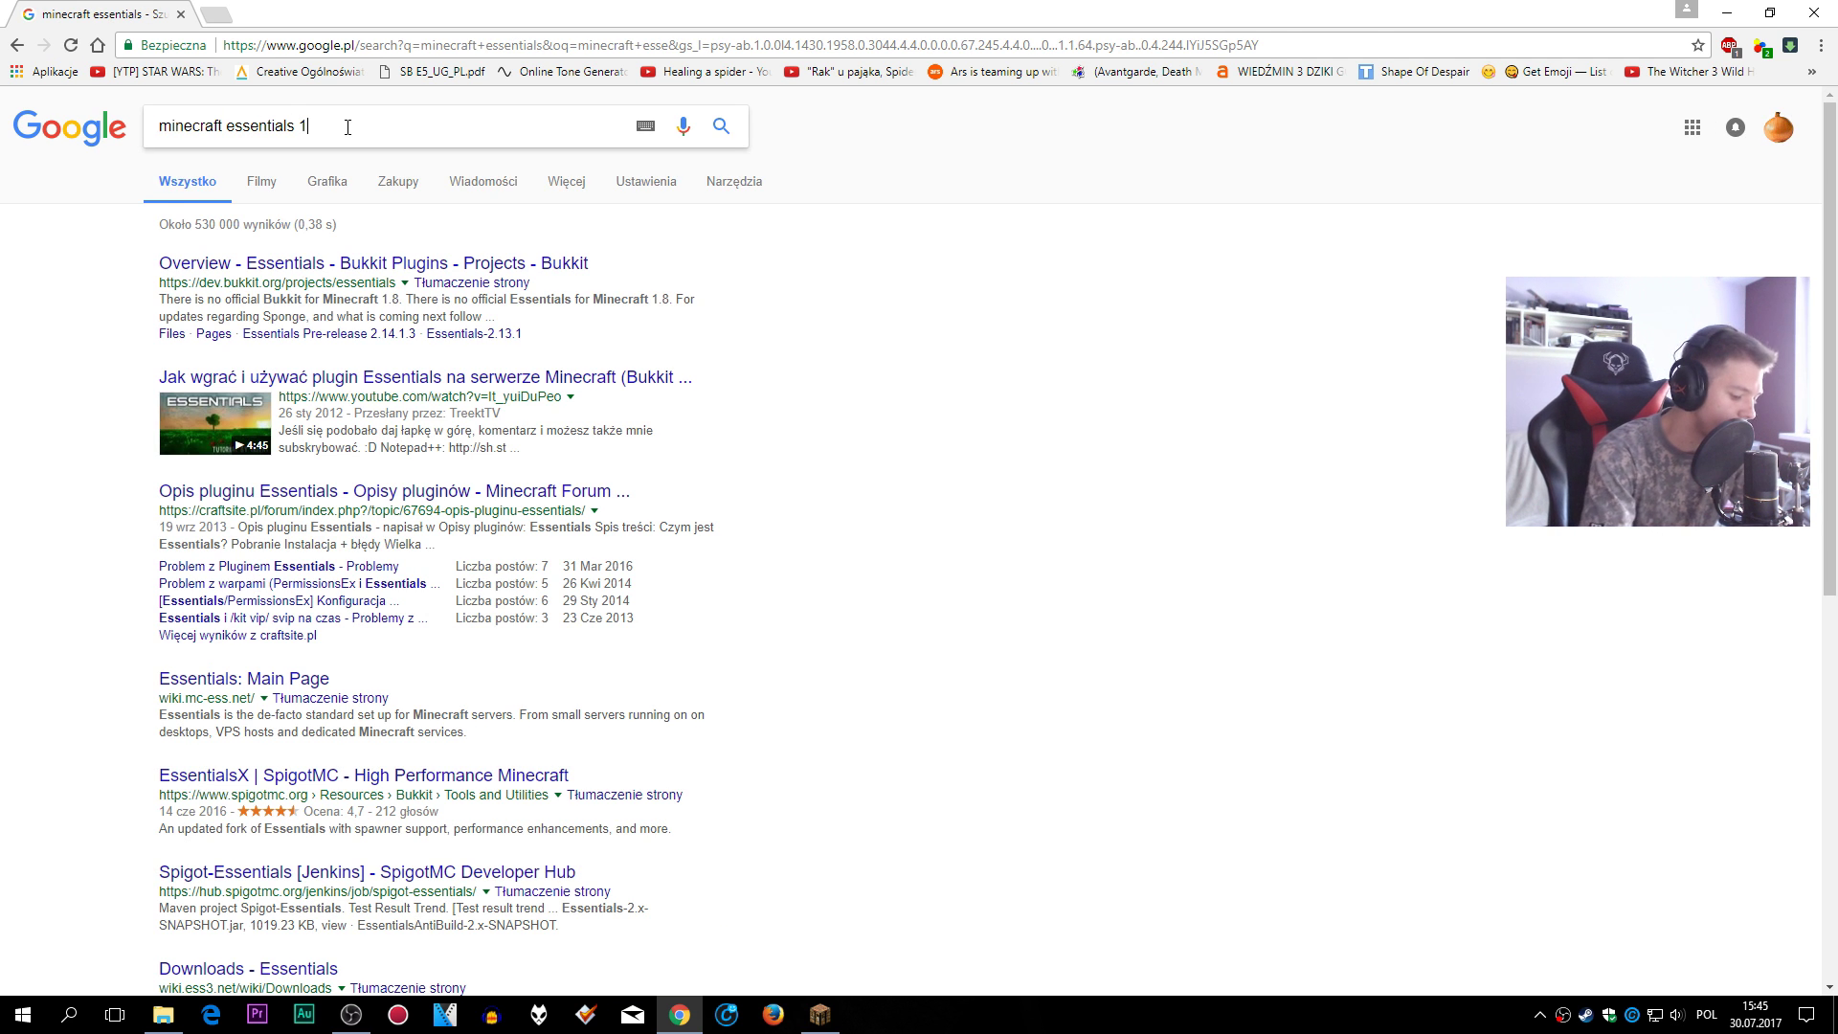
key(Return)
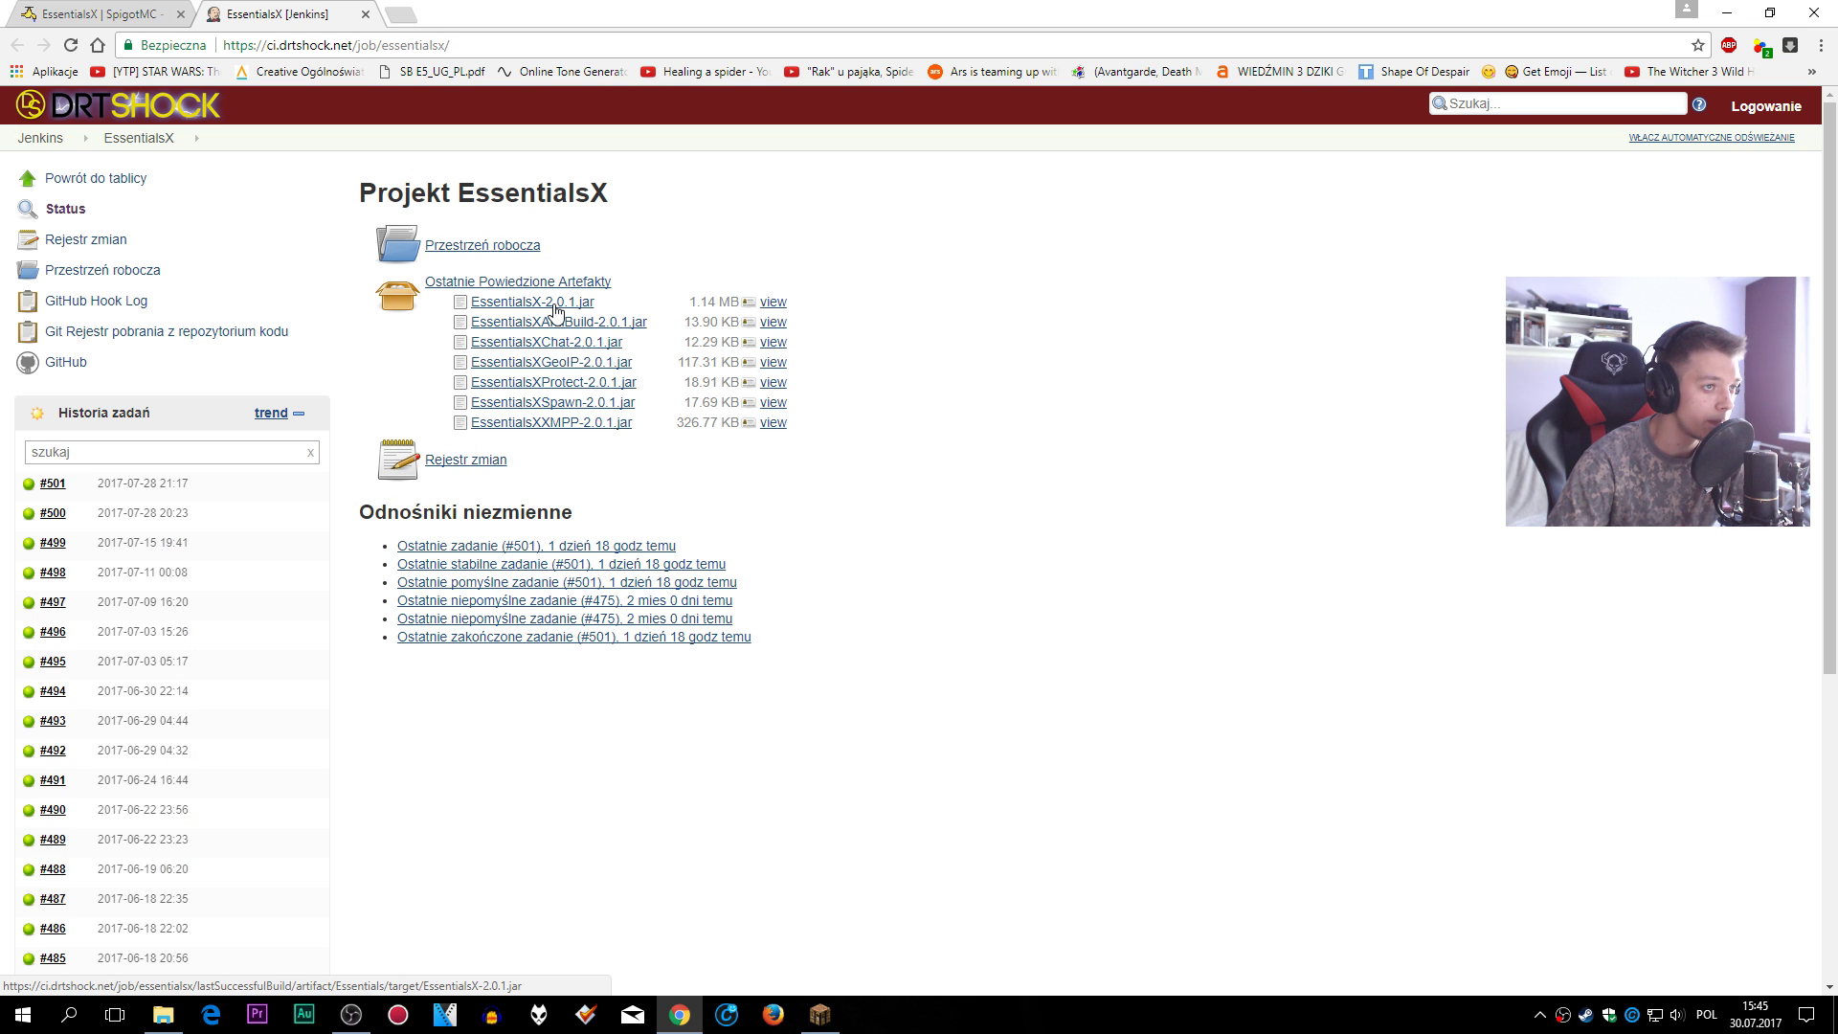
click(525, 286)
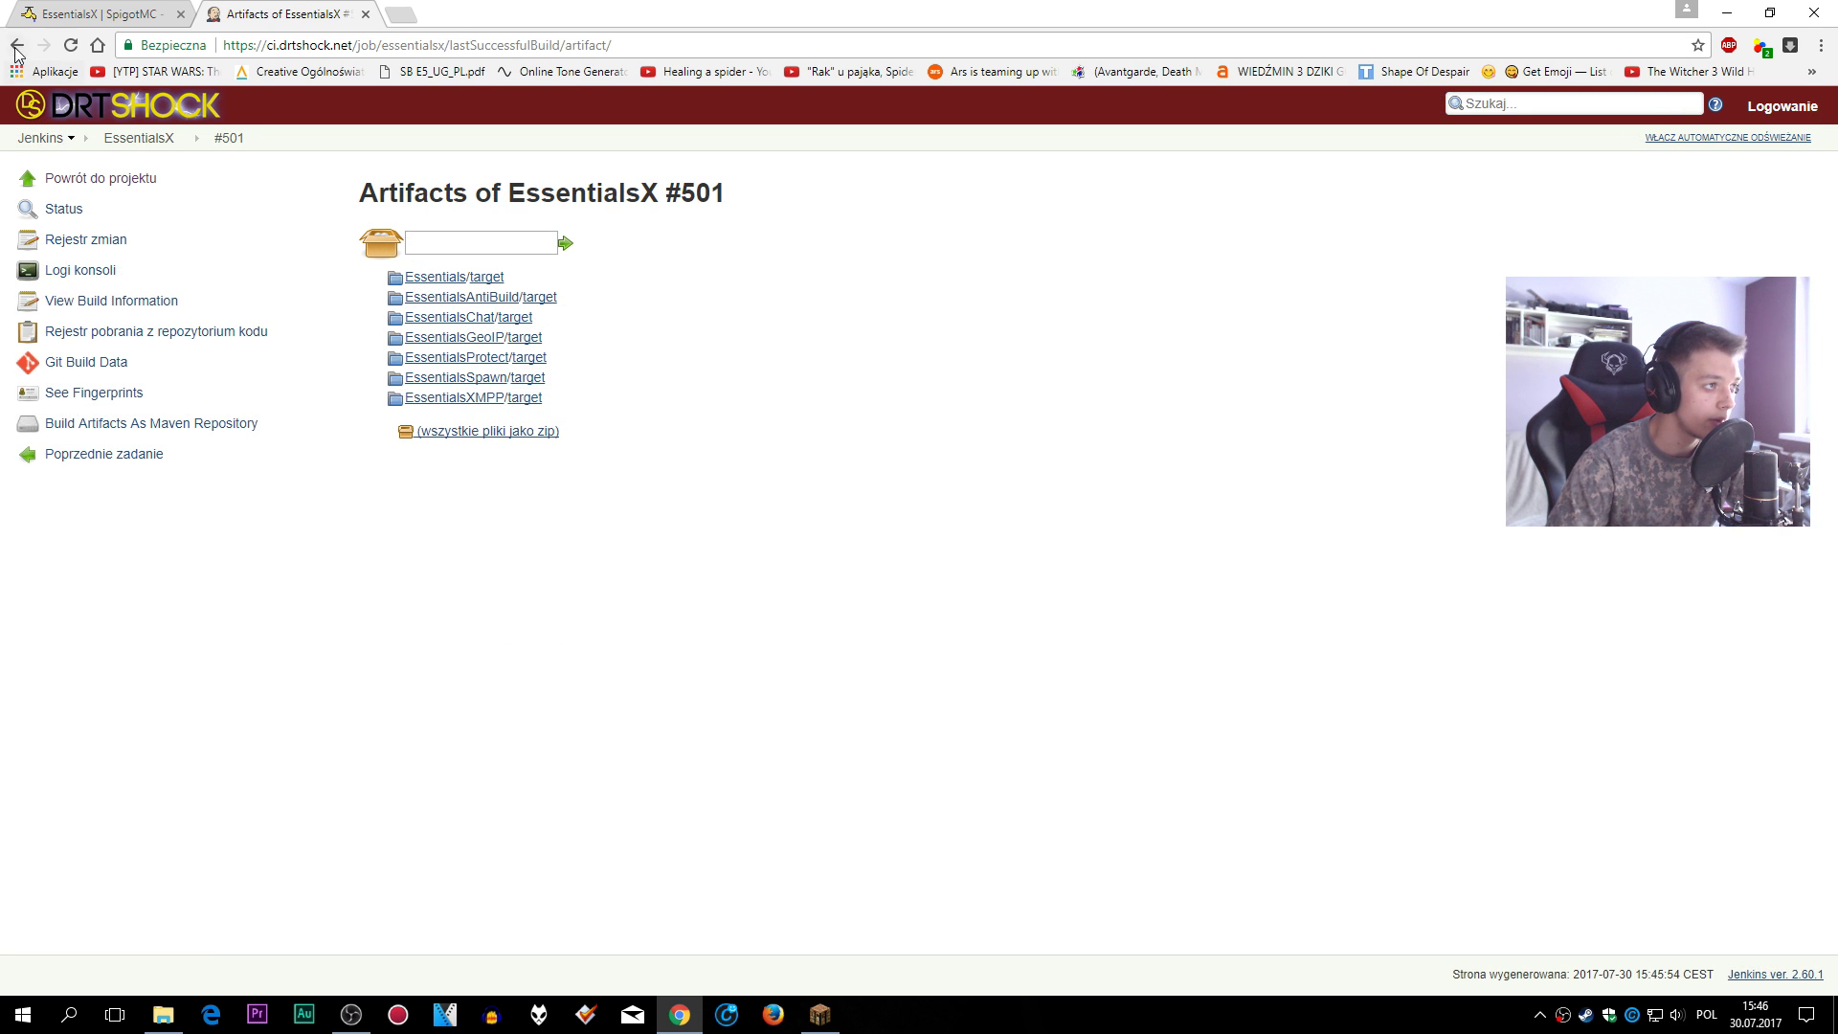
click(17, 46)
- Download and keep the EssentialsX, AntiBuild, Chat and GeoIP 2.0.1 jars
click(542, 305)
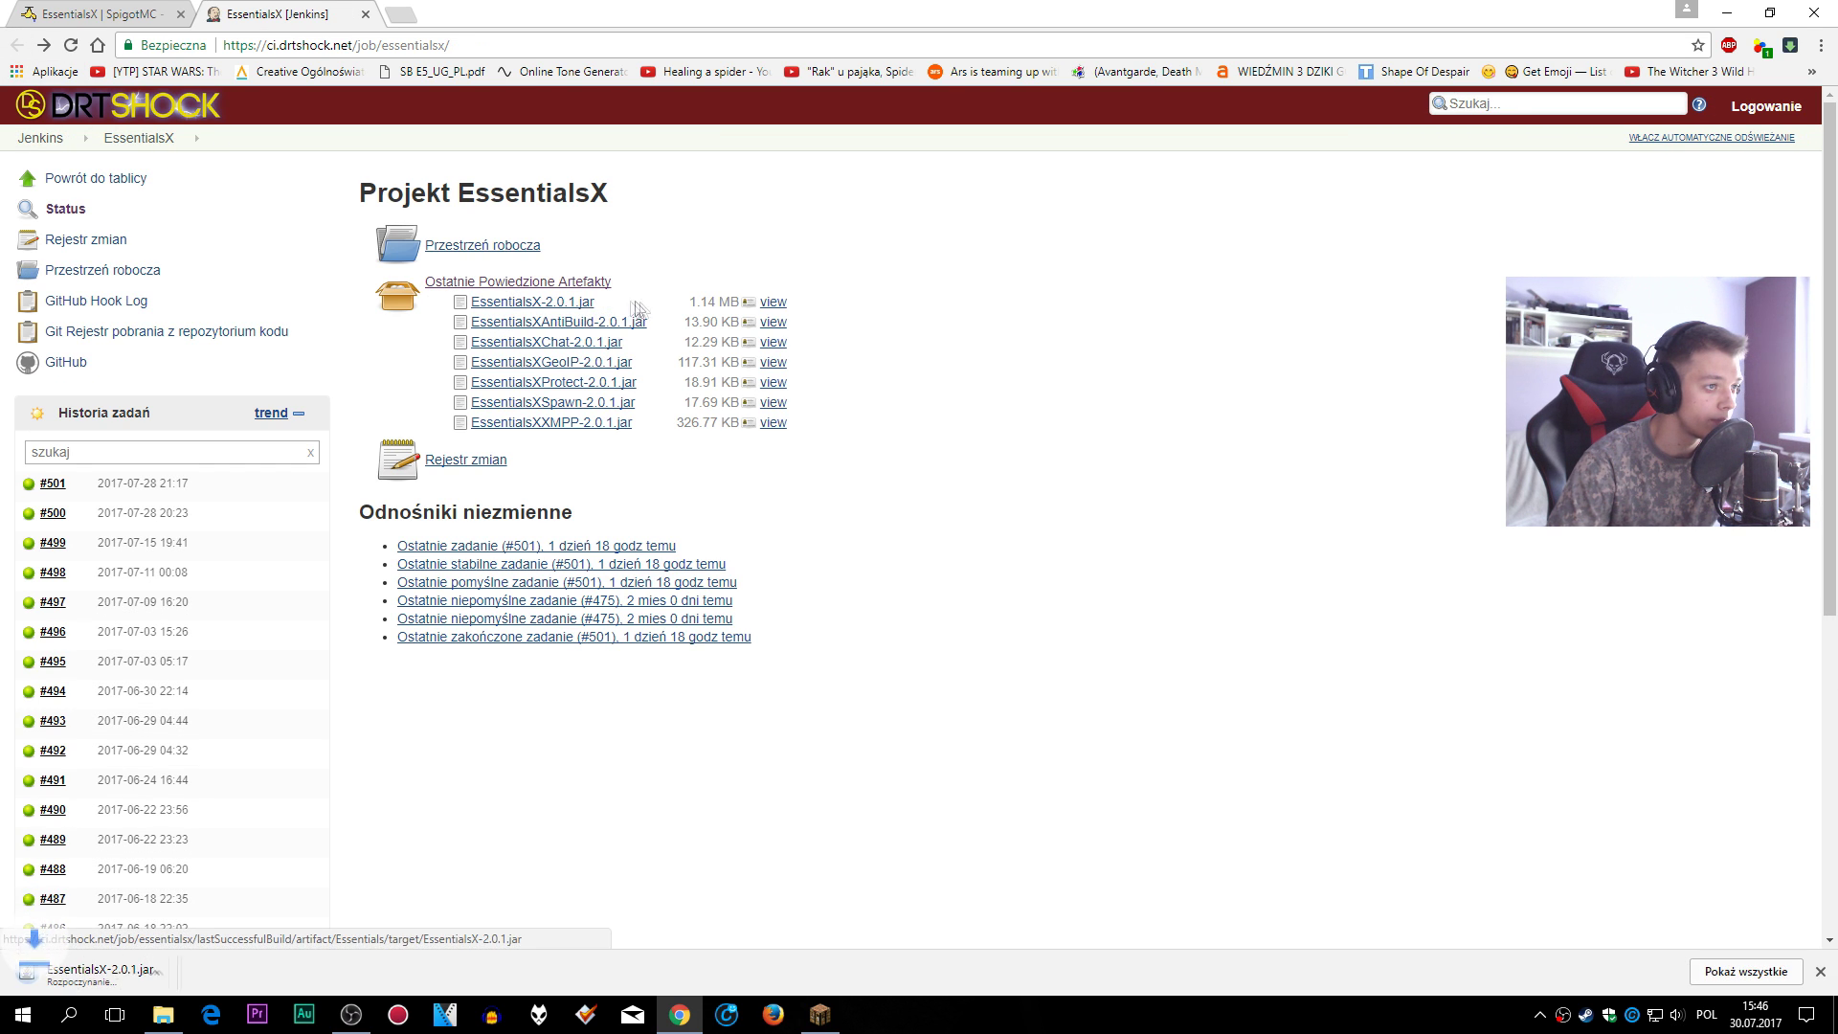
click(394, 972)
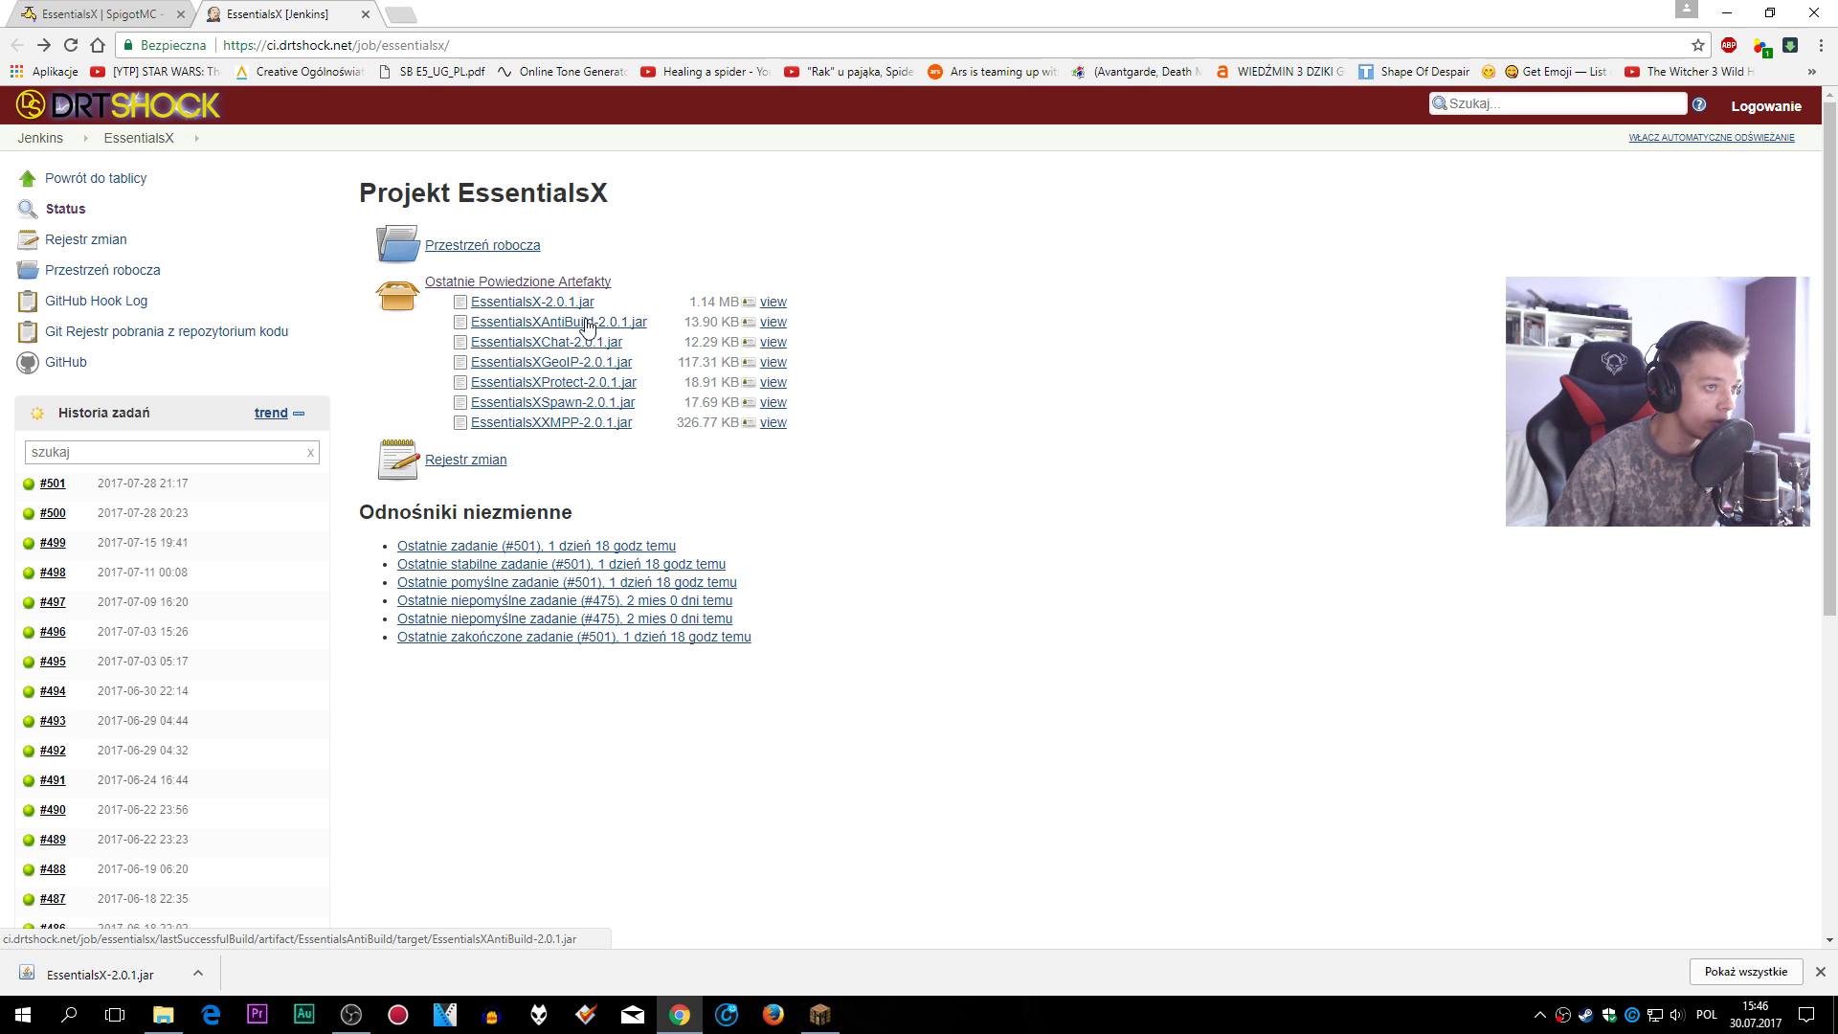
click(588, 330)
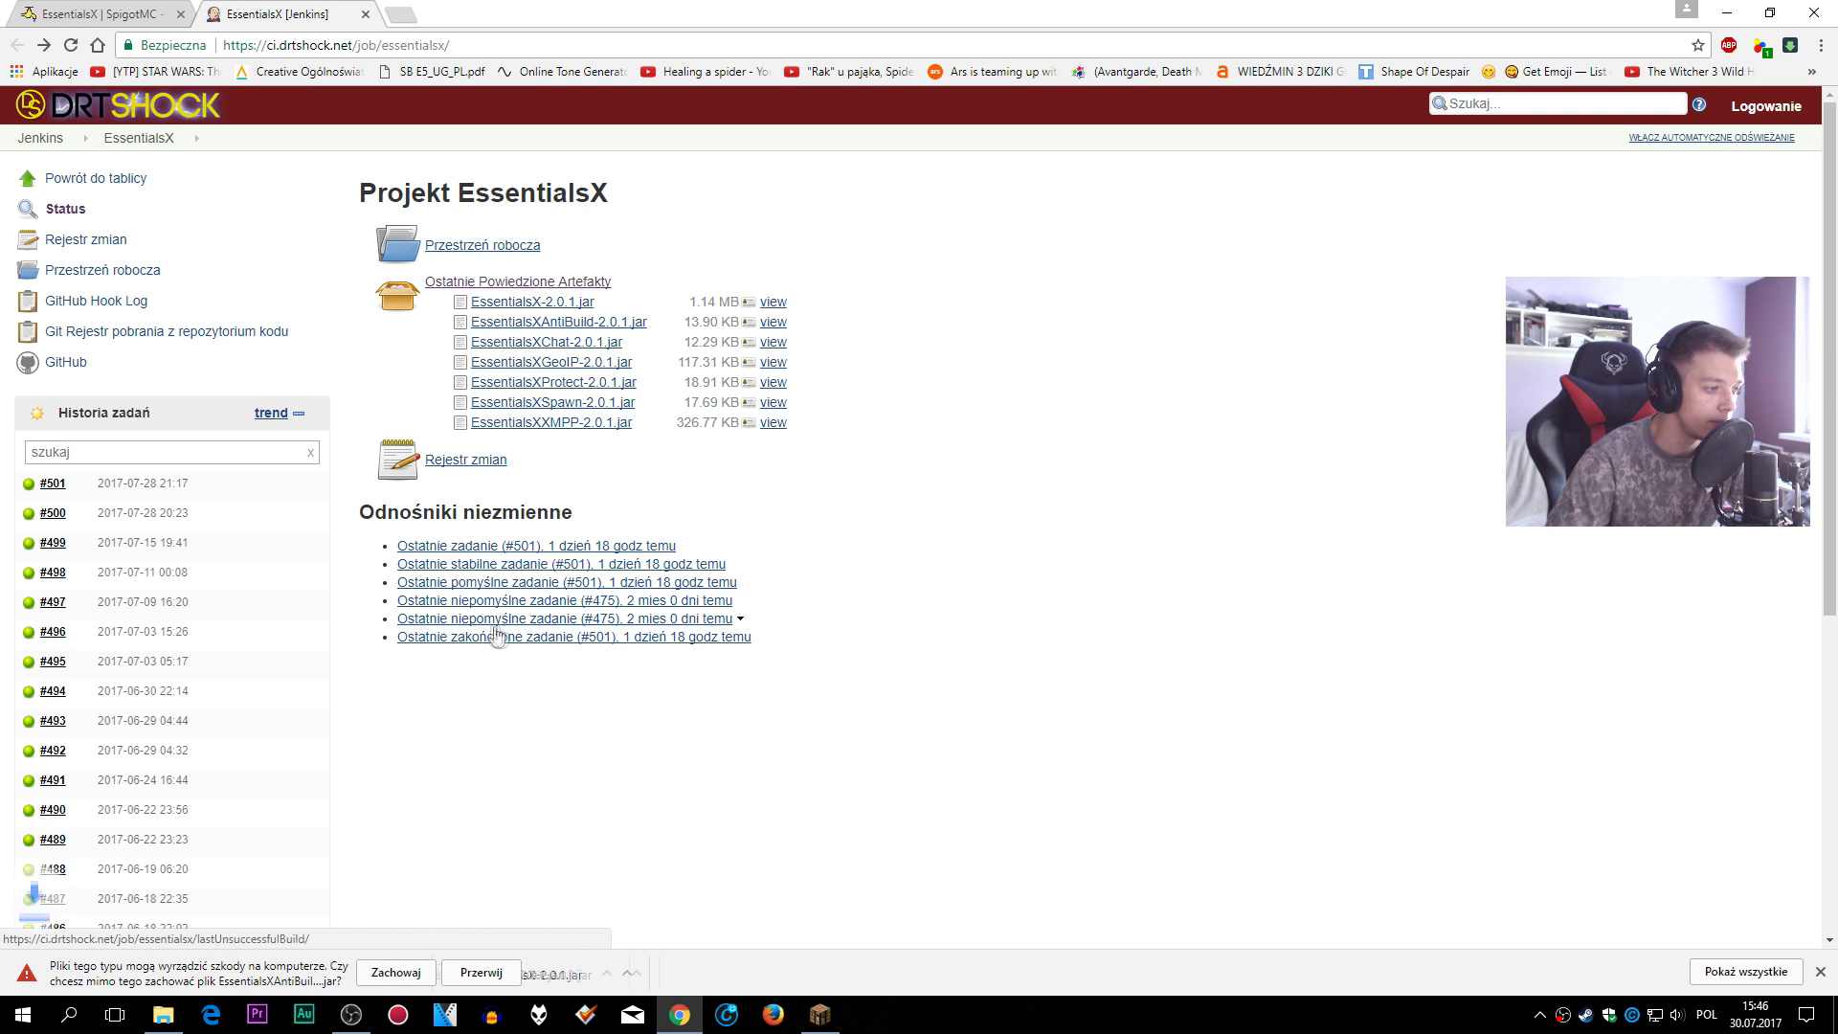
click(383, 971)
click(536, 346)
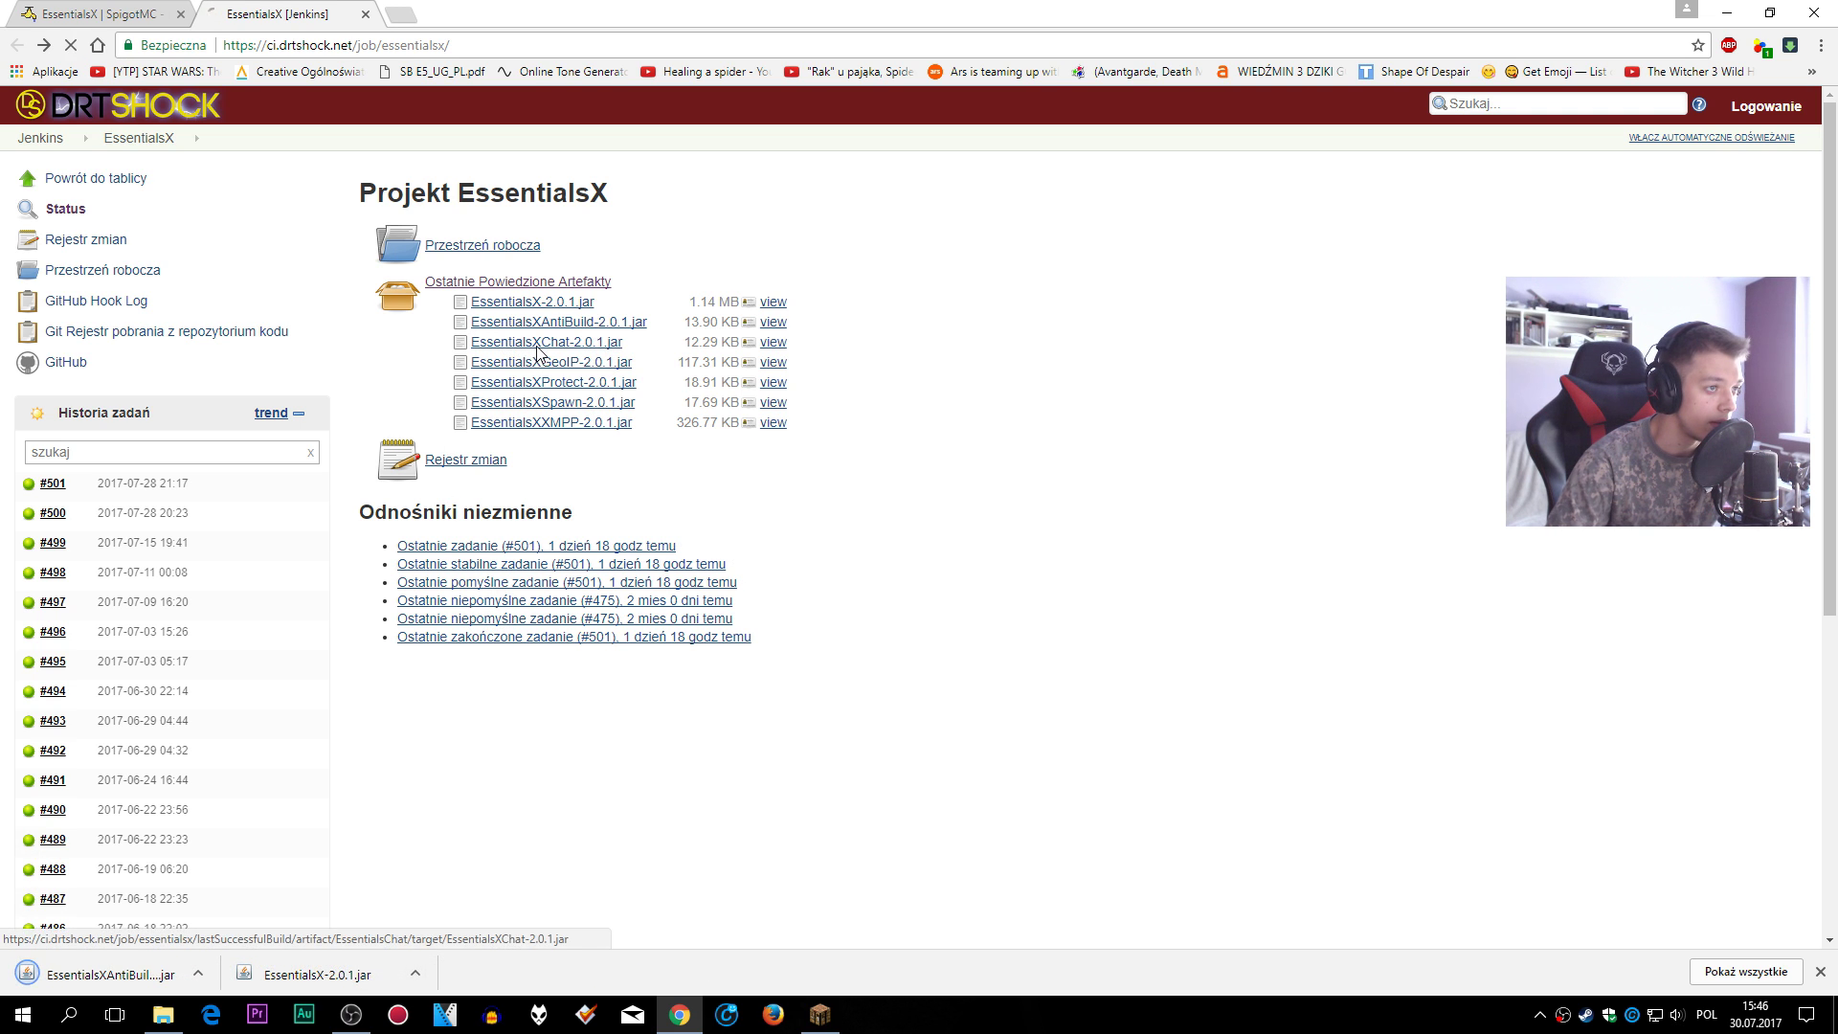
click(382, 972)
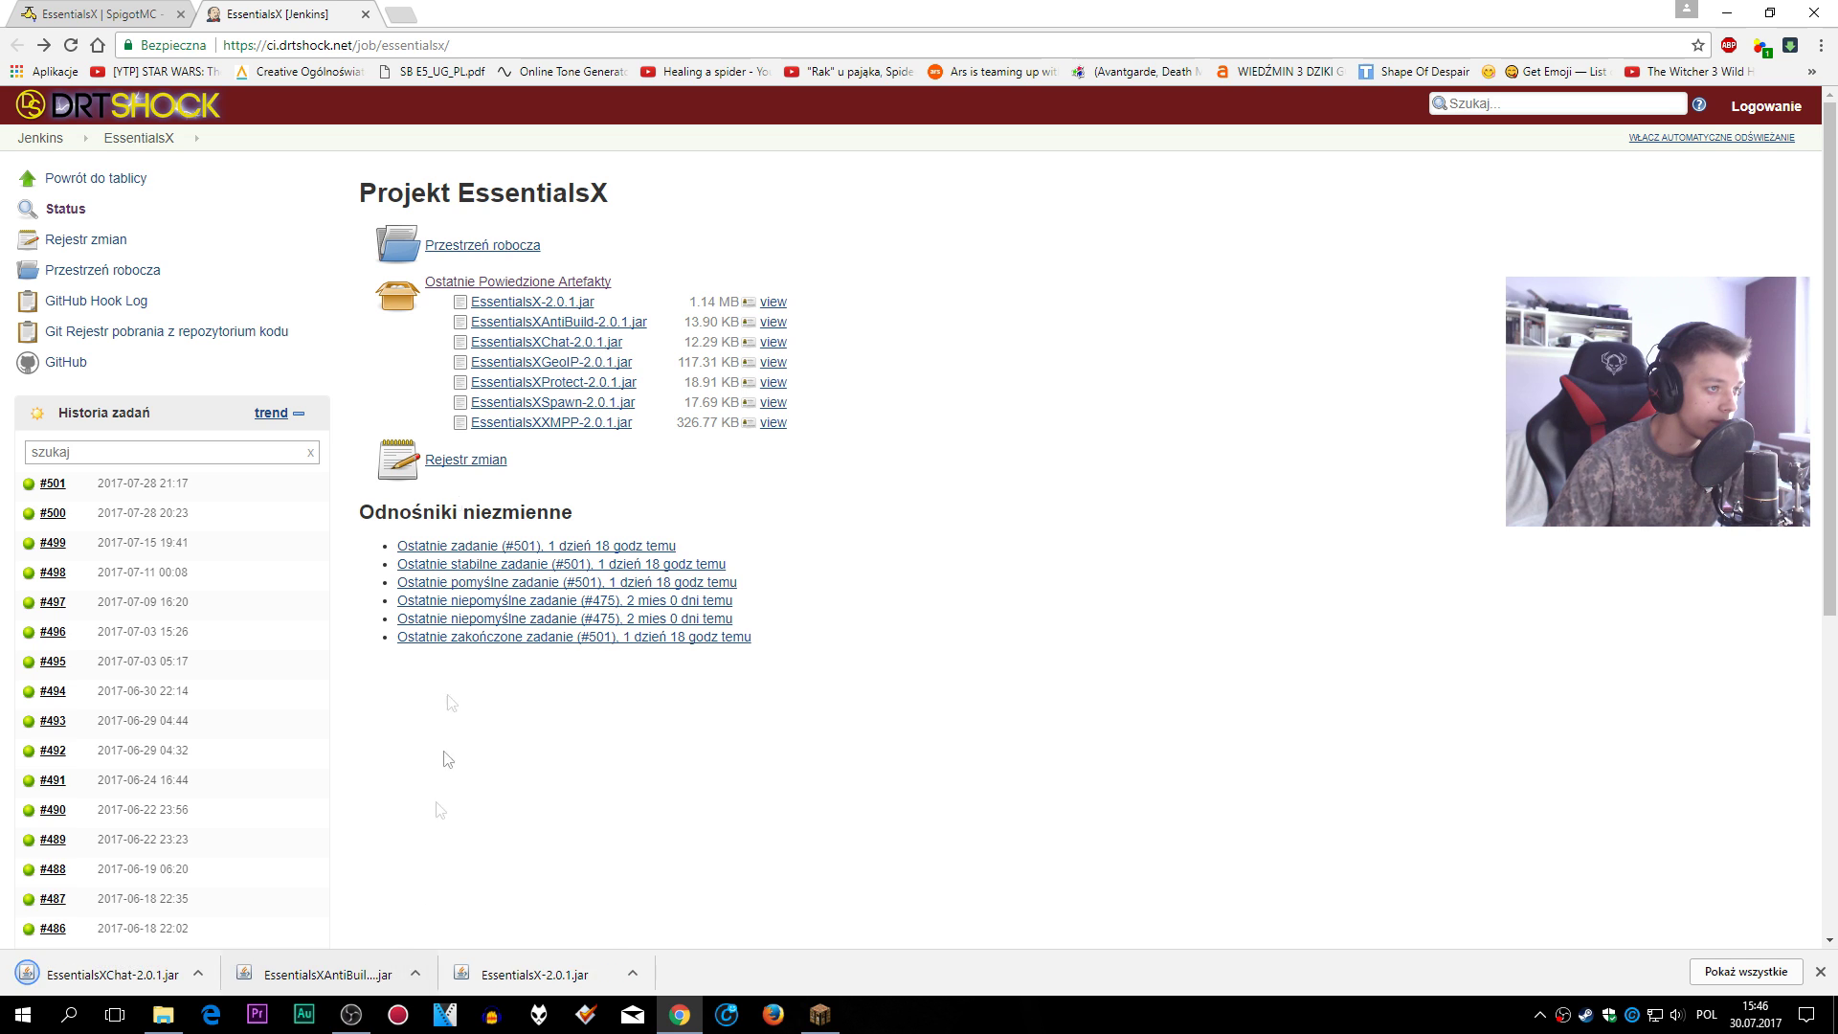
click(560, 362)
click(383, 971)
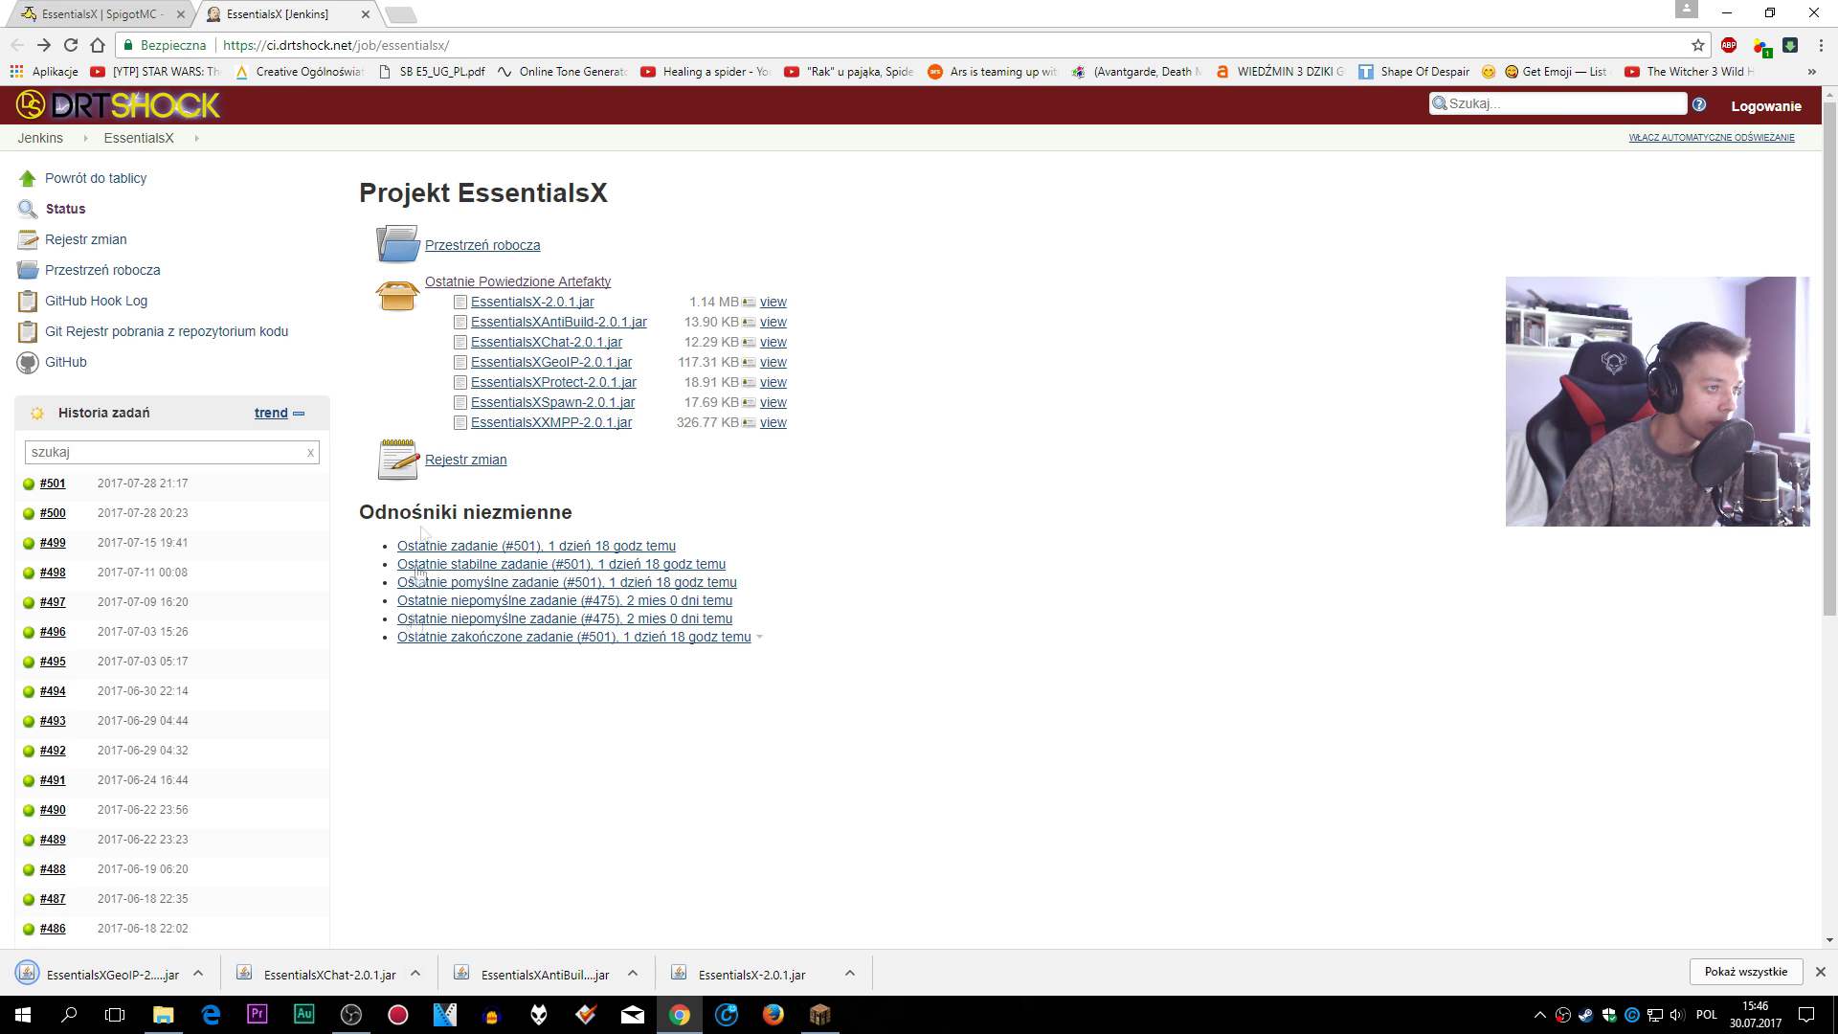
- Download and keep the EssentialsX Protect, Spawn and XMPP 2.0.1 jars
click(548, 387)
click(392, 971)
click(561, 406)
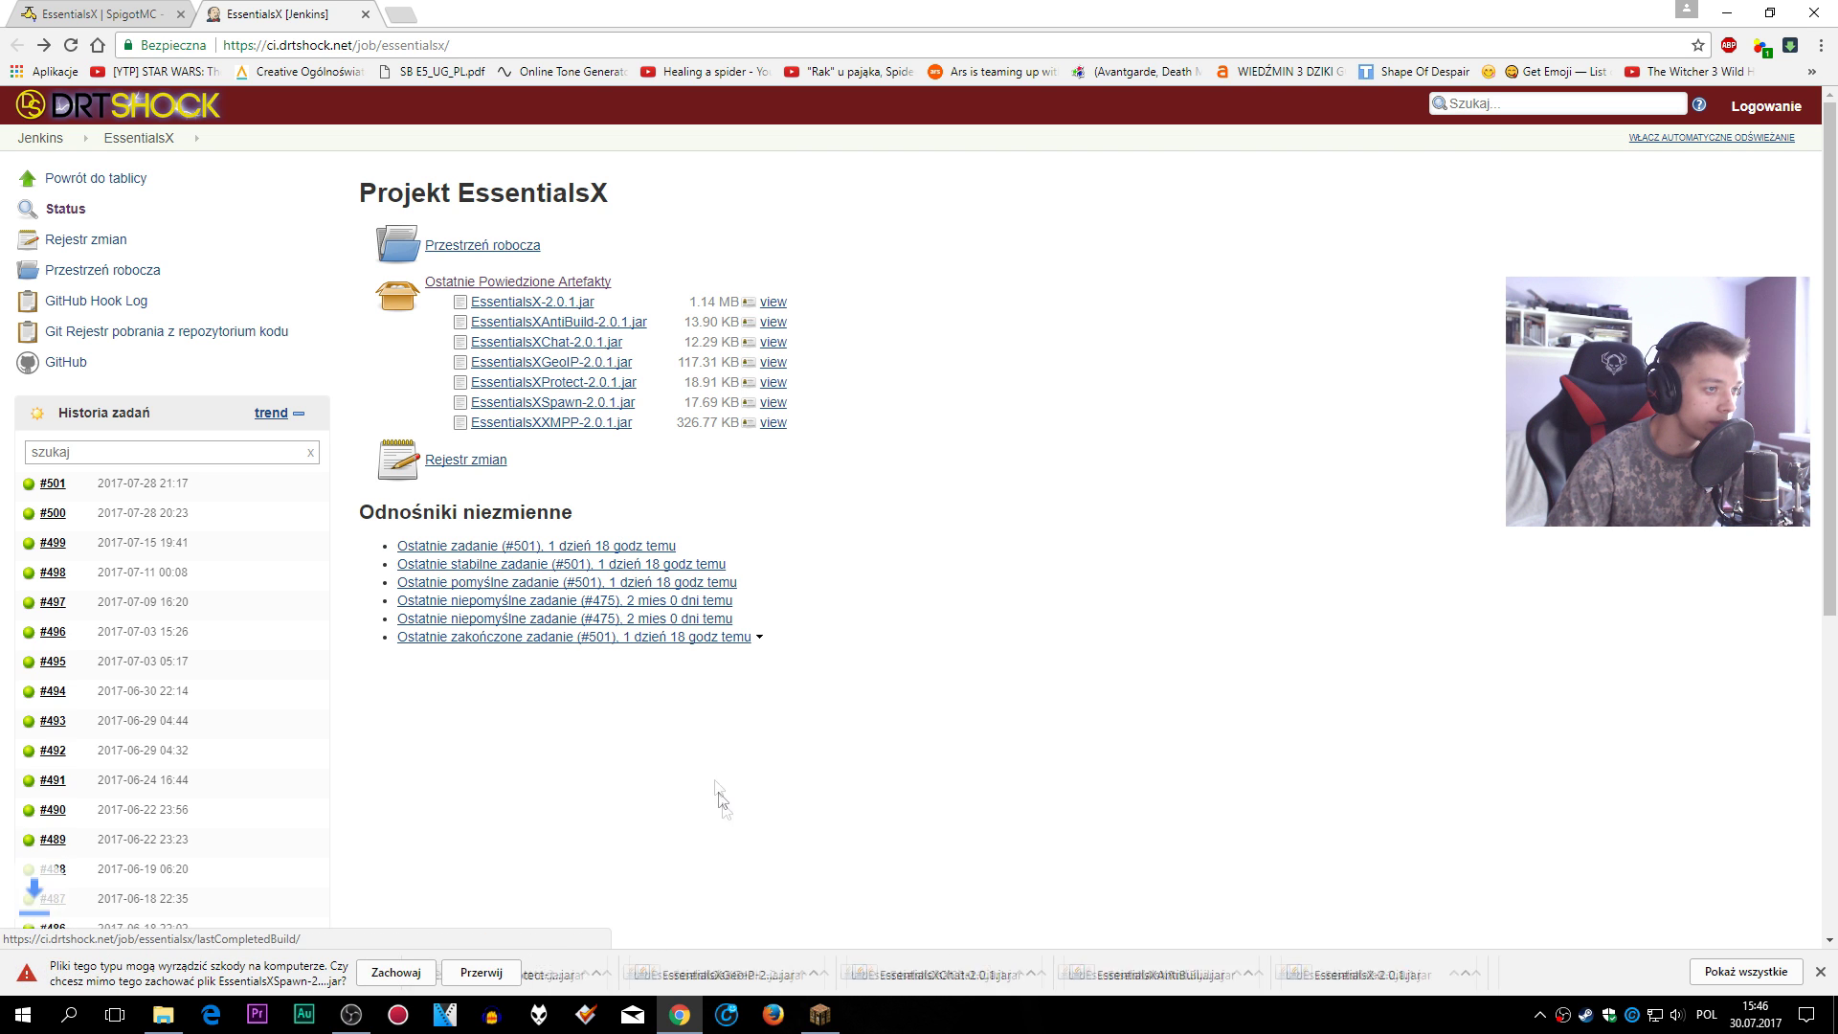
click(388, 971)
click(577, 422)
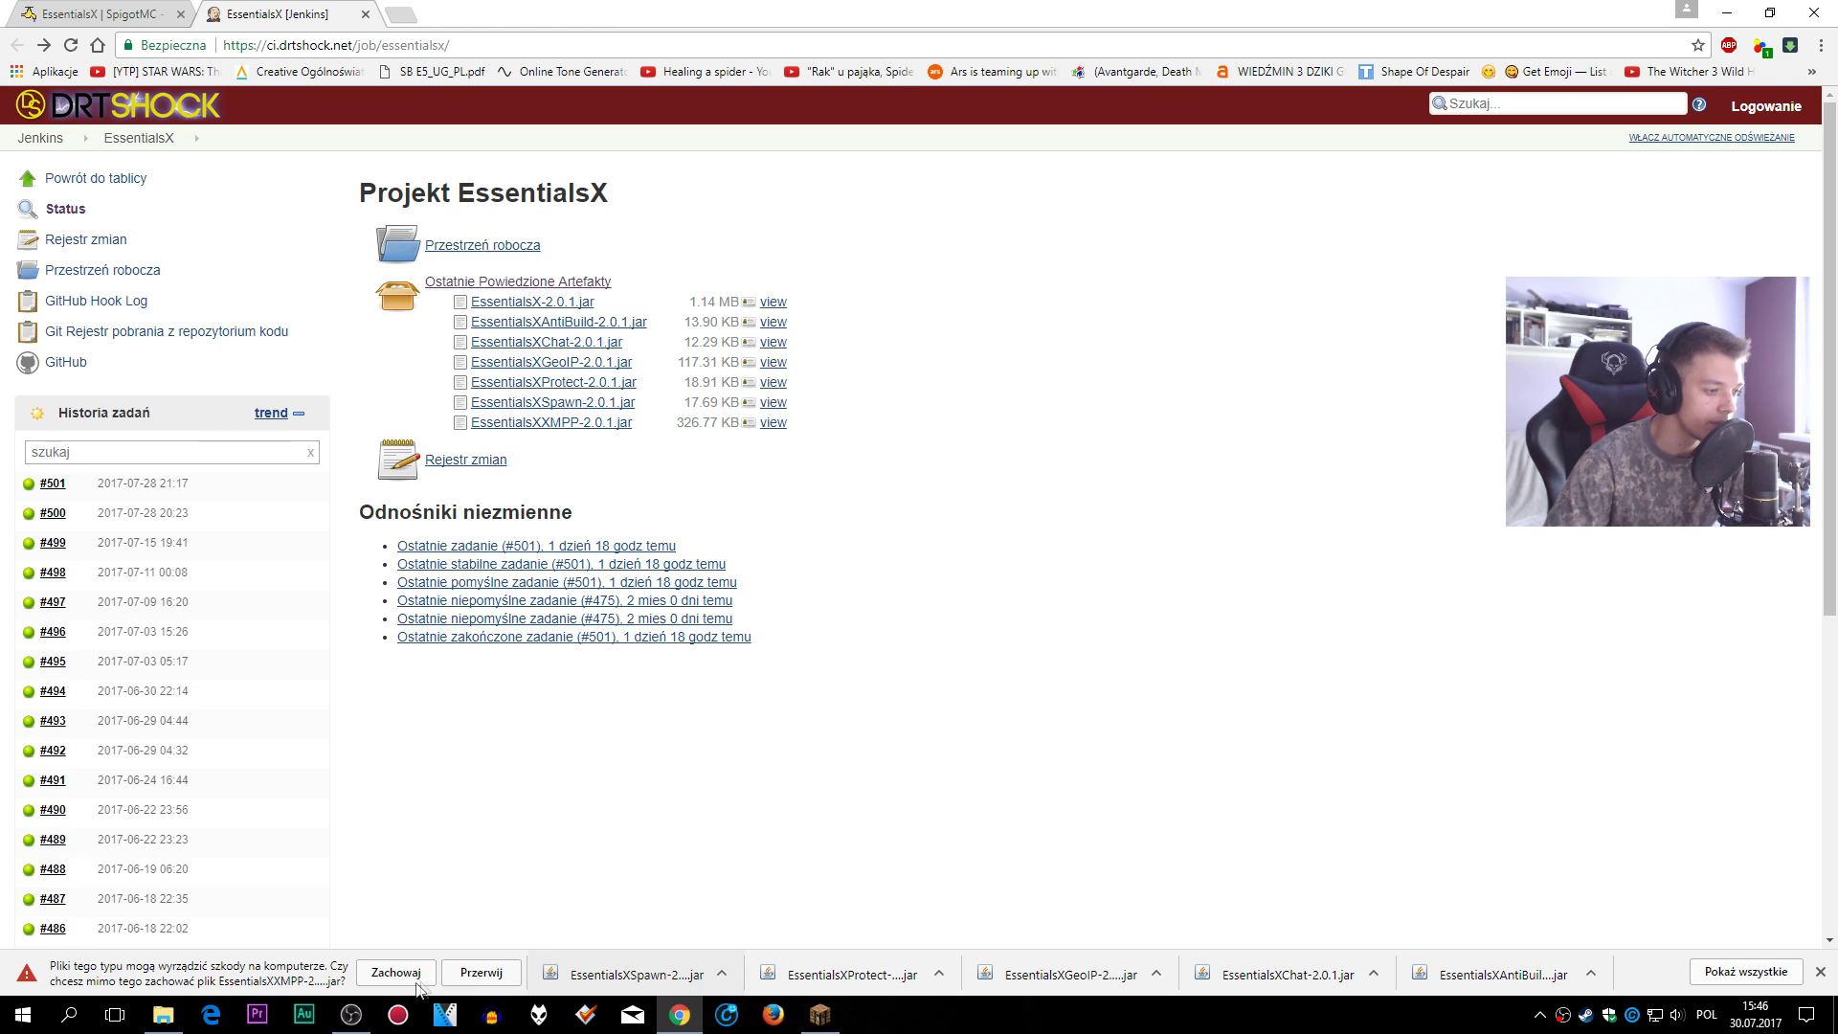
click(416, 976)
- Clear Chrome's downloads list and minimize the browser
click(1752, 971)
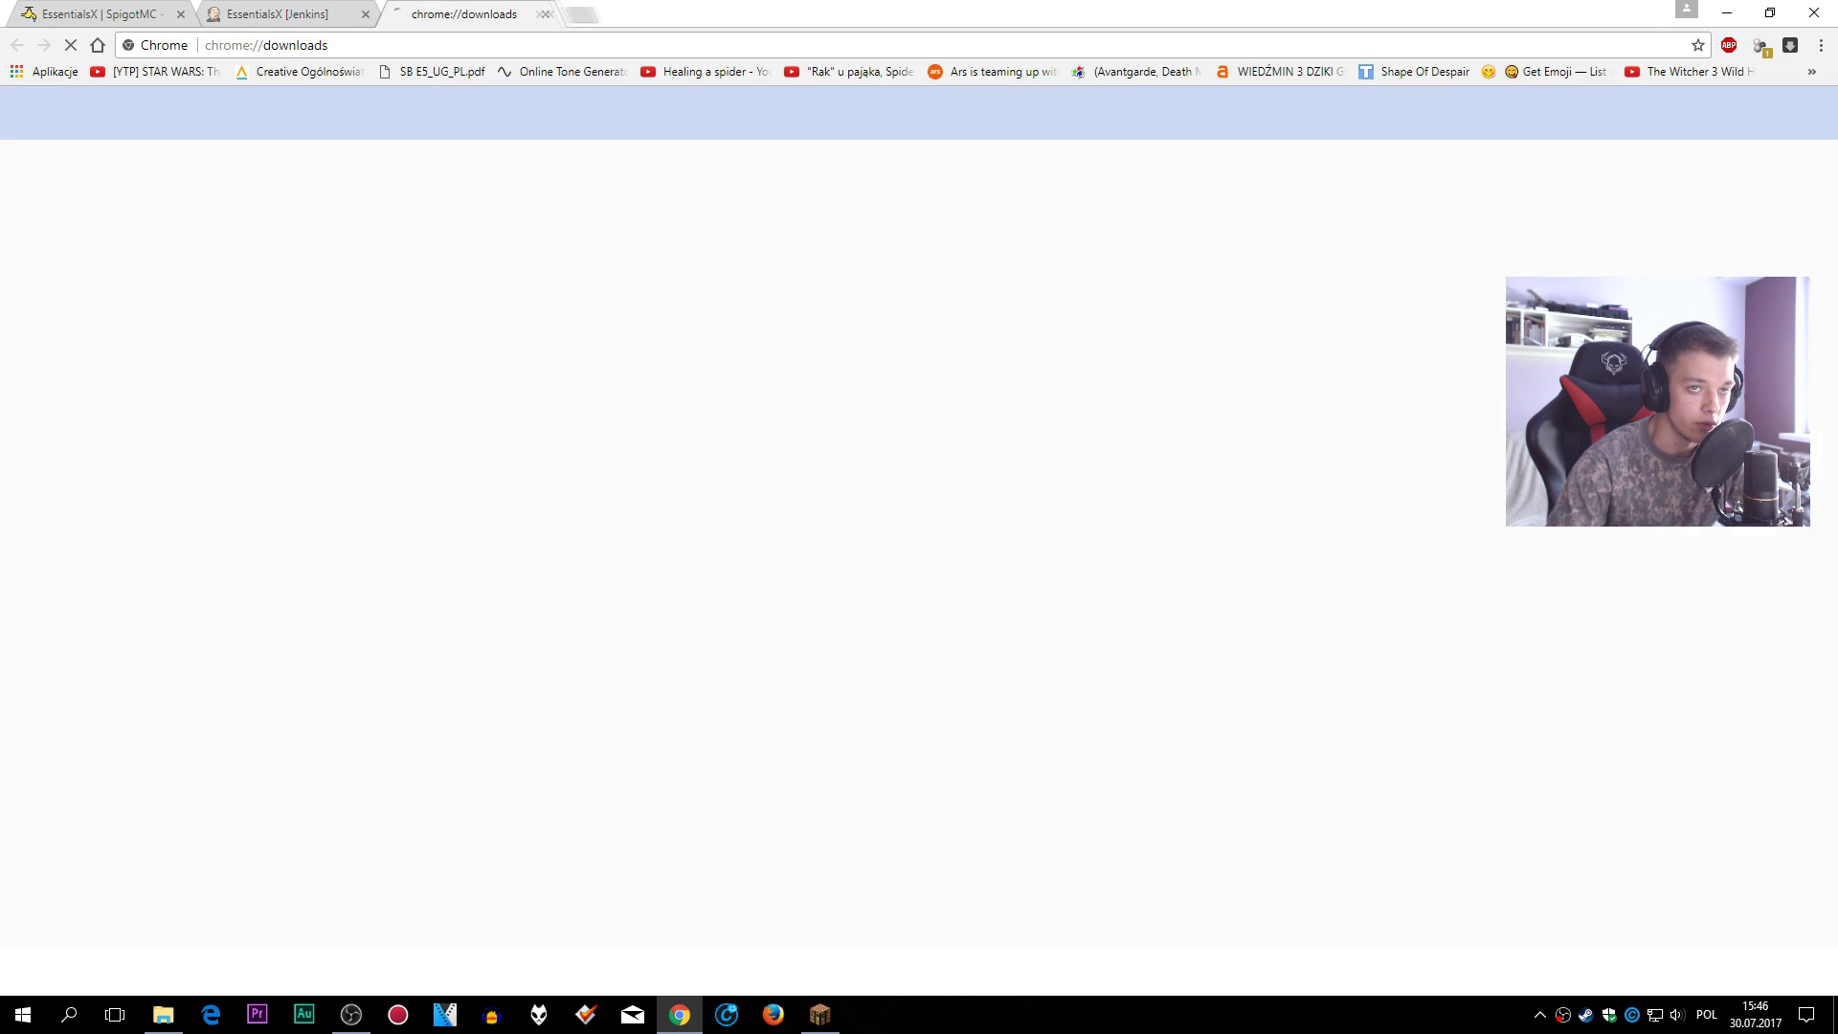
click(1811, 113)
click(1754, 123)
click(1725, 13)
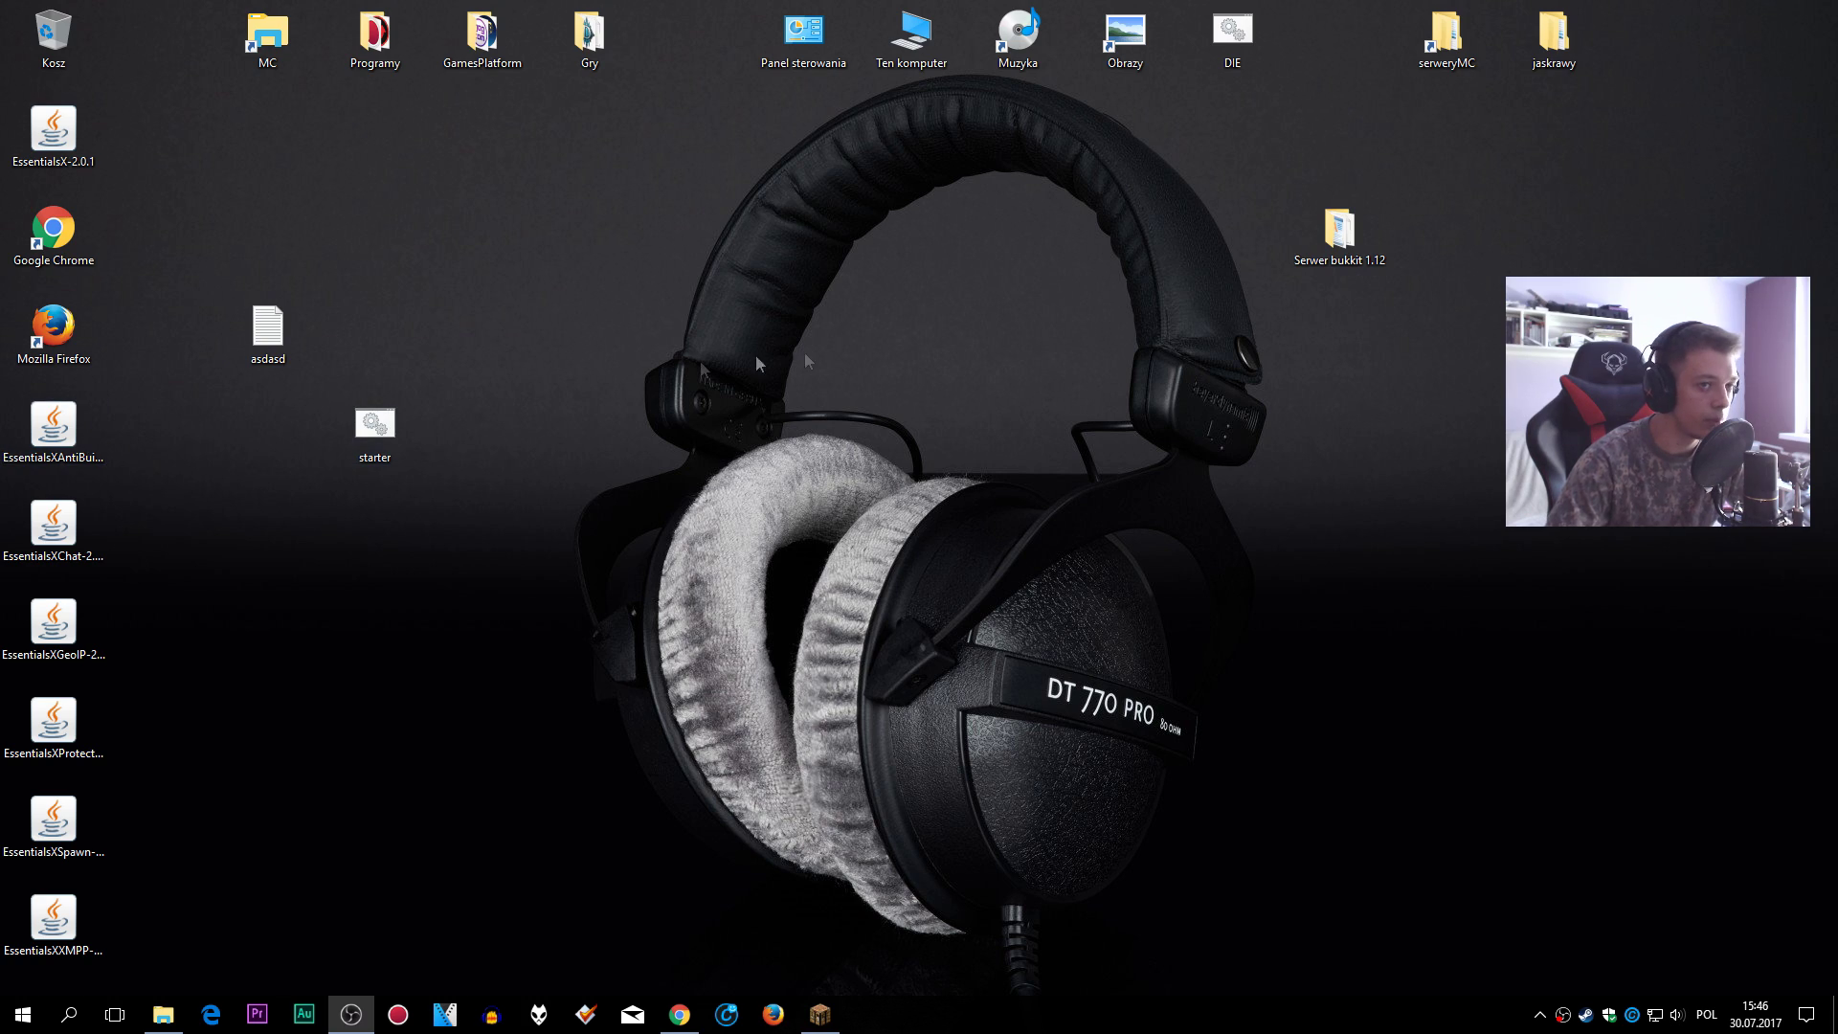
- Open Serwer bukkit 1.12 > plugins and group the EssentialsX jars together on the desktop
double_click(1339, 229)
drag(862, 120, 1036, 199)
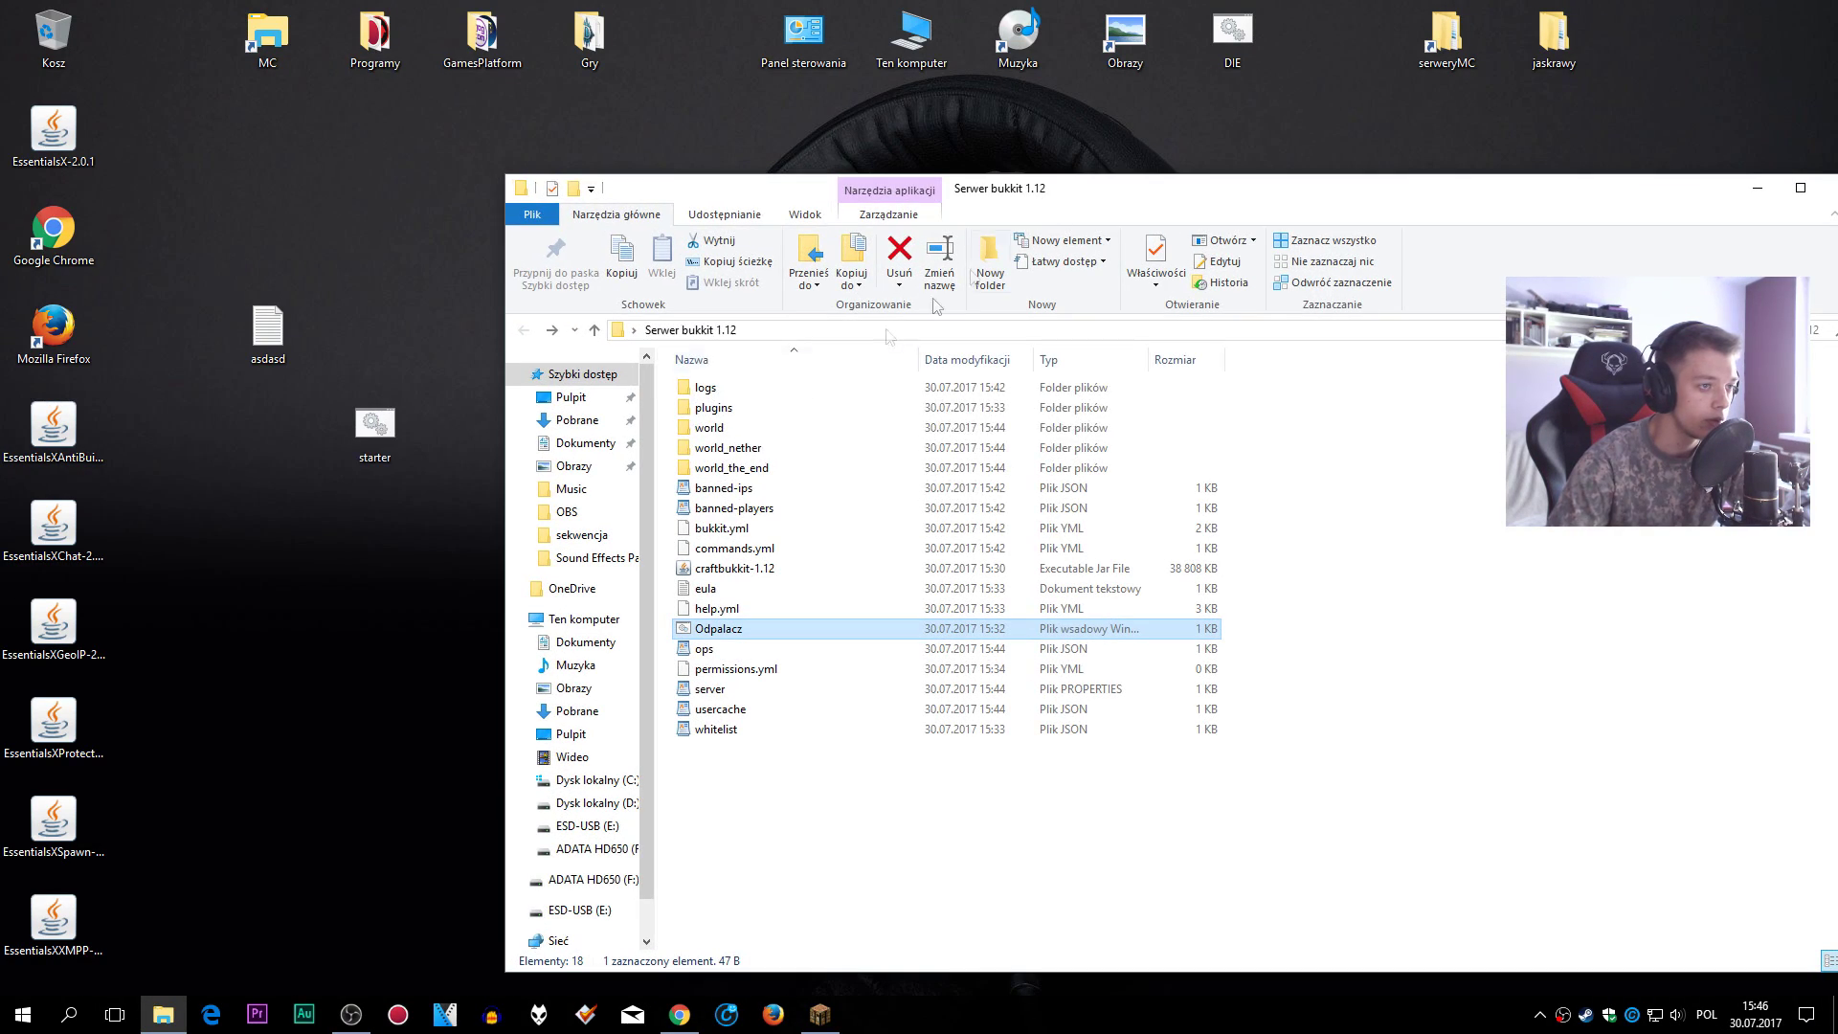
double_click(737, 412)
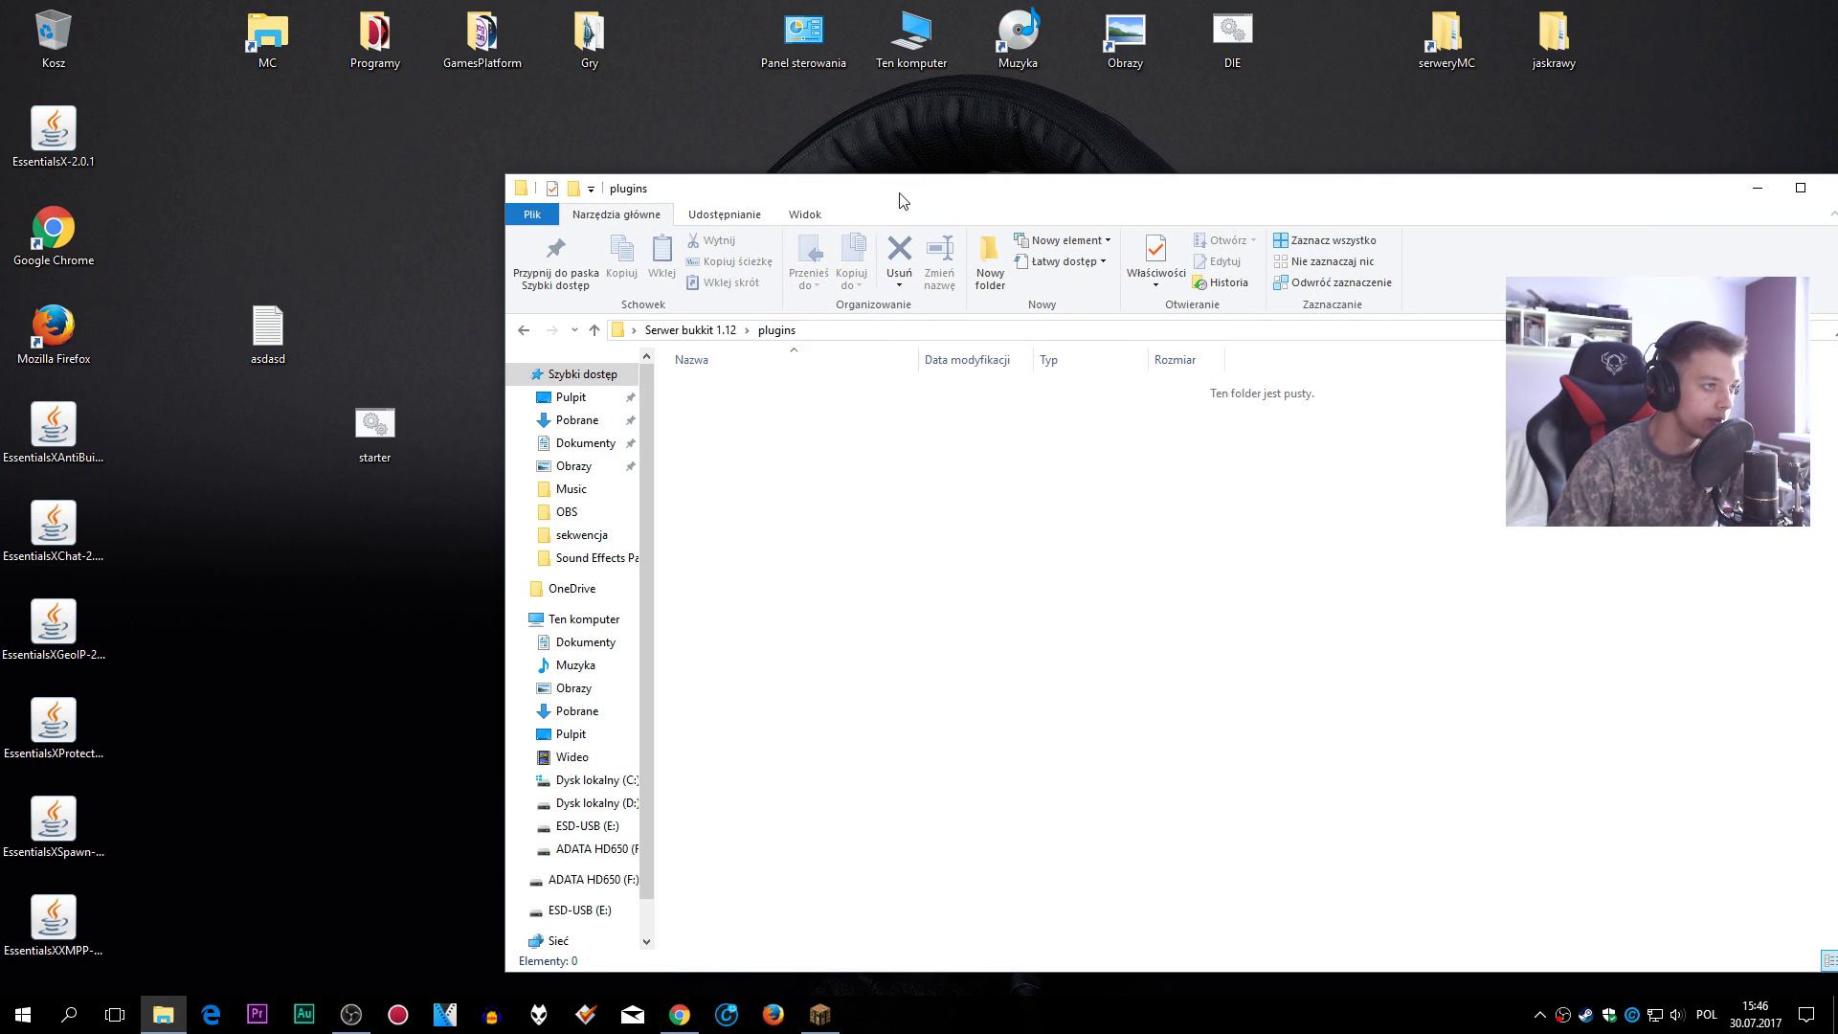
drag(899, 200, 950, 206)
drag(268, 330, 177, 48)
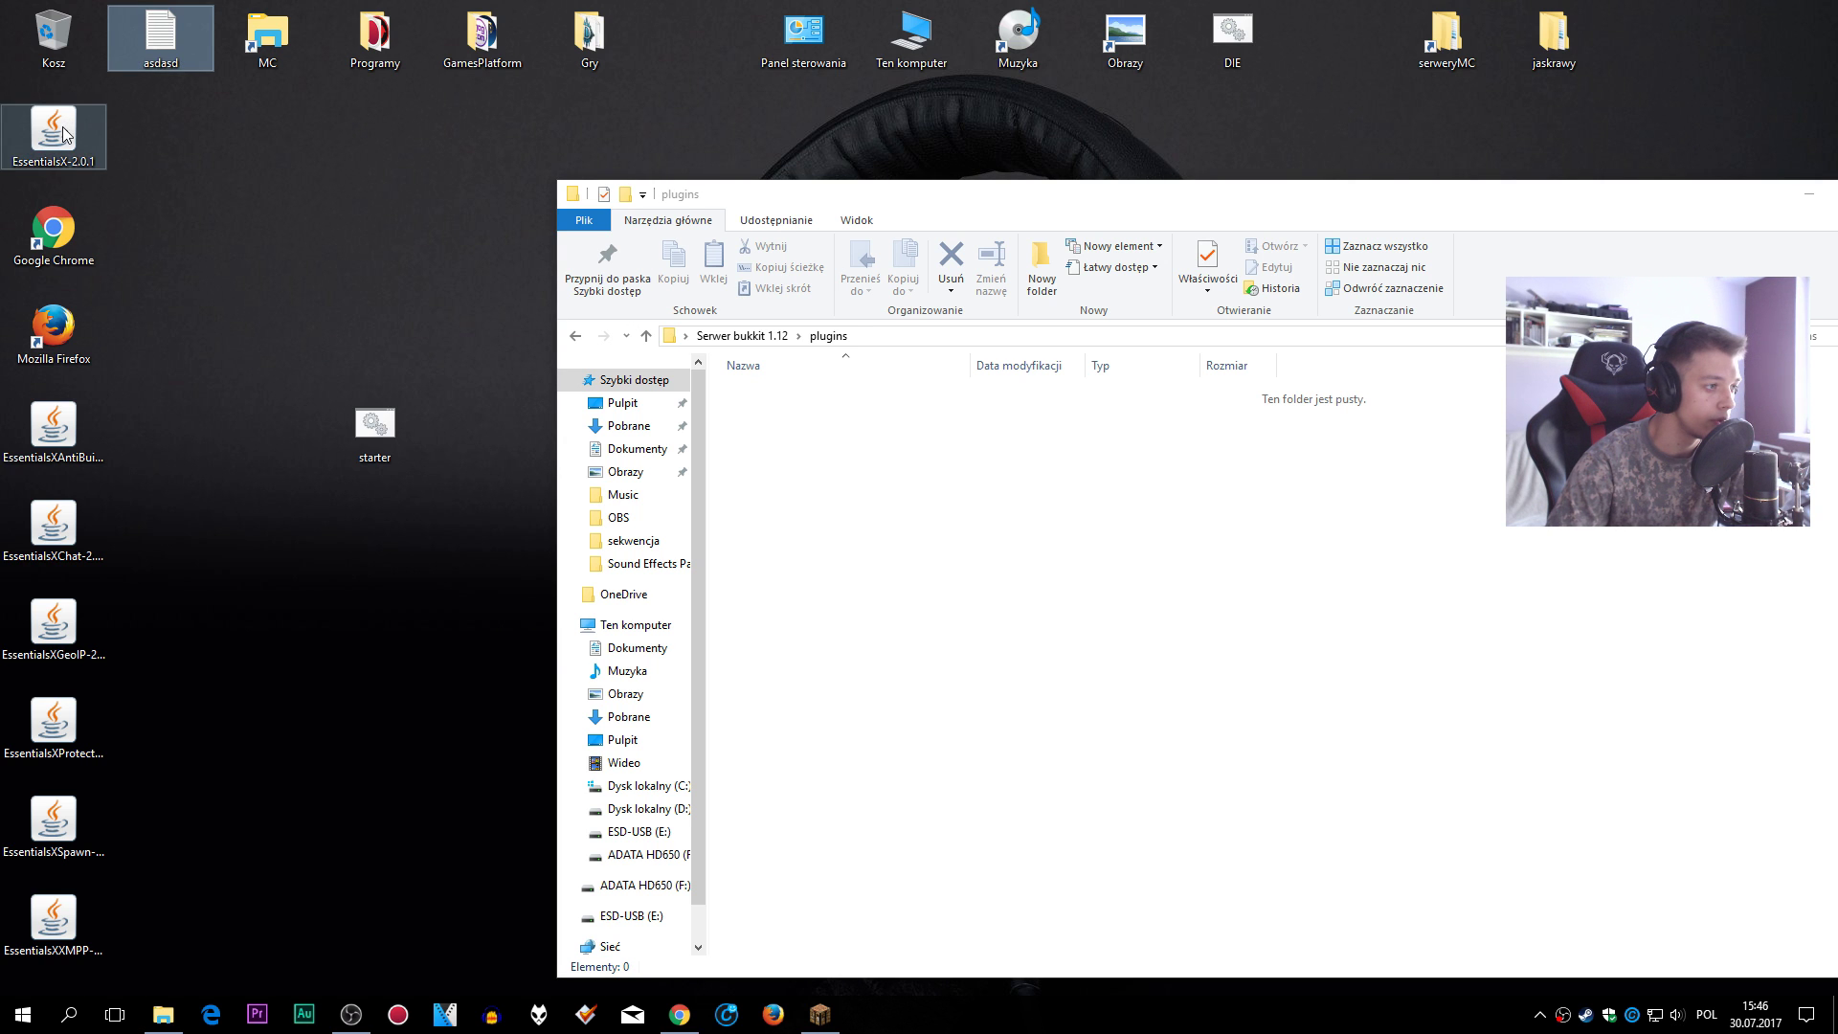
drag(63, 134, 170, 430)
- Cut the seven EssentialsX jars from the desktop and paste them into plugins
drag(290, 413, 44, 911)
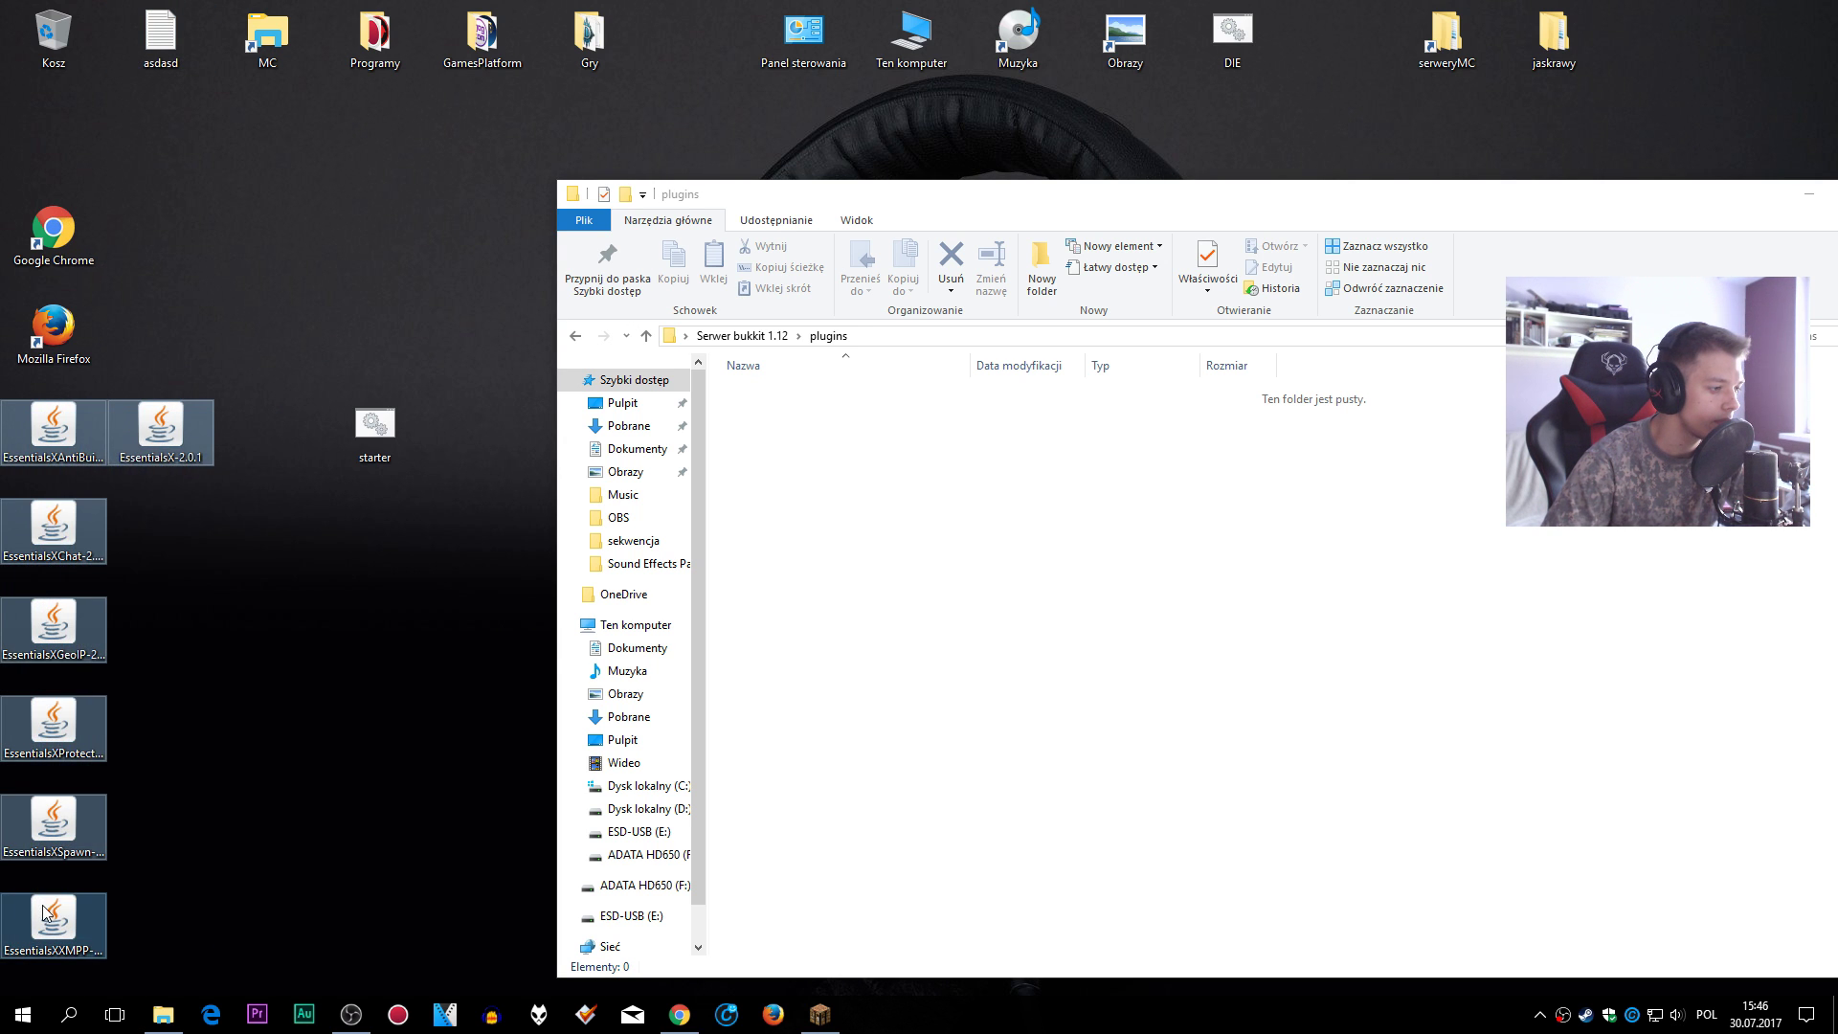
right_click(44, 911)
click(103, 770)
right_click(1030, 372)
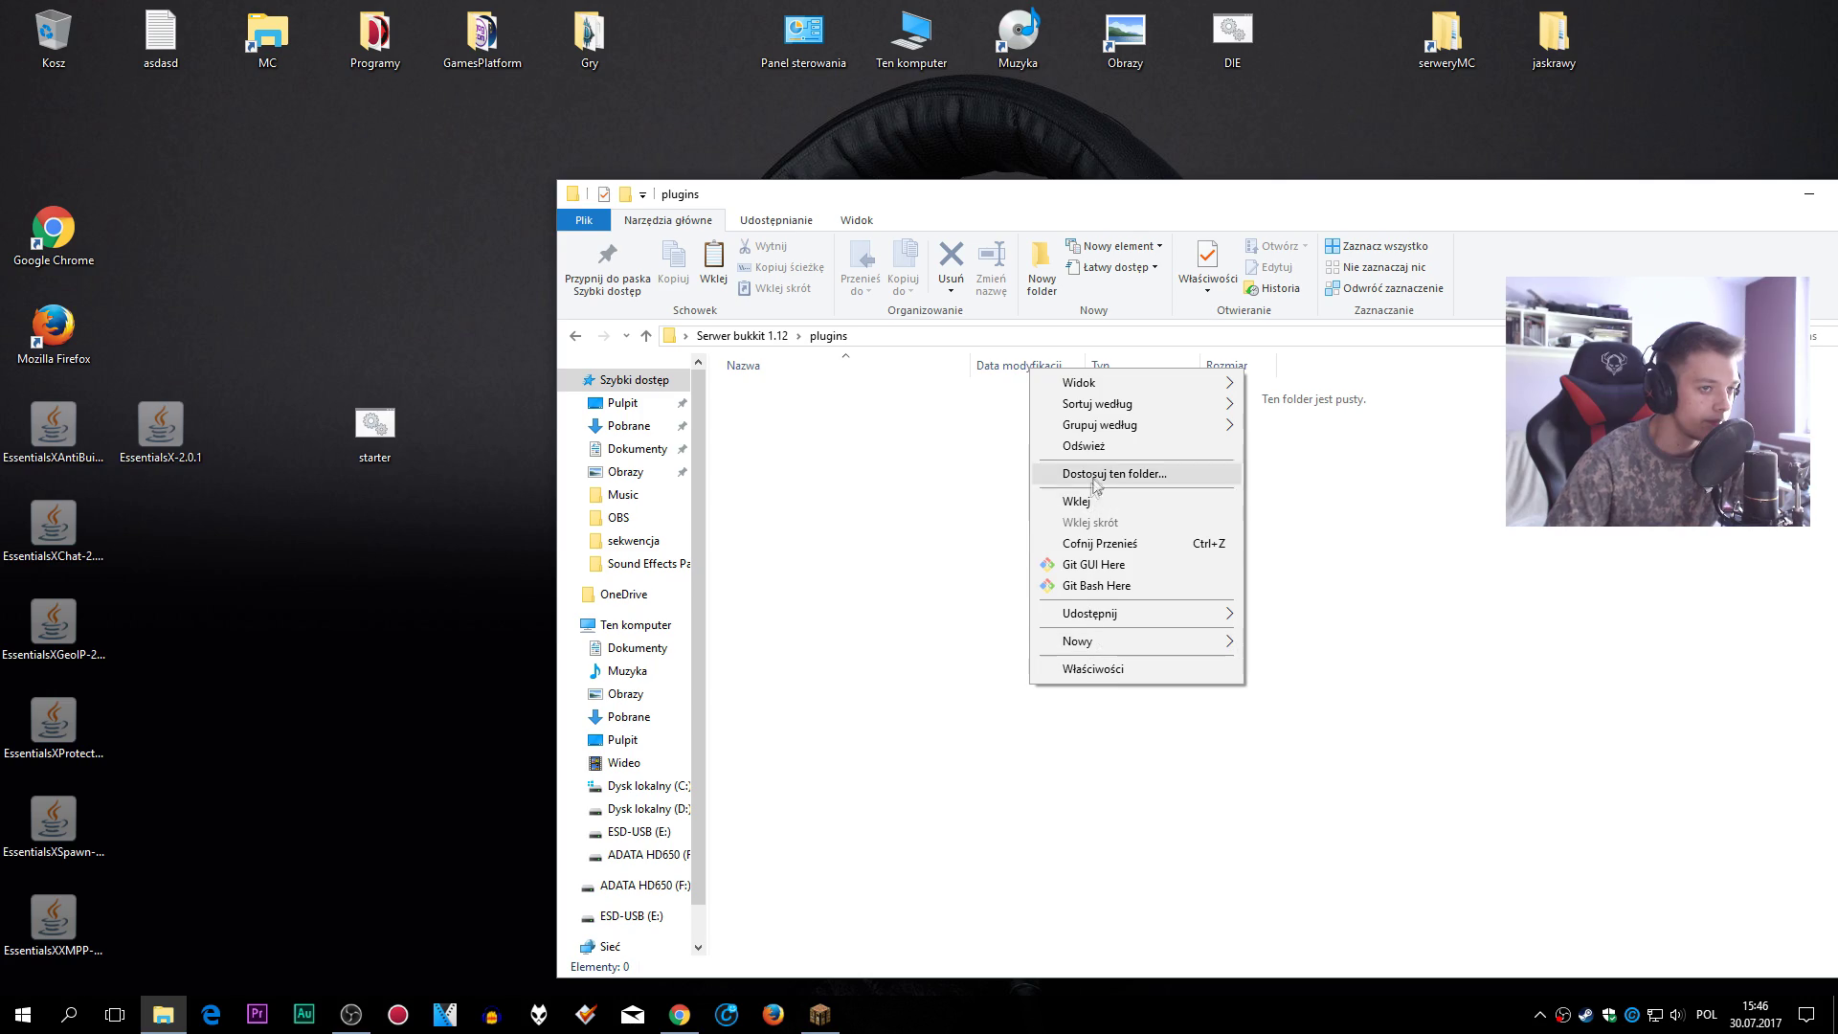
click(1106, 507)
drag(1148, 194, 975, 154)
click(1048, 579)
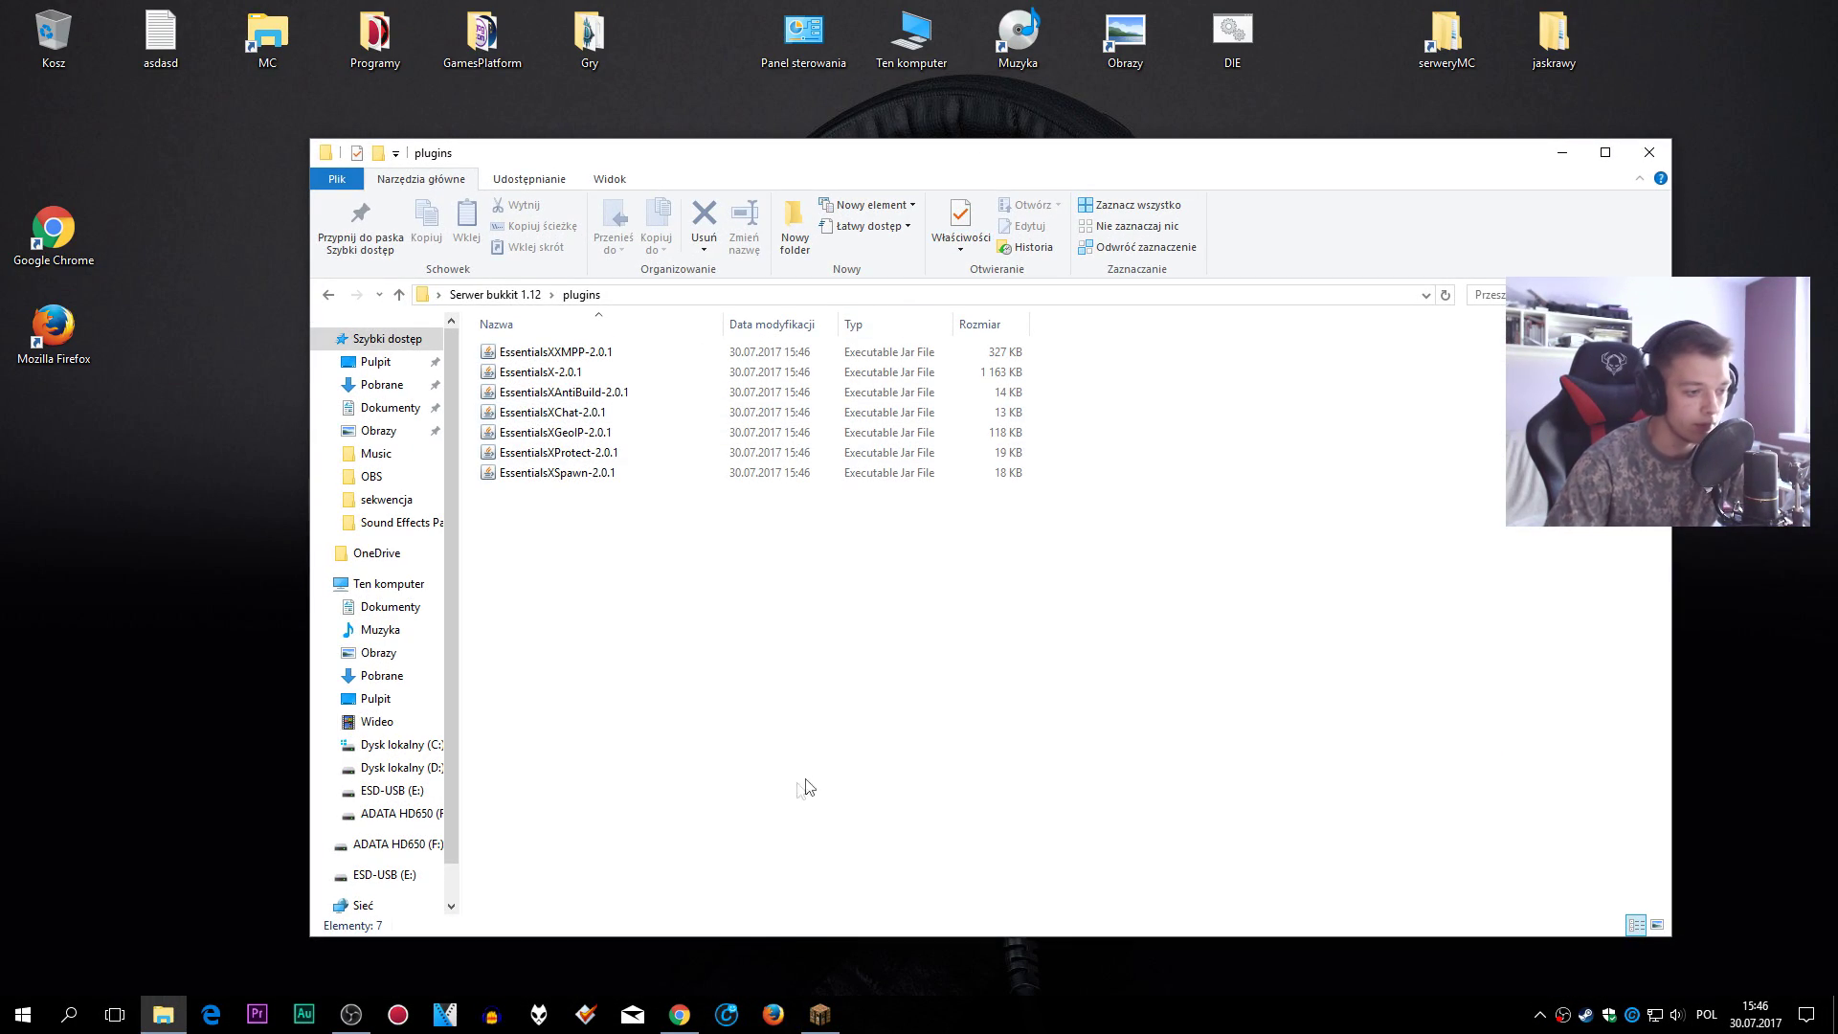
mouse_move(682, 1003)
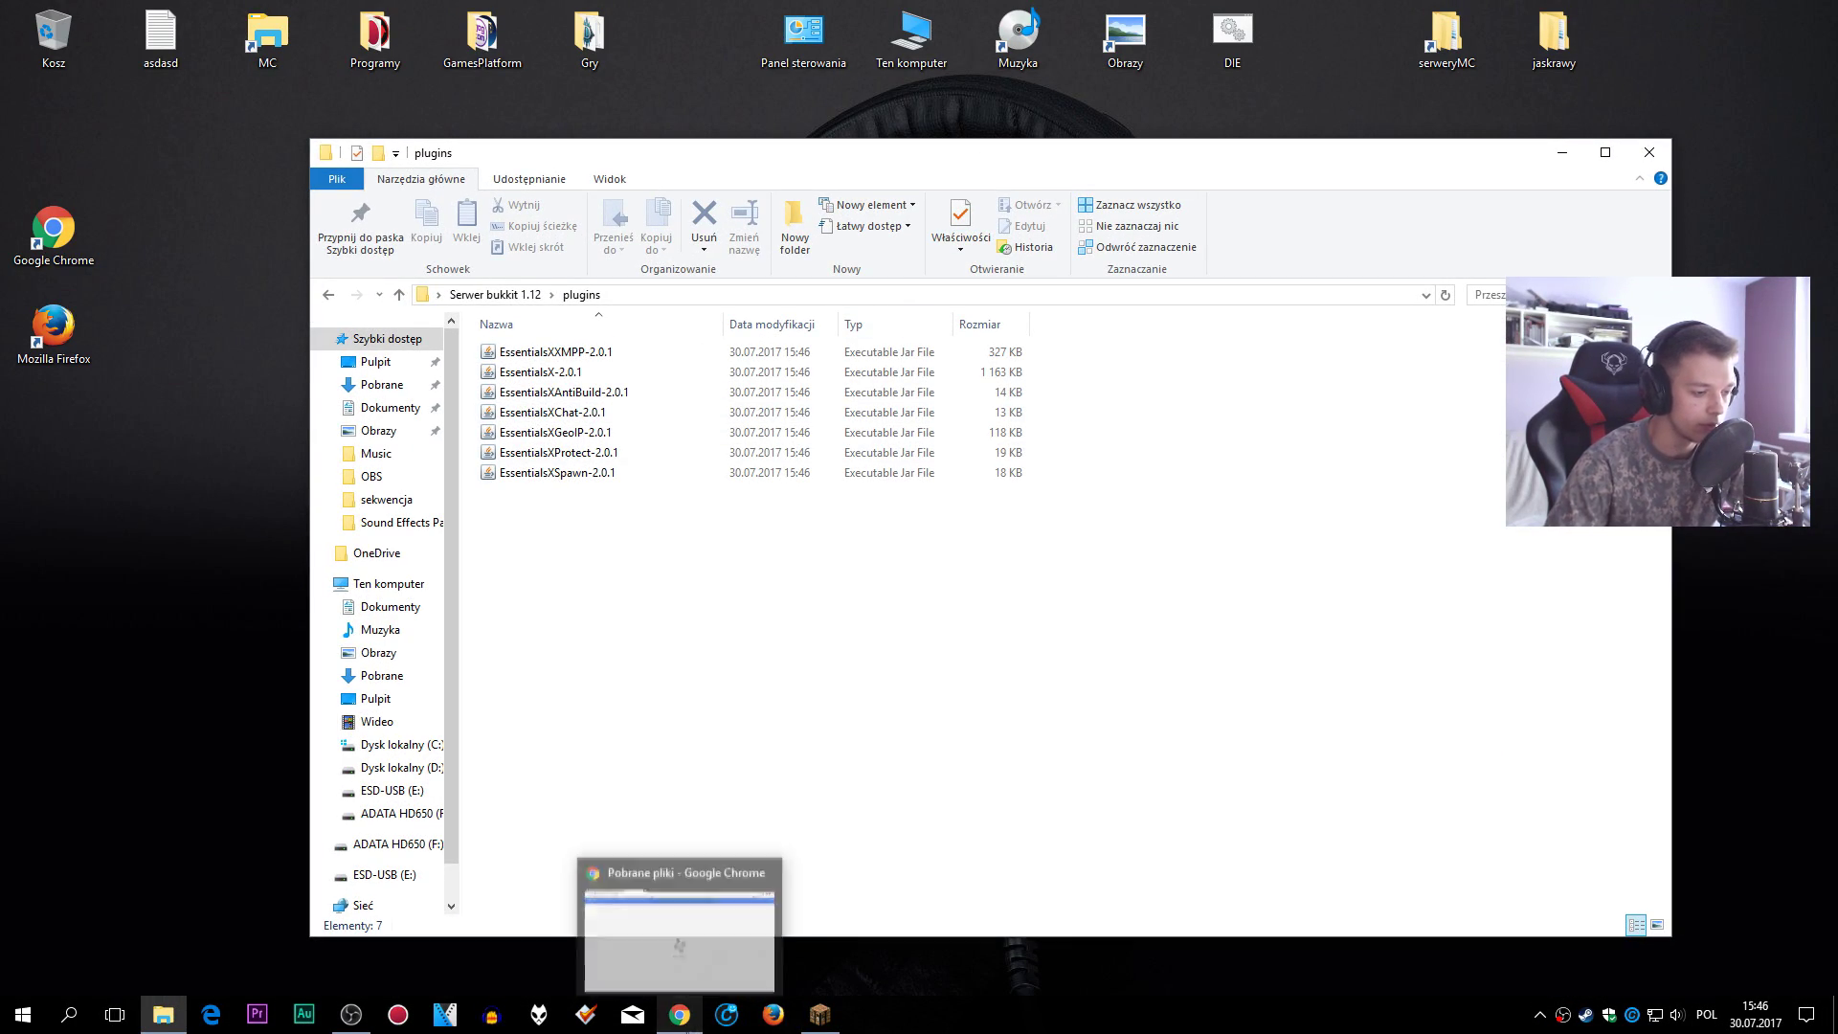
- Back in Chrome, change the Google search from 'essentials 1.12' to 'minecraft plugins'
click(681, 1014)
click(556, 16)
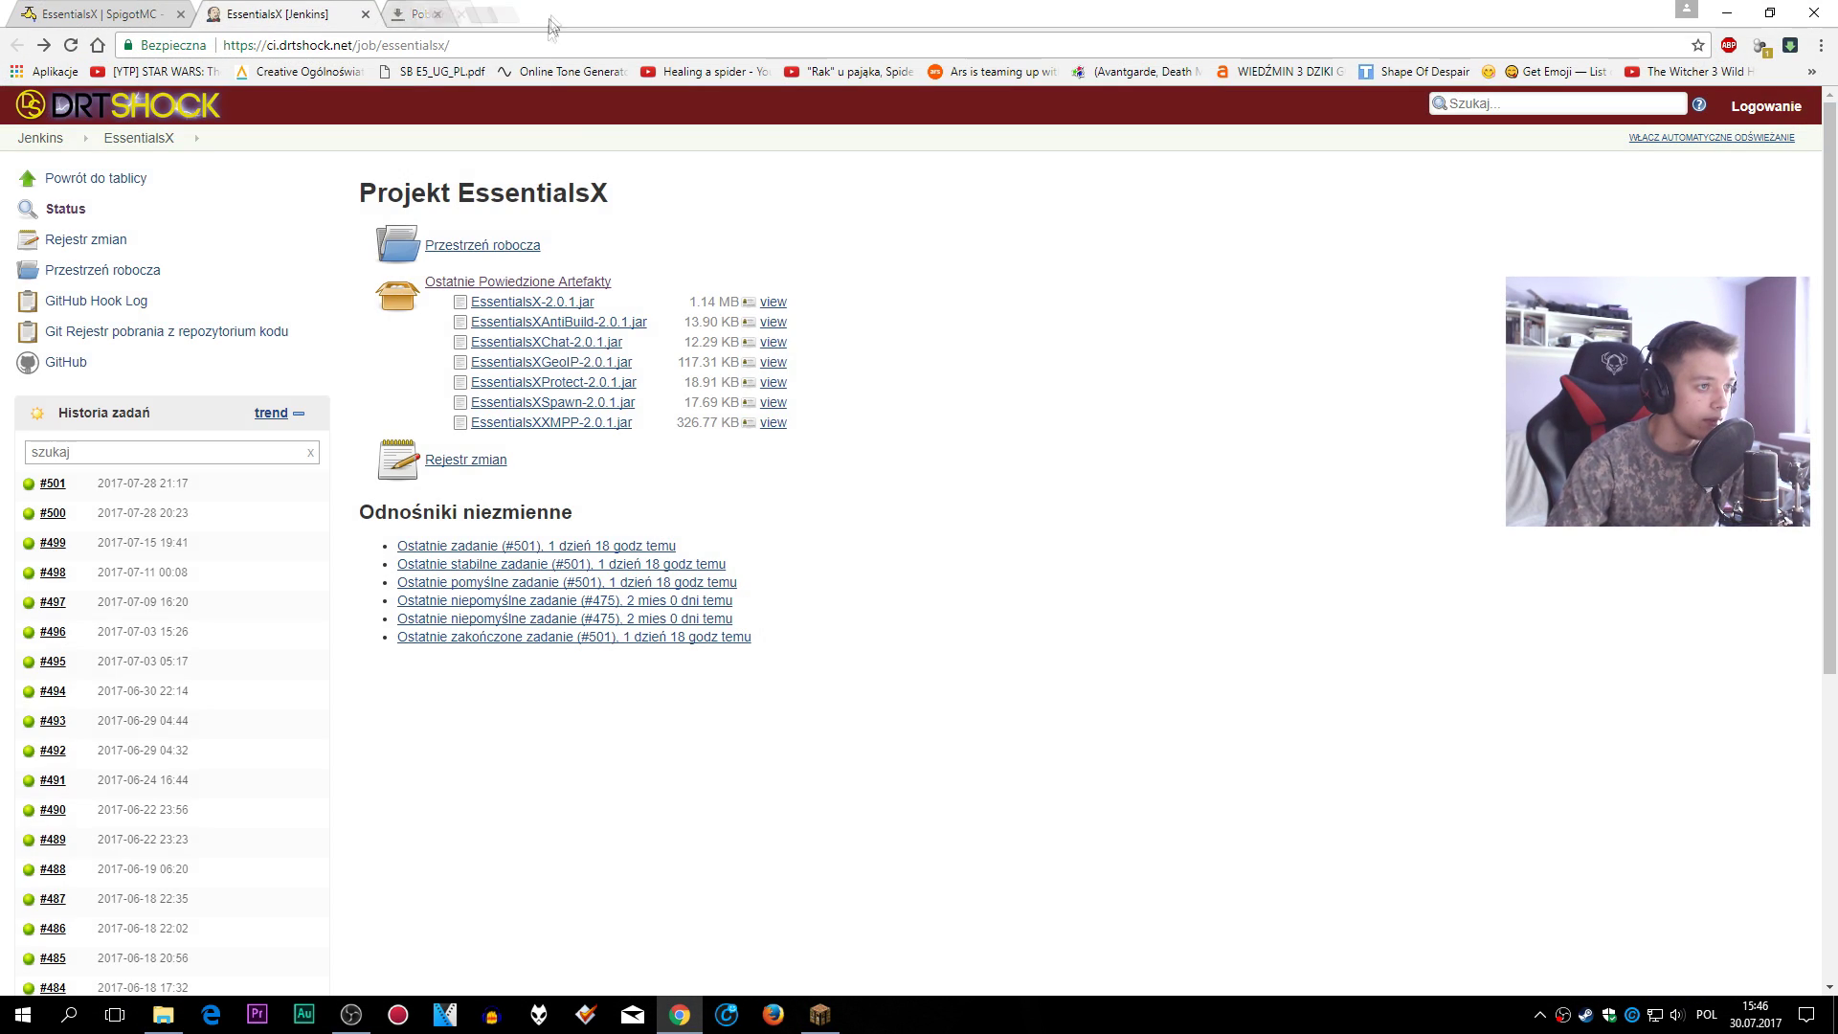
click(156, 21)
scroll(413, 359, down, 7)
key(alt+Left)
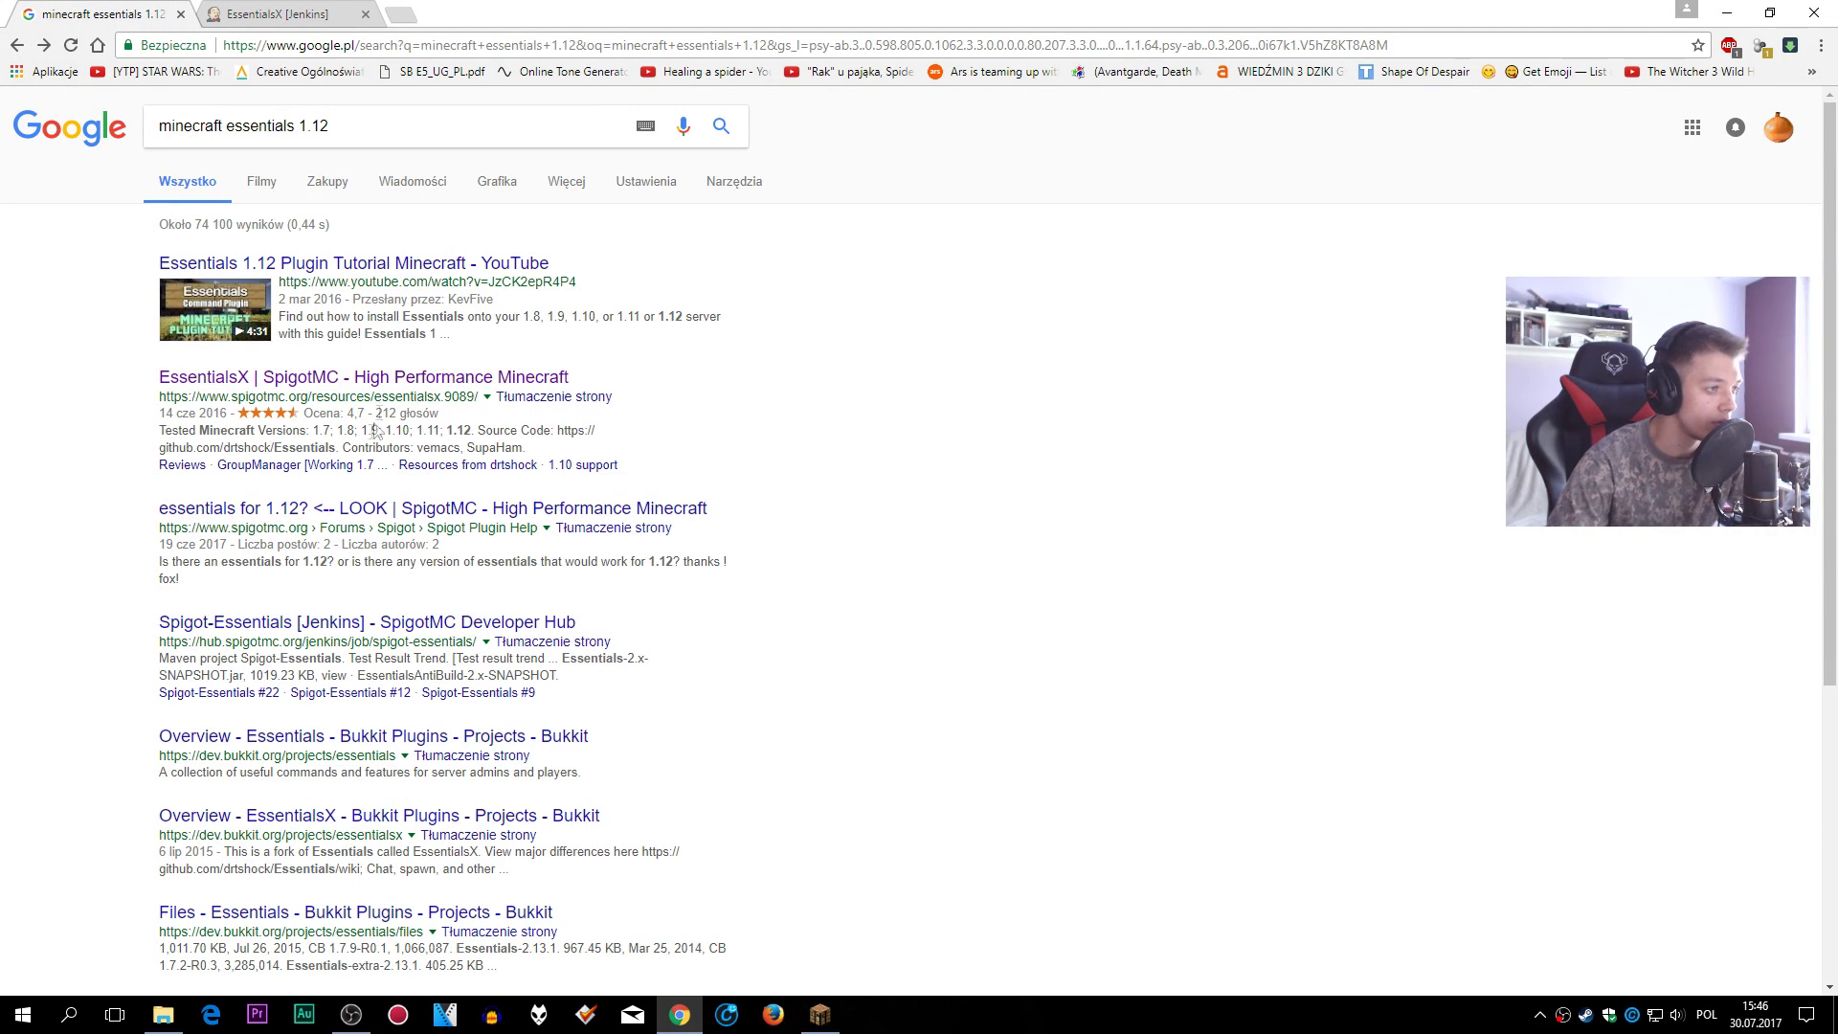
drag(332, 126, 234, 132)
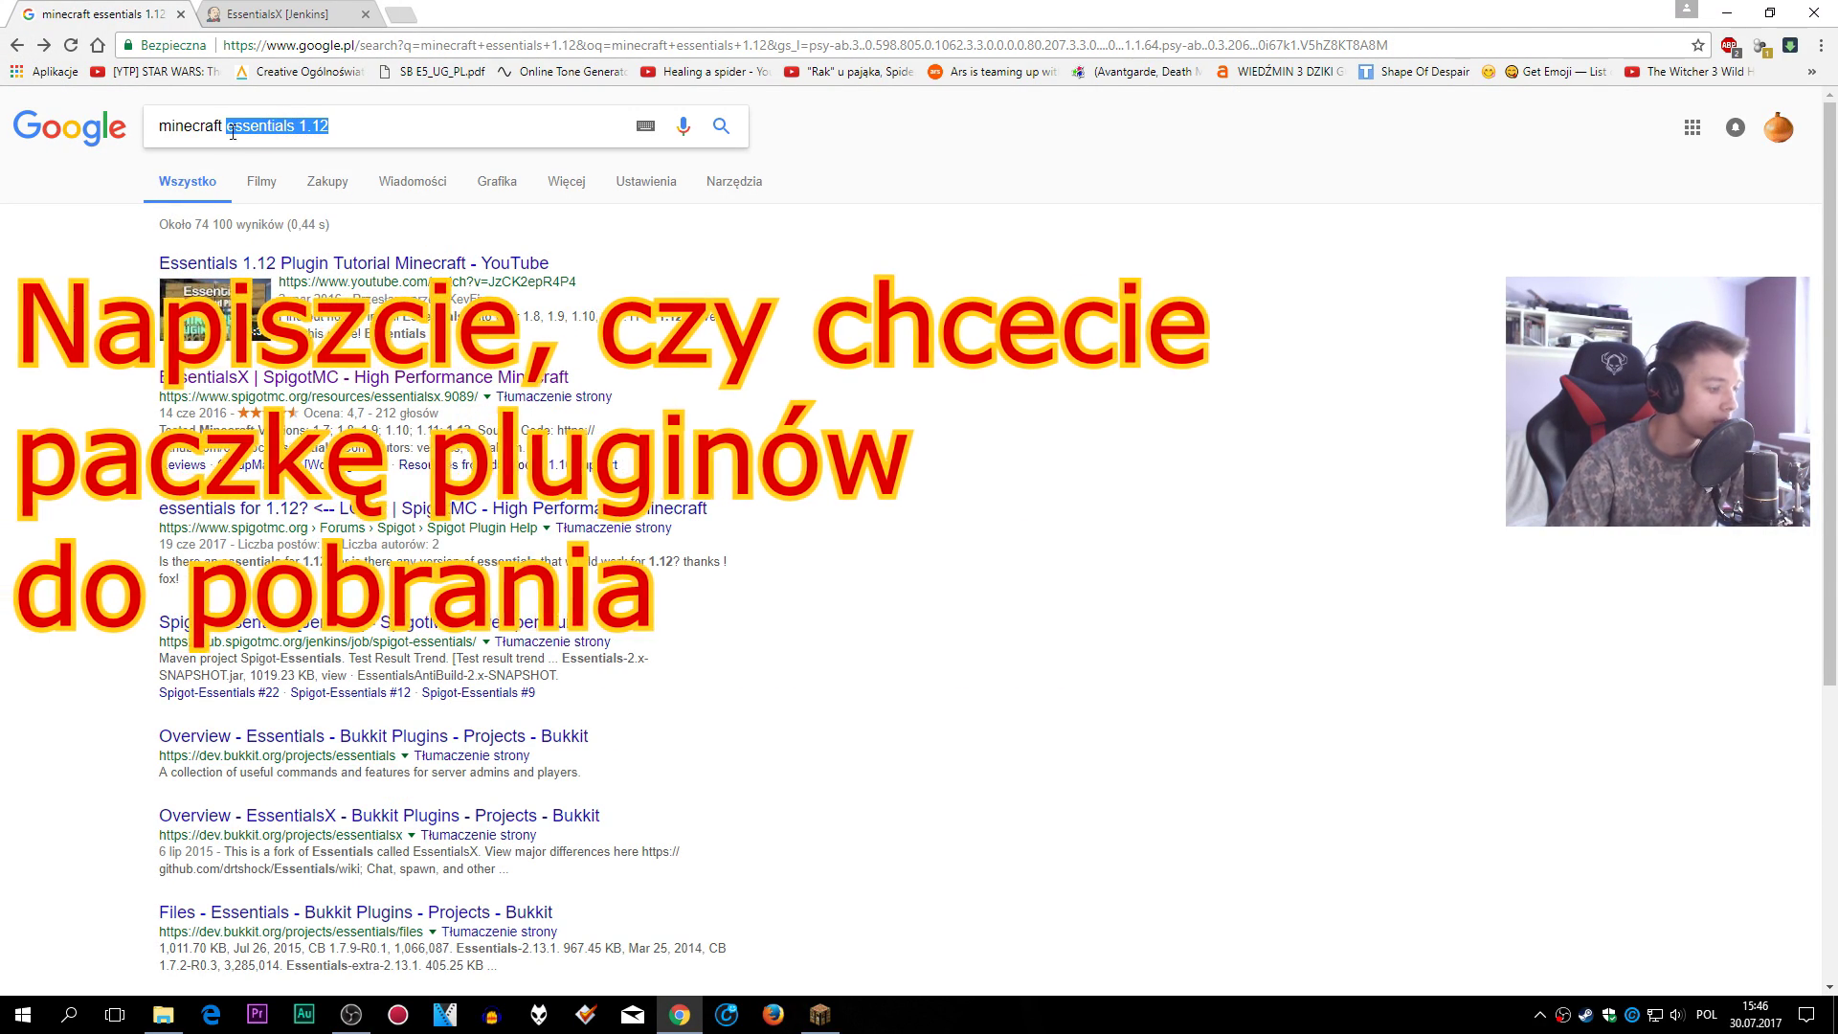
text(plugins)
key(Return)
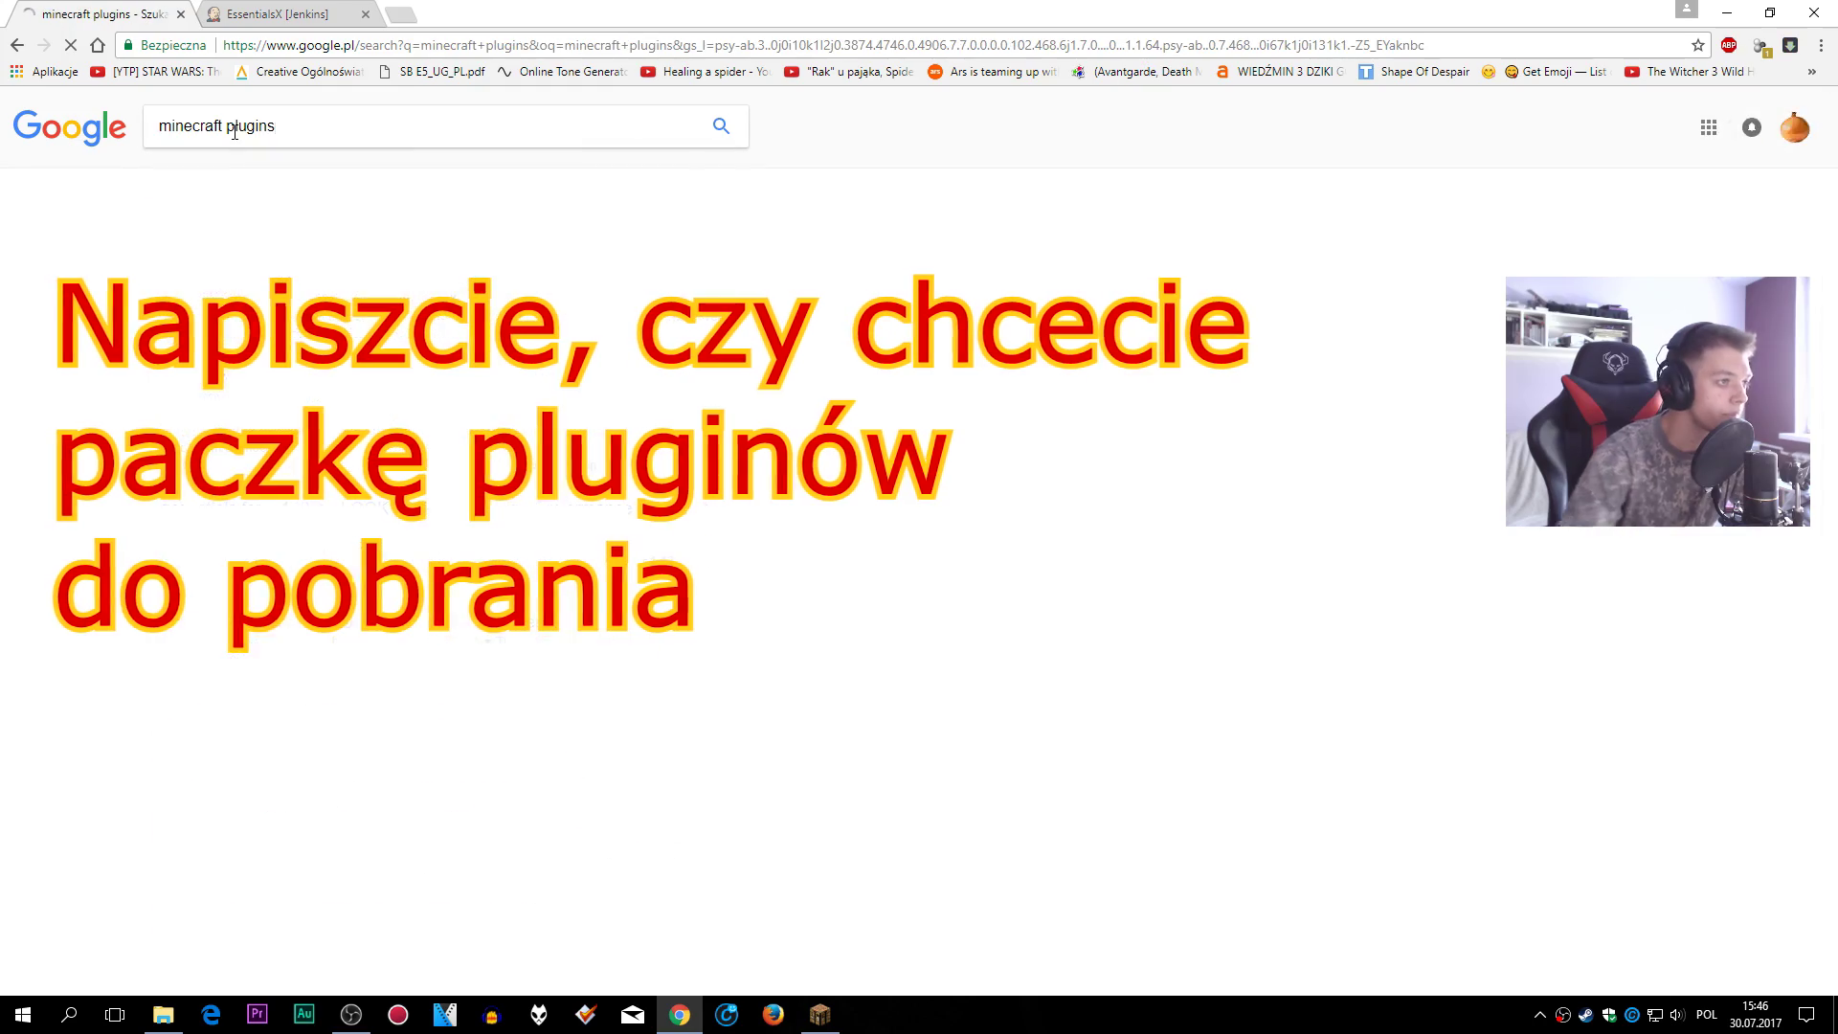
- From Curse's Bukkit plugins list, download and keep the WorldEdit jar, then return to the list
click(316, 262)
scroll(665, 533, down, 8)
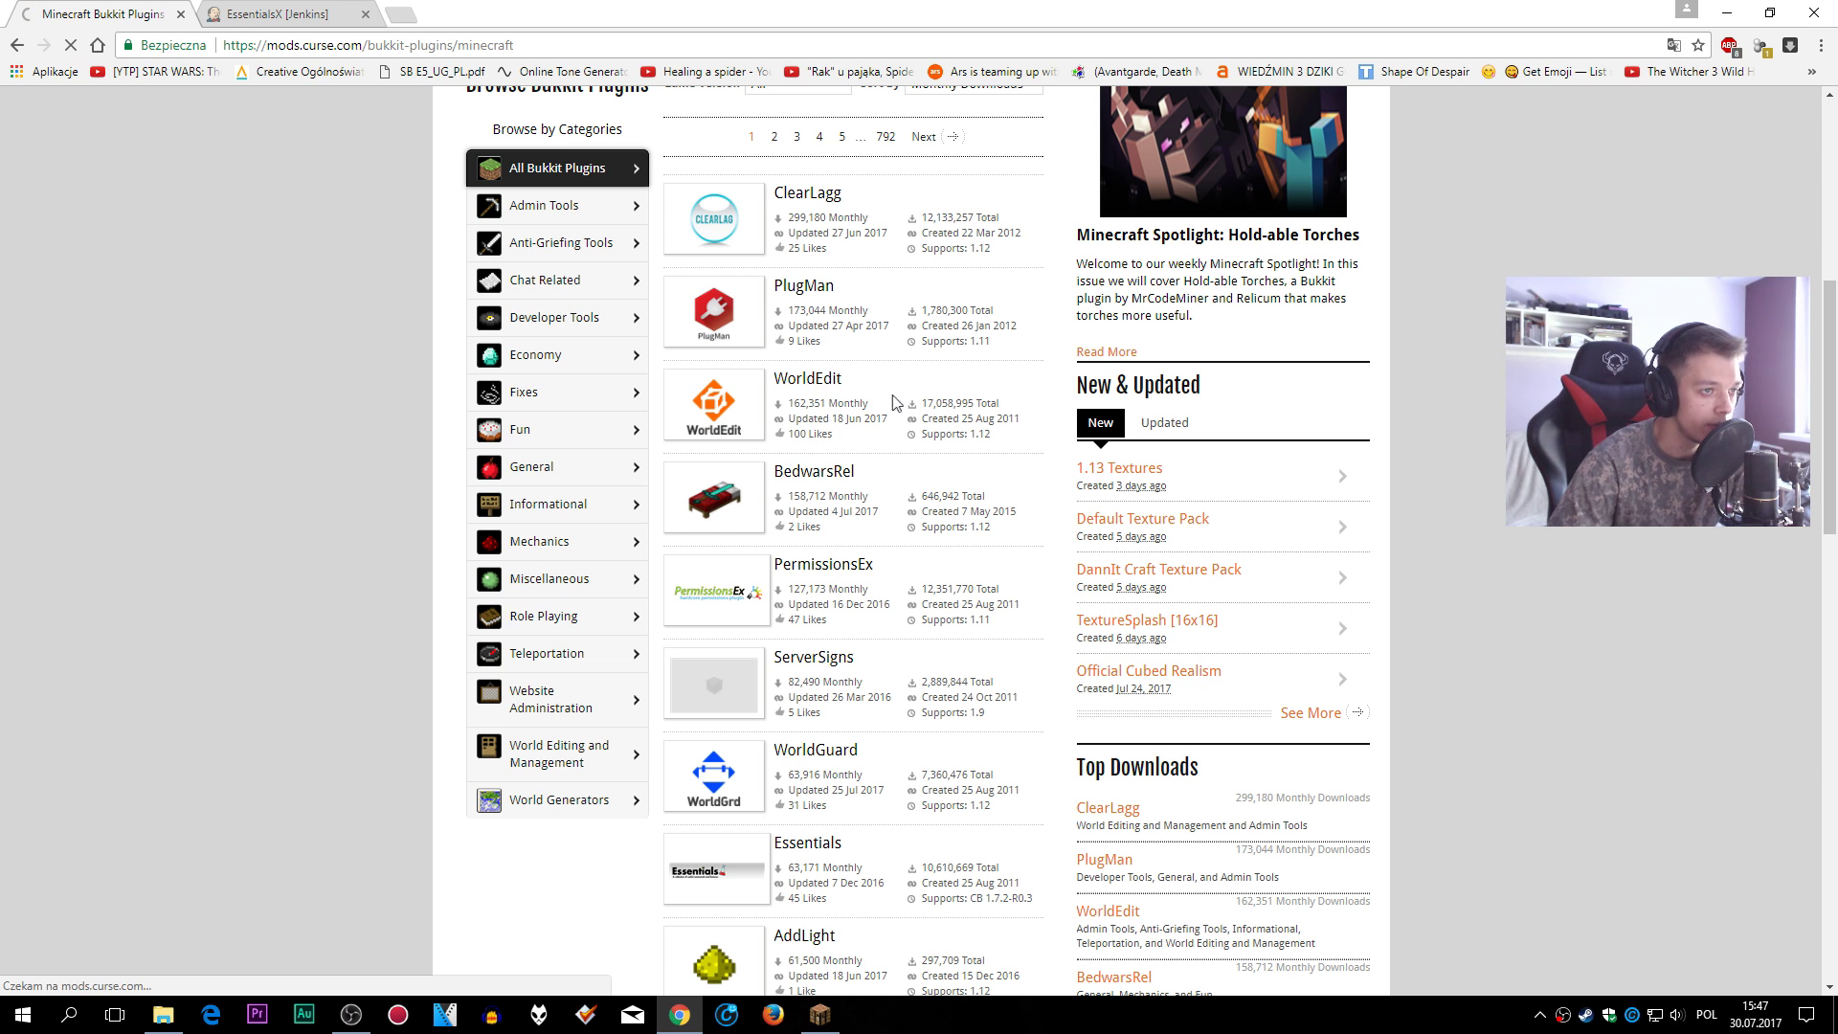
click(834, 392)
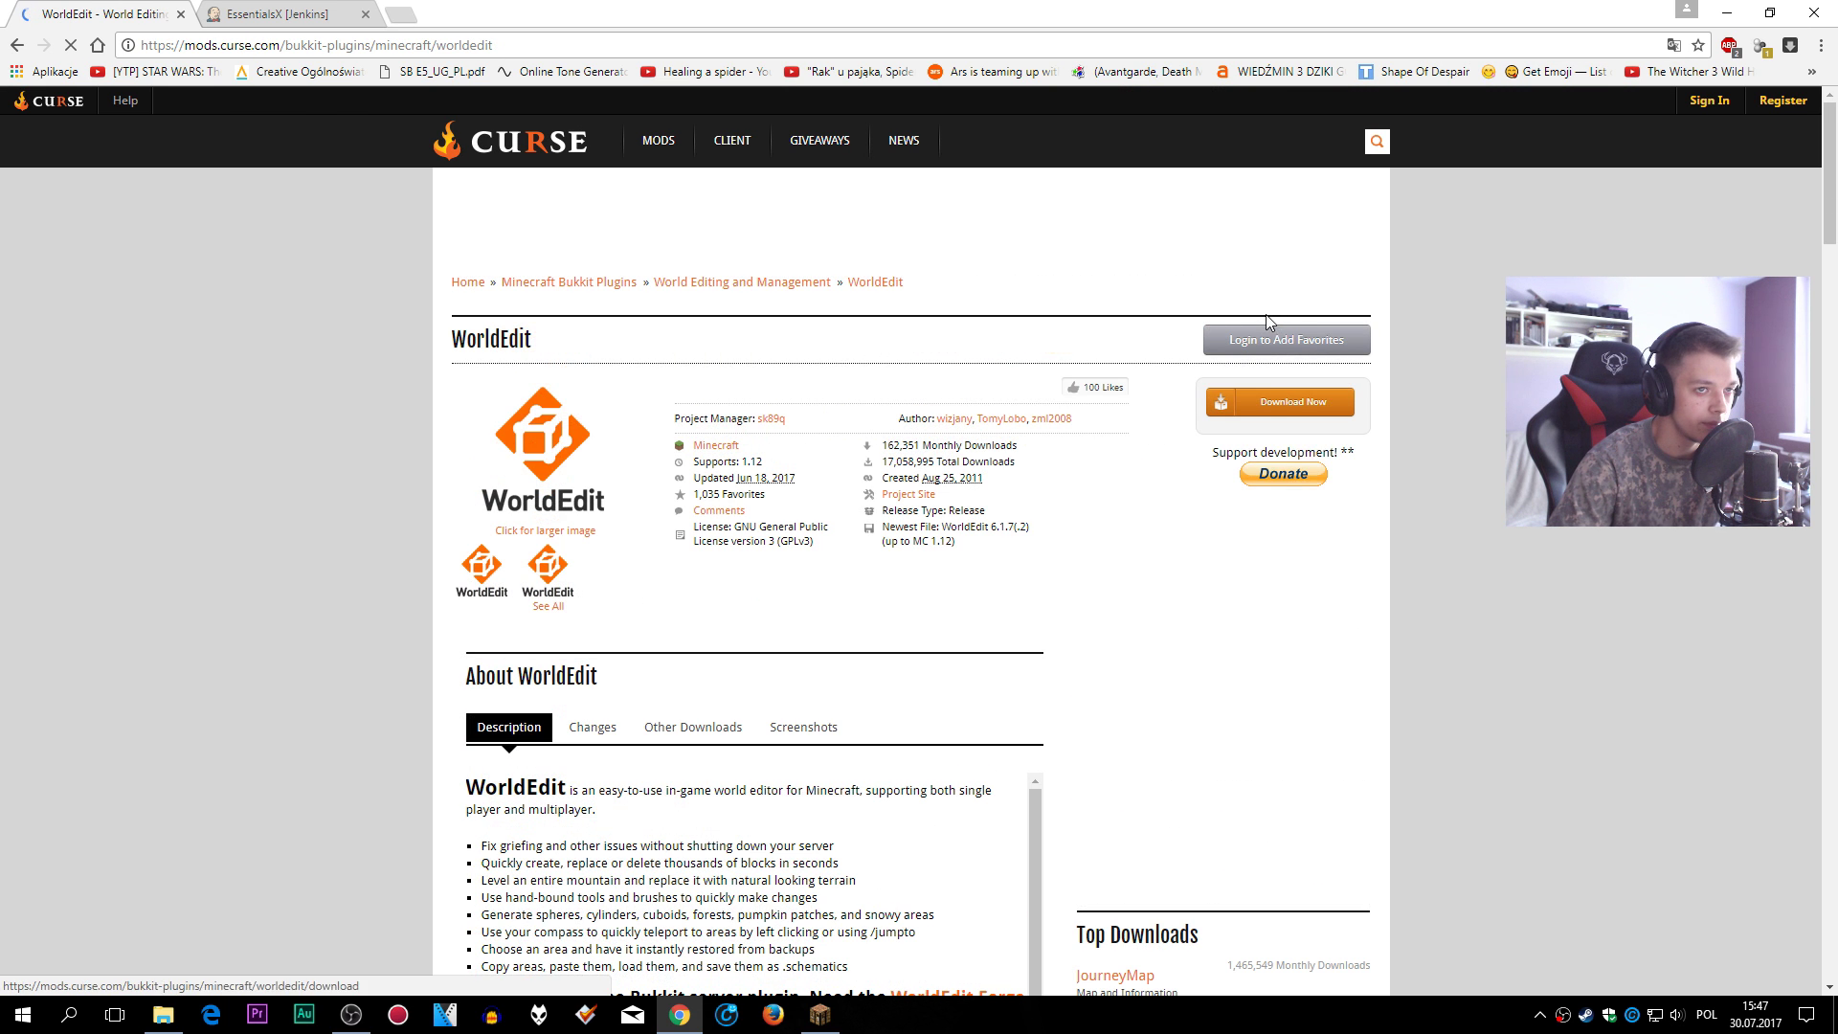
click(1284, 403)
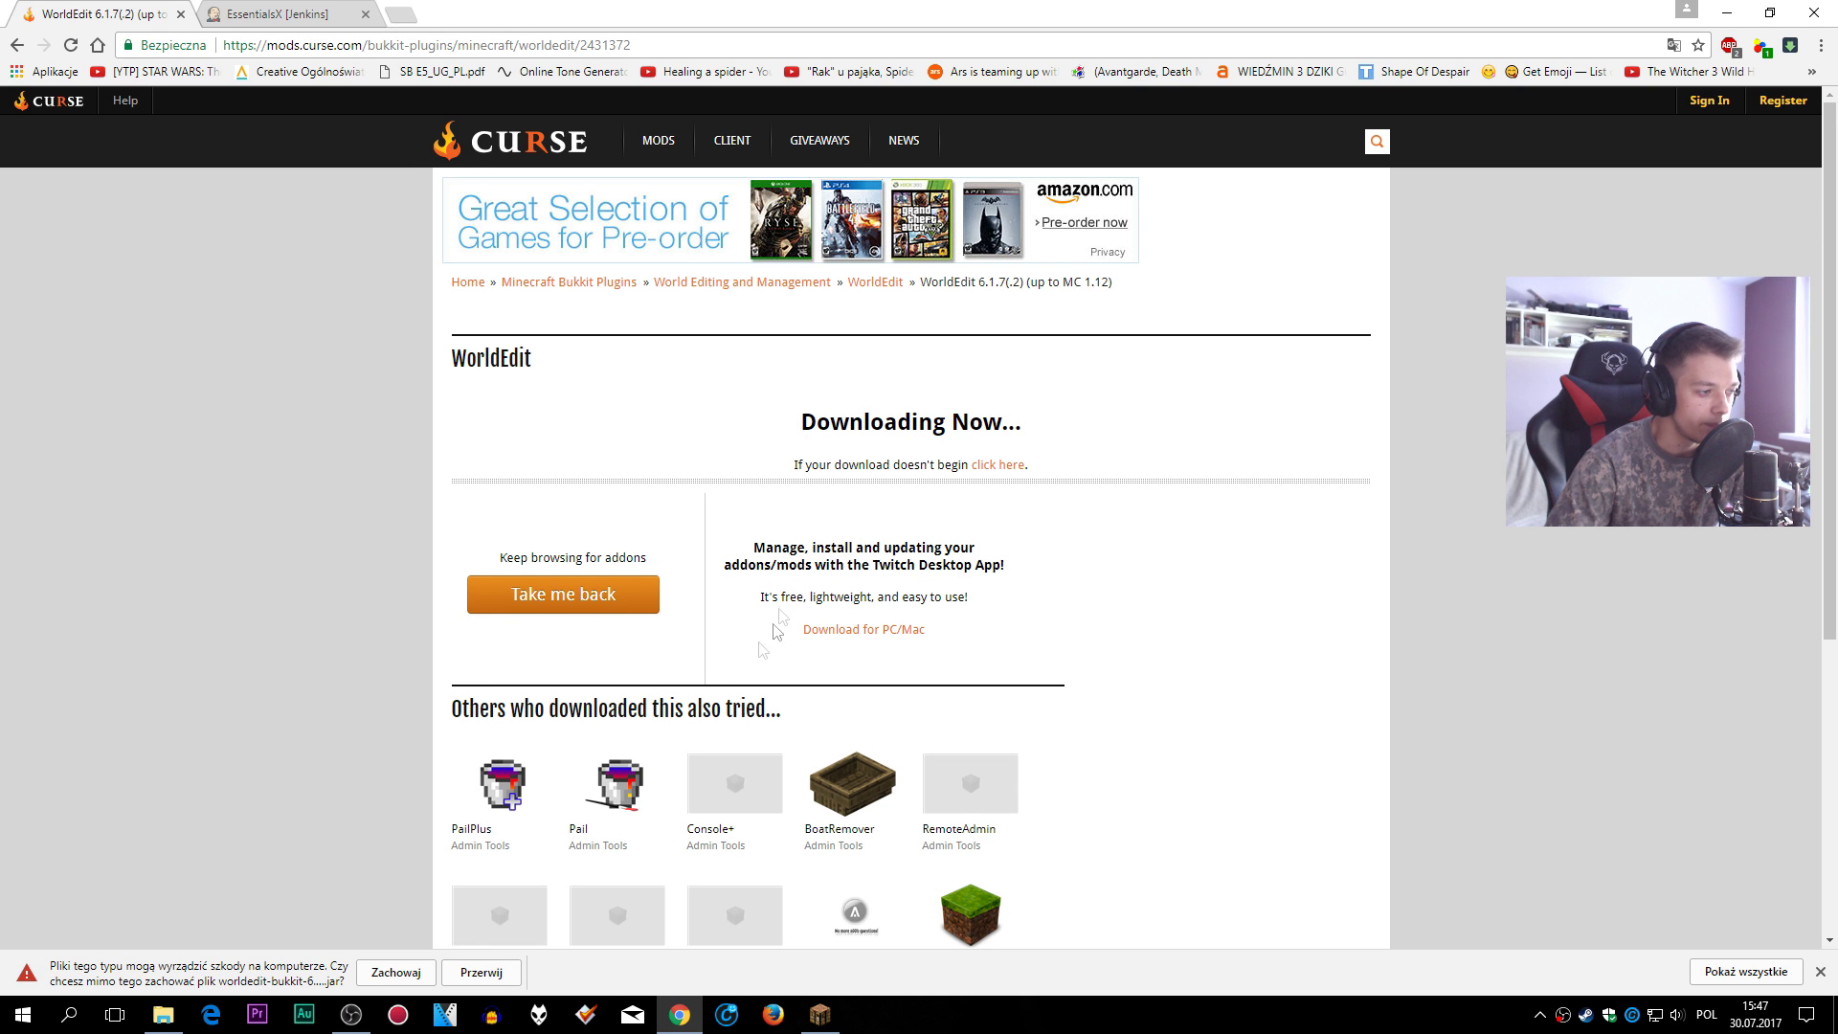
click(424, 973)
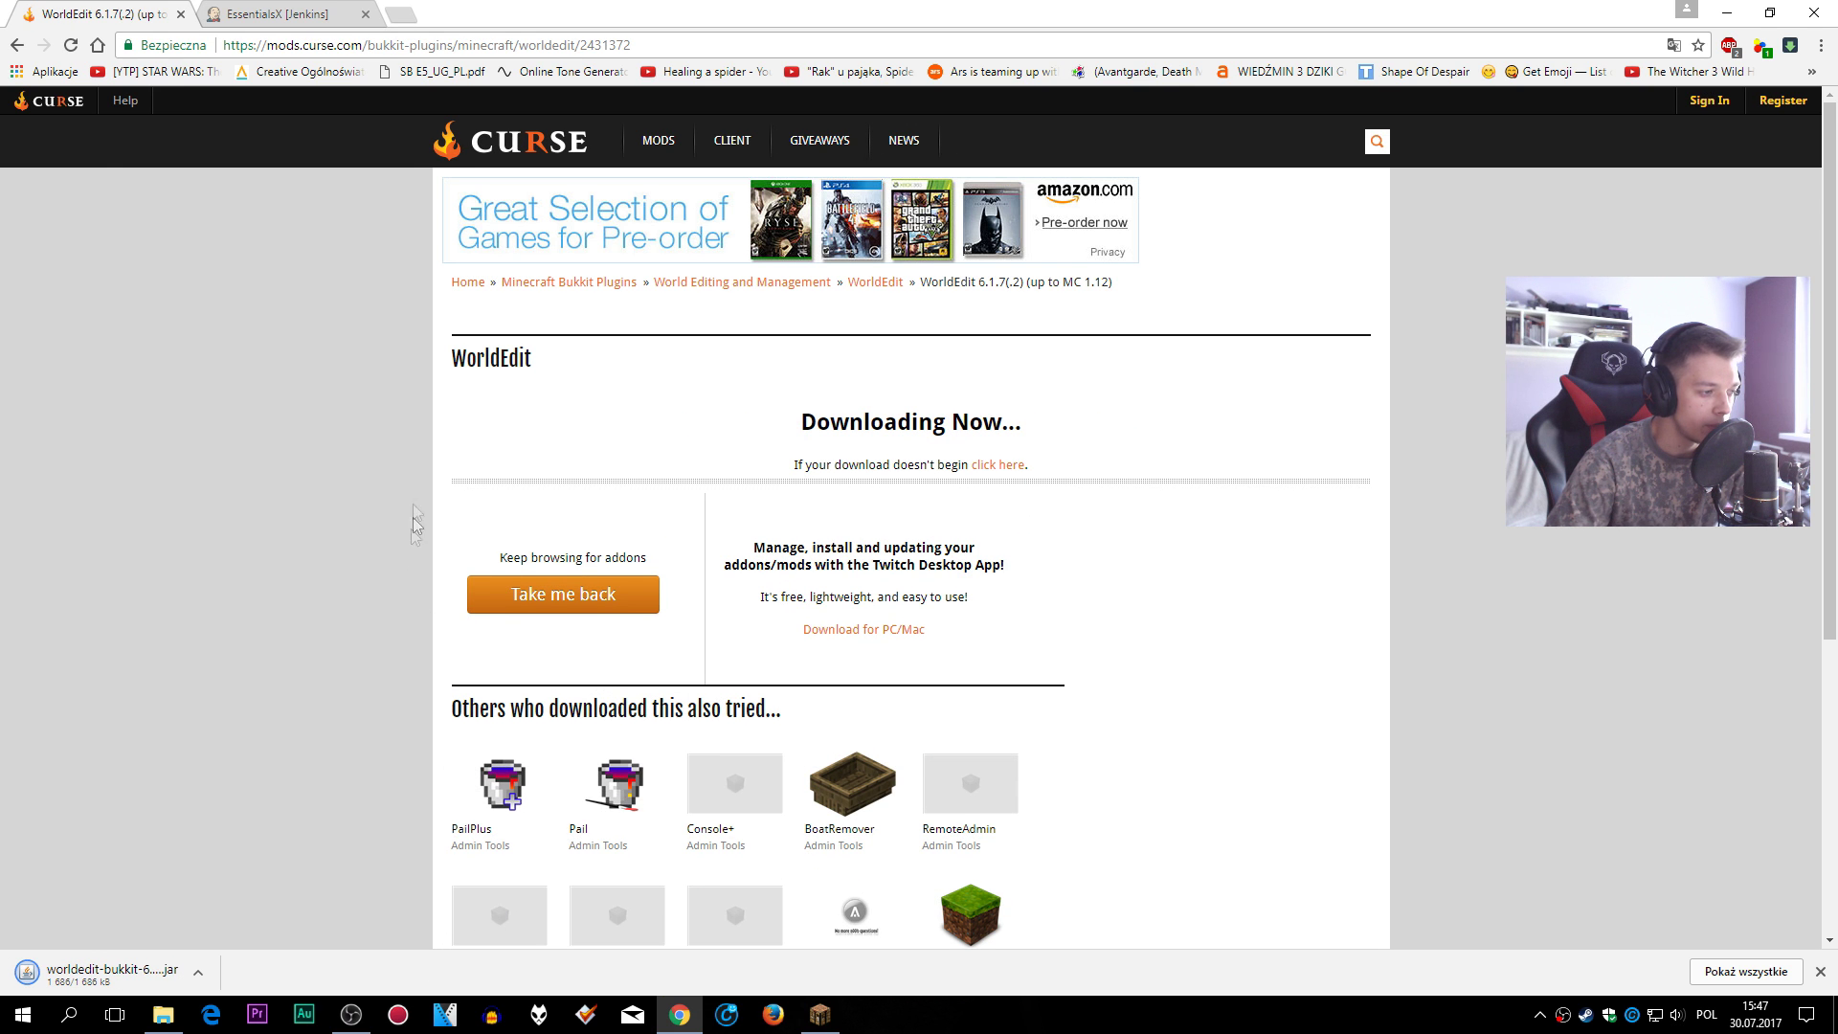
click(17, 45)
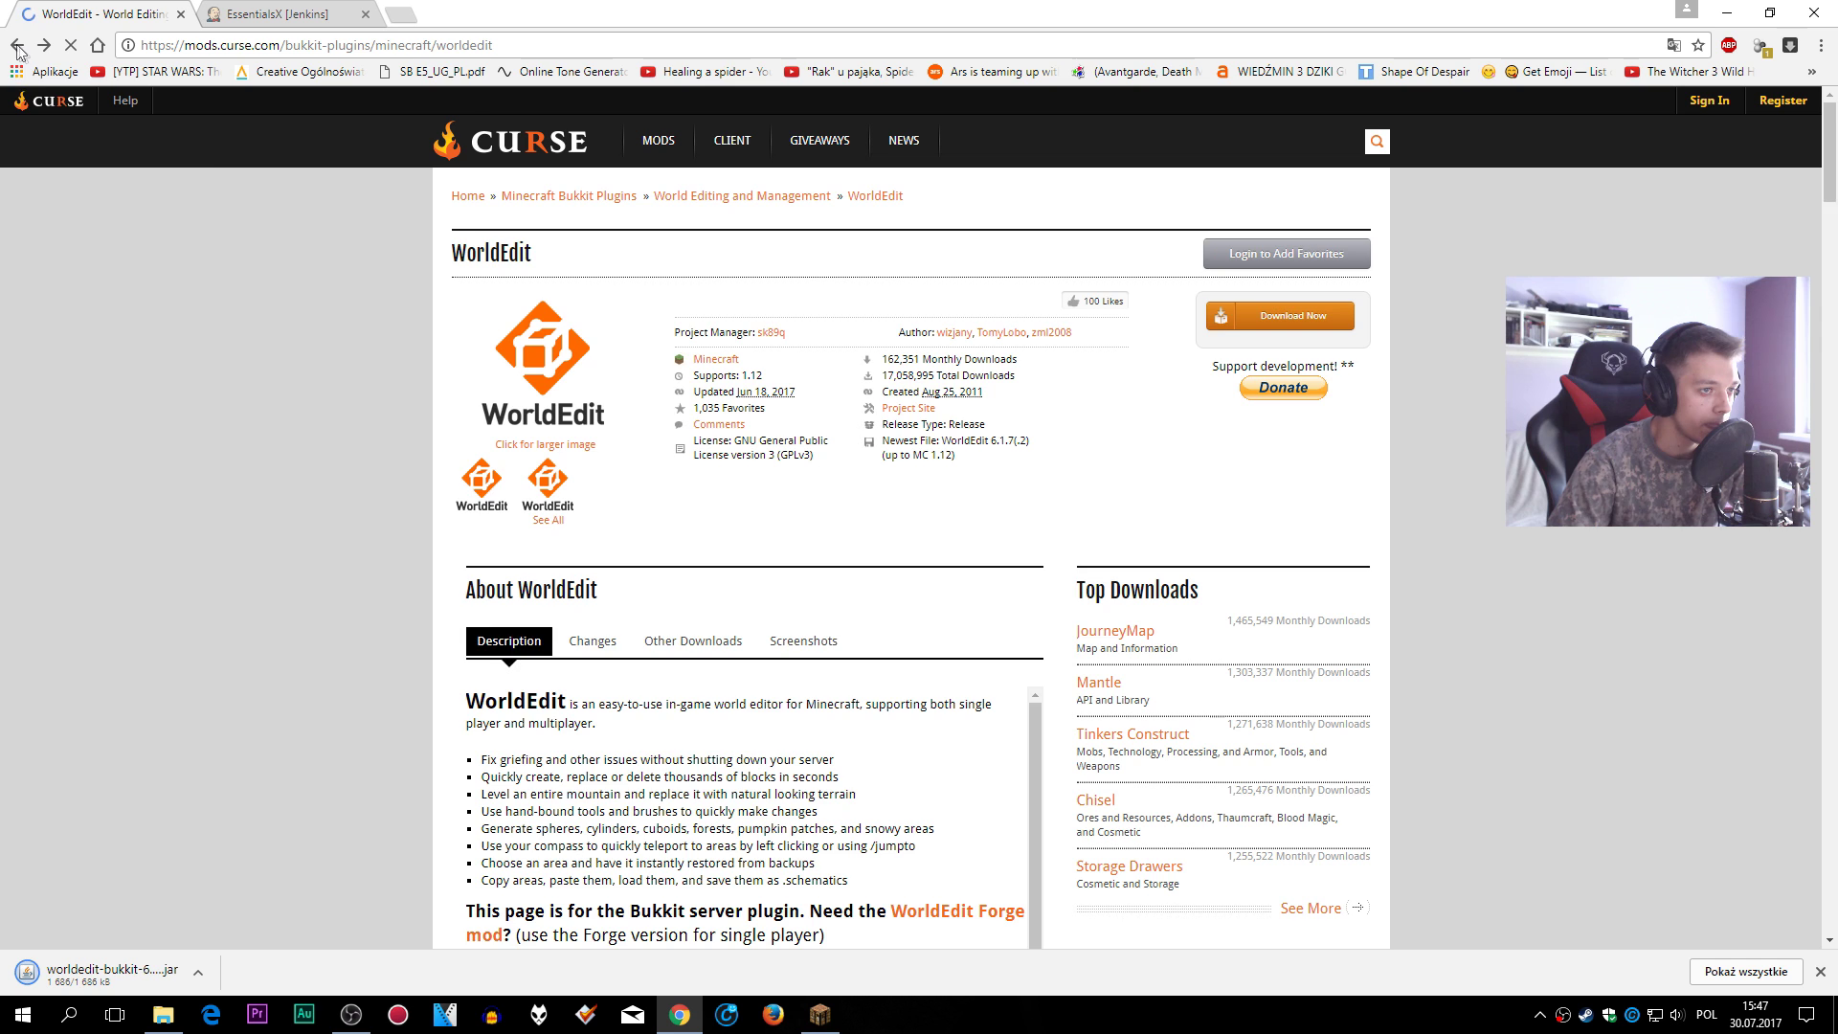
click(17, 45)
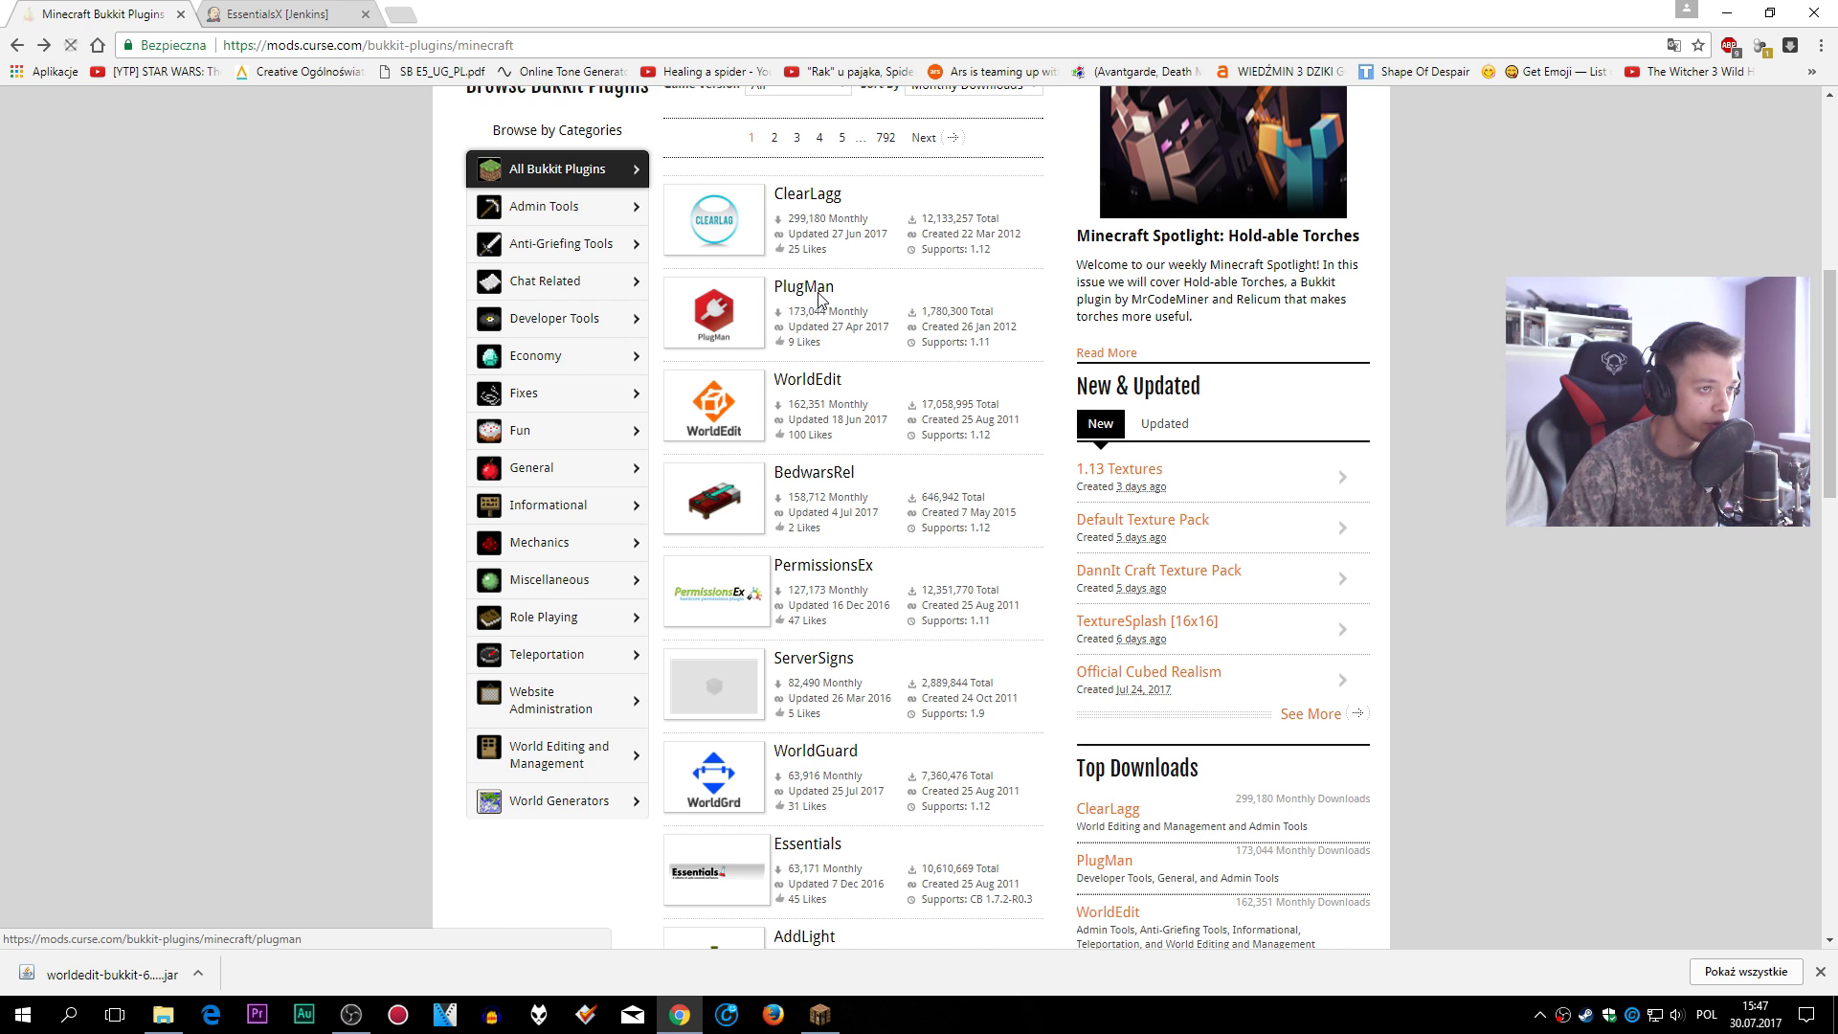
- Download and keep PlugMan.jar (v2.1.3) from its Curse page, then go back to the plugins list
click(819, 299)
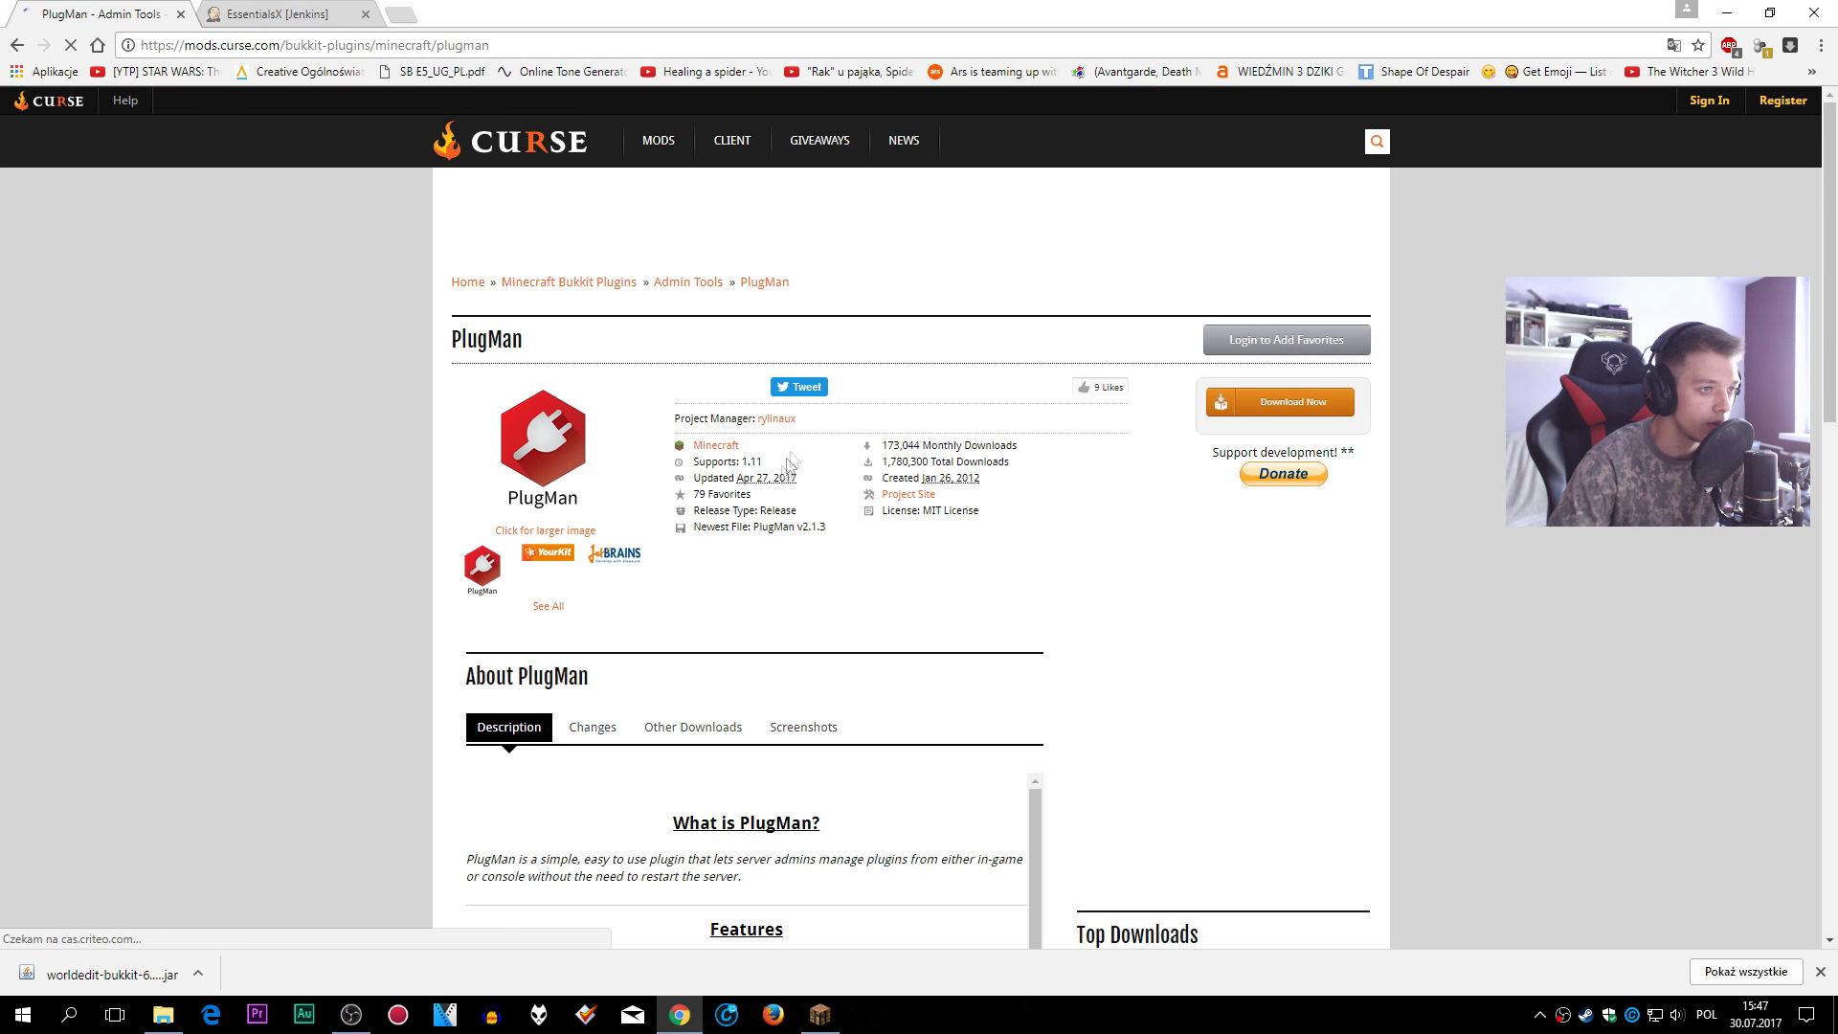
scroll(712, 486, down, 10)
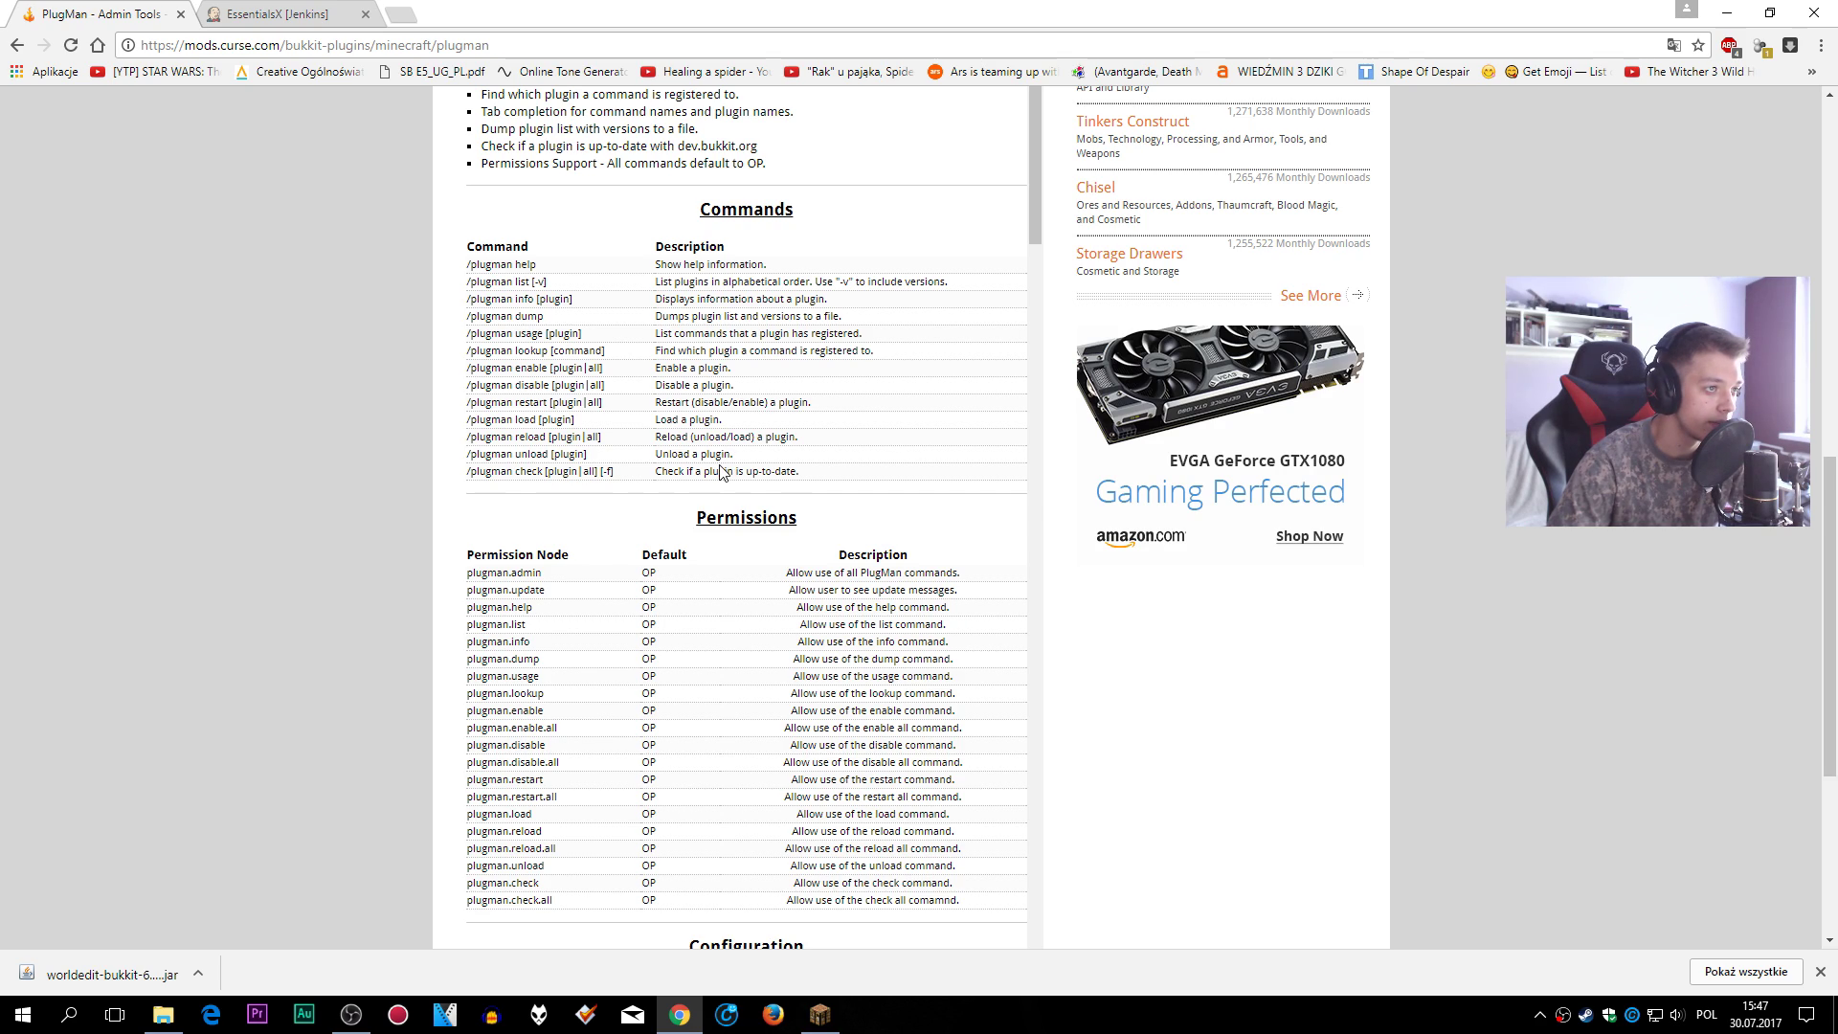
scroll(720, 471, up, 10)
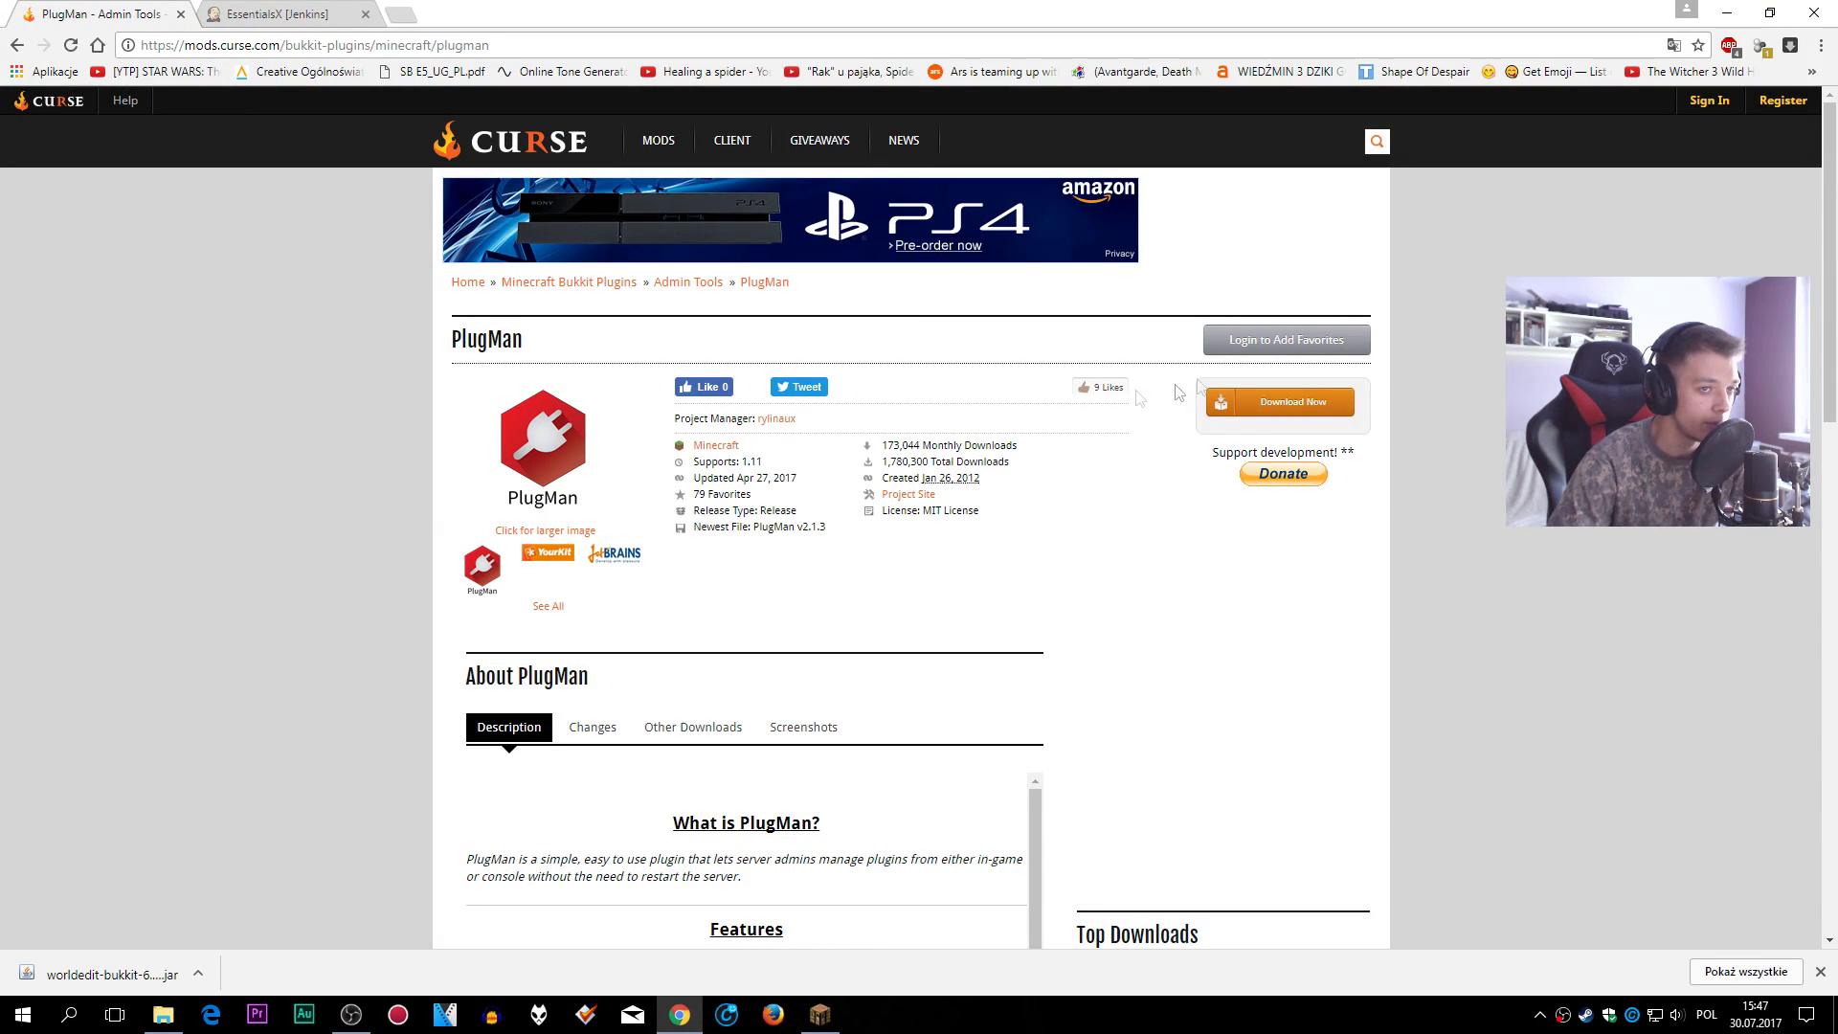
click(1275, 407)
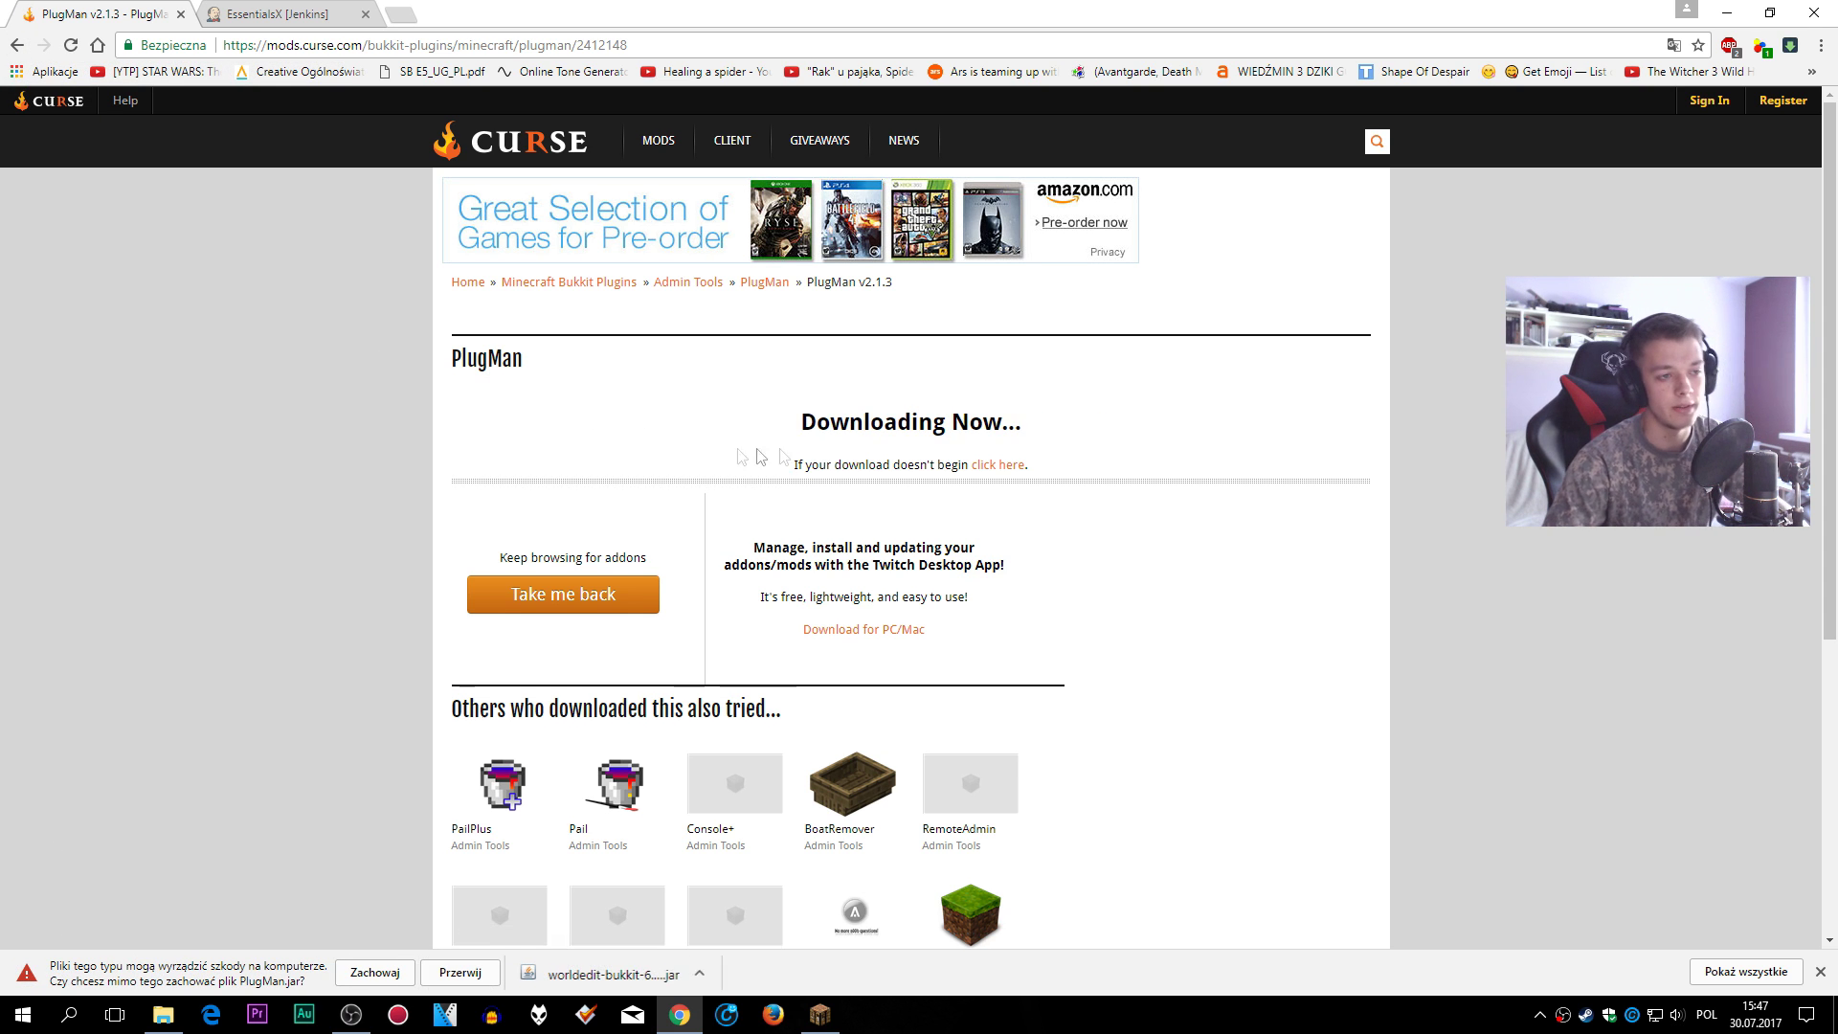
click(375, 972)
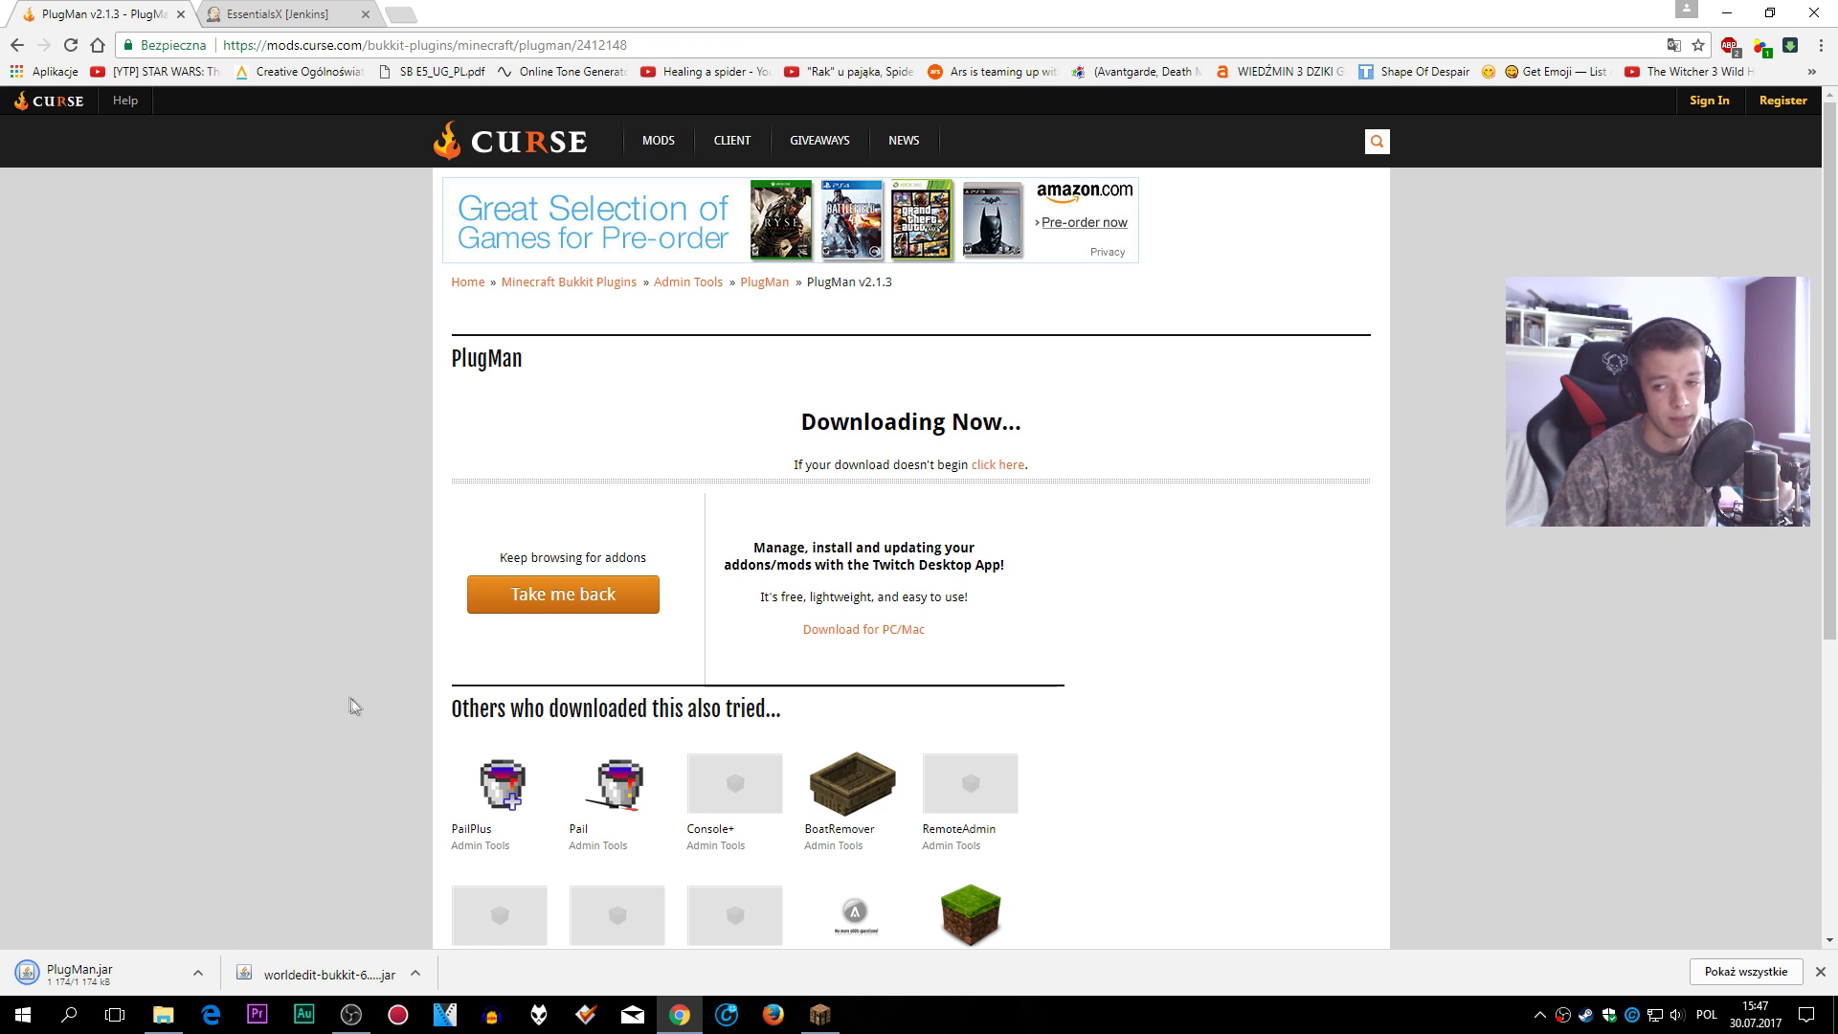
click(16, 46)
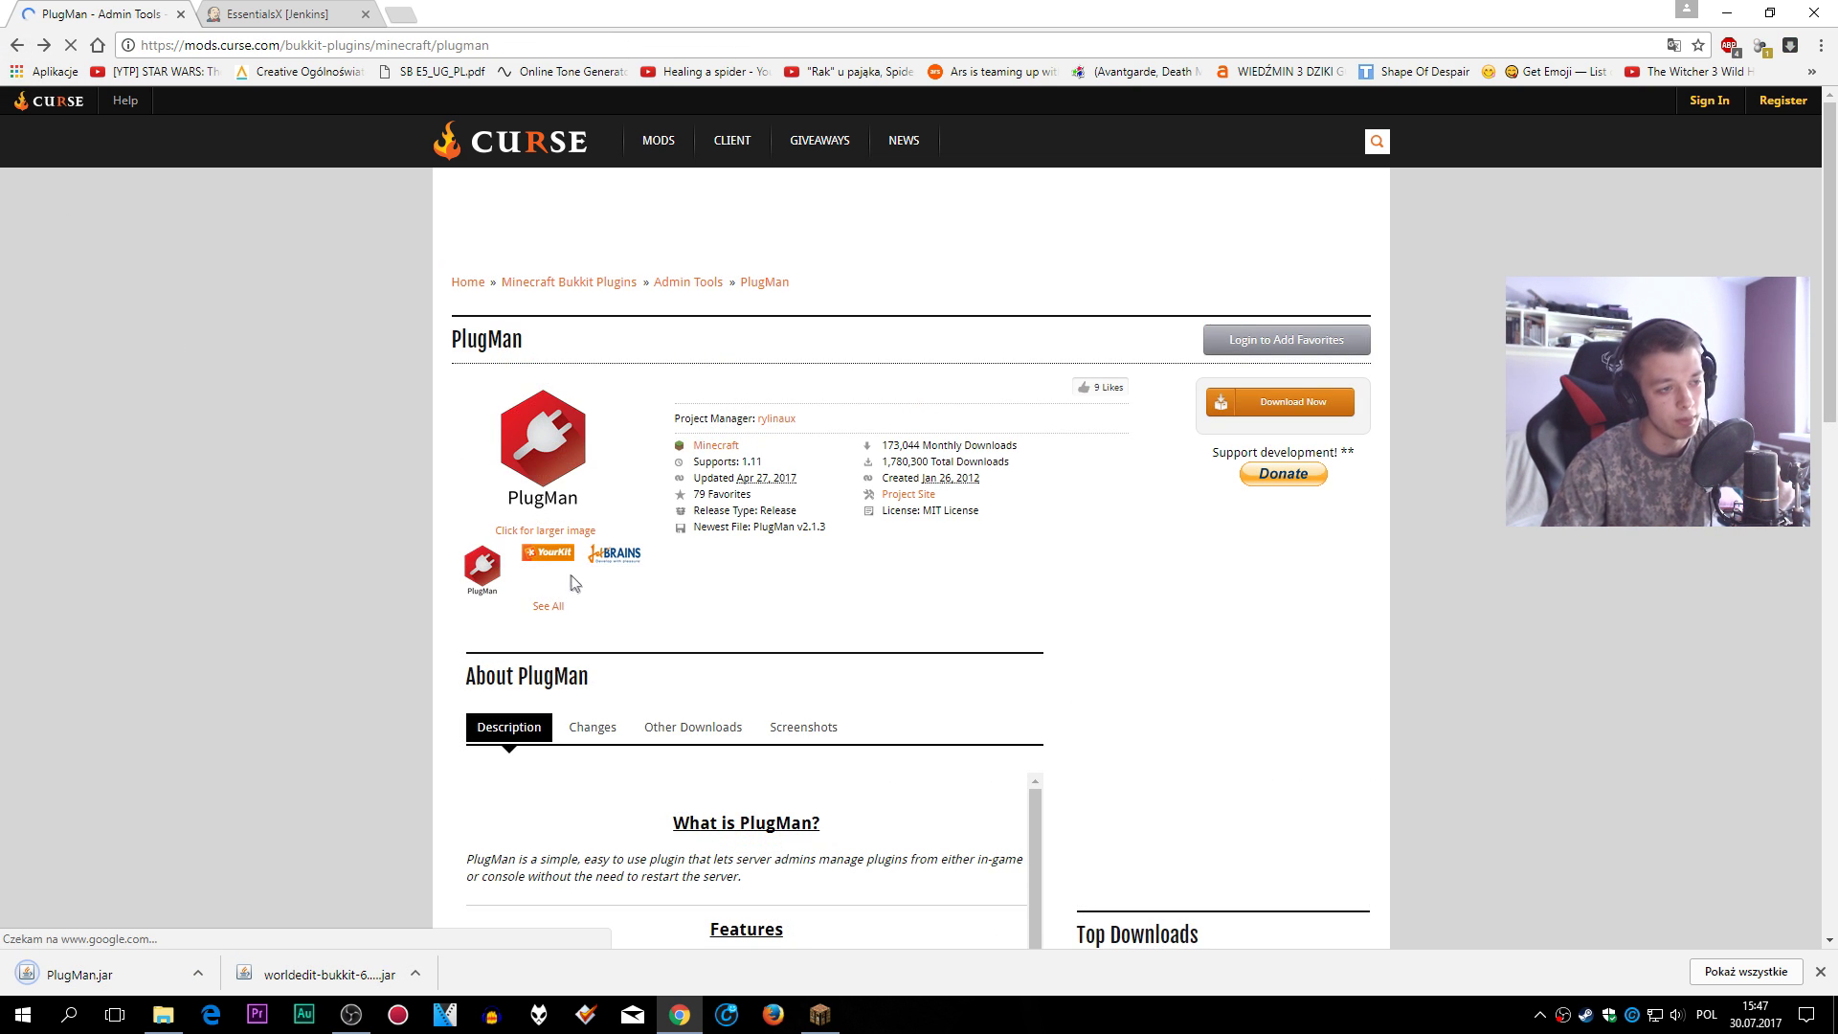
click(18, 46)
scroll(830, 524, down, 3)
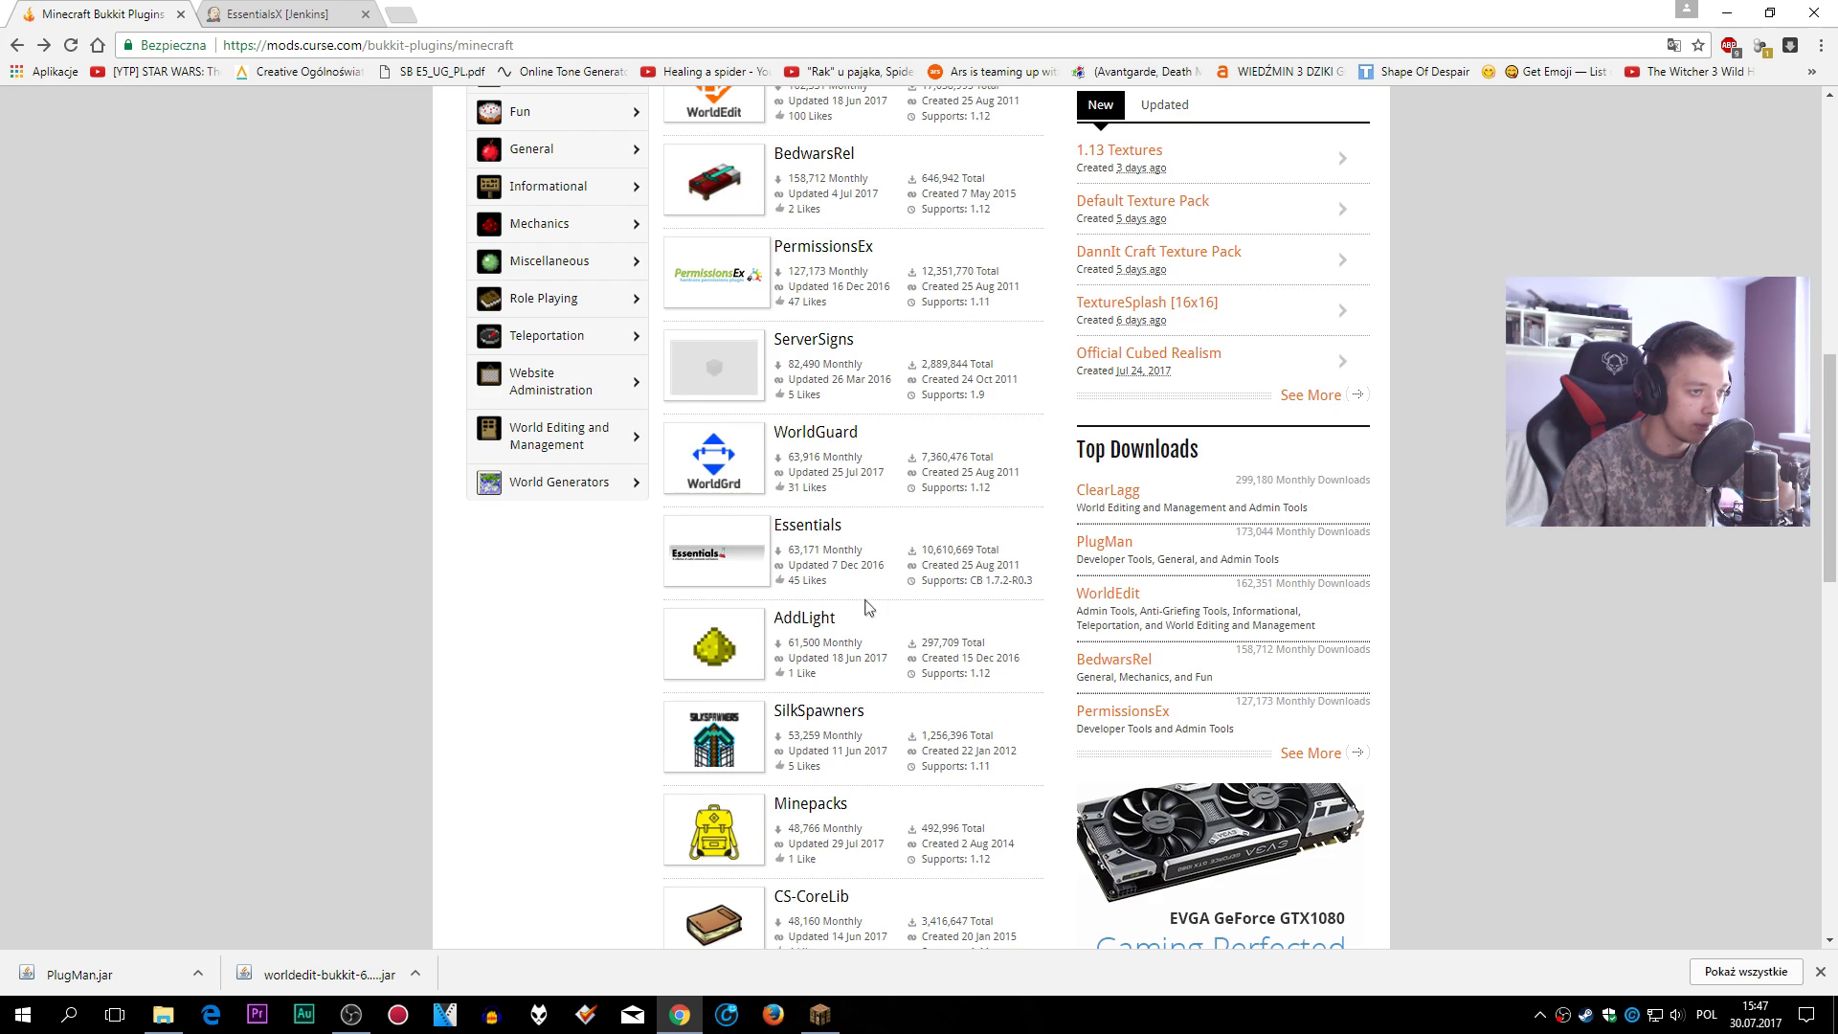
- On page 2 of the Bukkit plugins list, open AuthMe Reloaded 5.3.2 and start its download
scroll(868, 607, down, 3)
scroll(892, 632, down, 3)
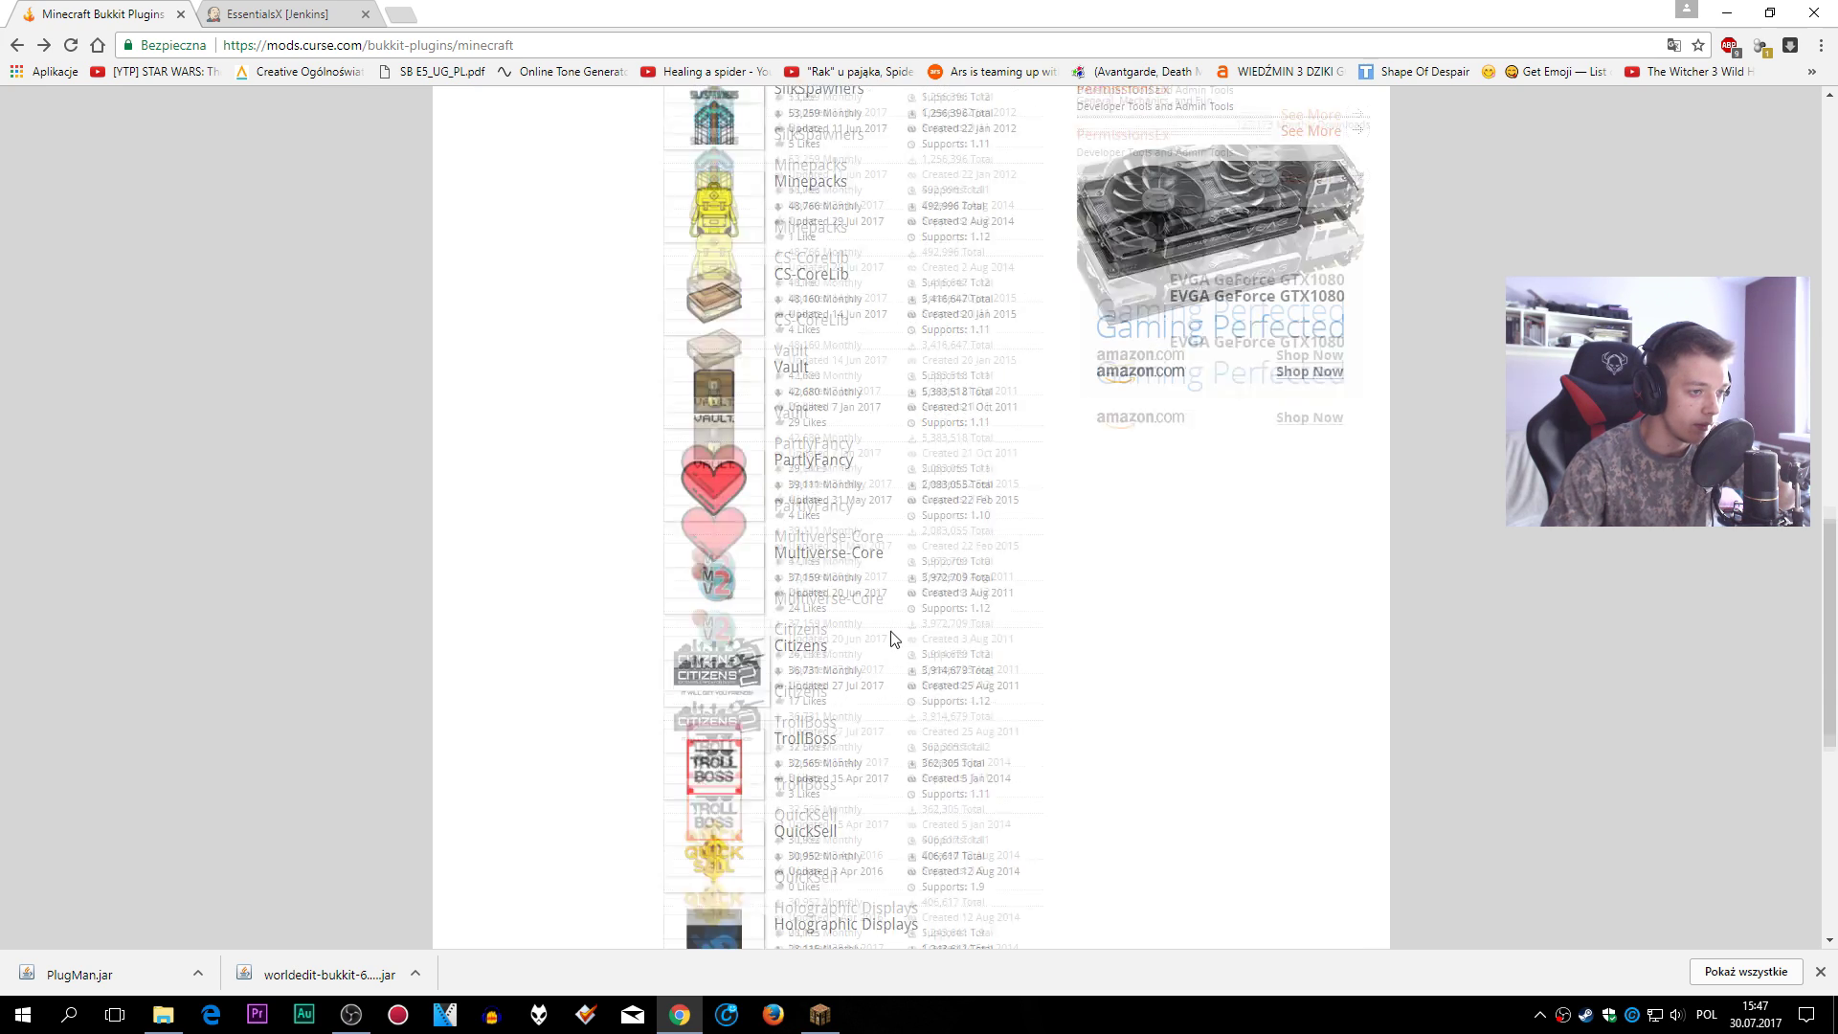
scroll(909, 584, down, 3)
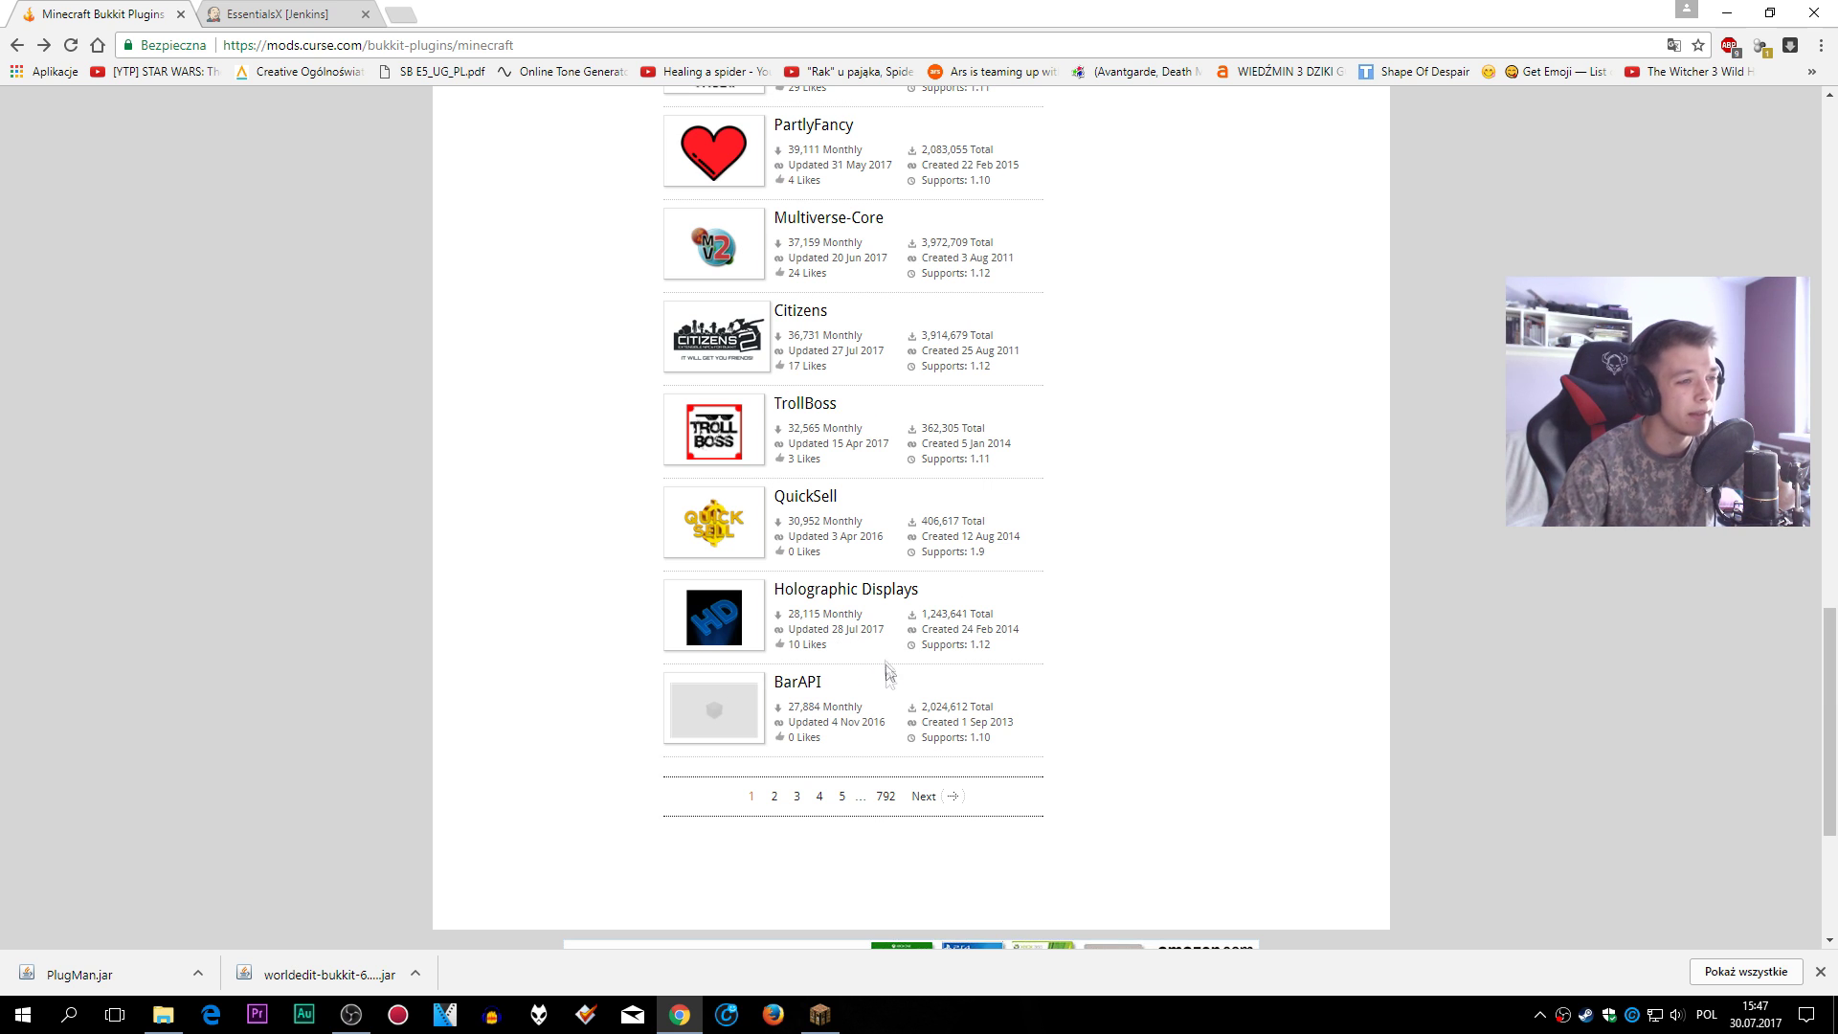
click(774, 795)
scroll(854, 785, down, 5)
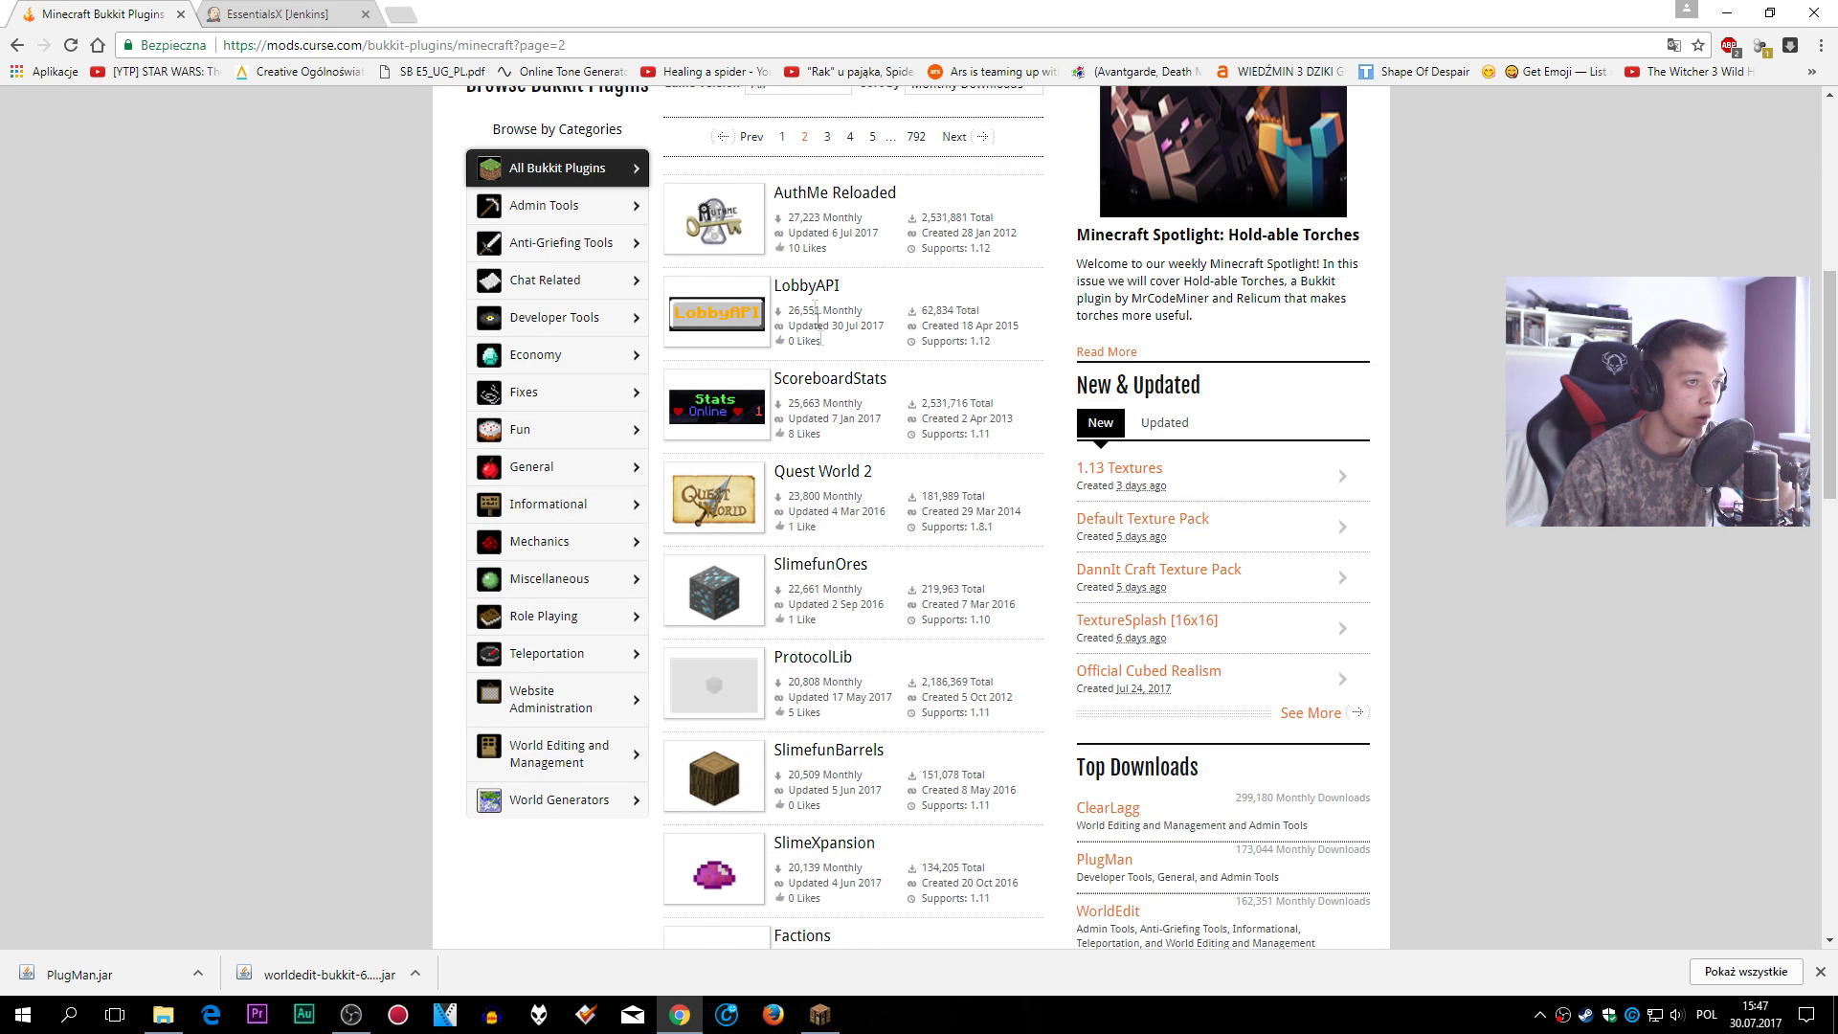
click(825, 199)
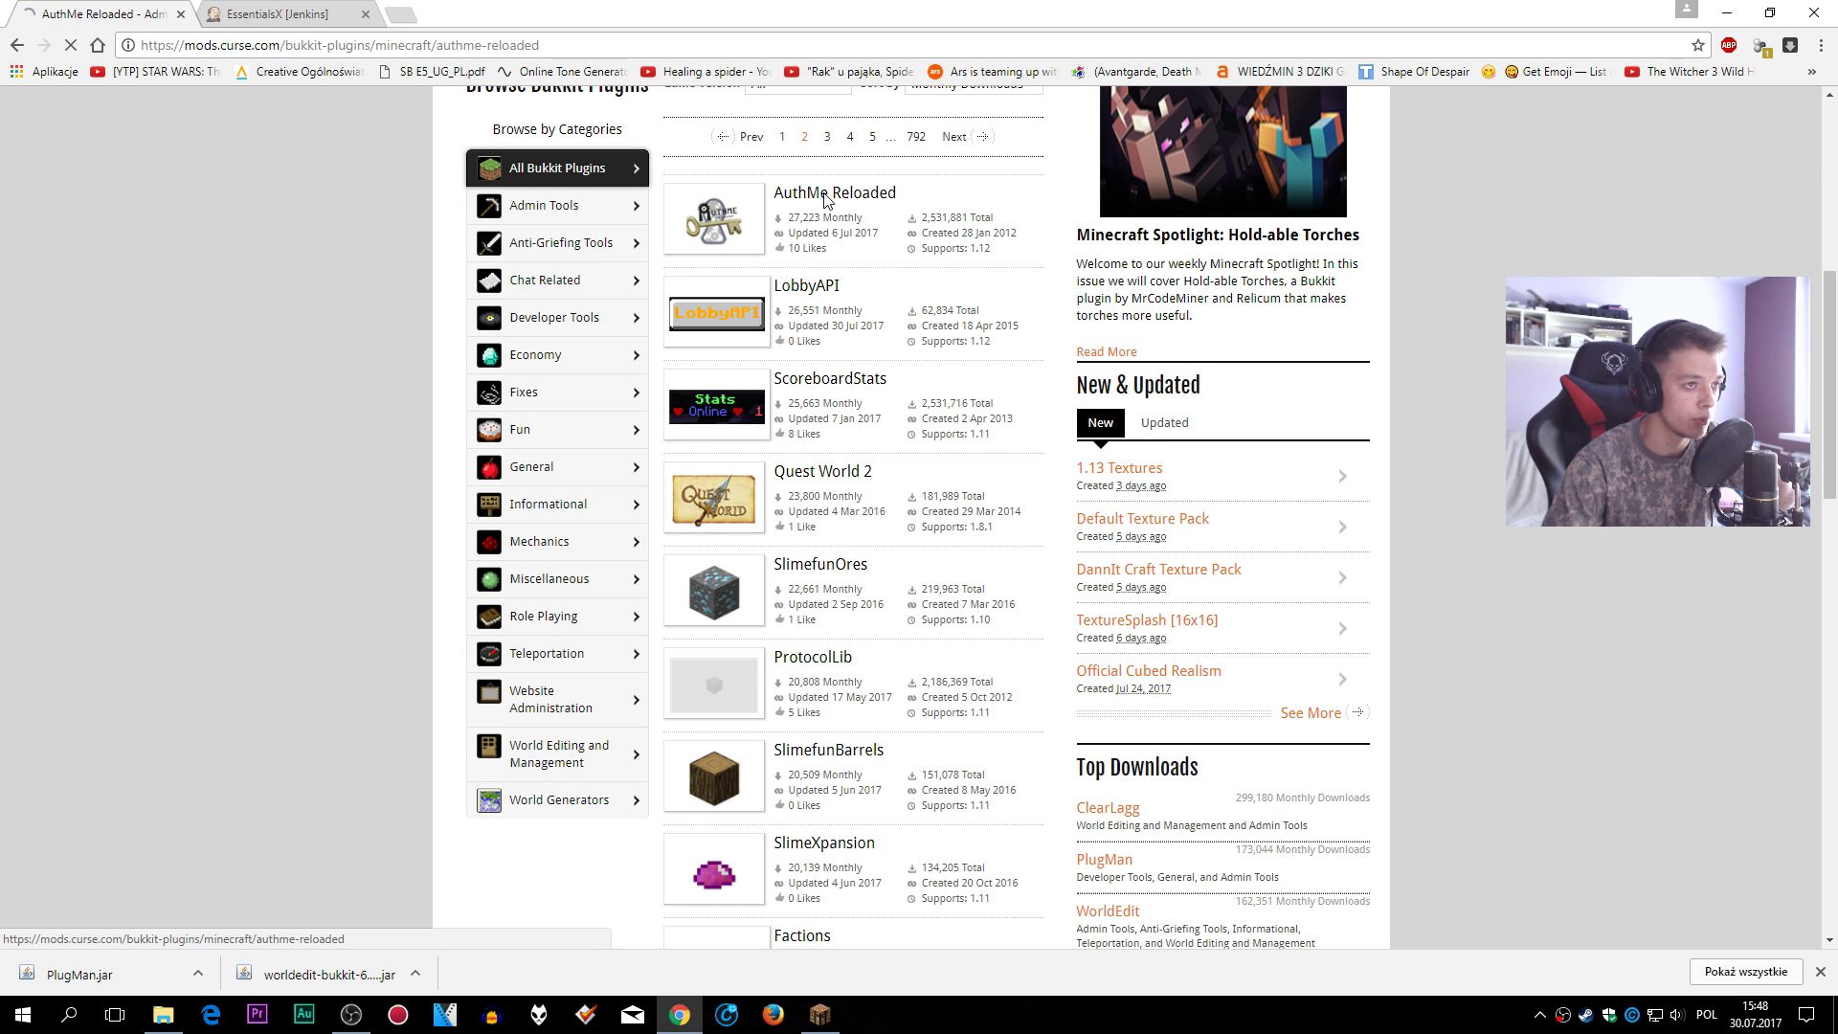
scroll(882, 700, down, 6)
scroll(882, 701, up, 6)
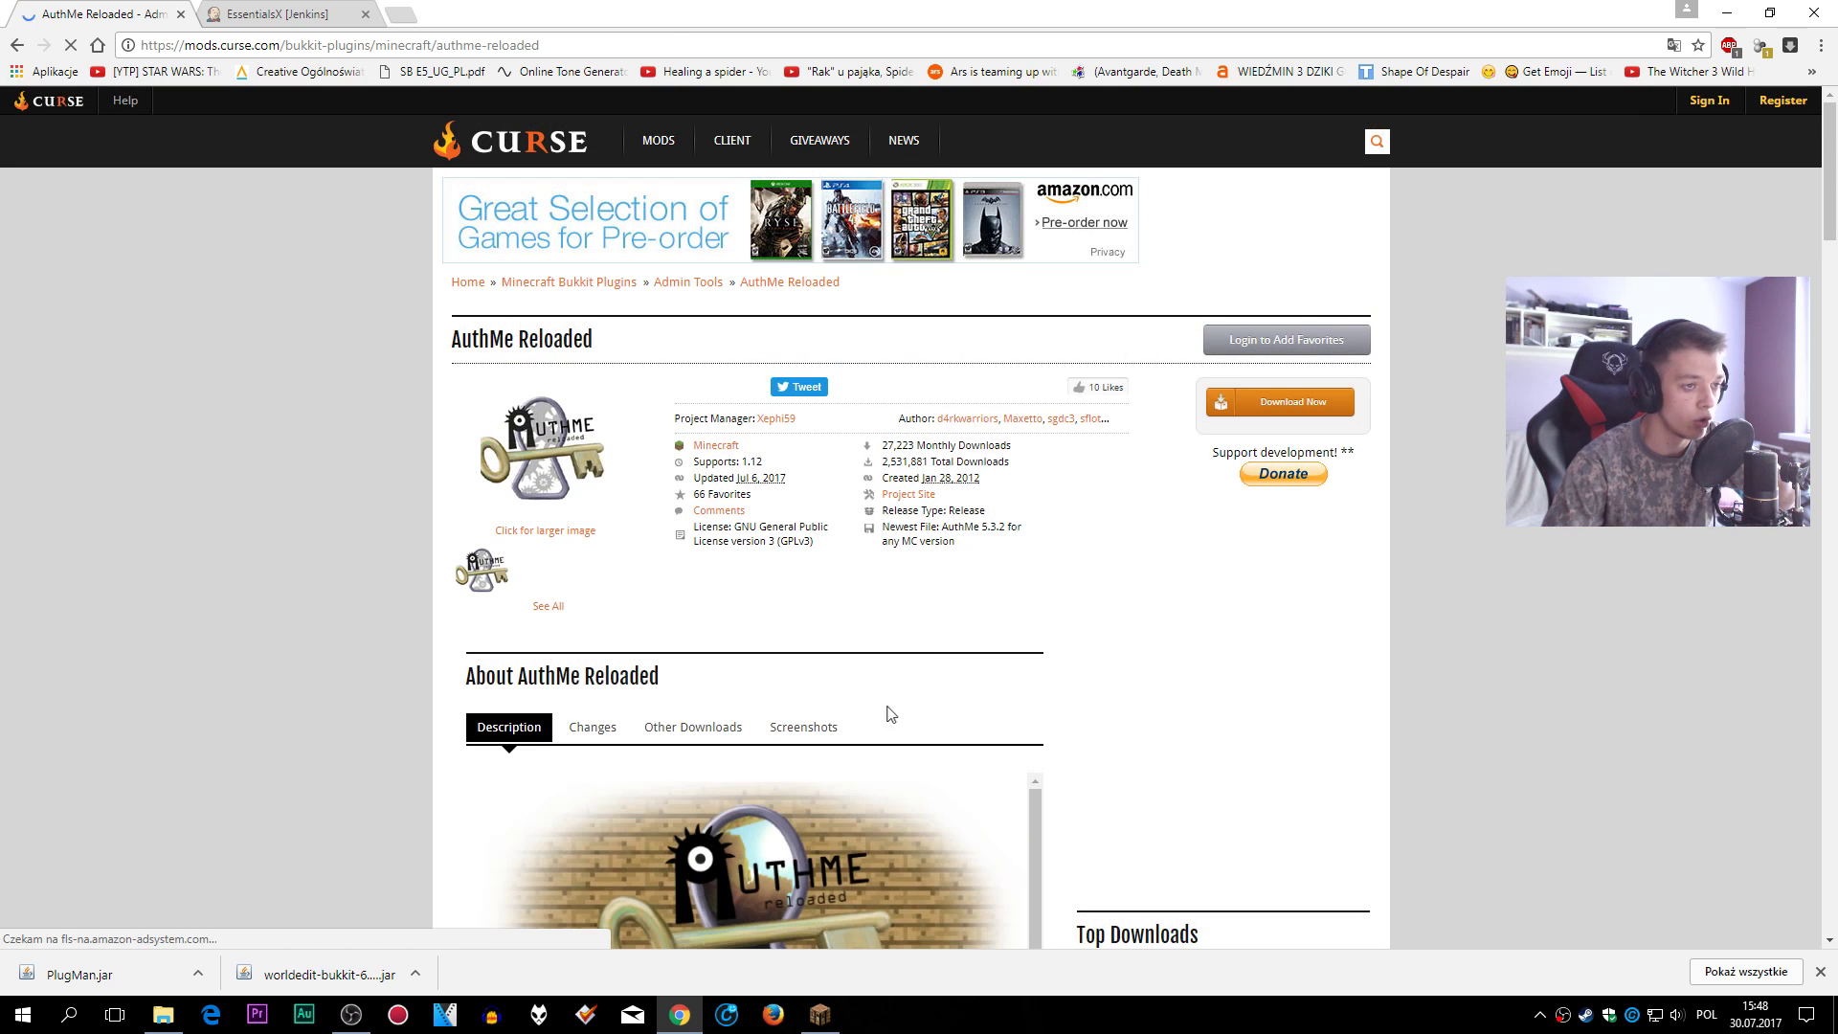
click(1284, 398)
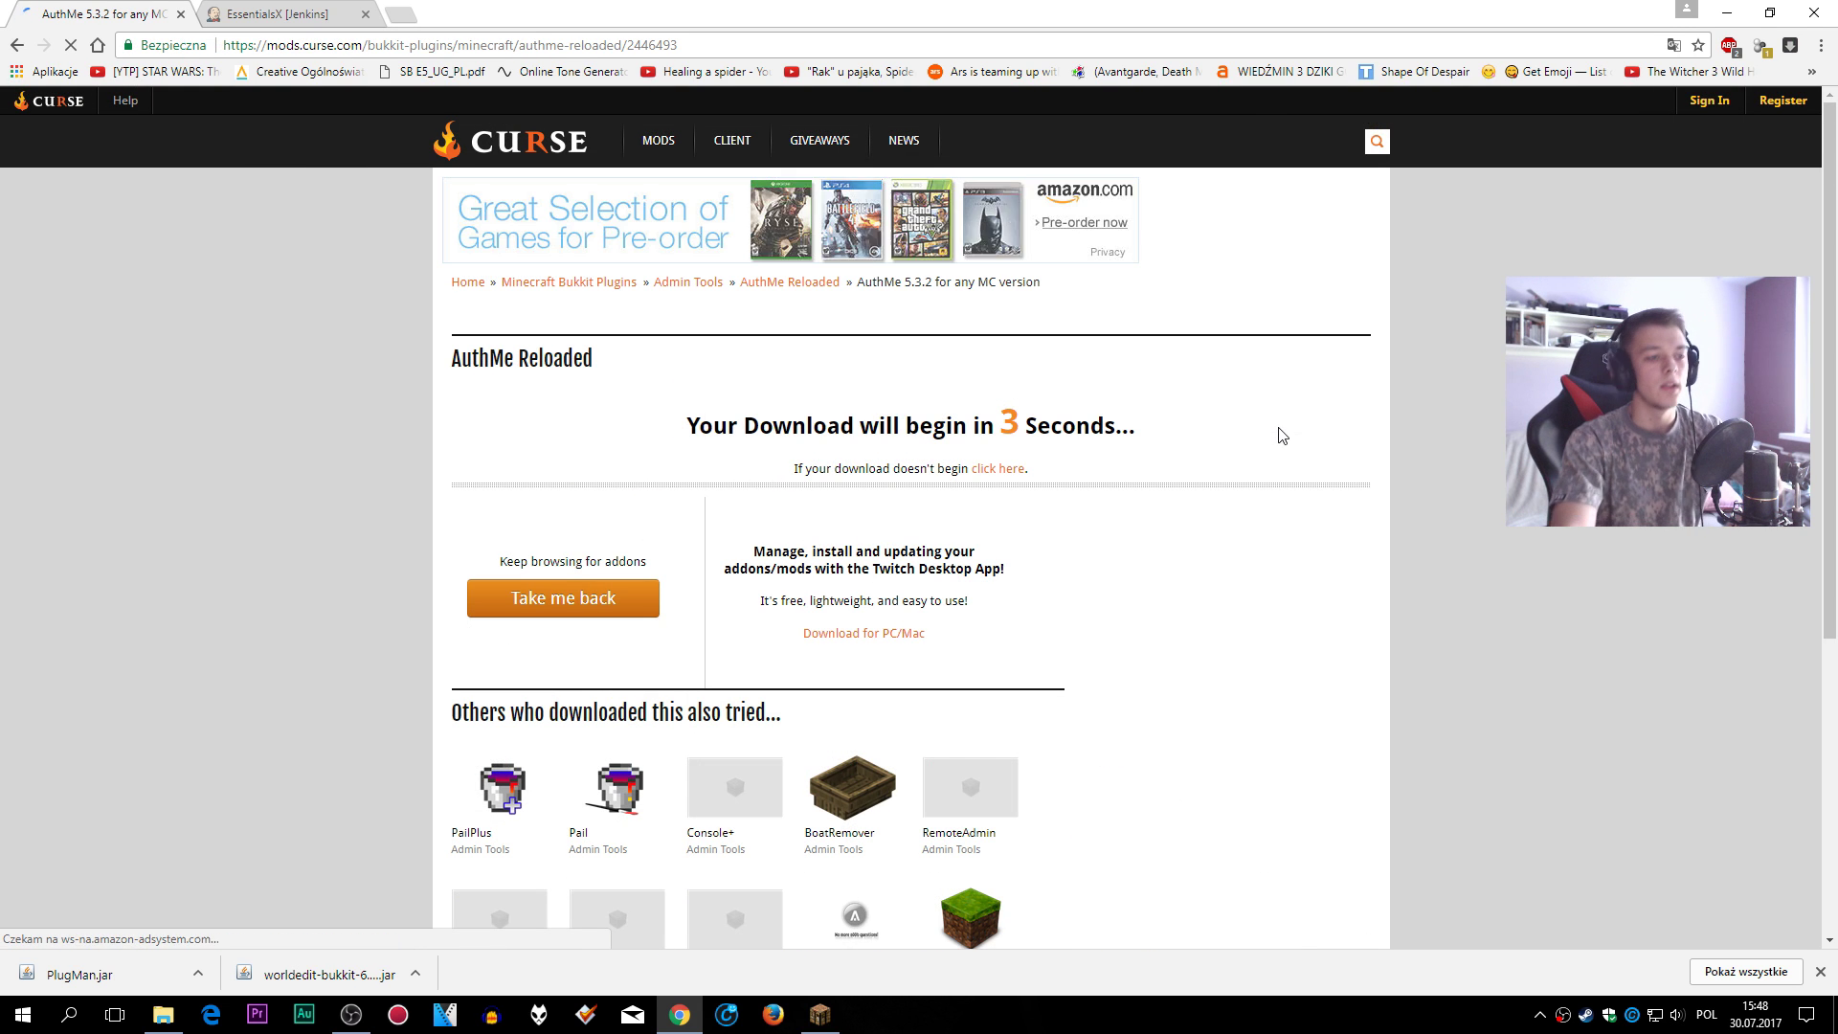